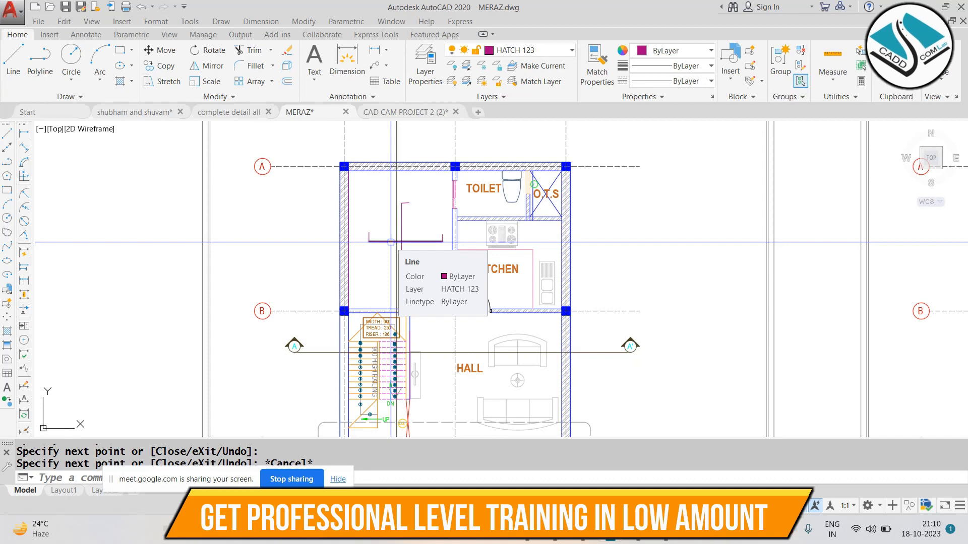
Erase the stray bracket-shaped lines from the empty room beside the toilet and kitchen in the ground floor plan.
key(Escape)
scroll(395, 229, up, 4)
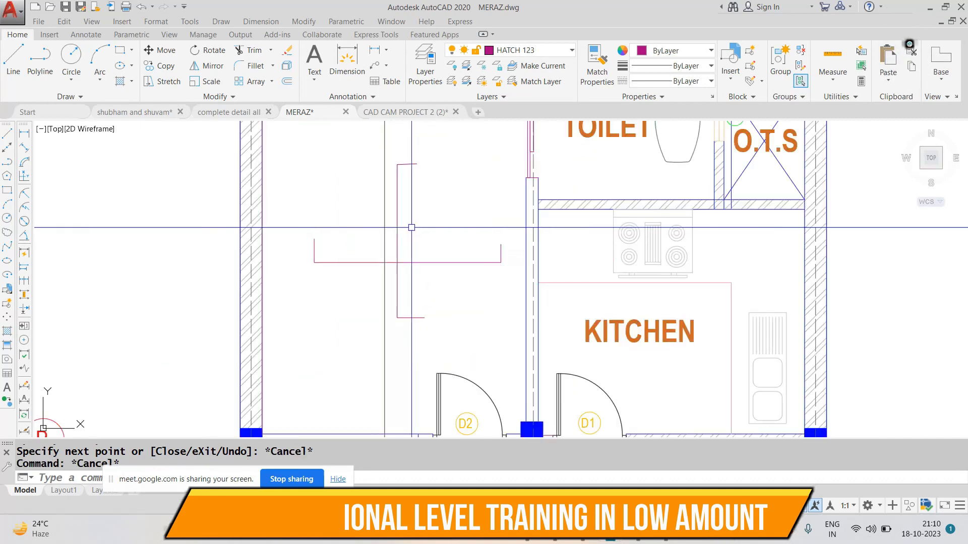
click(488, 157)
click(424, 290)
text(e)
key(Return)
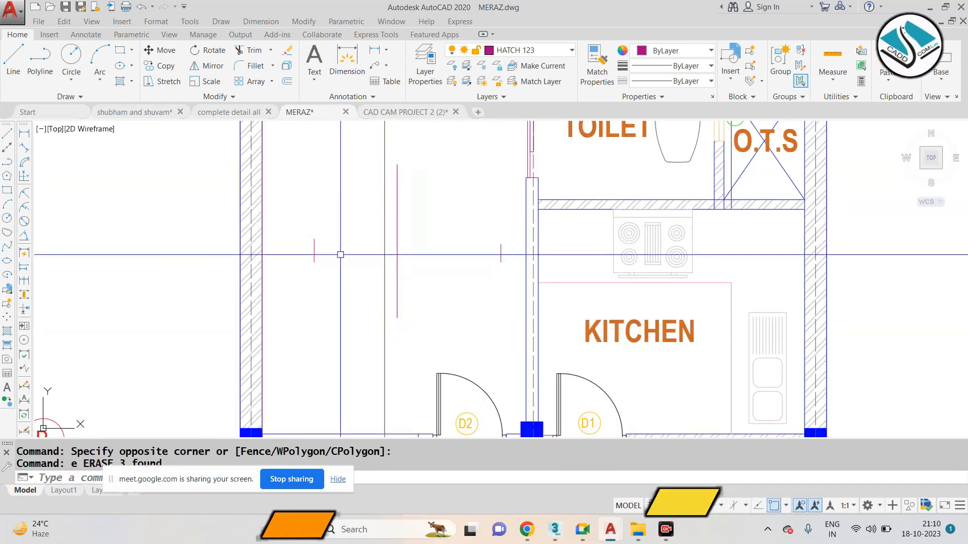
click(512, 196)
click(387, 297)
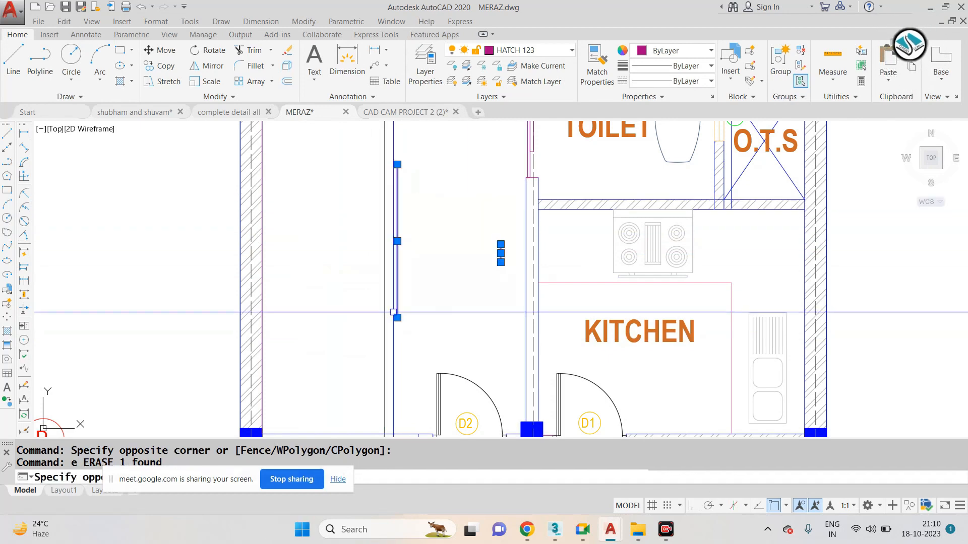
text(e)
key(Return)
scroll(386, 262, down, 6)
key(Escape)
Look over the floor plan sheets, switch to the complete detail all drawing and examine its staircase section.
scroll(420, 272, down, 2)
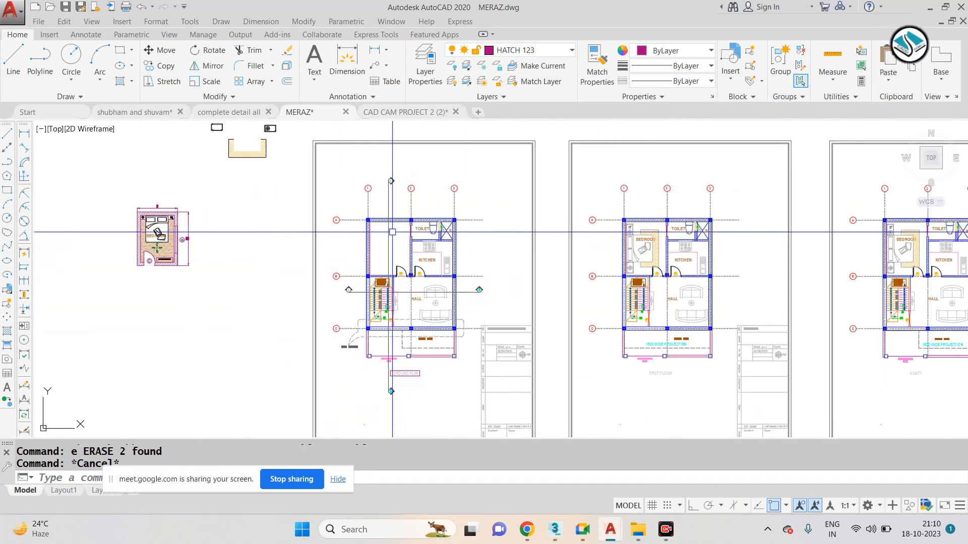
key(Escape)
scroll(422, 279, up, 2)
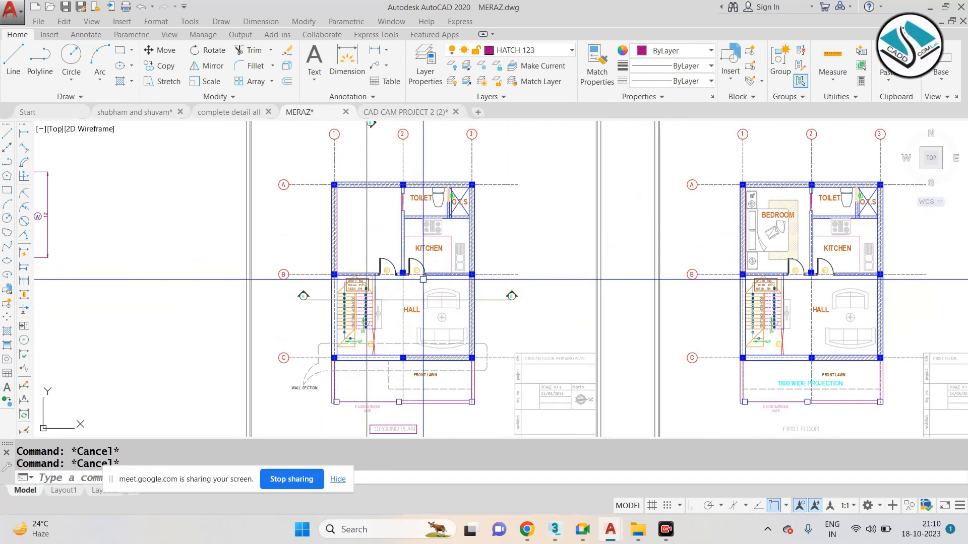
scroll(423, 279, down, 2)
scroll(423, 279, down, 3)
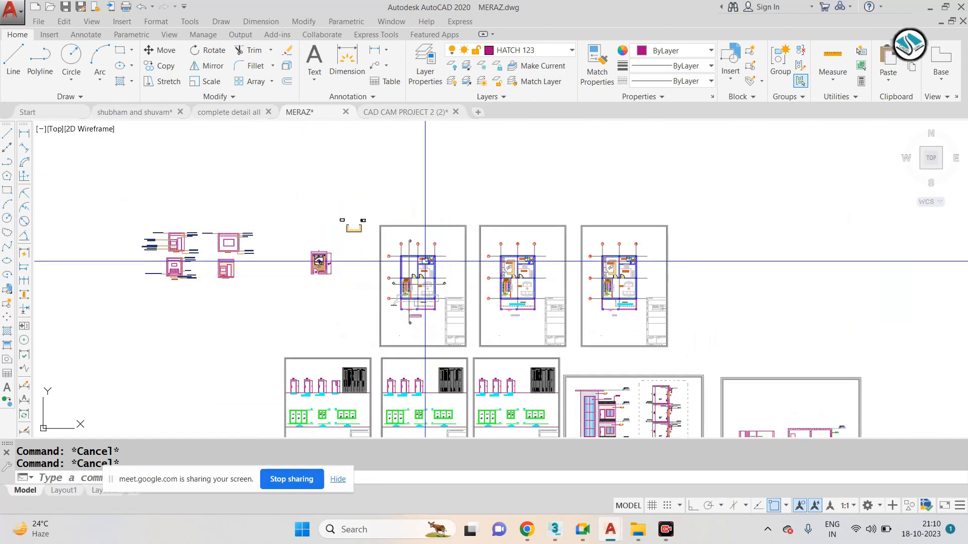
click(223, 116)
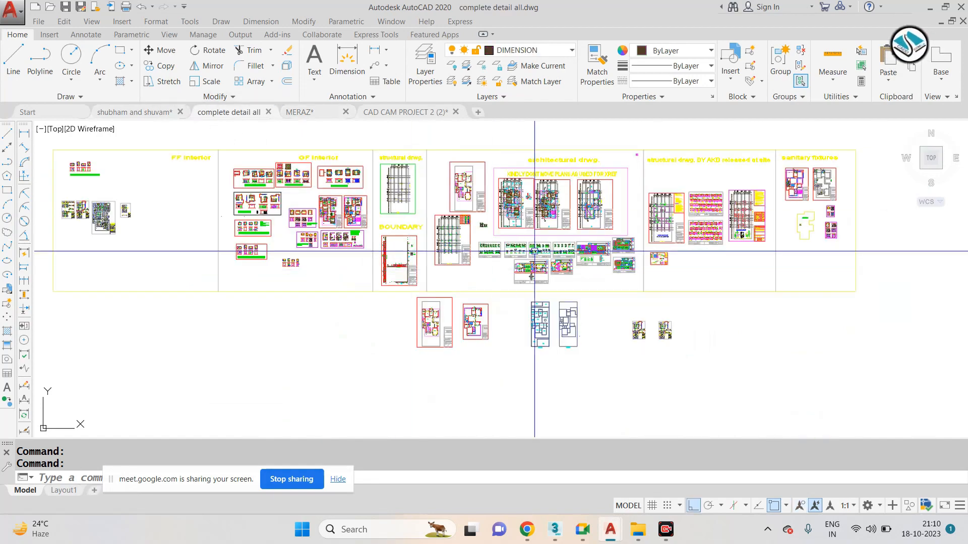
scroll(766, 350, up, 5)
middle_drag(766, 349, 356, 311)
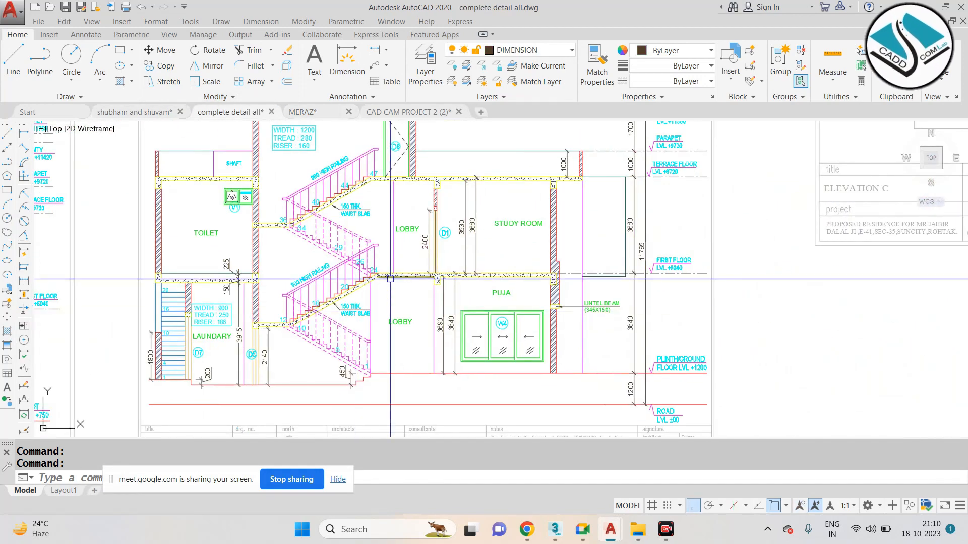
middle_drag(390, 278, 417, 311)
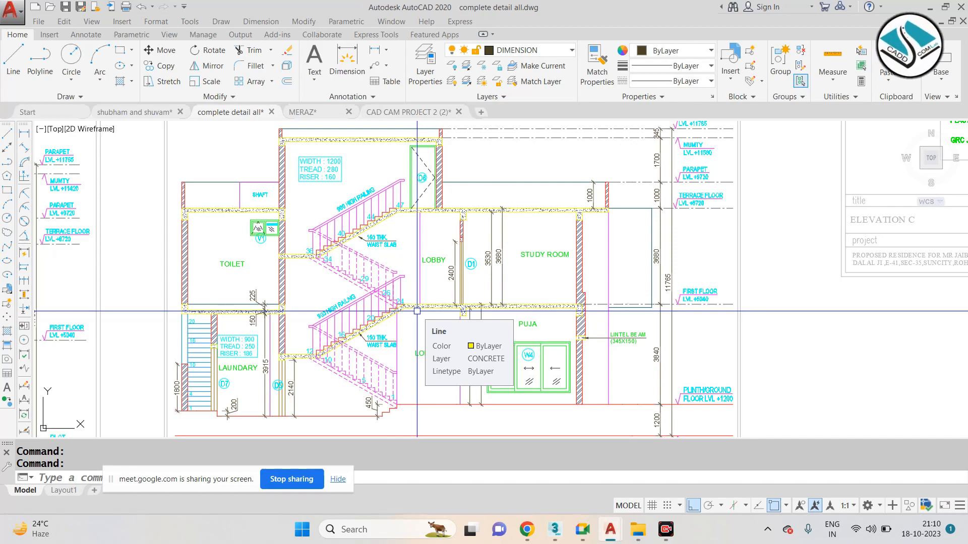
Look over the ground floor interior detail sheets, including the guest bedroom's dresser elevations.
scroll(417, 311, down, 6)
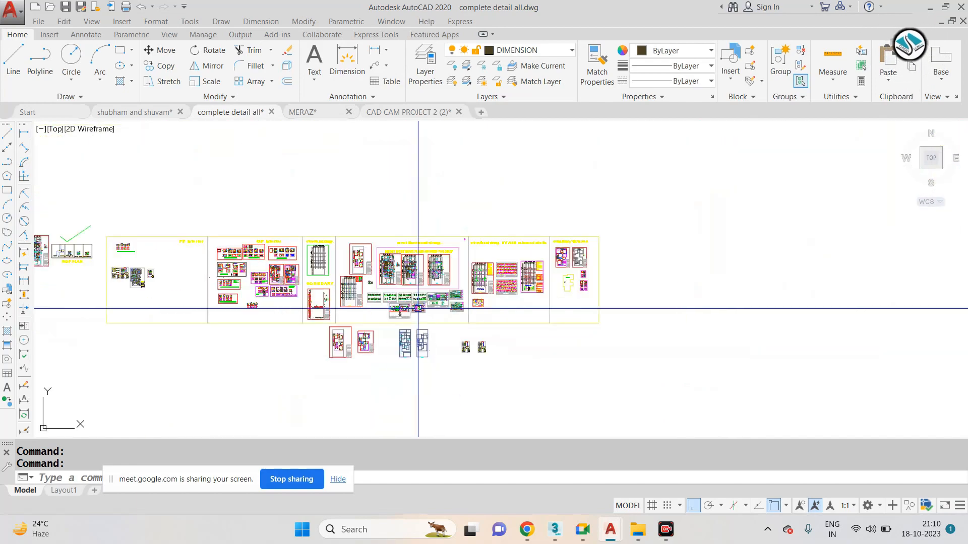
scroll(281, 291, up, 3)
scroll(280, 291, up, 5)
scroll(436, 250, down, 3)
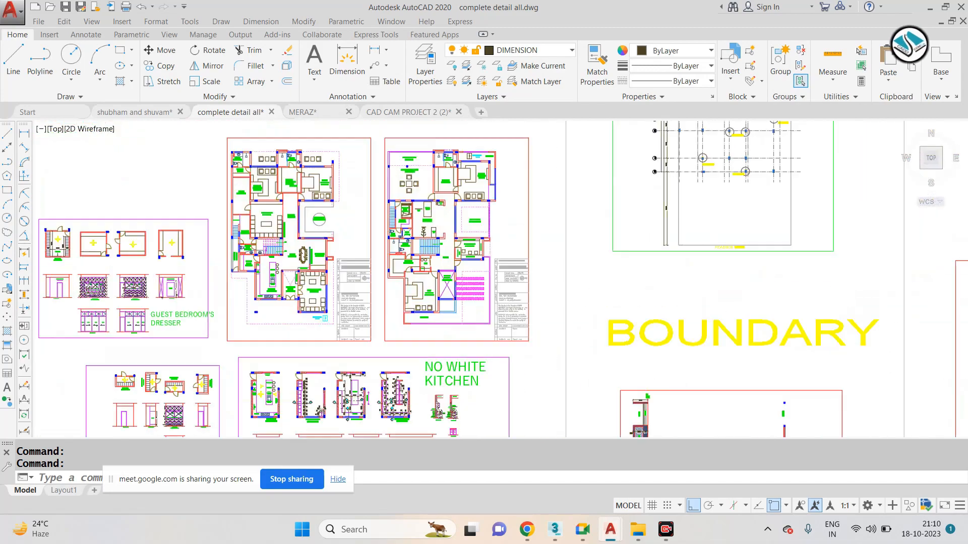
scroll(266, 275, up, 5)
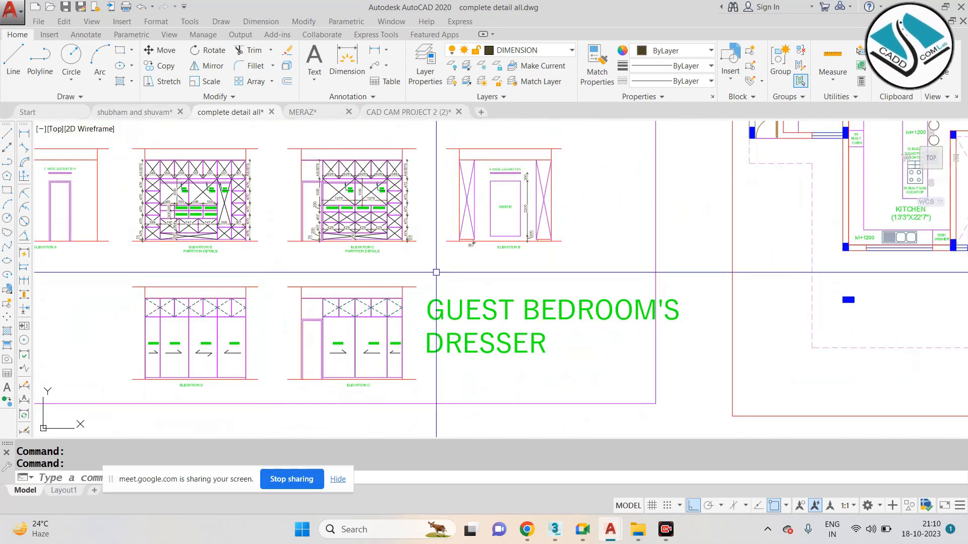
scroll(278, 270, down, 5)
scroll(262, 277, up, 2)
scroll(262, 277, down, 4)
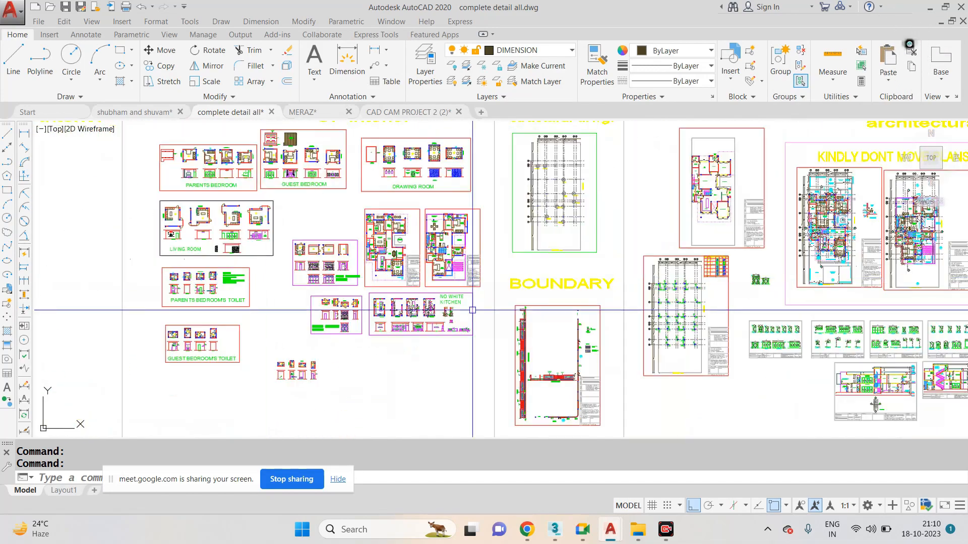
Return to the staircase section and examine its slabs, lobby, puja room and lintel beam.
middle_drag(739, 357, 201, 322)
scroll(315, 348, up, 3)
scroll(551, 343, up, 2)
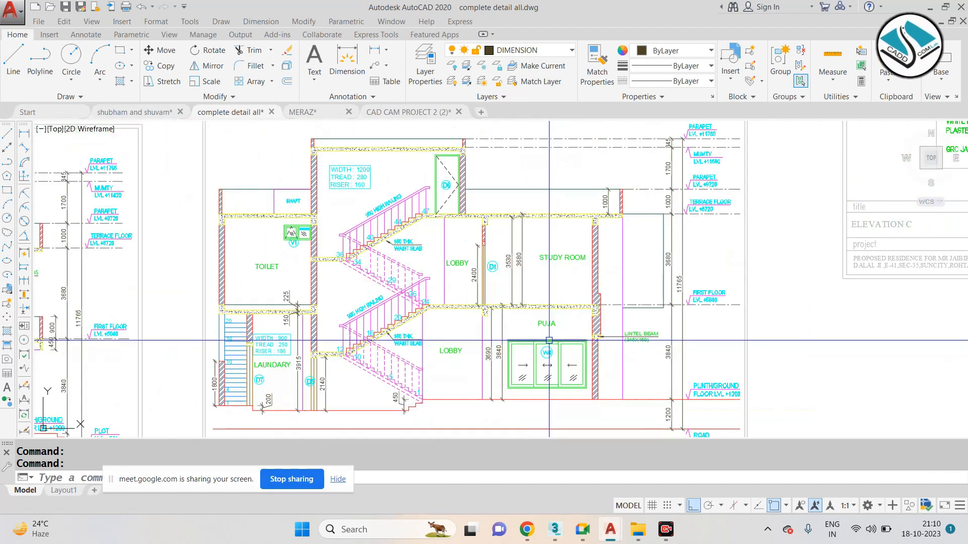
key(Escape)
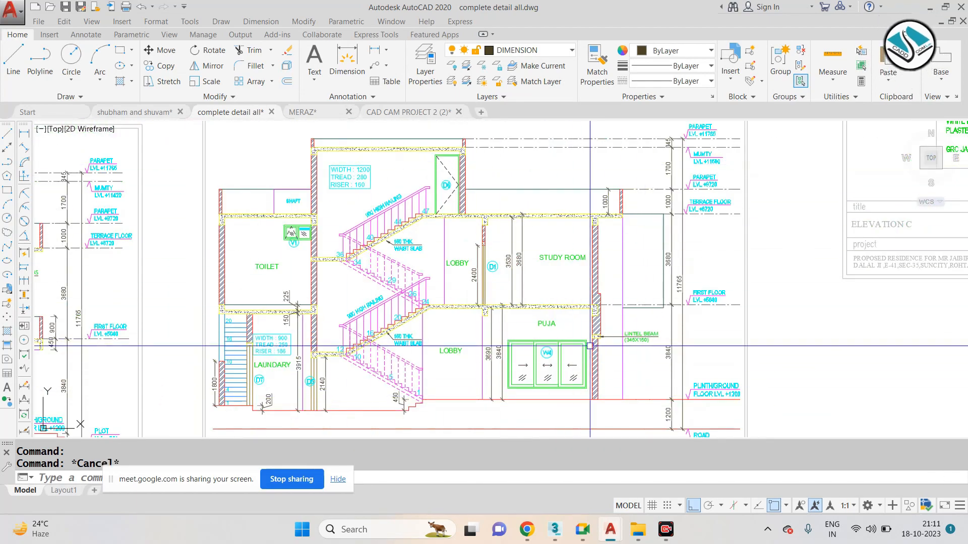
scroll(530, 392, up, 2)
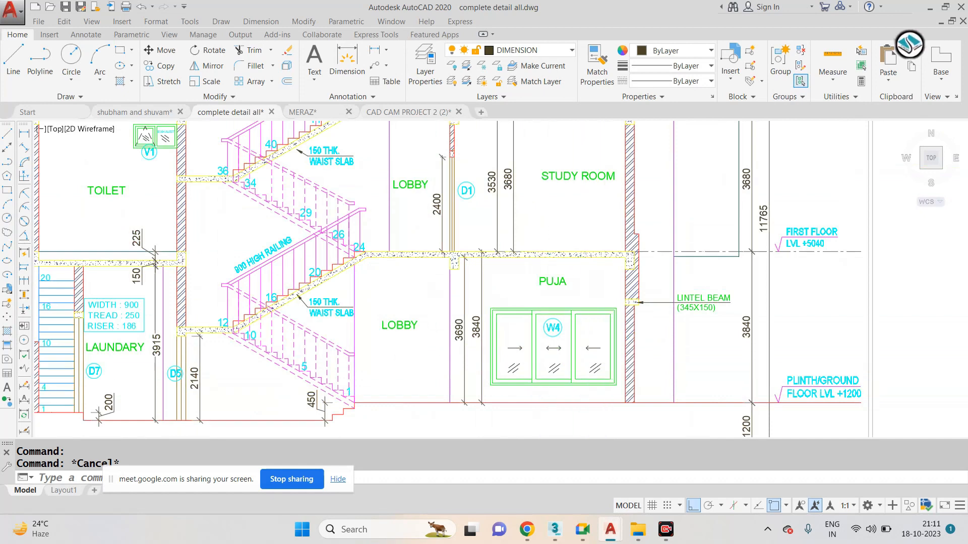
scroll(599, 361, down, 2)
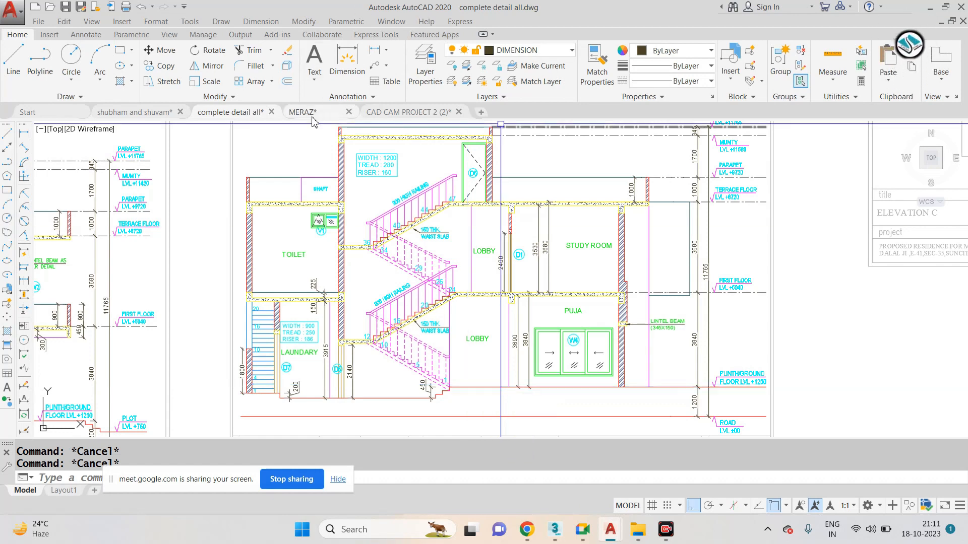
Switch back to the MERAZ drawing and copy the ground floor plan sheet into the empty space beyond the other plan sheets.
click(311, 117)
scroll(418, 283, up, 5)
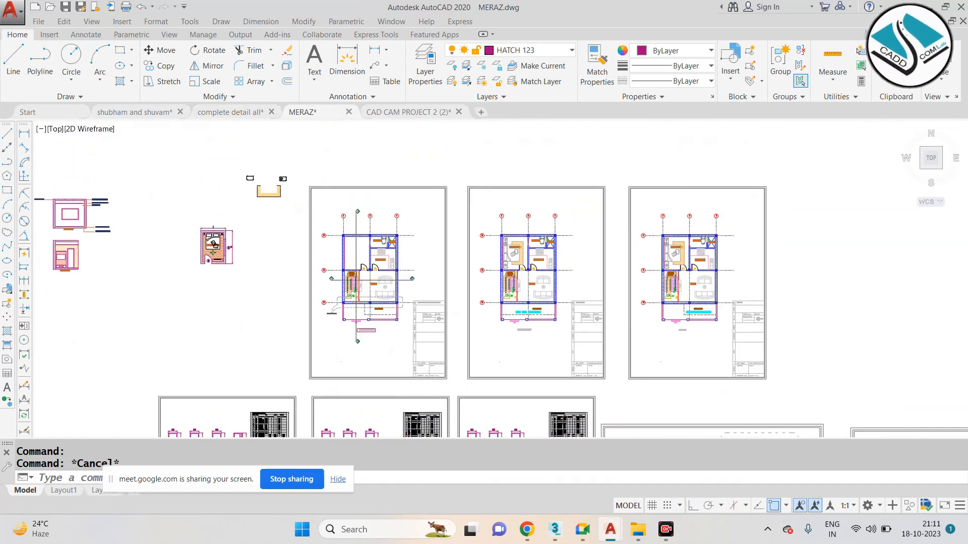
scroll(443, 240, up, 2)
key(Escape)
scroll(469, 153, down, 2)
click(469, 150)
click(318, 354)
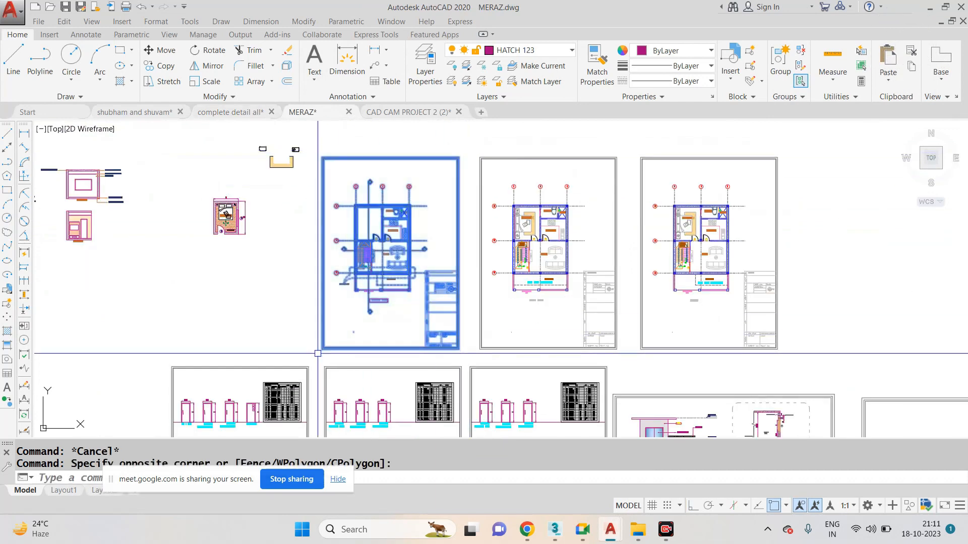
text(CO)
key(space)
click(356, 289)
scroll(134, 250, down, 6)
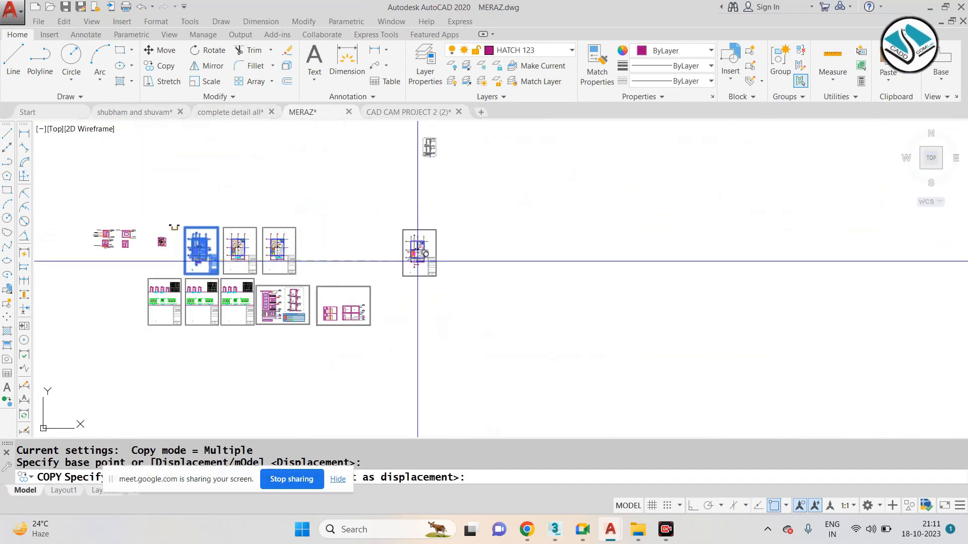
click(421, 260)
key(Escape)
Rotate the copied ground floor plan sheet a quarter turn counterclockwise with Ortho on.
scroll(421, 259, up, 7)
scroll(462, 211, up, 4)
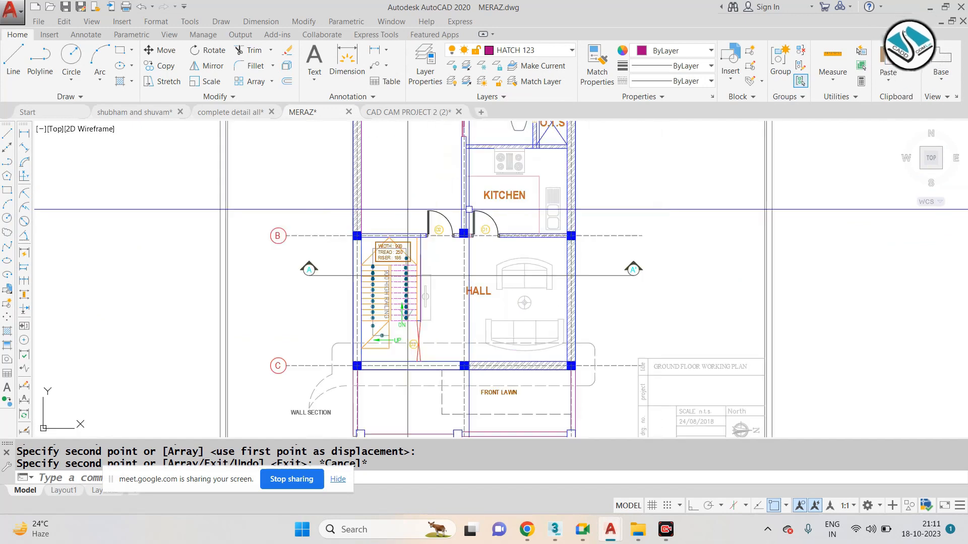
scroll(469, 209, down, 6)
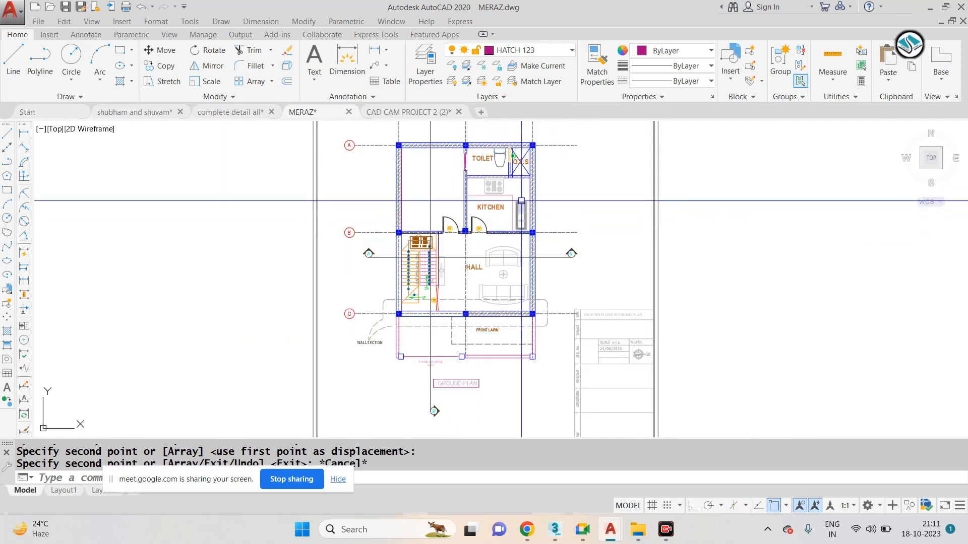
key(Escape)
click(638, 146)
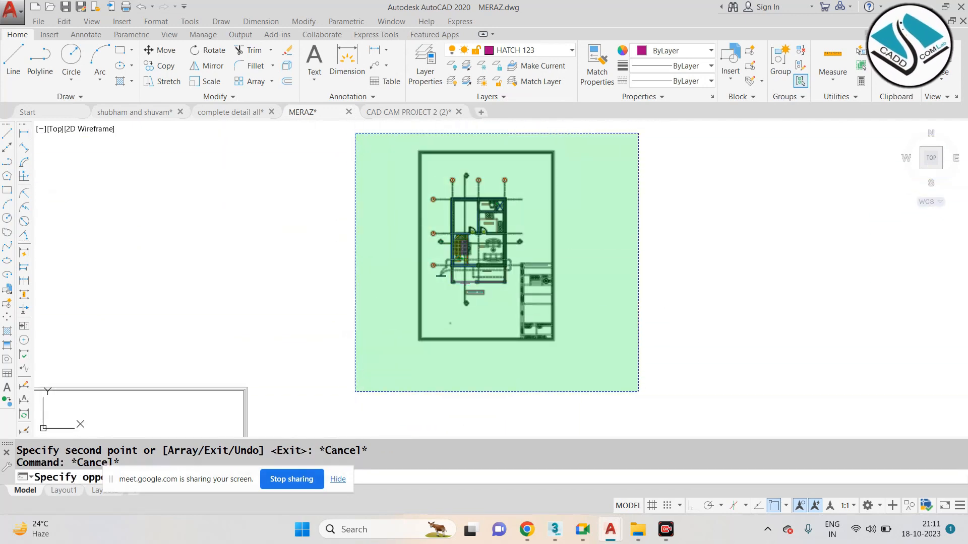
text(ro)
key(Return)
click(537, 266)
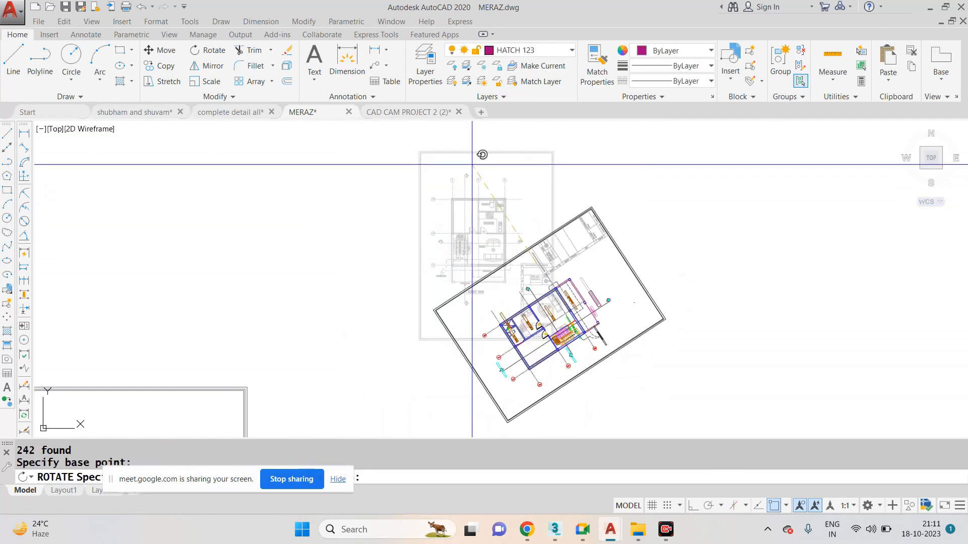
click(693, 505)
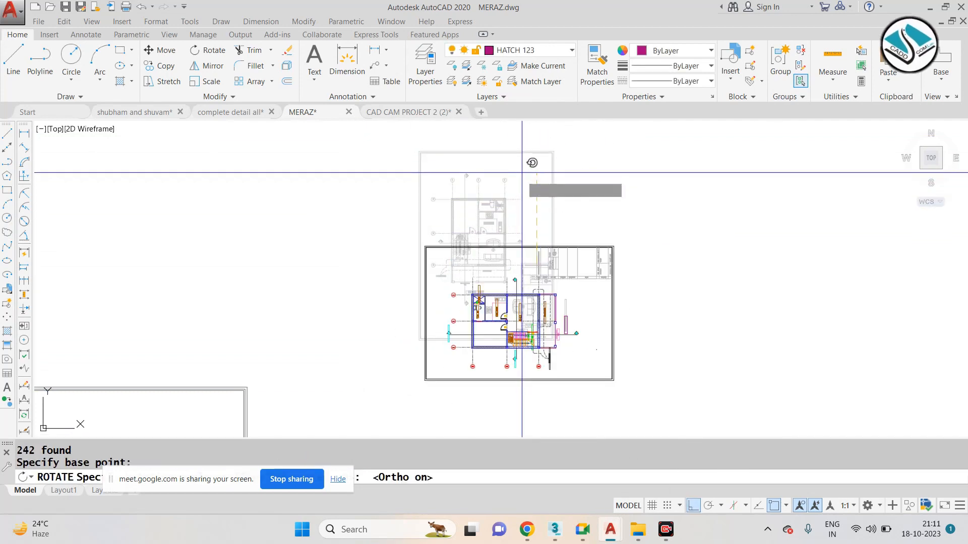
click(527, 171)
scroll(535, 321, up, 4)
key(Escape)
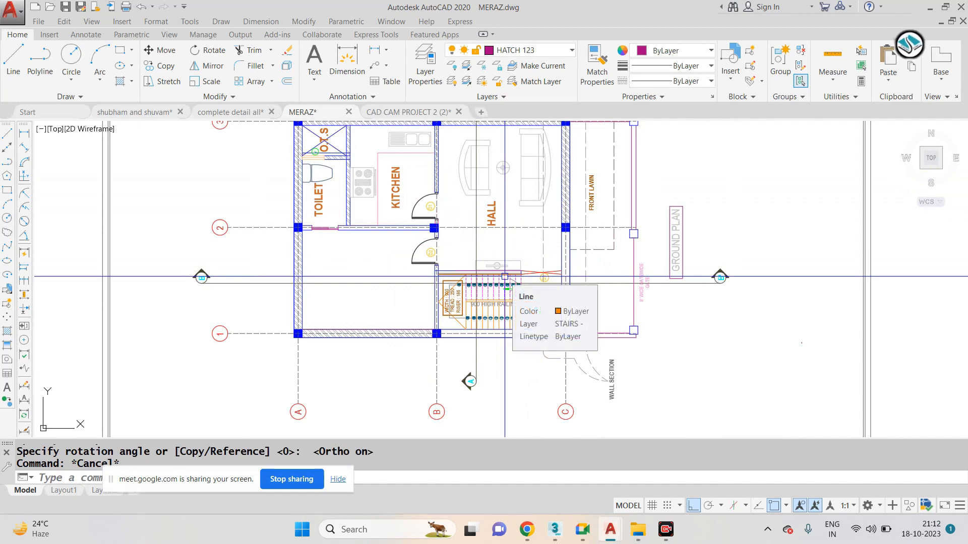
Draw vertical construction lines through both faces of the grid A wall on the rotated plan.
text(xl)
key(Return)
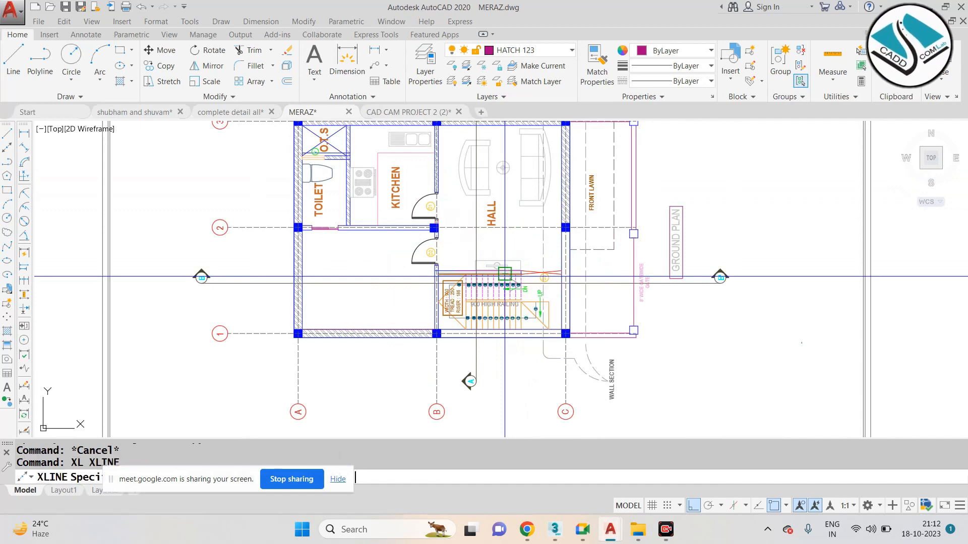
text(v)
key(Return)
scroll(299, 335, up, 6)
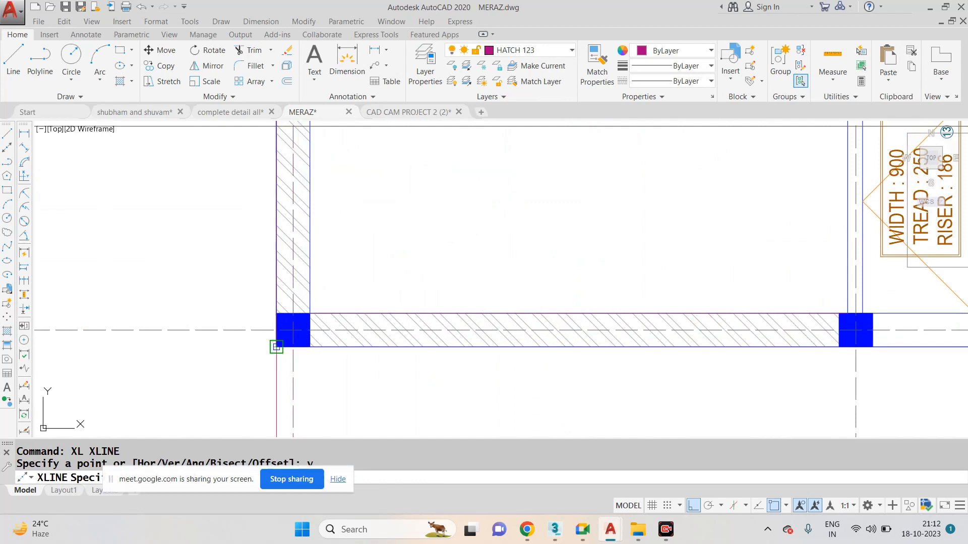
click(276, 347)
click(310, 313)
scroll(273, 277, down, 6)
Add vertical construction lines through both faces of the walls on grids B and C.
scroll(408, 281, up, 6)
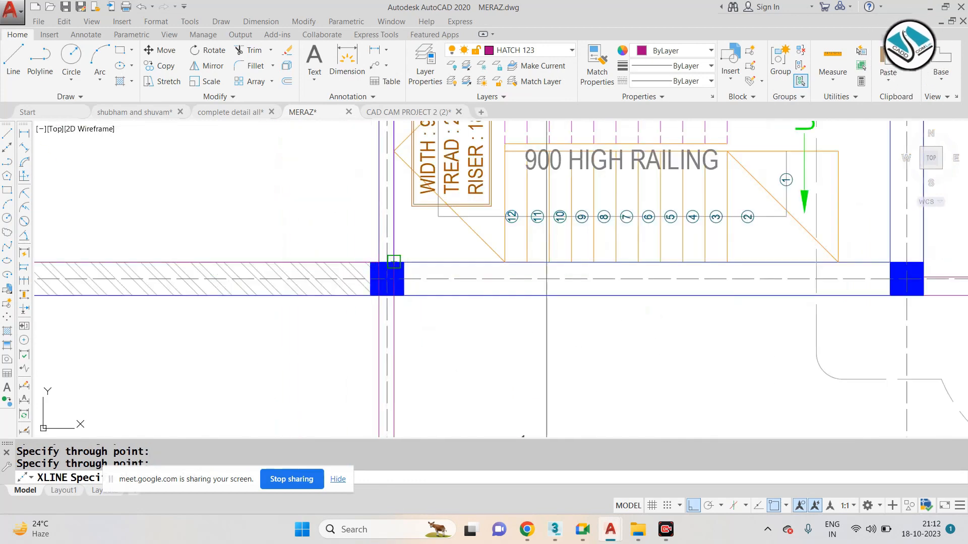
click(394, 262)
scroll(376, 266, down, 2)
scroll(711, 250, up, 4)
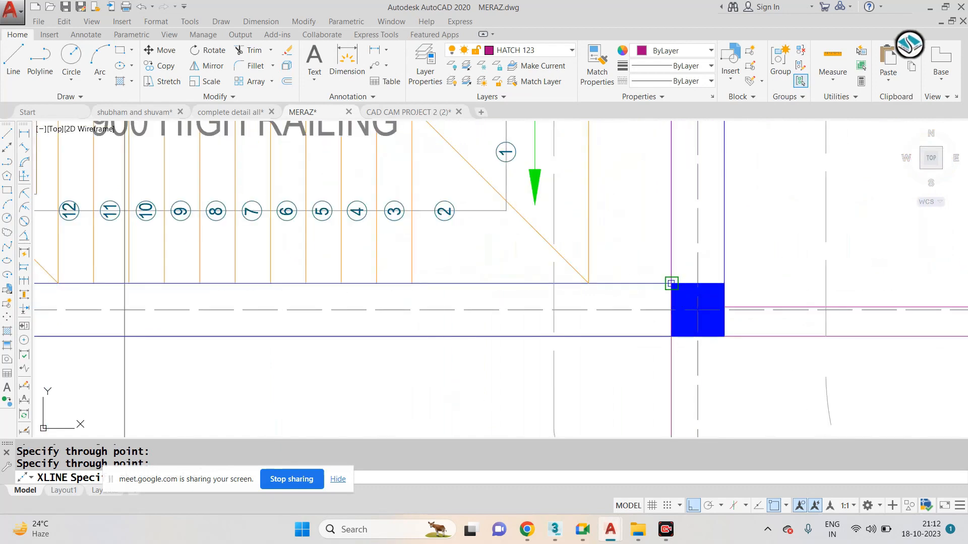
click(714, 283)
scroll(714, 284, down, 5)
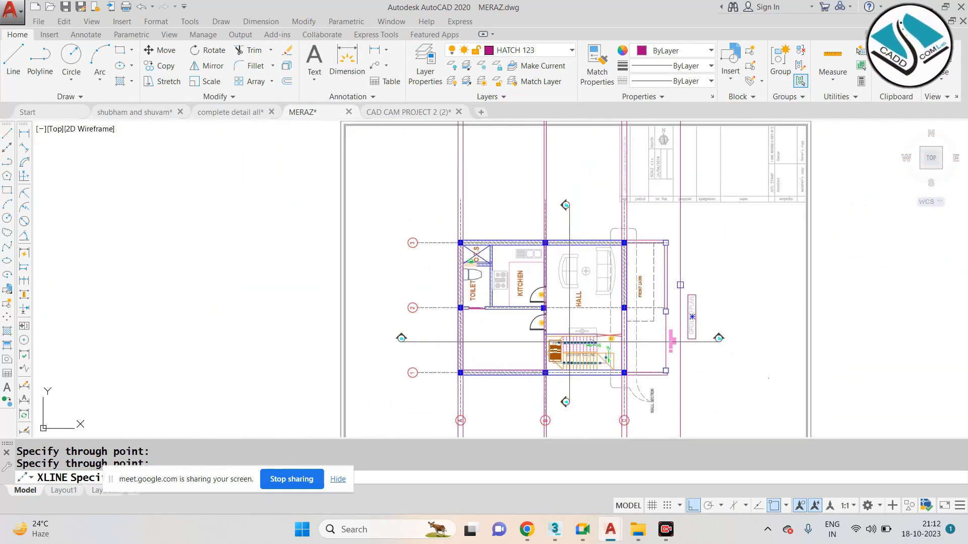
scroll(664, 246, up, 3)
scroll(673, 230, down, 5)
key(Escape)
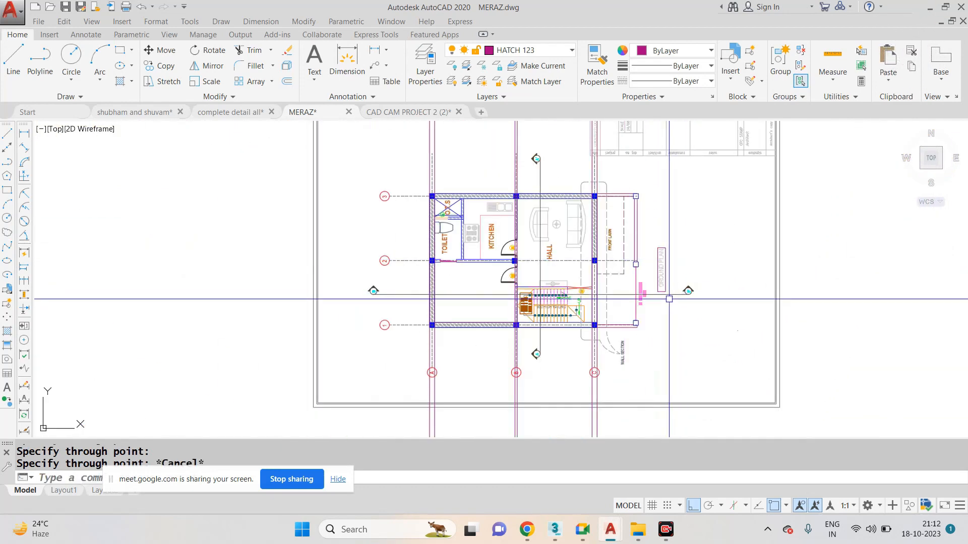
Move section lines A and B with their markers upward so that line B cuts through the toilet, kitchen and hall.
scroll(460, 277, up, 2)
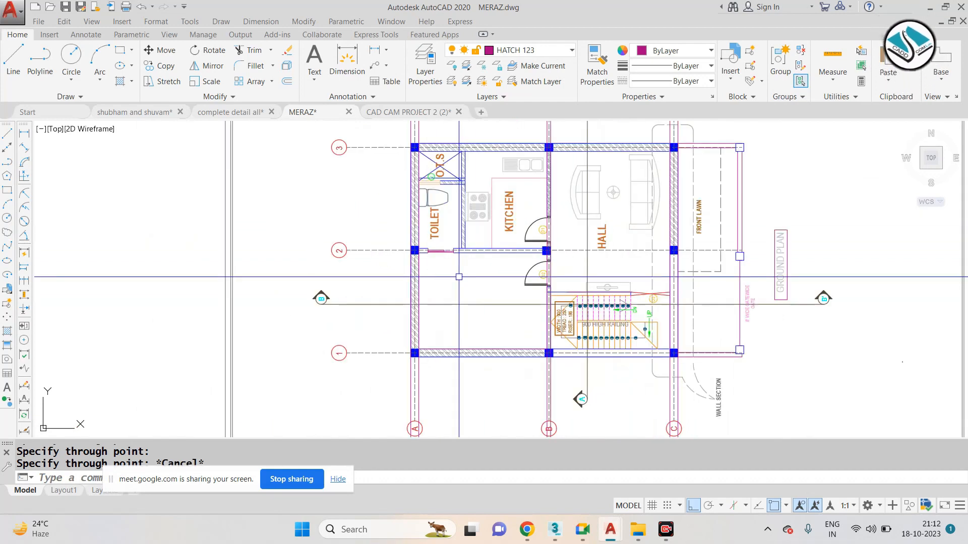
scroll(379, 290, up, 2)
click(232, 328)
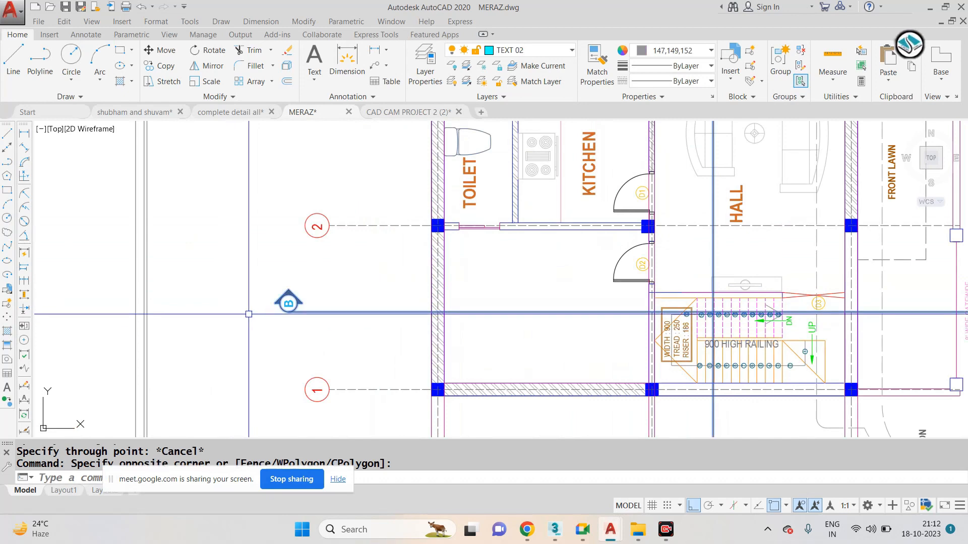
text(m)
key(space)
click(551, 301)
click(556, 179)
key(Escape)
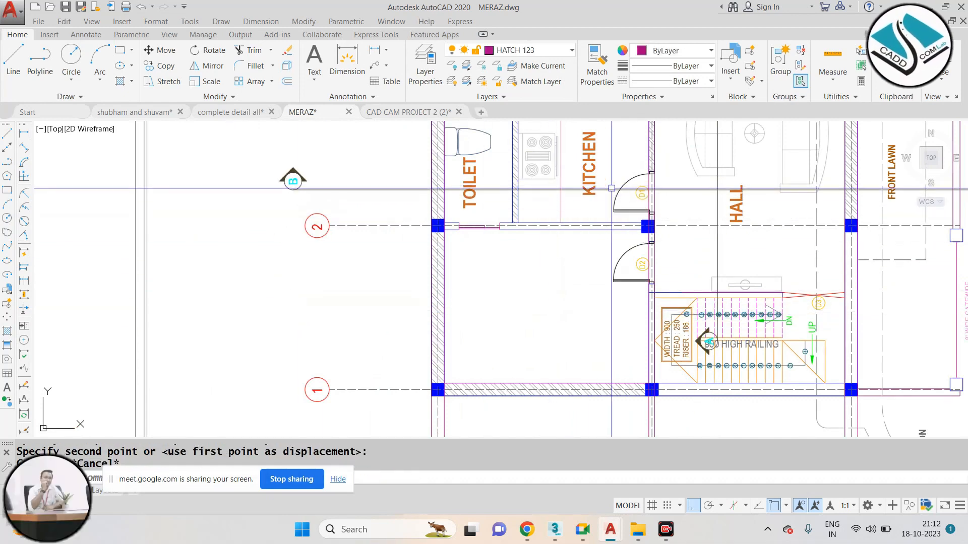
Examine the rotated ground floor plan along section line B to see which walls it cuts through.
middle_drag(612, 188, 540, 262)
scroll(459, 192, up, 2)
scroll(412, 221, down, 2)
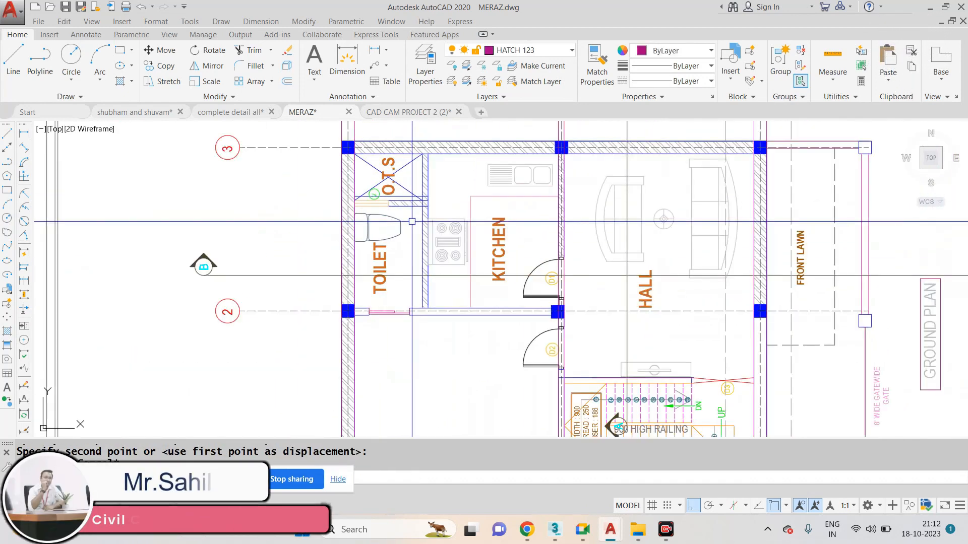
scroll(499, 237, up, 2)
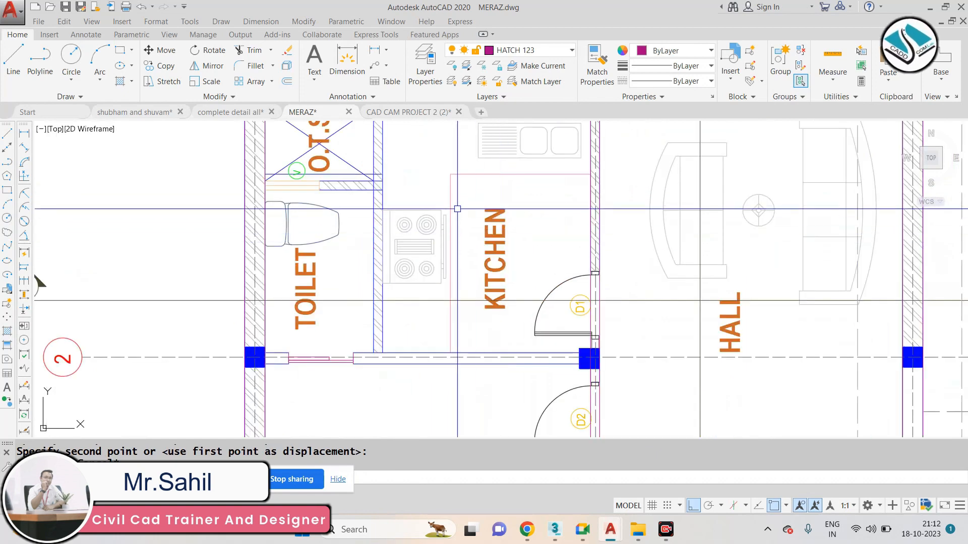
scroll(482, 256, down, 2)
scroll(482, 256, down, 2)
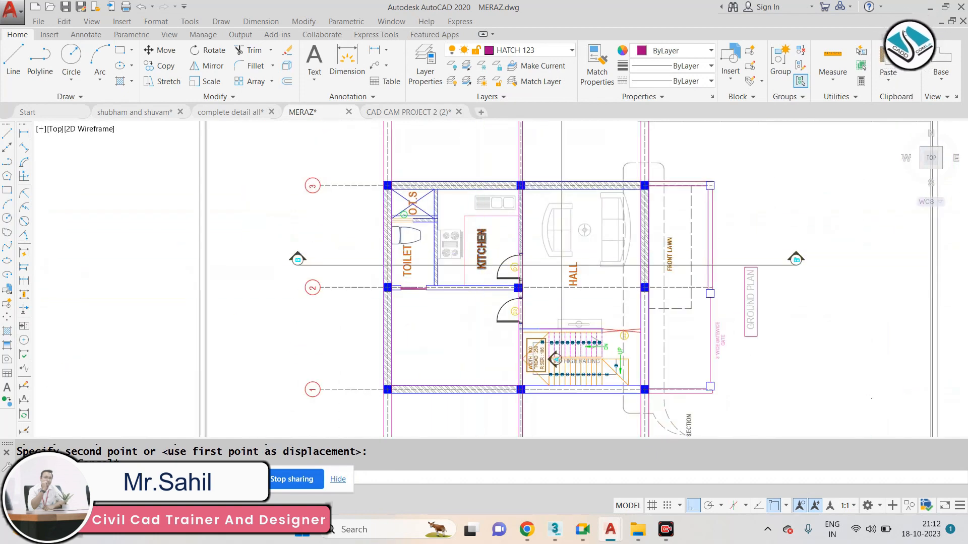
scroll(459, 233, up, 5)
scroll(459, 233, down, 6)
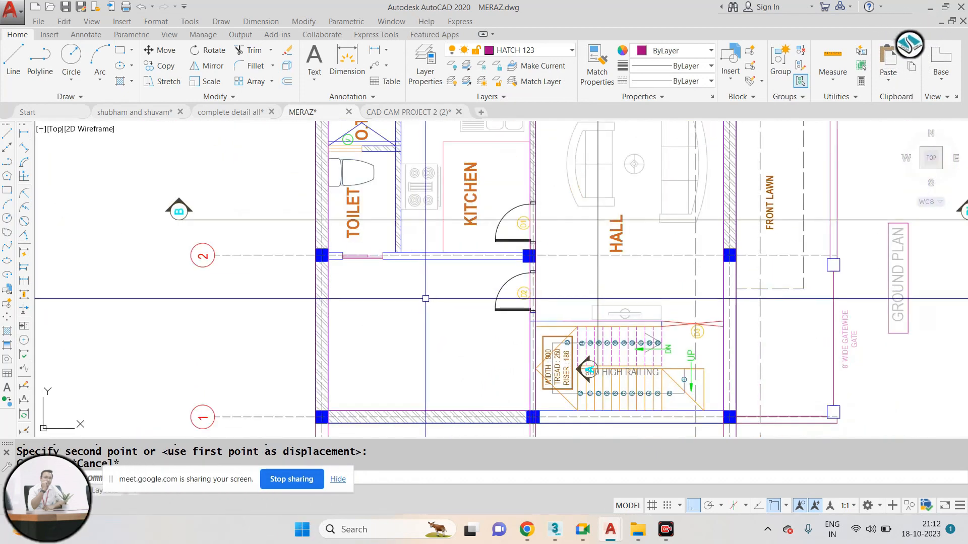
scroll(432, 270, down, 2)
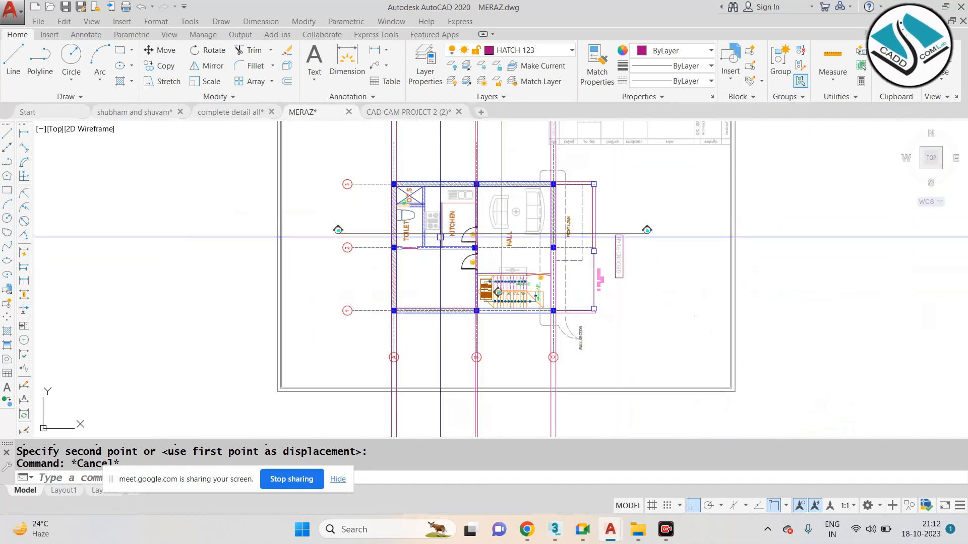
Draw vertical construction lines through both faces of the partition wall between the toilet and the kitchen.
text(l)
key(Return)
text(v)
key(Return)
scroll(437, 237, up, 6)
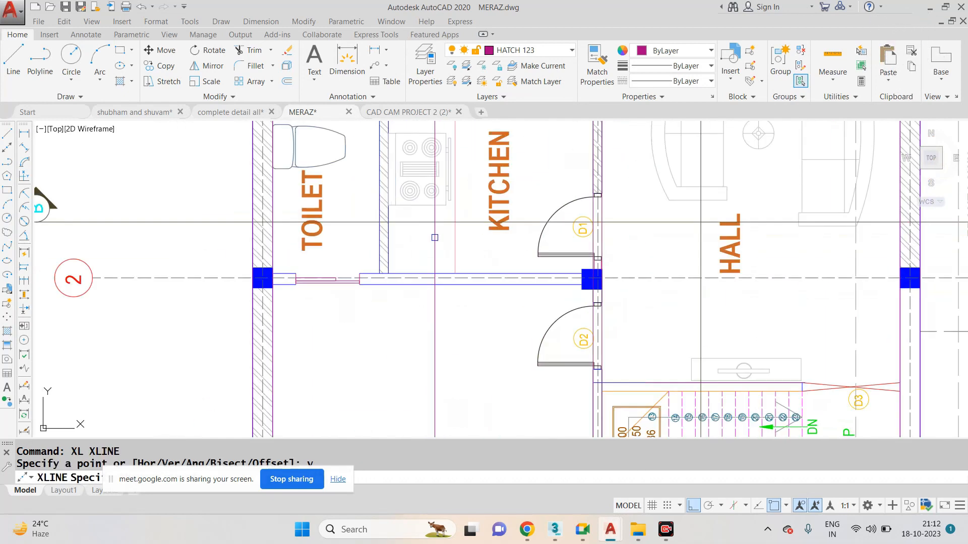
scroll(387, 238, up, 4)
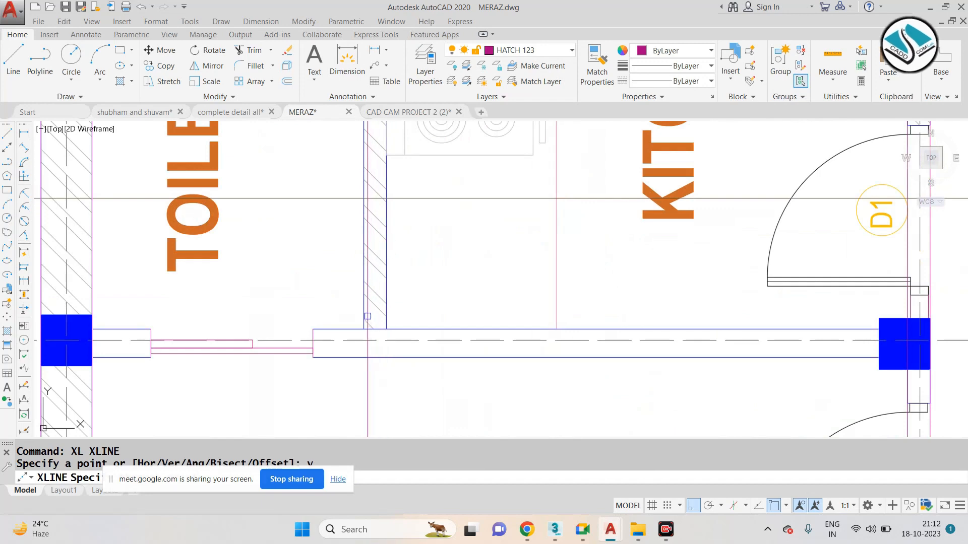
click(385, 322)
click(385, 329)
scroll(385, 329, down, 4)
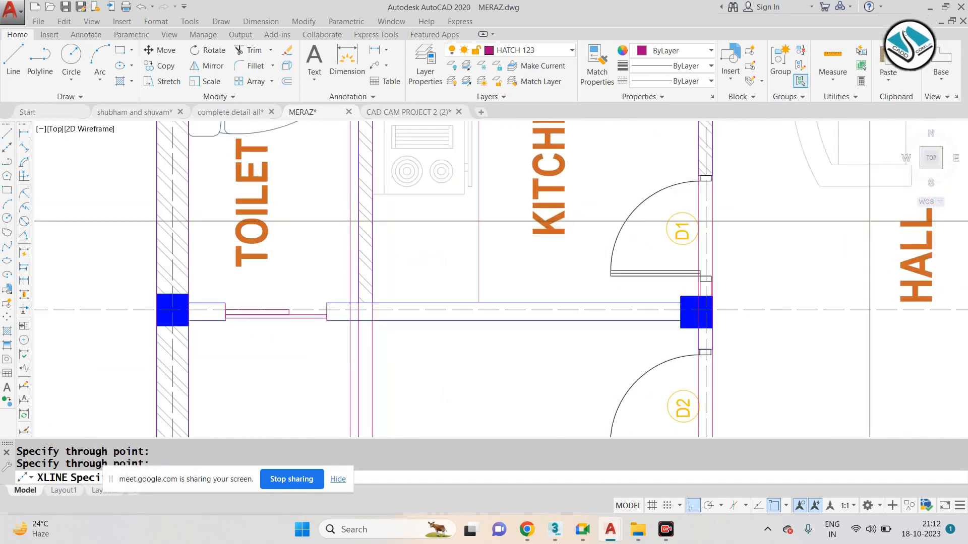
scroll(574, 280, up, 2)
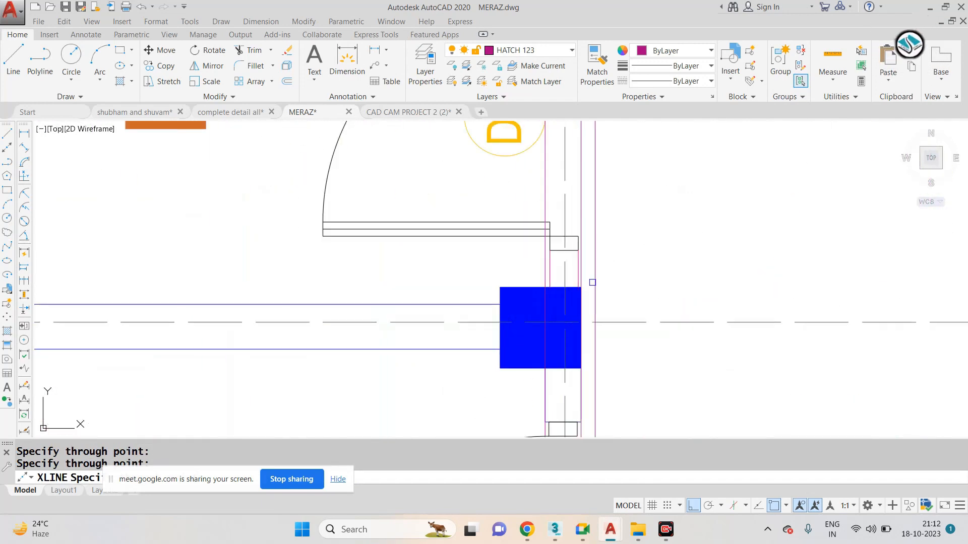
scroll(560, 252, down, 5)
scroll(551, 218, up, 1)
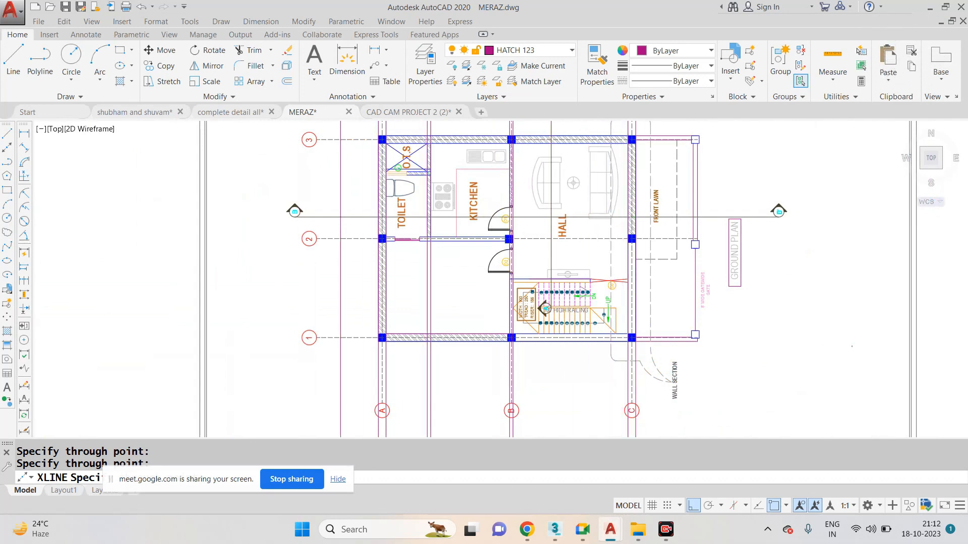
scroll(375, 157, up, 10)
scroll(506, 229, down, 4)
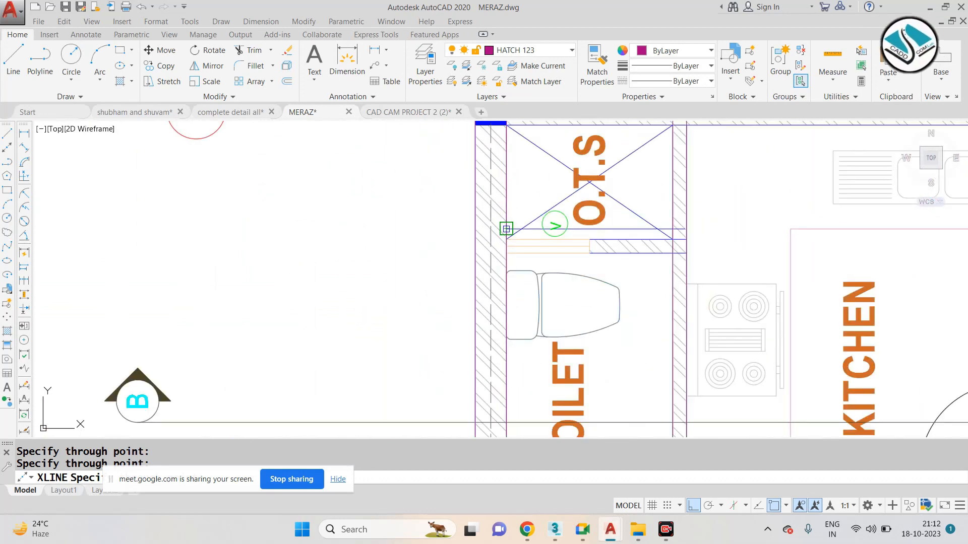
scroll(506, 228, down, 6)
key(Escape)
Erase the sheet border around the rotated ground floor plan.
middle_drag(541, 243, 509, 222)
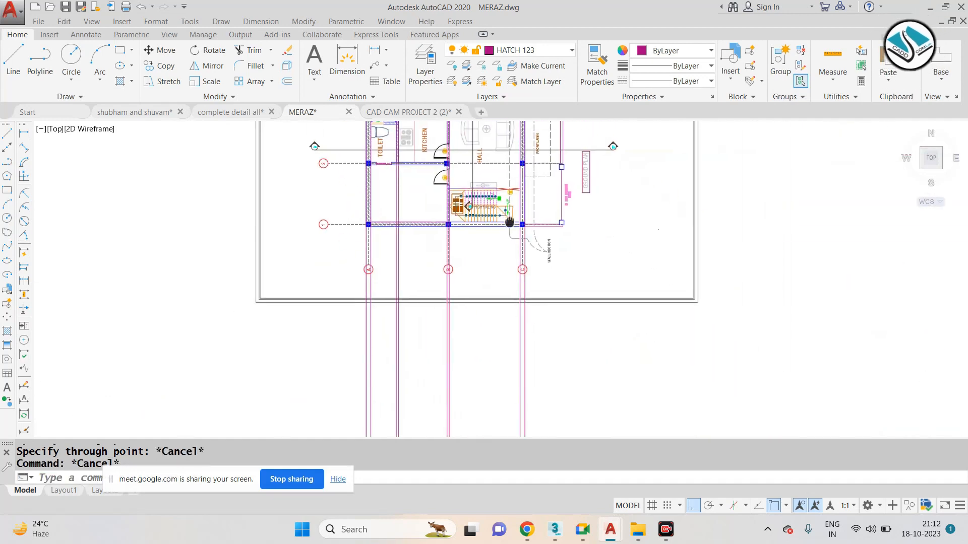
key(Escape)
click(739, 255)
click(673, 309)
text(e)
key(space)
key(Escape)
Draw a horizontal base line across all the vertical construction lines below the rotated plan.
text(l)
key(space)
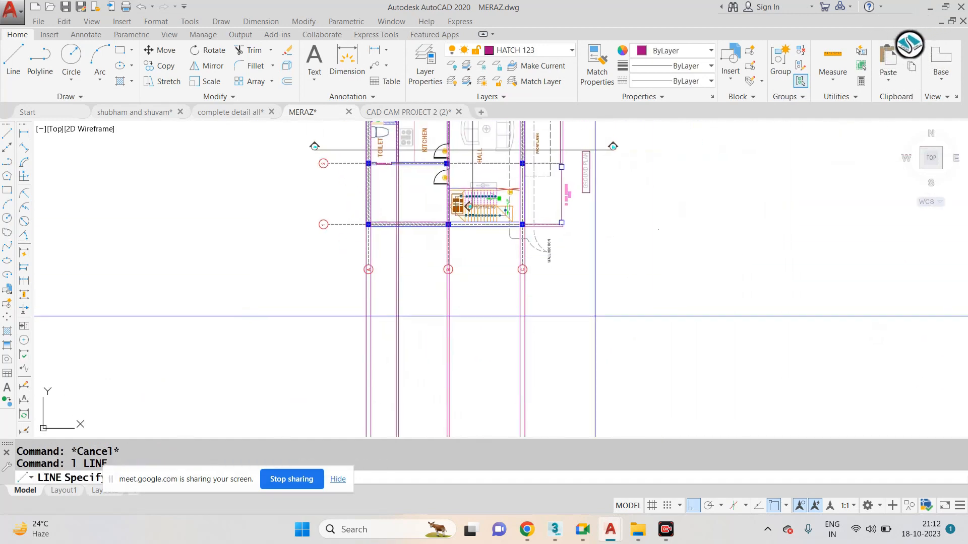
scroll(444, 237, down, 2)
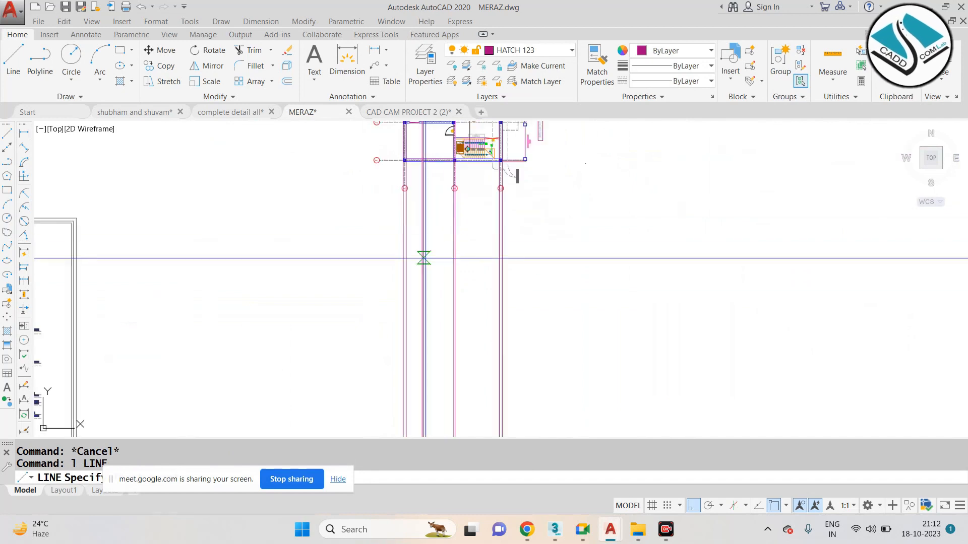
click(634, 368)
key(Escape)
Trim the construction lines below the base line and cut off the base line's ends beyond the outer walls.
text(tr)
key(space)
key(space)
click(564, 287)
click(544, 373)
click(599, 379)
click(380, 367)
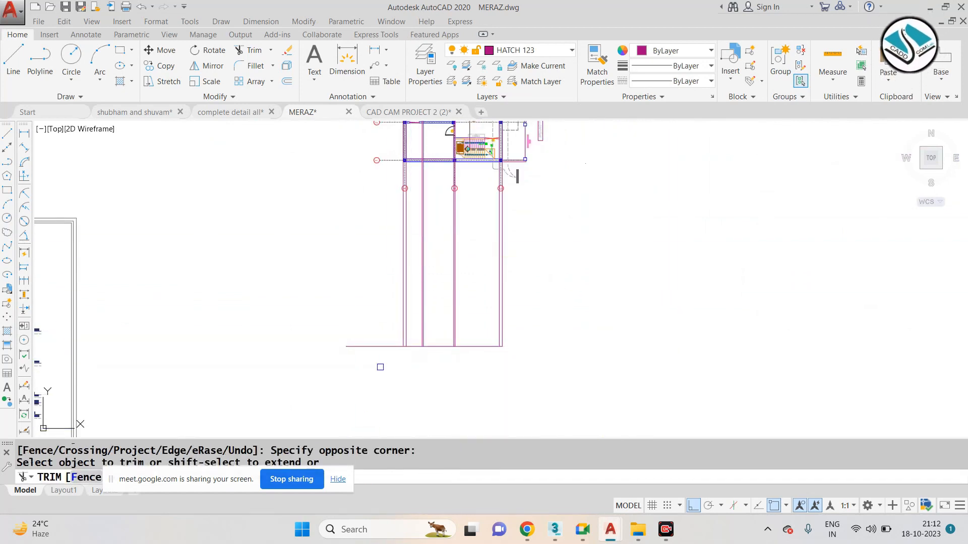
click(344, 313)
key(Escape)
Offset the base line 6" upward between the projected walls.
text(o)
key(space)
text(6)
key(Return)
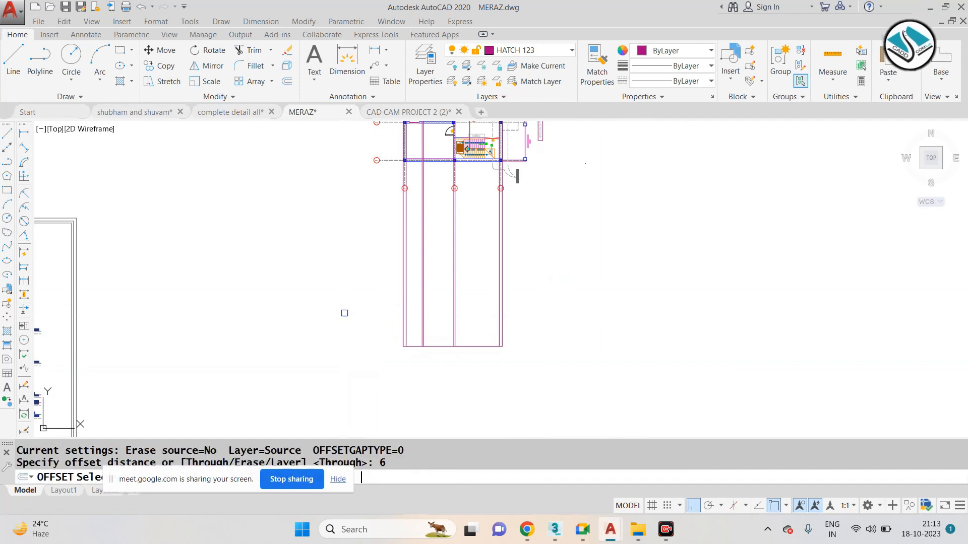
scroll(522, 355, up, 4)
click(430, 334)
click(432, 305)
key(Escape)
Offset the upper floor line another 1" upward.
text(o)
key(space)
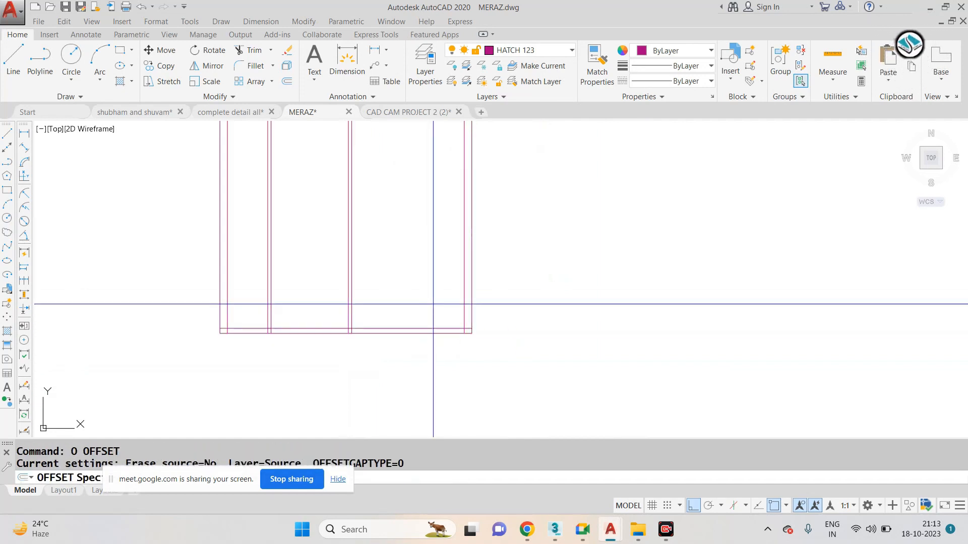
text(1)
key(Return)
scroll(353, 325, up, 4)
click(370, 332)
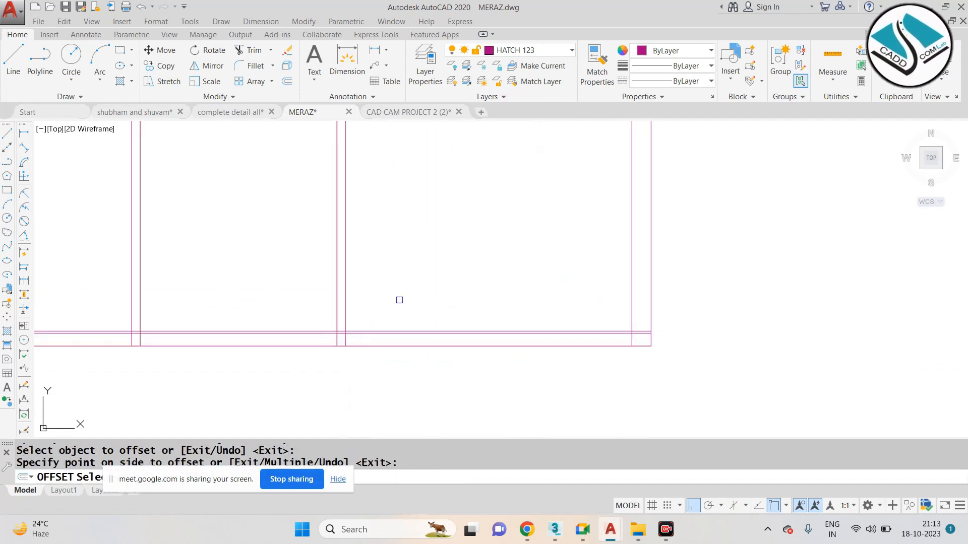
click(400, 298)
key(Escape)
Trim the two upper floor lines where they run through the outer walls at both ends.
text(tr)
key(space)
key(space)
scroll(649, 333, up, 4)
click(615, 291)
click(641, 348)
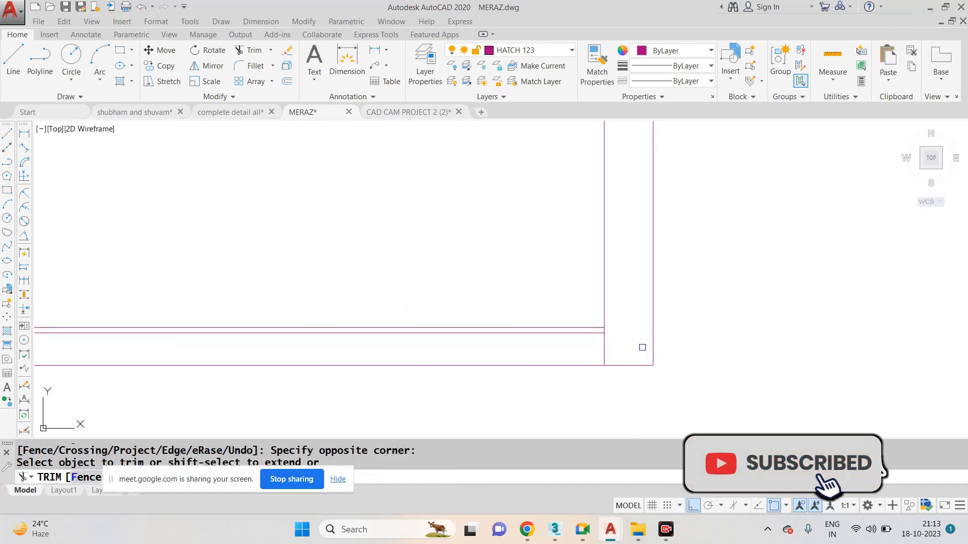
scroll(671, 328, down, 8)
scroll(423, 328, up, 10)
click(453, 286)
click(443, 332)
click(408, 333)
scroll(430, 335, down, 5)
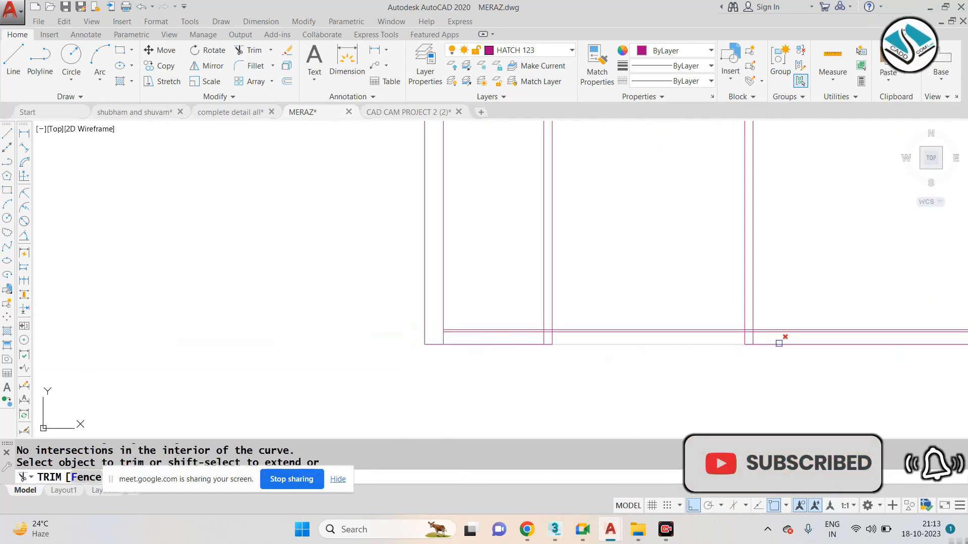
Trim the lines of both interior walls so that they end on the uppermost floor line.
scroll(780, 341, up, 5)
click(743, 318)
scroll(677, 324, down, 5)
click(416, 333)
scroll(537, 306, up, 6)
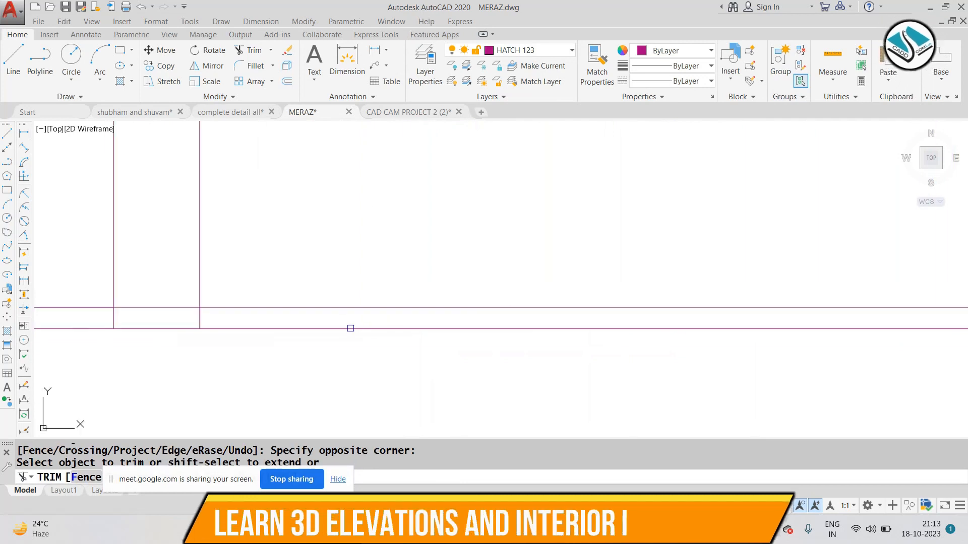
click(232, 312)
scroll(232, 312, down, 7)
middle_drag(667, 327, 274, 334)
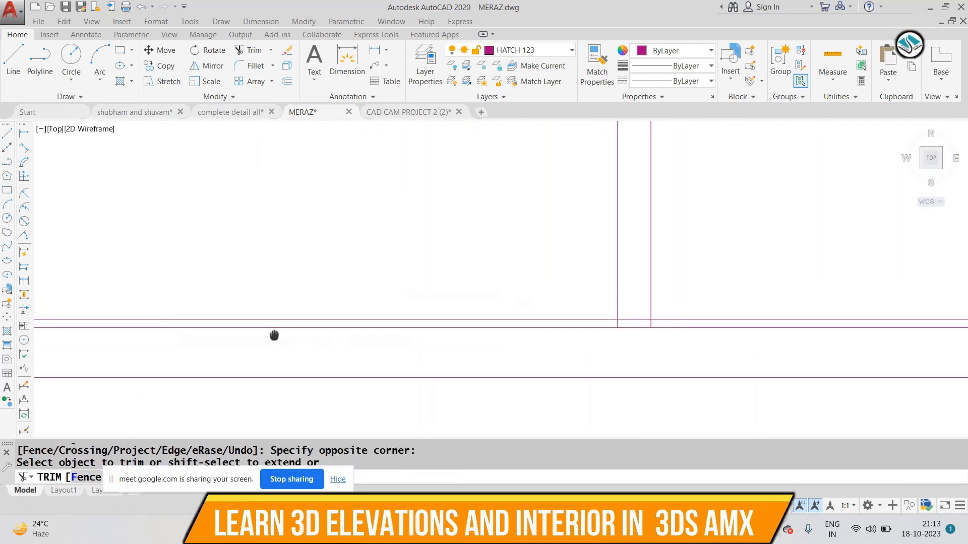
scroll(648, 329, up, 5)
scroll(684, 299, up, 4)
click(693, 311)
click(215, 323)
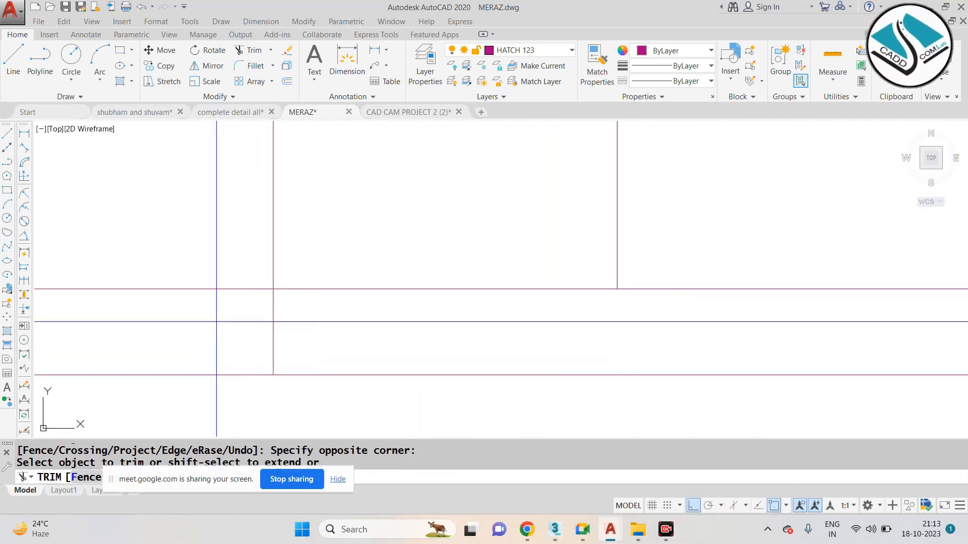
scroll(383, 301, down, 9)
scroll(630, 352, down, 4)
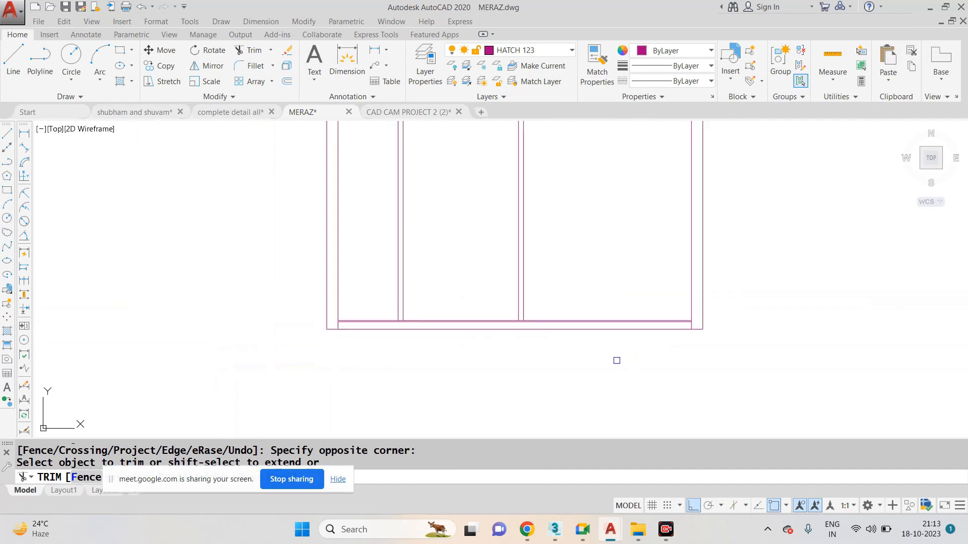
middle_drag(588, 283, 535, 363)
key(Escape)
Offset the uppermost floor line 10' upward to mark the ceiling level.
text(o)
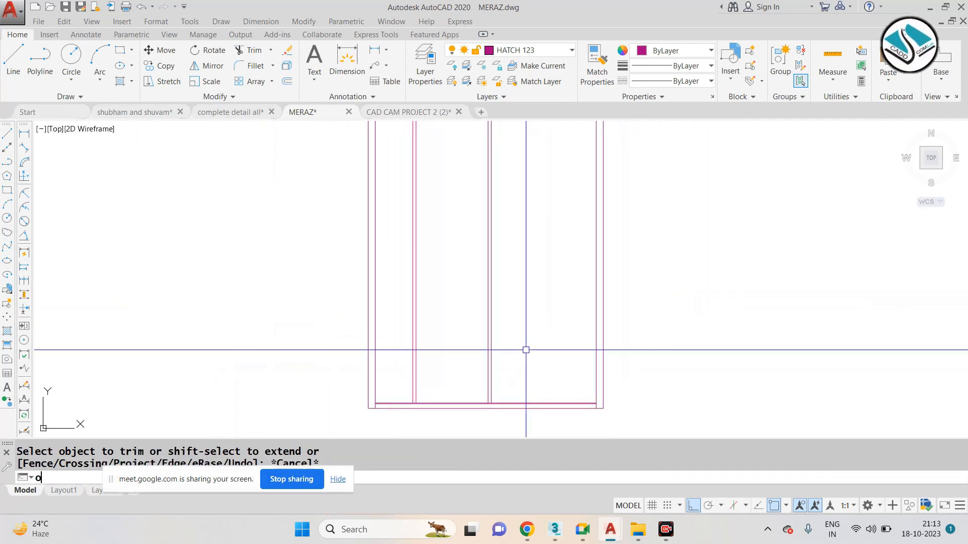
key(Return)
text(10')
key(Return)
scroll(522, 384, up, 2)
scroll(518, 397, up, 3)
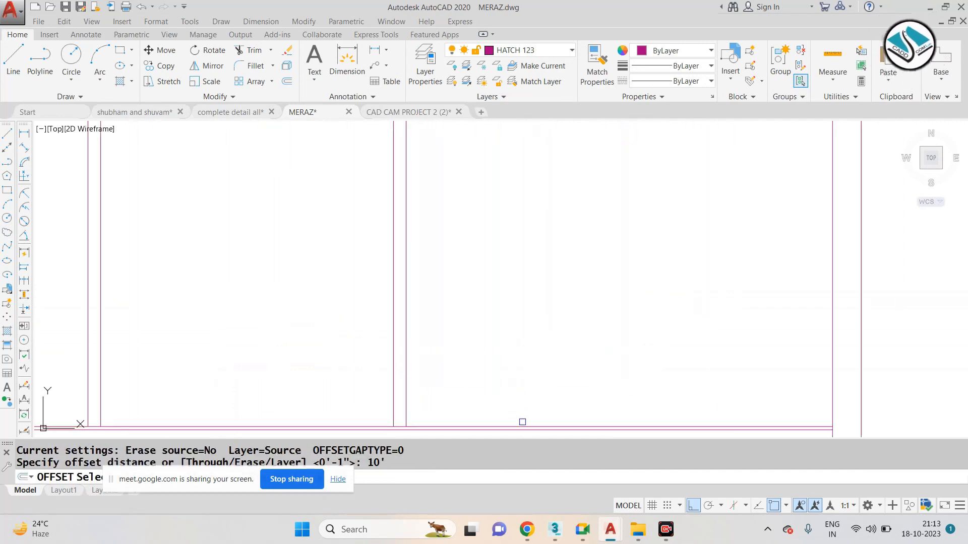
click(525, 426)
scroll(502, 372, down, 2)
key(Escape)
Offset the ceiling line 6" upward to form the roof slab thickness.
text(o)
key(Return)
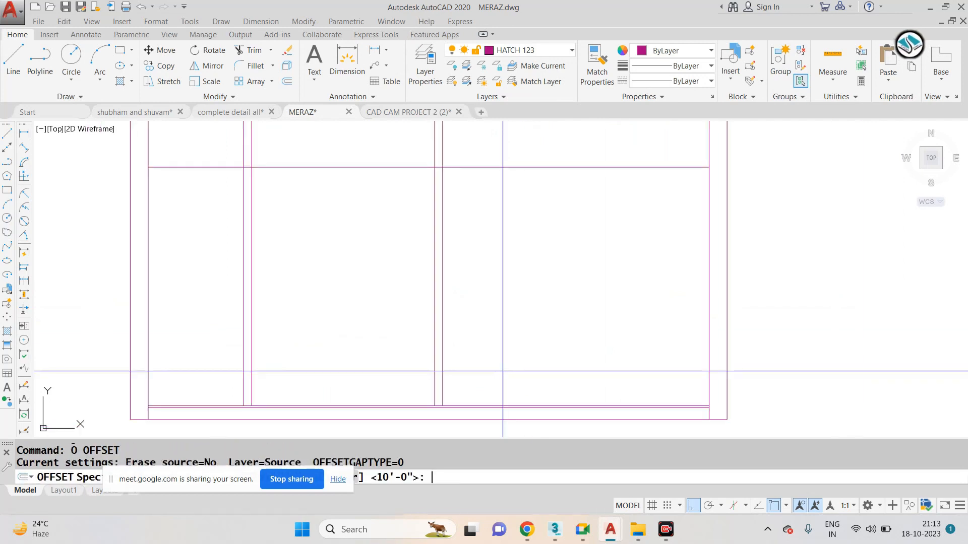
text(6)
key(Return)
scroll(503, 371, down, 1)
click(471, 227)
click(497, 263)
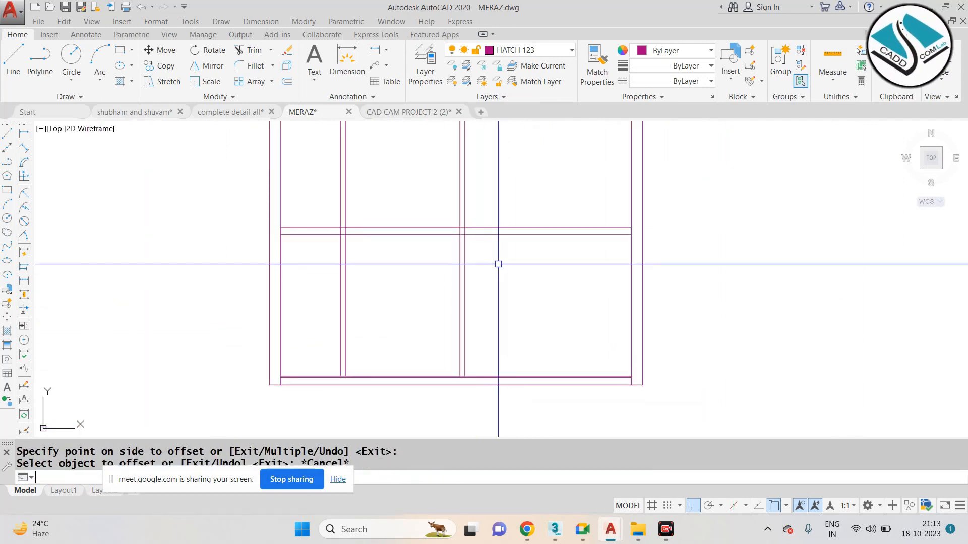
key(Escape)
Extend both slab lines to the outer faces of the outer walls.
text(ex)
key(Return)
key(Return)
click(321, 192)
click(300, 257)
key(Escape)
Trim all the wall construction lines above the top of the slab.
text(tr)
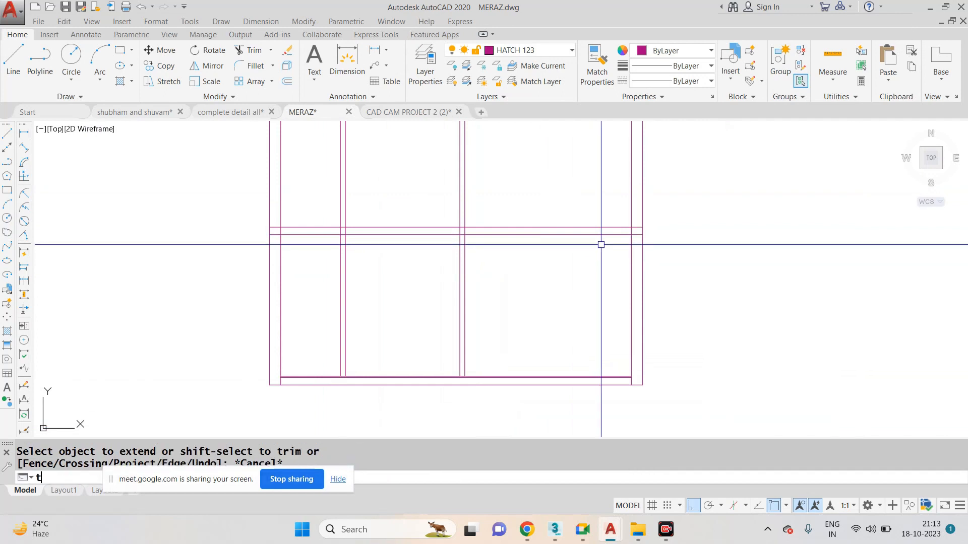
key(Return)
key(Return)
click(700, 181)
click(213, 201)
Trim the slab's underside inside the outer walls and the interior wall lines within the slab thickness.
scroll(304, 246, up, 3)
click(195, 202)
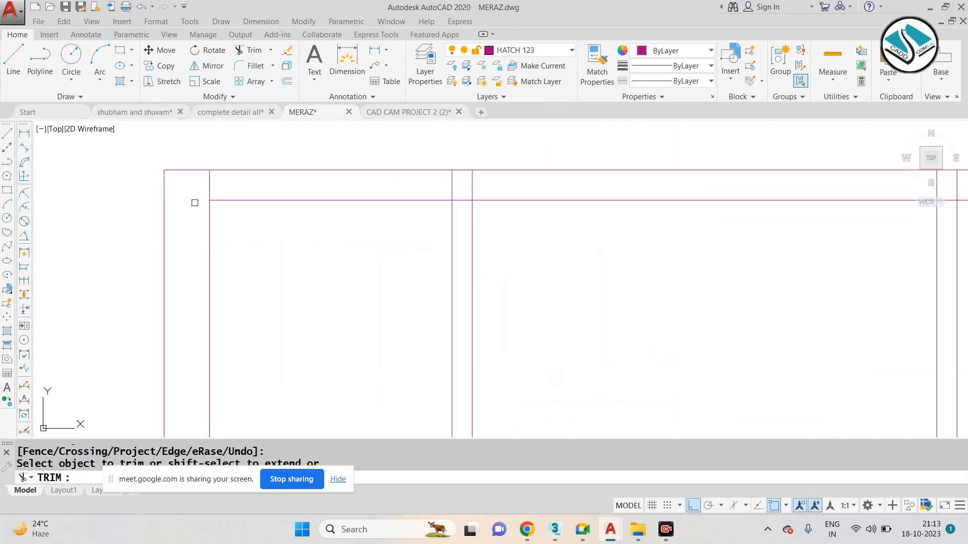
click(272, 190)
scroll(273, 190, down, 2)
scroll(777, 193, up, 1)
click(784, 195)
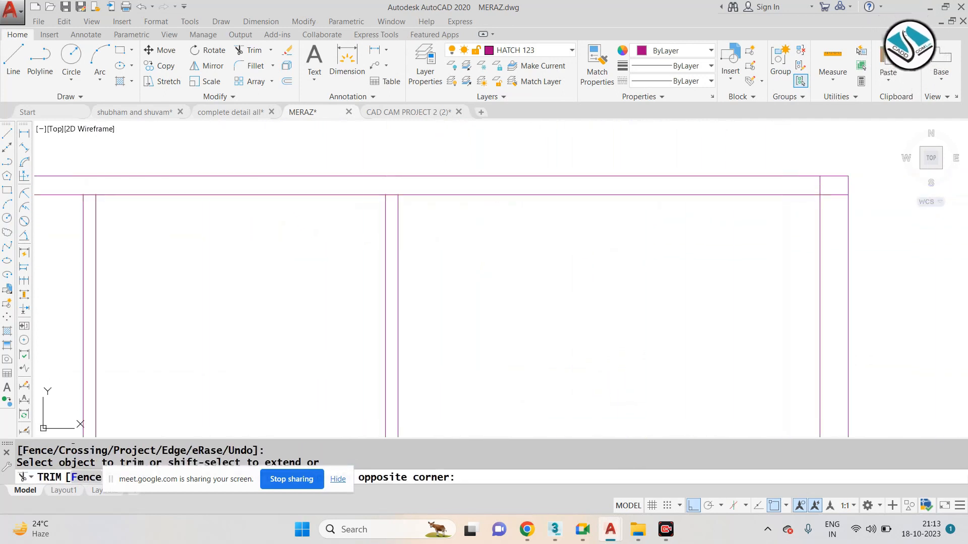
scroll(534, 267, down, 3)
key(Escape)
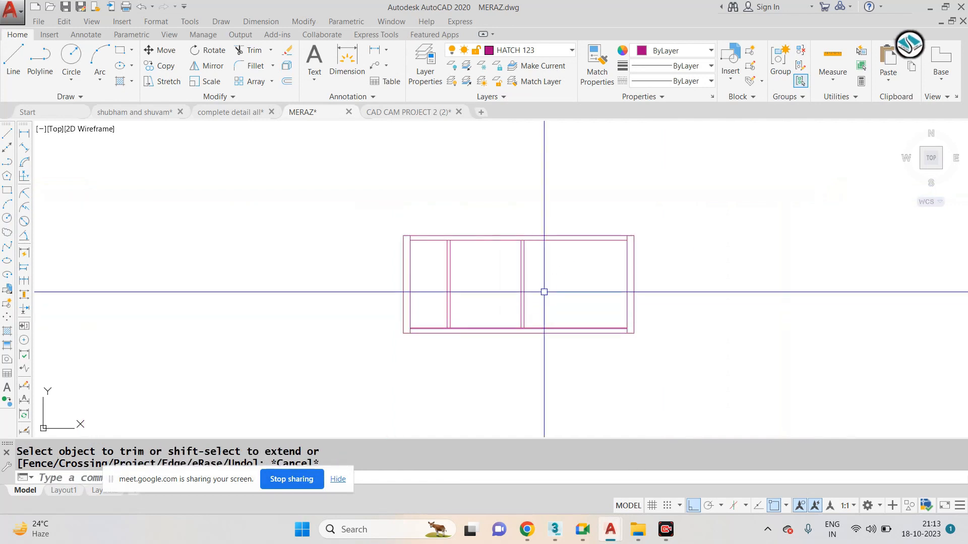
Move the whole section outline straight up, closer to the rotated ground floor plan.
scroll(508, 243, down, 1)
scroll(508, 244, down, 3)
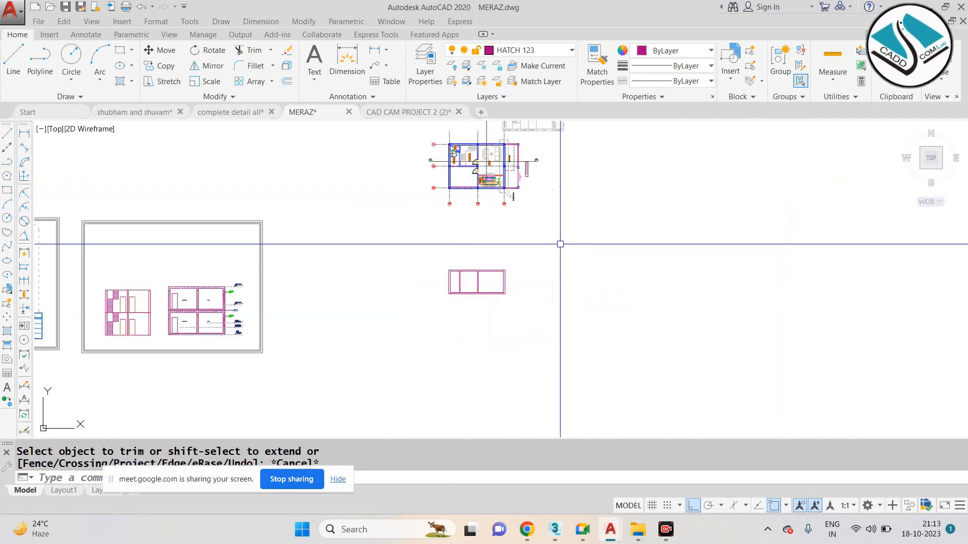
click(566, 259)
click(401, 341)
scroll(500, 246, up, 4)
text(m)
key(Return)
click(473, 305)
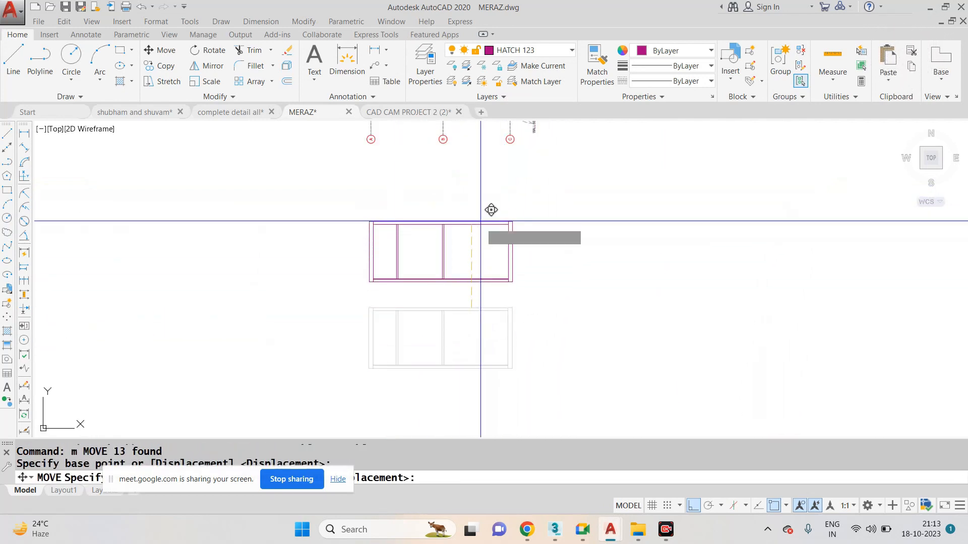
click(482, 216)
key(Escape)
middle_drag(481, 197, 488, 335)
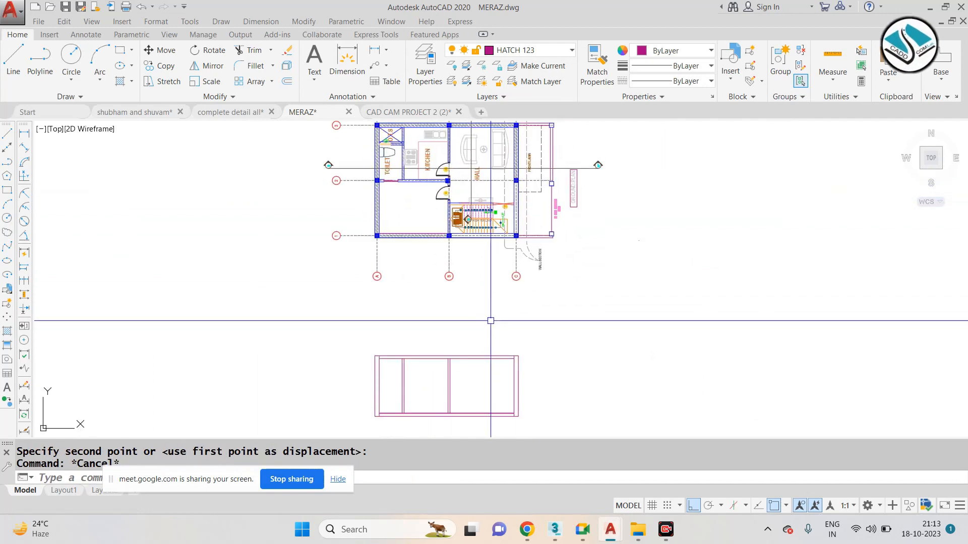
Project a vertical construction line from one end of the toilet's ventilator opening in the ground floor plan.
text(xl)
key(Return)
text(v)
key(Return)
scroll(390, 151, up, 6)
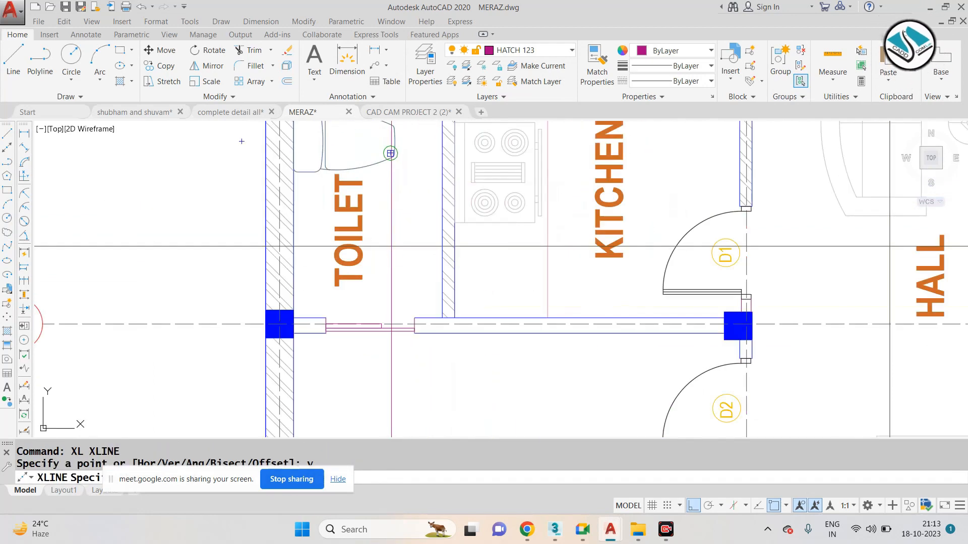
scroll(272, 219, up, 4)
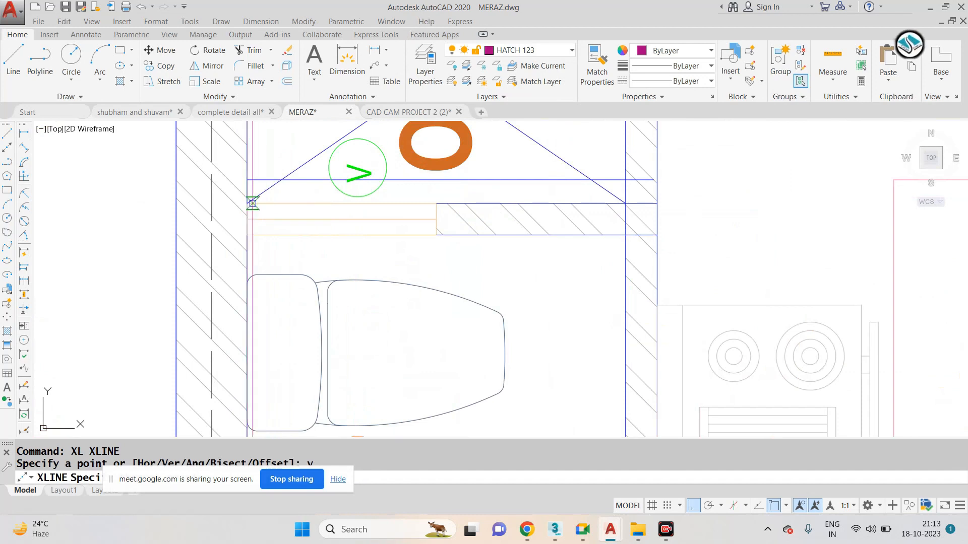
key(Escape)
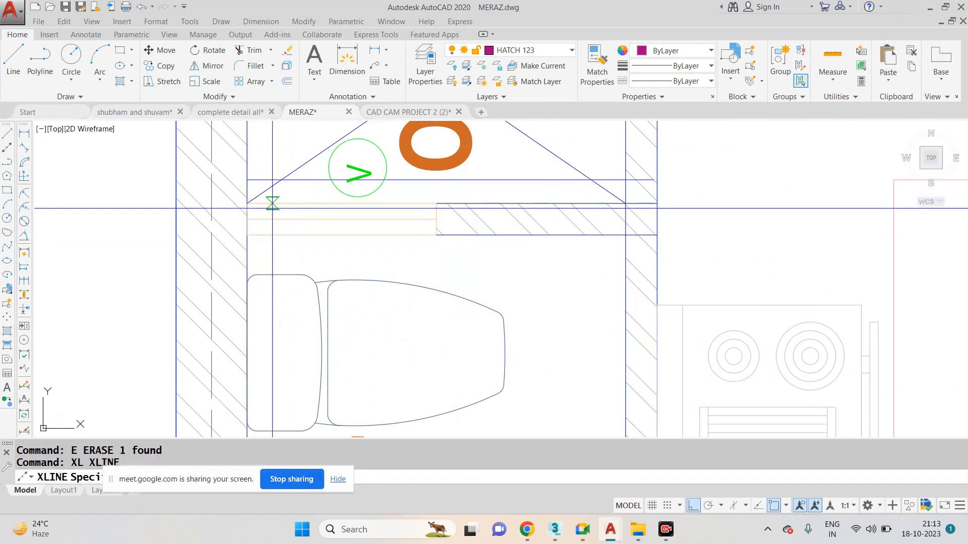
Project a vertical construction line from the other end of the toilet's ventilator opening.
click(436, 203)
scroll(289, 160, down, 5)
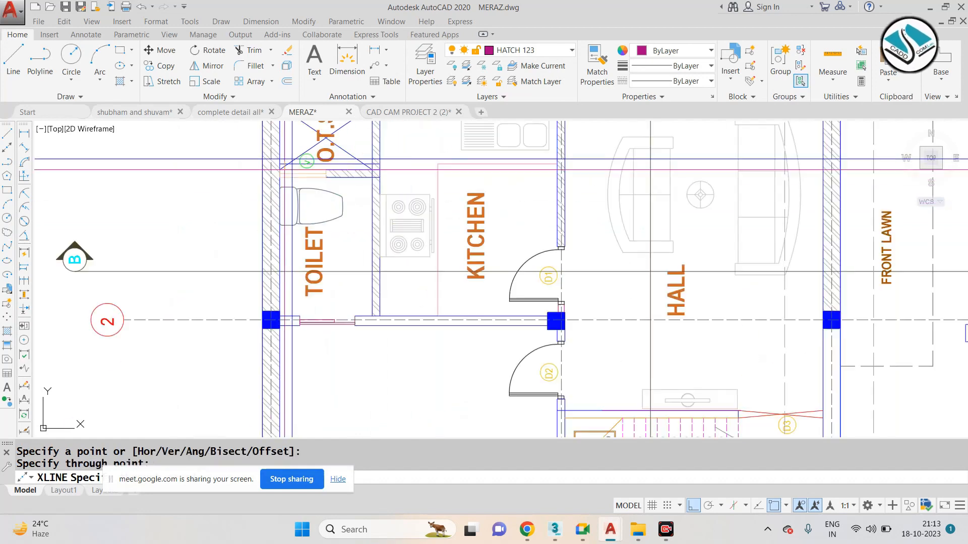
key(Escape)
key(Escape)
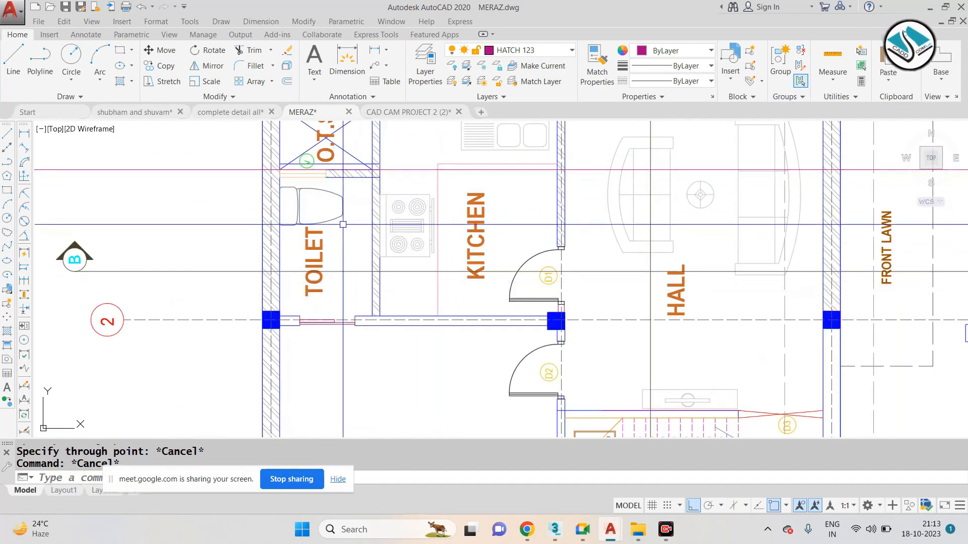
text(v)
key(Return)
scroll(319, 210, up, 4)
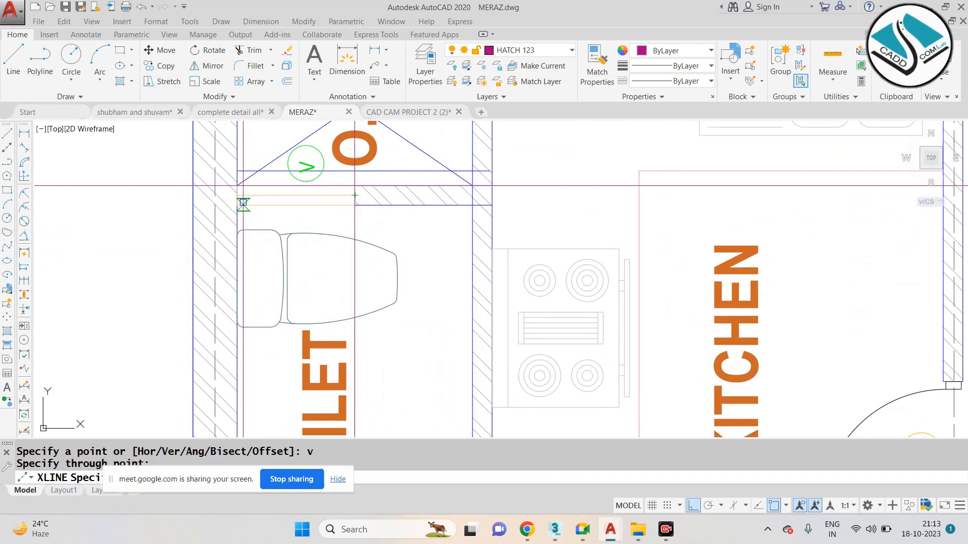
key(Escape)
Erase the stray horizontal construction line running through the ventilator opening.
click(585, 155)
click(526, 201)
text(e)
key(Return)
scroll(323, 174, down, 5)
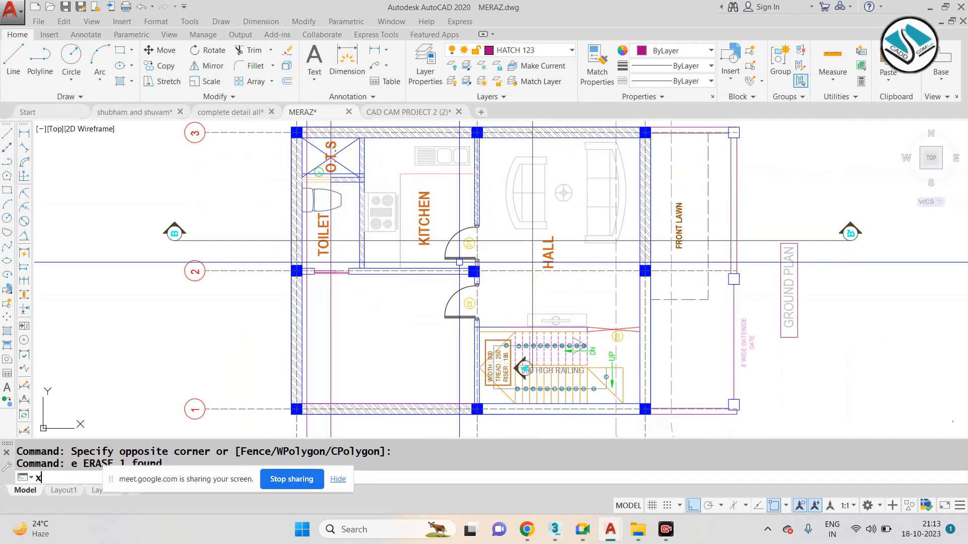
Project vertical construction lines from both faces of the wall containing door D1.
key(Return)
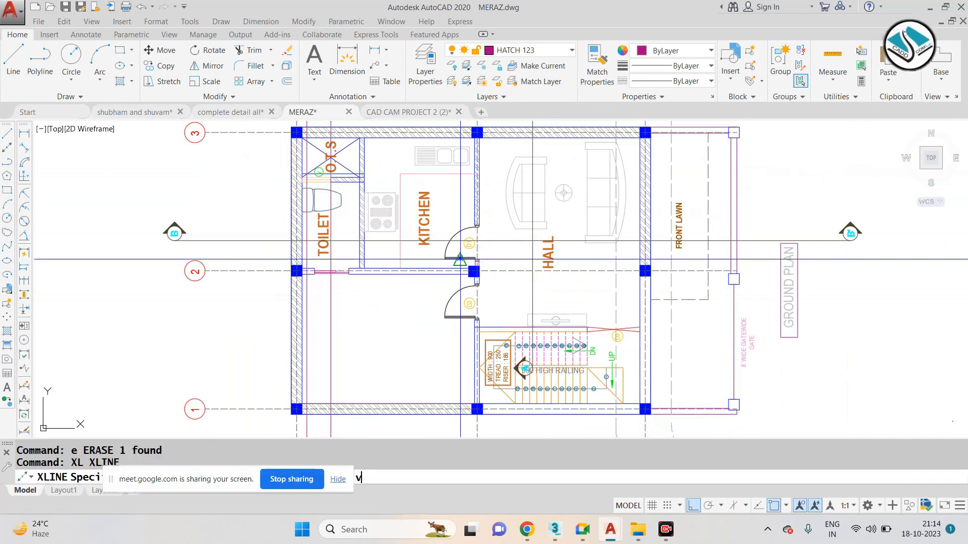
text(v)
key(Return)
scroll(473, 226, up, 5)
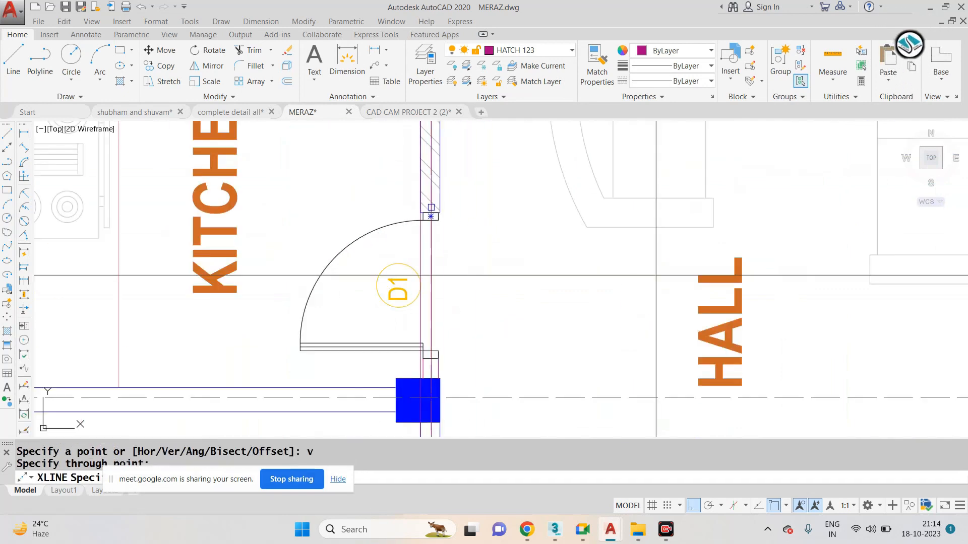
click(431, 216)
key(Escape)
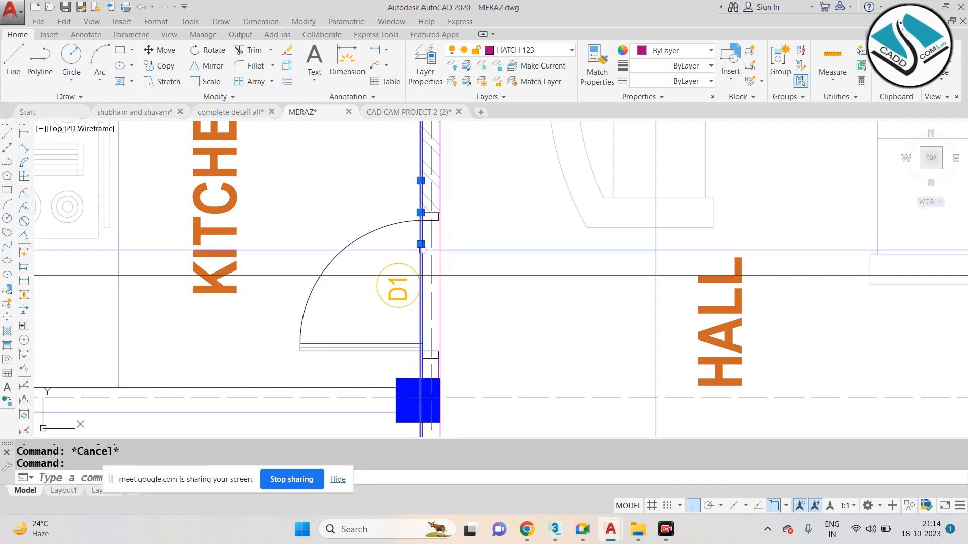
Set the colour of the two door D1 construction lines to yellow.
key(Escape)
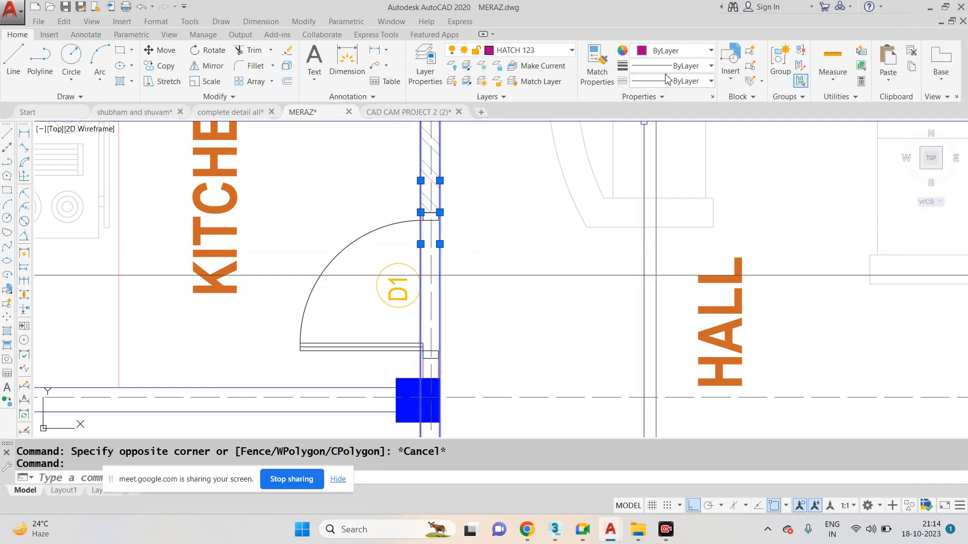
click(670, 50)
click(656, 102)
scroll(380, 220, down, 2)
key(Escape)
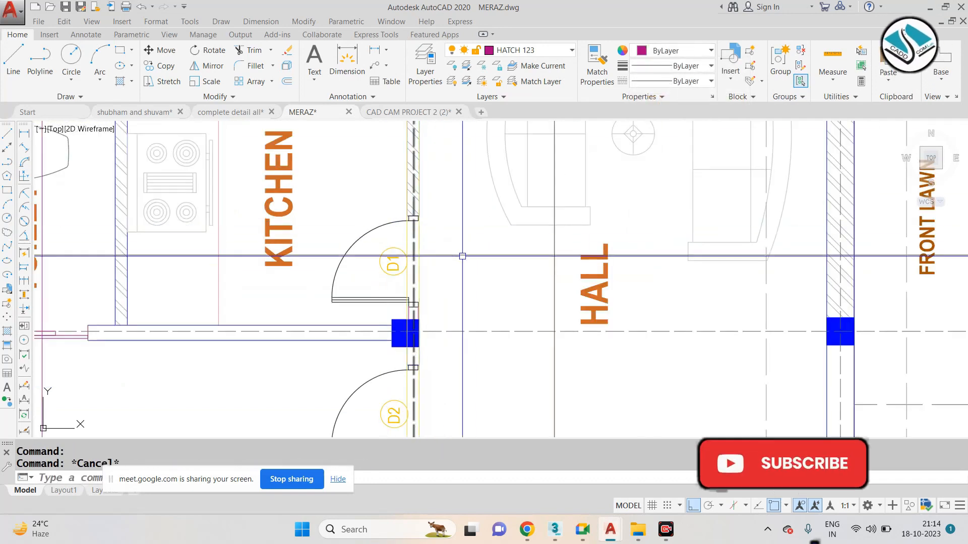
key(Escape)
Set the colour of the two ventilator construction lines to yellow as well.
scroll(447, 222, down, 4)
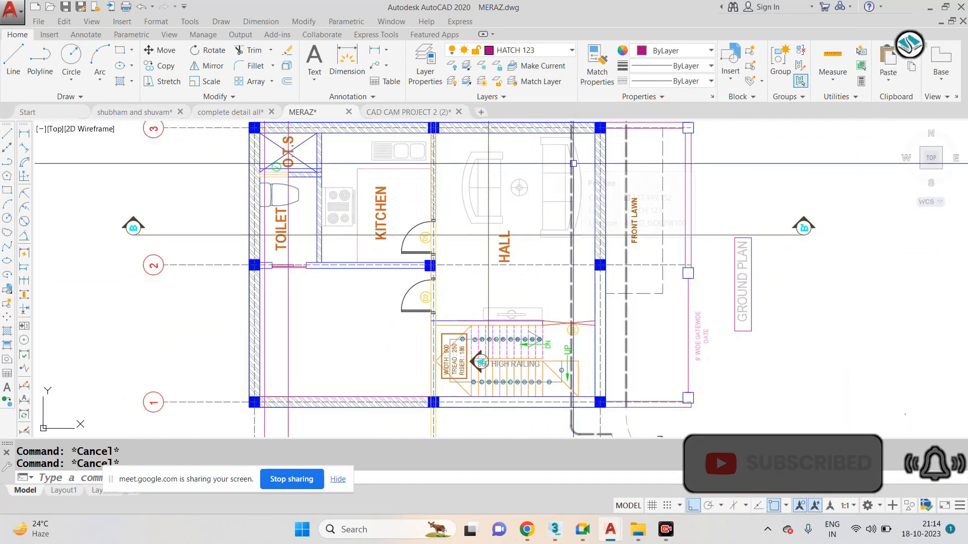
scroll(469, 154, down, 5)
scroll(453, 191, up, 8)
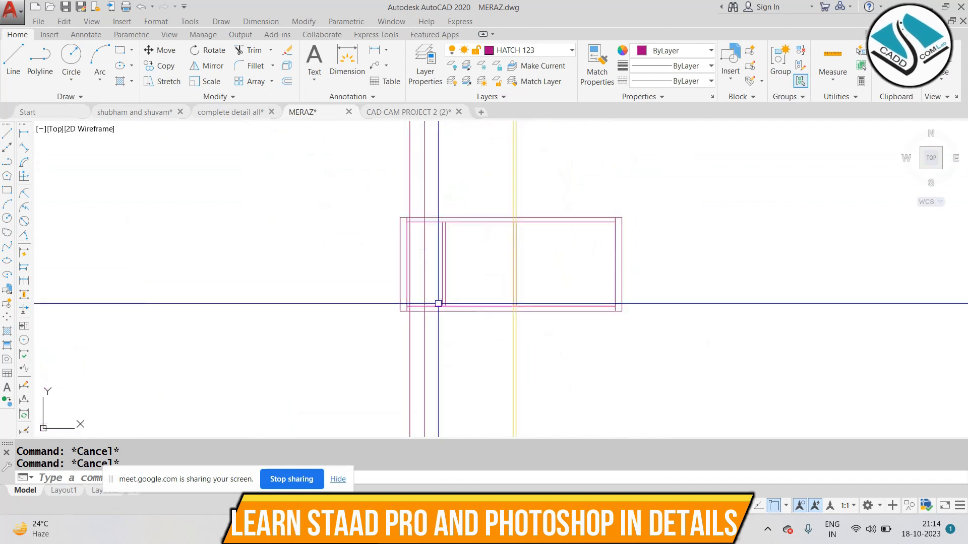
click(458, 183)
click(375, 212)
click(676, 55)
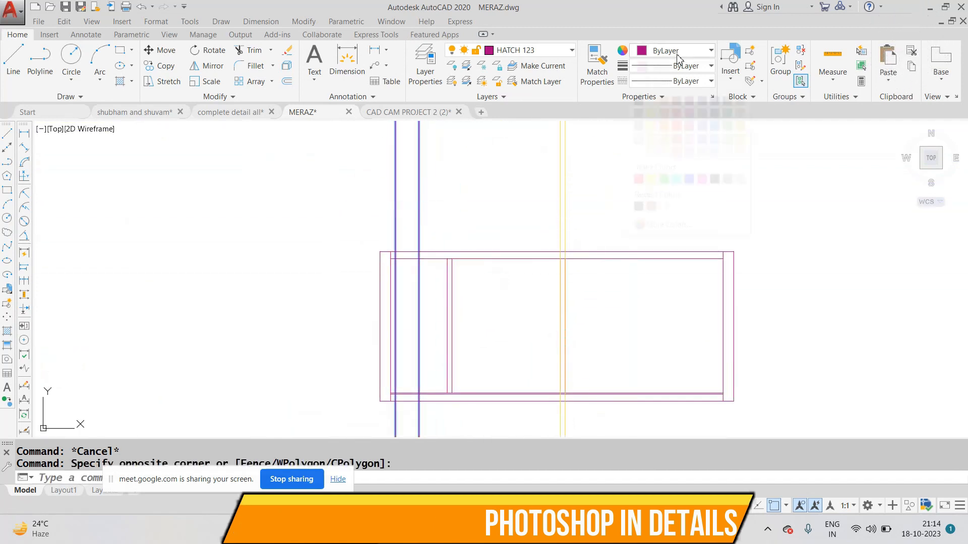
click(652, 112)
key(Escape)
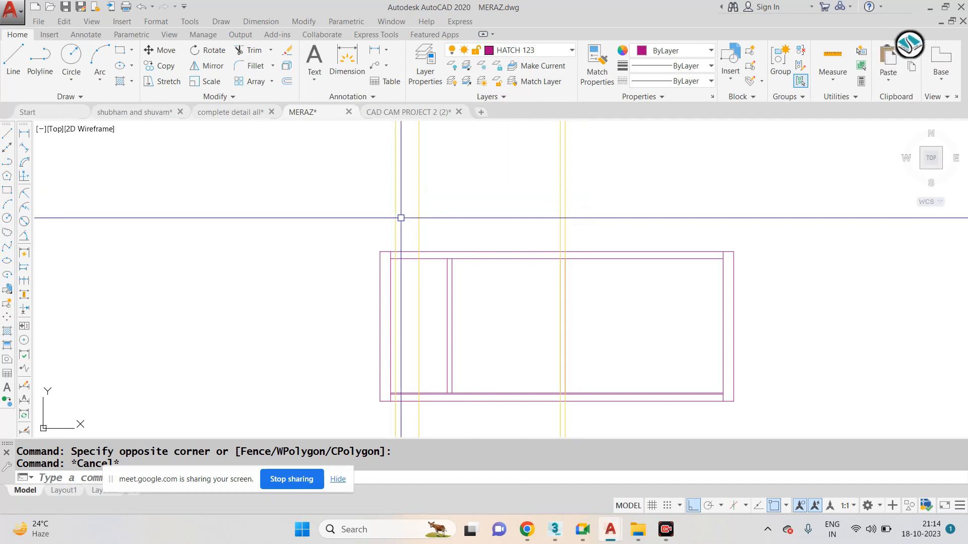
text(o)
key(Return)
text(5')
key(Return)
key(Escape)
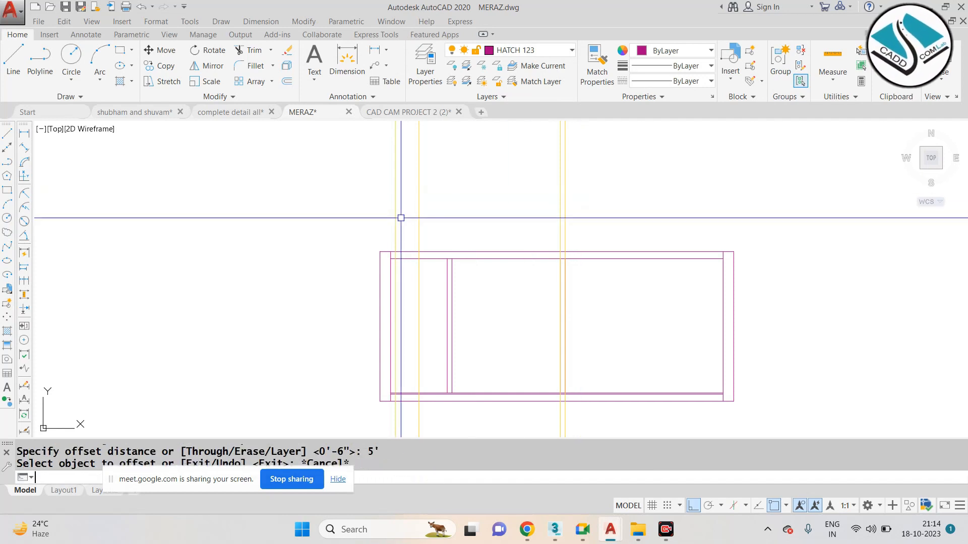
Offset the section's floor line upward by 6'.
text(o)
key(Return)
text(6')
key(Return)
scroll(415, 342, up, 4)
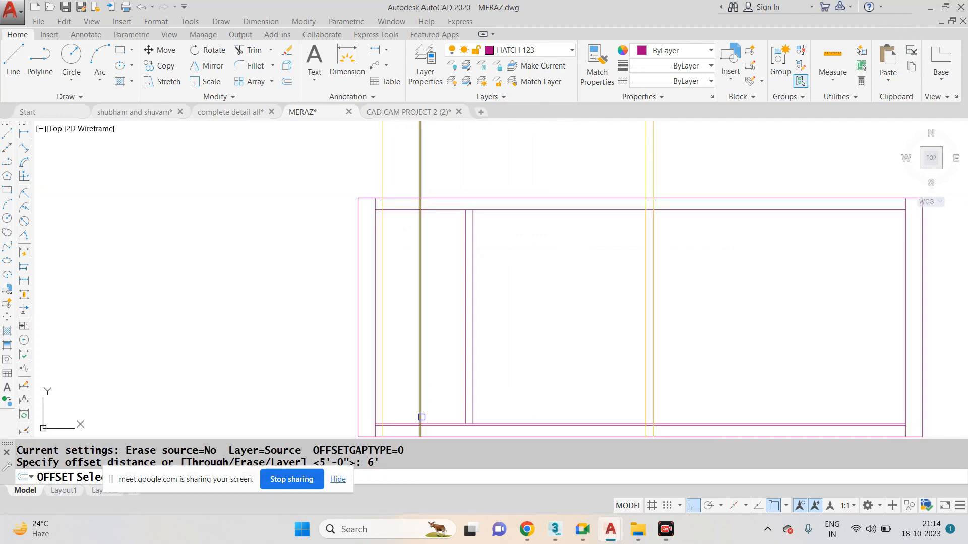
click(430, 428)
key(Escape)
Offset the 6' high line downward by 1'6" to set the ventilator's height.
text(o)
key(Return)
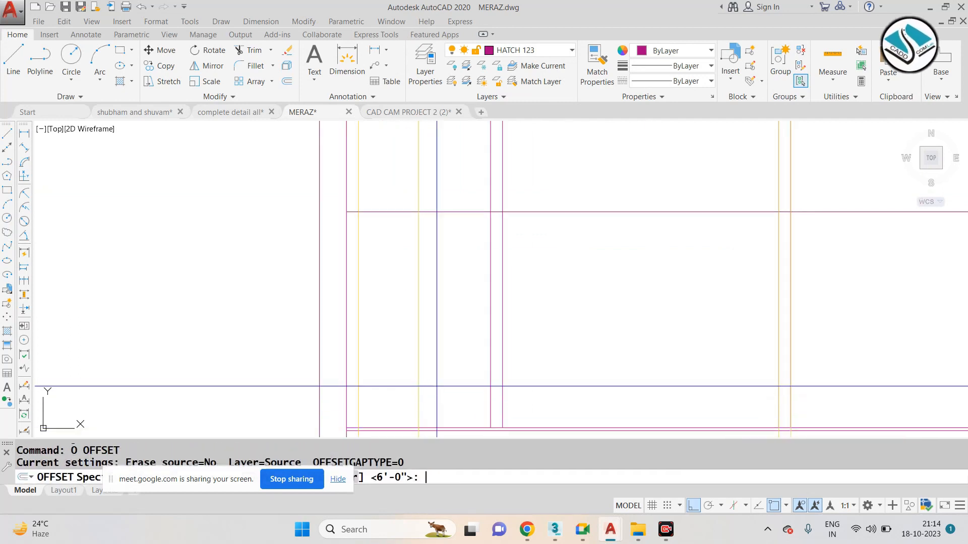
key(Return)
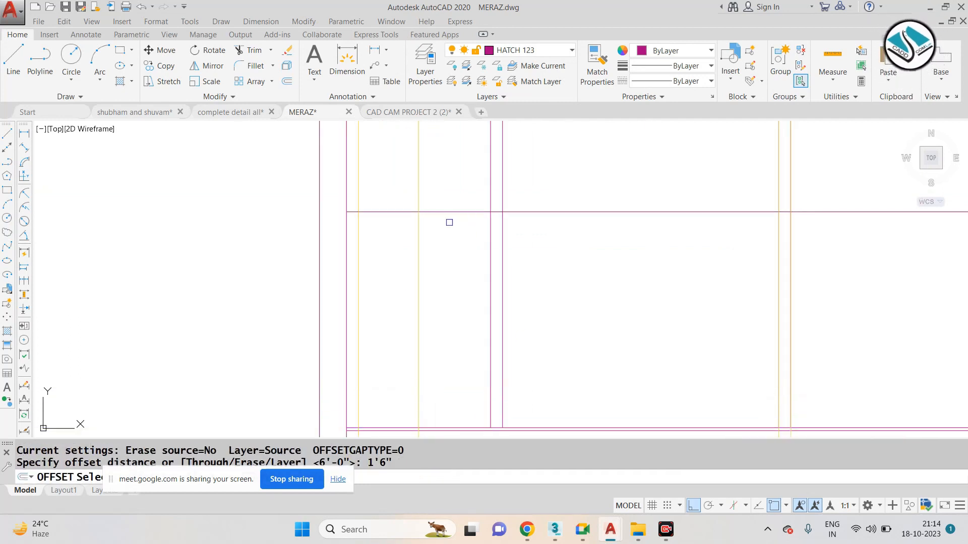
click(449, 212)
click(450, 240)
middle_drag(451, 240, 438, 222)
scroll(439, 223, up, 2)
key(Escape)
Trim the lines around the ventilator opening in the toilet, leaving only its rectangle between the yellow lines.
text(tr)
key(Return)
key(Return)
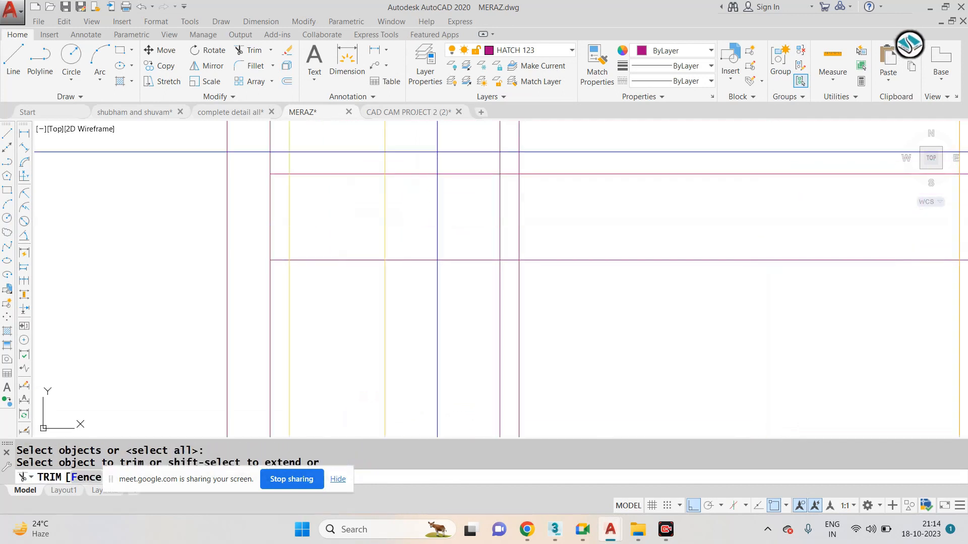
click(437, 152)
click(427, 282)
click(430, 283)
click(276, 299)
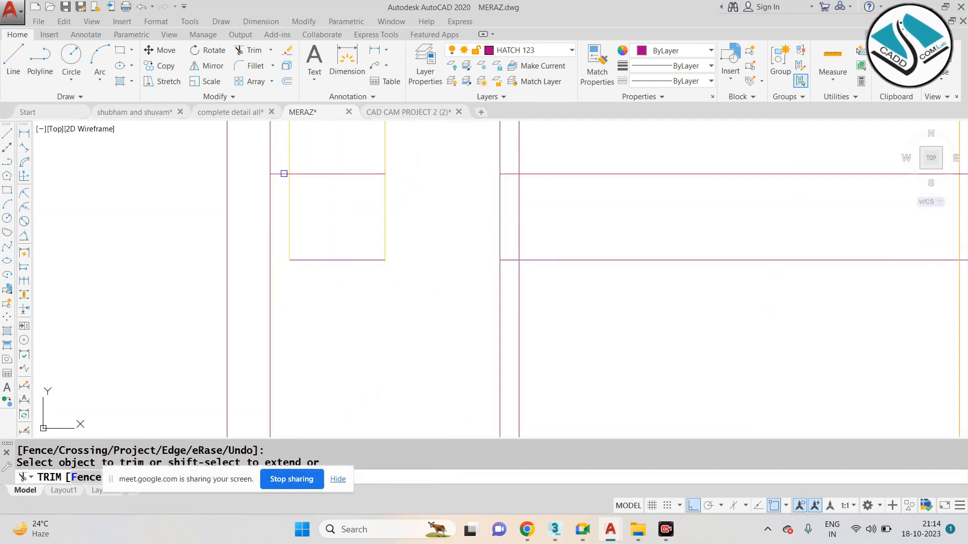
click(288, 160)
scroll(344, 220, down, 4)
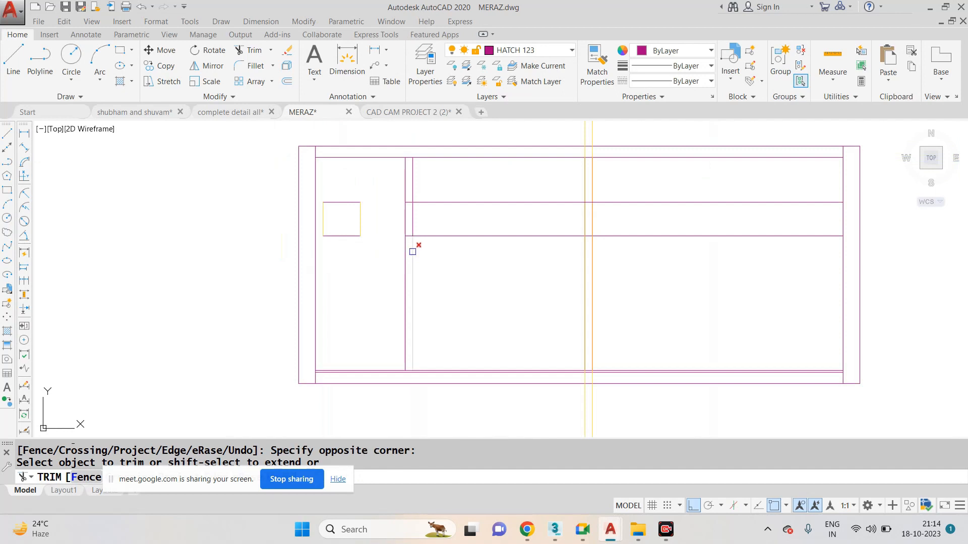
scroll(555, 267, up, 2)
key(Escape)
key(Escape)
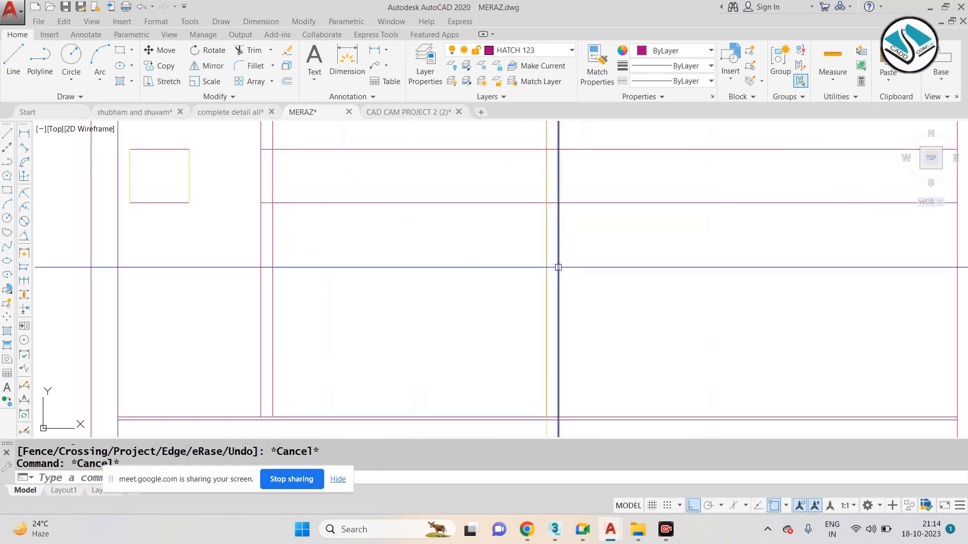
Offset the section's floor line upward by 7' for the door head.
text(O)
key(Return)
text(7')
key(Return)
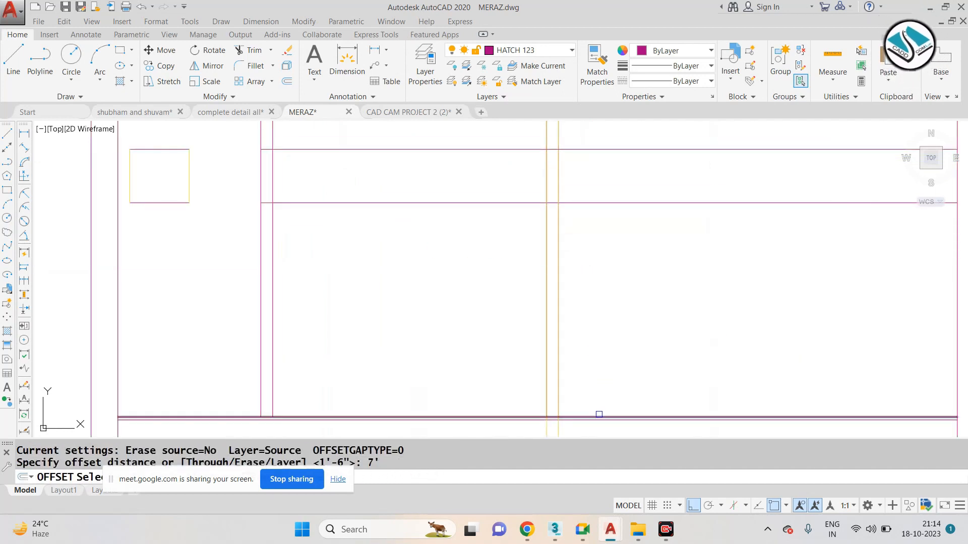
click(598, 415)
click(603, 358)
scroll(589, 264, down, 3)
key(Escape)
key(Escape)
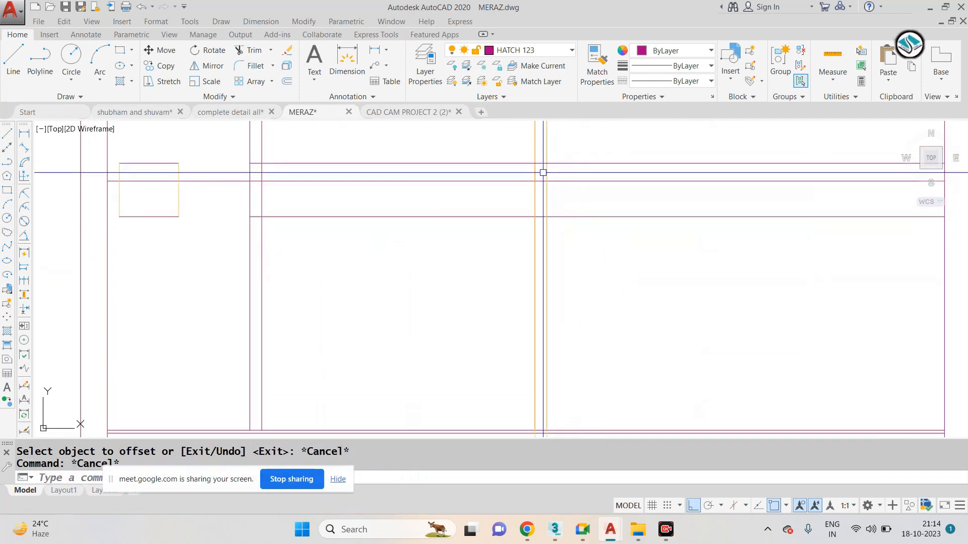
Erase the two leftover ventilator height lines crossing the kitchen and hall.
text(e)
key(space)
click(470, 193)
click(463, 219)
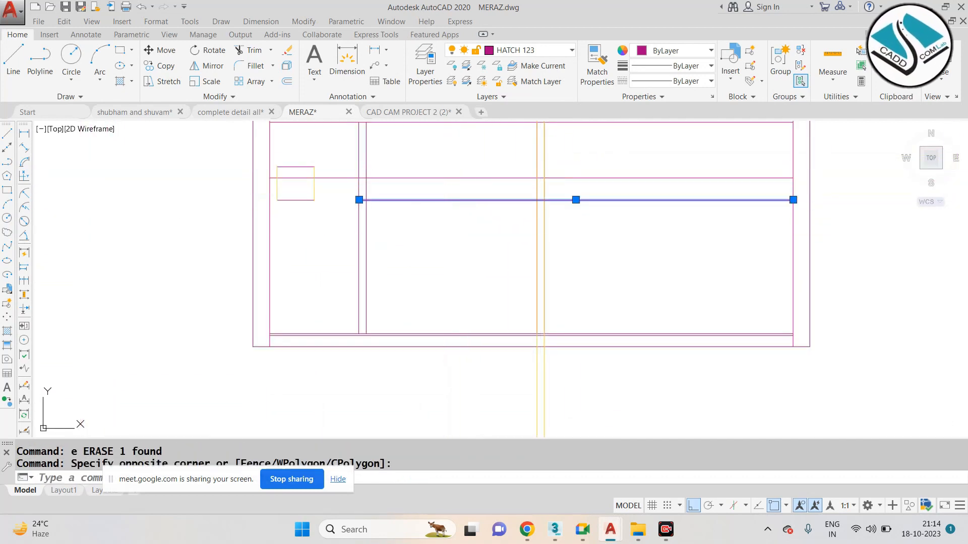
text(e)
key(space)
Trim the 7' line in the kitchen and hall, keeping the piece between the yellow door lines.
text(tr)
click(491, 156)
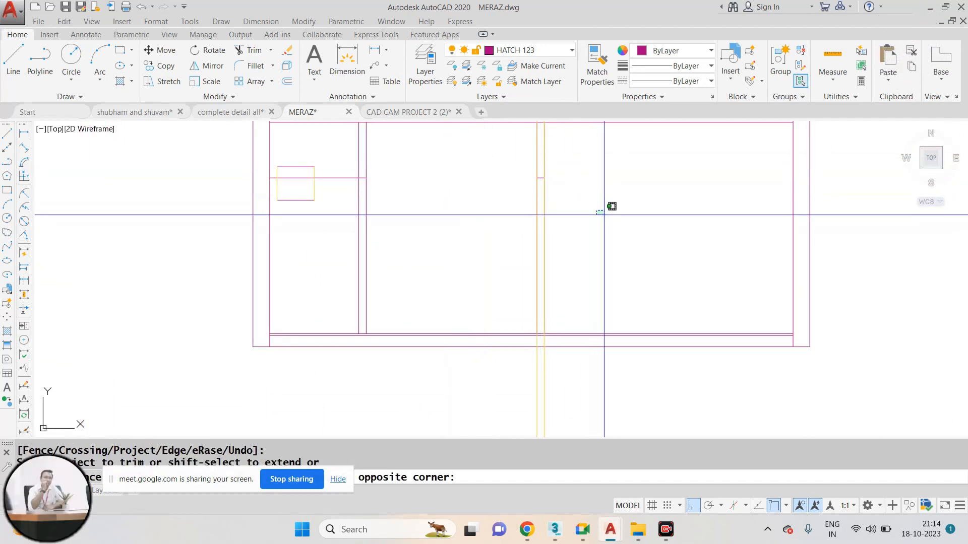
key(Escape)
Trim the yellow door lines at the floor and erase their leftover pieces below the section.
scroll(556, 334, up, 5)
scroll(530, 354, up, 5)
text(tr)
key(space)
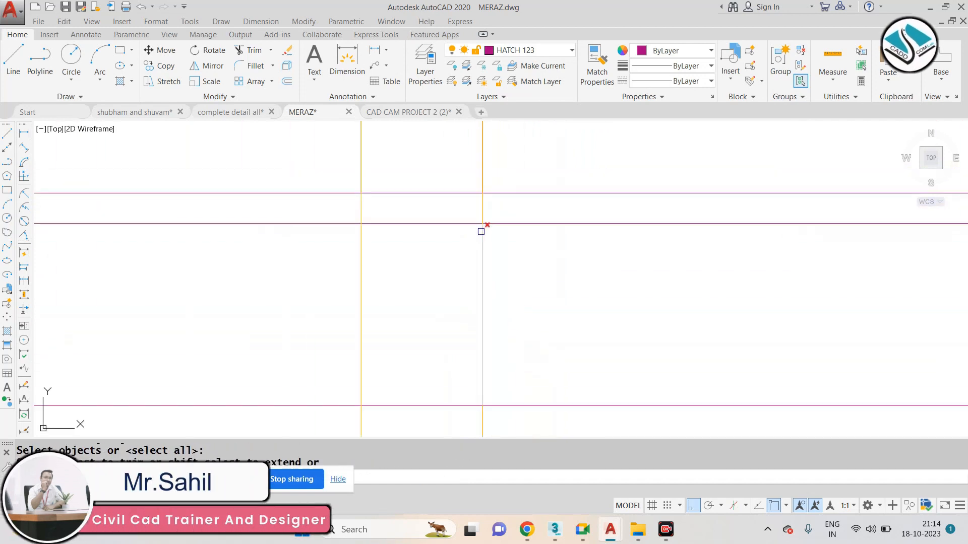
scroll(541, 185, down, 4)
key(Escape)
click(547, 231)
click(452, 245)
text(e)
key(space)
scroll(583, 296, down, 9)
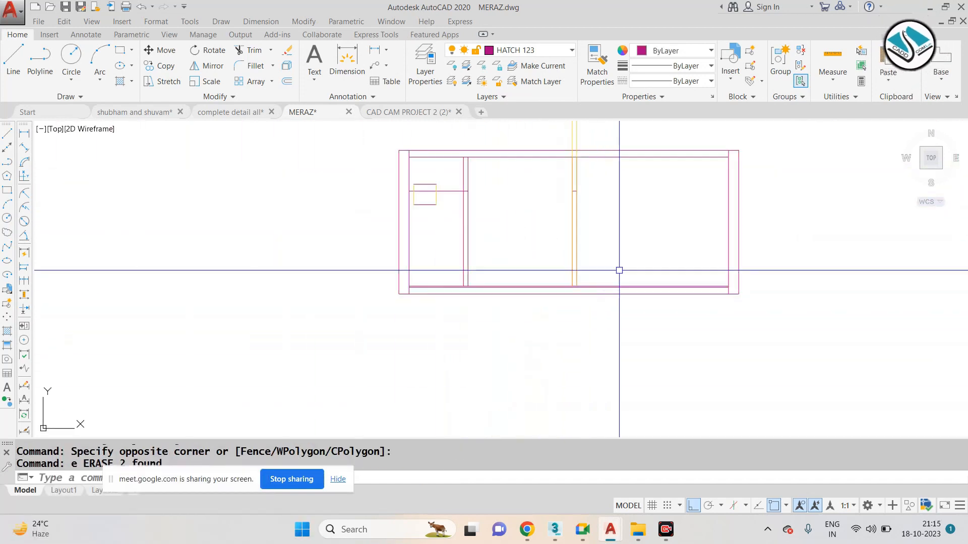
Trim the yellow door lines above the section and within the top slab thickness.
middle_drag(604, 187, 589, 230)
key(Escape)
key(Escape)
text(tr)
key(space)
key(space)
click(597, 147)
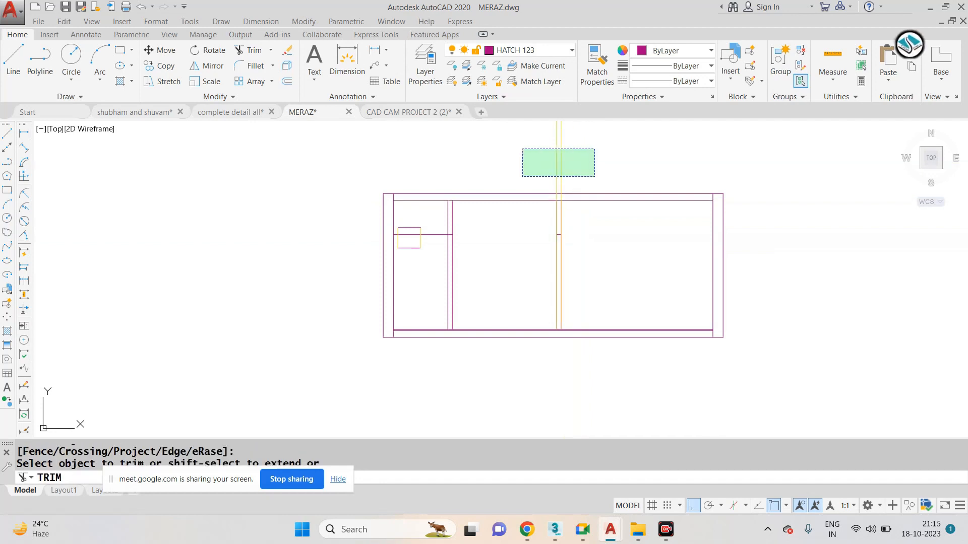
click(522, 177)
scroll(545, 203, up, 7)
click(607, 165)
scroll(606, 165, down, 6)
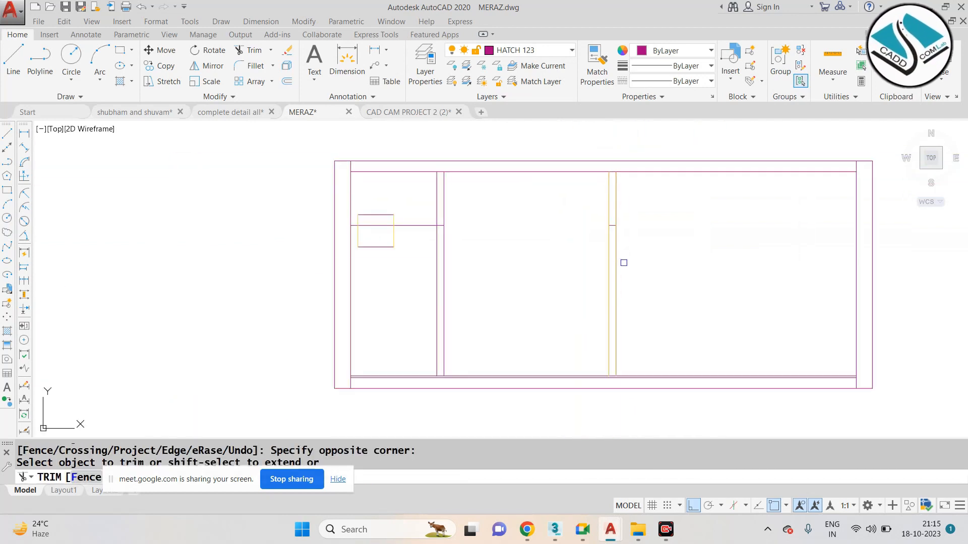
Erase the leftover 7' line crossing the toilet and the ventilator rectangle.
key(Escape)
key(Escape)
scroll(425, 240, up, 2)
click(425, 186)
click(422, 262)
text(e)
key(space)
key(Escape)
scroll(422, 261, down, 7)
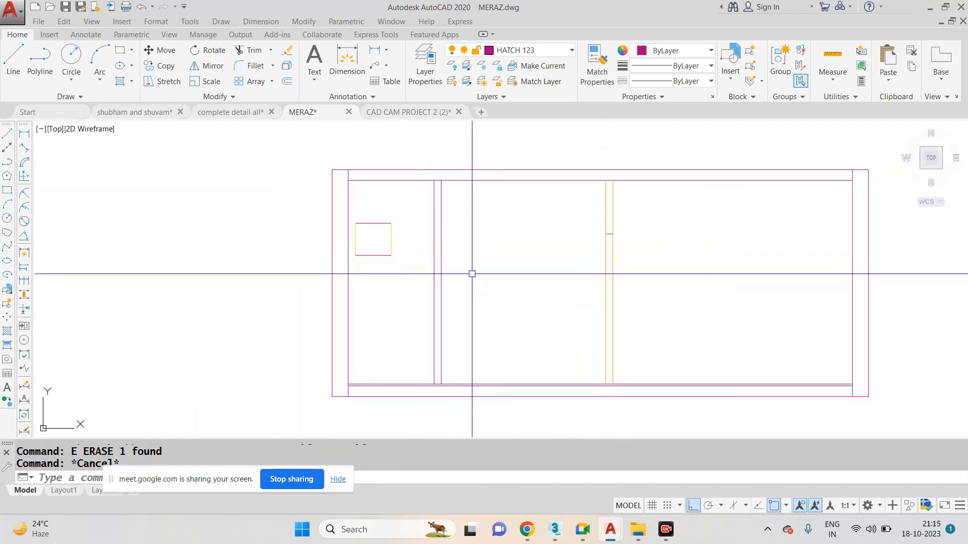
Draw vertical construction lines in the ground floor plan through the kitchen face of the toilet wall and the kitchen counter's outer edge.
scroll(443, 205, up, 8)
scroll(409, 195, down, 4)
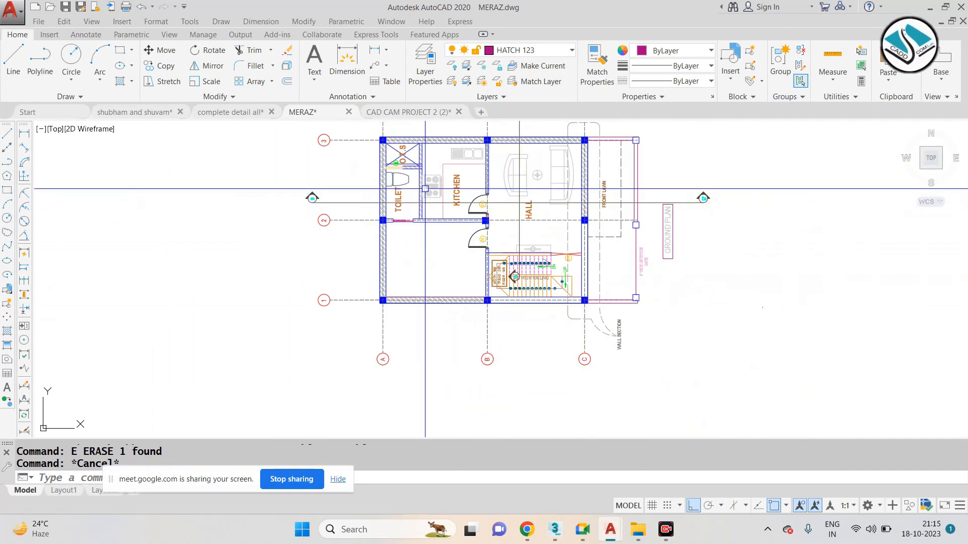
text(XL)
key(space)
text(v)
key(space)
scroll(418, 214, up, 5)
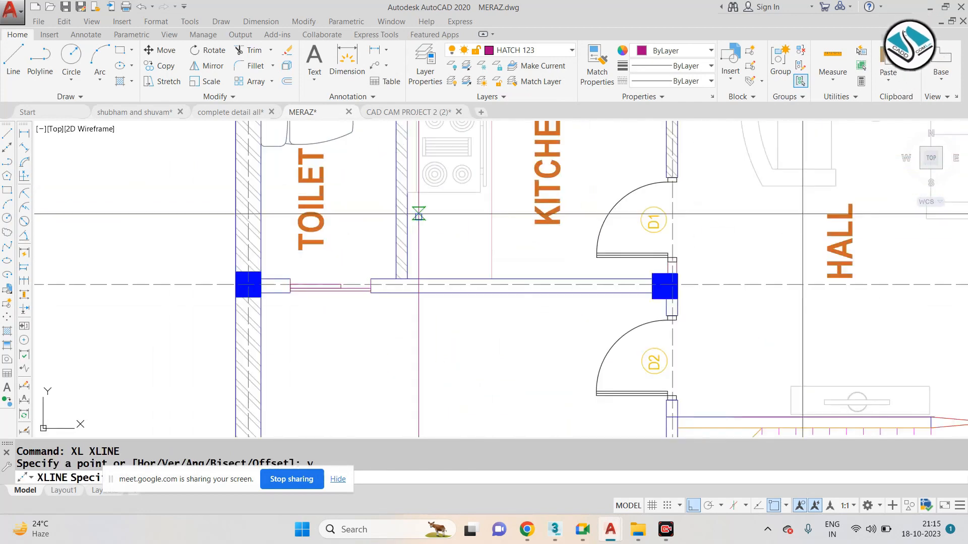
key(Escape)
Change the colour of the two counter projection lines to yellow.
click(510, 347)
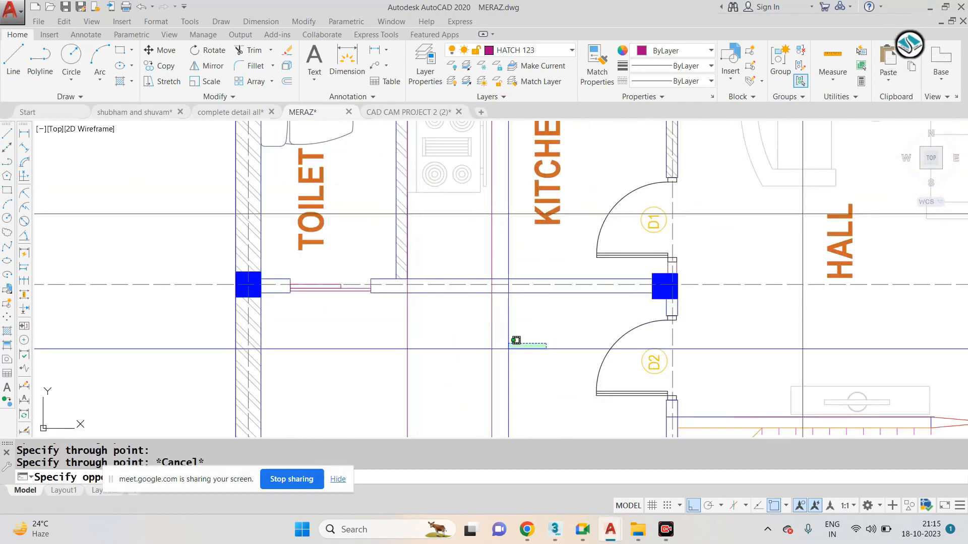
click(386, 330)
click(687, 51)
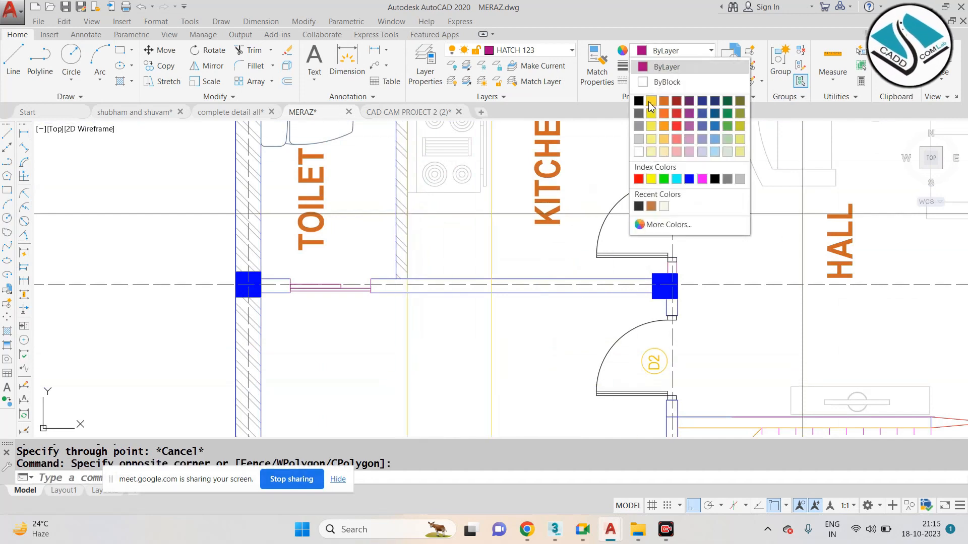
scroll(515, 222, down, 6)
key(Escape)
Offset the section's upper floor line 3' upward for the kitchen counter height.
middle_drag(509, 323, 486, 184)
scroll(466, 279, up, 6)
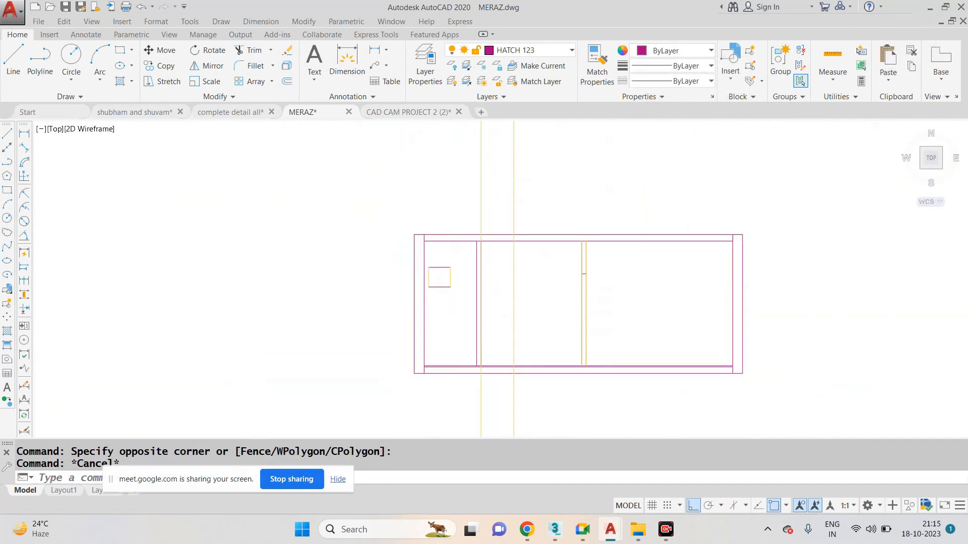
middle_drag(518, 322, 501, 251)
text(o)
key(space)
text(3)
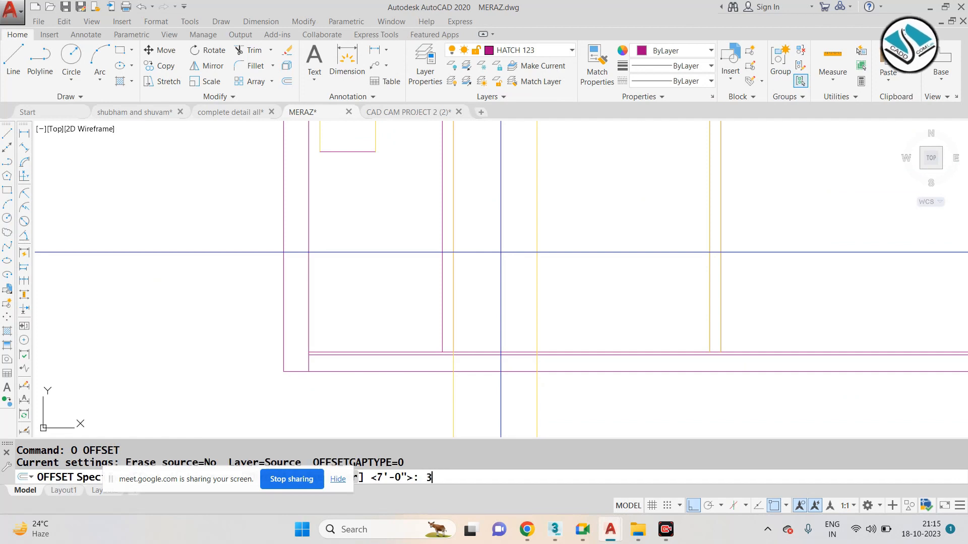
text(')
key(space)
click(561, 352)
click(568, 325)
key(Escape)
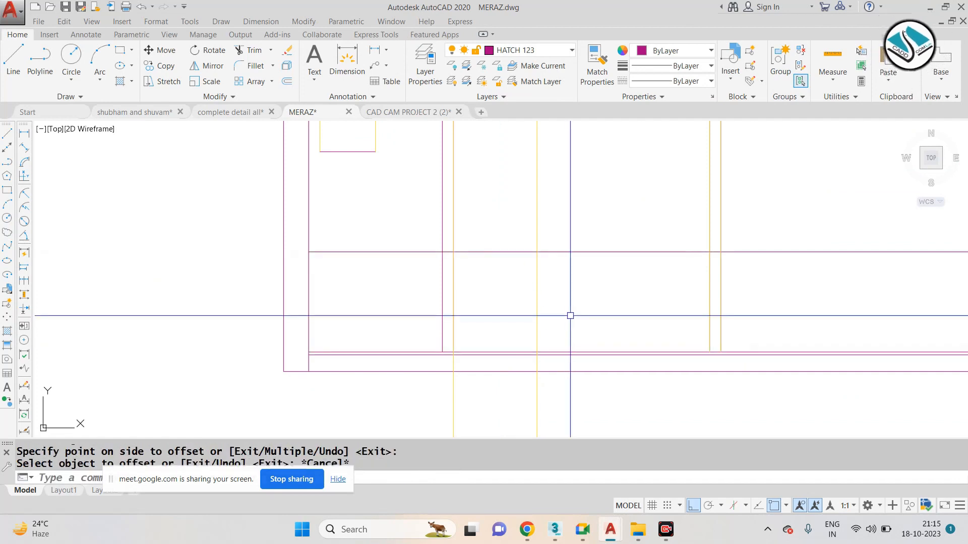
Trim the 3' line between the counter's outer edge and the kitchen door.
text(tr)
key(space)
key(space)
click(576, 238)
click(560, 319)
click(560, 320)
Trim the yellow counter lines above the 3' line and remove the 3' line's piece in the toilet.
scroll(553, 234, up, 4)
click(607, 180)
click(585, 200)
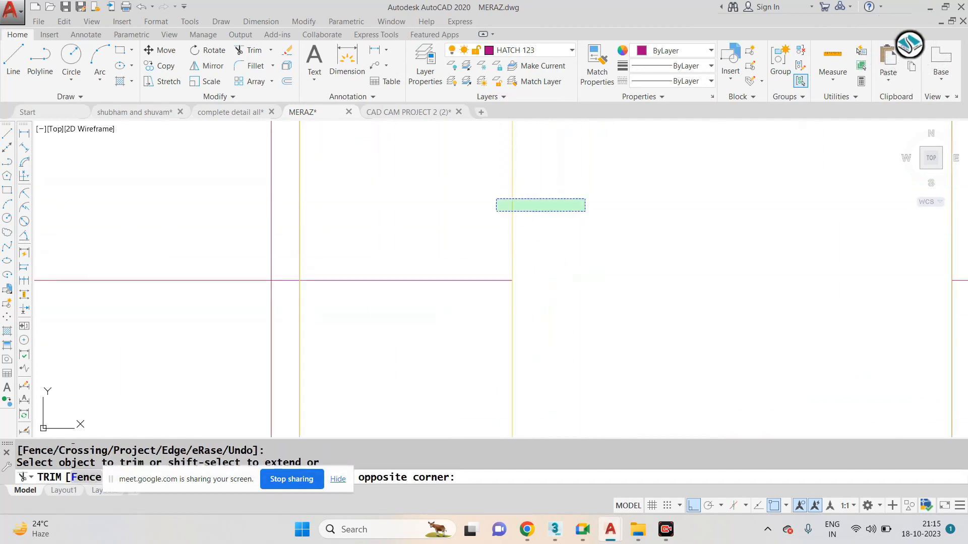
click(293, 268)
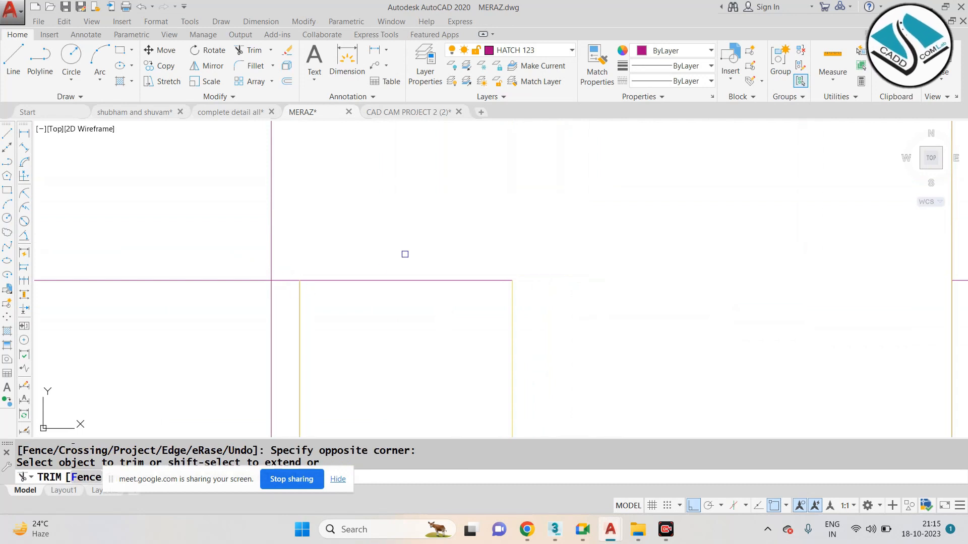
scroll(405, 254, down, 4)
scroll(347, 268, up, 2)
middle_drag(419, 348, 435, 242)
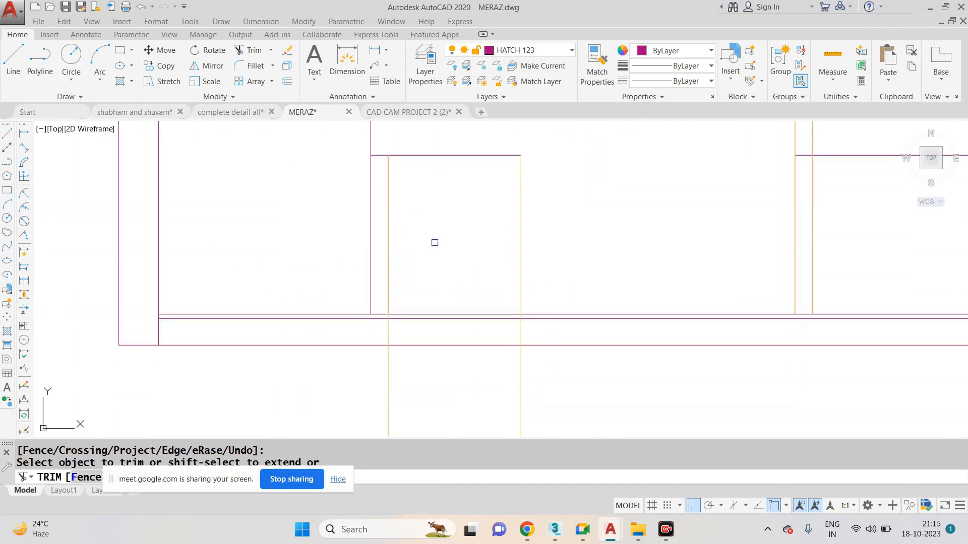
Trim the yellow counter lines below the section and within the floor thickness.
click(309, 408)
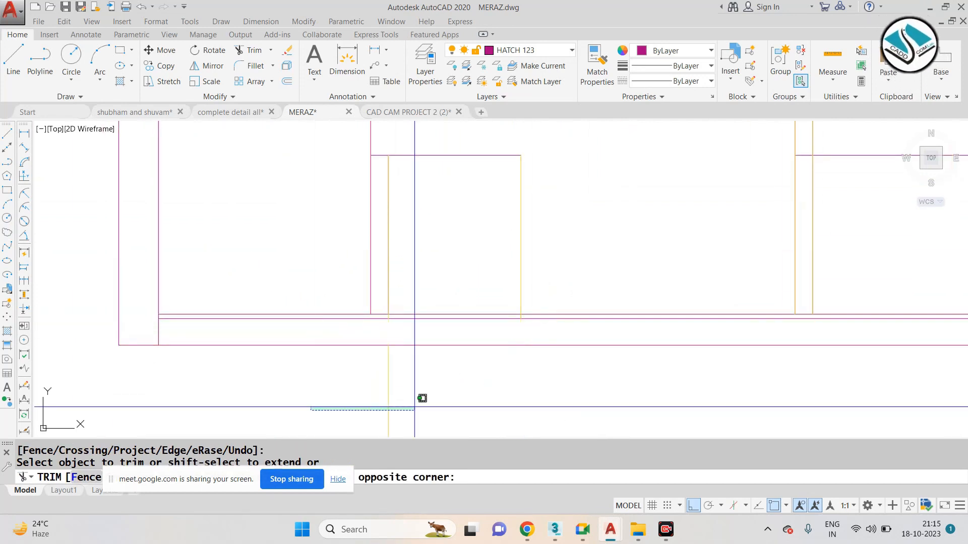
click(416, 407)
scroll(541, 324, up, 5)
click(475, 289)
middle_drag(254, 288, 592, 298)
click(426, 289)
scroll(352, 289, down, 2)
scroll(509, 297, up, 5)
click(557, 294)
click(491, 292)
scroll(511, 220, down, 5)
scroll(513, 225, down, 8)
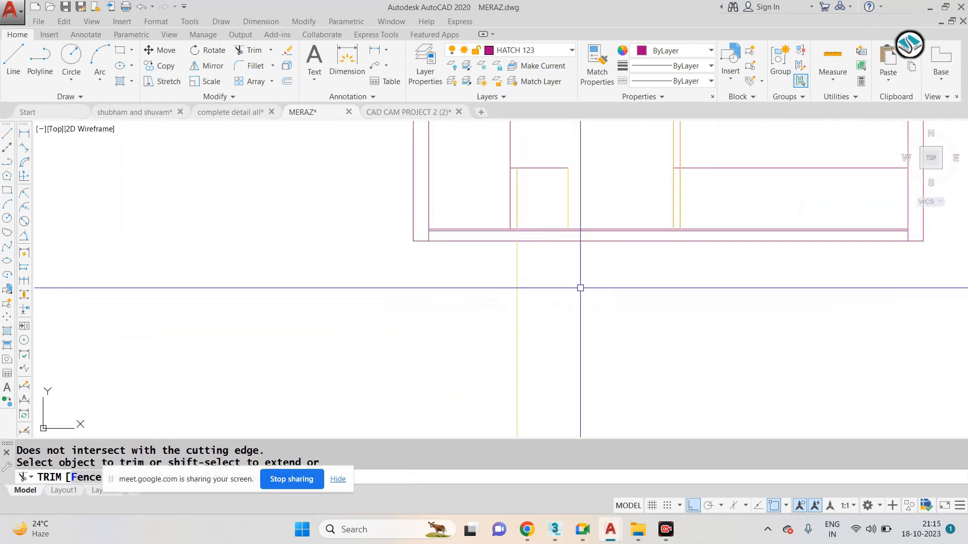
Erase the leftover yellow counter line below the section.
key(Escape)
click(580, 288)
click(447, 346)
key(e)
key(Return)
Draw vertical construction lines in the ground floor plan through both faces of the wall between toilet and kitchen.
scroll(447, 347, down, 5)
middle_drag(468, 183, 434, 326)
middle_drag(485, 127, 414, 301)
scroll(415, 301, up, 6)
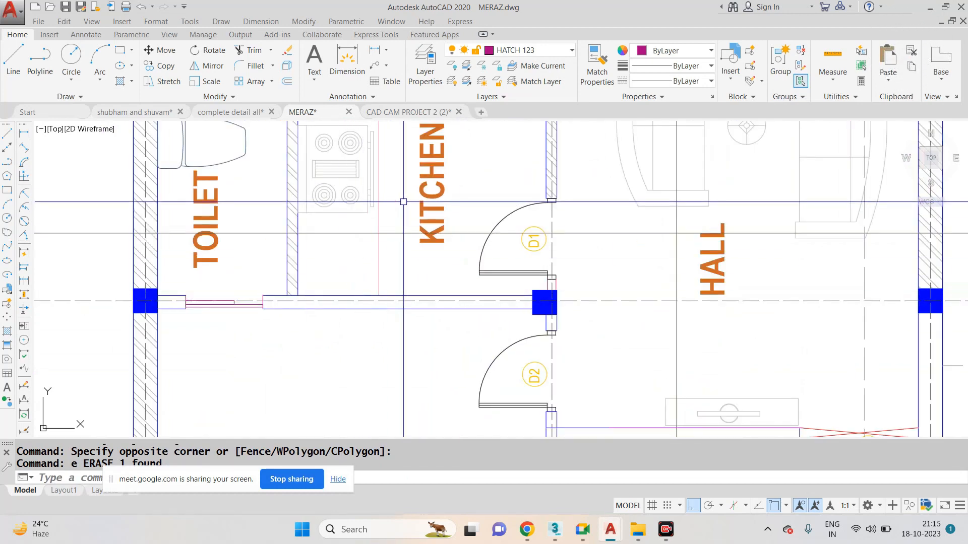
text(xl)
key(Return)
text(v)
key(Return)
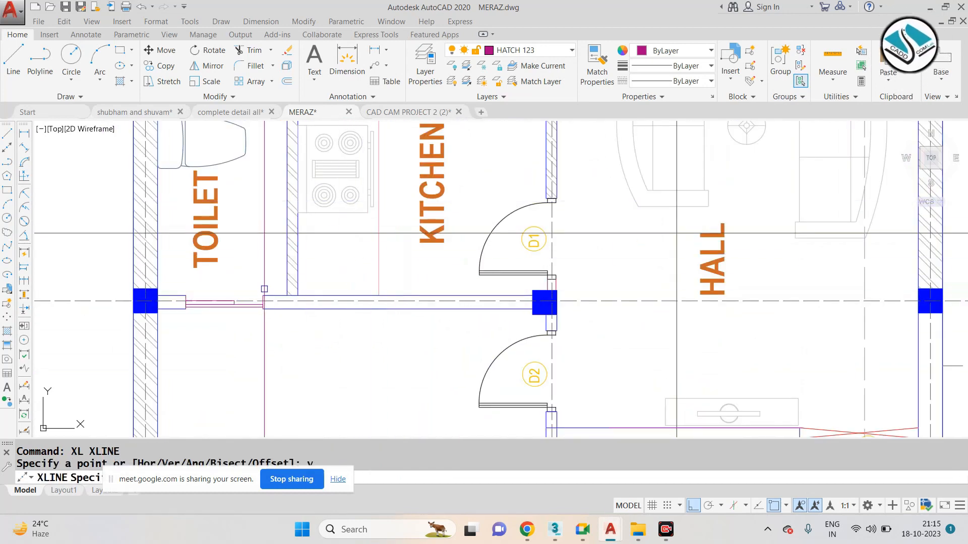
scroll(297, 234, up, 4)
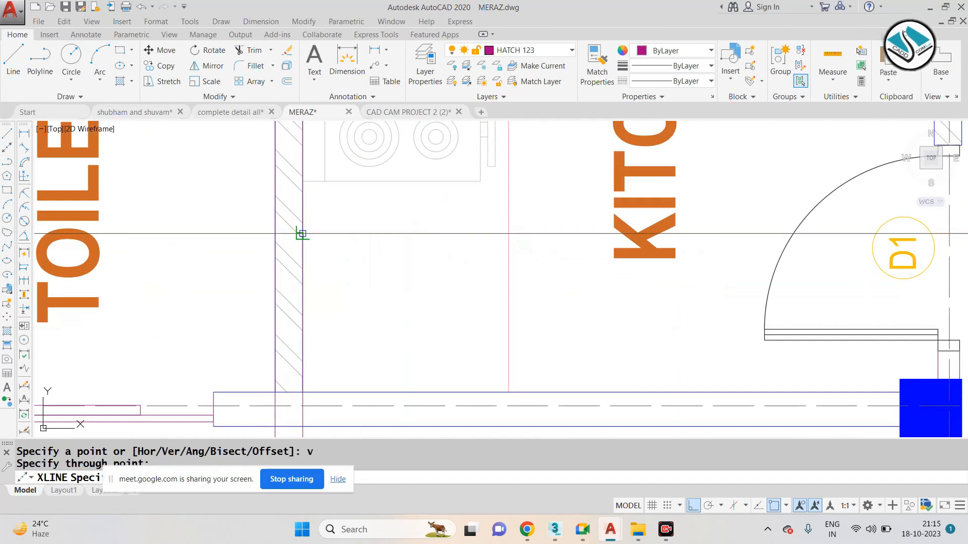
scroll(301, 234, down, 6)
key(Escape)
Try to trim the toilet wall's construction lines above the section and within the top slab.
scroll(493, 281, up, 6)
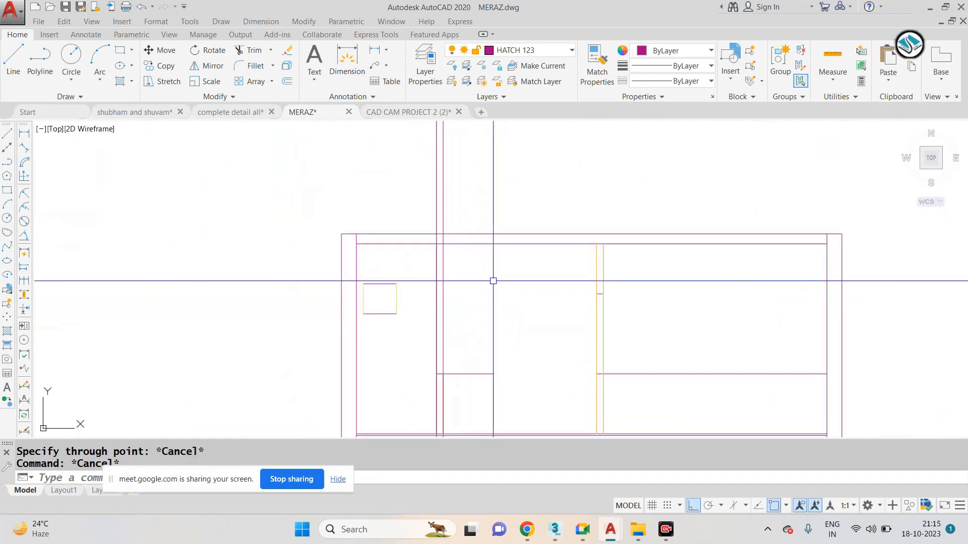
key(Escape)
text(t)
click(473, 175)
click(419, 191)
scroll(452, 235, up, 6)
click(449, 242)
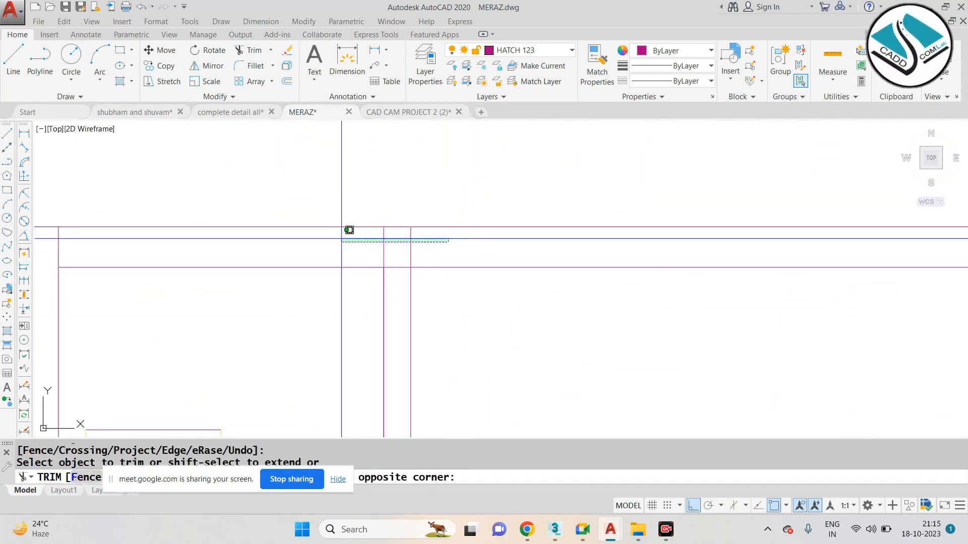
click(342, 238)
scroll(471, 160, down, 8)
scroll(483, 335, up, 2)
scroll(444, 208, up, 10)
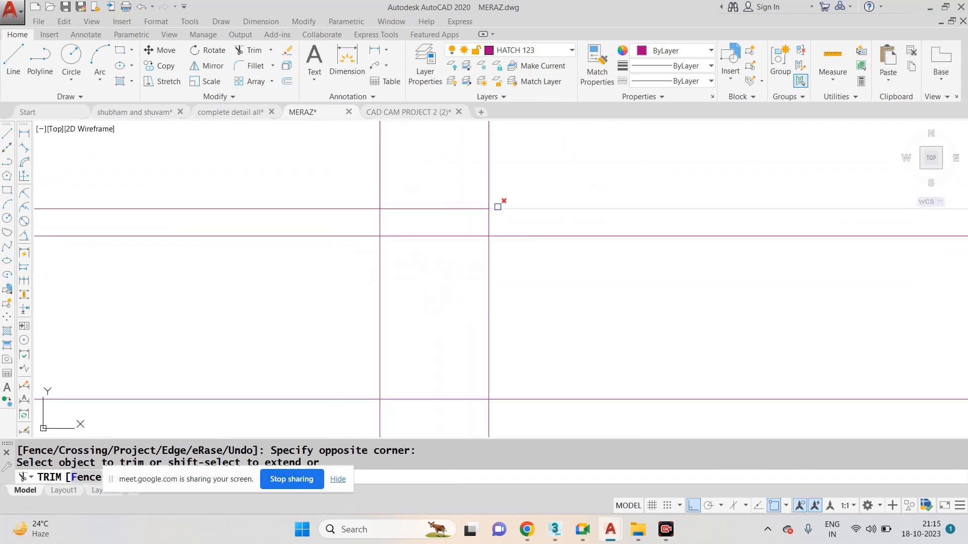
Undo the last trims at the section's top slab.
key(ctrl+z)
key(ctrl+z)
scroll(465, 211, down, 2)
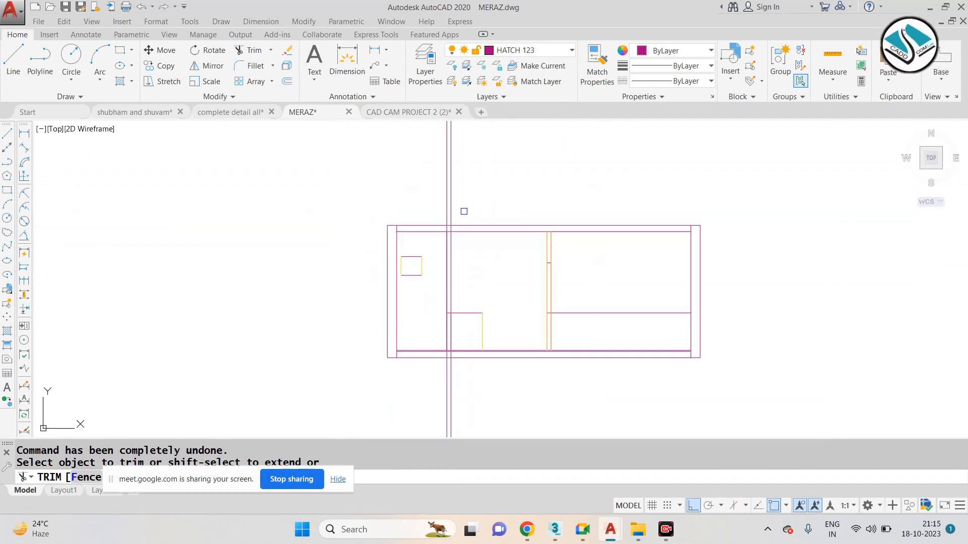
Trim the toilet wall's construction lines above the section, in the top slab and within the floor thickness.
scroll(467, 167, up, 4)
scroll(416, 392, down, 5)
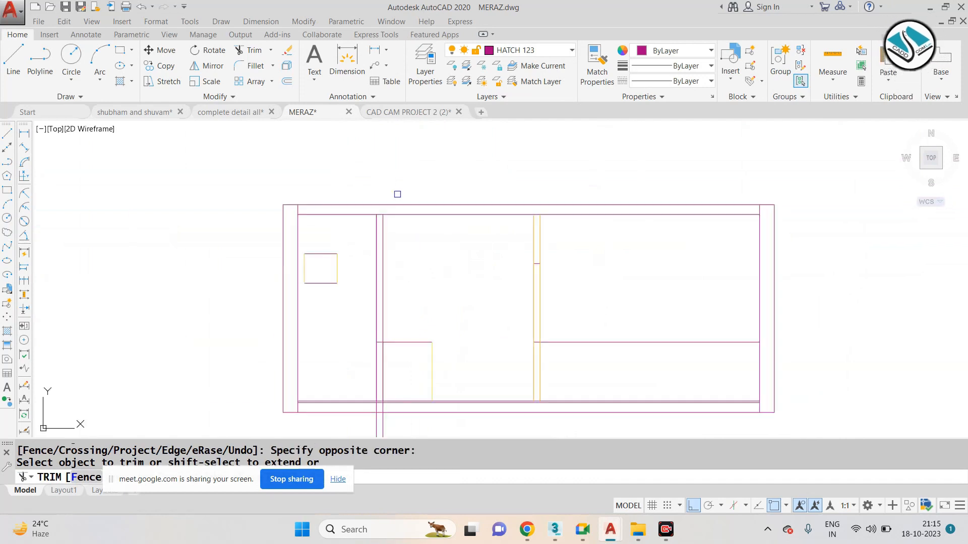
scroll(398, 247, up, 7)
scroll(473, 296, up, 5)
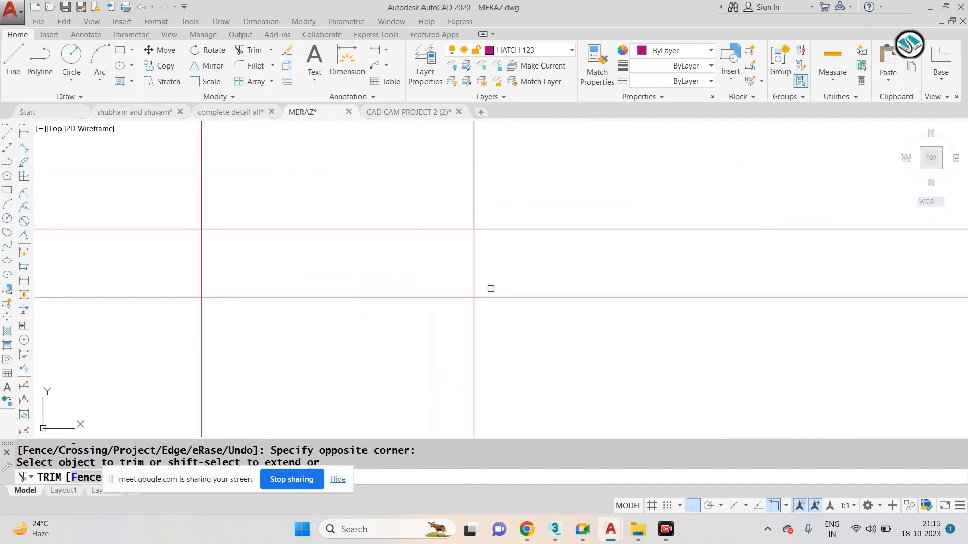
click(514, 274)
click(205, 265)
click(298, 250)
click(178, 265)
scroll(504, 164, down, 6)
key(Escape)
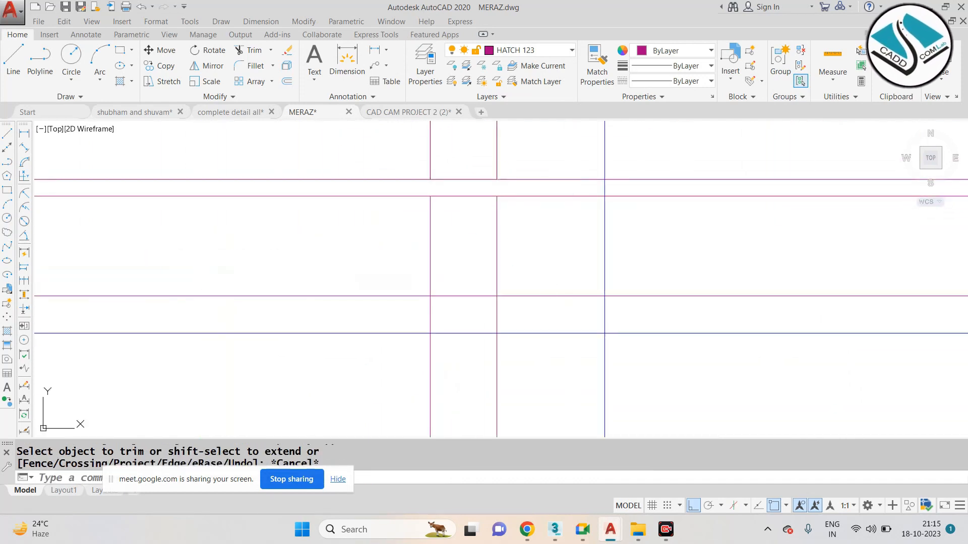
Erase the two leftover wall construction lines below the section.
click(605, 333)
click(401, 360)
scroll(438, 355, down, 4)
text(e)
key(space)
scroll(467, 294, down, 6)
scroll(482, 204, up, 2)
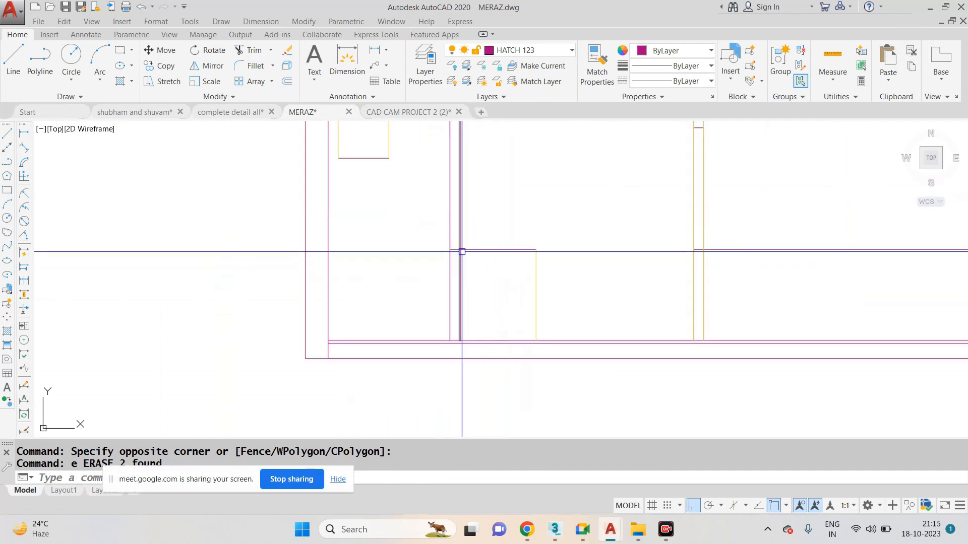
Trim the 3' line within the toilet wall's thickness and between the yellow door lines.
text(tr)
key(space)
key(space)
scroll(462, 251, up, 4)
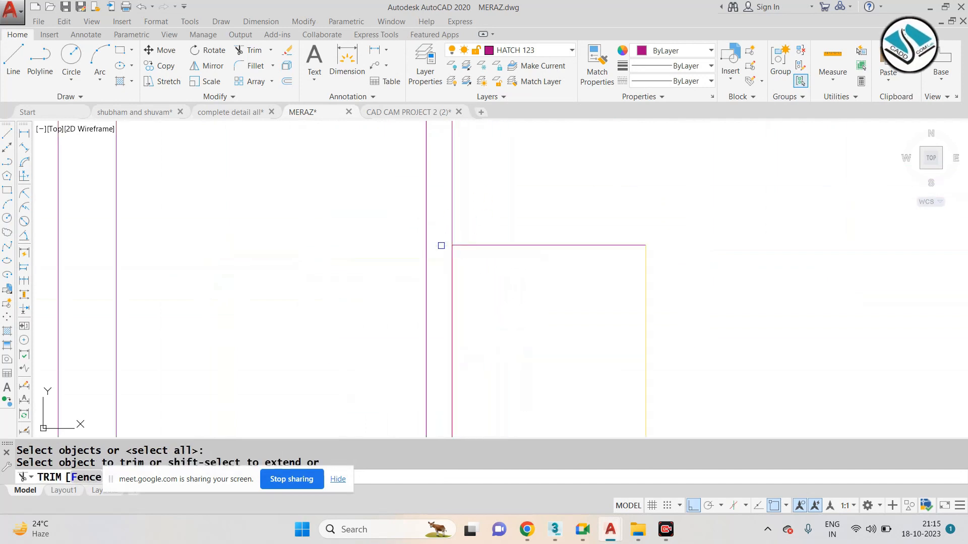
scroll(439, 290, down, 5)
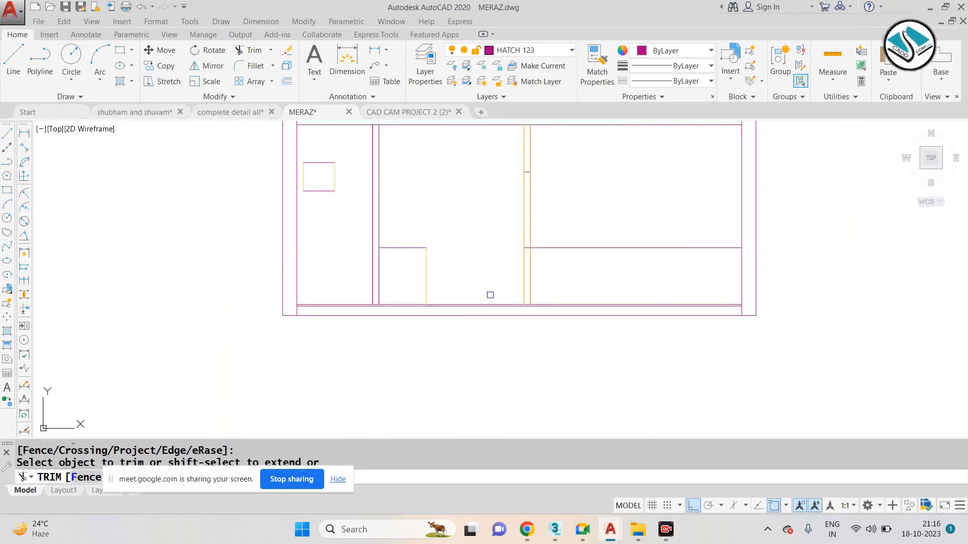
scroll(511, 261, up, 4)
scroll(554, 228, down, 4)
key(Escape)
Erase the remaining 3' line across the hall.
click(573, 262)
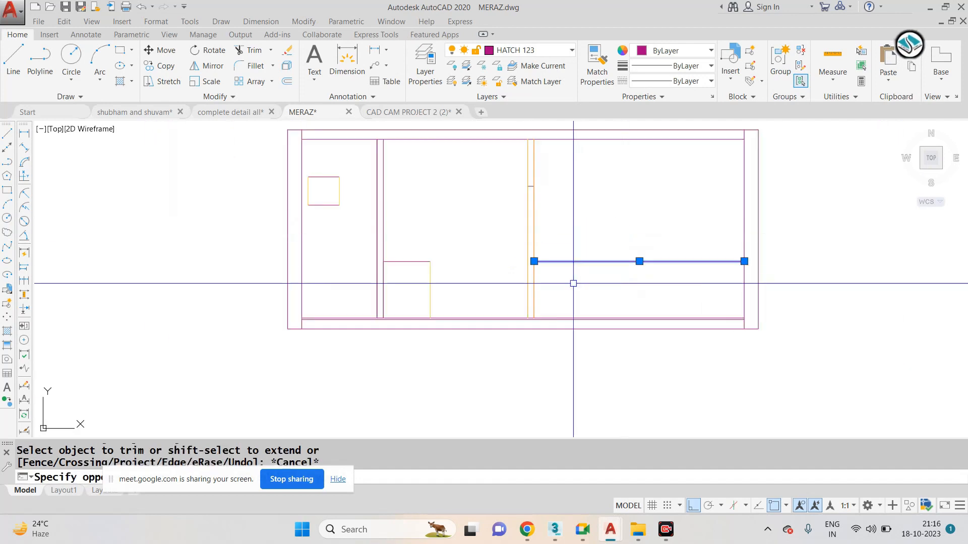
text(e)
key(space)
key(Escape)
Draw a narrow door leaf rectangle between the yellow door lines, from the 7' line's midpoint down to the floor.
text(rec)
key(space)
scroll(525, 184, up, 5)
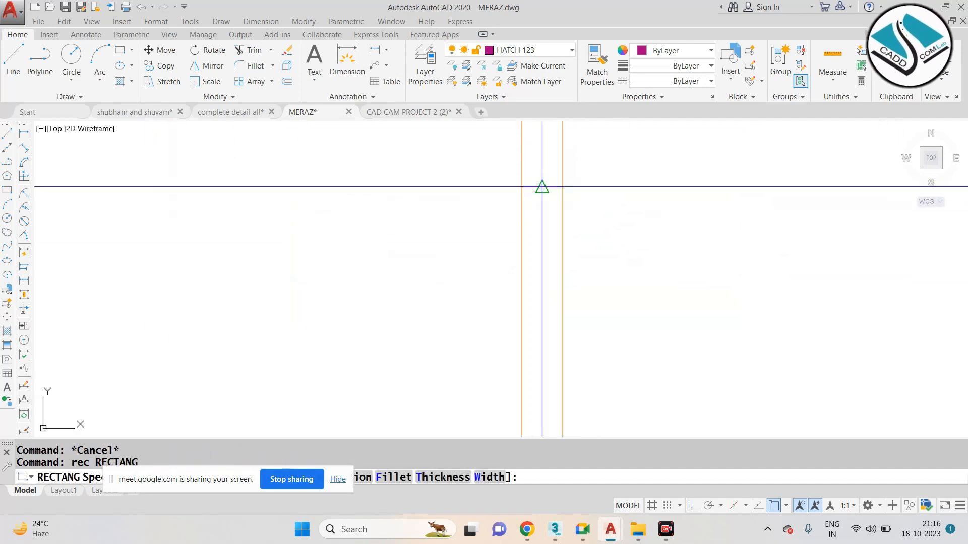
scroll(534, 252, down, 3)
scroll(528, 350, up, 4)
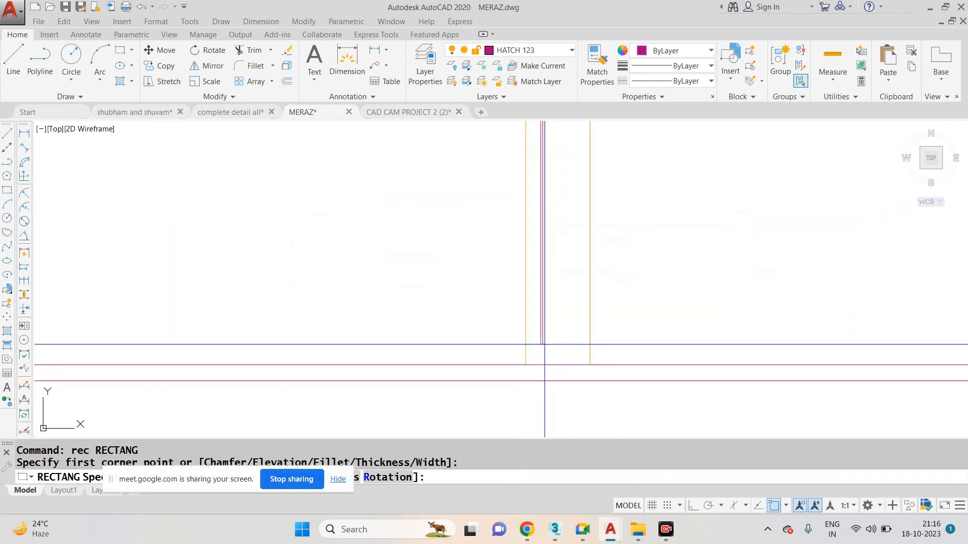
scroll(560, 365, down, 5)
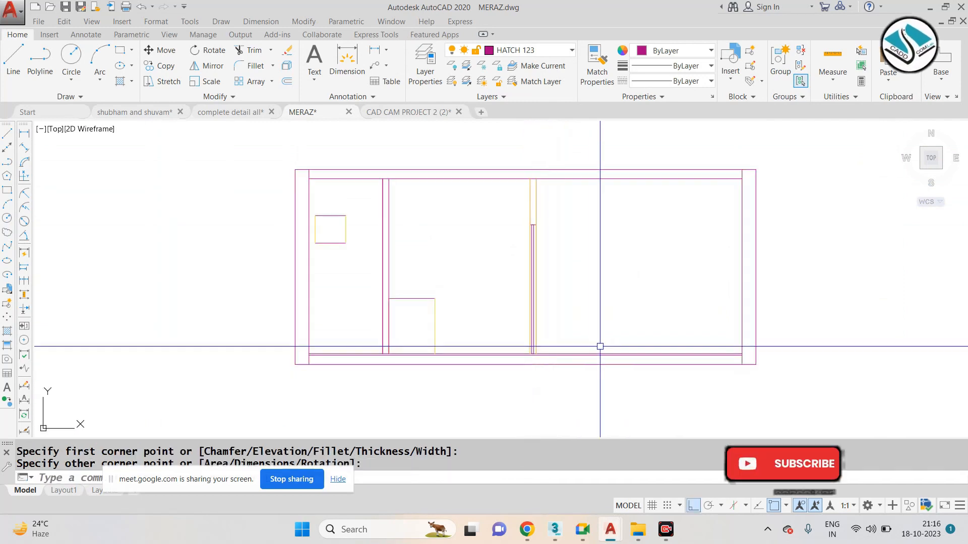
key(Escape)
key(Escape)
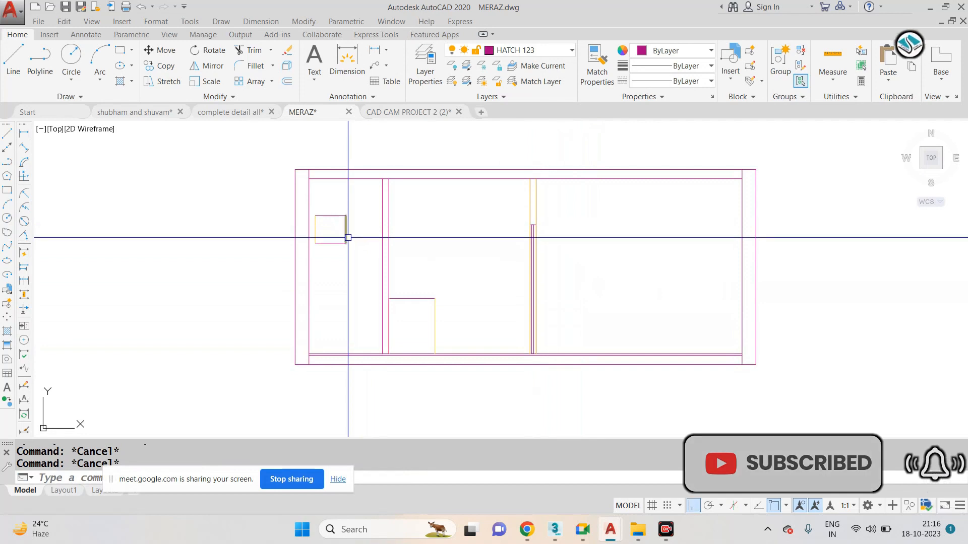
Join the four edges of the toilet ventilator into one polyline.
text(j)
key(Return)
scroll(343, 232, up, 5)
click(419, 136)
click(282, 328)
key(Return)
scroll(326, 255, down, 2)
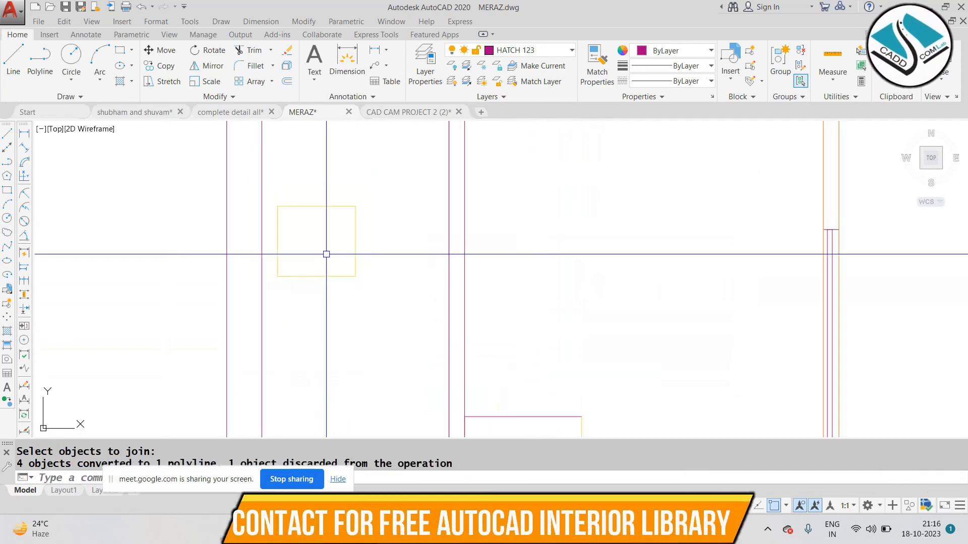
Offset the ventilator outline 2" inward to form its frame.
key(Escape)
text(o)
key(Return)
text(2)
key(Return)
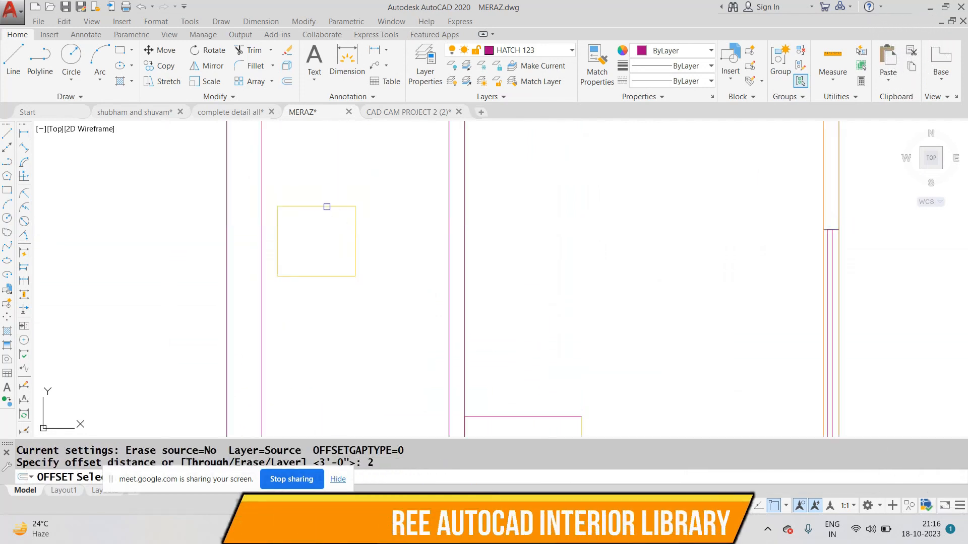
click(327, 207)
key(Escape)
scroll(425, 287, down, 4)
scroll(401, 272, up, 4)
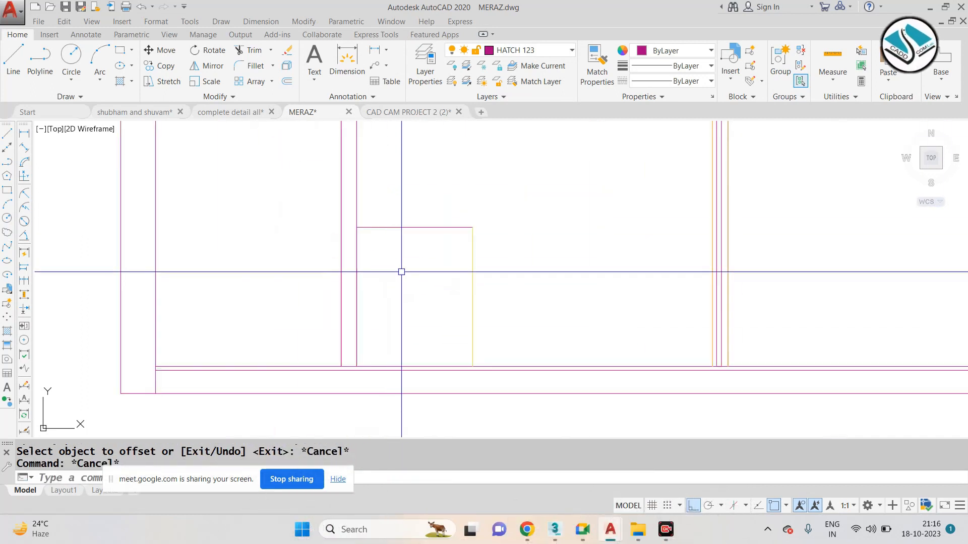
scroll(406, 280, down, 4)
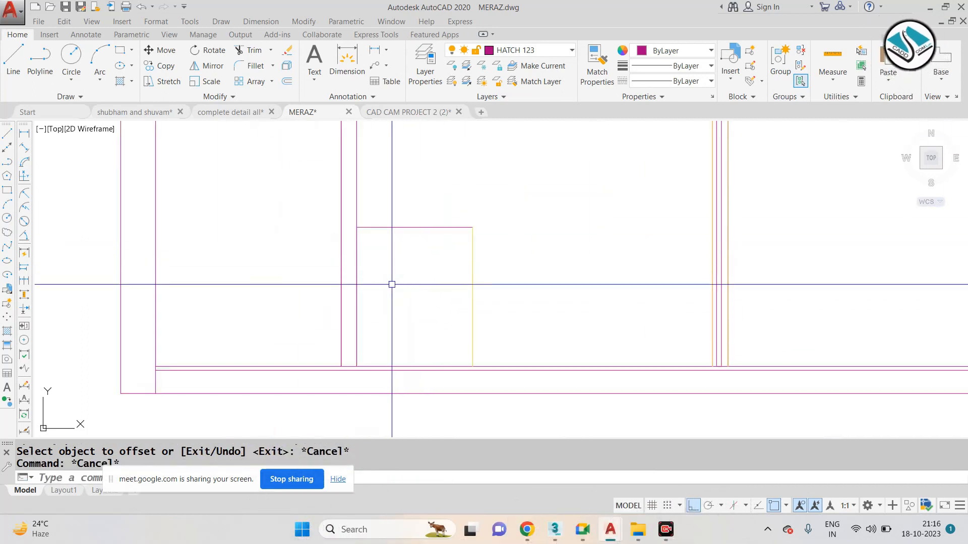
scroll(517, 210, up, 5)
scroll(517, 209, down, 5)
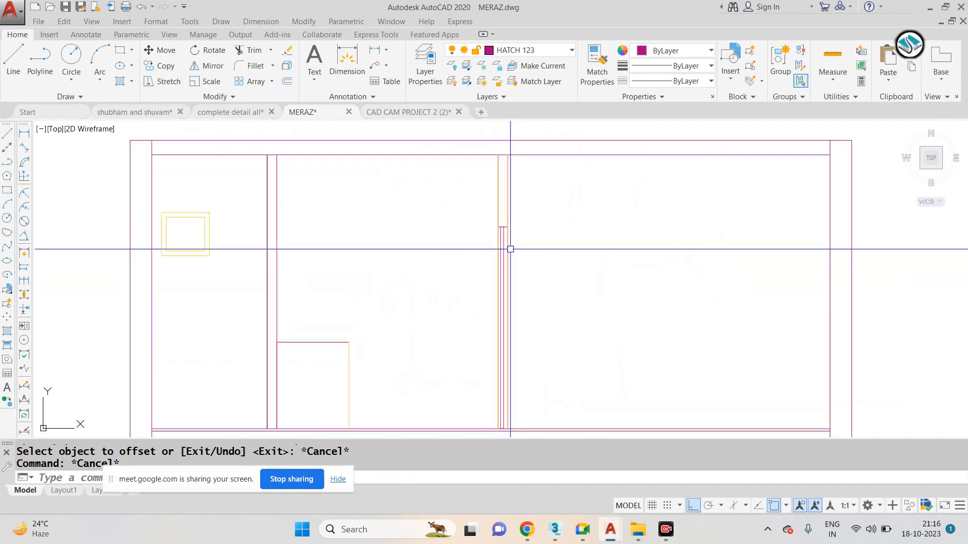
Hatch the roof slab strip with the ANSI32 pattern at scale 0.5 in black.
key(Escape)
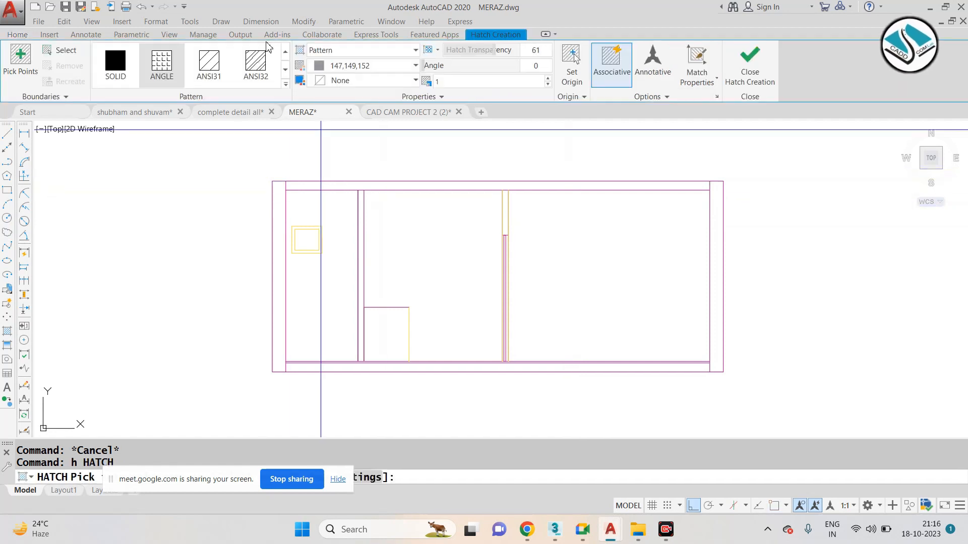
click(262, 62)
click(409, 186)
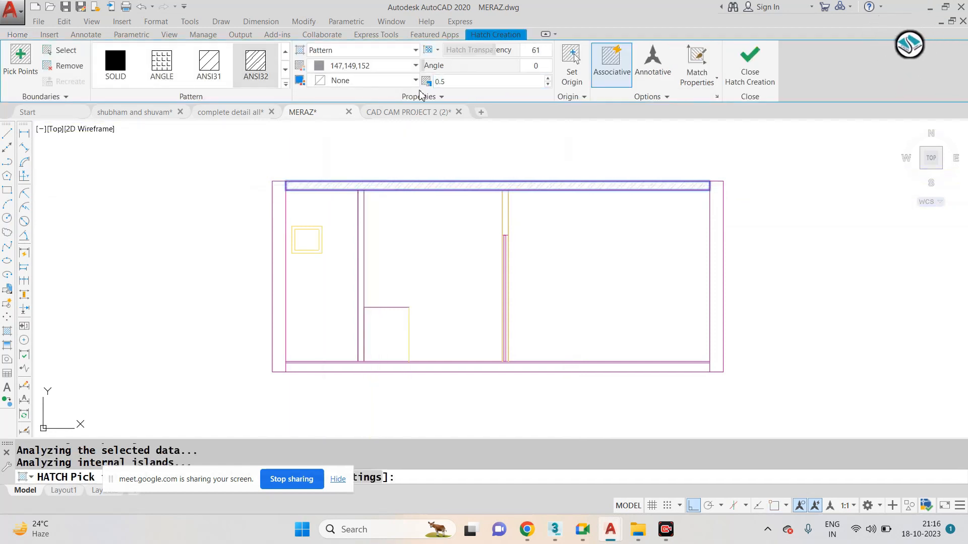
click(383, 70)
click(325, 131)
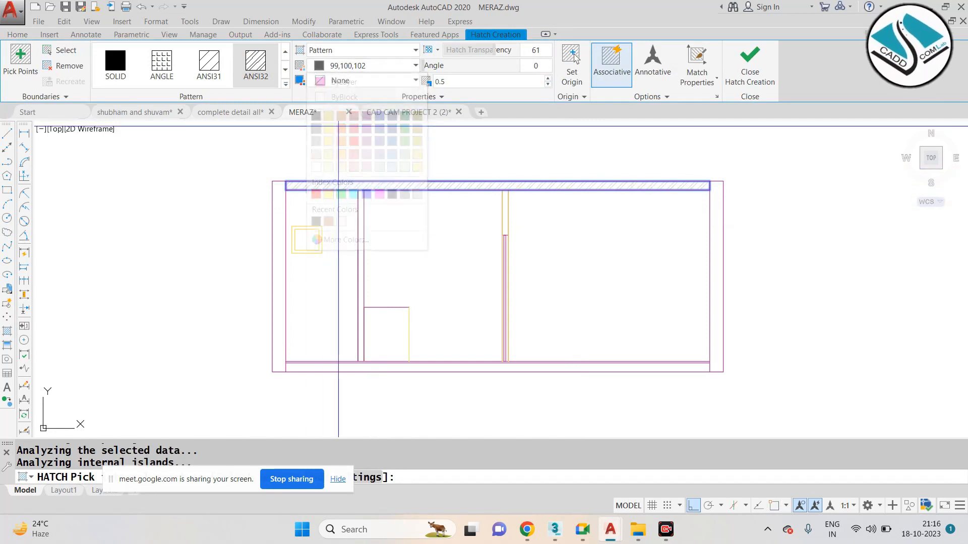
click(363, 66)
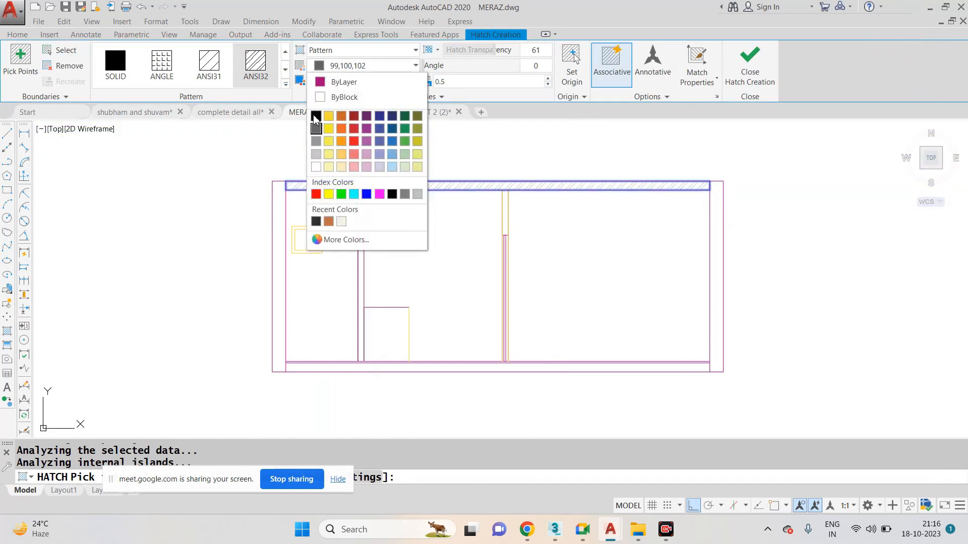
click(313, 114)
key(Escape)
Change the roof slab's hatch to the AR-CONC pattern at scale 0.05.
scroll(448, 174, up, 4)
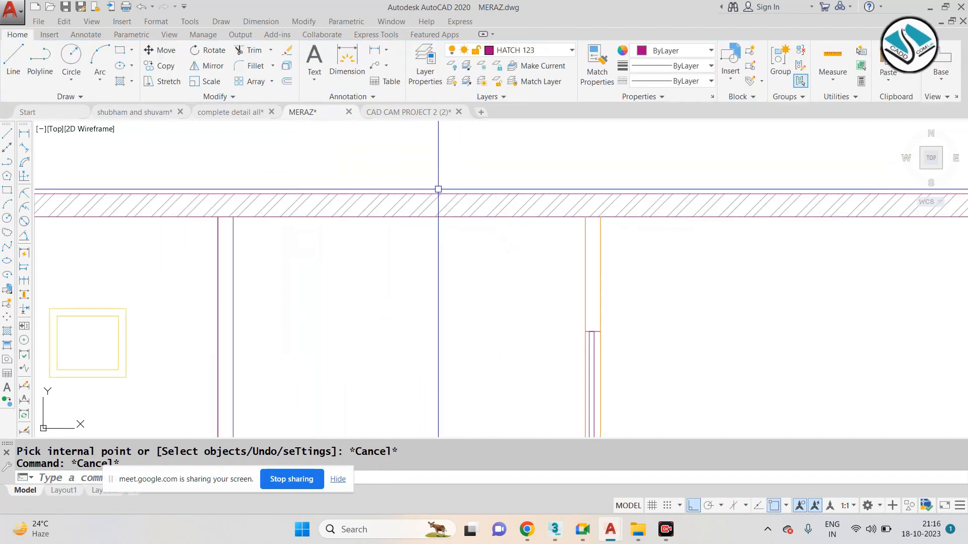
click(438, 206)
click(387, 198)
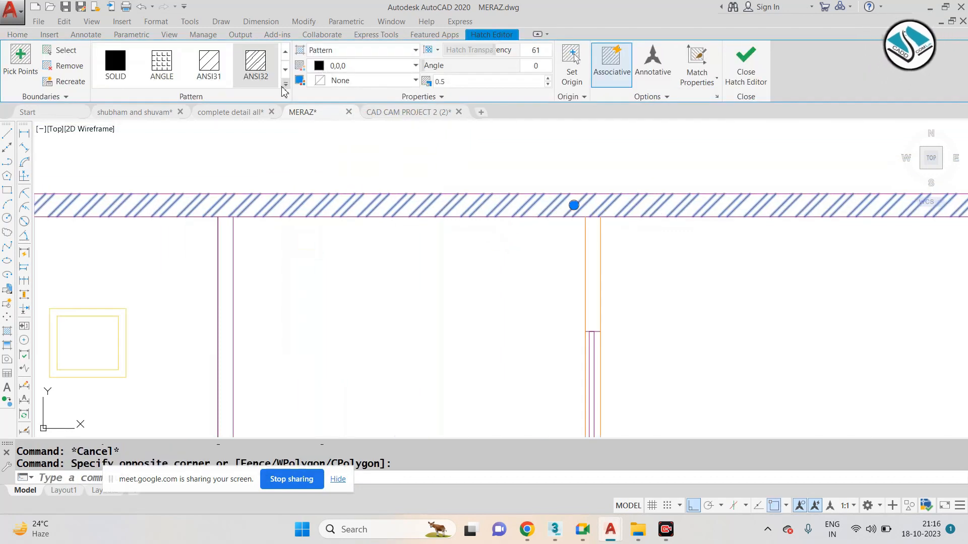
click(286, 83)
scroll(256, 210, down, 1)
click(255, 149)
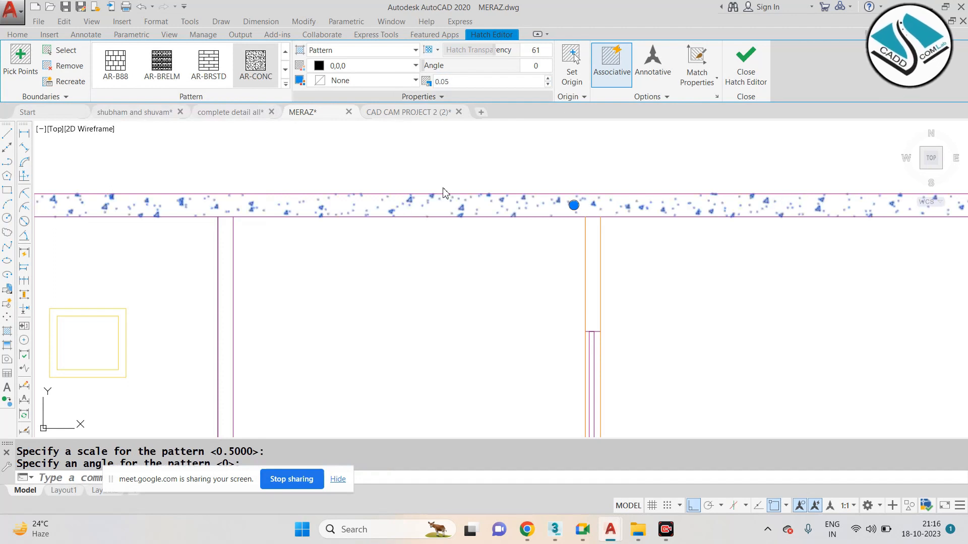
scroll(444, 193, down, 4)
key(Escape)
Hatch both outer walls of the section with the ANSI32 pattern at scale 0.5.
text(h)
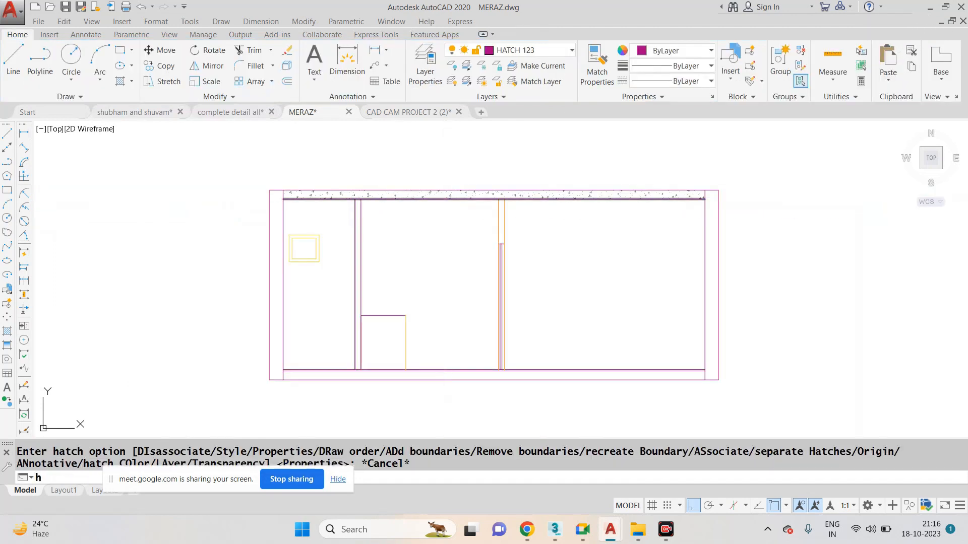
key(Return)
scroll(263, 198, up, 2)
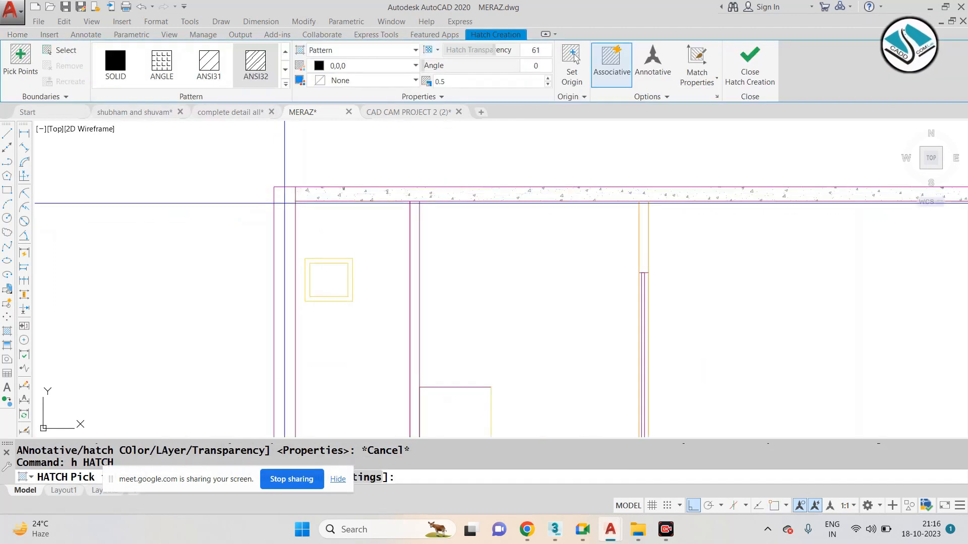
click(283, 202)
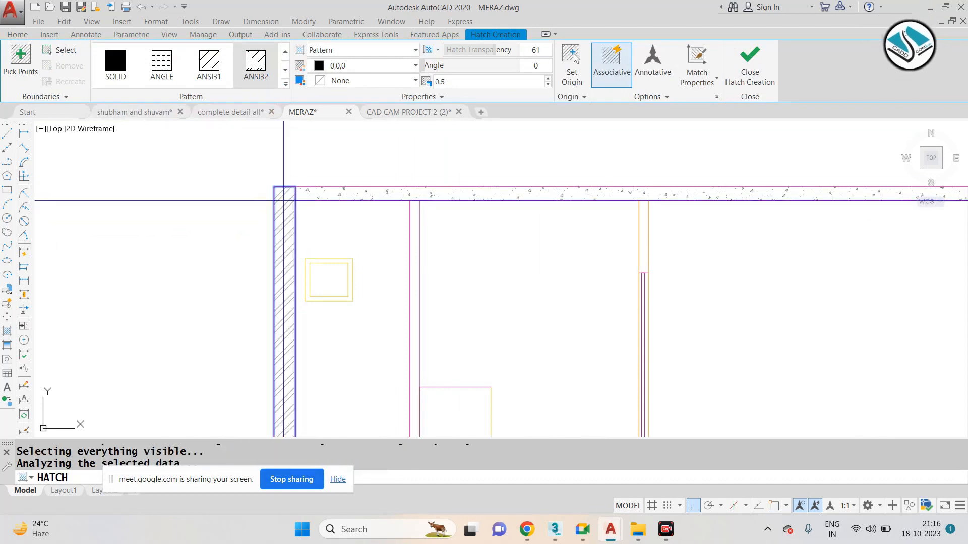
scroll(283, 201, down, 2)
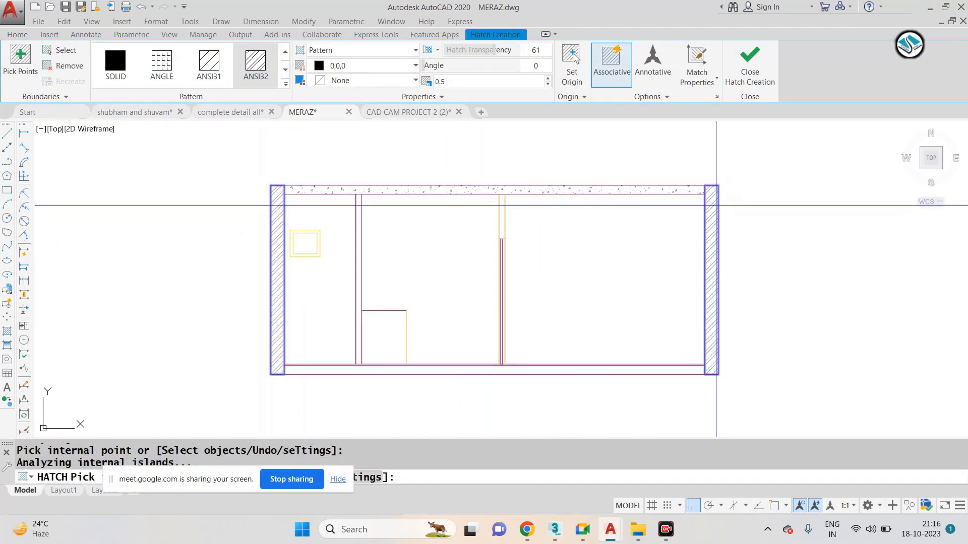
click(715, 205)
key(Escape)
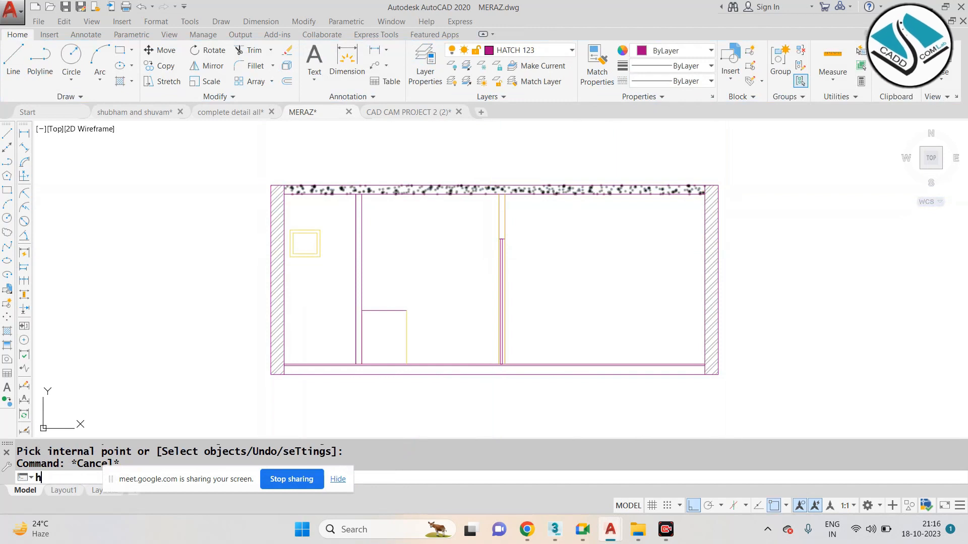
Hatch the floor slab below the floor finish with the ANSI32 pattern at scale 0.5.
text(h)
key(Return)
scroll(383, 348, up, 3)
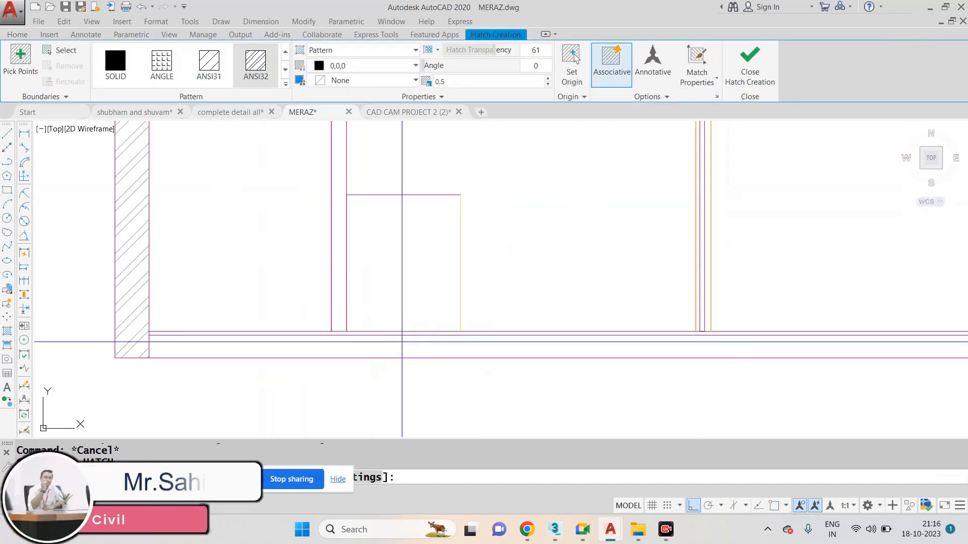
click(402, 343)
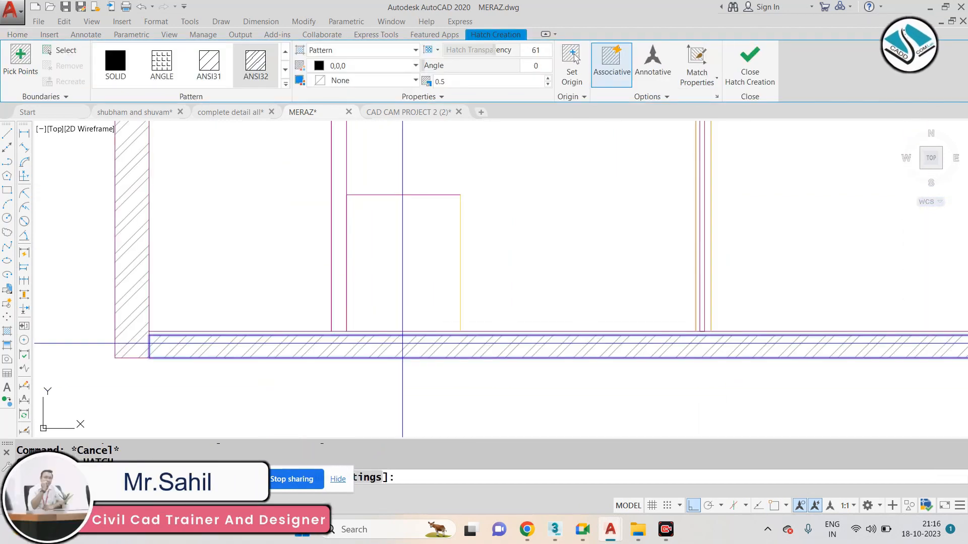
key(Escape)
Match the floor slab's hatch to the roof slab's concrete hatch.
text(ma)
key(Return)
scroll(469, 268, down, 6)
scroll(452, 168, up, 8)
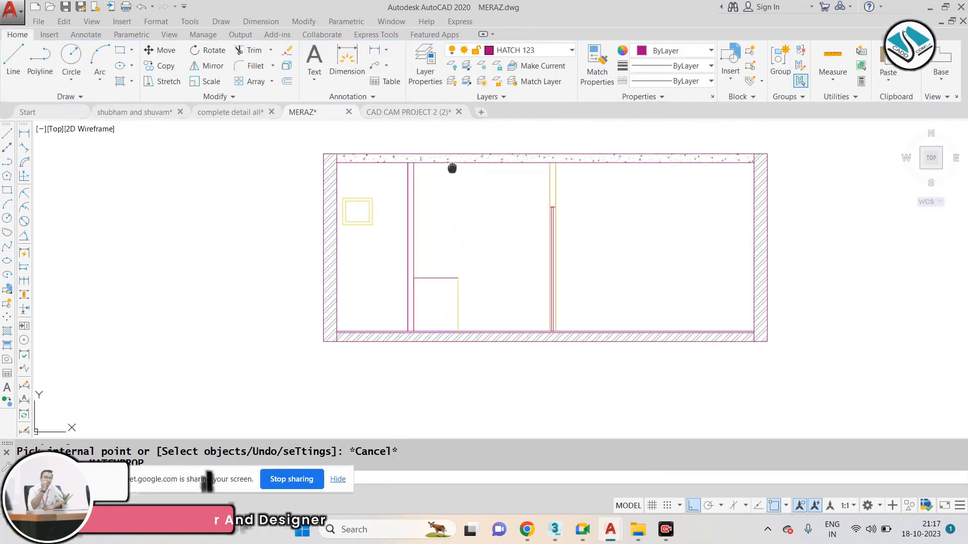
click(423, 146)
scroll(484, 305, down, 5)
scroll(492, 300, up, 5)
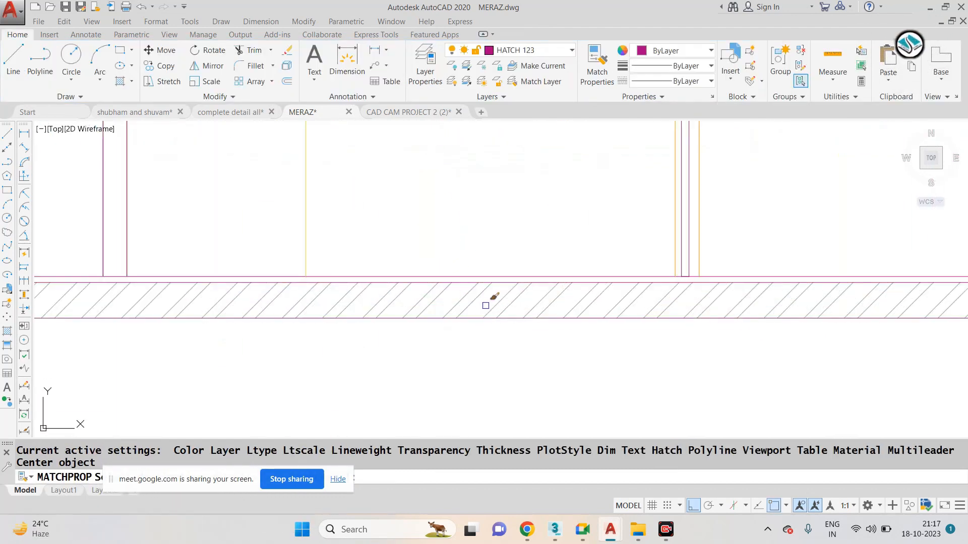
click(439, 302)
scroll(448, 312, down, 3)
key(Escape)
key(Escape)
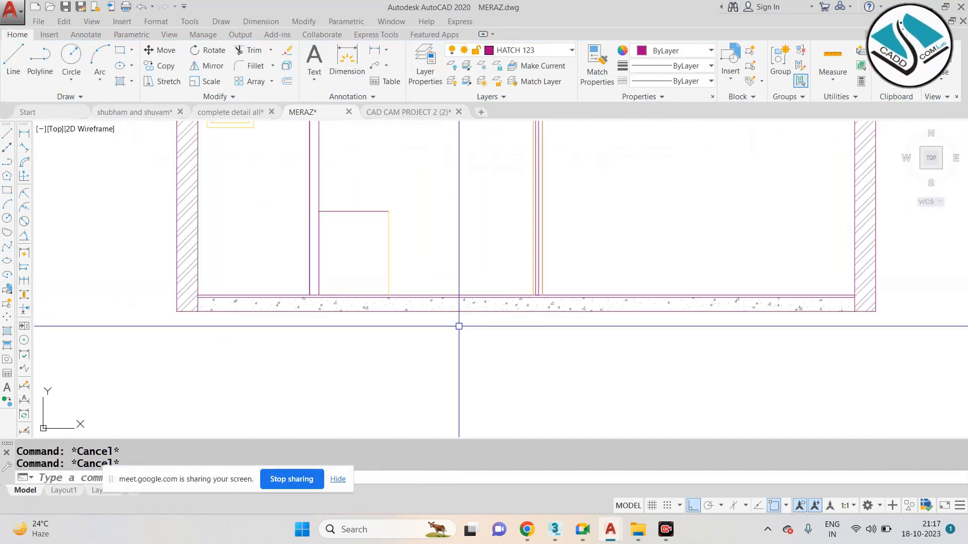
Draw a rectangle around the thin floor finish strip, spanning between the inner faces of the outer walls.
text(rec)
key(Return)
scroll(177, 327, up, 6)
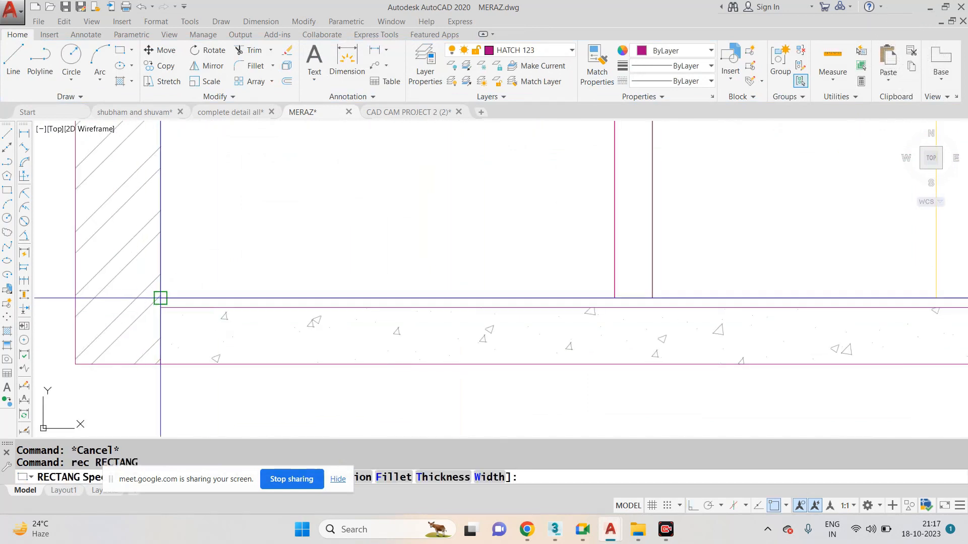
click(161, 298)
scroll(145, 296, down, 4)
middle_drag(741, 302, 529, 302)
middle_drag(852, 310, 644, 294)
scroll(734, 276, up, 6)
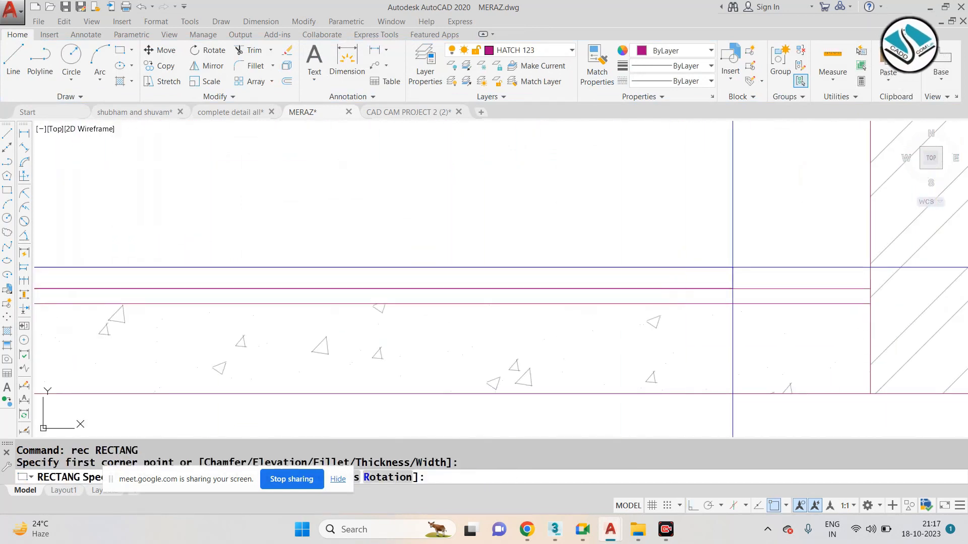
click(728, 288)
scroll(712, 286, down, 3)
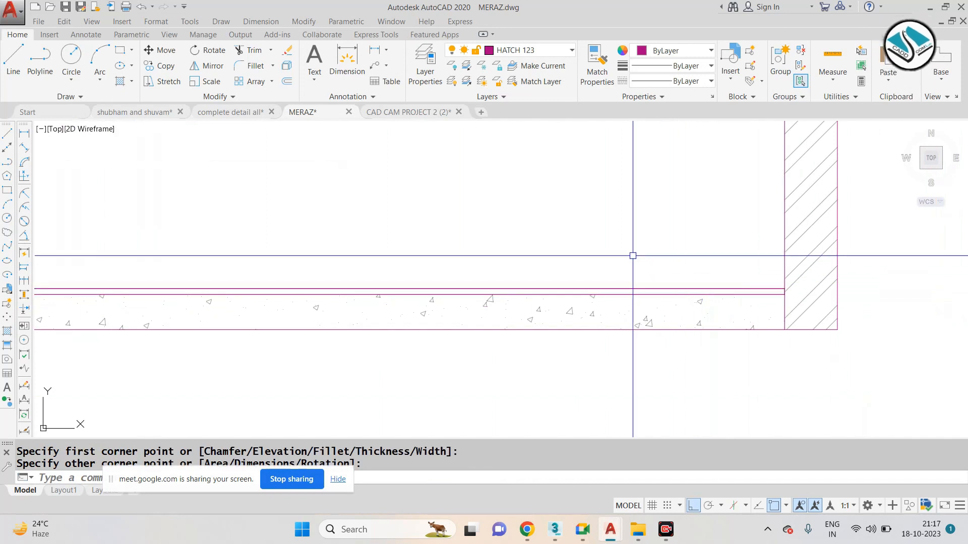
Hatch the floor finish rectangle with the ANSI33 pattern at scale 0.5.
text(h)
key(Return)
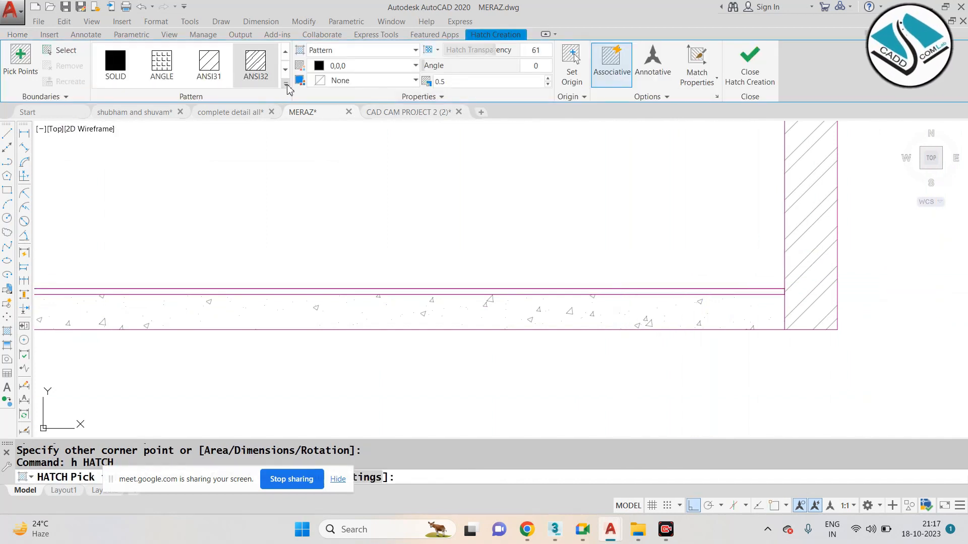
click(286, 86)
click(115, 109)
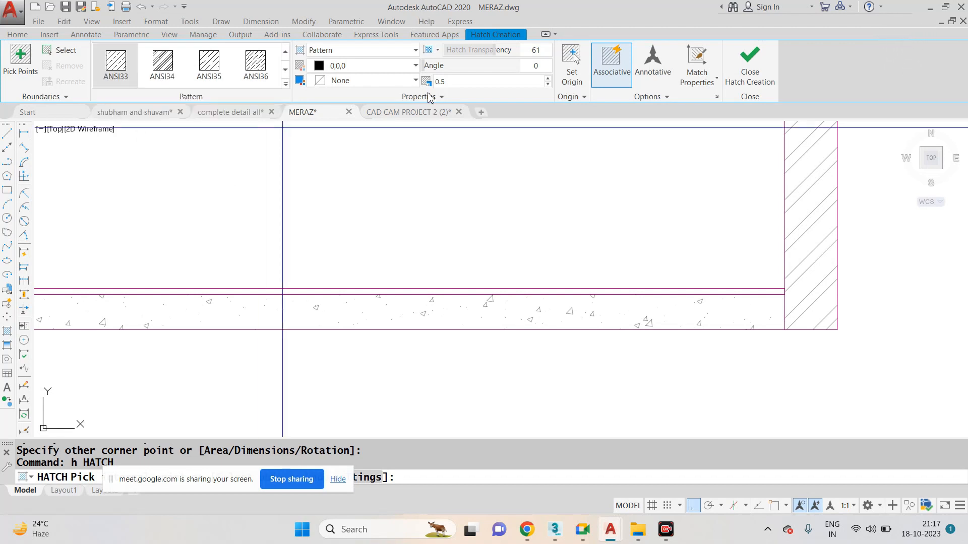
click(405, 286)
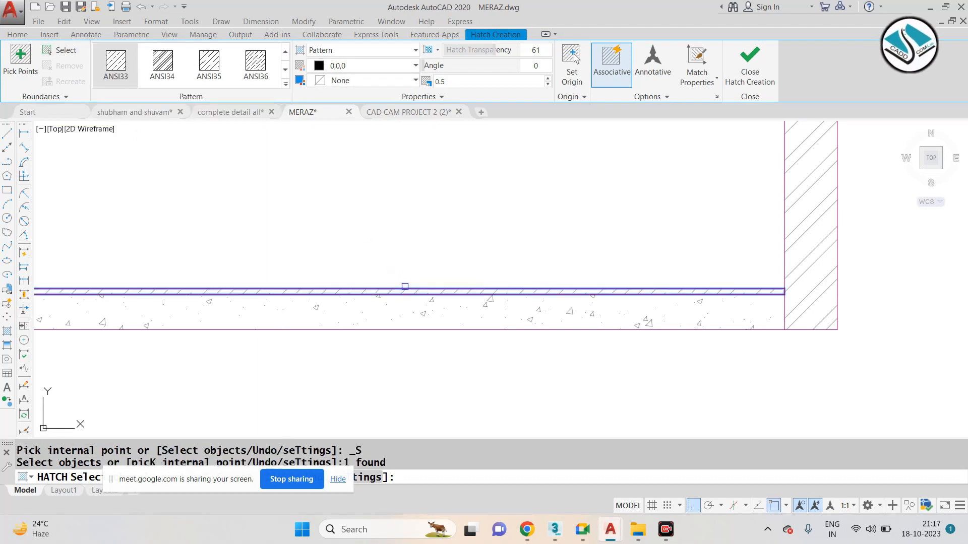
key(Return)
scroll(575, 330, down, 5)
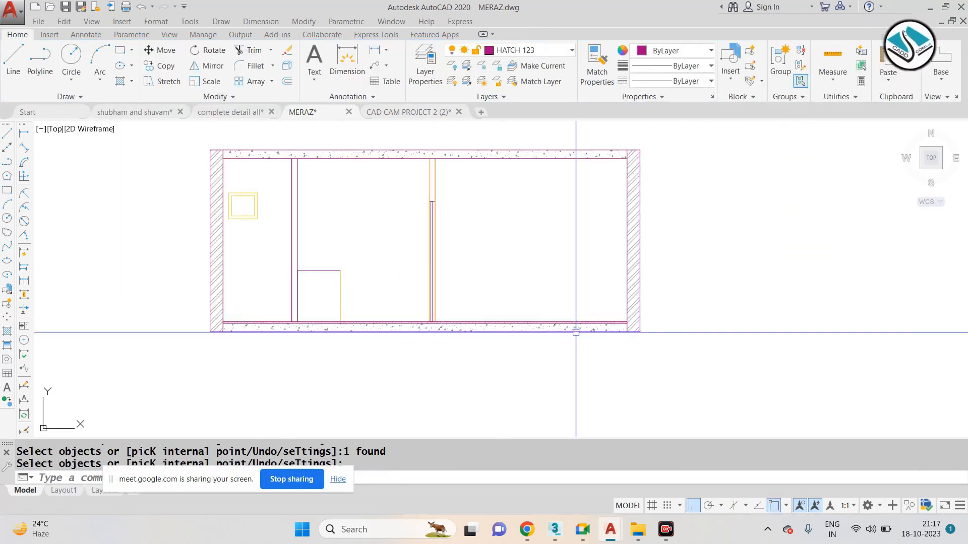
Hatch the wall portion above the door with the ANSI33 pattern at scale 0.5.
text(h)
key(Return)
scroll(414, 141, up, 4)
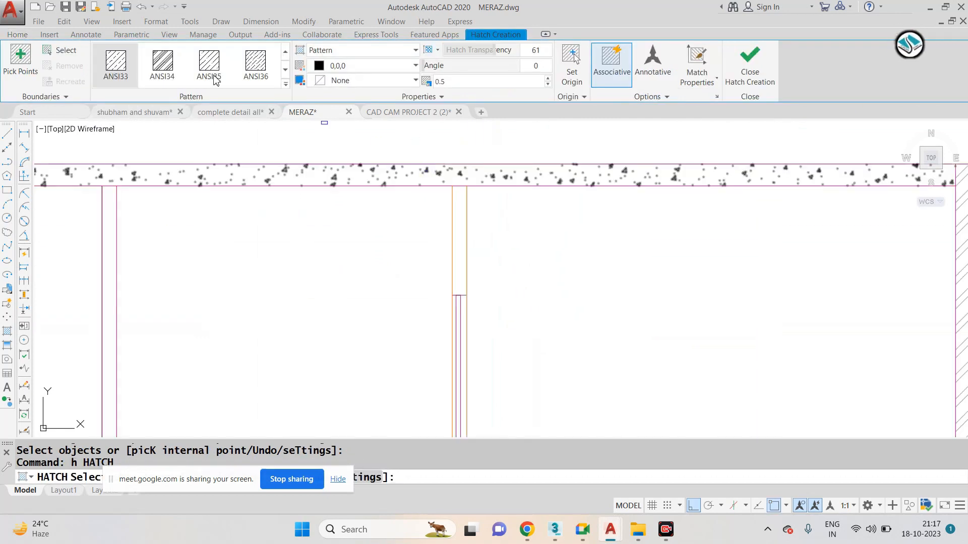
click(464, 237)
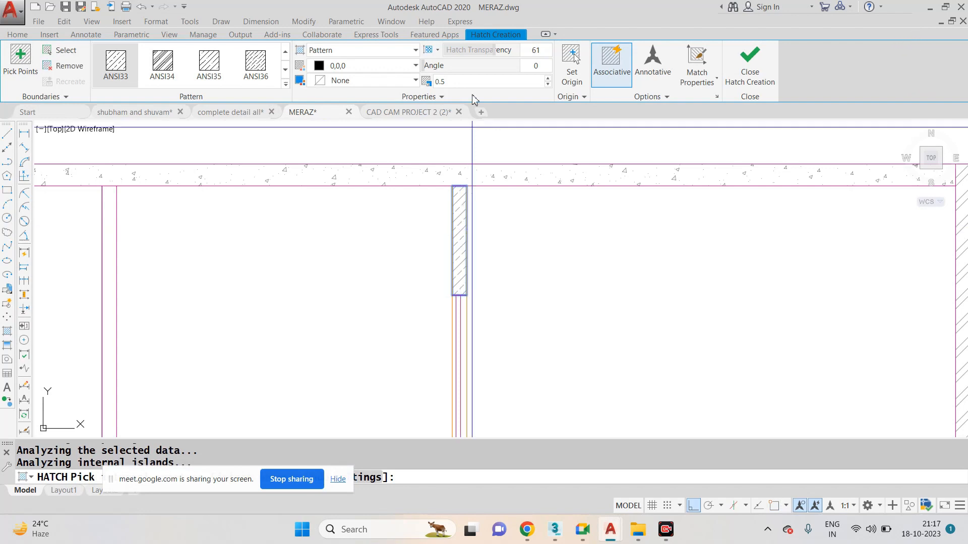
key(Return)
Match the hatch above the door to the outer walls' hatch.
text(ma)
key(Return)
scroll(469, 138, down, 4)
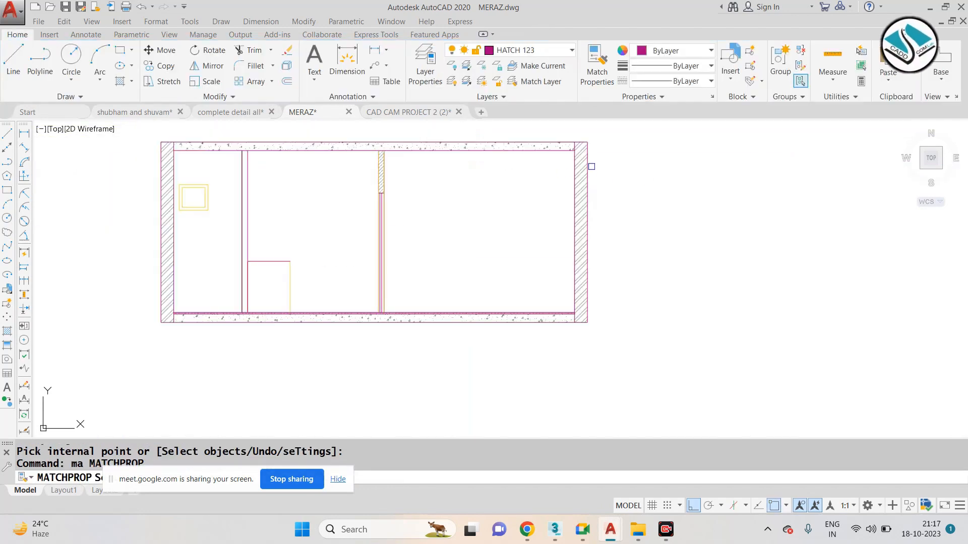
scroll(580, 167, up, 5)
scroll(579, 166, down, 5)
scroll(335, 162, up, 5)
scroll(410, 190, down, 5)
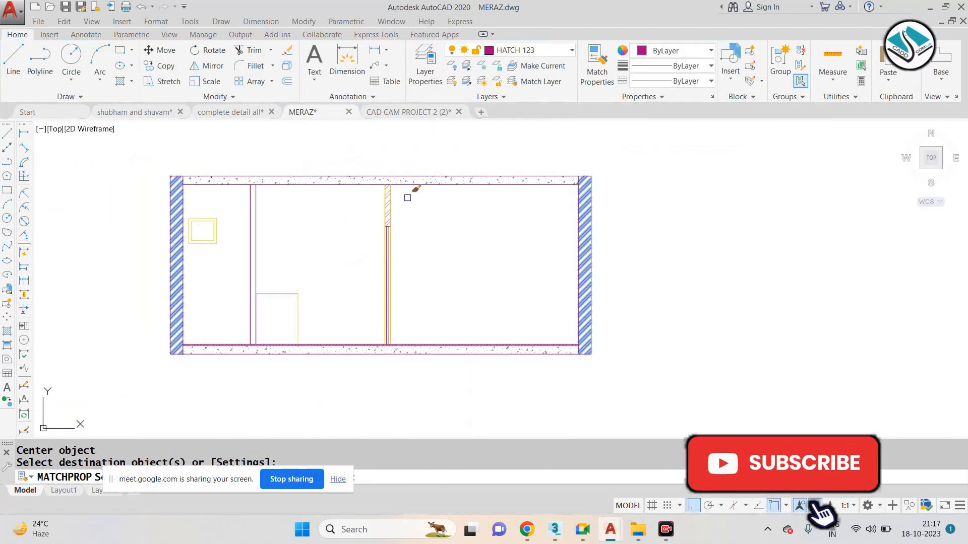
key(Escape)
key(Escape)
Hatch the partition wall between toilet and kitchen with the ANSI33 pattern at scale 0.5.
text(h)
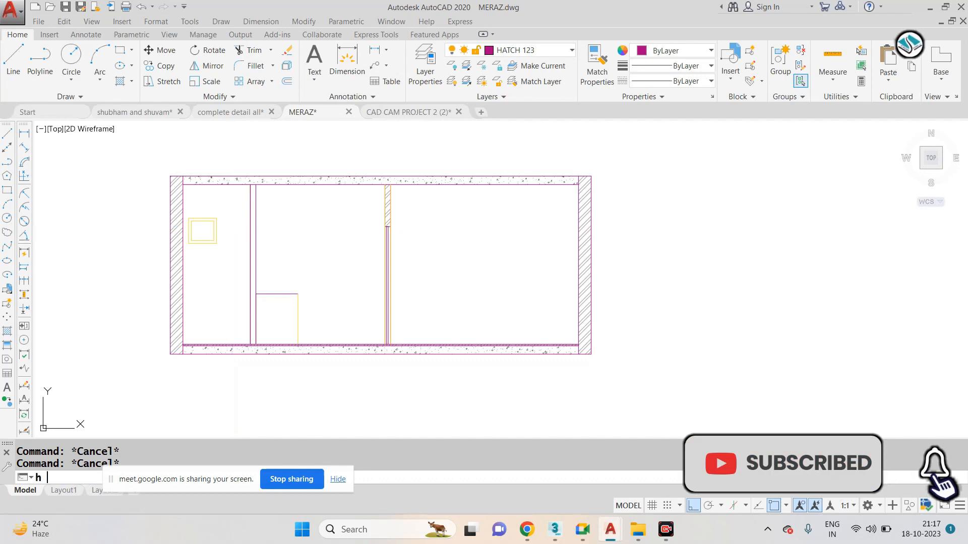
key(Return)
scroll(254, 219, up, 4)
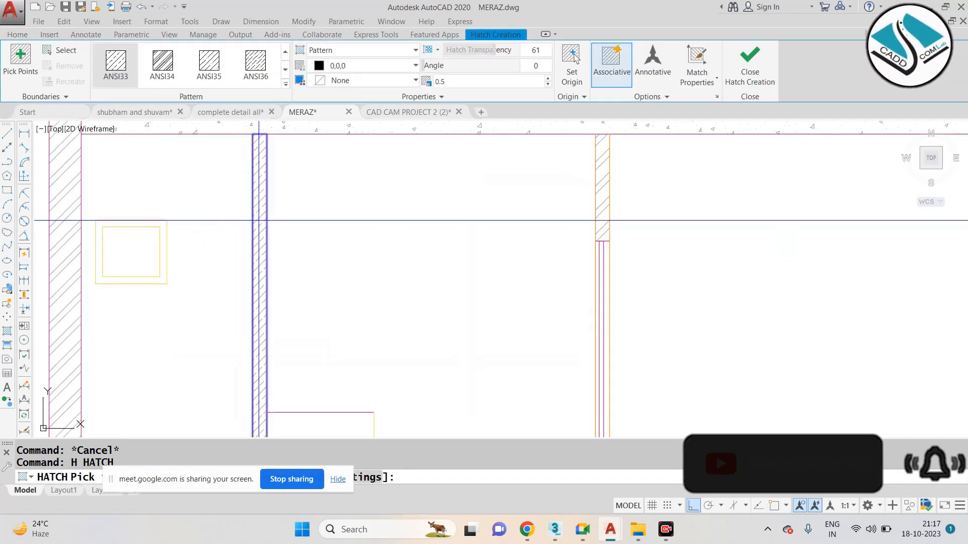
Match the toilet partition wall's hatch to the outer wall's hatch.
text(ma)
click(65, 237)
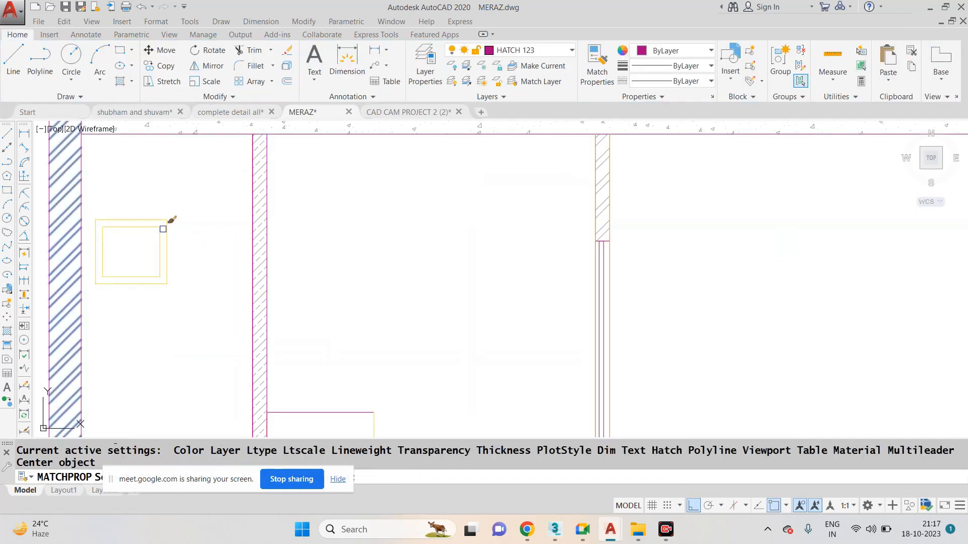
scroll(348, 252, down, 7)
key(Escape)
scroll(339, 304, up, 4)
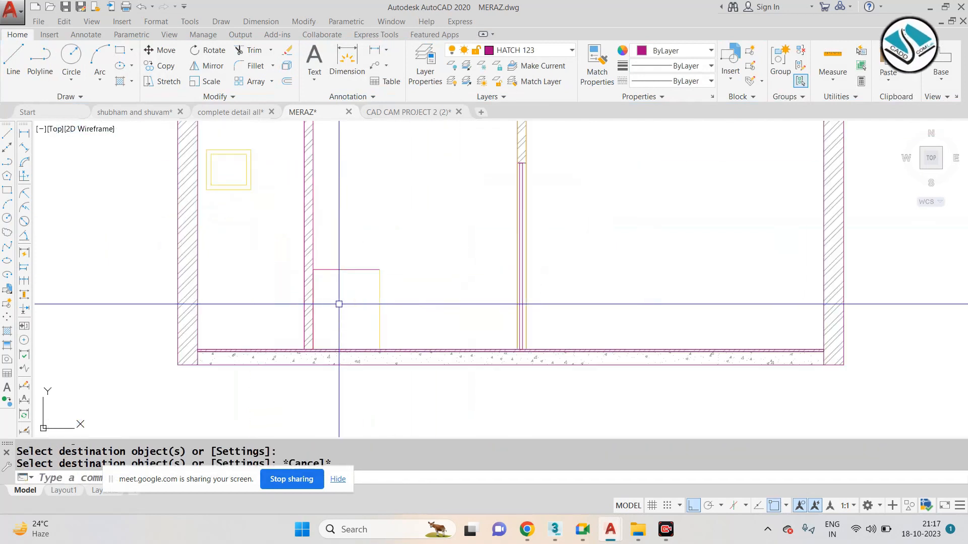
click(379, 303)
click(571, 184)
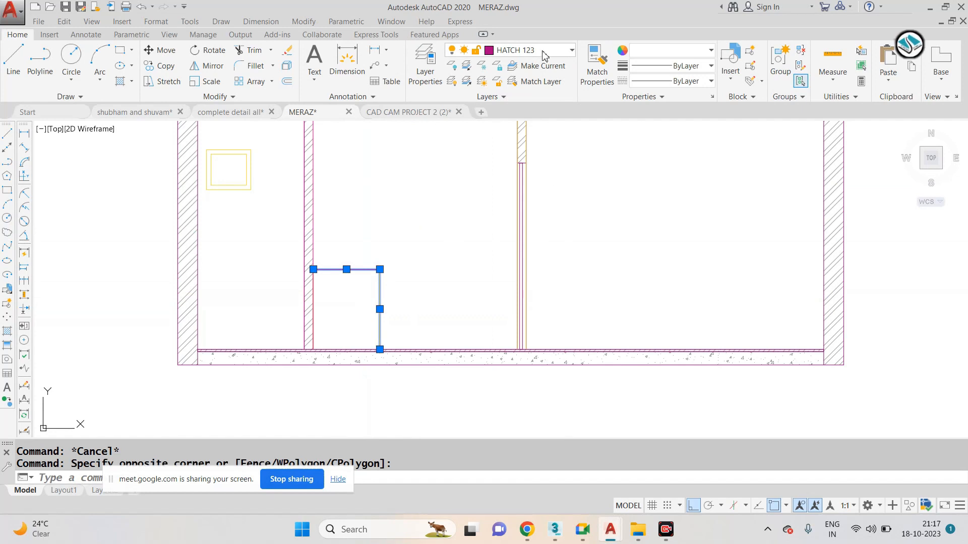
click(562, 50)
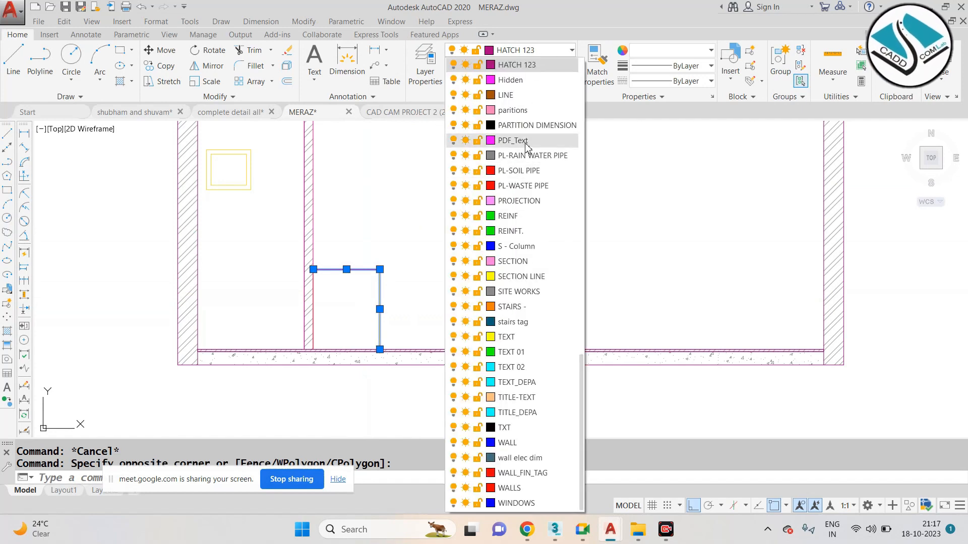
key(Escape)
key(Escape)
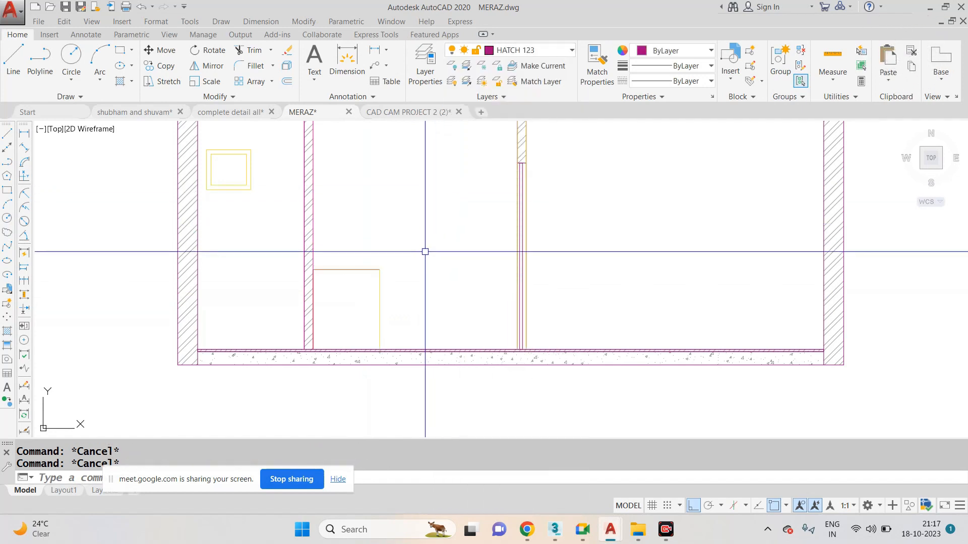
Match the properties of the kitchen counter's vertical side line to those of its top line.
click(354, 271)
click(432, 315)
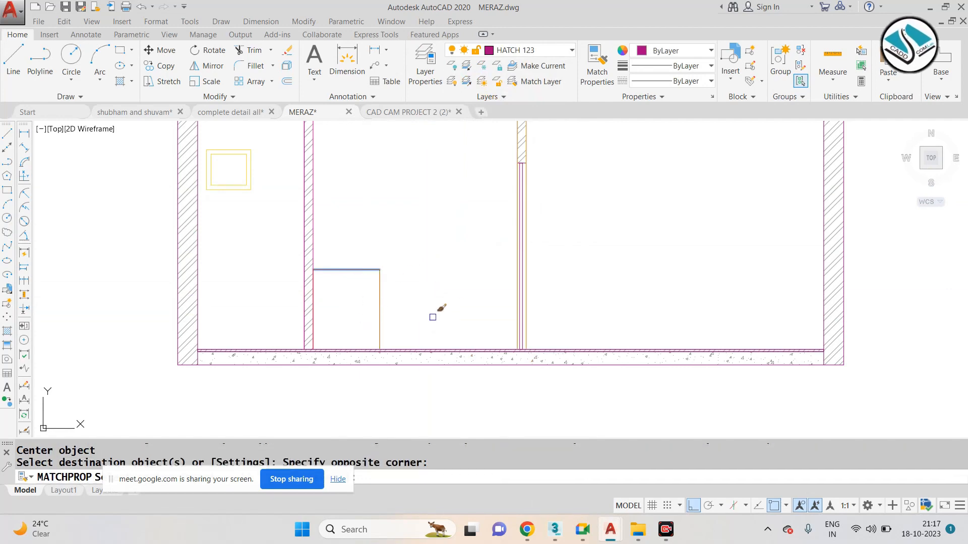
key(Escape)
key(Escape)
scroll(443, 309, down, 4)
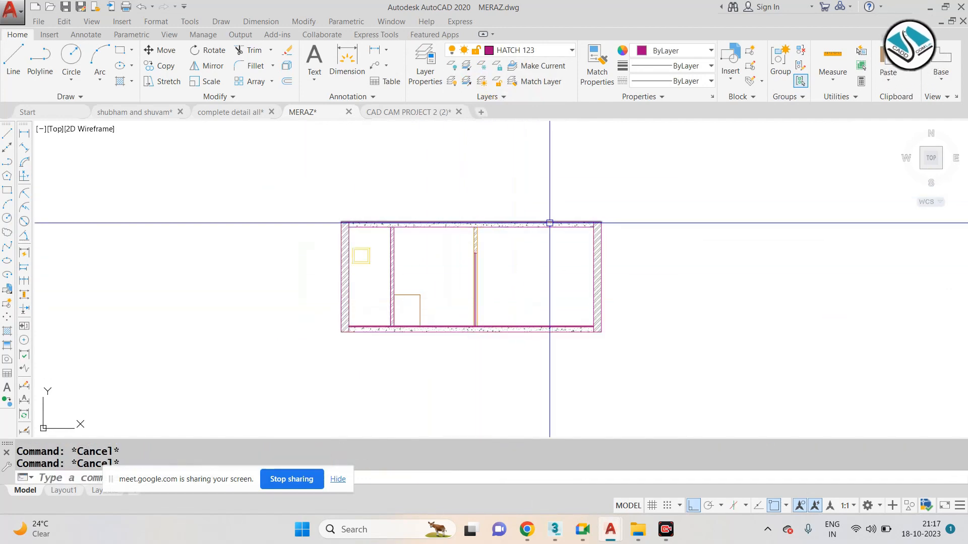
scroll(549, 223, down, 4)
scroll(502, 181, up, 3)
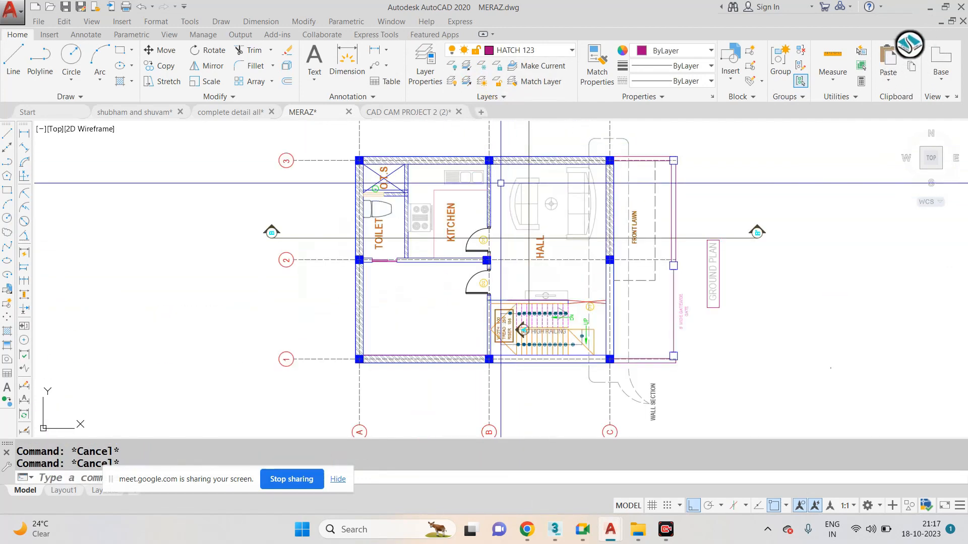
scroll(501, 183, down, 5)
scroll(534, 277, up, 5)
click(551, 253)
middle_drag(445, 289, 510, 197)
click(296, 317)
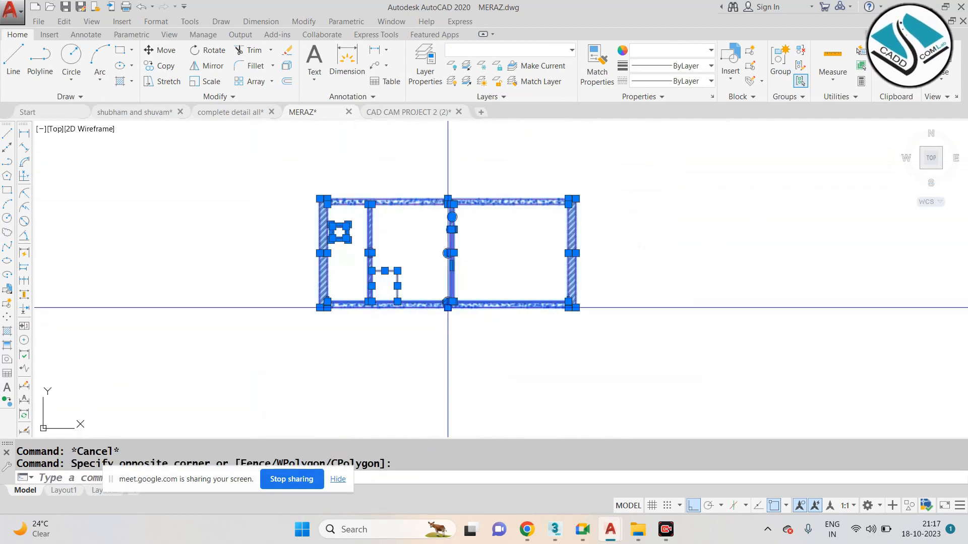
text(m)
key(space)
scroll(444, 242, down, 4)
click(445, 265)
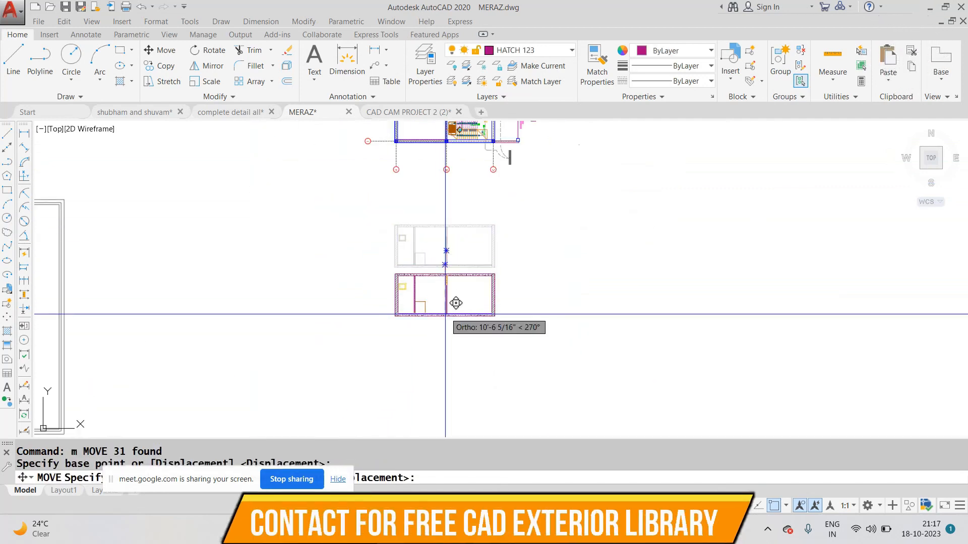
key(Escape)
scroll(443, 317, up, 6)
click(435, 324)
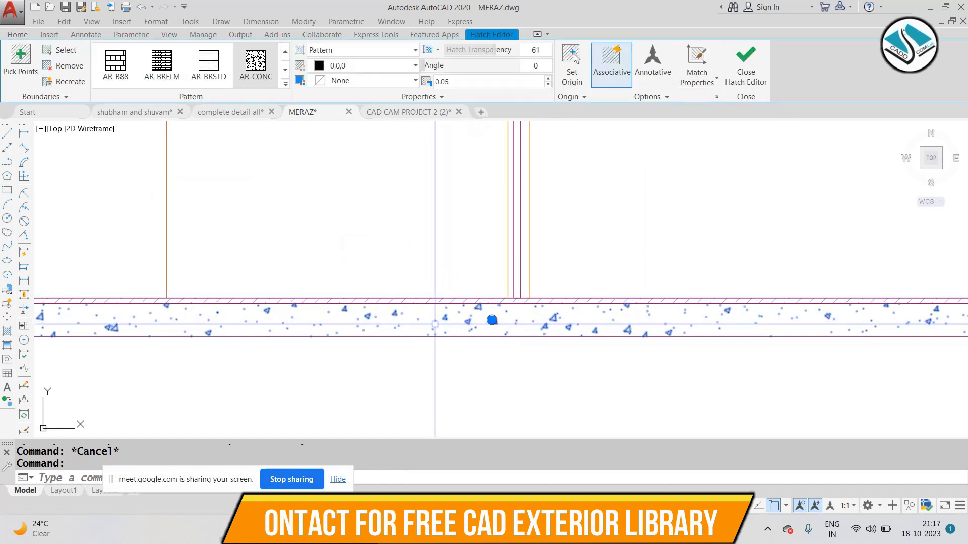
scroll(525, 263, down, 6)
key(Escape)
Copy the complete ground floor section horizontally into the empty space beside the original.
click(667, 134)
click(249, 389)
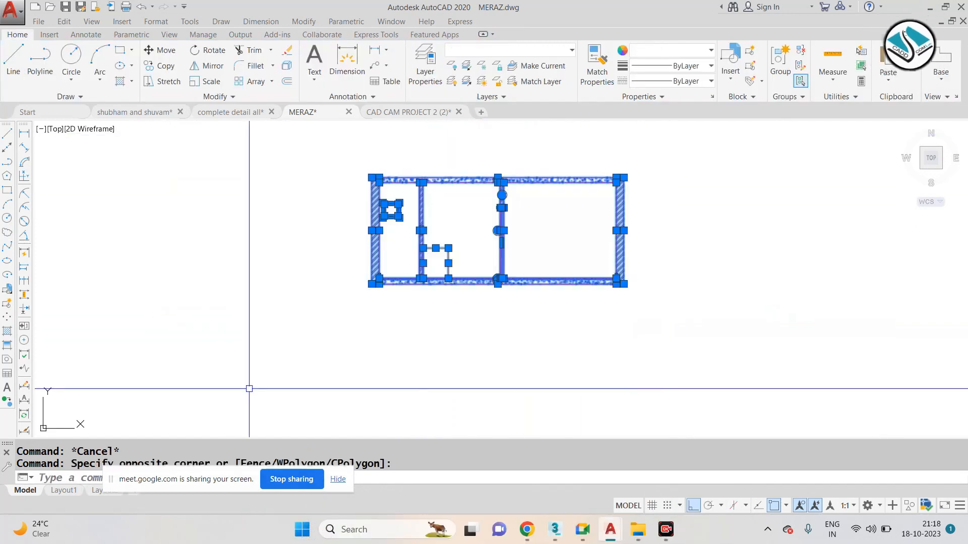
text(co)
key(space)
scroll(299, 334, down, 4)
scroll(356, 315, up, 4)
click(387, 296)
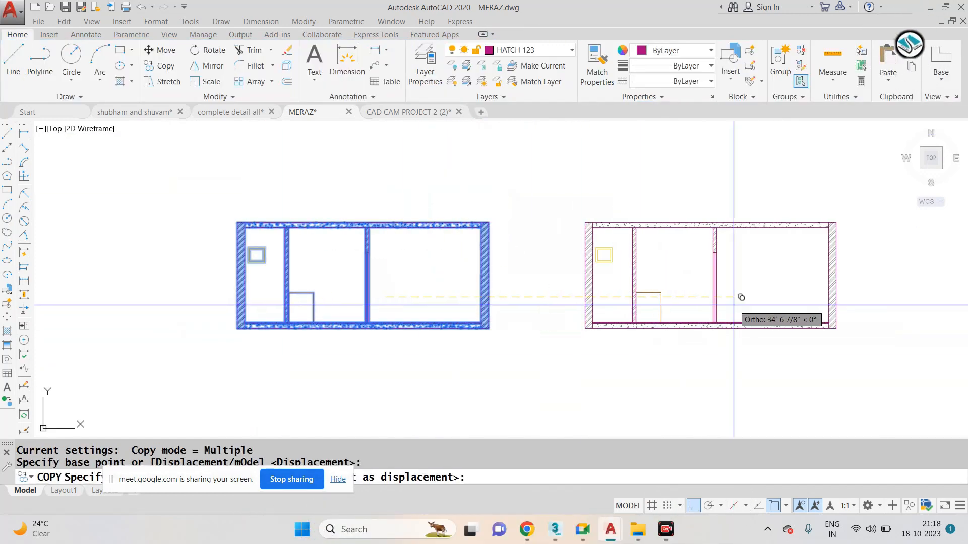
click(720, 306)
key(Escape)
Erase the bottom slab's concrete hatch and the outer walls' hatch in the copied section.
scroll(771, 329, up, 6)
click(736, 317)
text(e)
key(space)
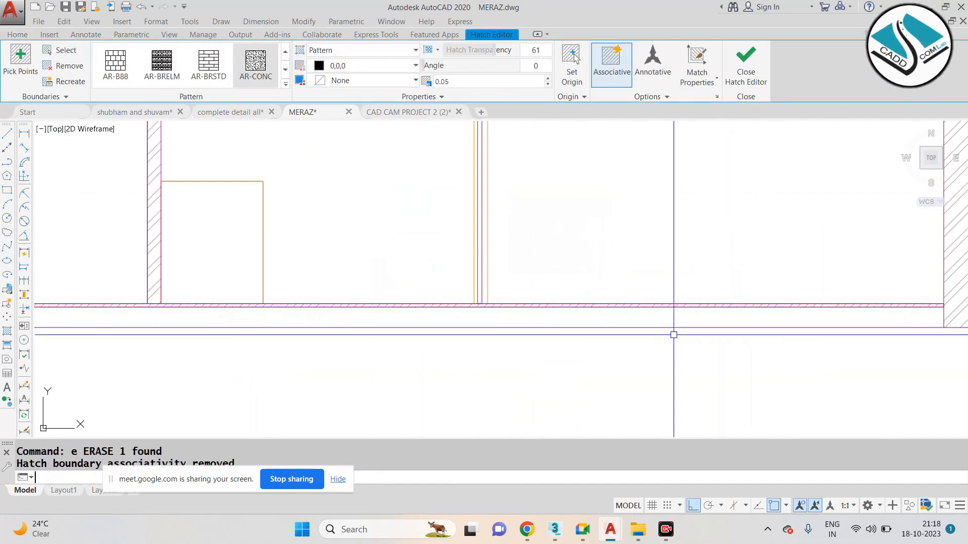
scroll(857, 315, down, 5)
scroll(772, 322, up, 5)
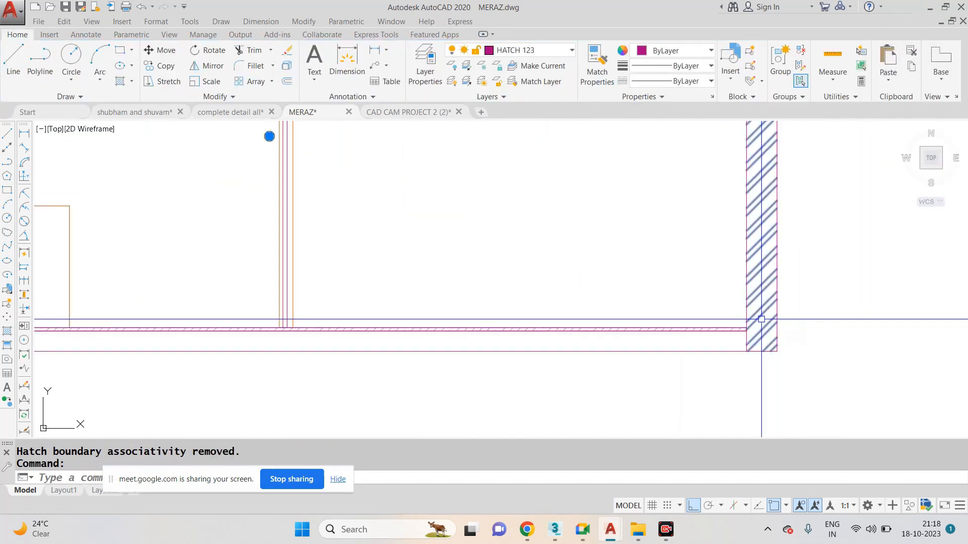
click(761, 319)
text(e)
key(space)
scroll(400, 324, down, 5)
scroll(364, 337, up, 2)
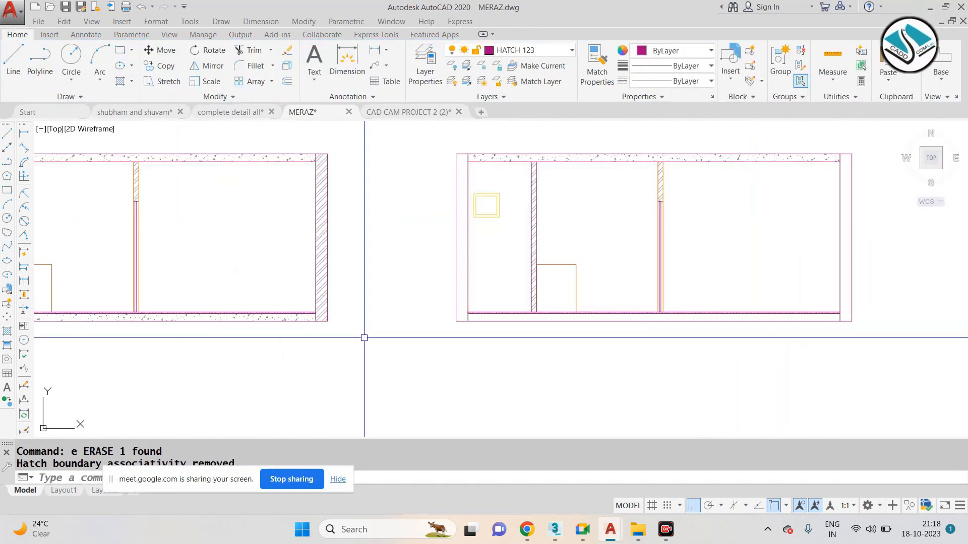
Extend the copied section's floor finish lines to the outer faces of both outer walls.
scroll(479, 313, up, 4)
text(e)
key(space)
scroll(476, 310, up, 2)
click(506, 244)
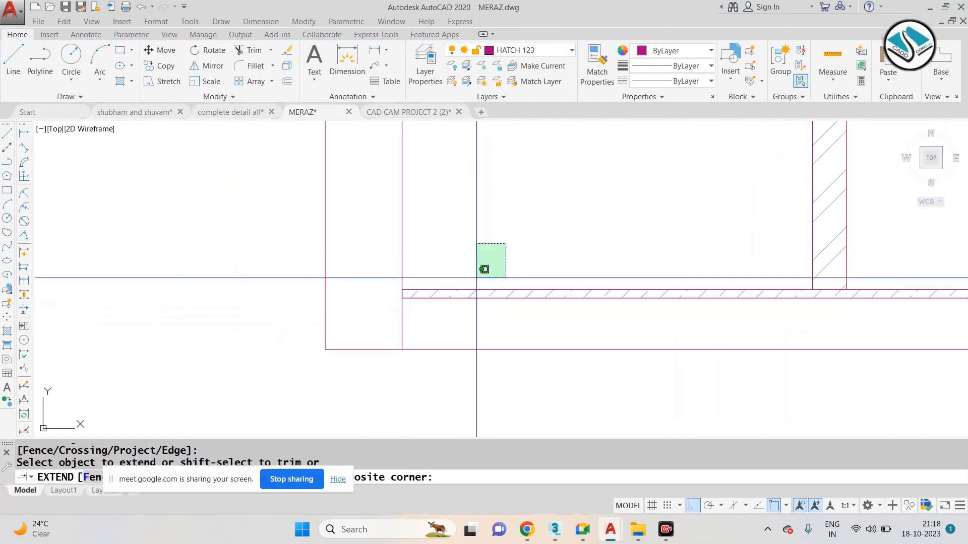
click(446, 309)
scroll(436, 308, down, 2)
middle_drag(960, 318, 572, 305)
scroll(892, 280, up, 1)
middle_drag(892, 280, 474, 283)
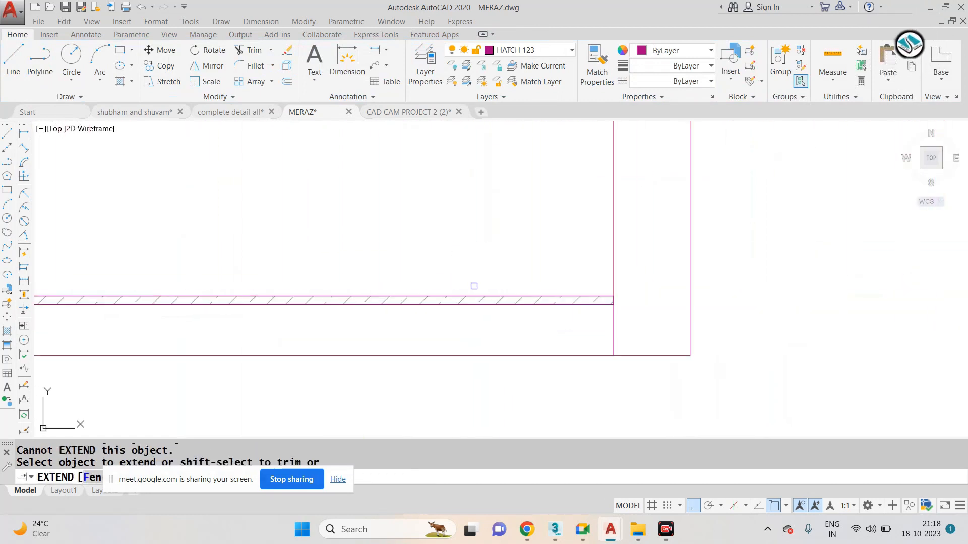
click(561, 248)
key(Escape)
Remove the copied section's slab bottom line and trim the hall-side outer wall's lines below the floor finish.
text(tr)
key(space)
key(space)
click(772, 318)
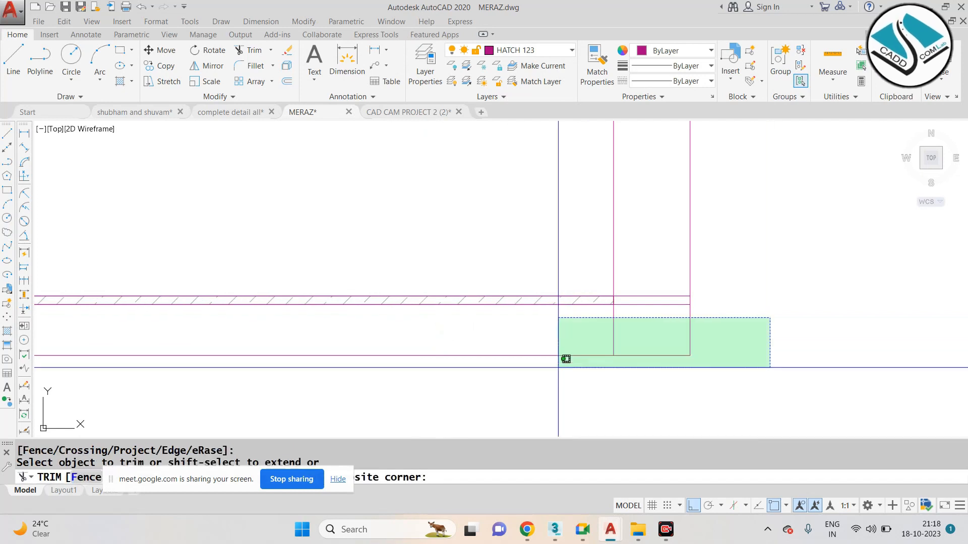
click(561, 366)
scroll(726, 292, down, 3)
key(Escape)
click(720, 301)
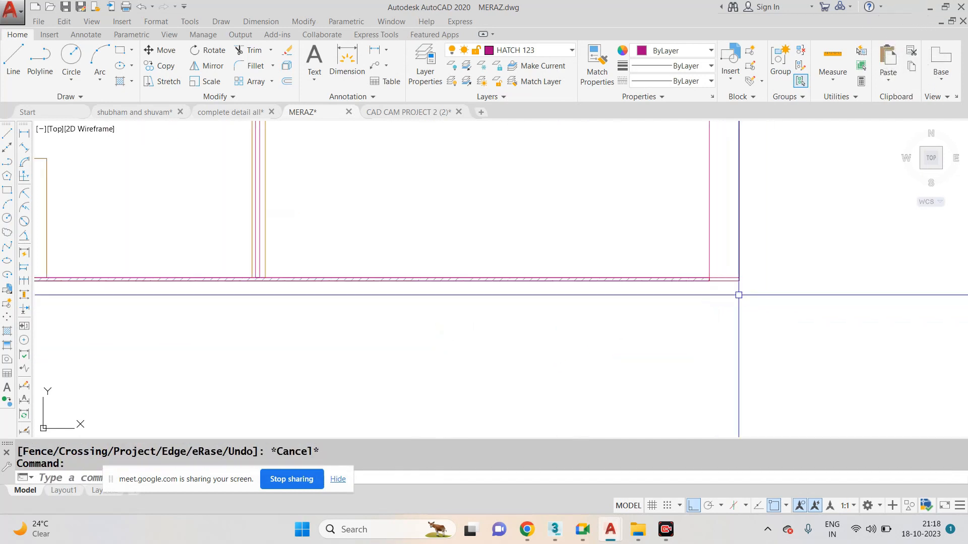
text(e)
key(space)
Trim the ends of the toilet-side outer wall's lines below the floor finish in the copied section.
scroll(739, 296, down, 5)
scroll(495, 285, up, 5)
text(tr)
key(space)
key(space)
click(529, 319)
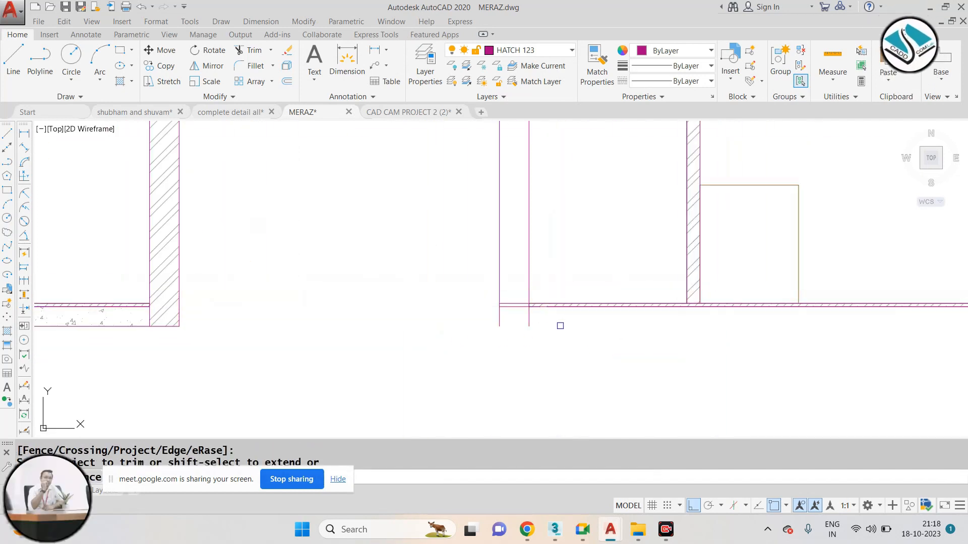
click(528, 324)
click(402, 324)
click(535, 319)
scroll(424, 318, down, 6)
key(Escape)
Move the copied section by its lower outer corner onto the top outer corner of the original section as the upper floor.
click(794, 174)
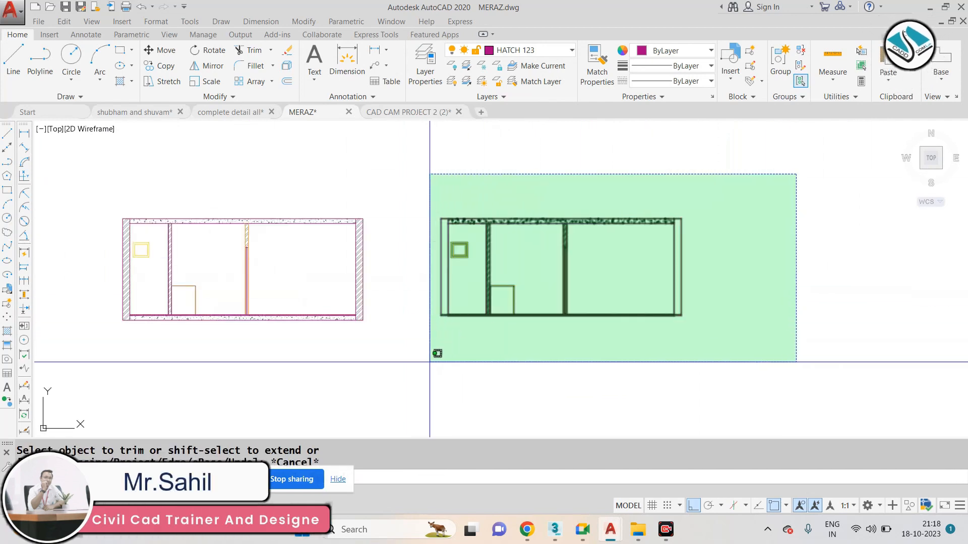
click(434, 352)
text(m)
key(space)
scroll(692, 325, up, 4)
scroll(665, 305, up, 4)
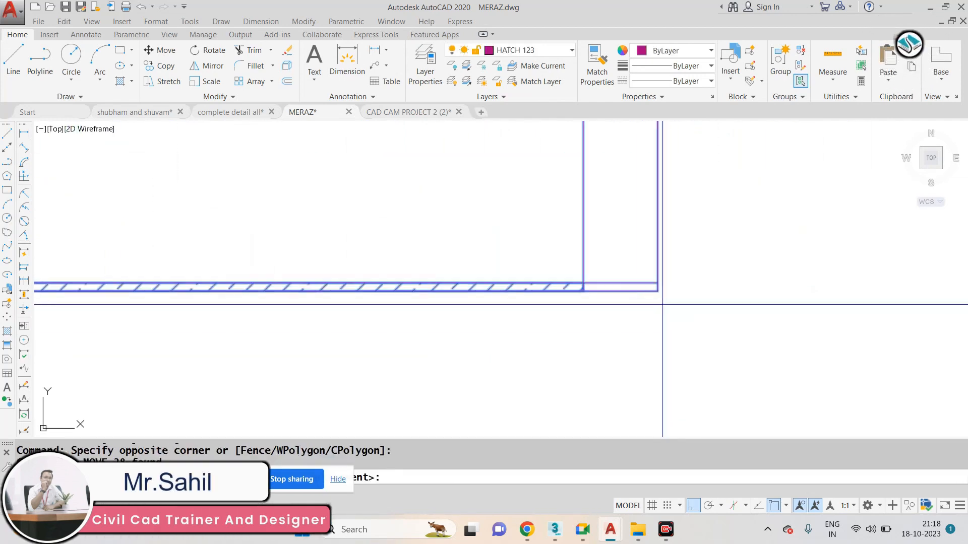
click(658, 291)
scroll(668, 304, down, 10)
scroll(560, 283, up, 5)
scroll(627, 314, up, 4)
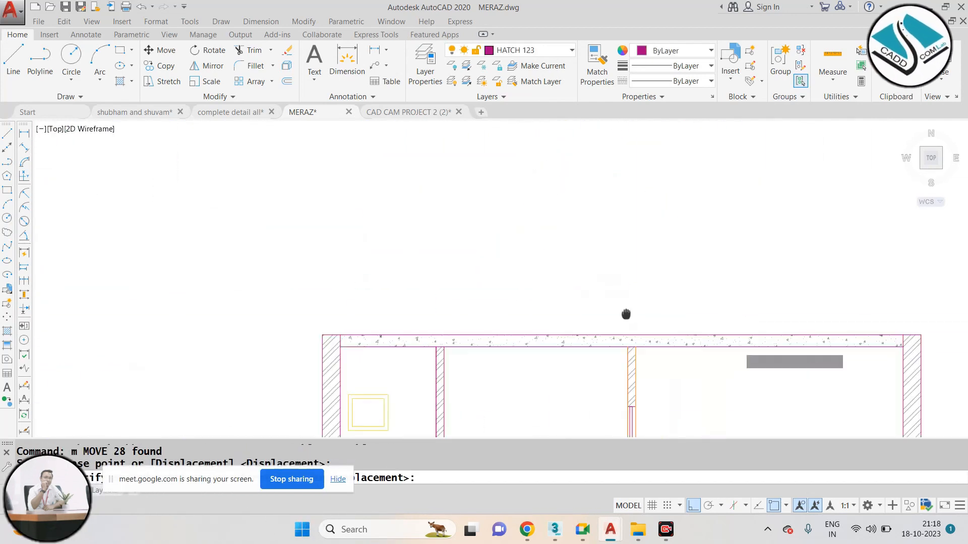
scroll(566, 248, down, 4)
key(Escape)
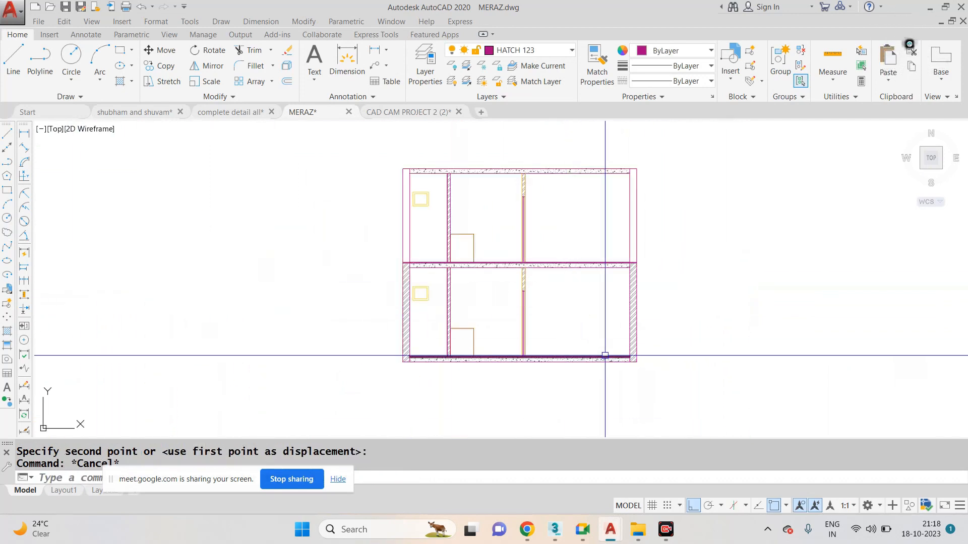
Trim the upper floor's finish line where it crosses the toilet-side outer wall.
scroll(410, 263, up, 10)
text(tr)
key(Return)
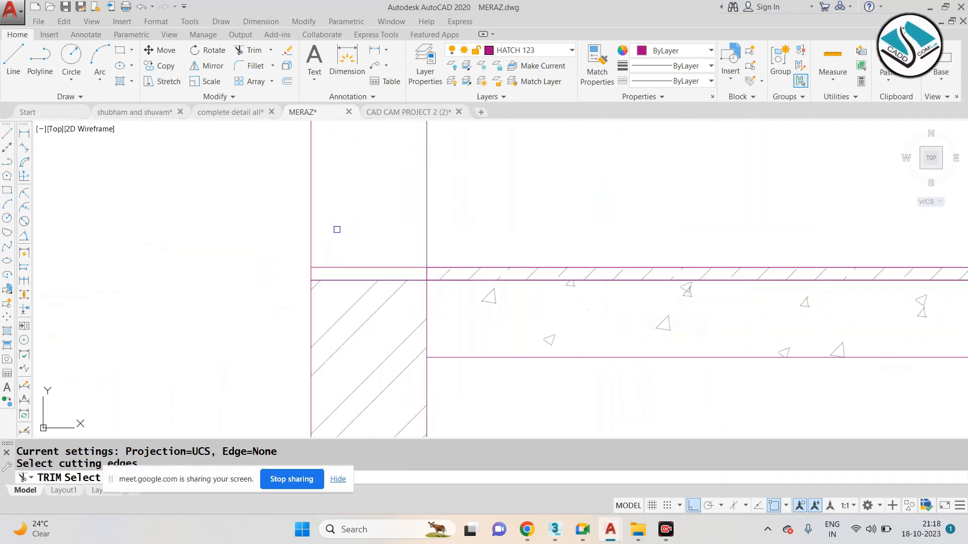
key(Return)
click(409, 221)
click(350, 270)
click(312, 251)
scroll(300, 257, down, 6)
Trim the upper floor's finish line where it crosses the hall-side outer wall.
scroll(685, 257, up, 6)
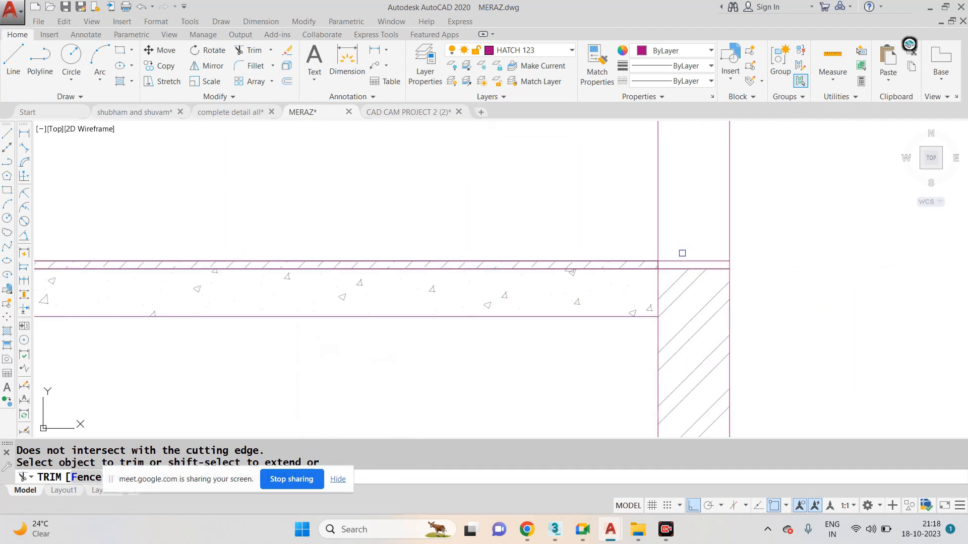
click(679, 275)
click(678, 268)
click(676, 265)
click(679, 256)
click(645, 289)
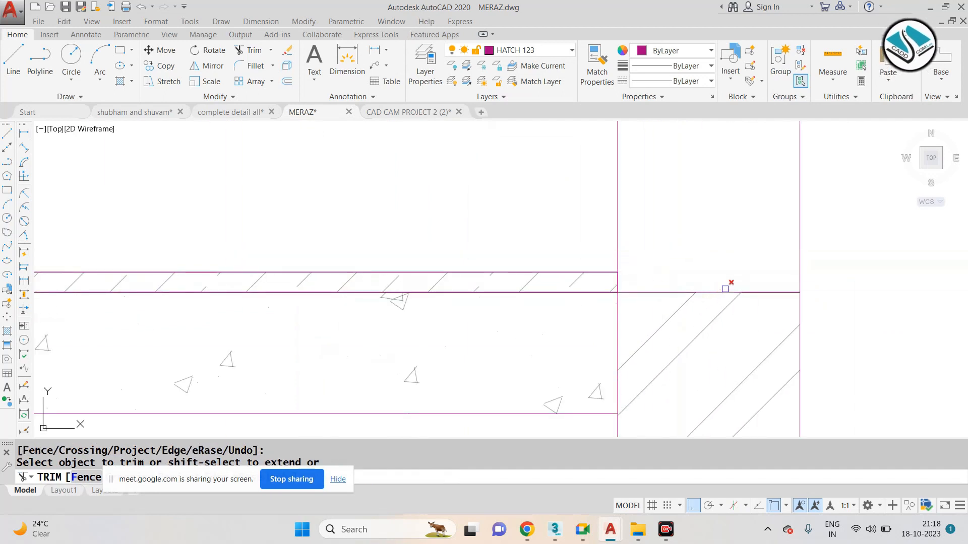
scroll(697, 272, down, 15)
key(Escape)
Erase the kitchen counter outline from the upper floor.
scroll(668, 268, up, 4)
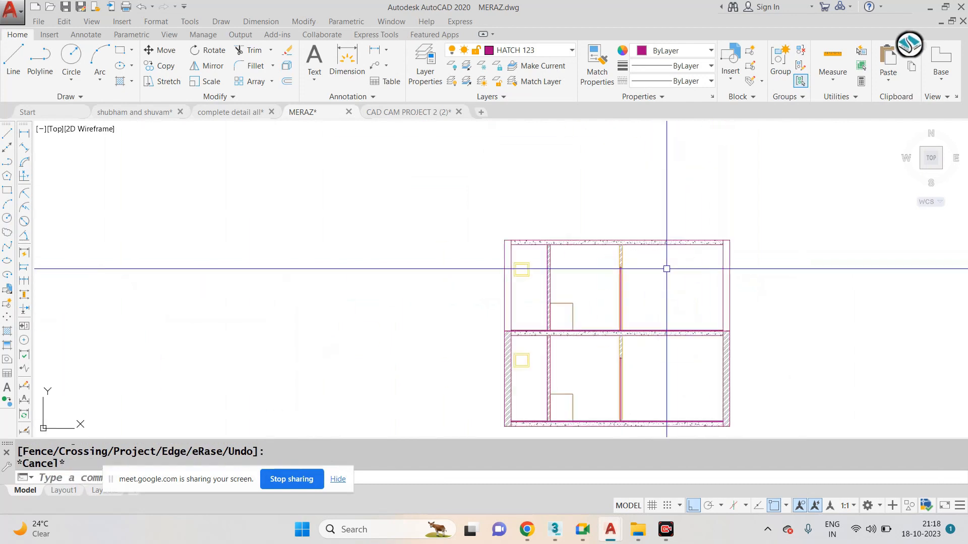
middle_drag(667, 269, 618, 219)
scroll(566, 266, up, 4)
key(Escape)
key(Escape)
scroll(499, 244, up, 2)
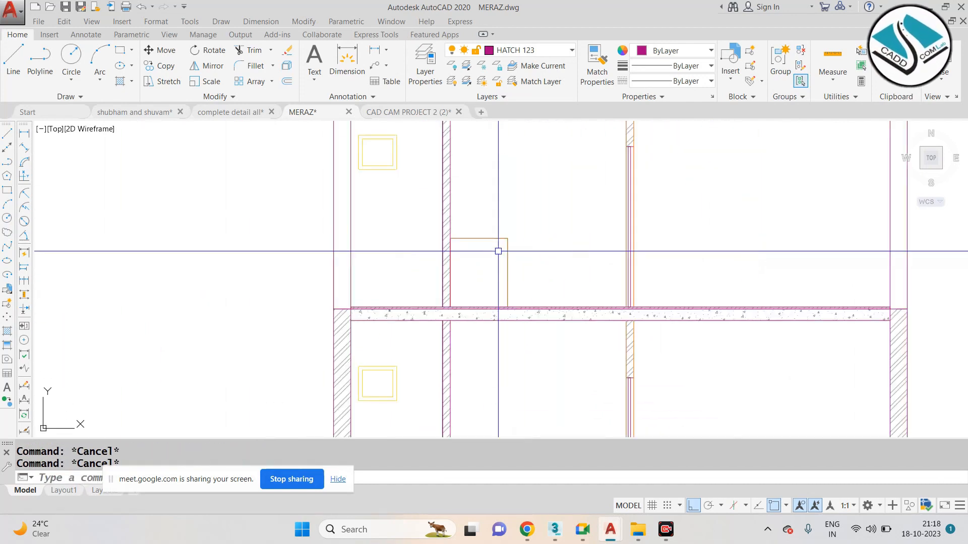
click(541, 202)
click(489, 262)
text(e)
key(Return)
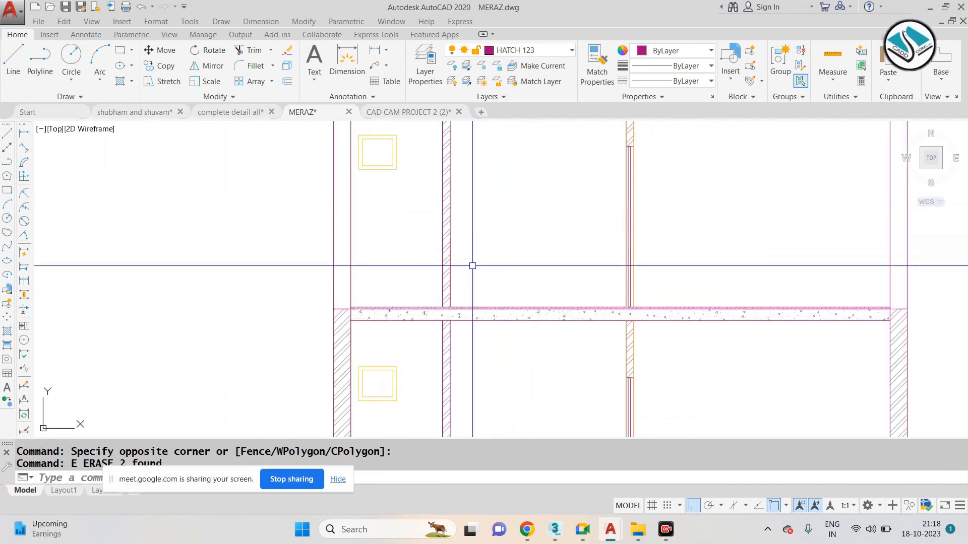
scroll(471, 240, down, 2)
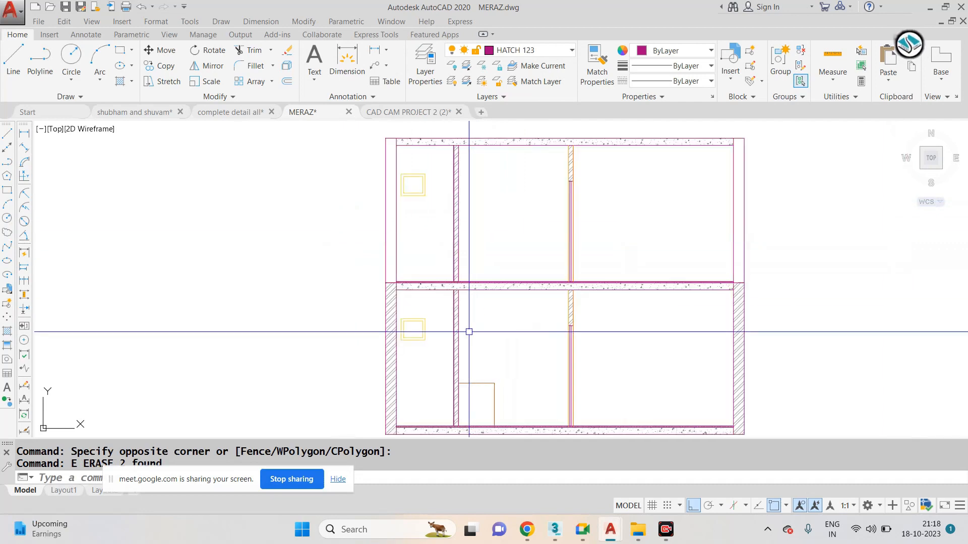
scroll(459, 222, up, 6)
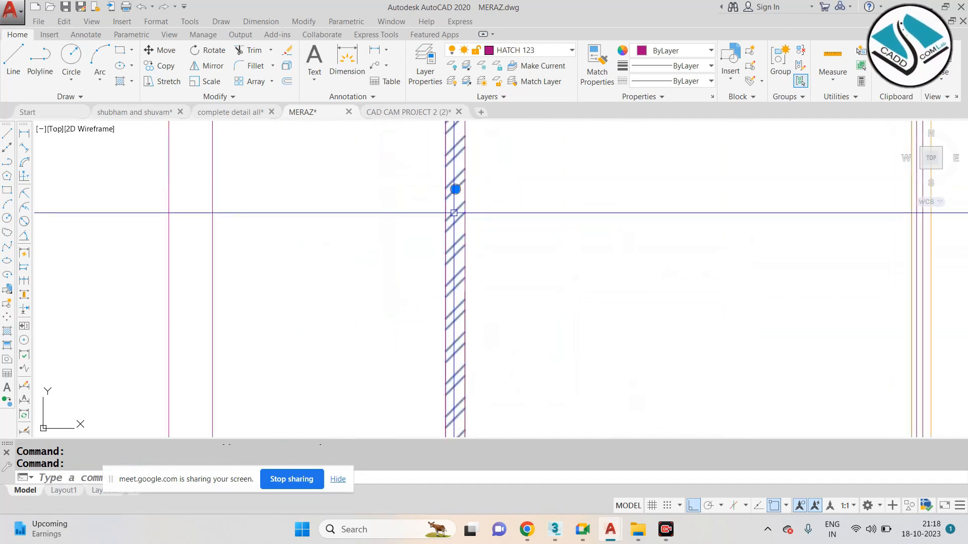
click(455, 189)
text(o)
key(Return)
scroll(453, 207, up, 2)
key(Escape)
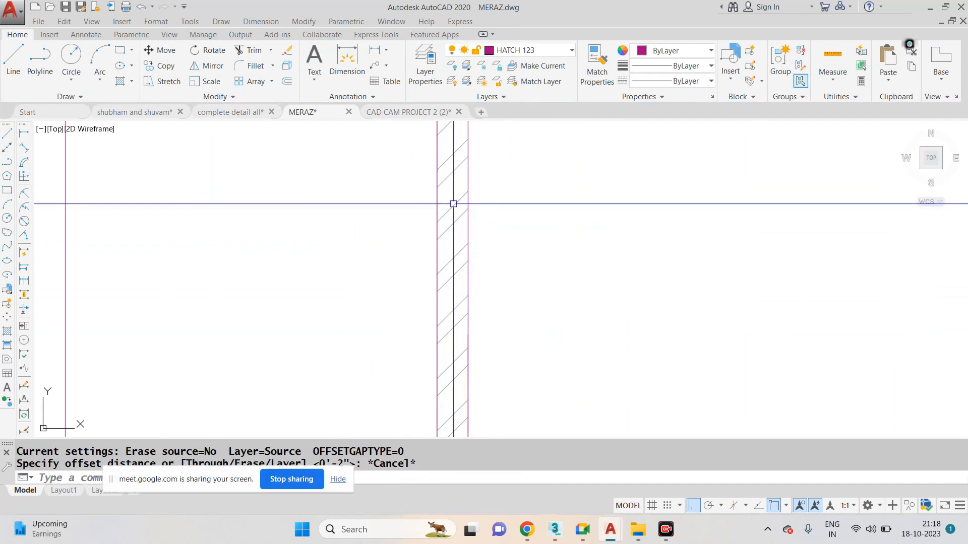
Erase the hatch of the upper floor's partition wall beside the toilet.
click(459, 204)
text(e)
key(Return)
scroll(467, 270, down, 3)
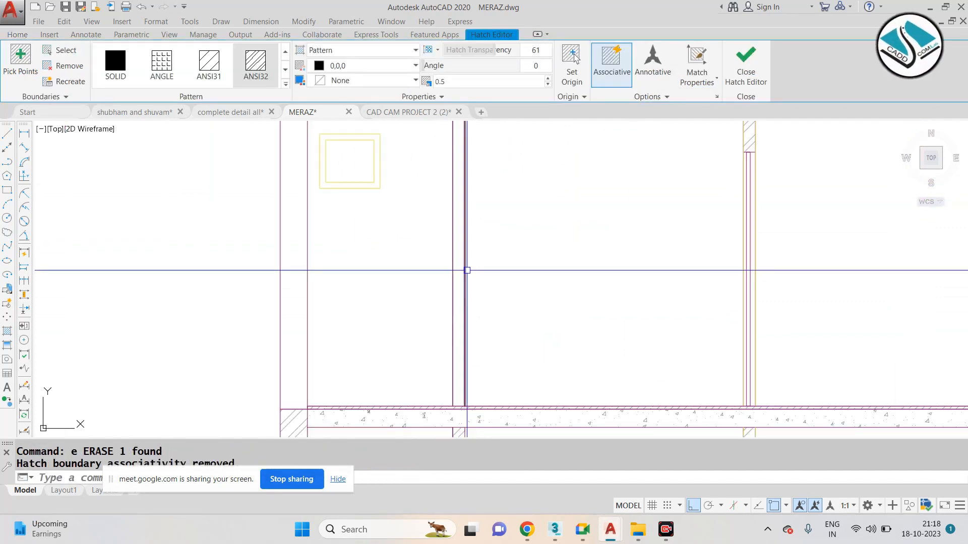
scroll(467, 270, down, 2)
Erase the toilet's ventilator window from the upper floor.
scroll(402, 196, up, 4)
click(480, 151)
click(344, 272)
text(e)
key(Return)
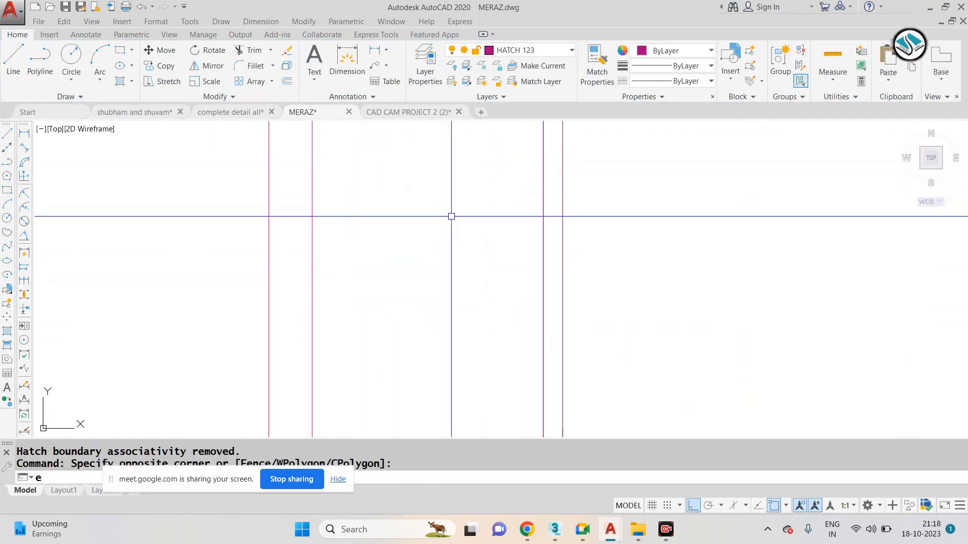
key(Escape)
Try to offset the upper floor's finish outline upward by 3', and undo the offset.
scroll(501, 243, down, 3)
text(o)
key(Return)
text(3')
scroll(493, 242, up, 2)
key(Return)
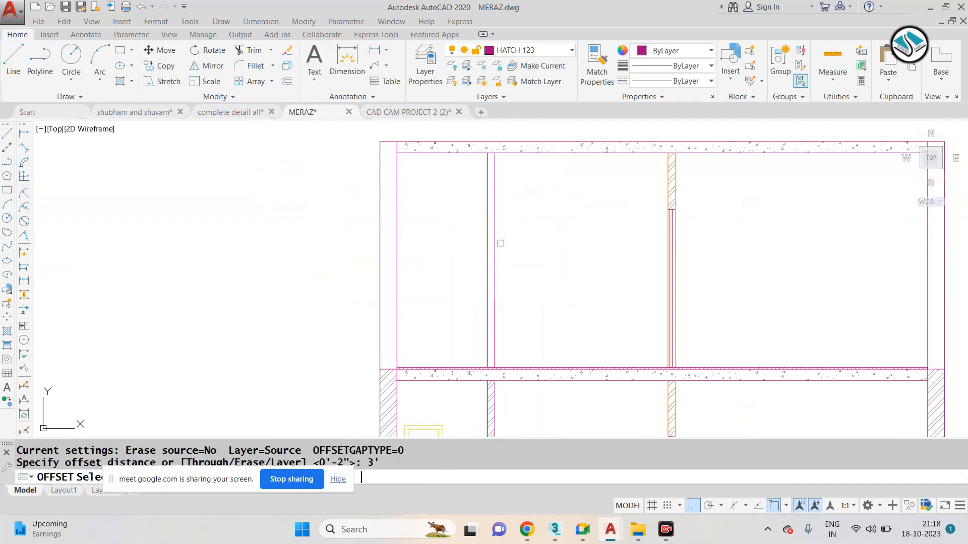
scroll(538, 382, up, 3)
click(531, 393)
scroll(526, 383, down, 4)
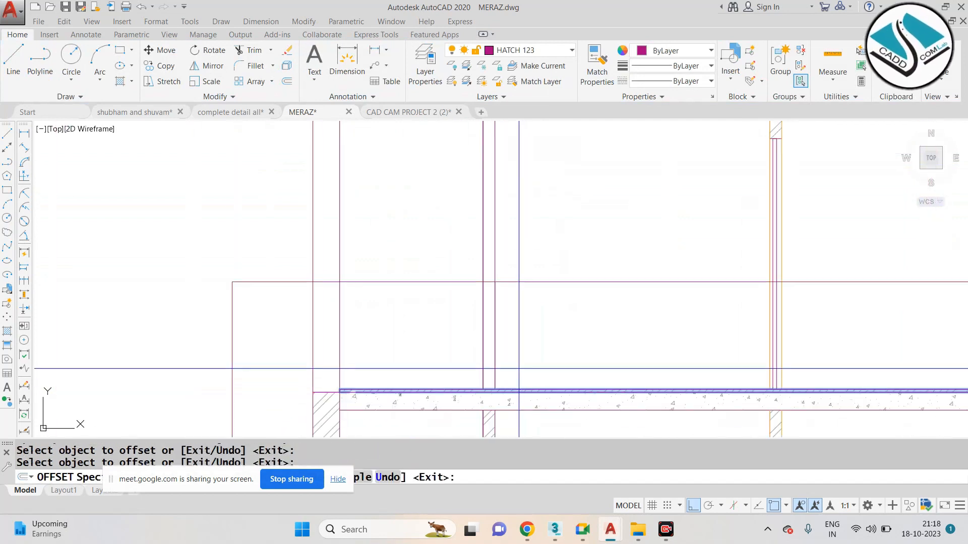
click(519, 352)
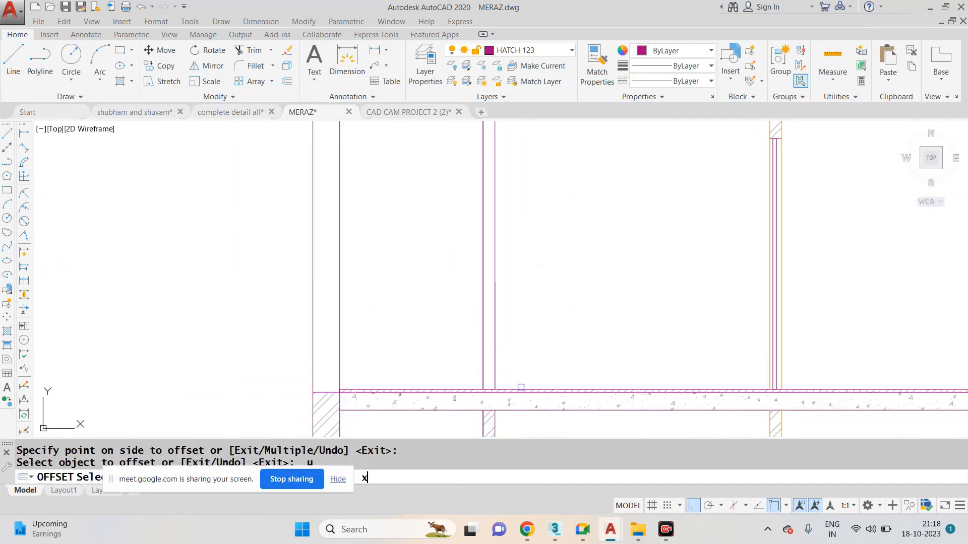
key(Return)
Explode the upper floor's finish outline into separate lines.
scroll(520, 388, up, 4)
click(516, 390)
key(Return)
click(516, 388)
text(x)
key(Return)
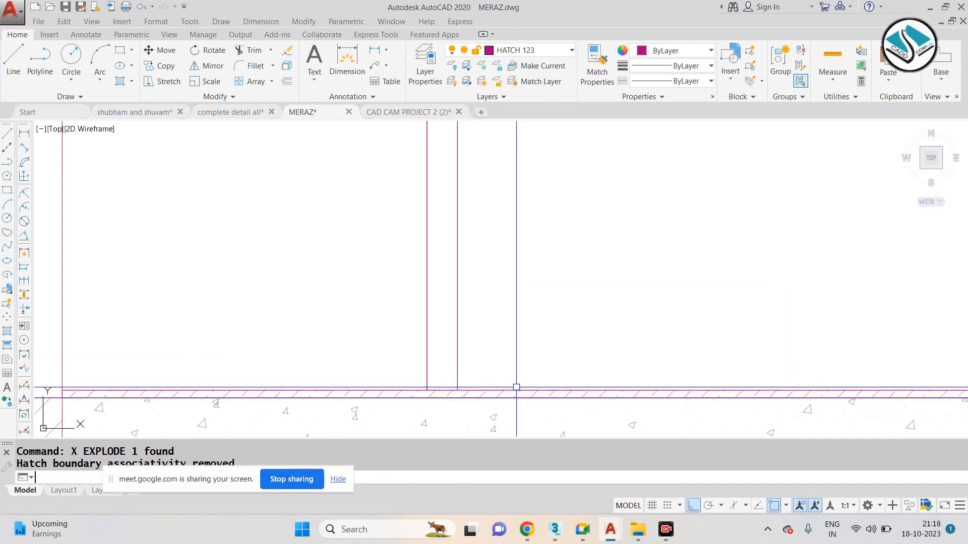
Offset the upper floor's finish line upward by 3' for the partition window's sill.
click(516, 388)
key(Return)
text(3')
key(Return)
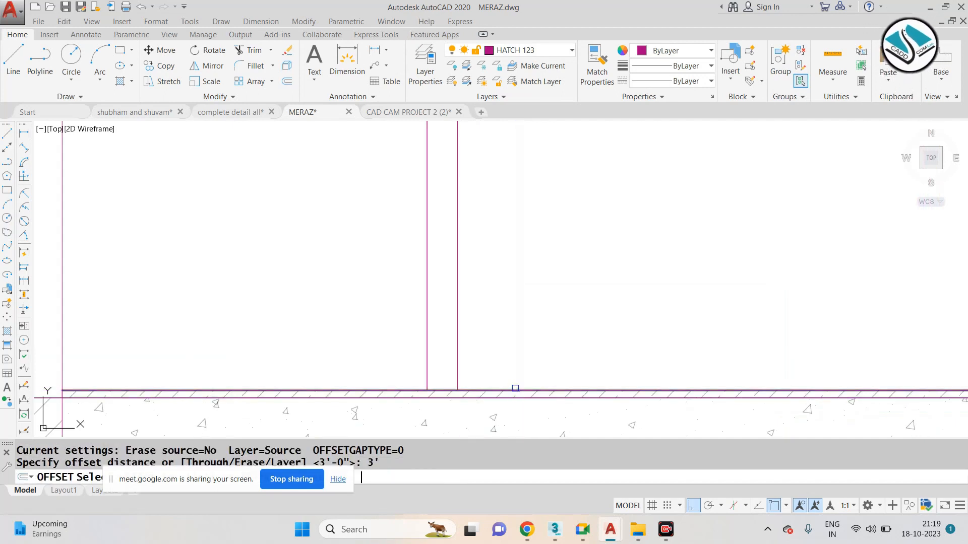
click(516, 389)
click(516, 316)
scroll(516, 315, down, 4)
key(Escape)
Offset the 3' sill line upward by 4' to mark the partition window's head.
text(o)
key(Return)
text(4)
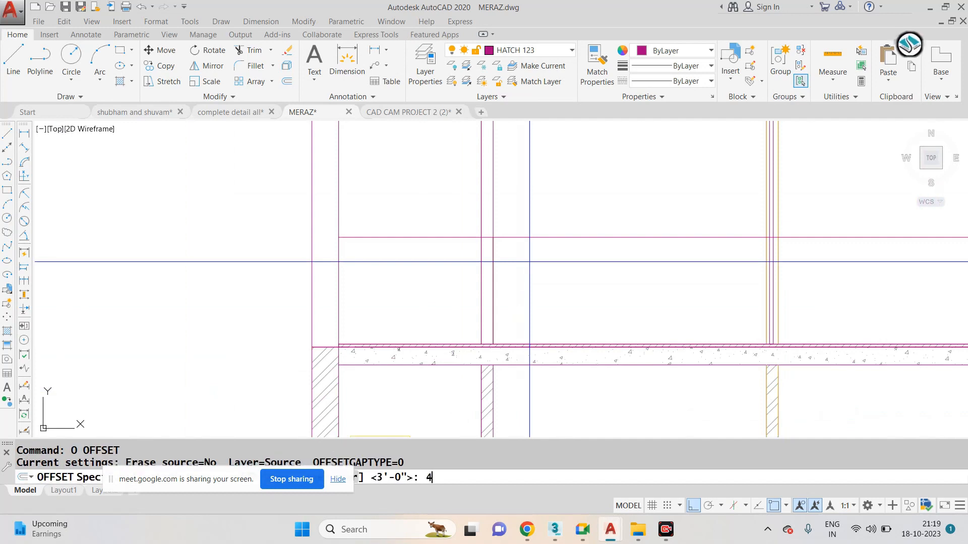
text(')
key(Return)
scroll(529, 262, down, 2)
middle_drag(529, 262, 465, 355)
click(475, 337)
click(492, 298)
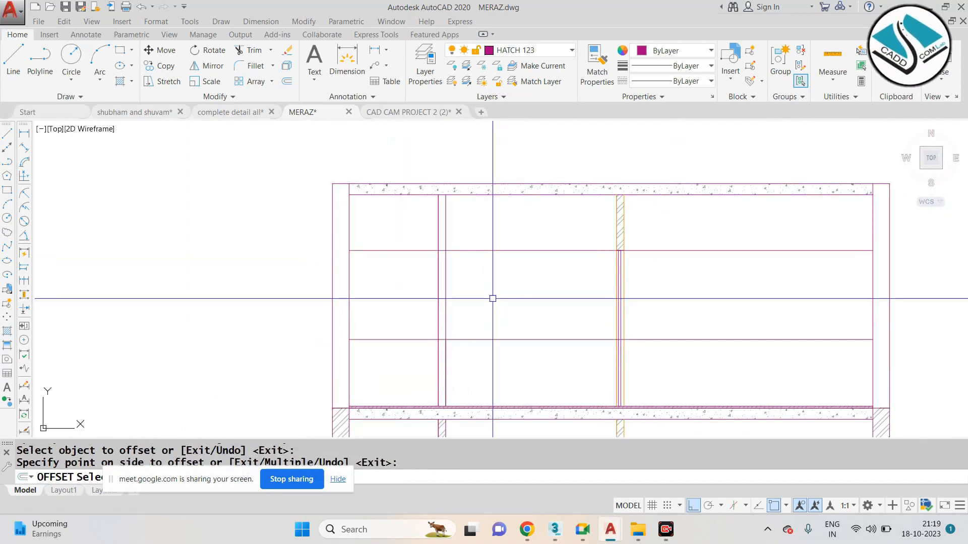
key(Escape)
Trim the sill and head lines on both sides of the upper floor's left partition wall.
text(tr)
key(Return)
key(Return)
click(401, 232)
click(387, 367)
click(512, 232)
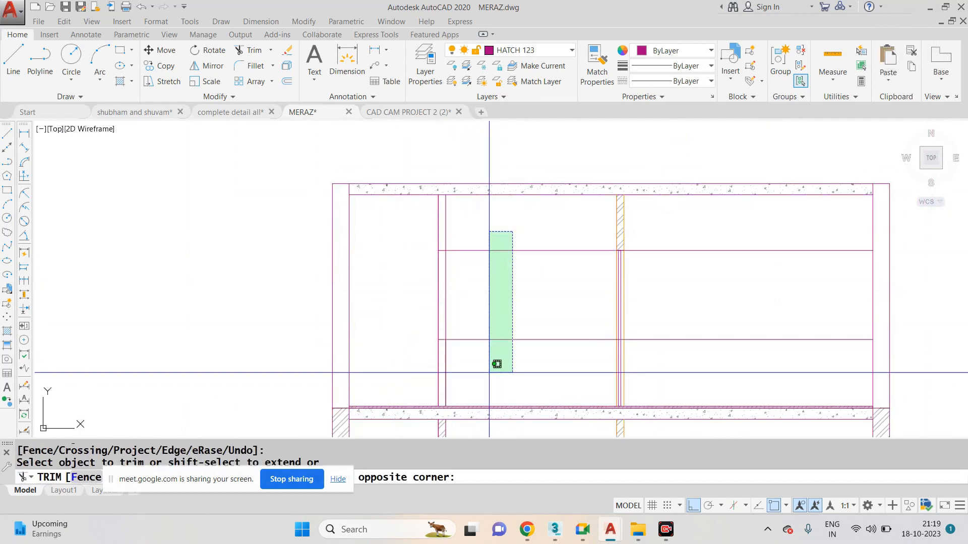
click(489, 366)
key(Escape)
Erase the leftover sill and head lines to the right of the partition.
click(750, 240)
click(706, 346)
text(e)
key(Return)
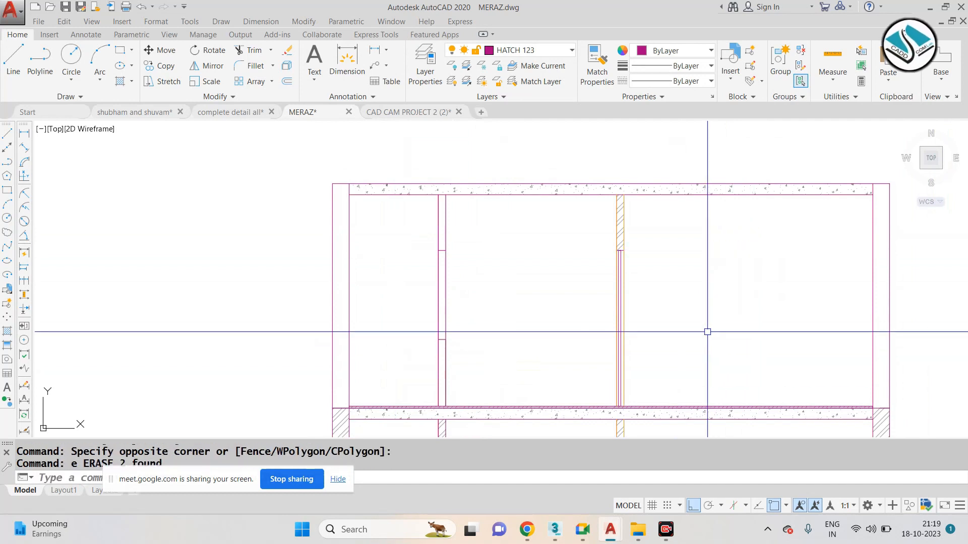
key(Escape)
Draw a narrow rectangle inside the left partition from the head line down to the sill line as the window.
key(F8)
text(rec)
key(Return)
scroll(429, 264, up, 4)
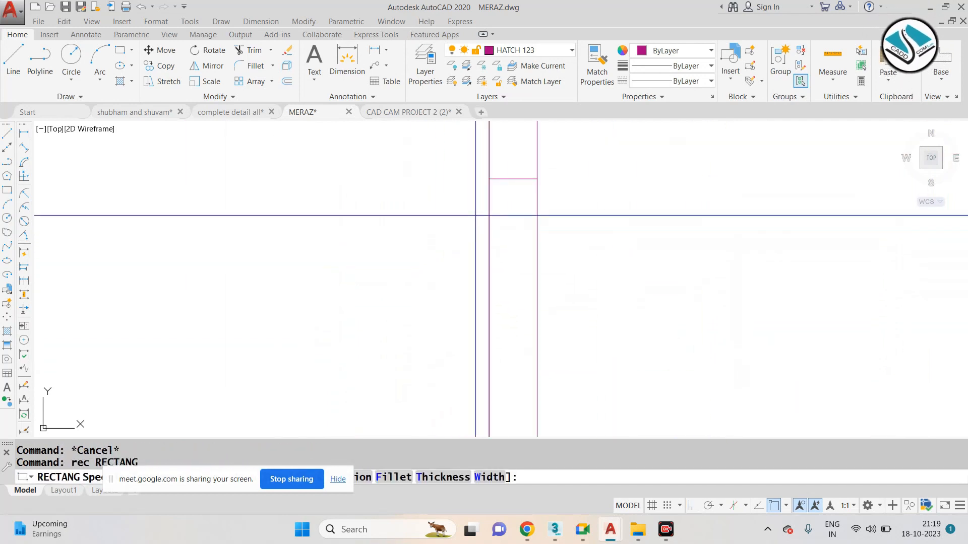
click(504, 180)
scroll(498, 182, down, 2)
middle_drag(509, 396, 501, 314)
scroll(501, 313, up, 4)
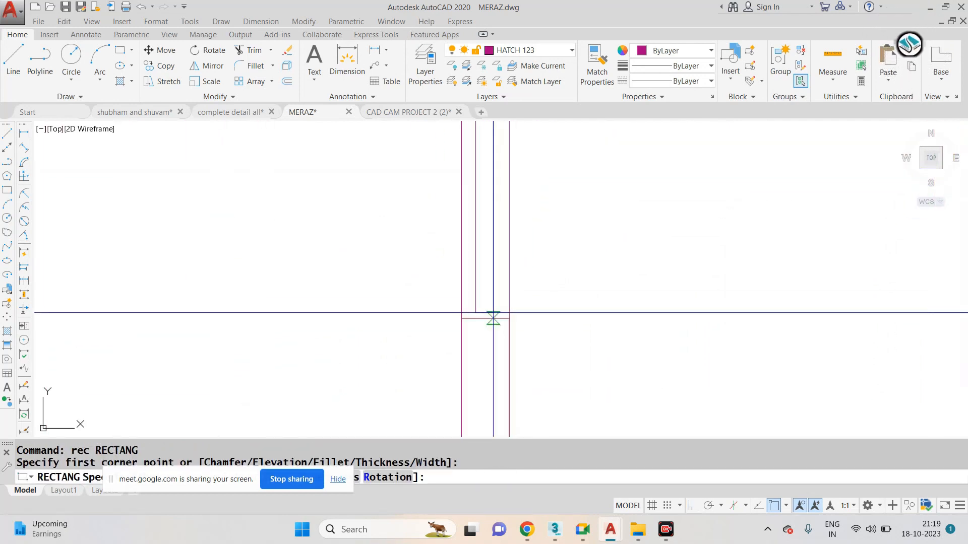
click(494, 317)
scroll(501, 298, down, 4)
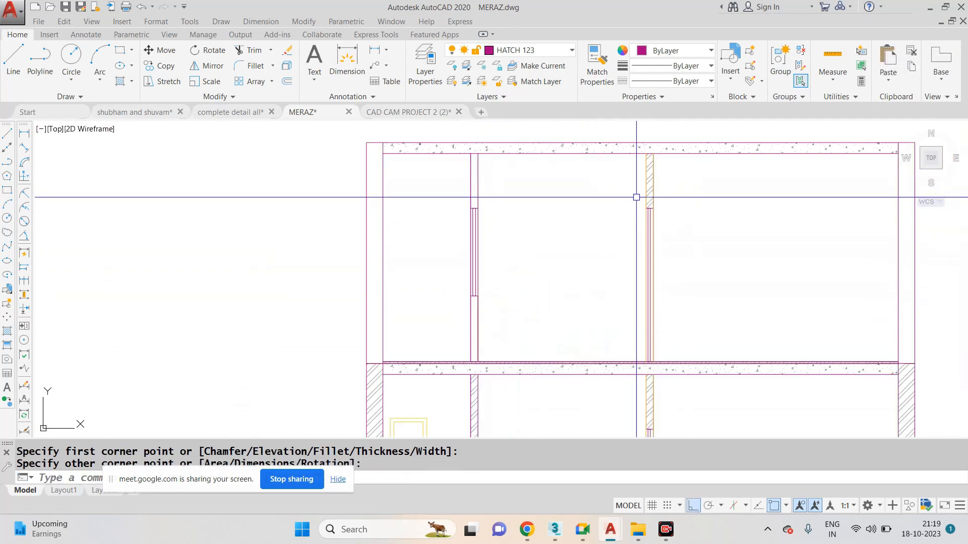
Offset the upper floor's finish line upward by 1'.
scroll(597, 215, down, 2)
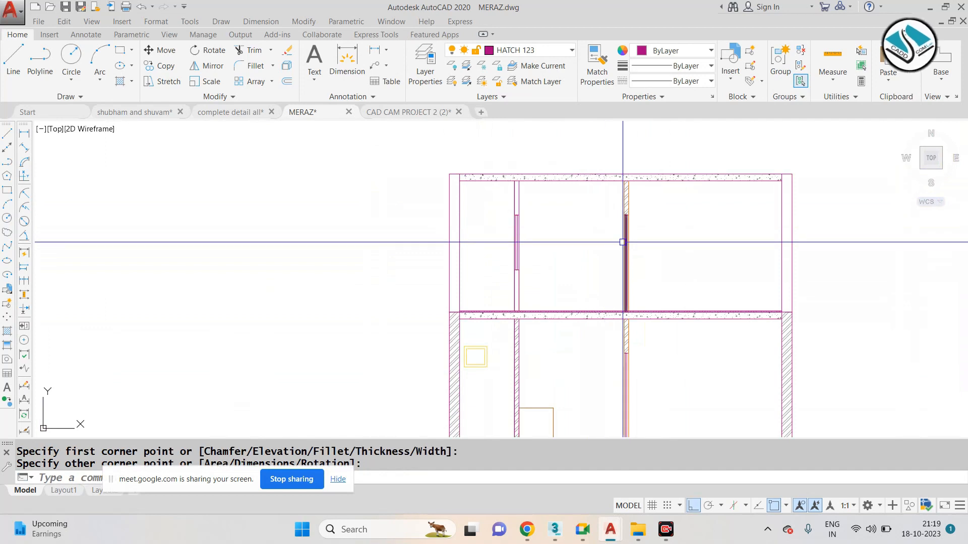
scroll(531, 280, up, 2)
key(Escape)
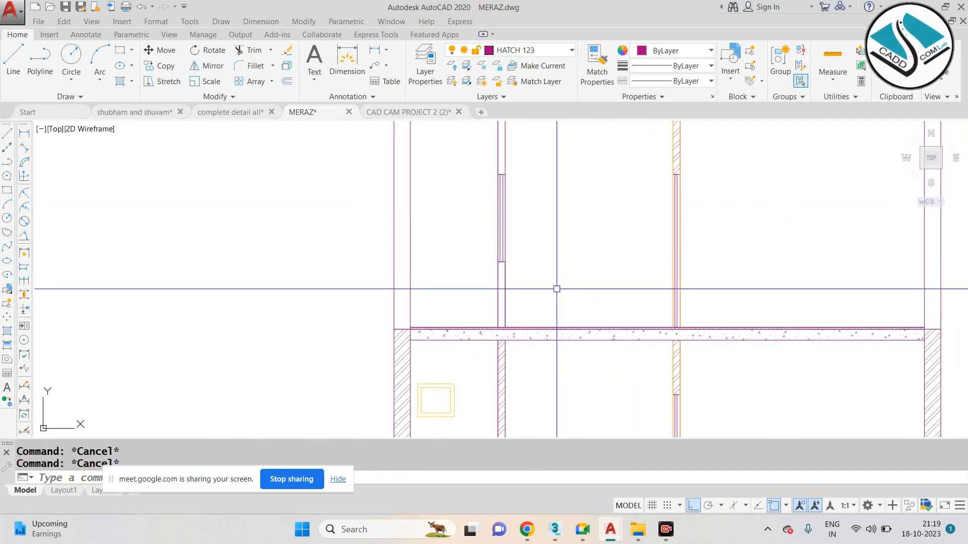
scroll(550, 329, up, 4)
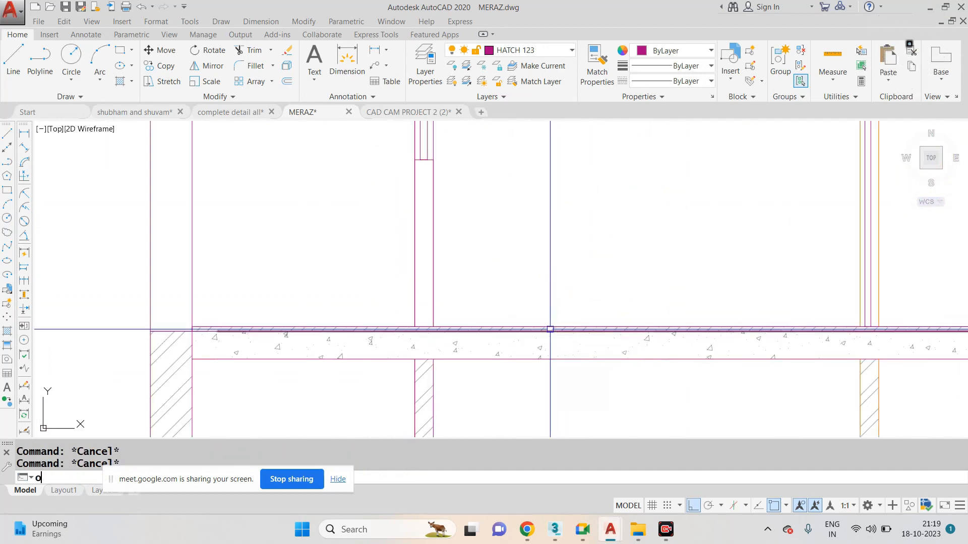
text(o)
key(Return)
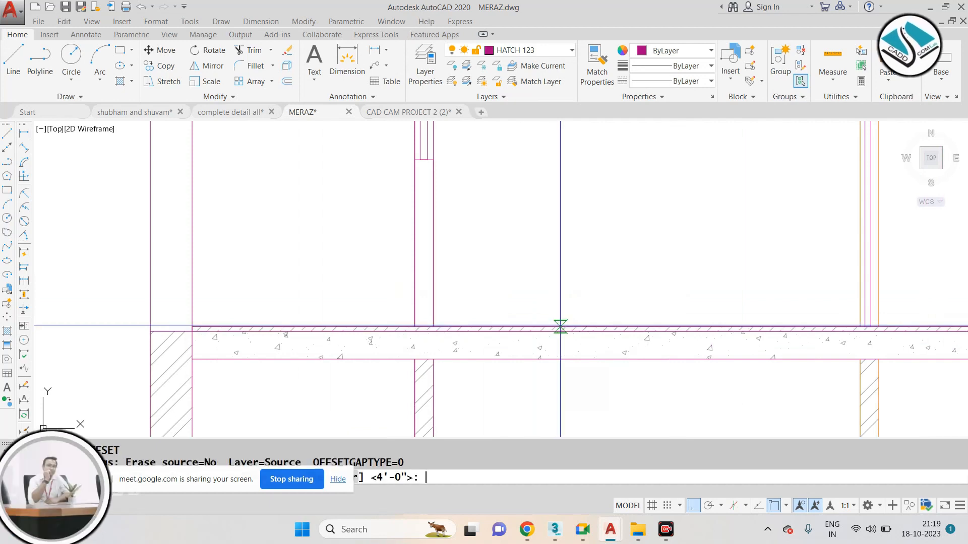
text(1')
key(Return)
click(560, 326)
click(561, 289)
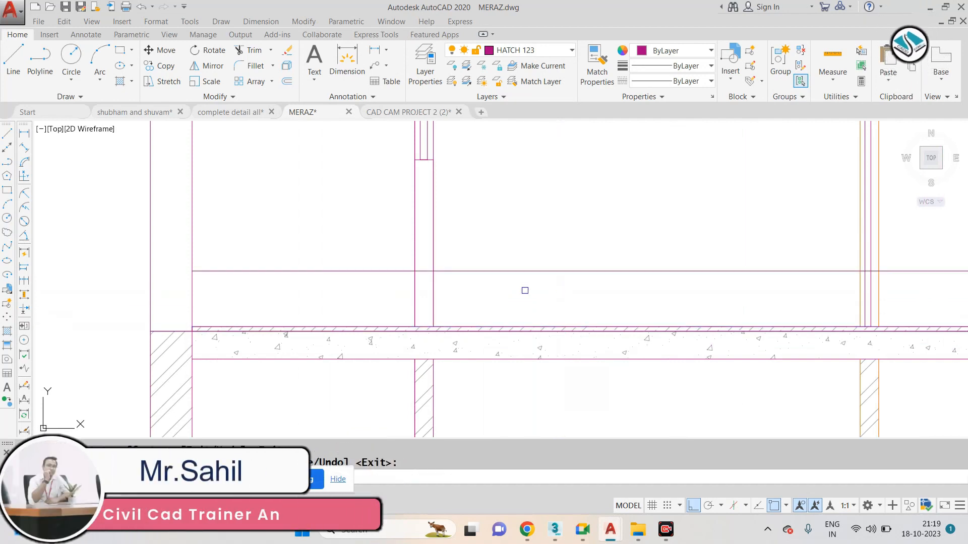
Offset the upper floor's finish line upward by 3' beside the left partition.
scroll(503, 288, down, 2)
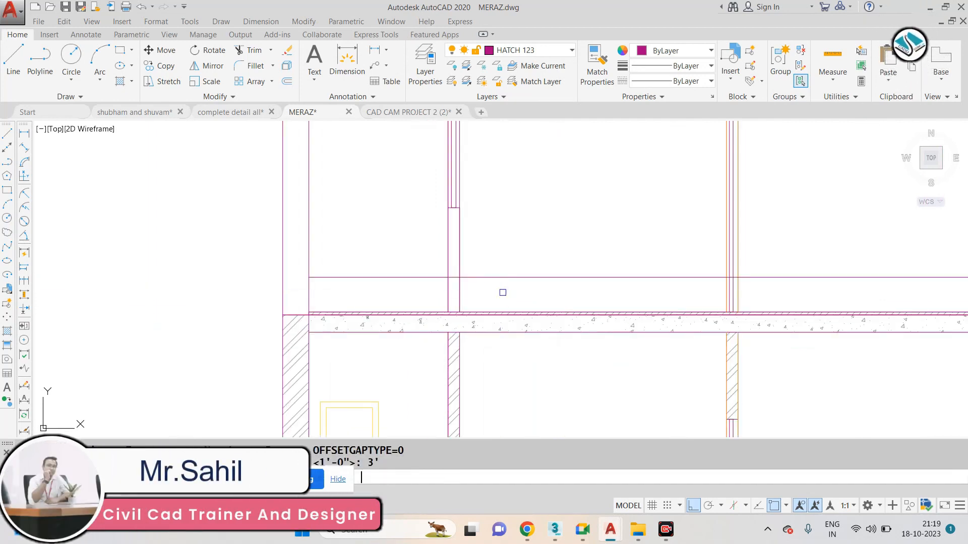
key(Return)
click(512, 326)
click(520, 257)
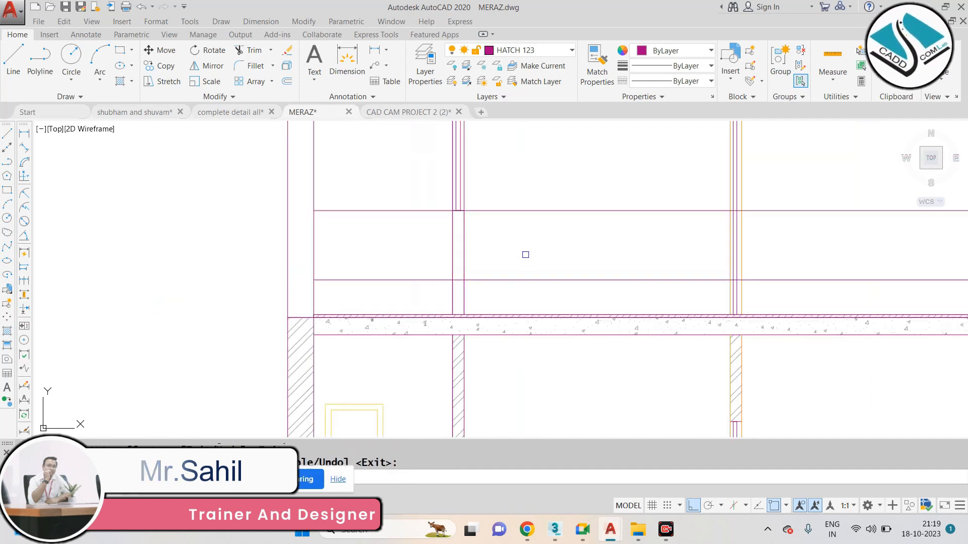
key(Escape)
key(Escape)
Offset the left partition's room-side face by 2" into the middle room.
text(o)
key(Return)
text(2)
key(Return)
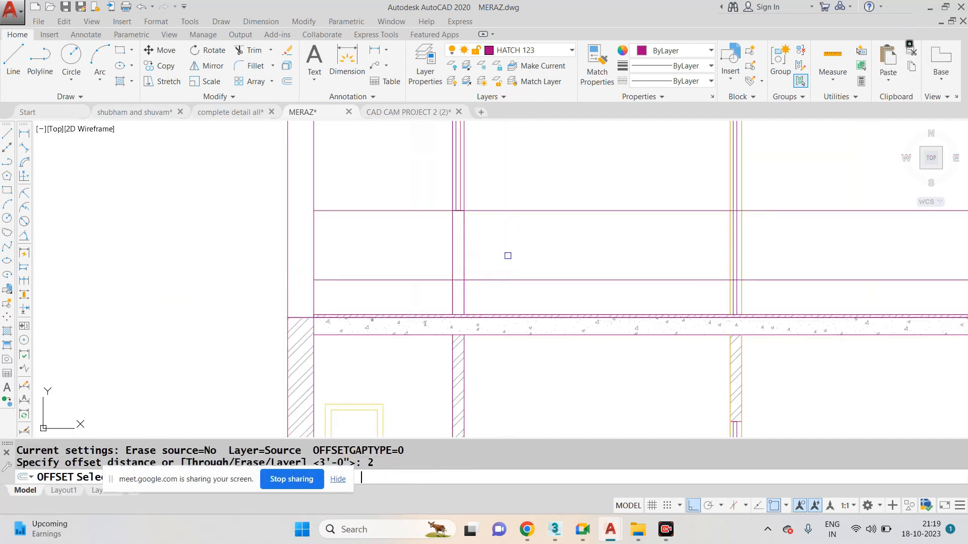
scroll(484, 246, up, 2)
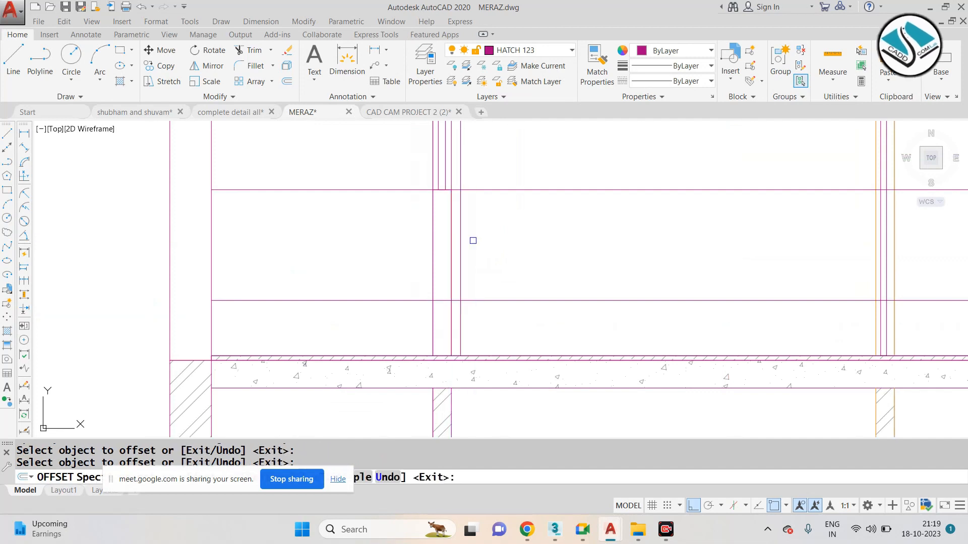
key(Escape)
Trim the 1', 3' and 2" offset lines into a thin upright panel against the partition, rising from the 1' line.
text(tr)
key(Return)
key(Return)
scroll(446, 182, up, 2)
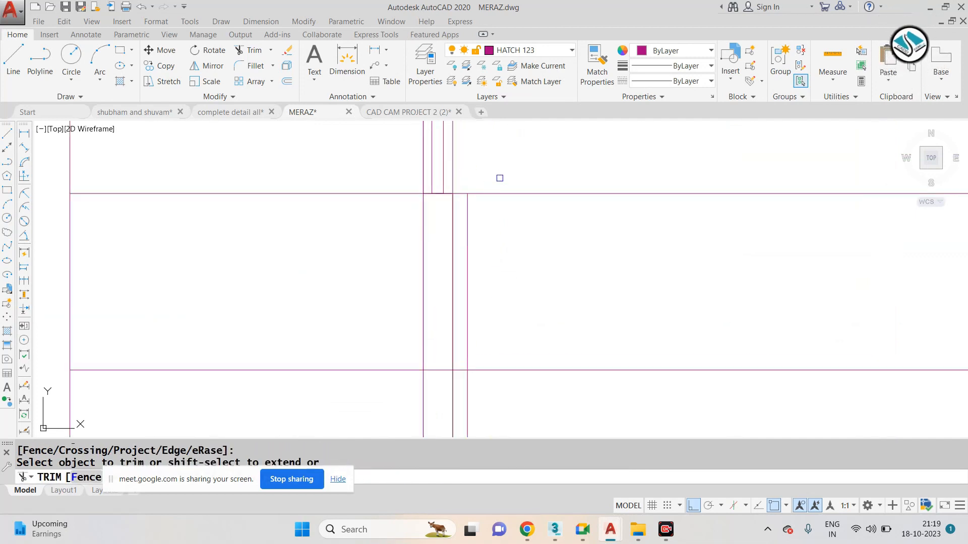
click(519, 181)
scroll(449, 191, up, 2)
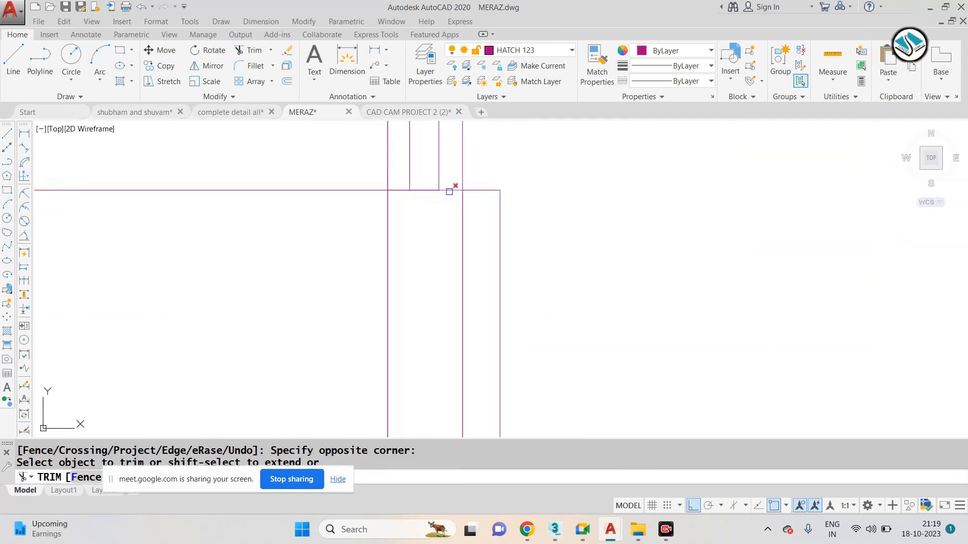
scroll(391, 179, down, 3)
click(351, 159)
click(308, 315)
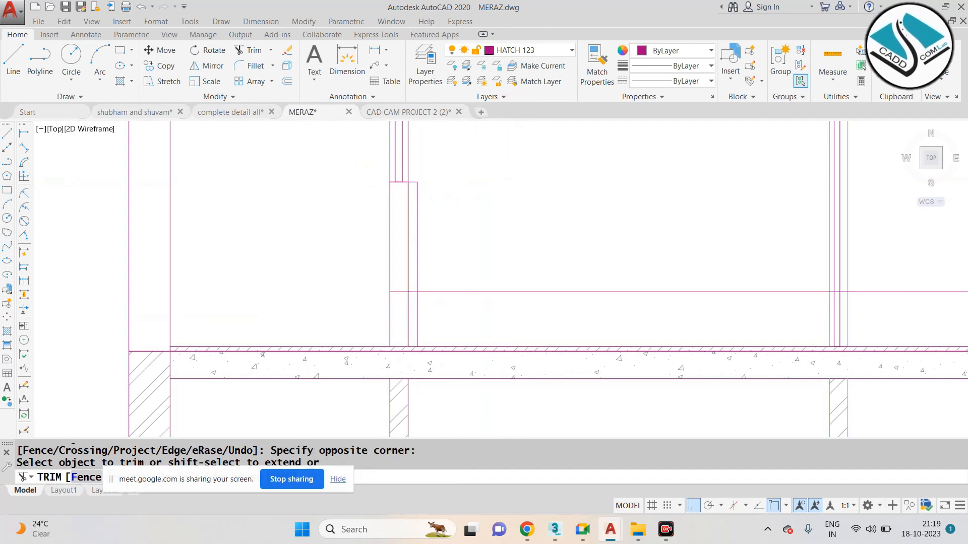
scroll(428, 307, up, 2)
scroll(375, 285, down, 3)
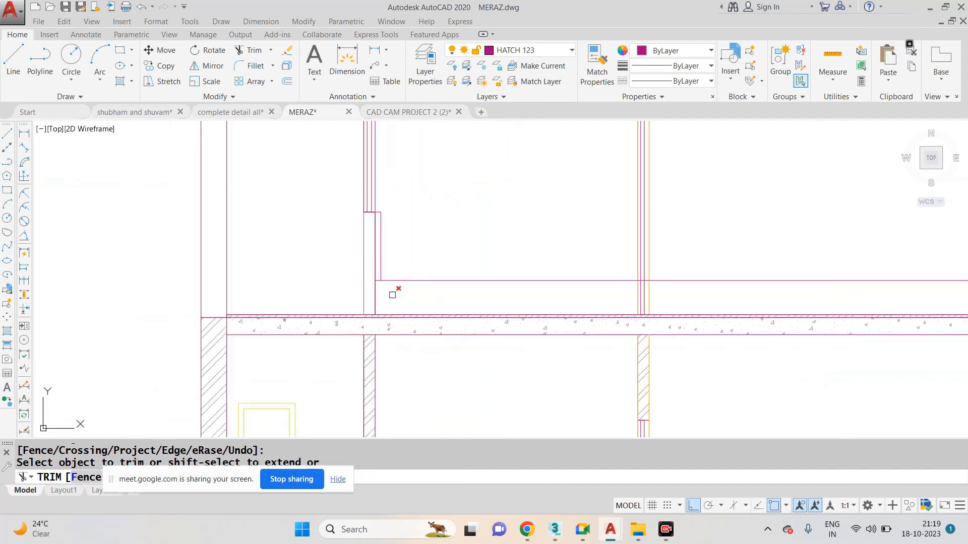
key(Escape)
Draw a 5' line from the partition along the 1' level, continuing vertically down to the floor finish.
text(l)
key(Return)
scroll(373, 290, up, 2)
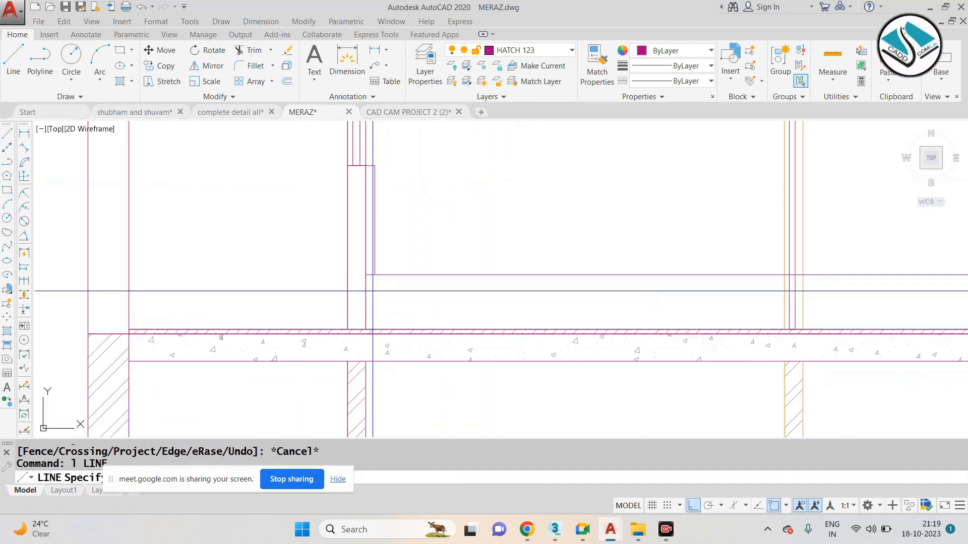
click(366, 275)
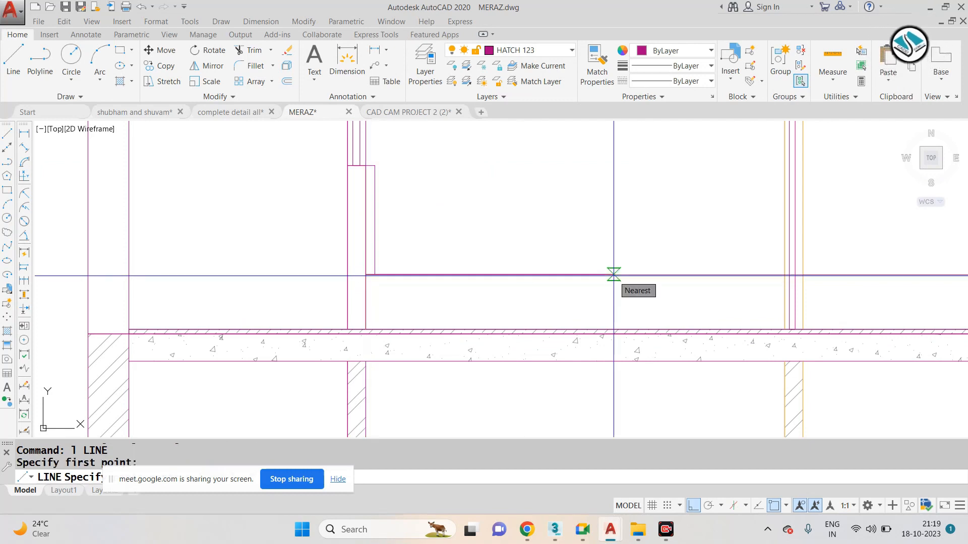
scroll(627, 299, up, 2)
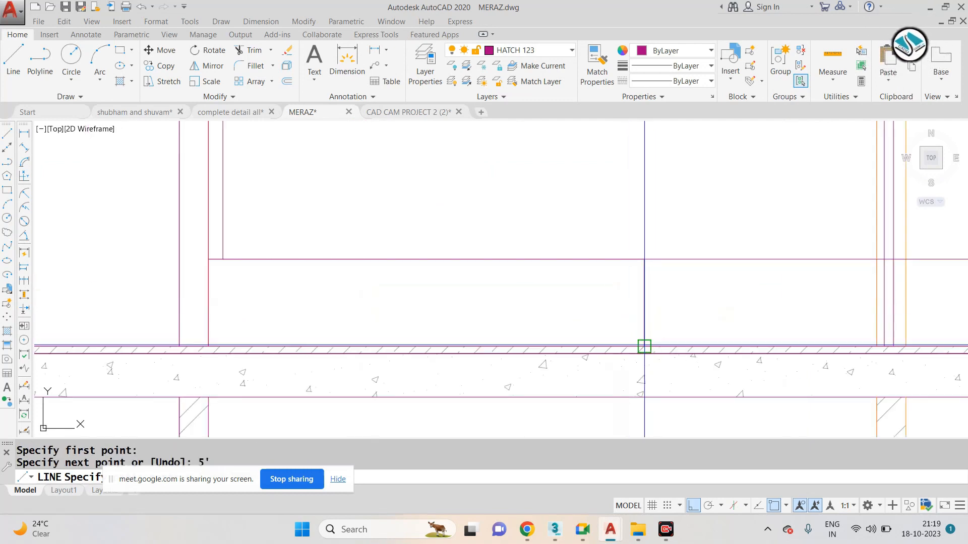
click(645, 346)
key(Escape)
Trim the 1' level line between the 5' outline's end and the door wall.
text(tr)
key(Return)
key(Return)
click(756, 259)
click(734, 282)
key(Escape)
Erase the leftover 1' level line beyond the door wall in the right-hand room.
scroll(634, 264, down, 4)
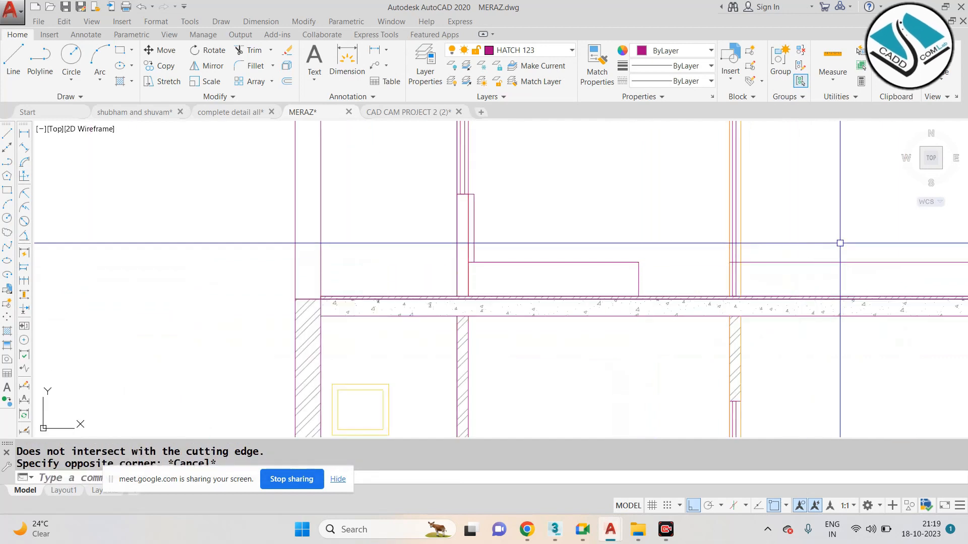
click(839, 243)
click(797, 274)
text(e)
key(Return)
key(Escape)
key(Escape)
Draw a rectangle at the partition end of the low 5' outline, spanning from its top to the floor.
scroll(485, 291, up, 4)
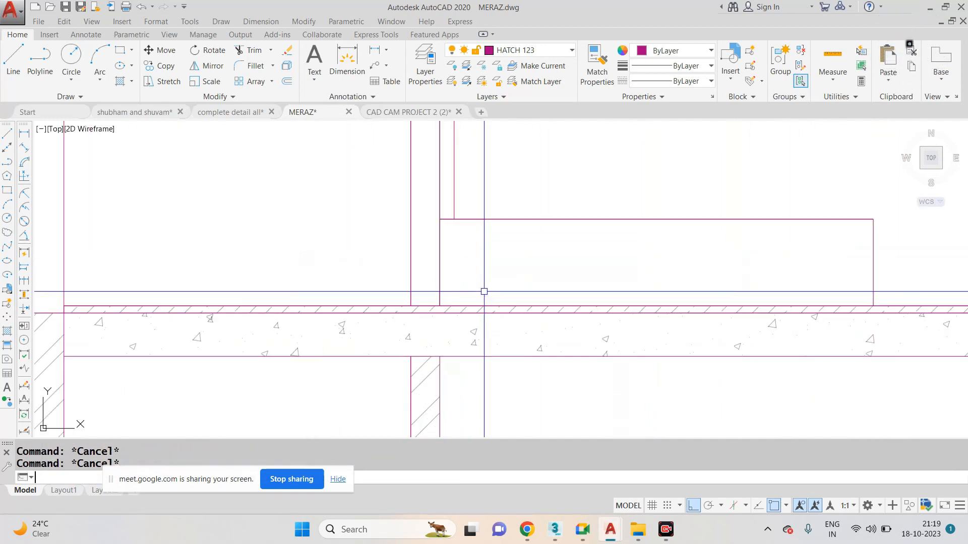
text(rec)
key(Return)
click(454, 220)
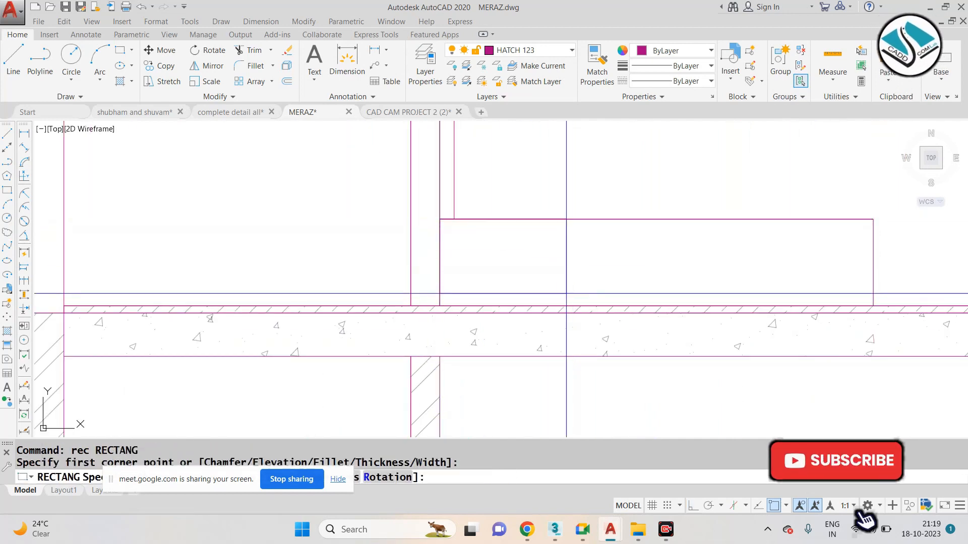
click(554, 305)
key(F8)
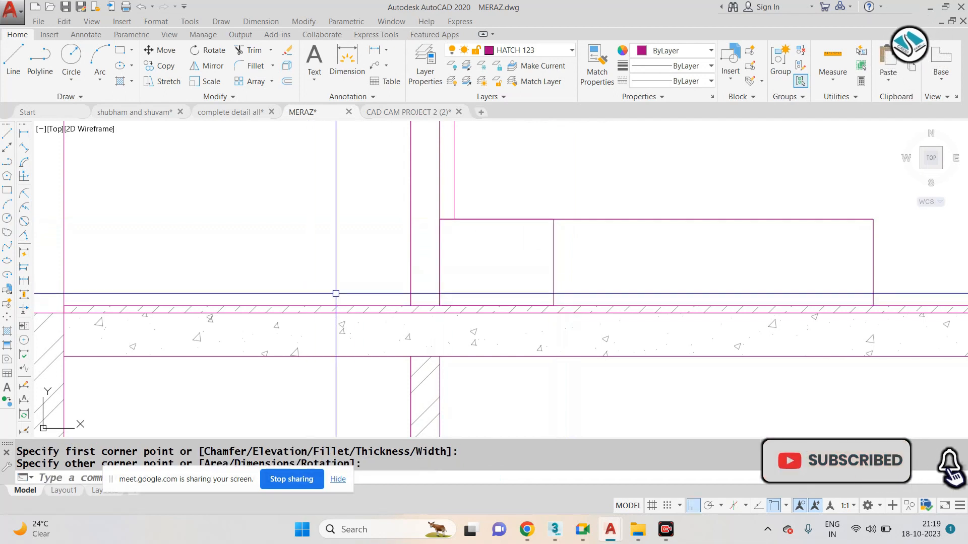
Offset the small rectangle beside the partition inward by 1.2".
text(o)
key(Return)
text(1.2)
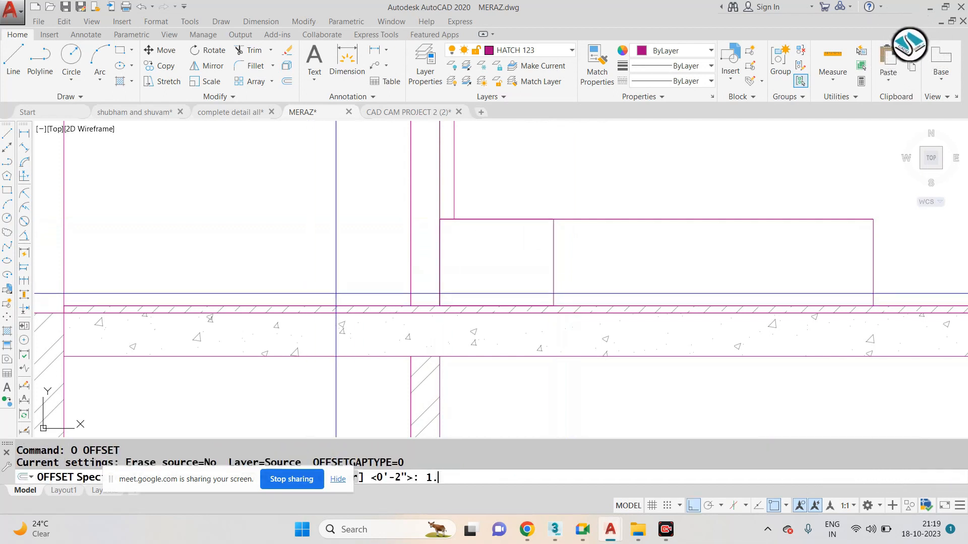
key(Return)
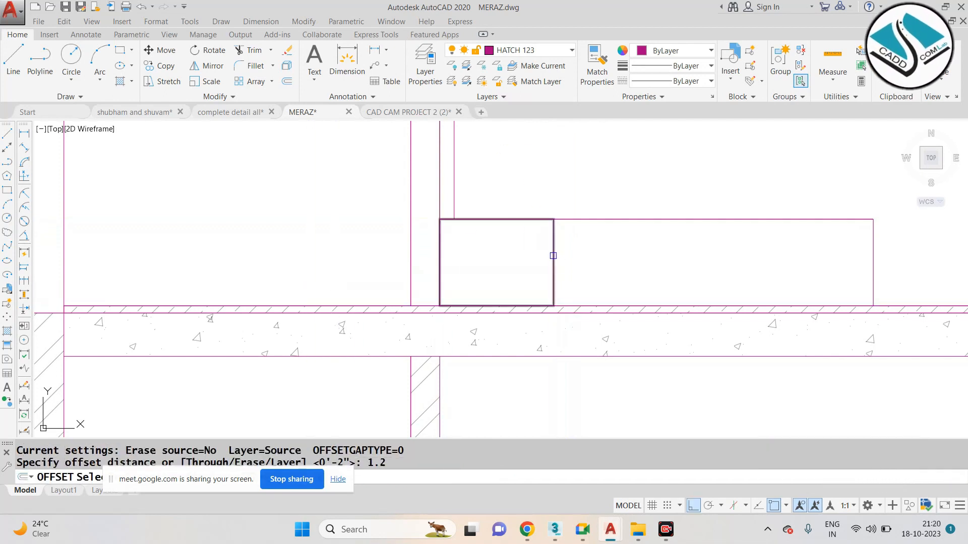
click(553, 255)
click(522, 255)
key(Escape)
key(Escape)
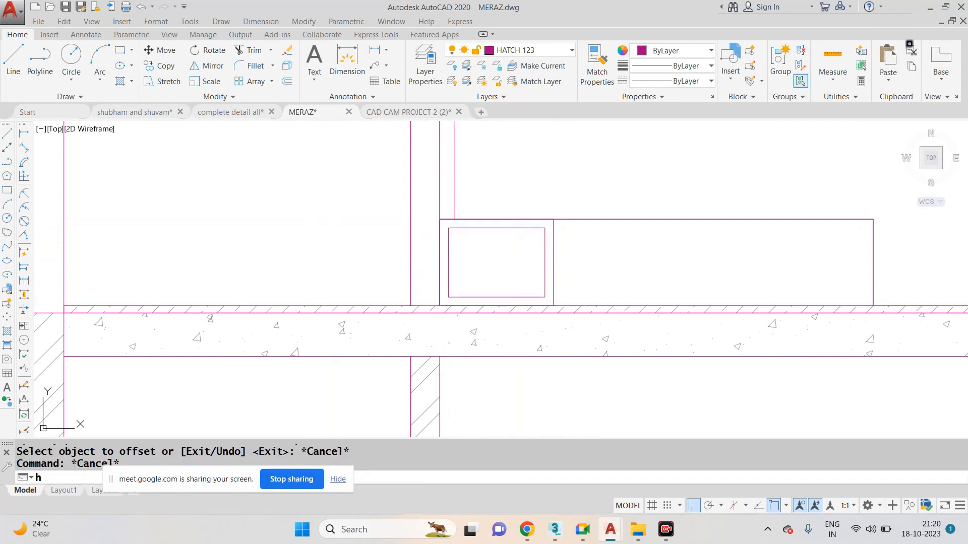
Hatch the frame between the two small rectangles with the ANSI32 pattern at a scale of 0.02.
text(h)
key(Return)
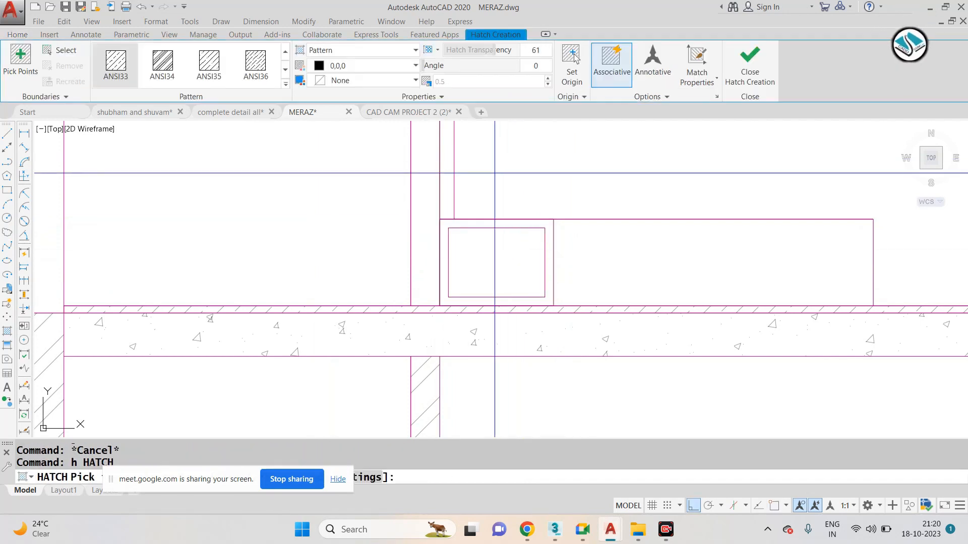
click(286, 85)
scroll(261, 132, up, 2)
click(257, 62)
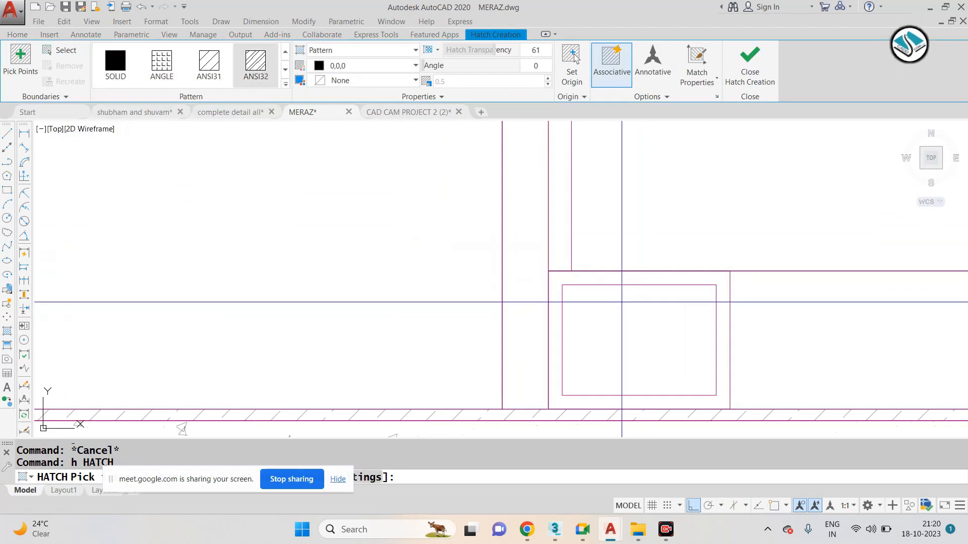
click(641, 278)
scroll(601, 275, down, 2)
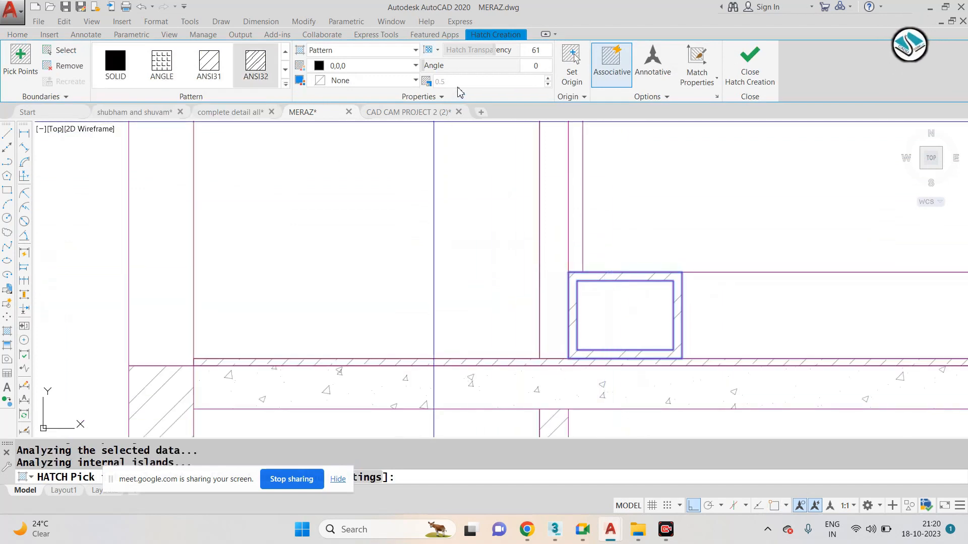
text(0.02)
key(Return)
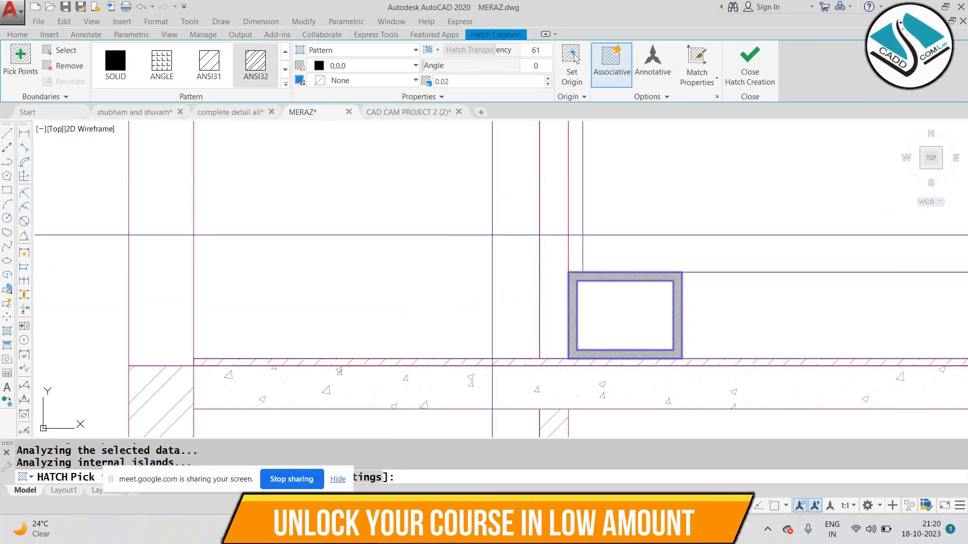
Set the pattern scale of the hatch between the two small rectangles to 0.06 and finish it.
click(460, 81)
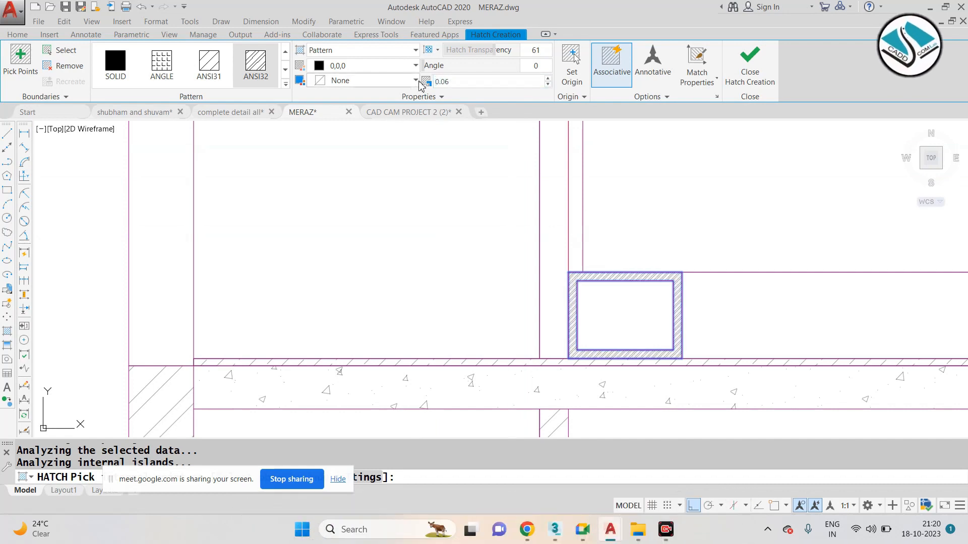
key(Return)
scroll(481, 173, down, 4)
key(Escape)
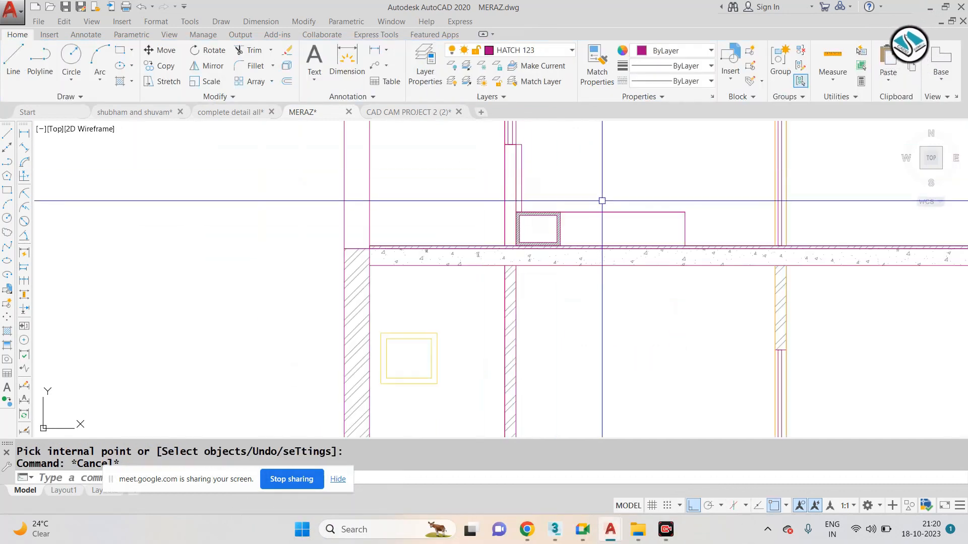
Hatch the upper floor's outer walls and the partition wall below and above its window with ANSI32 at scale 0.06.
middle_drag(498, 211, 458, 262)
text(h)
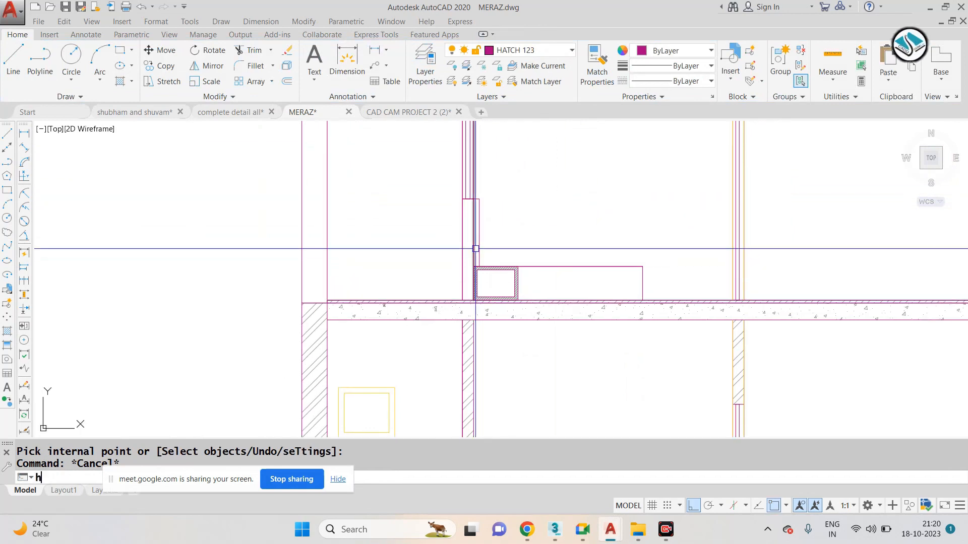
key(Return)
scroll(473, 234, up, 2)
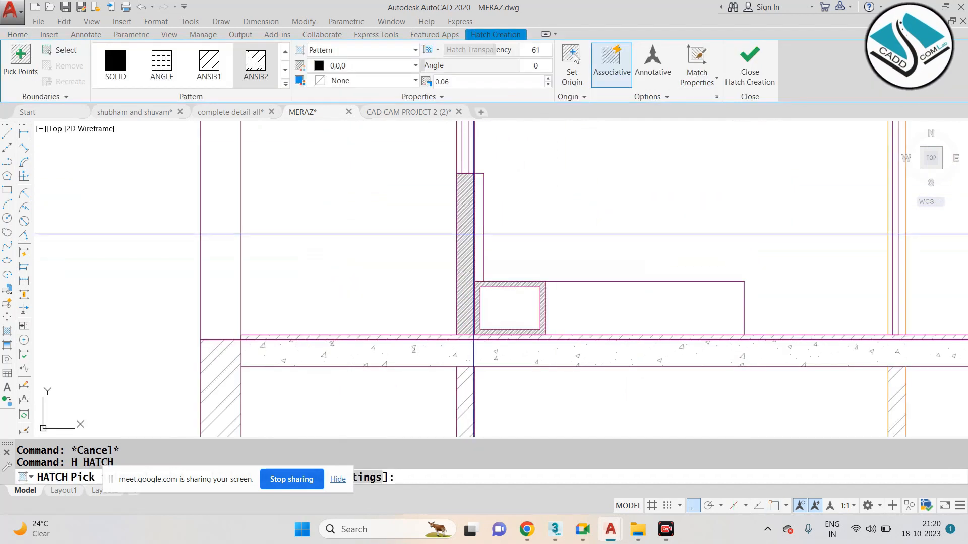
click(463, 244)
scroll(462, 244, down, 2)
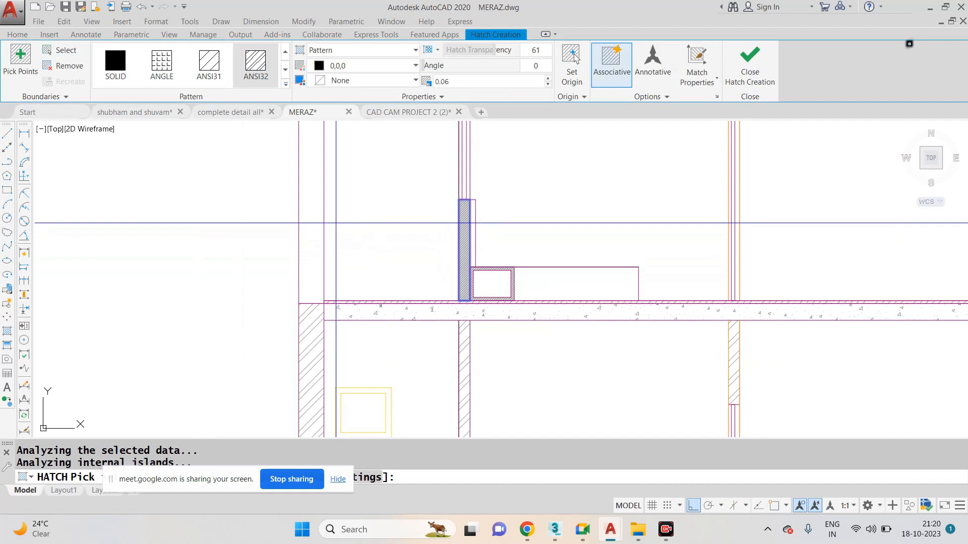
click(319, 236)
scroll(329, 237, down, 2)
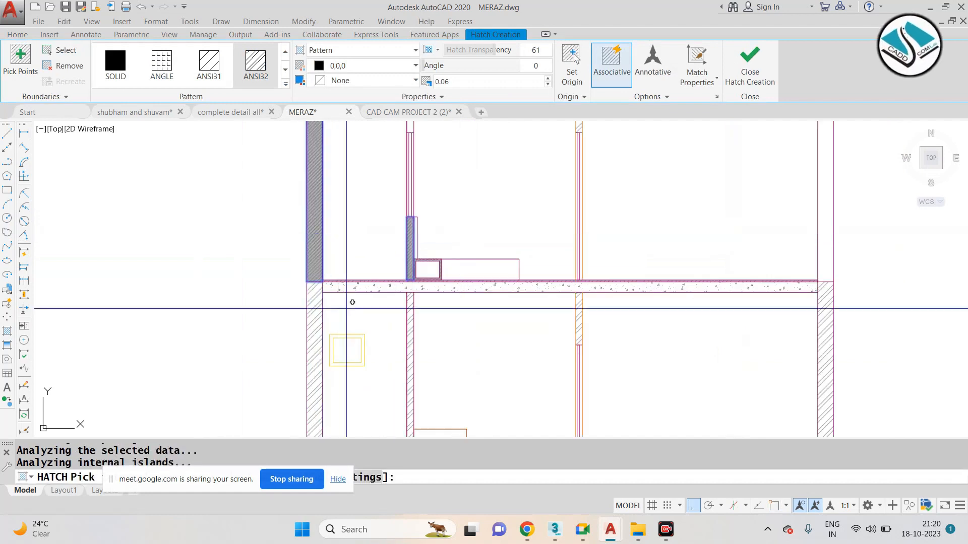
middle_drag(352, 302, 307, 302)
click(334, 216)
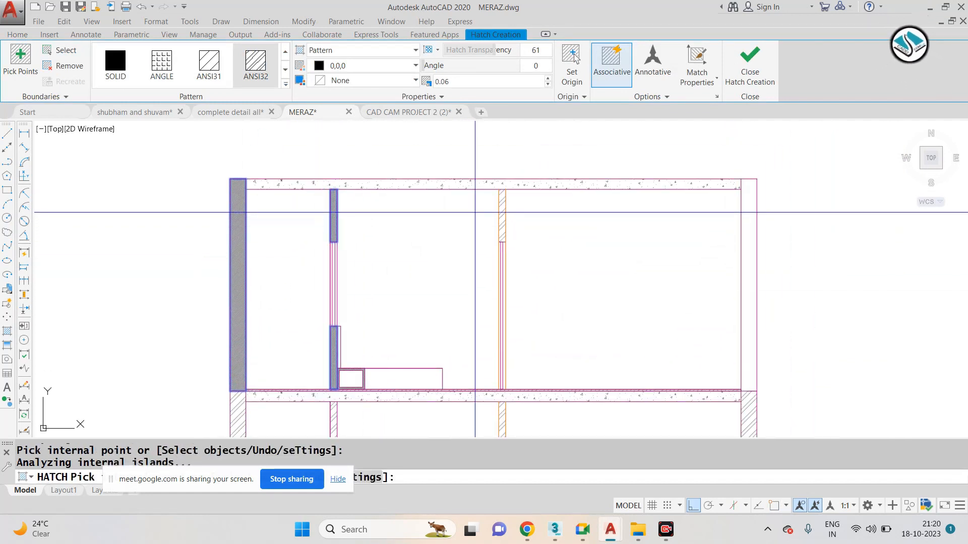
click(748, 271)
key(Return)
Match the new upper-floor wall hatch to the properties of the lower floor's outer wall hatch.
text(ma)
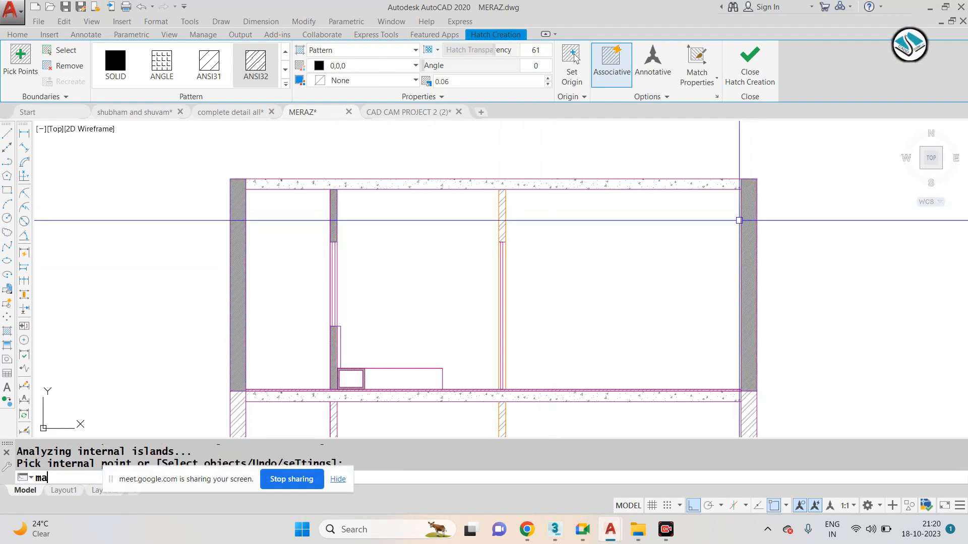
key(Return)
click(750, 414)
click(749, 364)
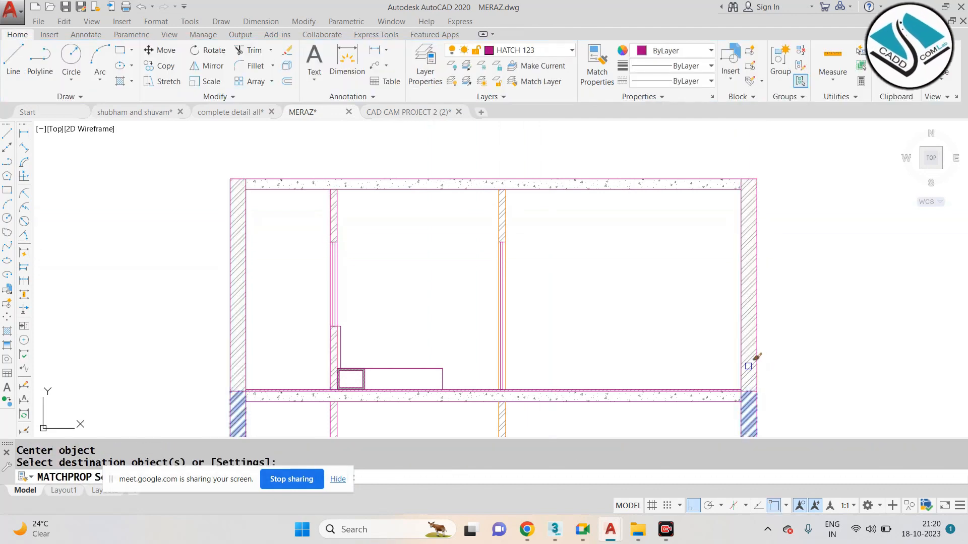
key(Escape)
scroll(465, 205, down, 4)
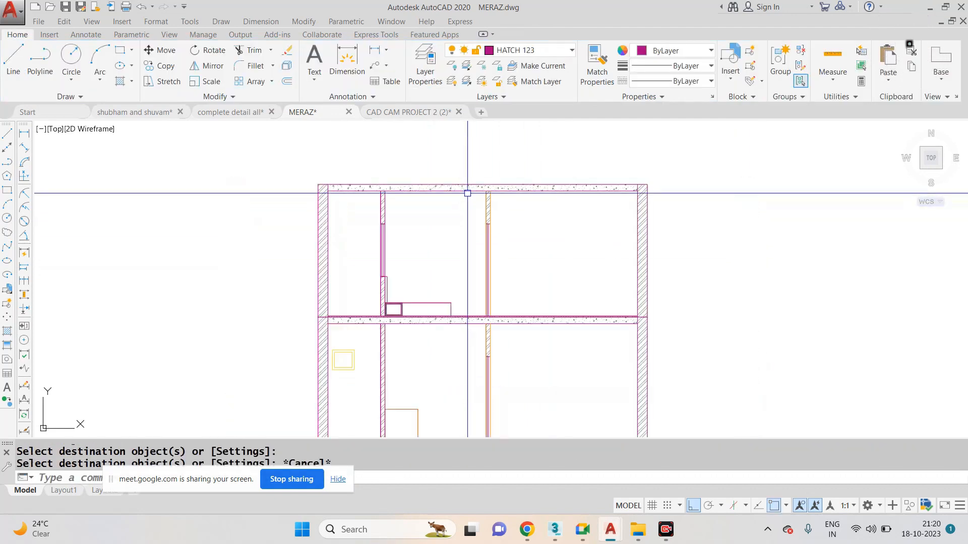
Review the two-storey section, then examine the labels, level marks and dimensions on the sections in the complete detail all drawing.
scroll(462, 224, down, 4)
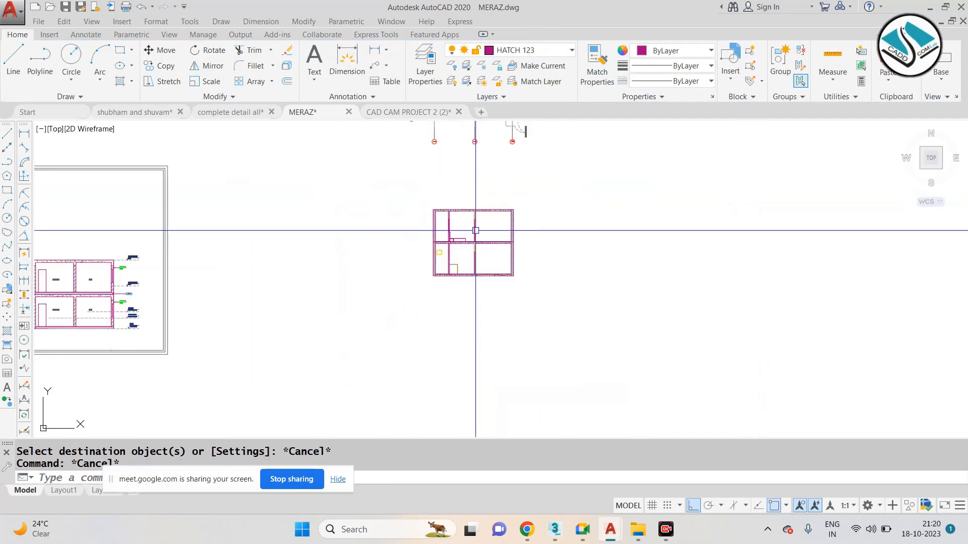
scroll(471, 227, up, 6)
scroll(467, 225, down, 2)
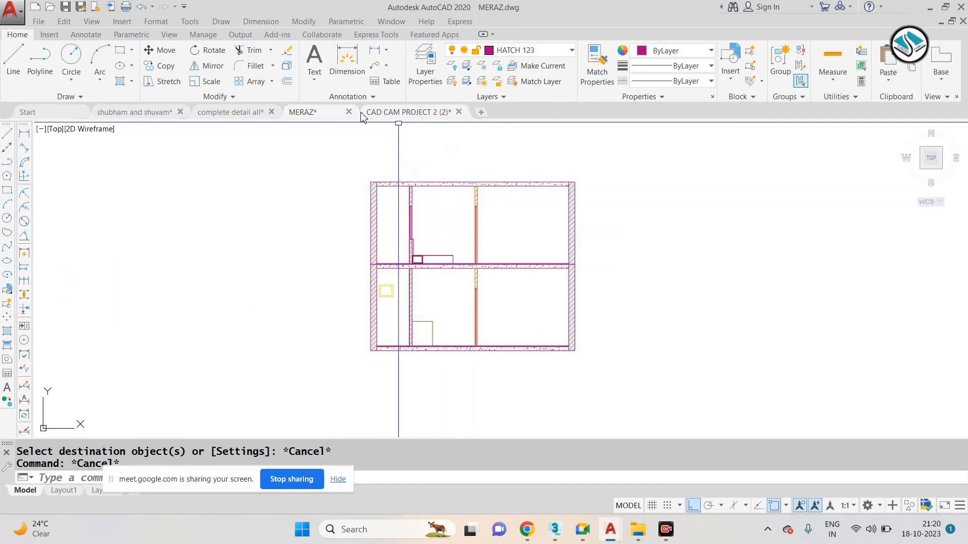
click(240, 114)
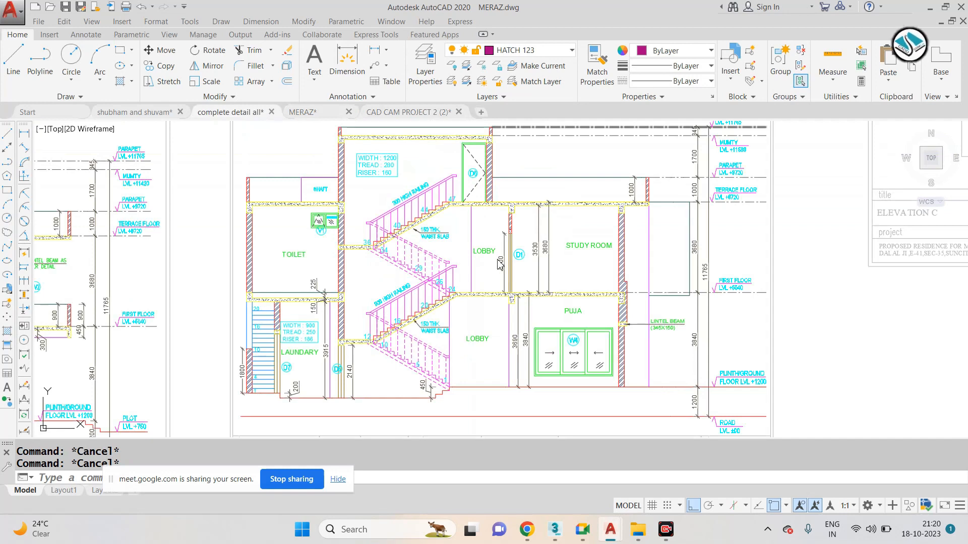
scroll(656, 283, up, 2)
scroll(683, 291, up, 3)
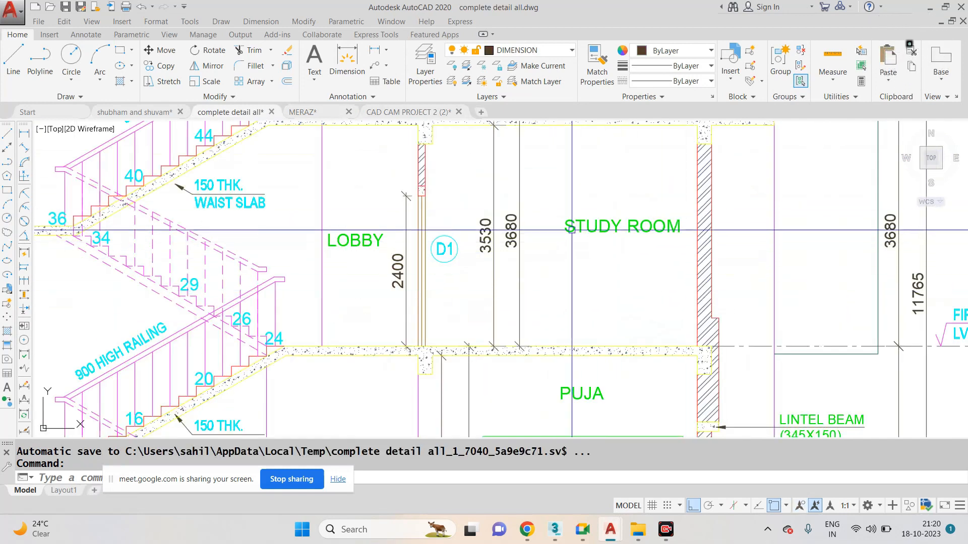
scroll(571, 229, down, 3)
scroll(554, 294, up, 3)
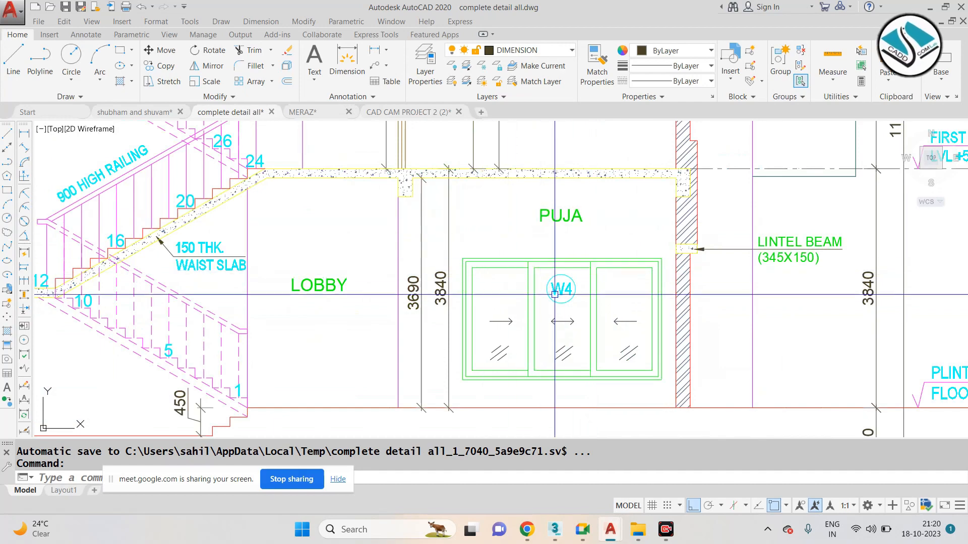
scroll(561, 289, down, 4)
scroll(393, 188, up, 7)
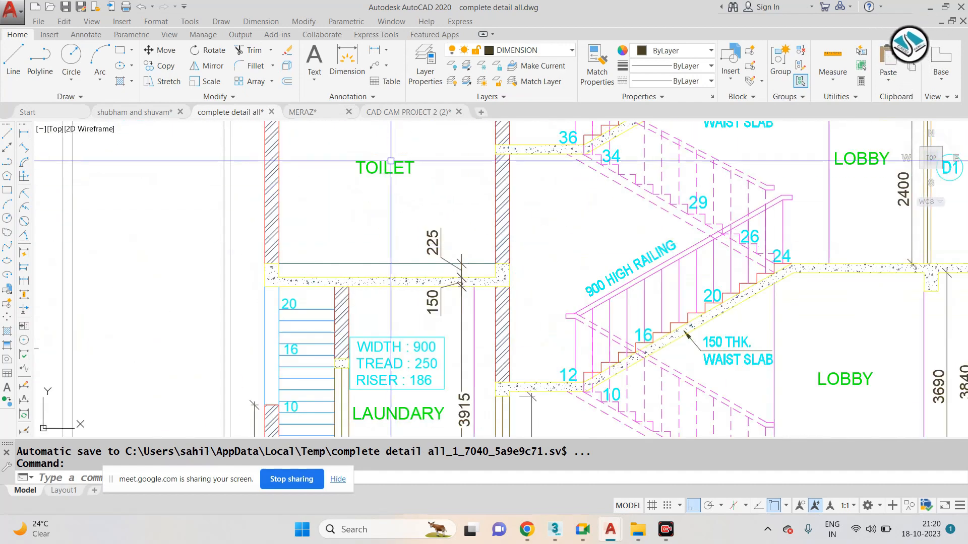
scroll(429, 205, down, 1)
scroll(430, 205, down, 6)
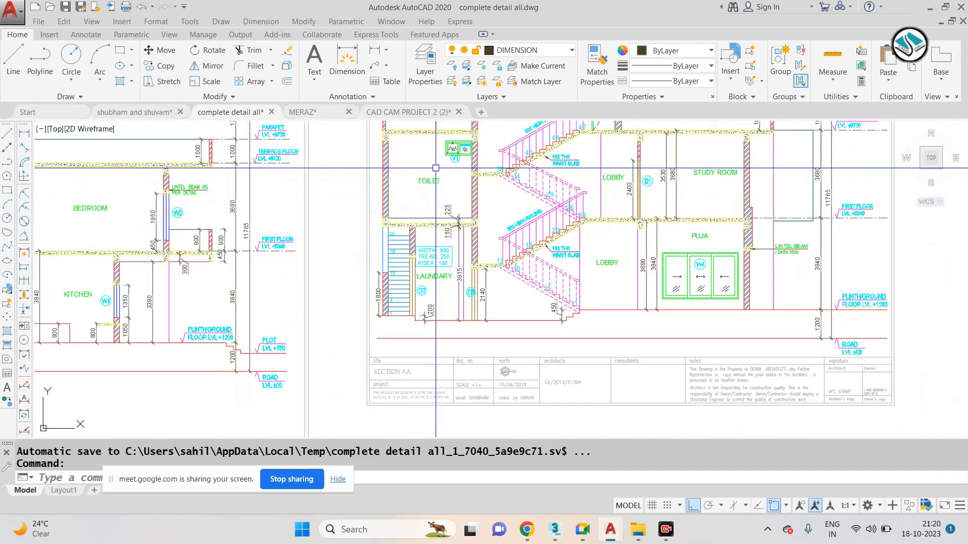
middle_drag(439, 168, 429, 189)
middle_drag(499, 210, 725, 185)
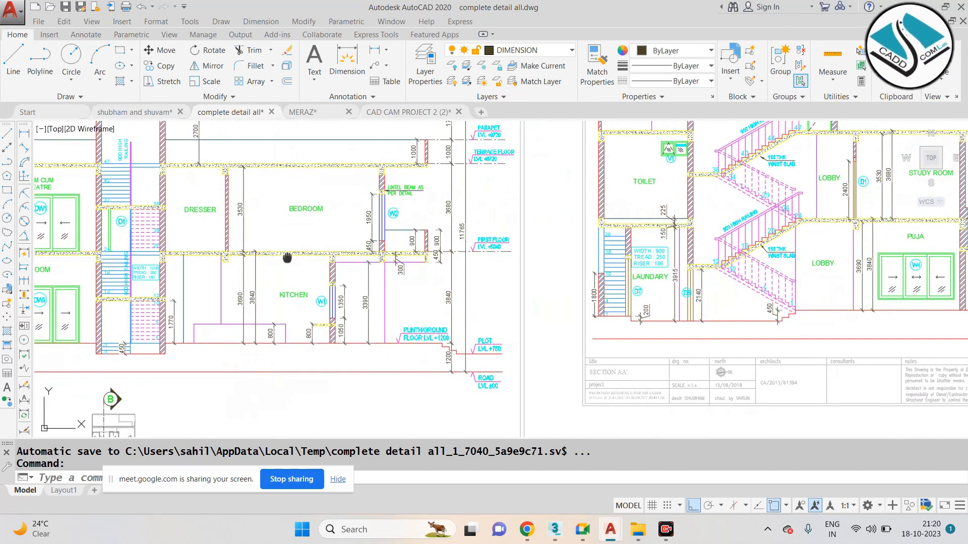
middle_drag(288, 259, 479, 222)
scroll(433, 269, up, 5)
scroll(433, 270, up, 2)
mouse_move(501, 310)
middle_down()
mouse_move(573, 251)
mouse_move(586, 252)
middle_up()
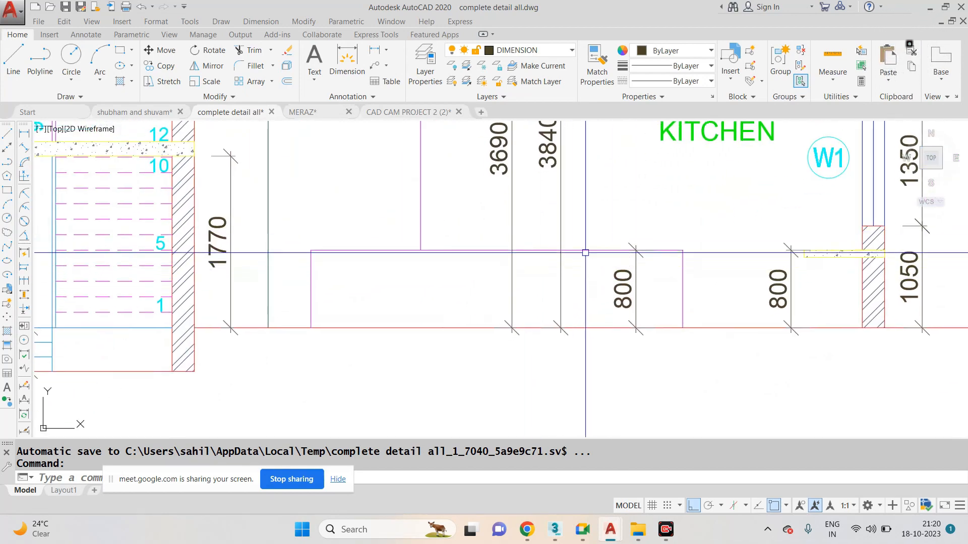
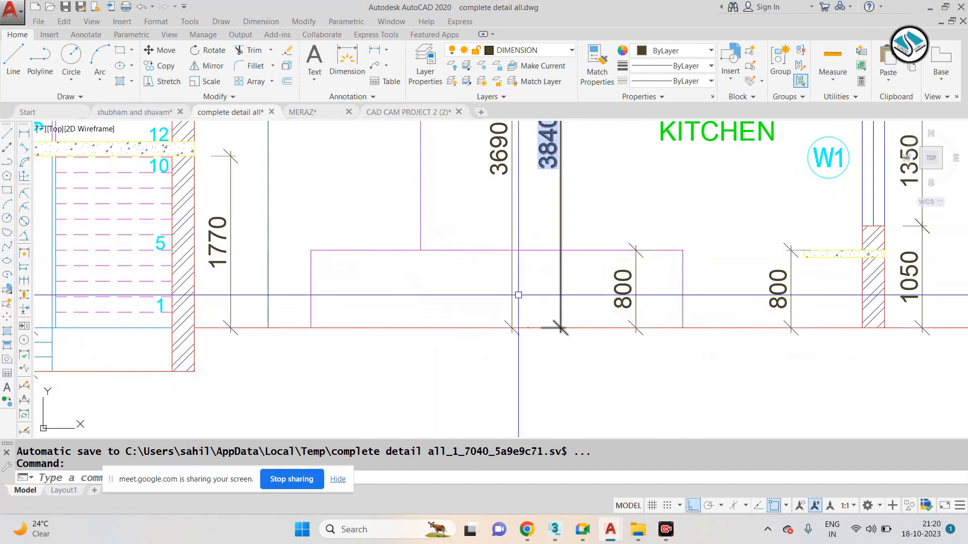
scroll(624, 287, down, 2)
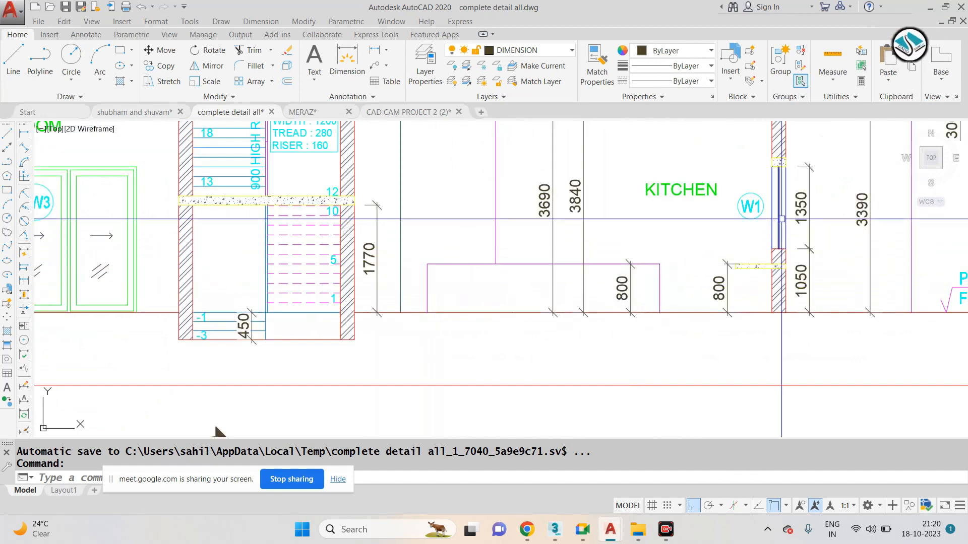
Copy the circled W1 window tag beside the kitchen window and paste it into the MERAZ drawing.
scroll(781, 219, up, 4)
scroll(734, 160, up, 2)
click(731, 145)
click(622, 272)
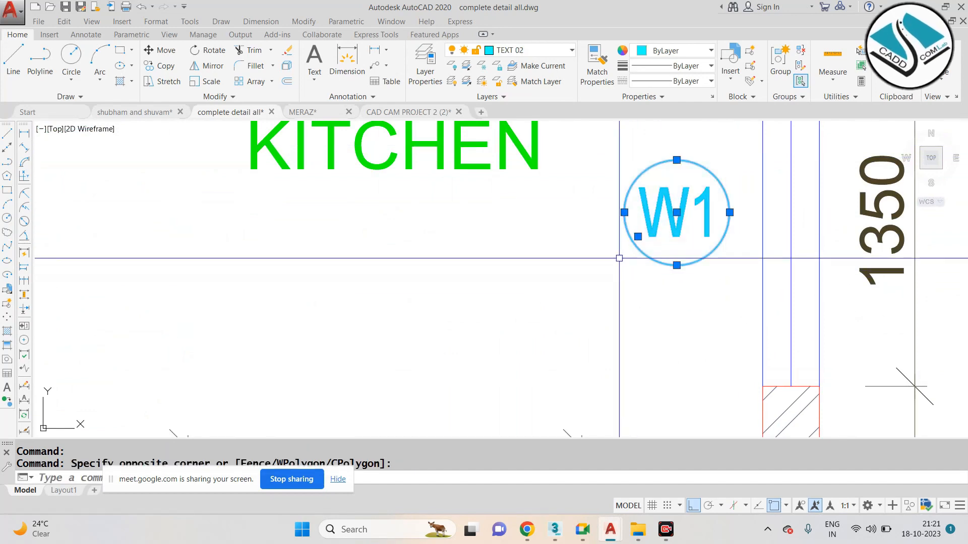
click(395, 113)
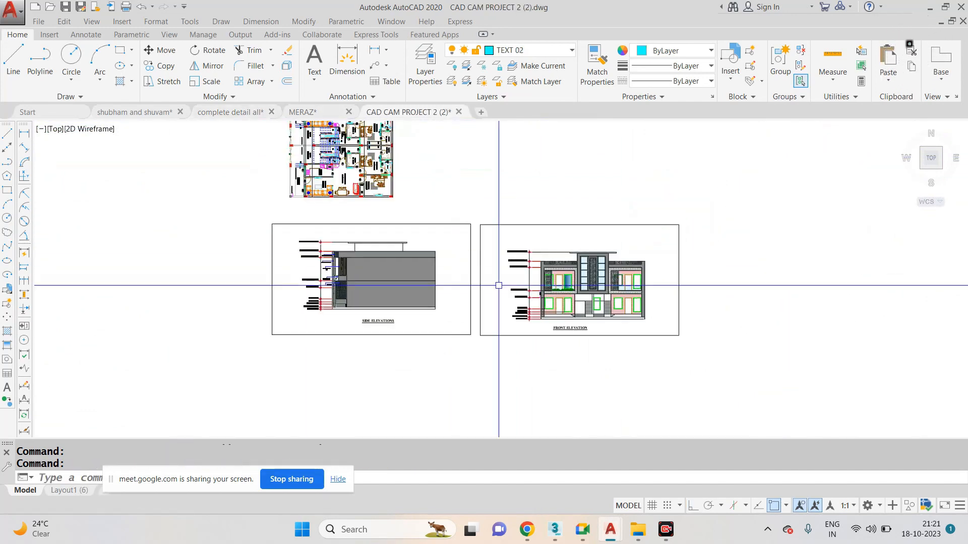
click(305, 112)
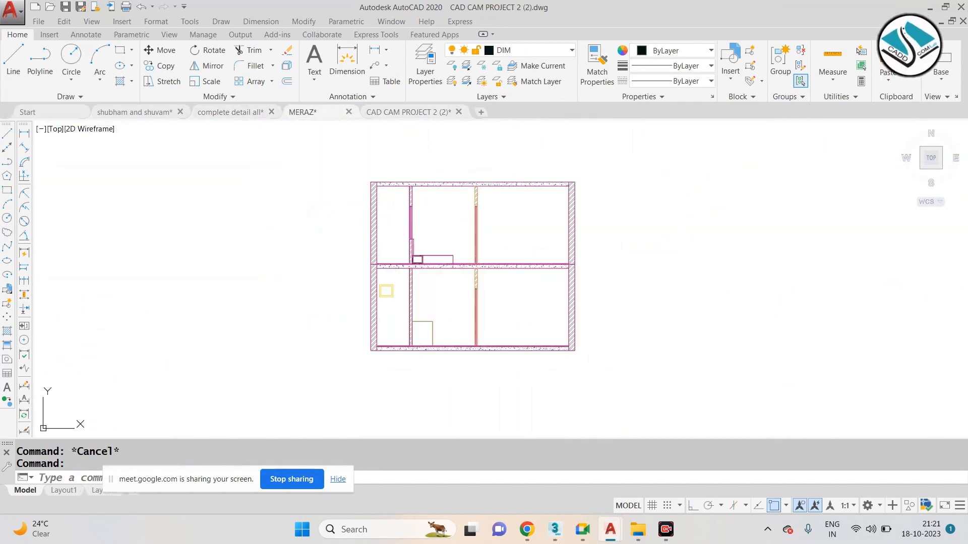
key(ctrl+v)
scroll(499, 328, up, 3)
scroll(478, 298, down, 3)
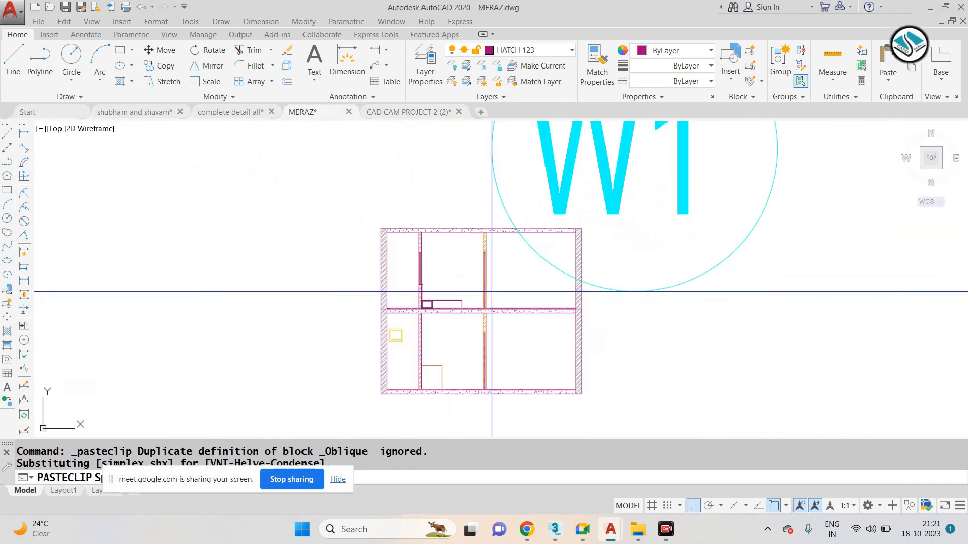
Scale the pasted W1 tag down to suit the section, using the lower-left corner of its text as base point.
click(904, 368)
click(723, 196)
text(sc)
key(space)
click(672, 270)
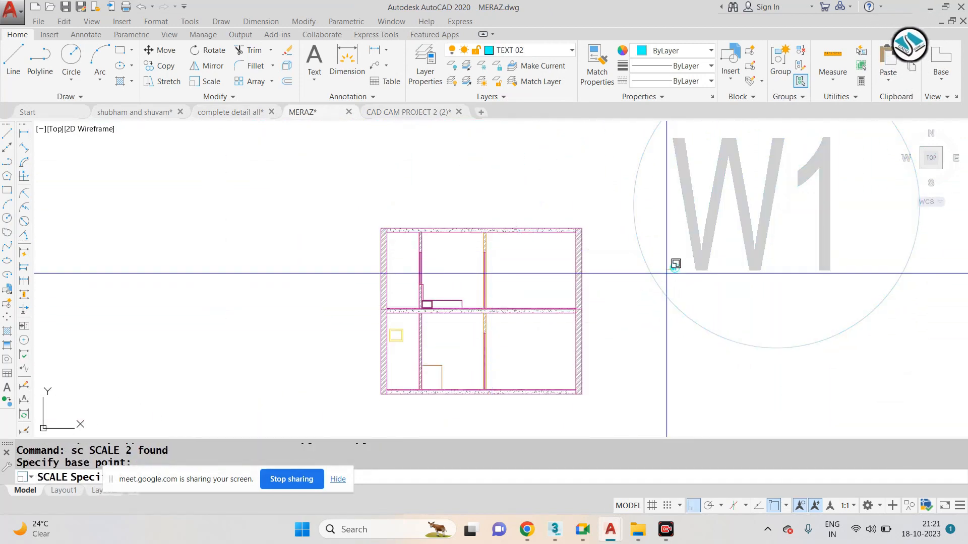
scroll(673, 277, up, 6)
click(681, 271)
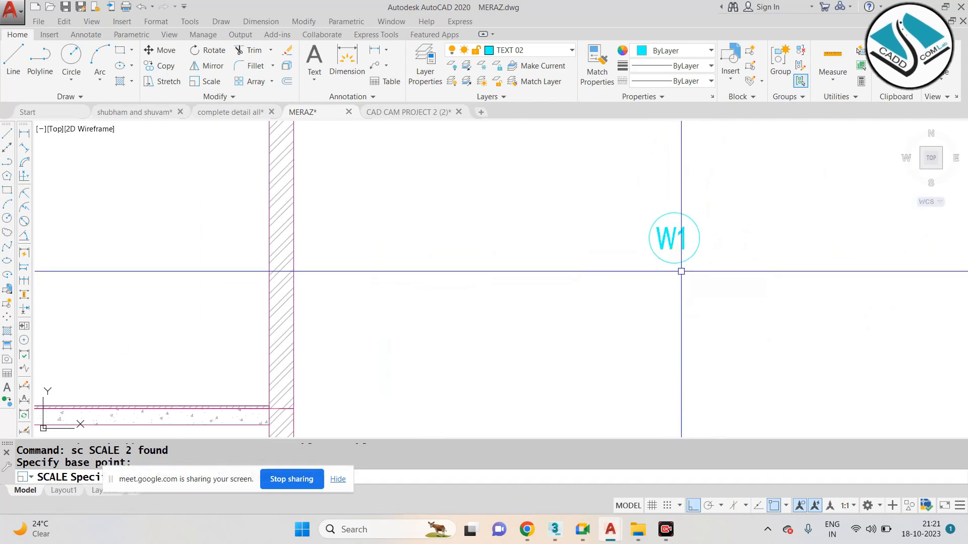
Move the W1 tag into the upper floor's right-hand room, just beside the door.
click(731, 190)
click(639, 285)
text(m)
key(space)
click(660, 251)
scroll(532, 258, down, 5)
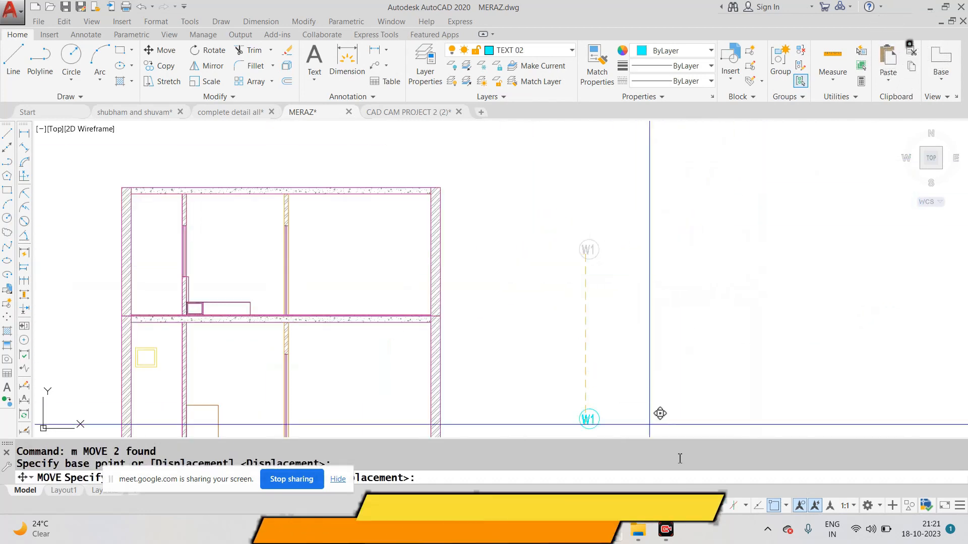
scroll(310, 278, up, 5)
scroll(488, 313, down, 5)
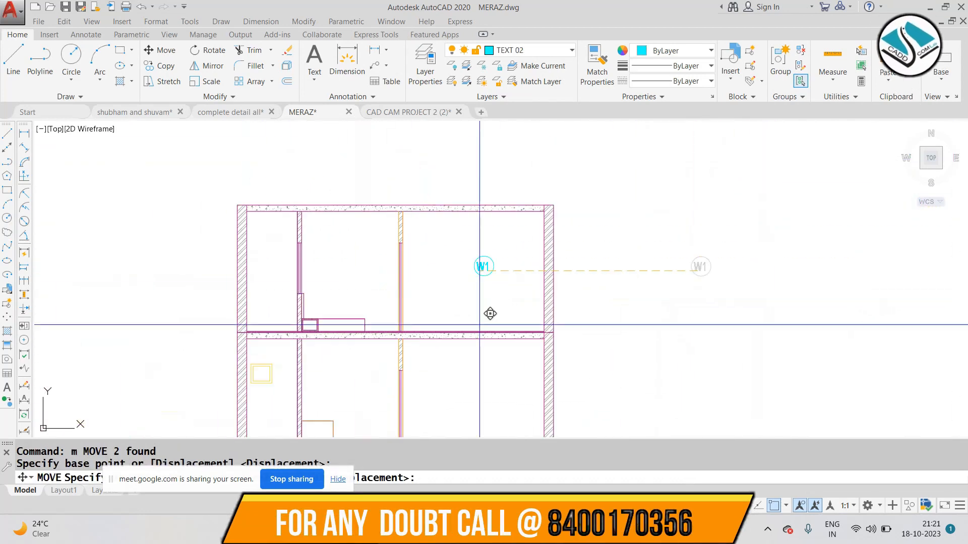
key(F8)
scroll(405, 303, up, 4)
click(426, 294)
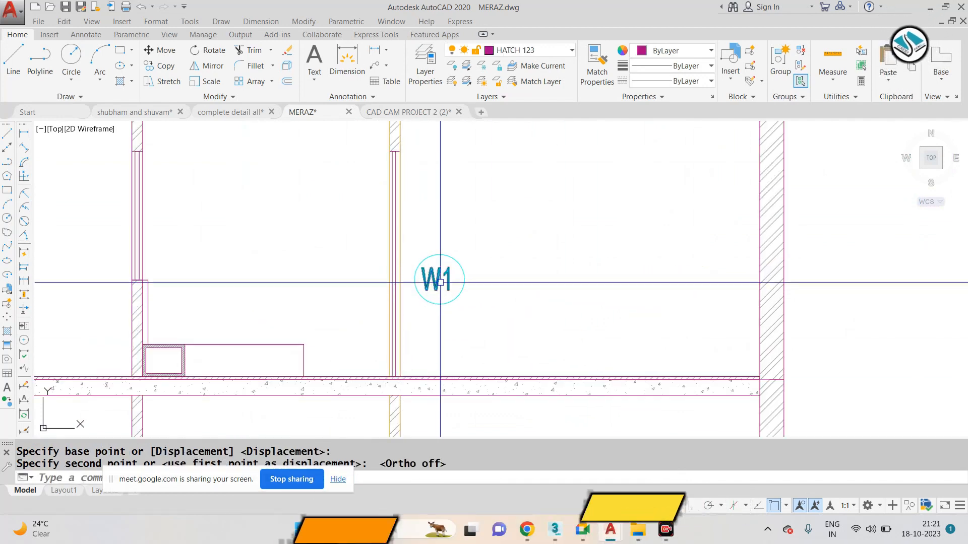
key(Escape)
Erase the tag's circle and draw a new, slightly smaller circle around the W1 text.
scroll(442, 280, up, 4)
click(483, 240)
text(e)
key(space)
text(c)
key(space)
click(421, 279)
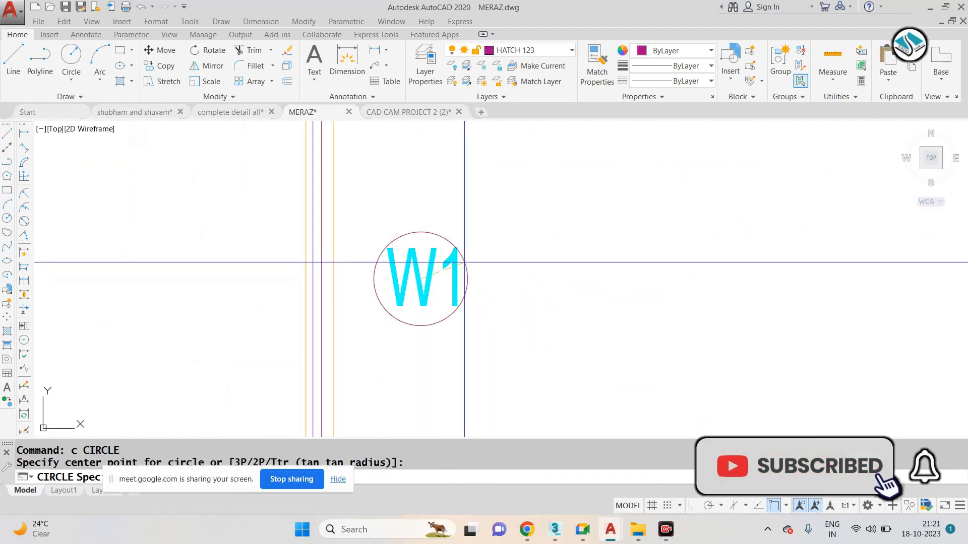
click(467, 253)
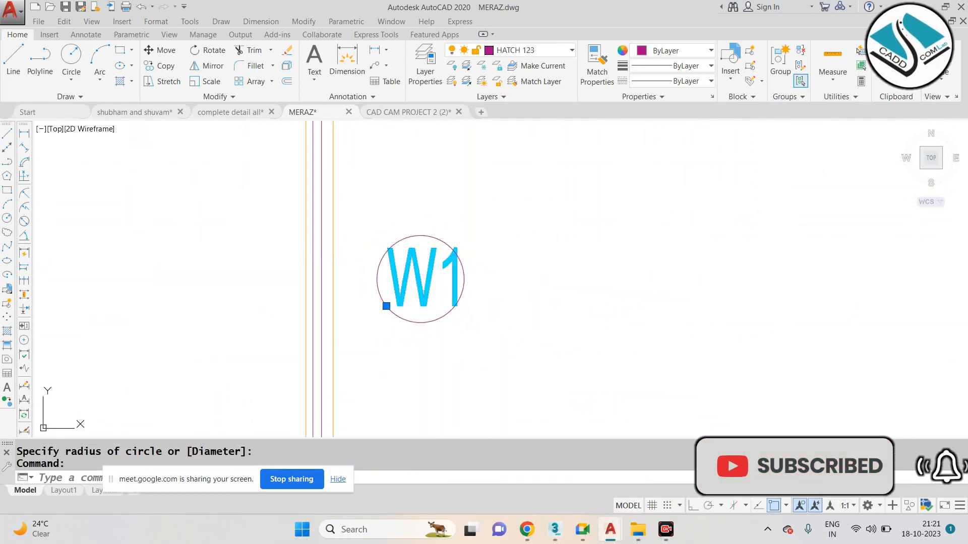
Change the text inside the tag circle to a capital D.
double_click(435, 256)
text(d)
key(Escape)
click(412, 271)
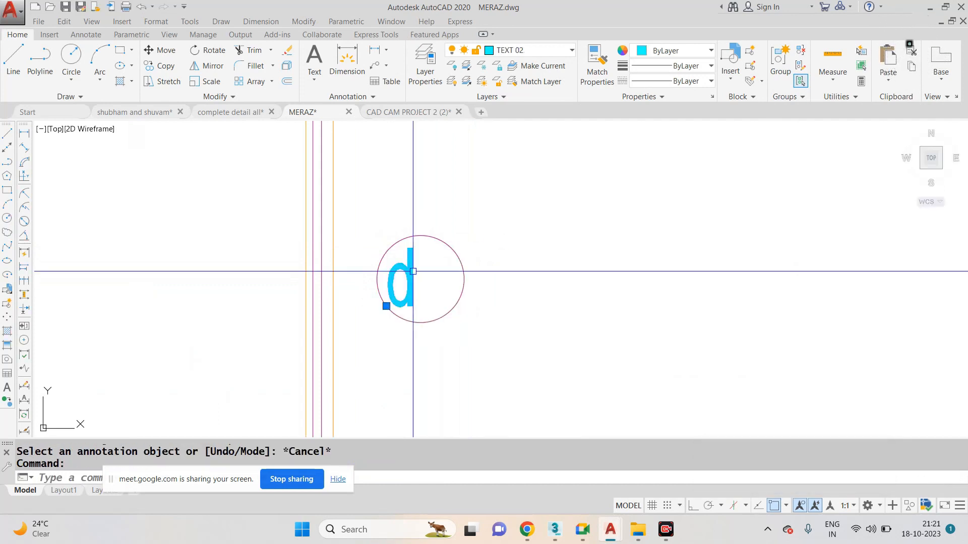
key(Caps_Lock)
text(D)
click(494, 242)
scroll(397, 271, up, 4)
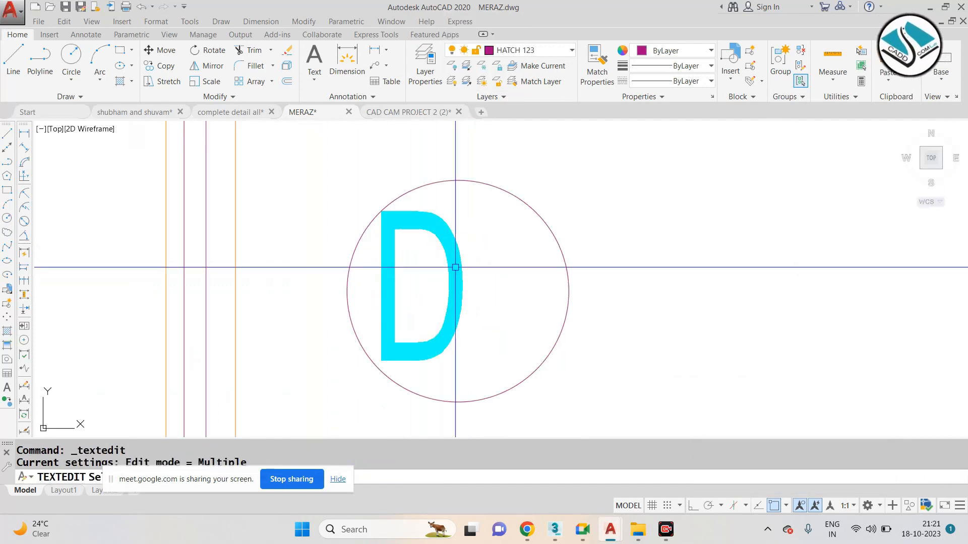
key(Escape)
Move the letter D to the centre of its tag circle.
click(502, 255)
click(422, 301)
text(M)
key(Return)
click(460, 278)
click(492, 273)
scroll(495, 276, down, 6)
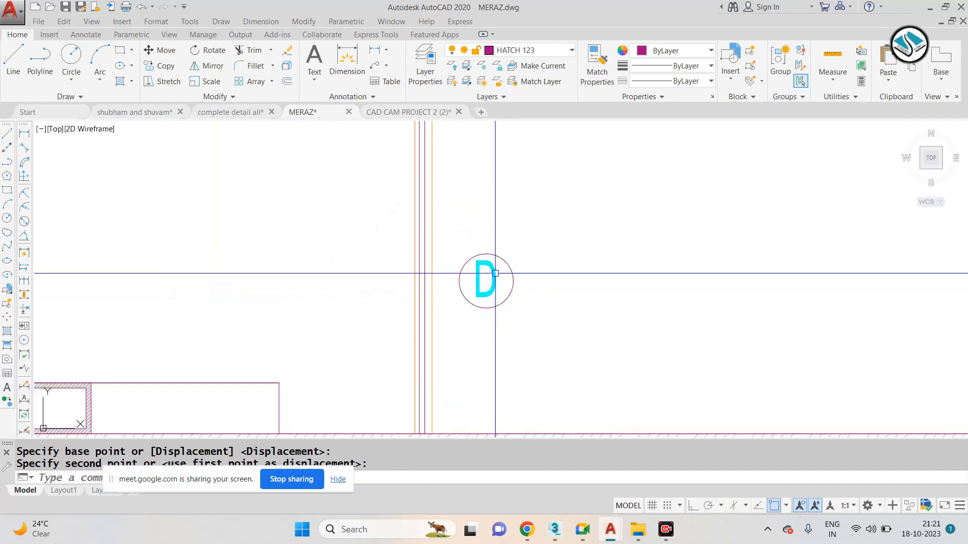
Recolour the letter D and its tag circle to orange (205,105,40).
click(607, 192)
click(455, 329)
click(689, 55)
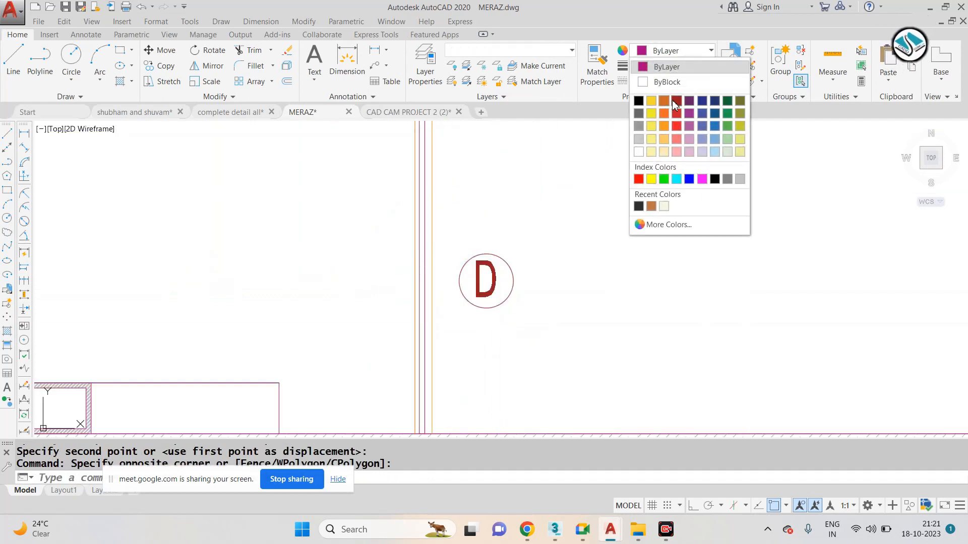
click(662, 100)
key(Escape)
Copy the D tag into the upper floor's middle room, just beside the window.
scroll(601, 148, down, 5)
scroll(605, 151, up, 5)
click(551, 189)
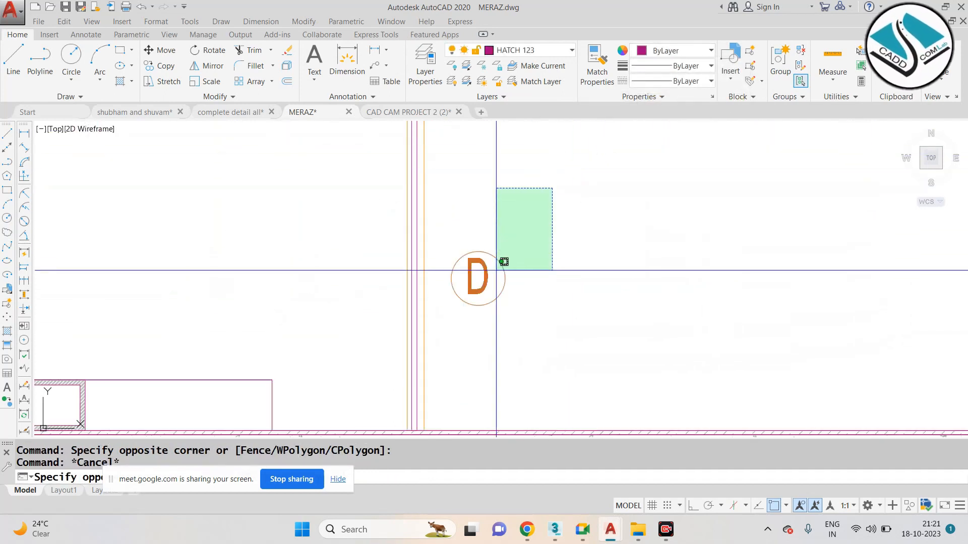
click(463, 281)
text(CO)
key(space)
click(464, 282)
scroll(372, 244, down, 5)
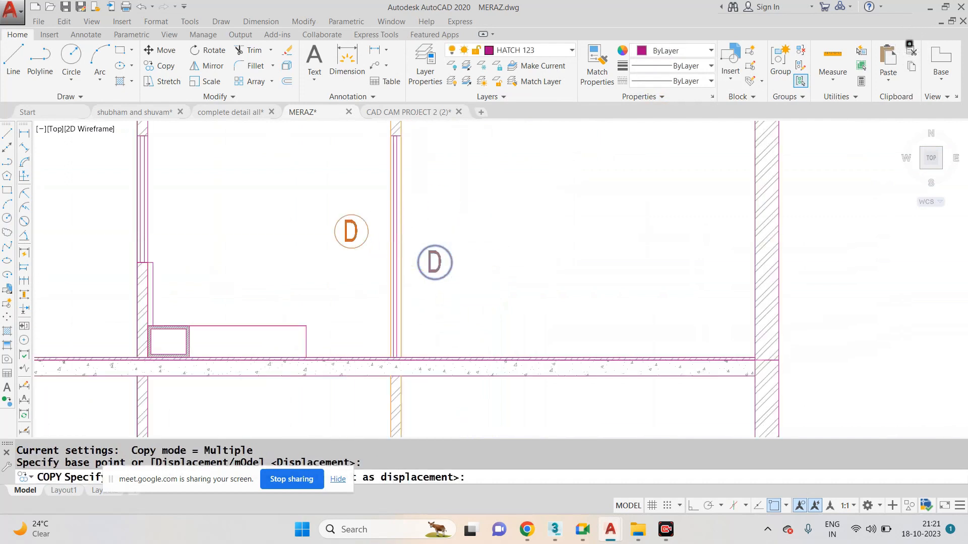
middle_drag(343, 241, 504, 263)
scroll(372, 243, up, 5)
click(469, 237)
scroll(470, 237, up, 5)
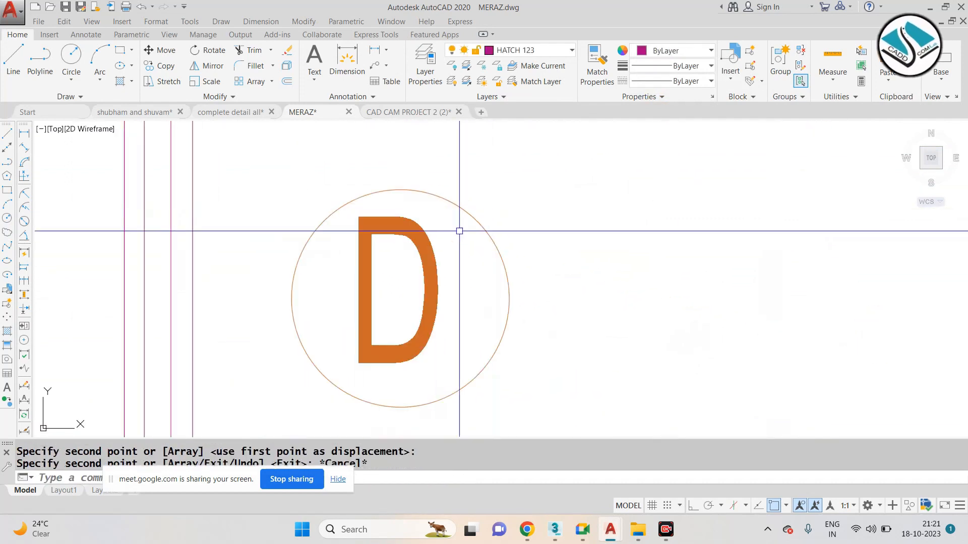
key(Escape)
Change the text of the tag beside the upper floor's window to W.
double_click(432, 254)
text(W)
click(432, 213)
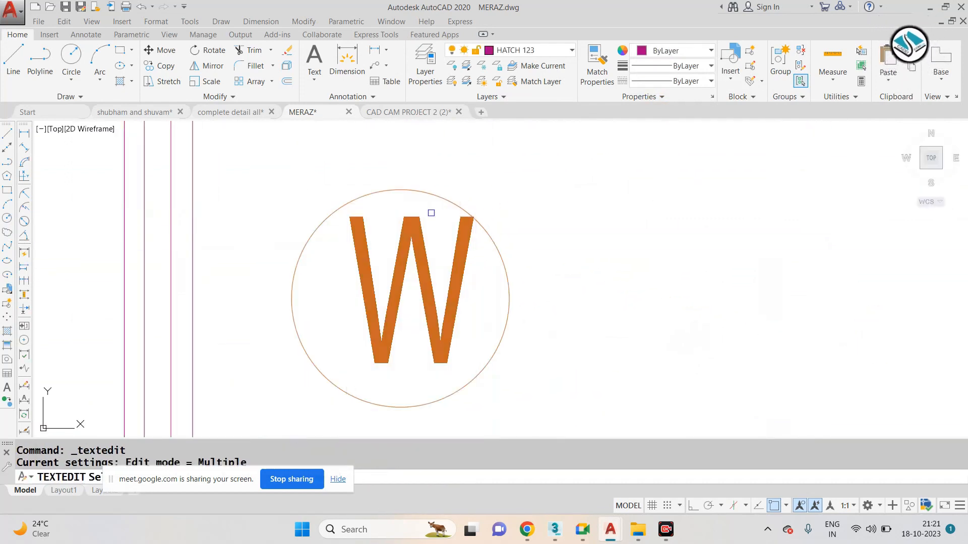
scroll(432, 214, down, 10)
key(Escape)
Copy the W tag with its circle to just below the ventilator in the lower floor's narrow end room.
scroll(441, 215, up, 5)
click(455, 185)
click(368, 250)
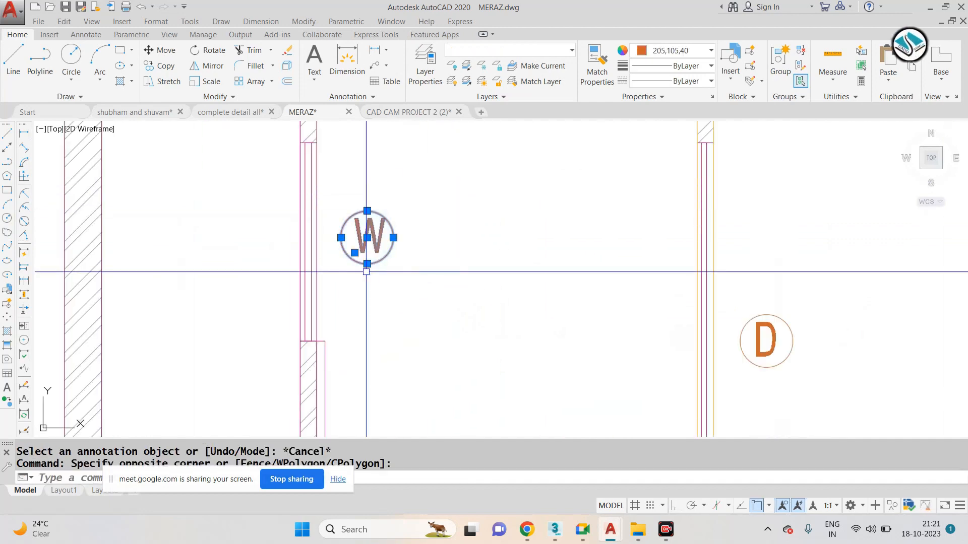
text(CO)
key(Return)
scroll(368, 242, down, 5)
scroll(434, 191, up, 5)
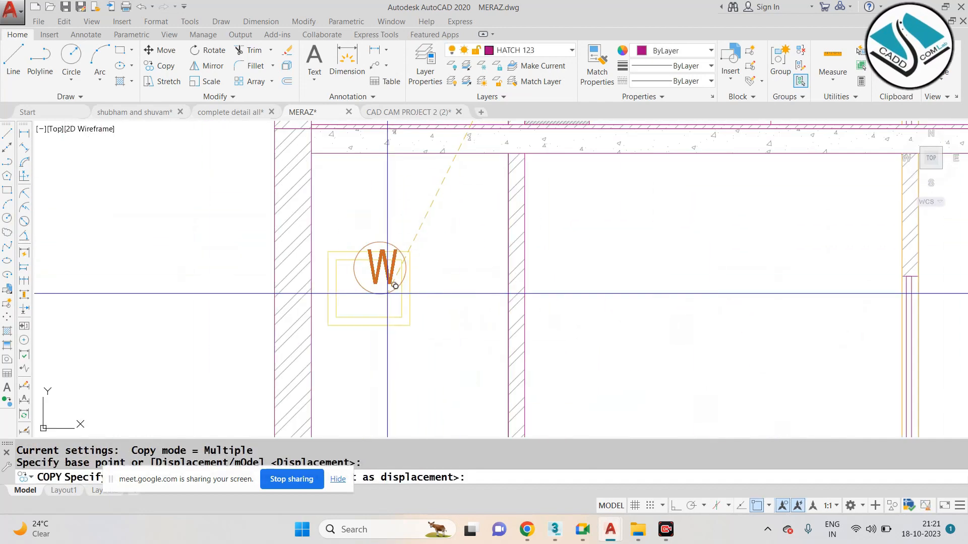
click(376, 373)
key(Escape)
scroll(376, 367, up, 10)
scroll(425, 351, up, 4)
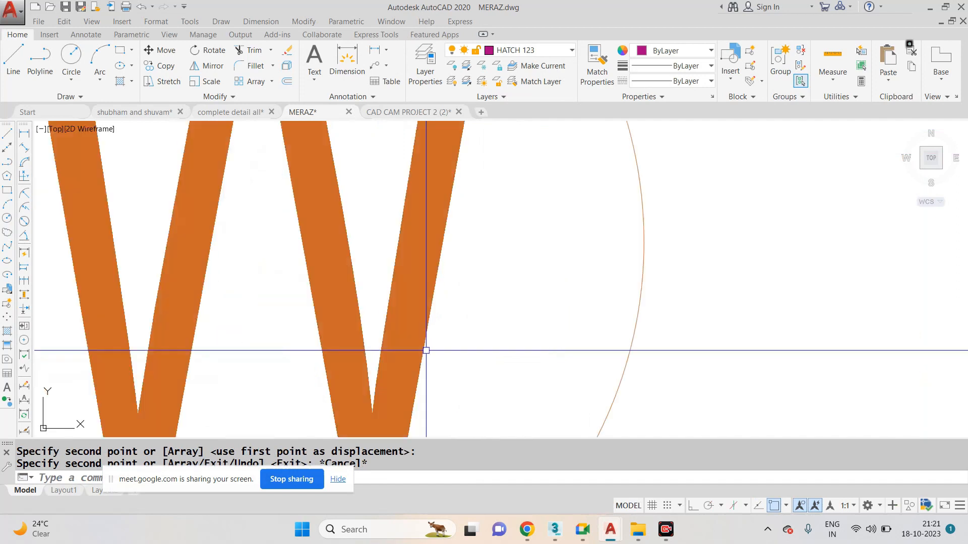
click(426, 350)
text(v)
key(Escape)
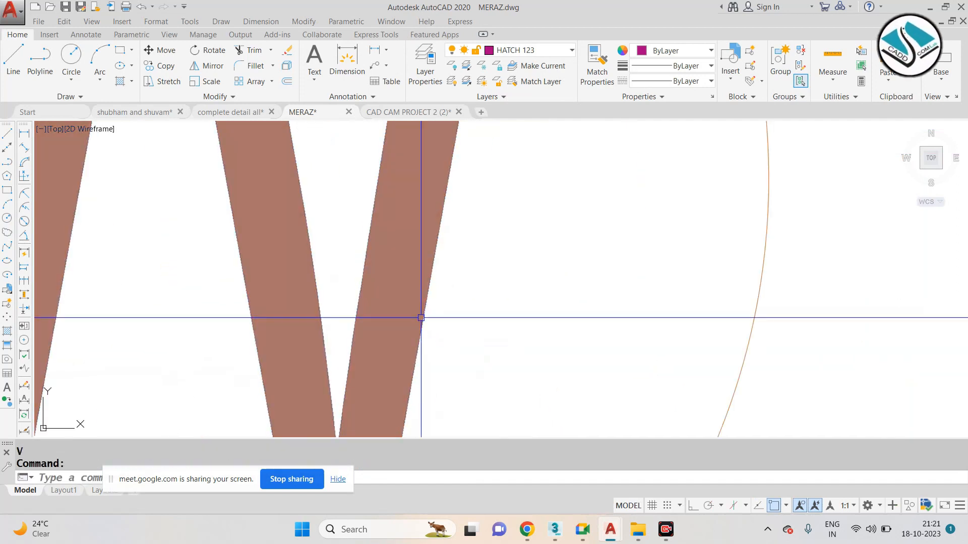
scroll(421, 321, down, 15)
scroll(421, 319, down, 7)
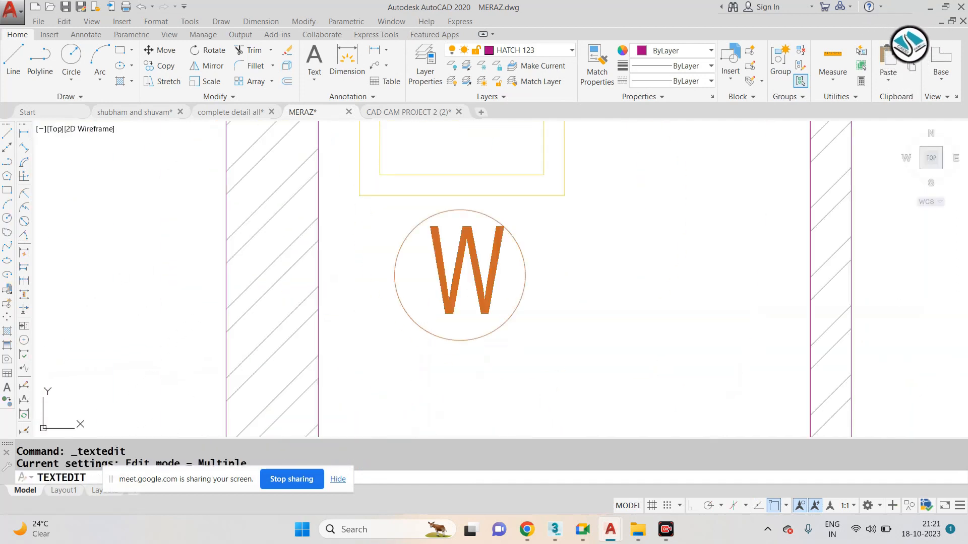
key(Escape)
Change the text of the tag below the ventilator to V.
double_click(455, 282)
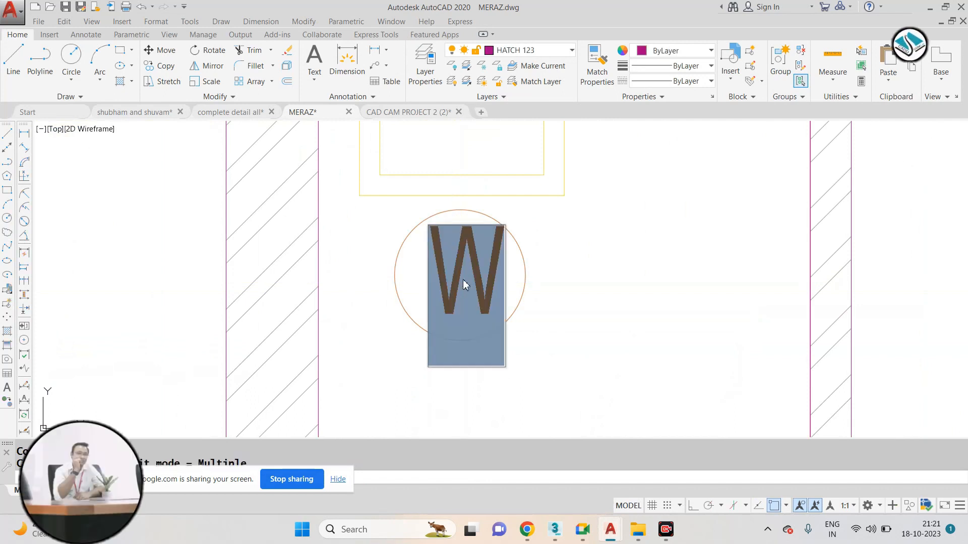
text(V)
key(Return)
Copy the KITCHEN label from the "complete detail all" drawing and paste it into the MERAZ drawing at the section.
scroll(399, 298, down, 8)
scroll(399, 298, down, 2)
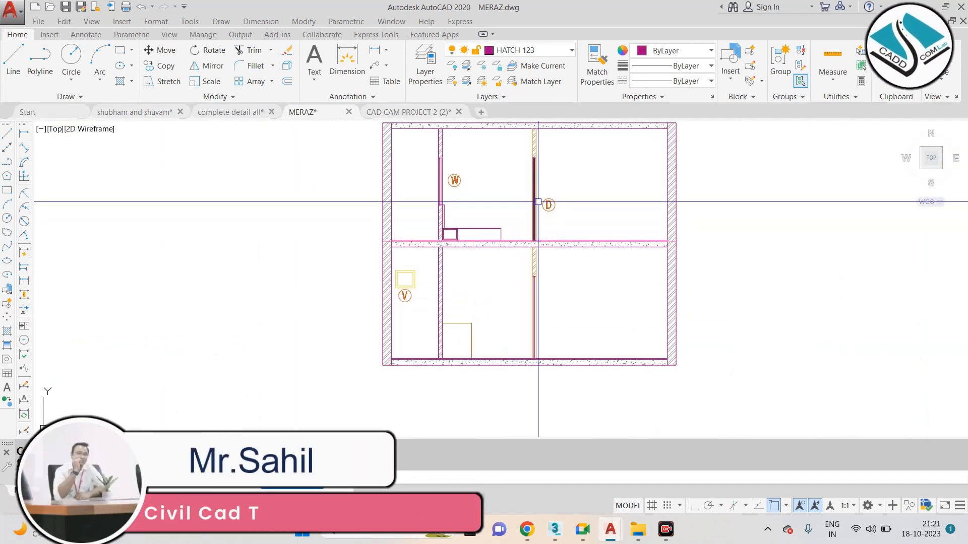
click(246, 117)
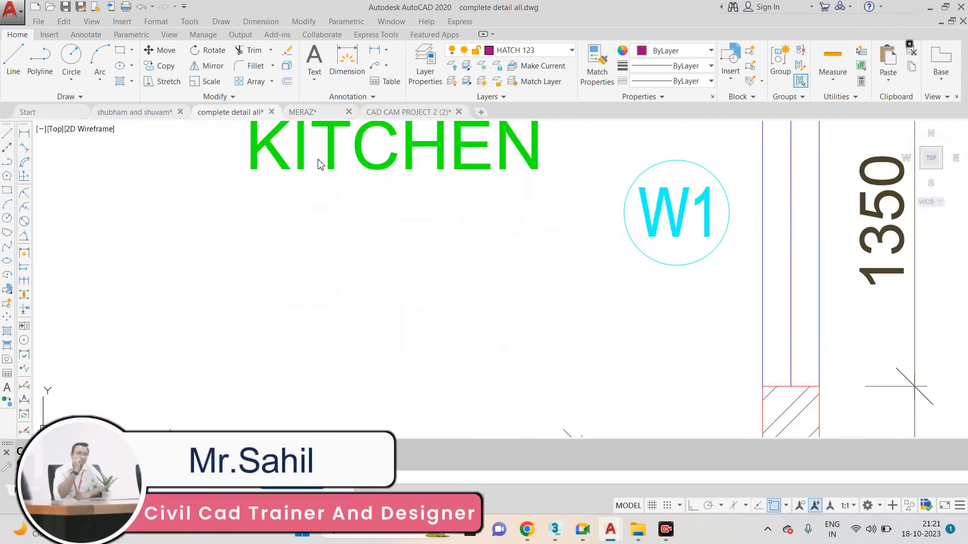
scroll(394, 200, down, 2)
click(353, 184)
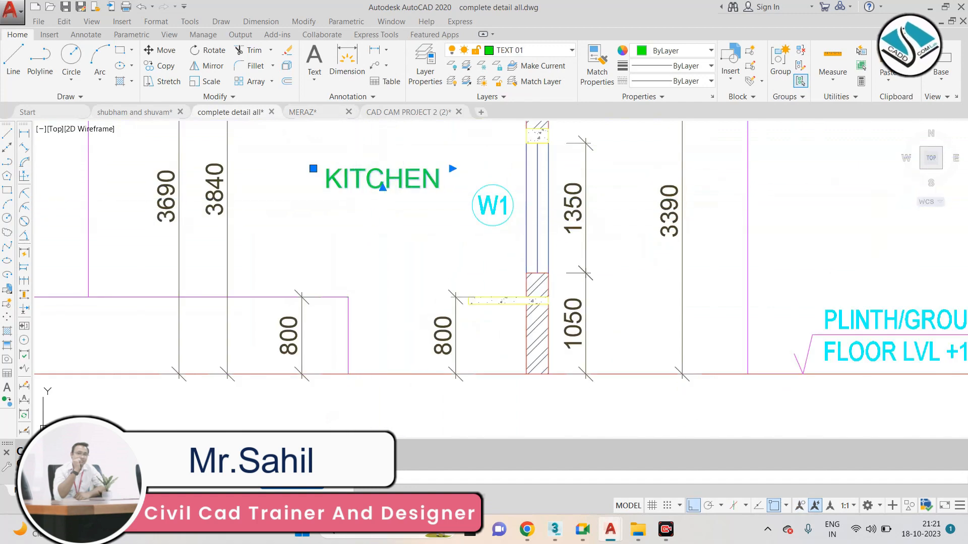
click(311, 116)
key(ctrl+v)
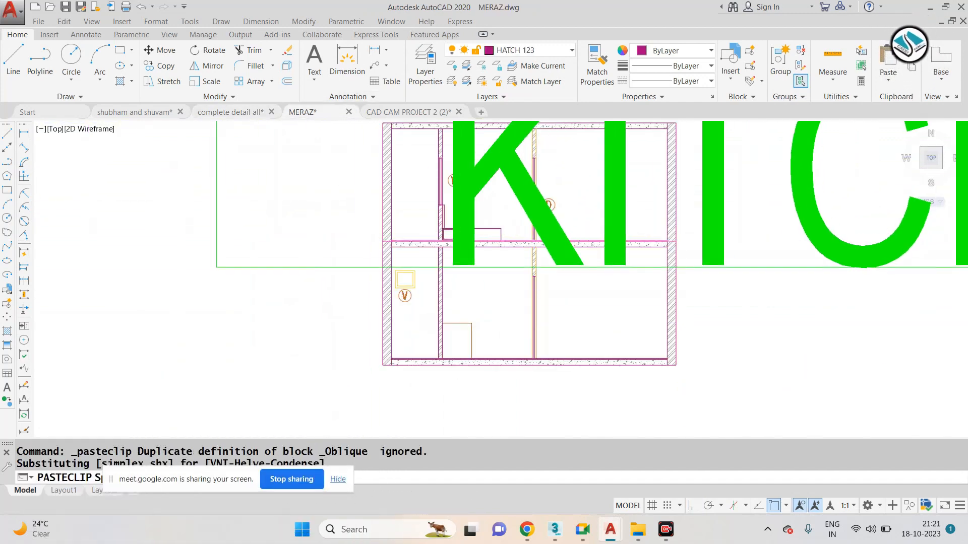
scroll(307, 328, down, 5)
click(363, 336)
Scale the oversized KITCHEN label down to roughly room-label size.
click(497, 306)
click(542, 372)
click(542, 372)
click(450, 280)
text(sc)
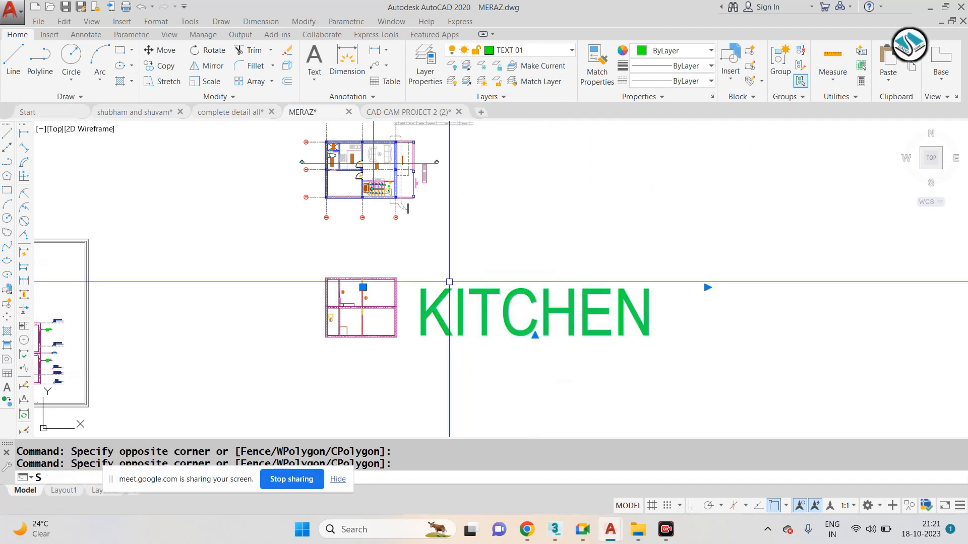
key(Return)
scroll(433, 279, up, 5)
click(433, 277)
click(387, 306)
Move the KITCHEN label into the upper floor's right-hand room, above the level of the D tag.
click(576, 210)
click(421, 332)
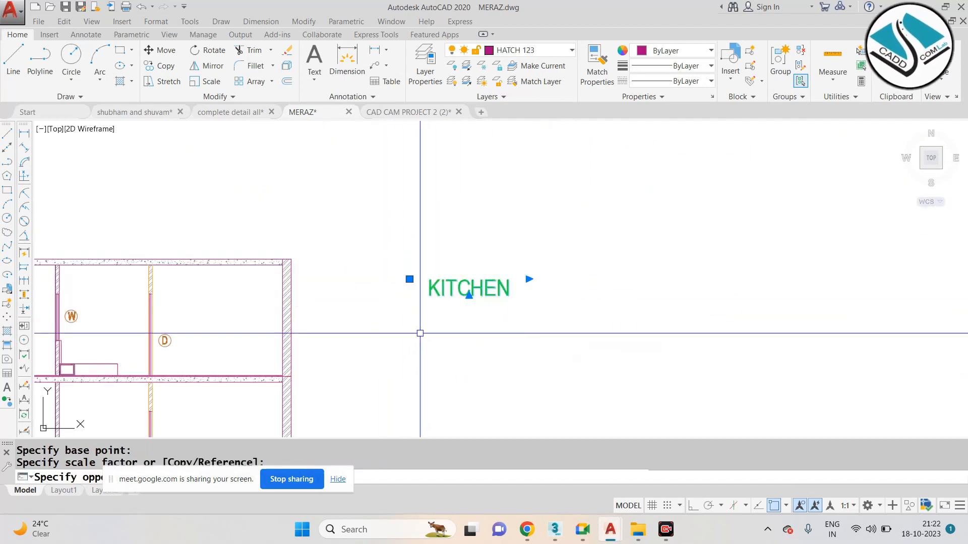
text(m)
key(Return)
click(479, 276)
middle_drag(342, 326, 562, 261)
scroll(562, 261, up, 2)
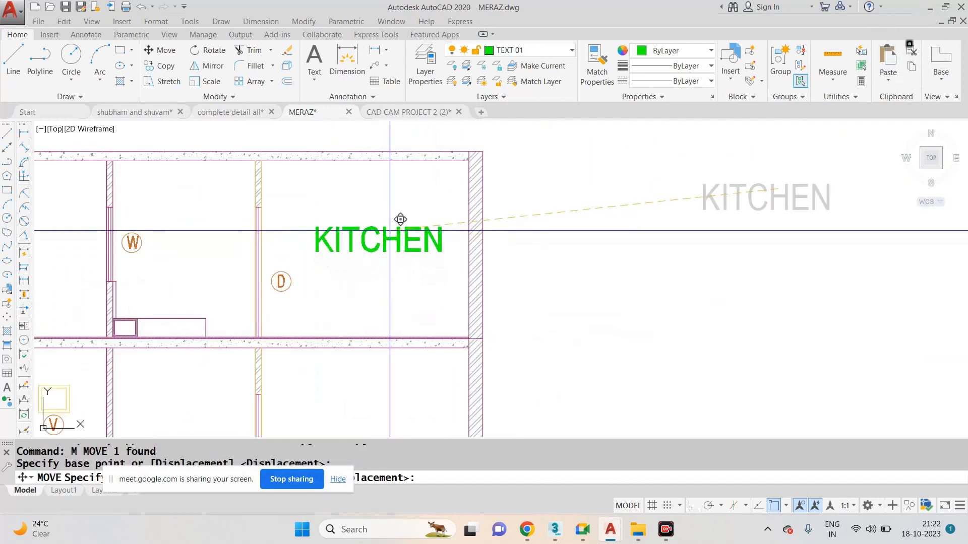
click(397, 221)
key(Escape)
Scale the KITCHEN label in the upper floor's right-hand room down to roughly half its size.
click(399, 197)
click(382, 239)
text(sc)
key(Return)
click(372, 235)
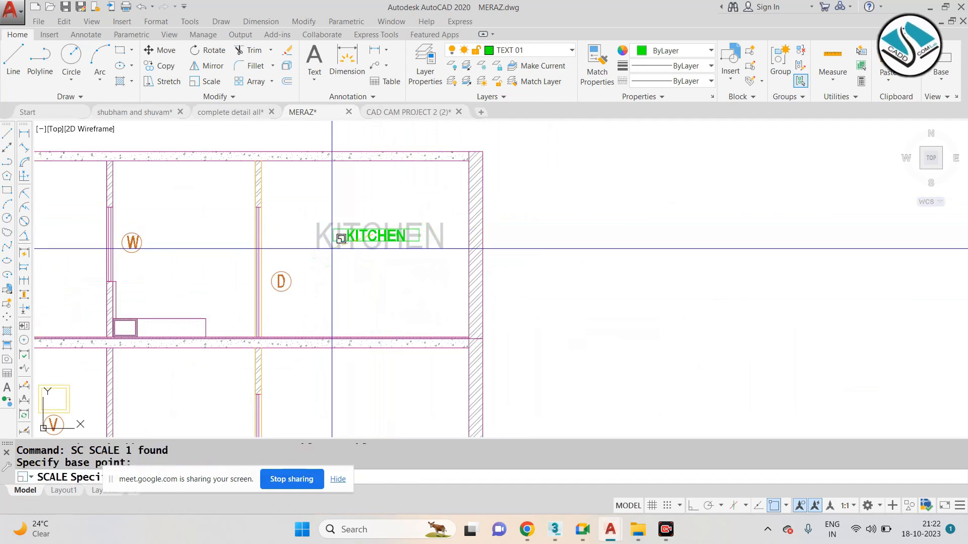
click(333, 249)
Copy the KITCHEN label into the lower floor's right-hand, middle and left-hand rooms.
click(387, 255)
click(363, 194)
key(Return)
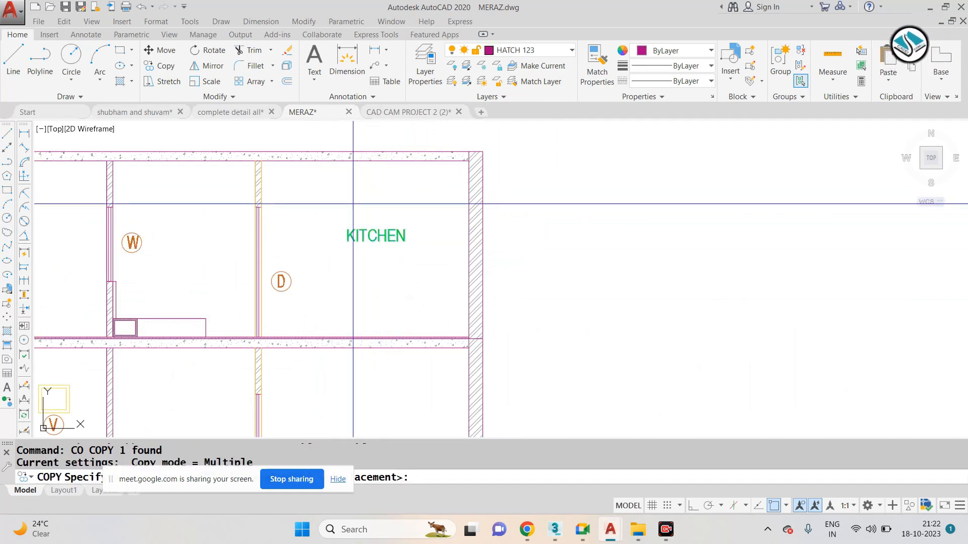
click(337, 239)
middle_drag(370, 291, 439, 260)
middle_drag(475, 309, 684, 166)
scroll(684, 167, down, 2)
scroll(616, 211, up, 2)
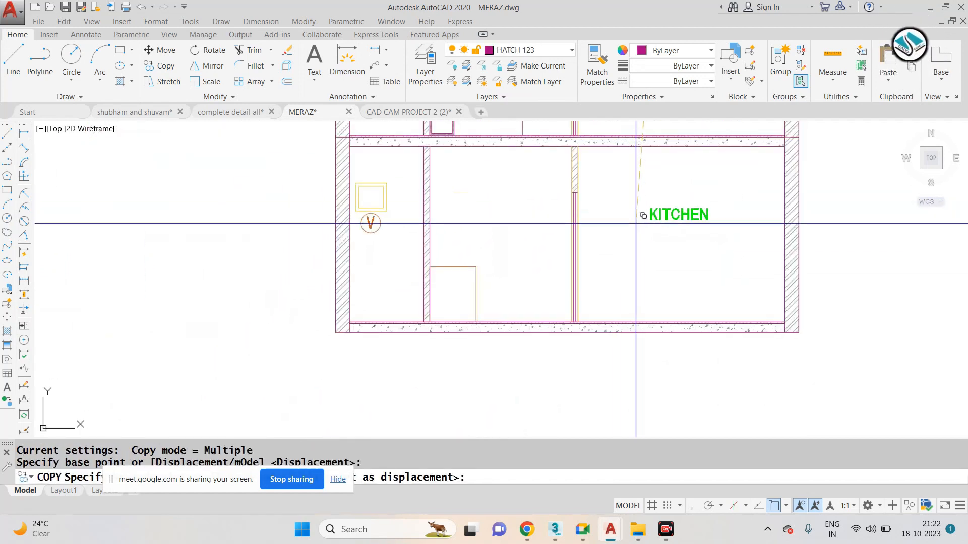
click(636, 225)
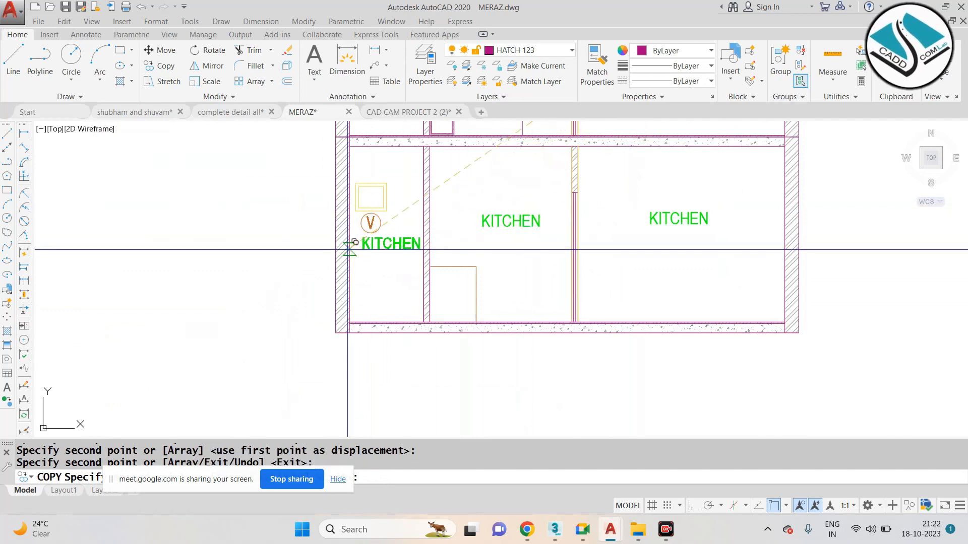
middle_click(361, 251)
middle_click(362, 251)
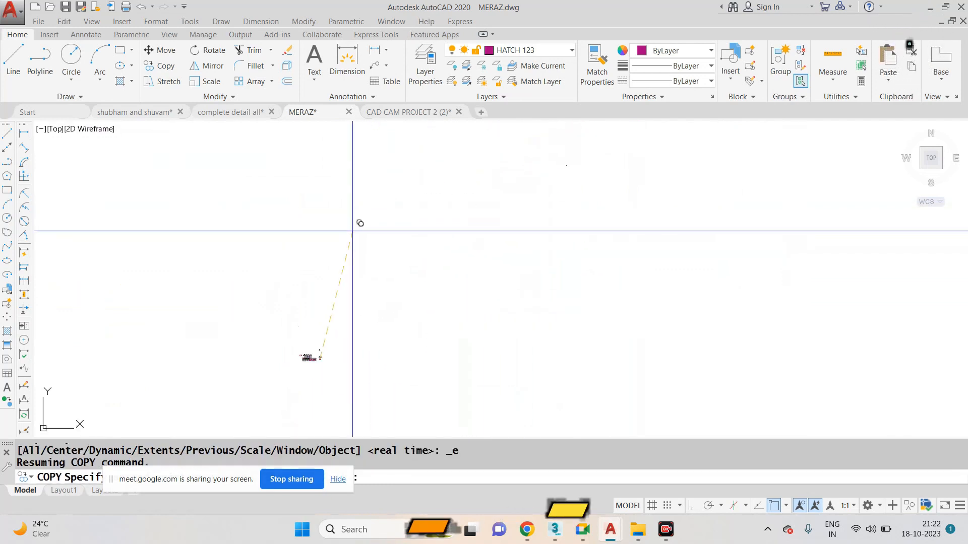
Copy the KITCHEN label into the upper floor's middle and left-hand rooms.
scroll(294, 386, up, 10)
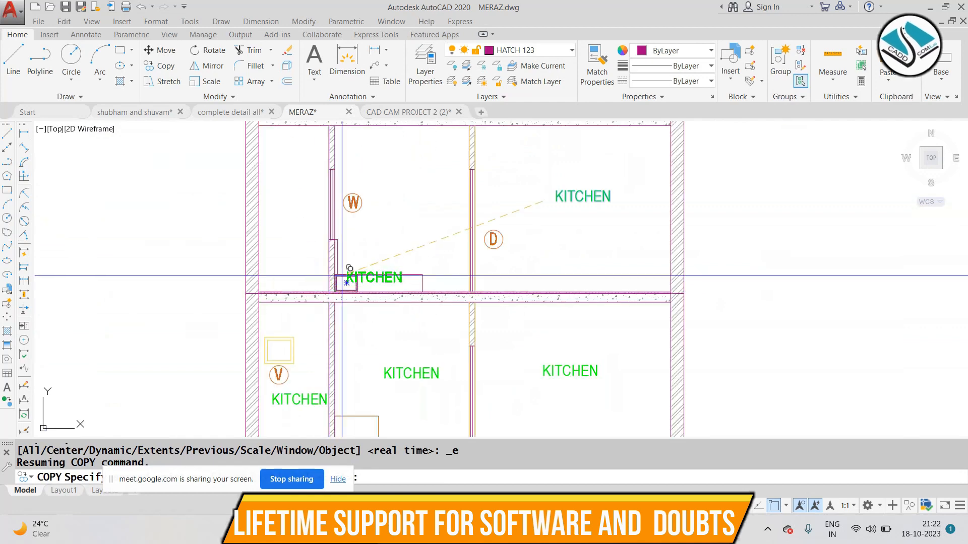
click(360, 162)
click(98, 215)
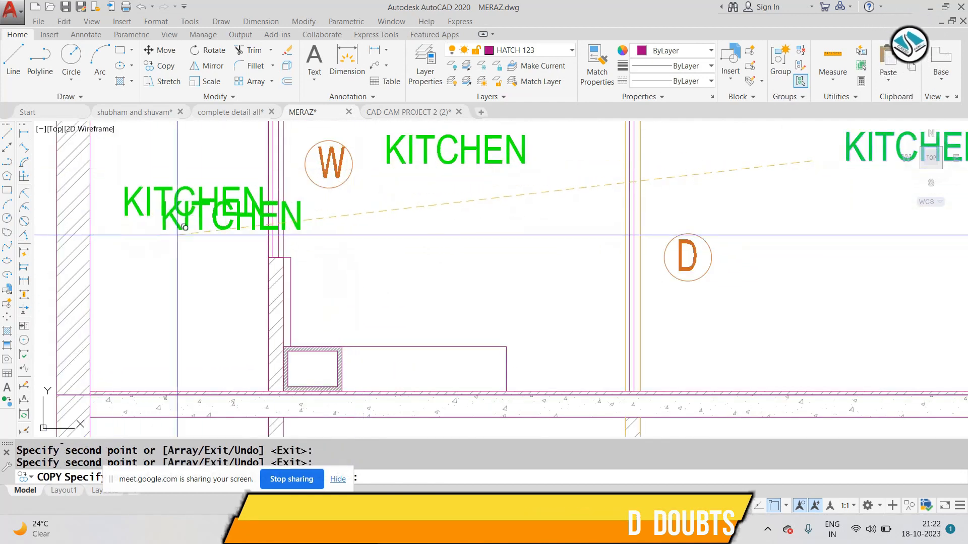
key(Escape)
Change the room label in the upper floor's middle room to BEDROOM.
scroll(163, 297, down, 3)
scroll(306, 211, up, 2)
double_click(323, 201)
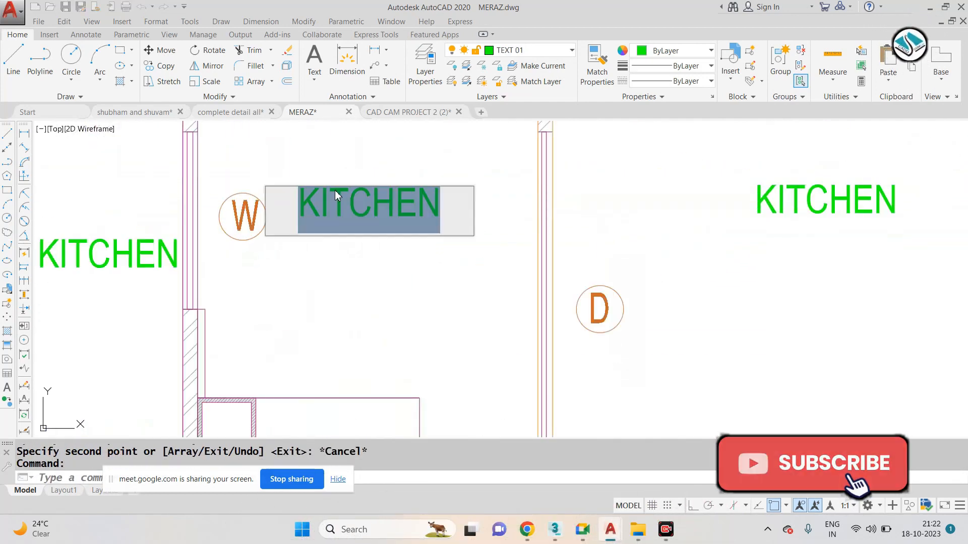
text(BEDROOM)
key(Escape)
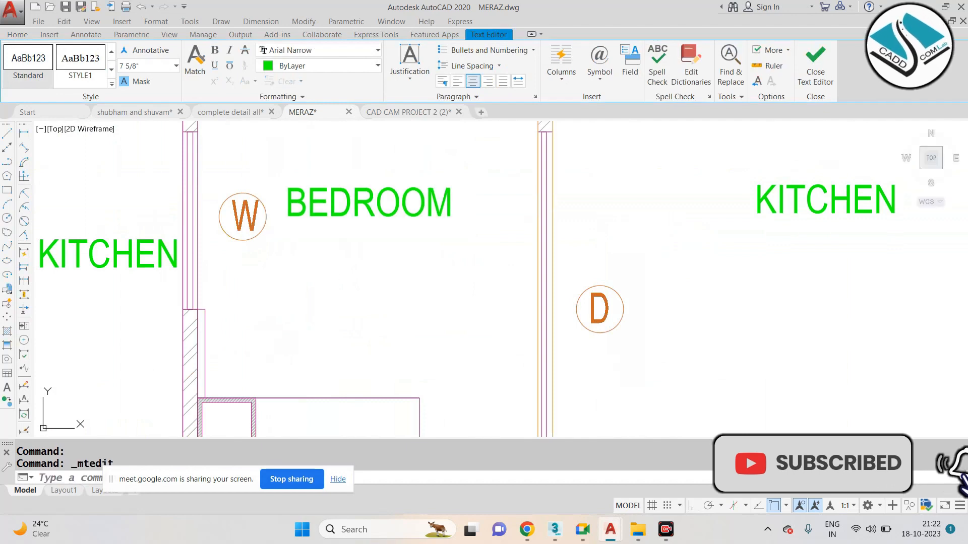
Change the room label in the upper floor's right-hand room to DRG.ROOM.
scroll(329, 272, down, 2)
double_click(637, 226)
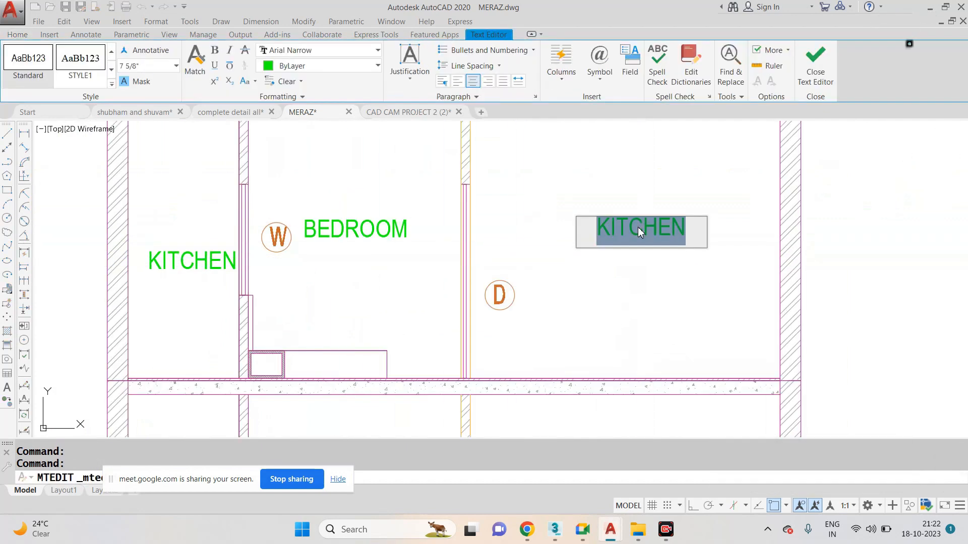
text(DRG.ROOM)
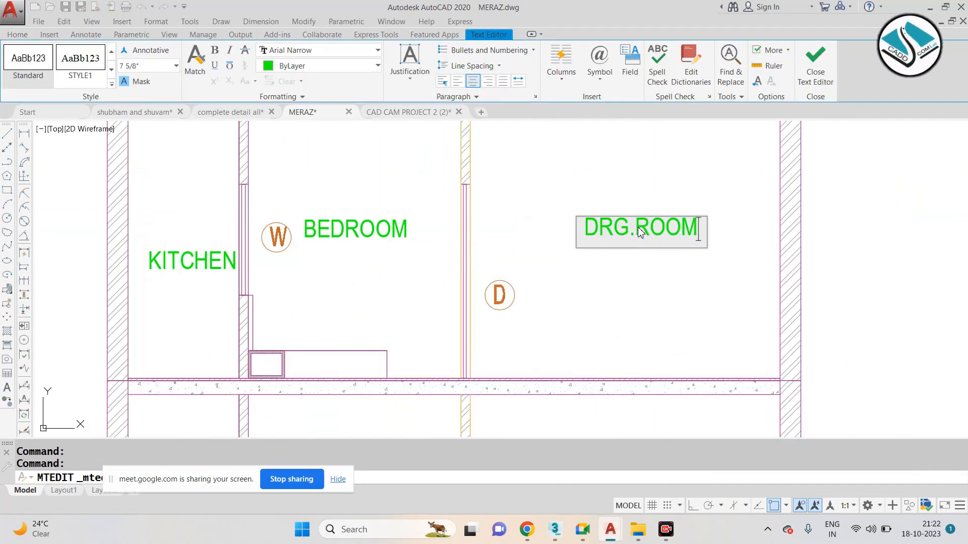
key(Escape)
Change the room label in the lower floor's right-hand room to DRG.ROOM.
scroll(622, 211, down, 4)
scroll(622, 328, up, 7)
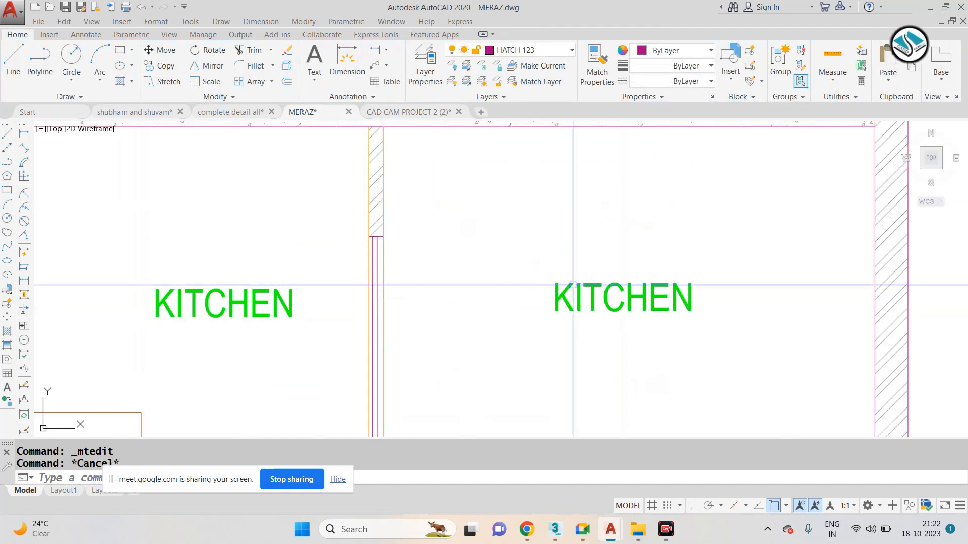
double_click(611, 292)
text(DRG.ROOM)
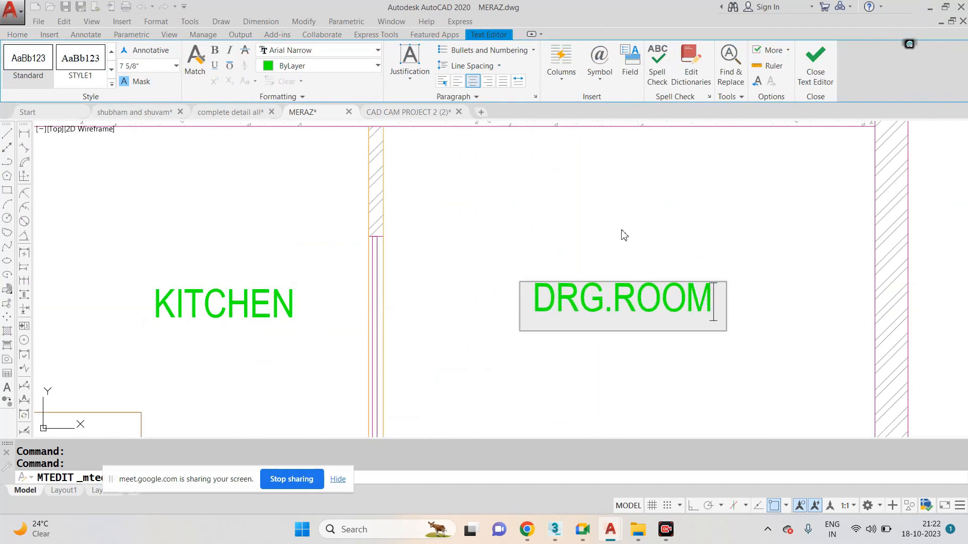
scroll(624, 235, down, 2)
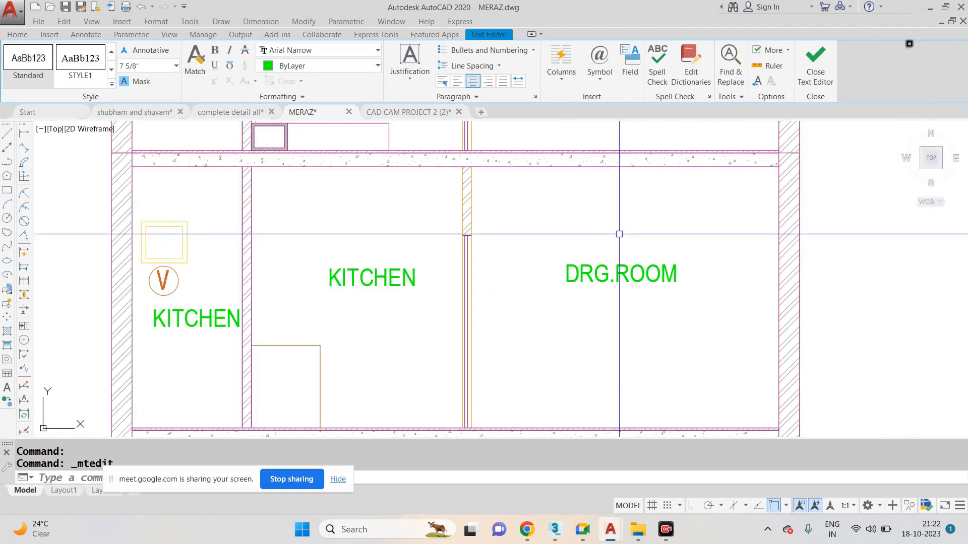
key(Escape)
Keep the lower floor's middle room labelled KITCHEN and change the label below the V tag to TOILET.
double_click(363, 280)
key(Escape)
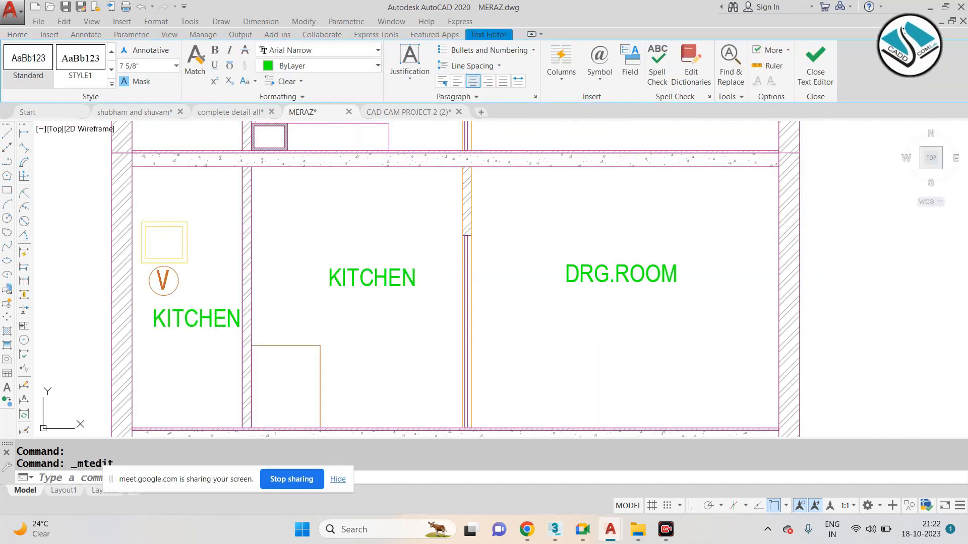
scroll(354, 276, down, 2)
click(253, 305)
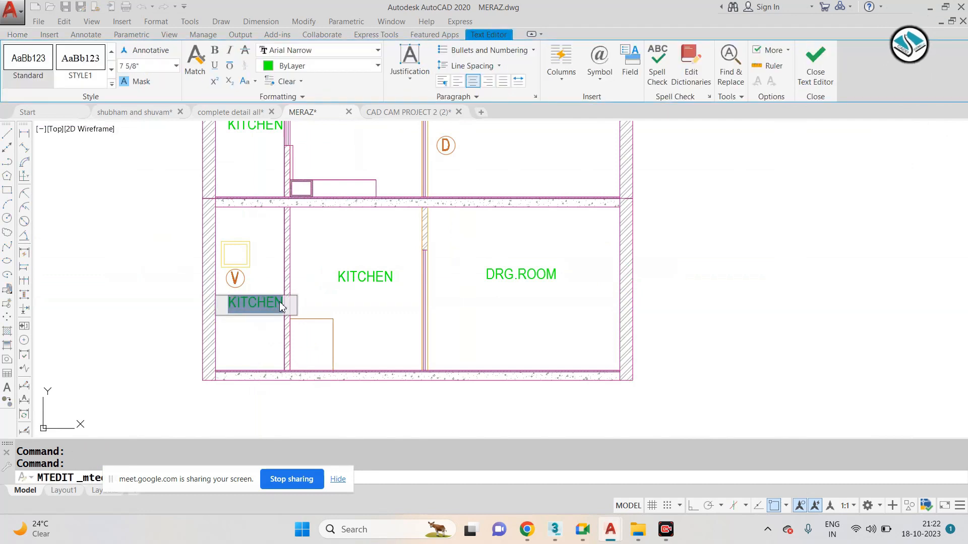
click(732, 343)
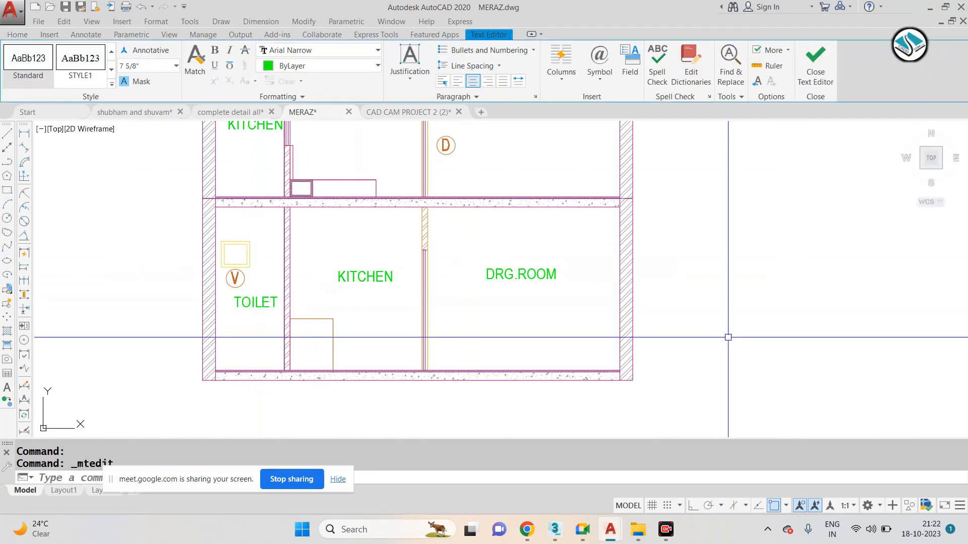
Add a linear dimension for the section's overall outer width, placed just above the top slab.
scroll(521, 284, down, 2)
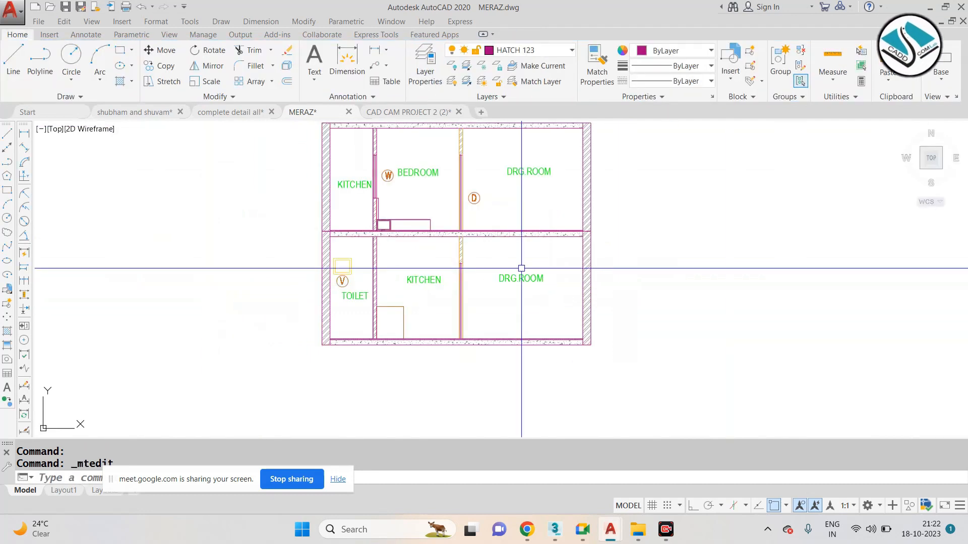
click(260, 22)
click(269, 55)
scroll(402, 166, up, 3)
scroll(285, 238, down, 3)
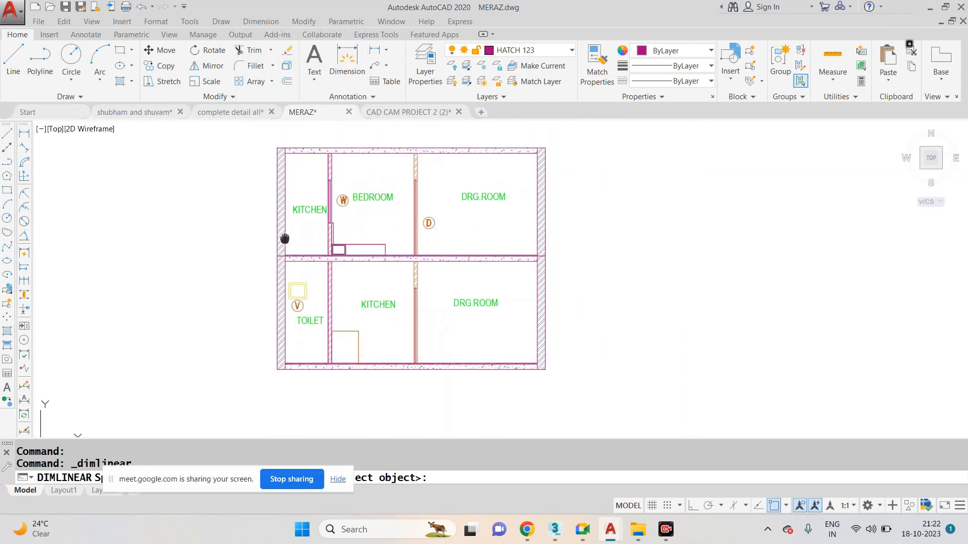
scroll(286, 217, up, 2)
click(267, 170)
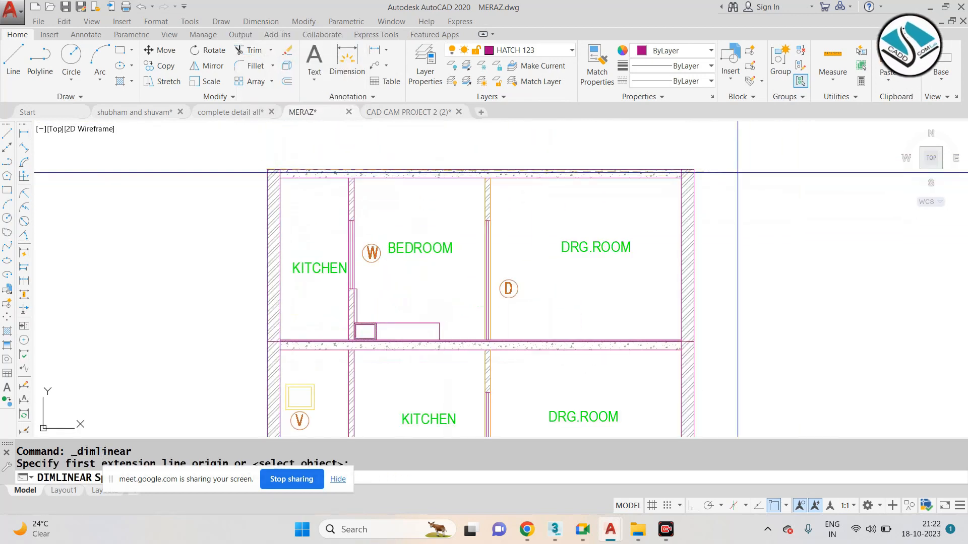
click(694, 169)
click(637, 149)
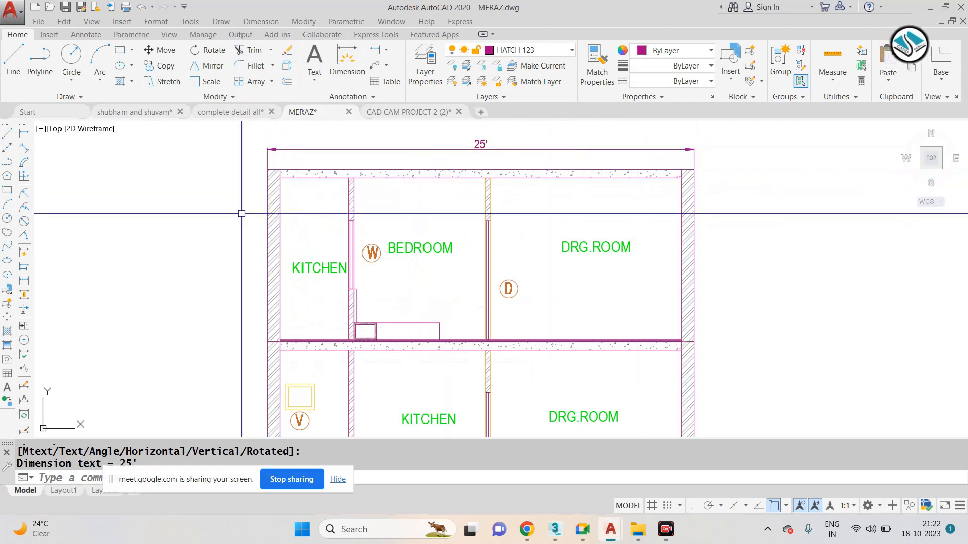
Dimension the clear width of the upper floor's left-hand room between its walls, just below the top slab.
key(Escape)
scroll(278, 177, up, 4)
key(Return)
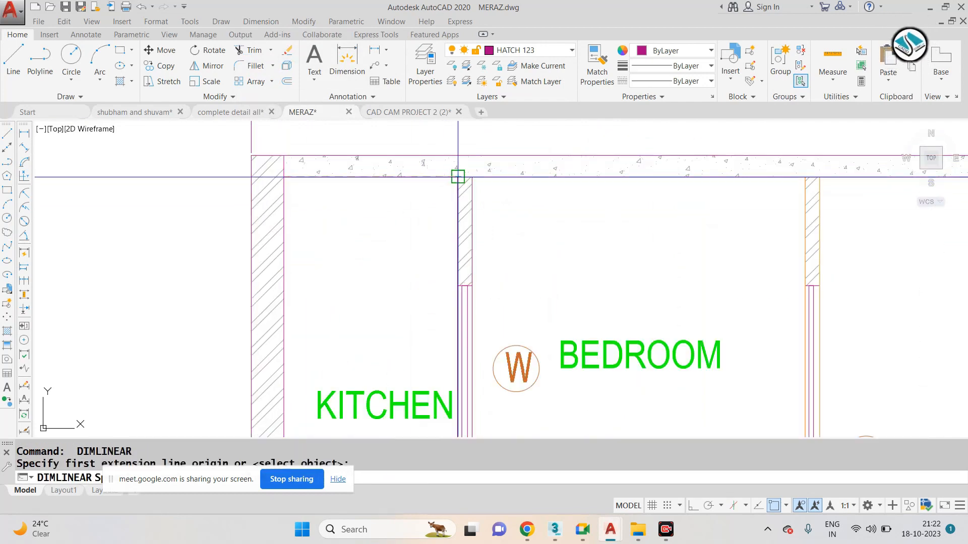
click(457, 177)
click(423, 204)
Dimension the floor-to-ceiling height of the upper floor's left-hand room, placing it beside the partition wall.
key(Escape)
key(Return)
click(458, 177)
scroll(450, 144, down, 1)
scroll(449, 359, down, 1)
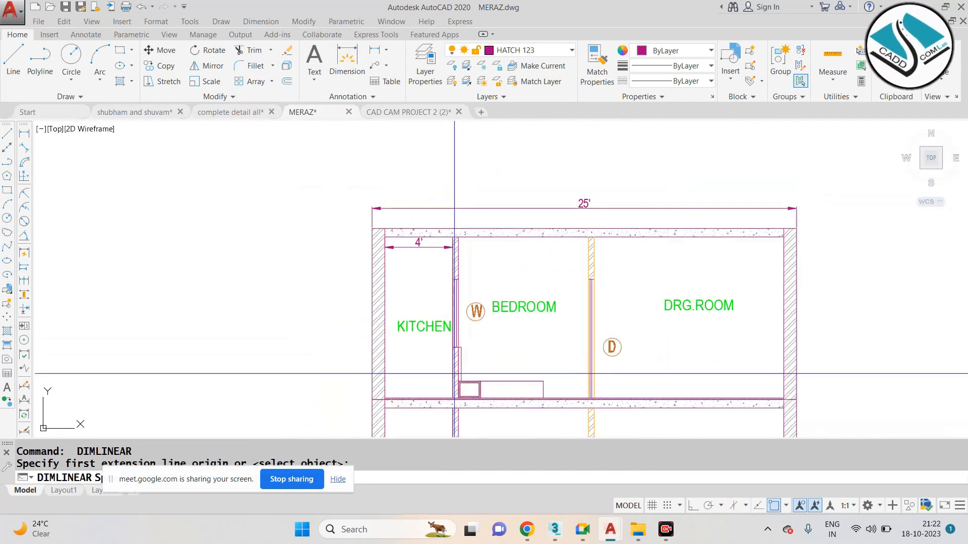
middle_drag(454, 313, 439, 192)
scroll(429, 236, up, 2)
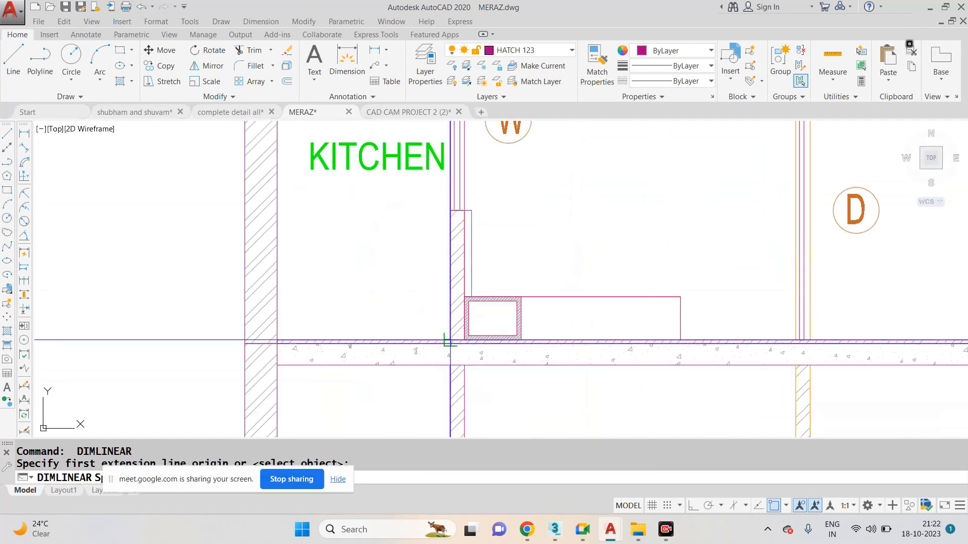
click(450, 340)
click(429, 249)
Dimension the height of the partition wall below the upper floor's W window, on the wall's left side.
scroll(429, 249, down, 1)
scroll(502, 180, down, 1)
middle_drag(483, 156, 455, 196)
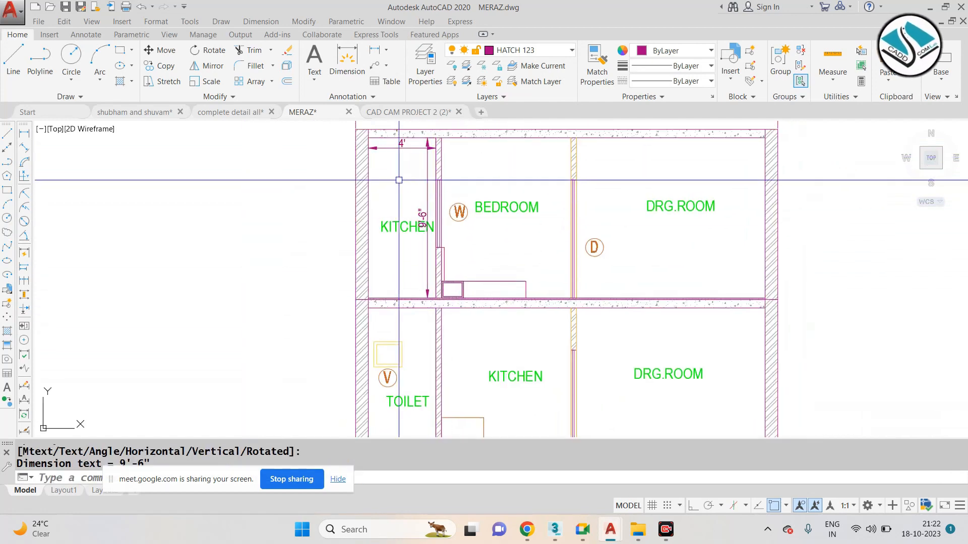
scroll(422, 180, up, 2)
key(Escape)
key(Return)
scroll(467, 181, down, 2)
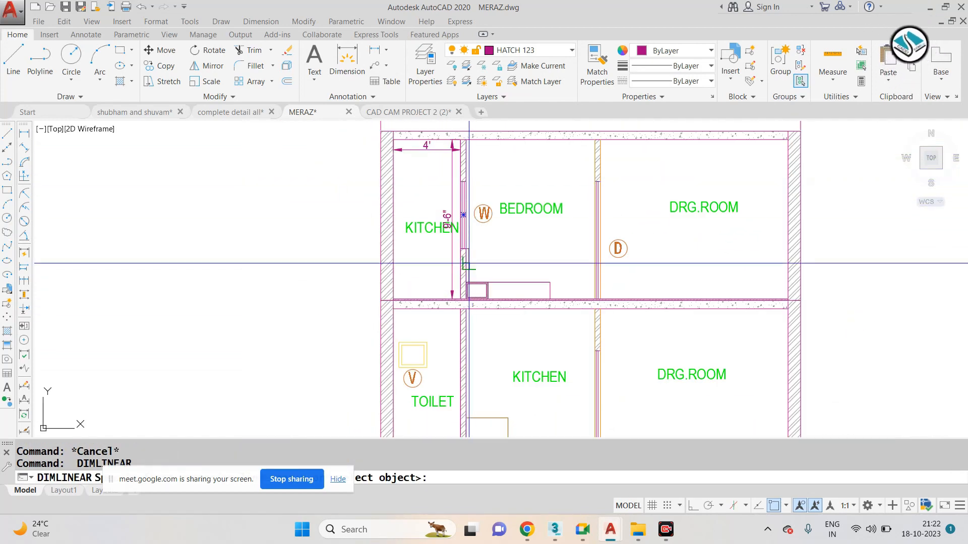
scroll(467, 252, up, 3)
click(430, 413)
click(432, 208)
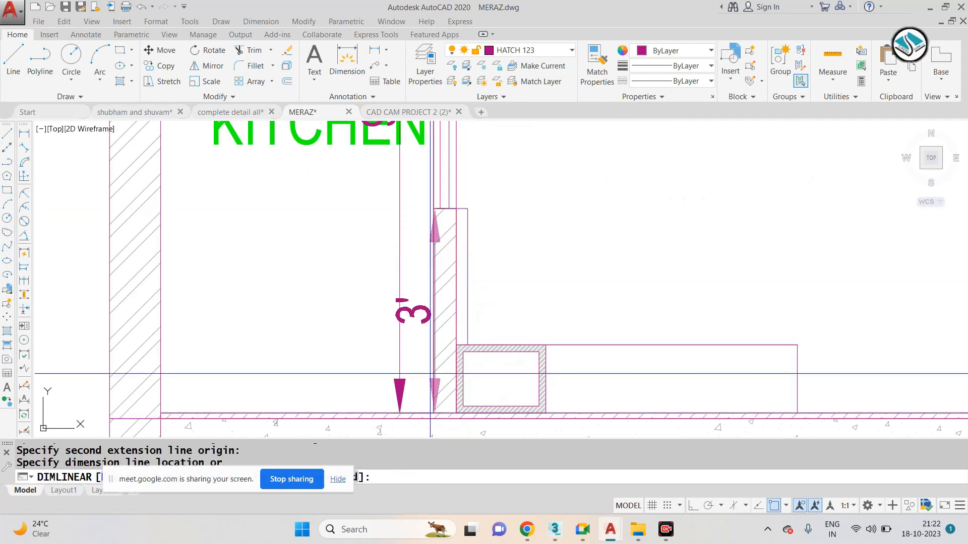
click(412, 283)
Dimension the height of the narrow vertical panel above the small hatched box in the upper floor's BEDROOM.
scroll(412, 283, down, 2)
scroll(417, 217, up, 2)
key(Escape)
key(Return)
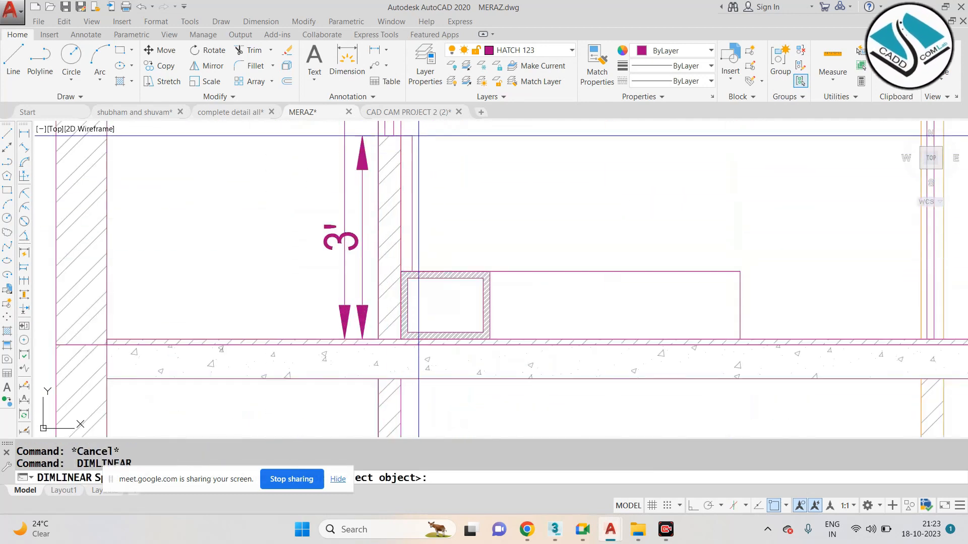
key(Escape)
key(Return)
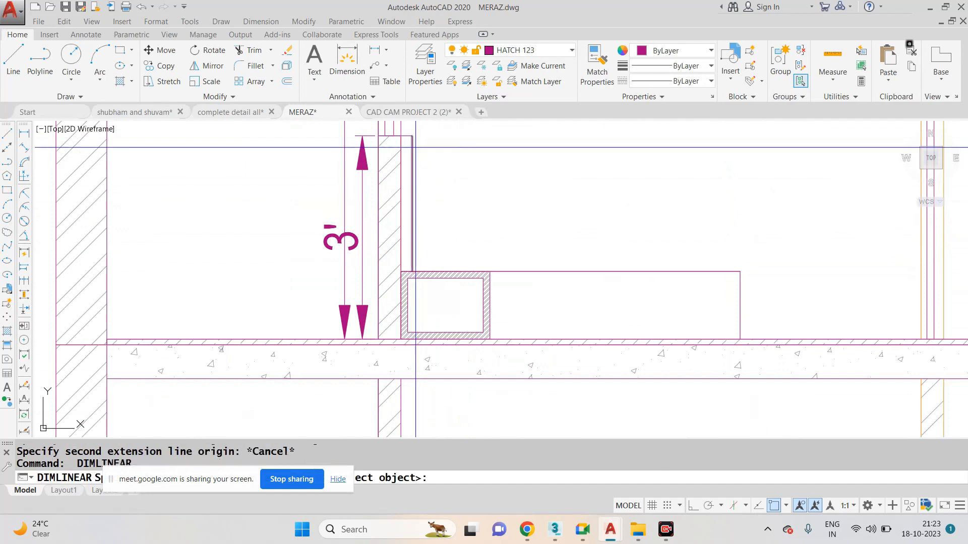
click(412, 135)
click(413, 272)
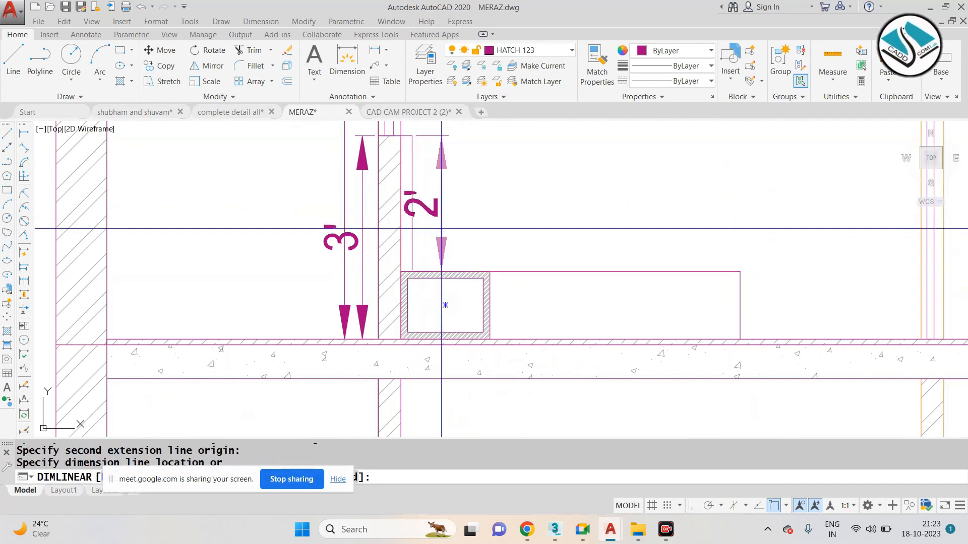
click(441, 228)
Dimension the horizontal length of the low rectangle in the BEDROOM from the panel to its right end.
key(Escape)
key(Return)
click(441, 272)
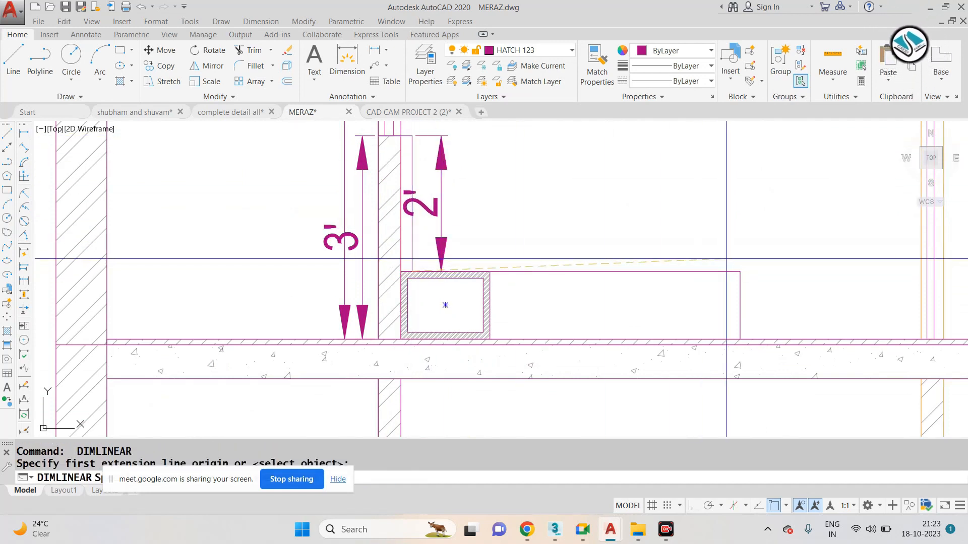
click(740, 271)
click(497, 258)
scroll(577, 277, down, 4)
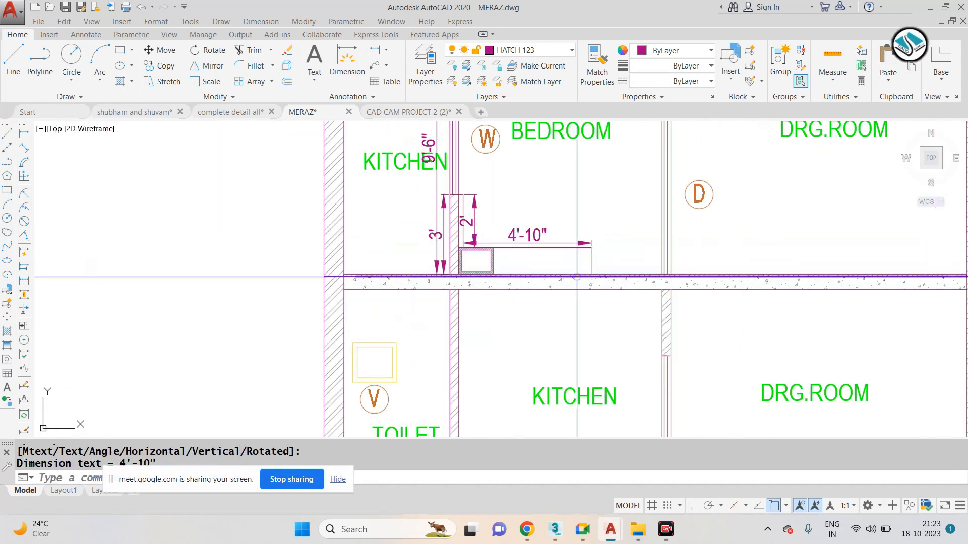
Dimension the BEDROOM's floor-to-ceiling height, placing it beside the partition wall shared with the DRG.ROOM.
middle_drag(580, 239, 421, 313)
middle_drag(433, 248, 415, 330)
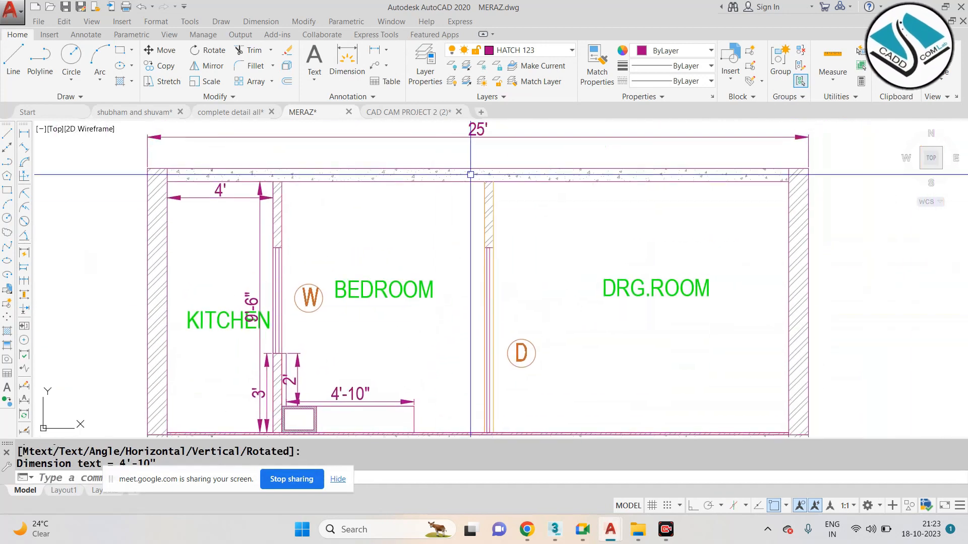
scroll(479, 171, up, 4)
key(Escape)
key(Return)
scroll(510, 339, down, 5)
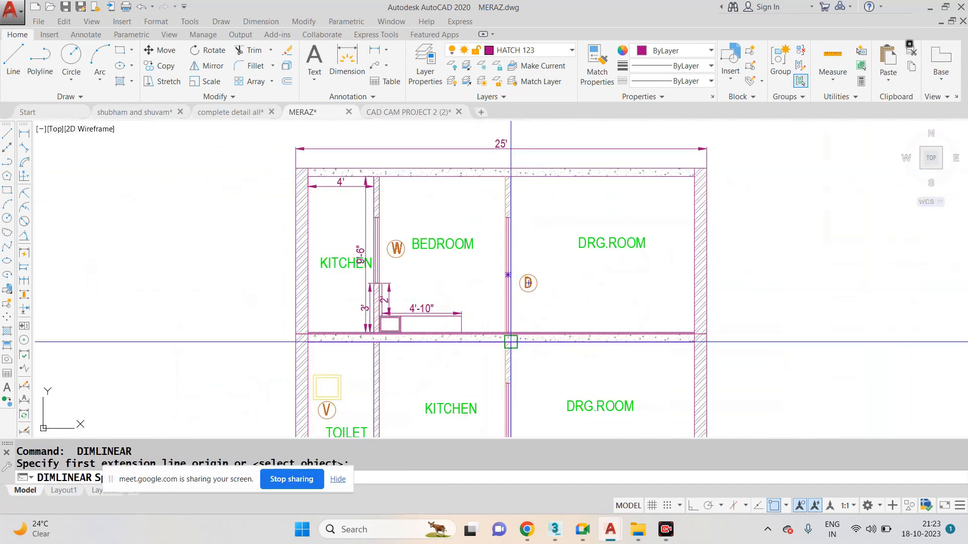
scroll(513, 299, up, 5)
click(516, 288)
scroll(504, 347, down, 4)
scroll(519, 229, up, 2)
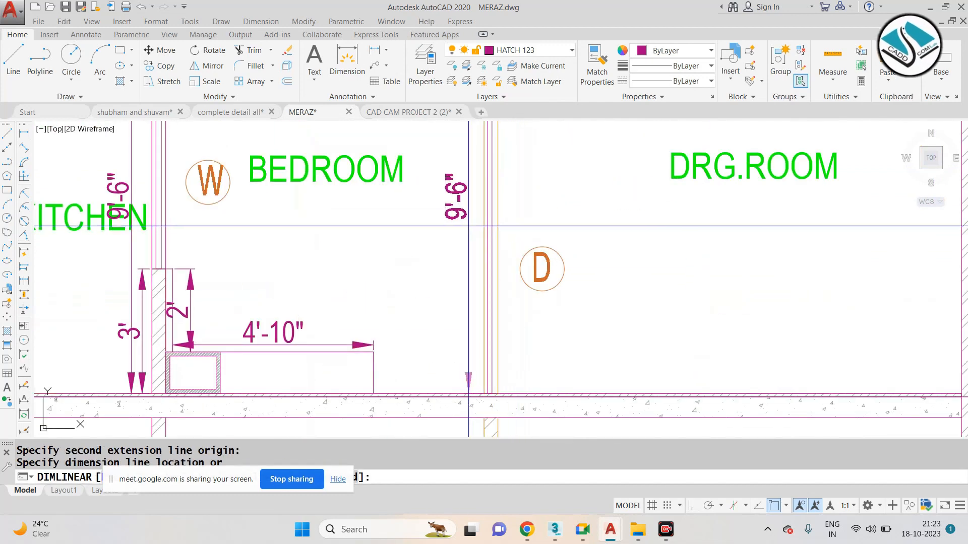
click(469, 225)
Dimension the upper DRG.ROOM's floor-to-ceiling height, placing it beside the right outer wall.
scroll(472, 219, down, 4)
middle_drag(608, 139, 558, 170)
scroll(557, 170, up, 4)
key(Escape)
key(Return)
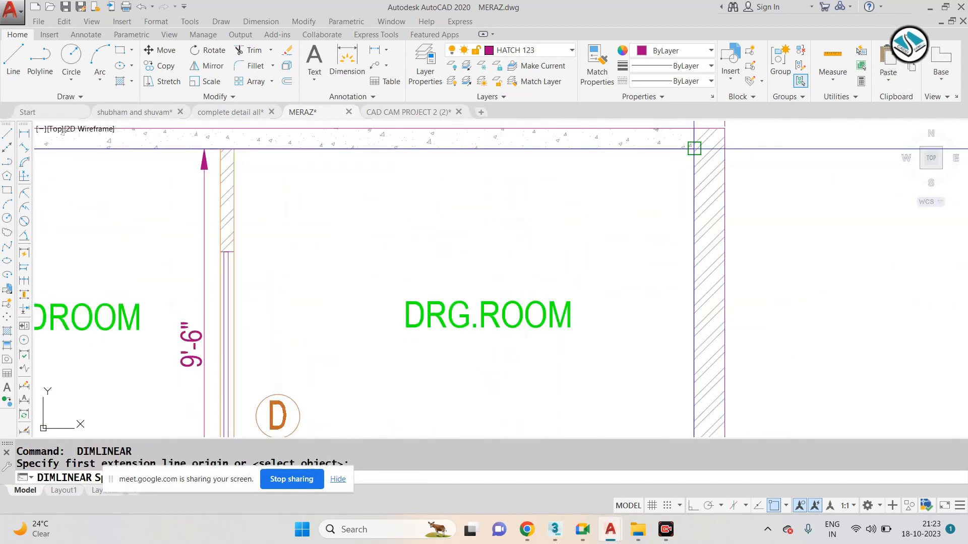
scroll(694, 149, down, 5)
scroll(691, 244, up, 5)
click(677, 270)
scroll(677, 271, down, 4)
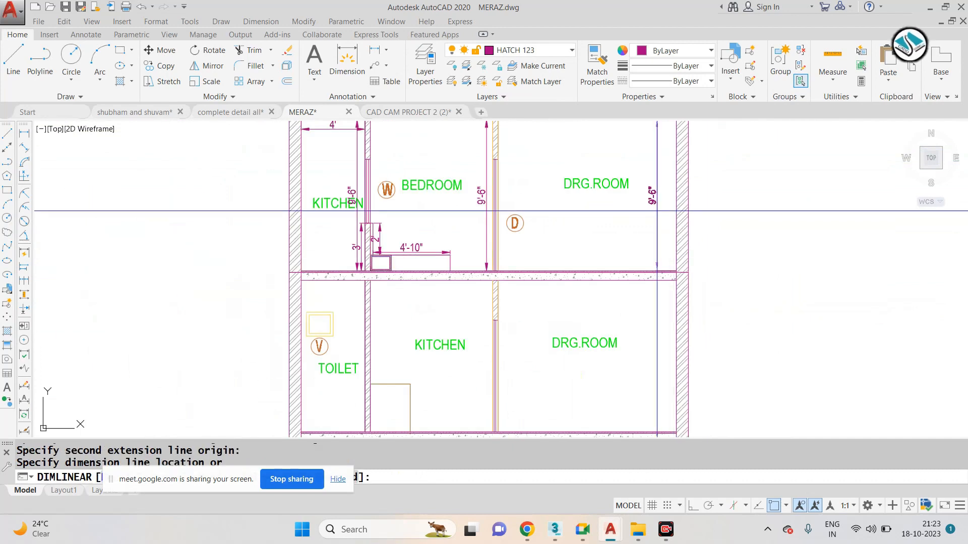
click(656, 209)
Dimension the upper DRG.ROOM's clear width between the partition and the outer wall, just below the top slab.
middle_drag(510, 138, 445, 238)
scroll(446, 238, up, 4)
key(Escape)
key(space)
click(425, 191)
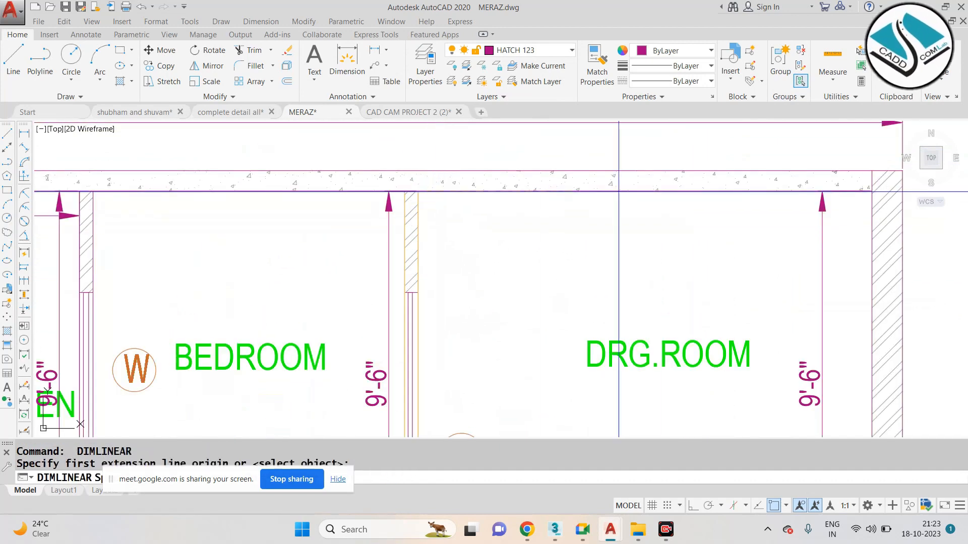
click(871, 192)
click(758, 232)
scroll(685, 204, down, 3)
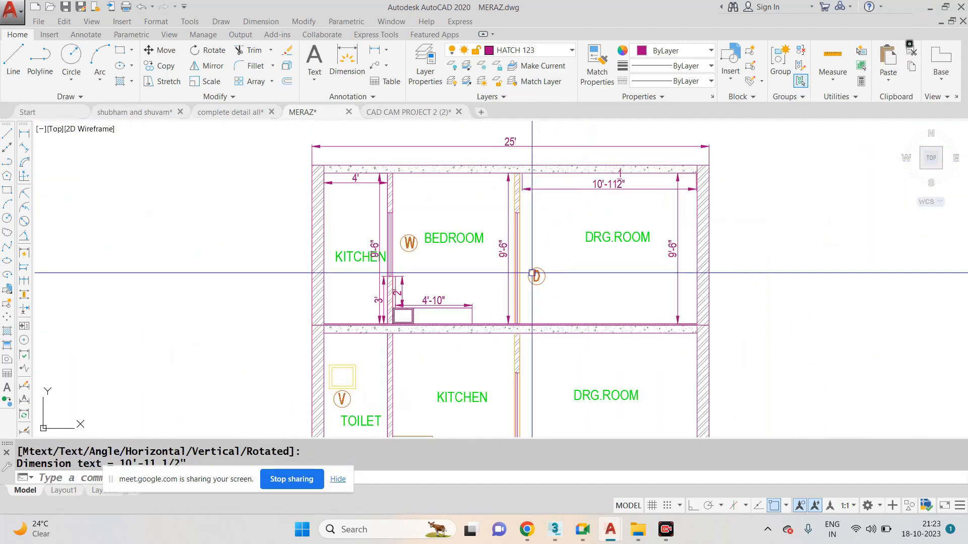
Dimension the clear width of the lower floor's TOILET, just below the intermediate slab.
middle_drag(432, 326, 465, 223)
scroll(358, 235, up, 4)
key(Escape)
key(space)
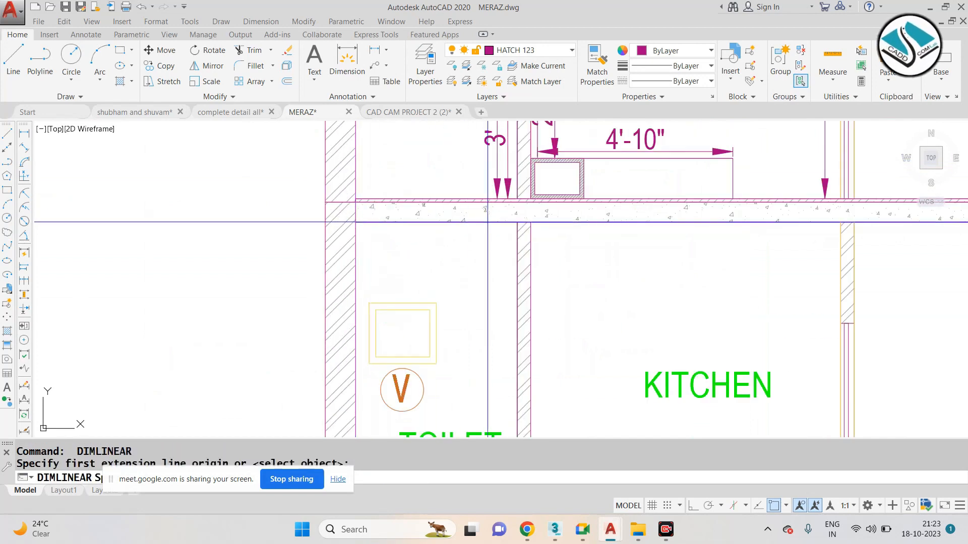
Dimension the lower floor toilet's clear width just below the intermediate slab.
click(515, 222)
click(477, 249)
key(Escape)
Dimension the toilet's floor-to-ceiling height alongside the wall shared with the kitchen.
key(space)
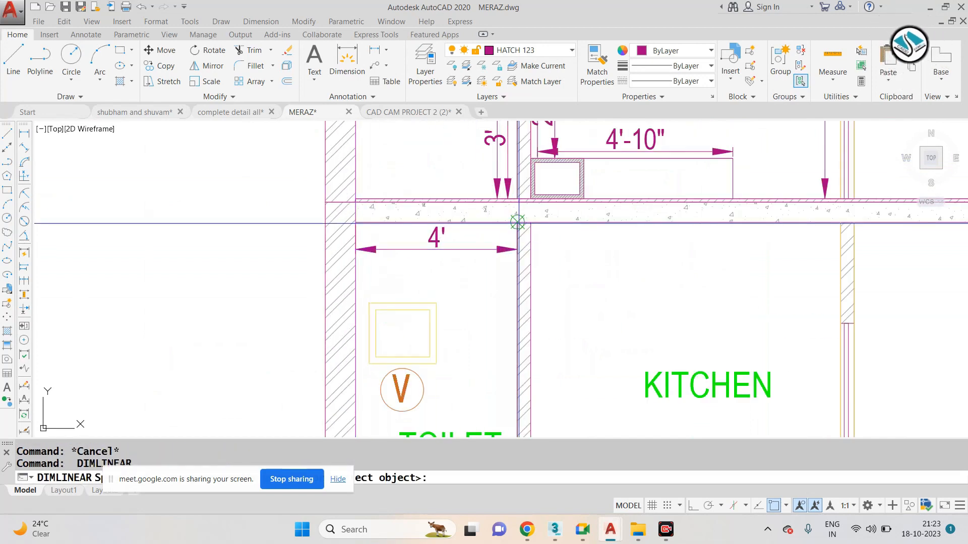
click(518, 224)
scroll(516, 216, down, 2)
scroll(507, 347, up, 3)
click(542, 393)
scroll(529, 353, down, 1)
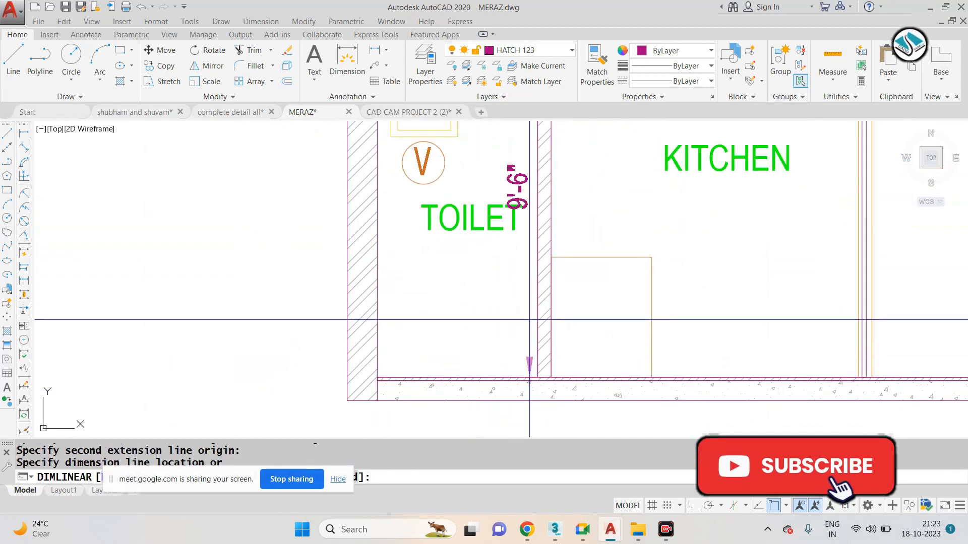
click(523, 306)
Dimension the lower floor kitchen's clear width between its two walls, just below the slab.
scroll(472, 273, down, 2)
middle_drag(555, 149, 443, 217)
scroll(431, 187, up, 2)
key(Escape)
key(space)
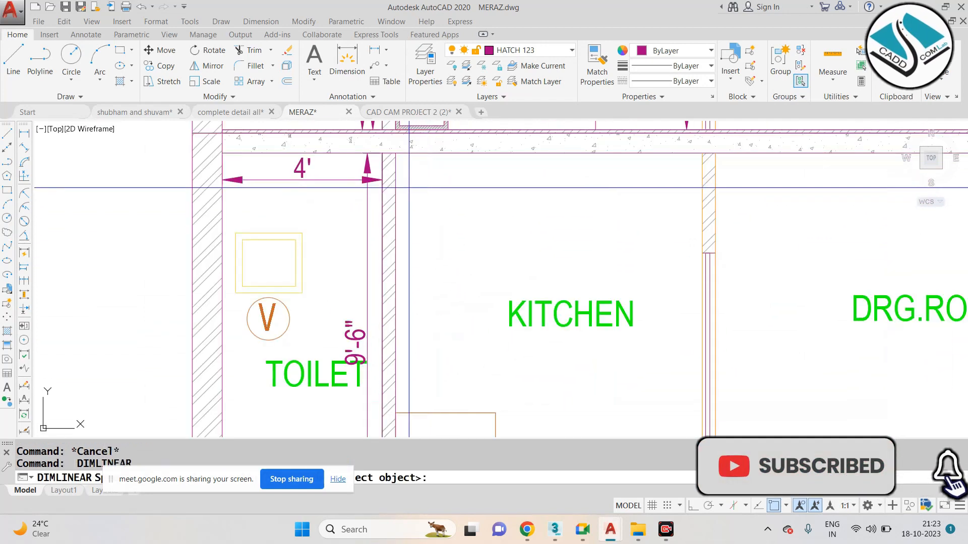
click(395, 154)
click(703, 153)
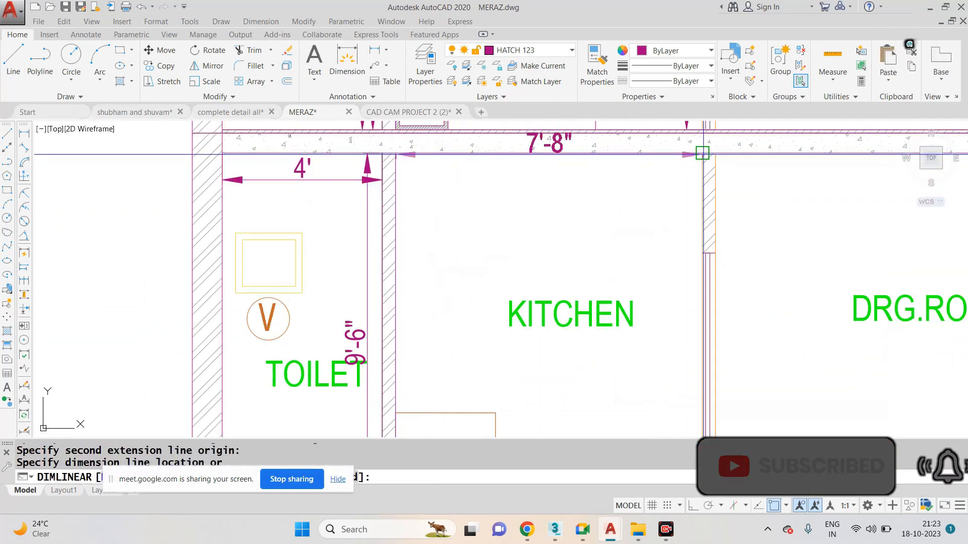
click(662, 181)
key(Escape)
Dimension the lower kitchen's floor-to-ceiling height alongside the drawing room wall.
key(space)
scroll(662, 180, down, 2)
scroll(685, 395, up, 4)
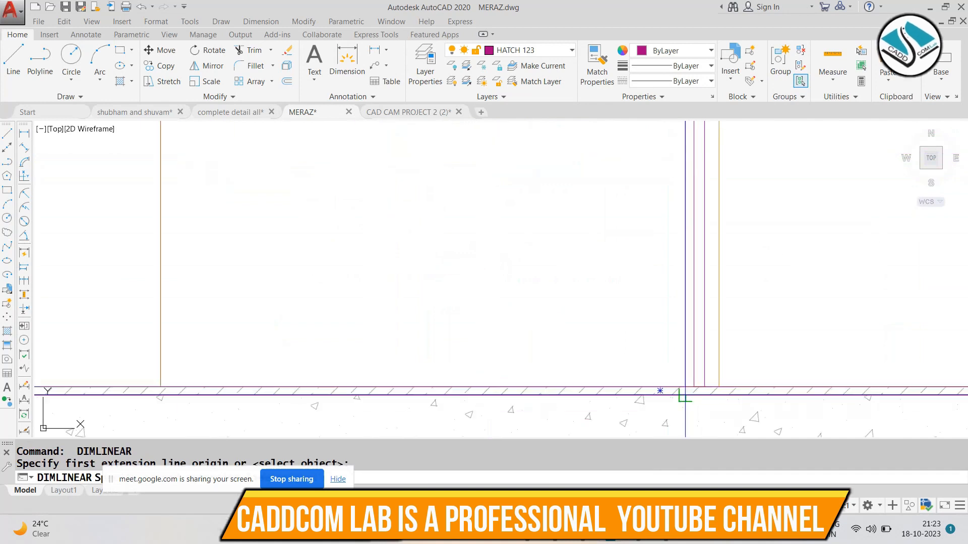
click(686, 395)
click(617, 358)
Dimension the height of window W in the wall between the upper floor's kitchen and bedroom.
scroll(614, 357, down, 3)
middle_drag(493, 195, 476, 402)
scroll(421, 179, up, 5)
key(Escape)
key(space)
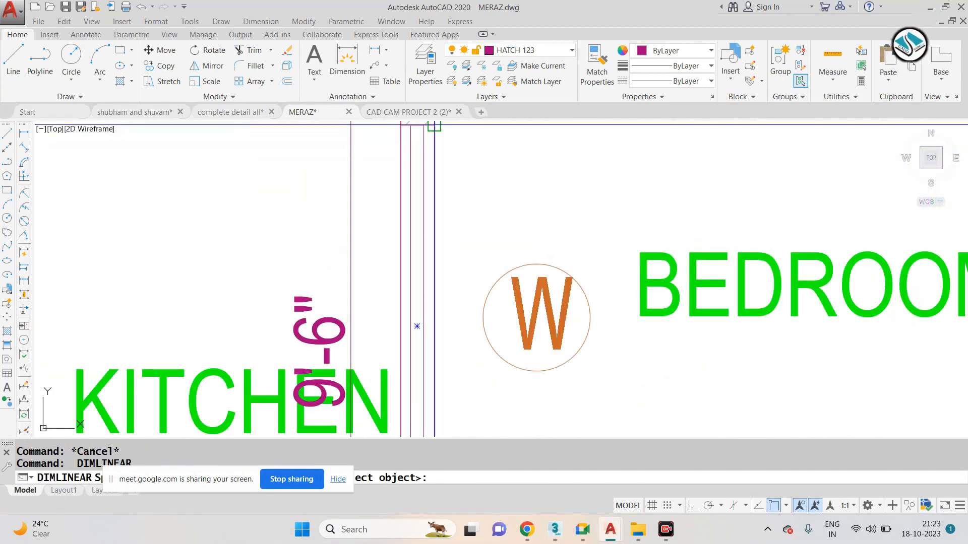
click(434, 125)
scroll(441, 161, down, 4)
scroll(439, 305, up, 2)
click(438, 306)
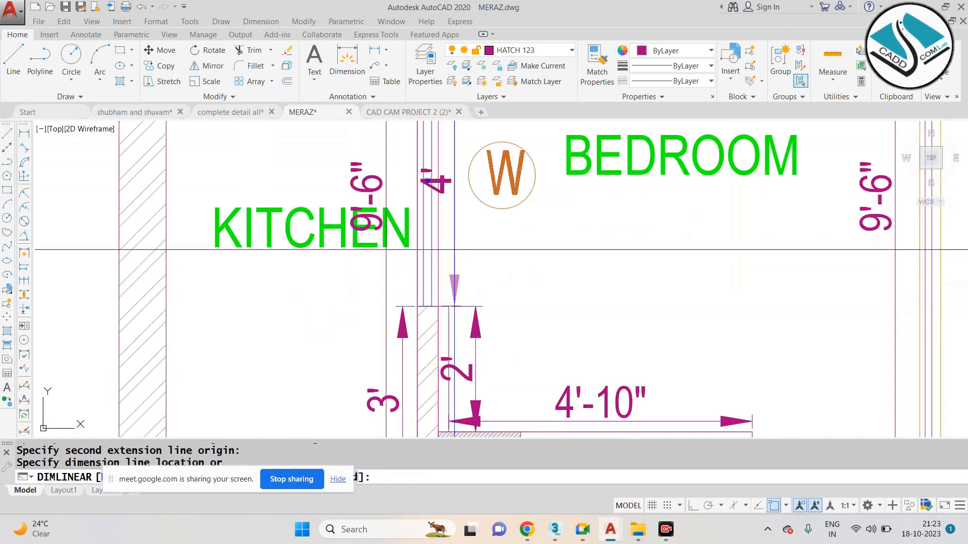
click(461, 249)
Dimension the door opening's height in the lower floor wall between the kitchen and DRG.ROOM, on the DRG.ROOM side.
scroll(462, 249, down, 4)
middle_drag(490, 270, 471, 239)
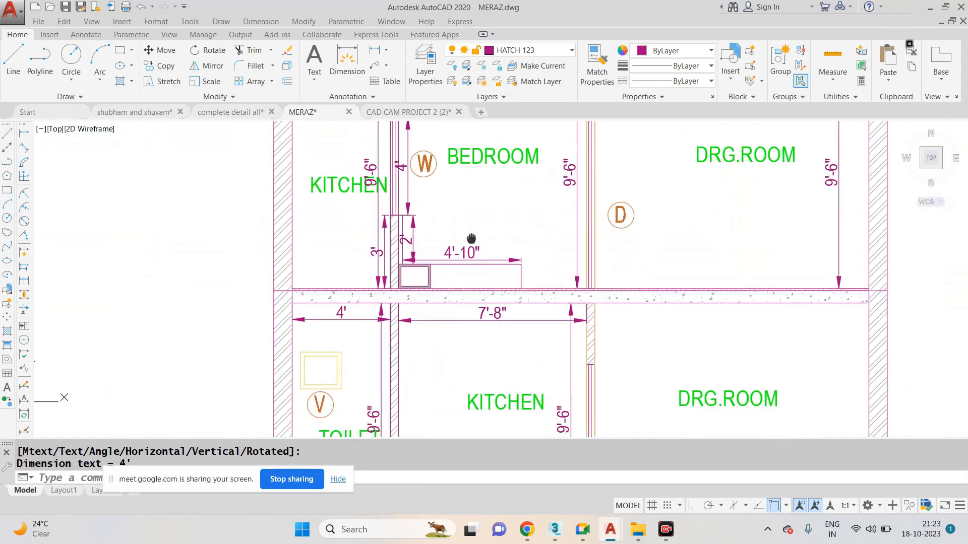
middle_drag(548, 374, 507, 324)
middle_drag(494, 260, 471, 207)
scroll(539, 299, up, 4)
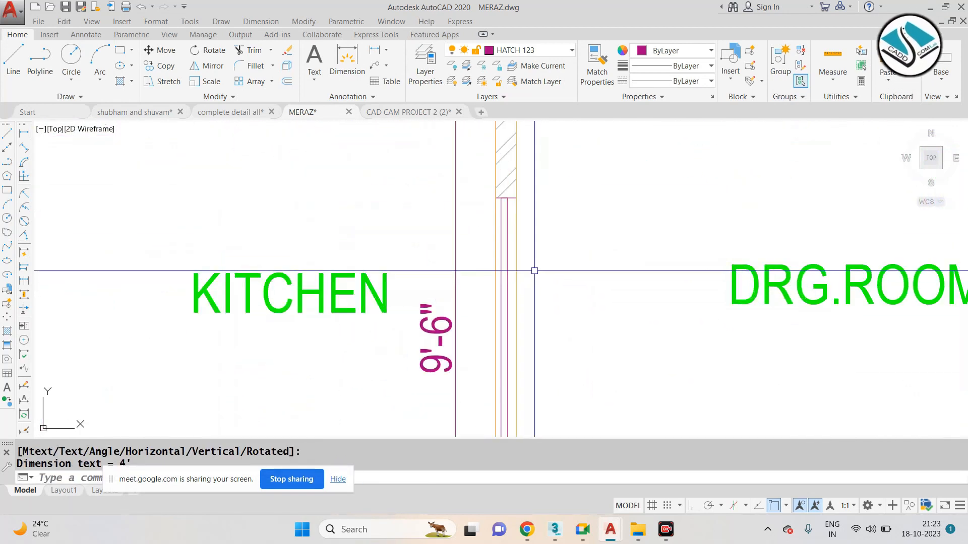
key(space)
click(517, 198)
scroll(519, 192, down, 4)
scroll(518, 340, up, 4)
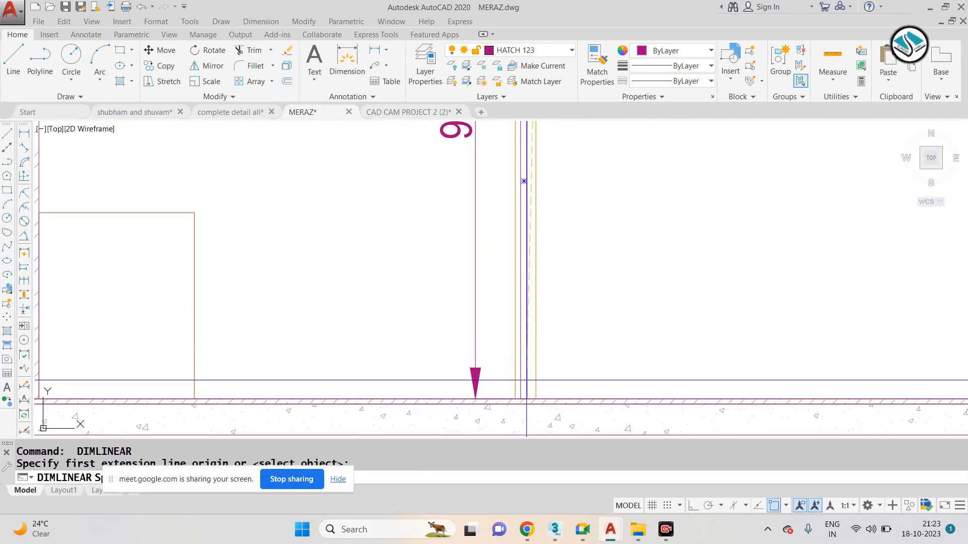
click(536, 400)
click(625, 348)
Copy the upper floor's circled D door tag down beside the lower floor door opening.
scroll(504, 335, down, 6)
scroll(496, 128, up, 6)
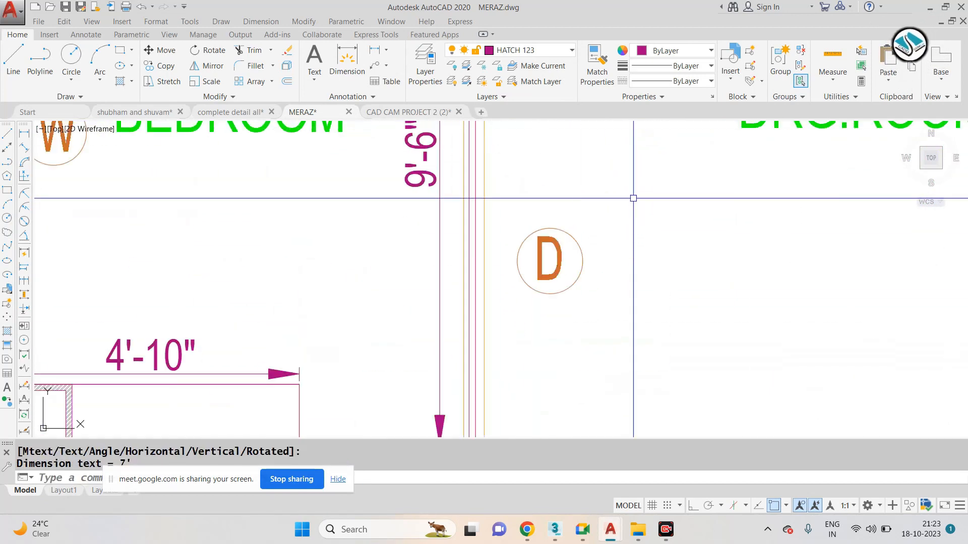
click(634, 198)
click(523, 298)
text(CO)
key(space)
scroll(521, 283, down, 4)
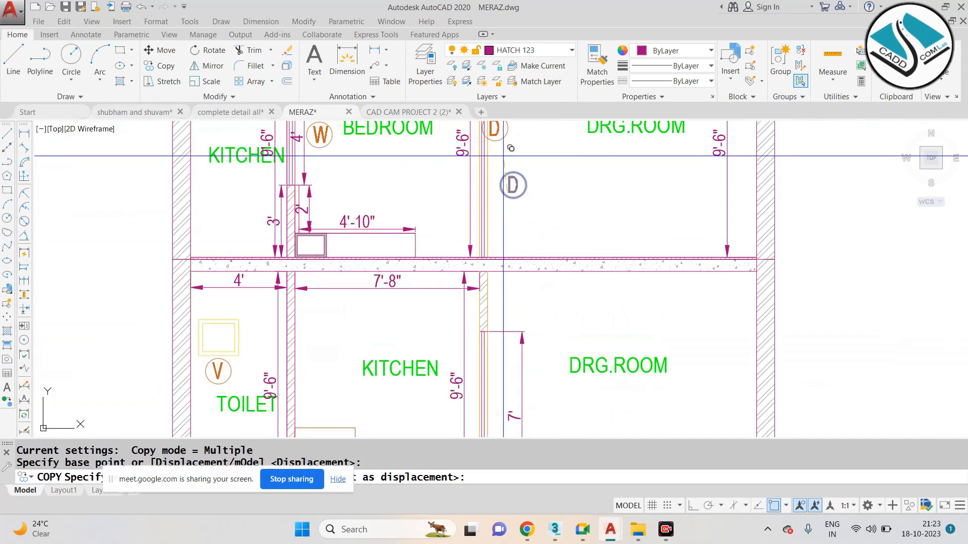
scroll(504, 282, up, 5)
scroll(489, 291, down, 2)
click(484, 299)
scroll(483, 300, down, 2)
key(Escape)
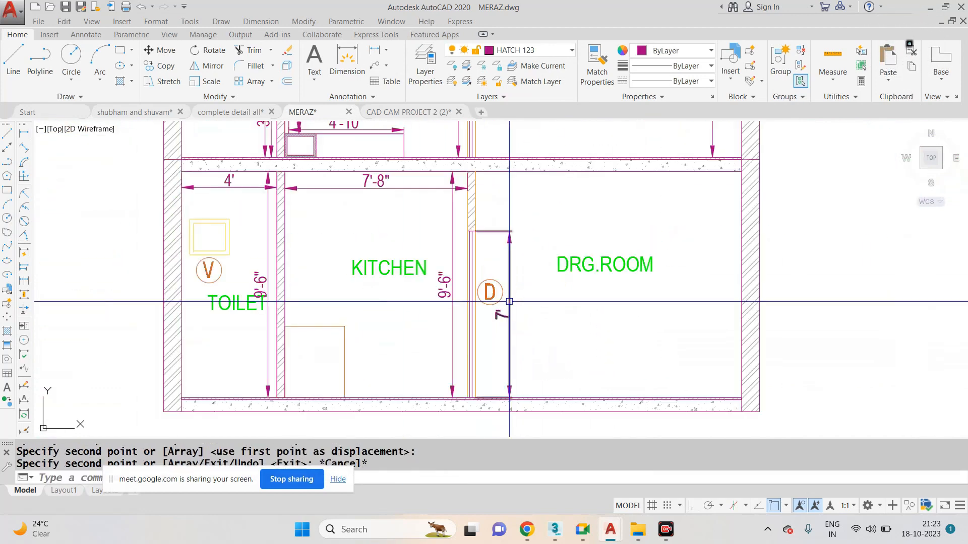
Dimension the width of the counter rectangle in the lower kitchen, placing the dimension above it.
scroll(529, 305, down, 2)
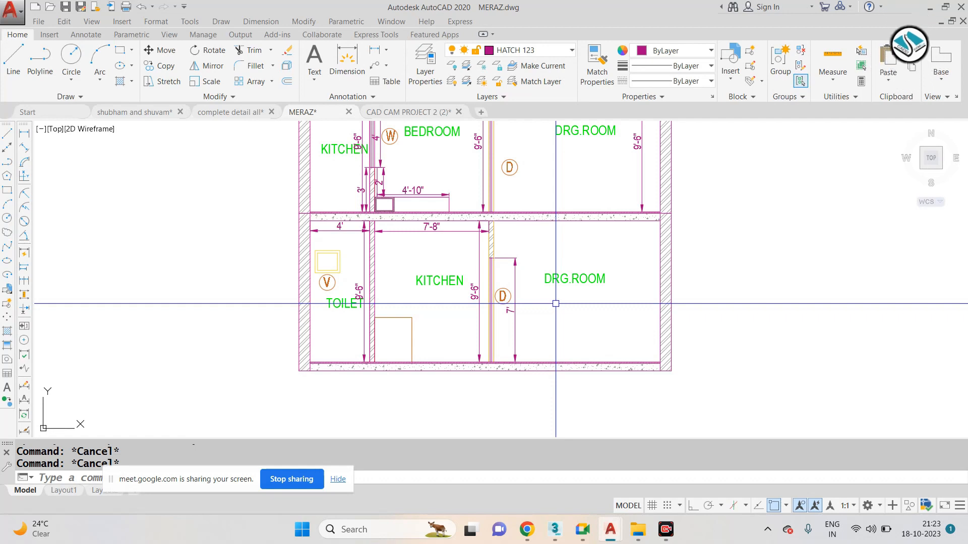
mouse_move(528, 214)
middle_down()
mouse_move(512, 264)
mouse_move(503, 225)
middle_up()
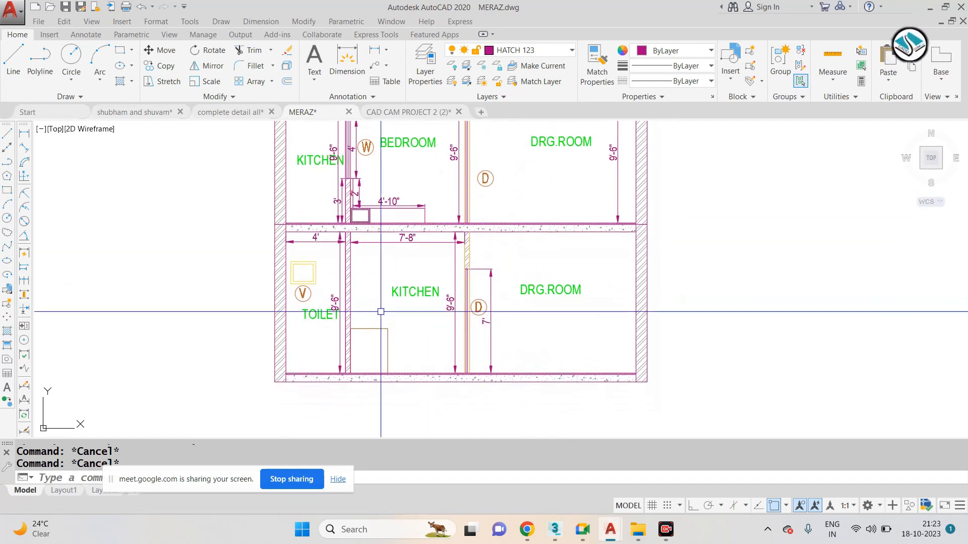
scroll(367, 343, up, 2)
click(261, 21)
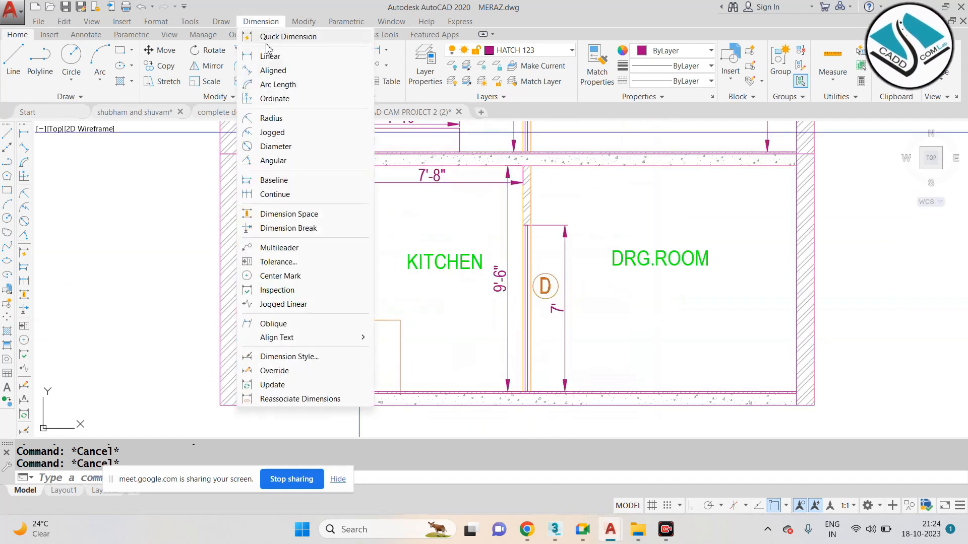
click(268, 54)
scroll(337, 303, up, 2)
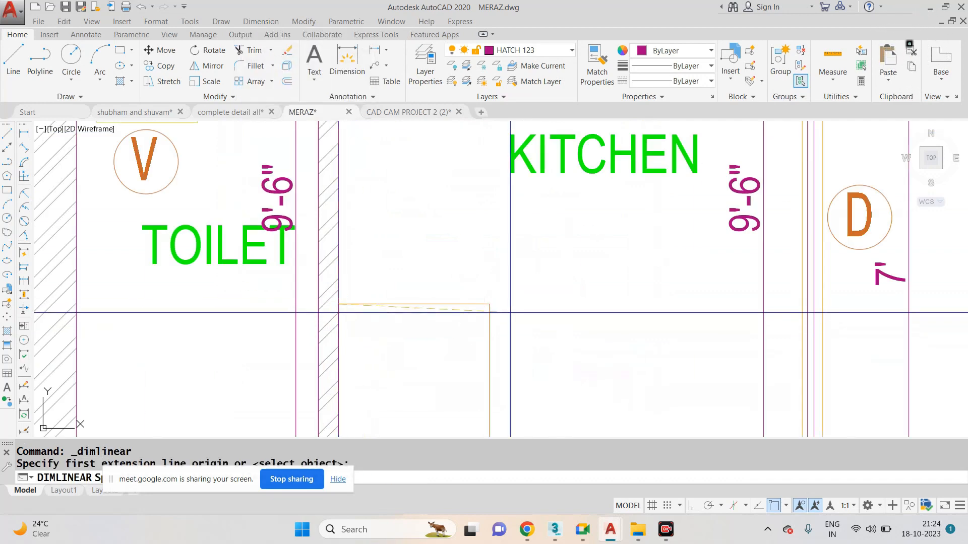
click(492, 305)
click(489, 270)
key(Escape)
Dimension the kitchen counter's height, placing the dimension beside its outer edge.
key(space)
click(490, 304)
scroll(492, 247, down, 2)
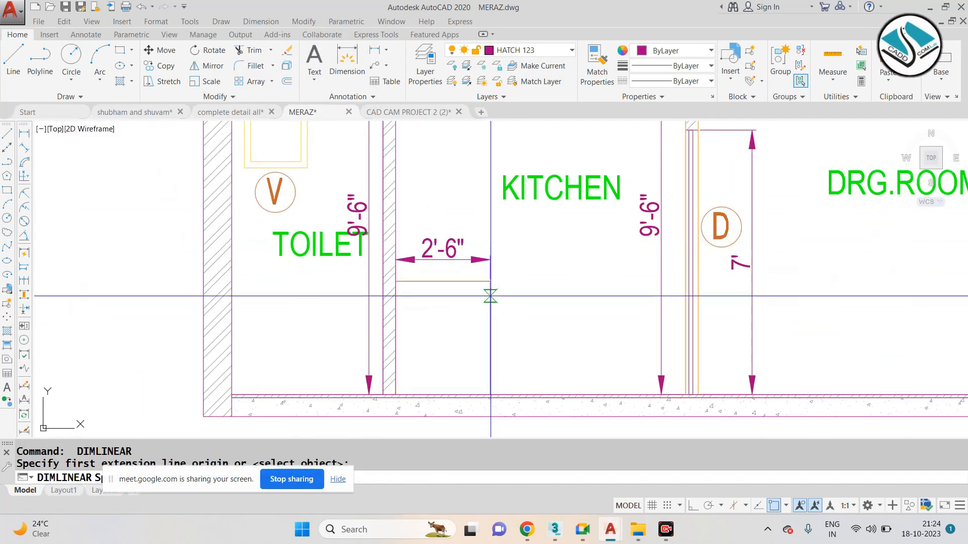
scroll(490, 386, up, 4)
click(487, 408)
click(548, 354)
scroll(479, 322, down, 4)
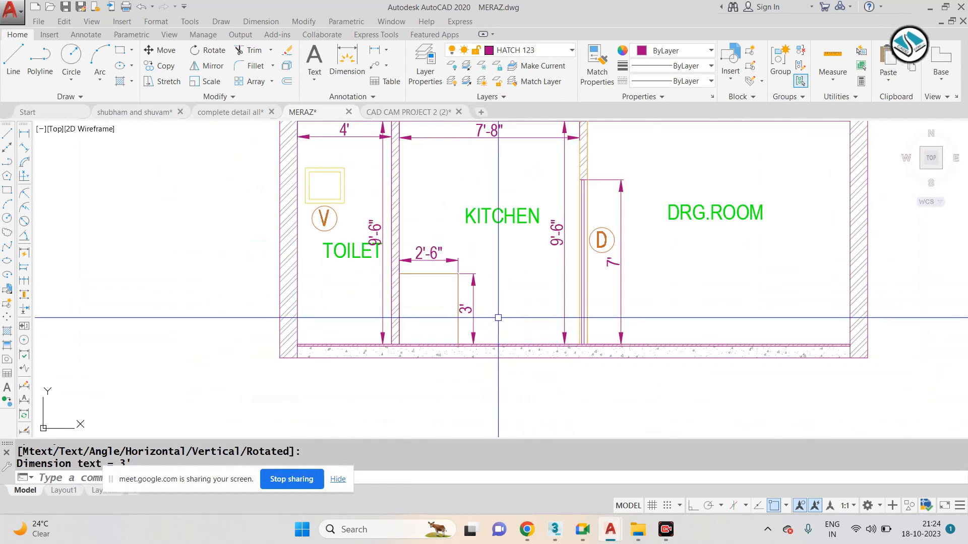
middle_drag(580, 222, 580, 223)
scroll(569, 252, down, 3)
key(Escape)
click(691, 129)
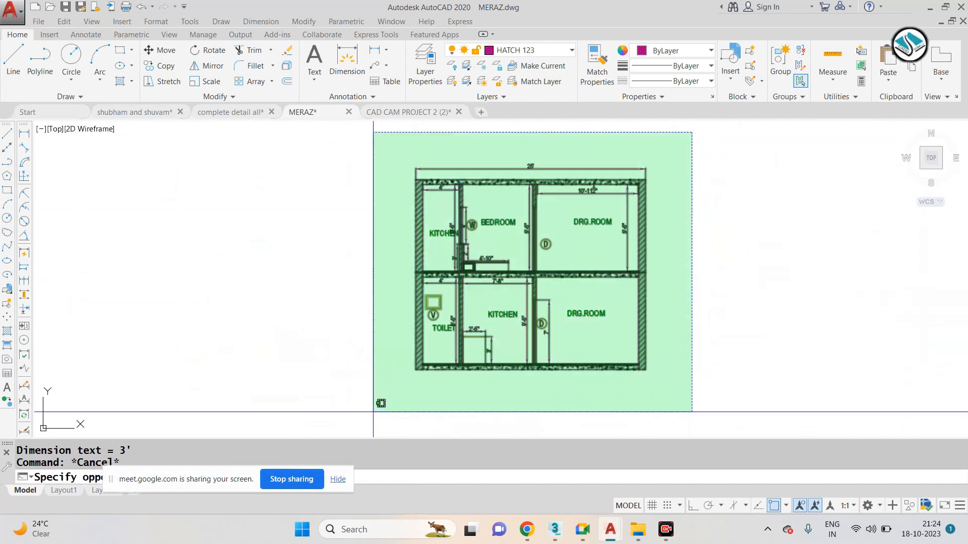
text(m)
key(space)
click(519, 321)
scroll(611, 293, down, 6)
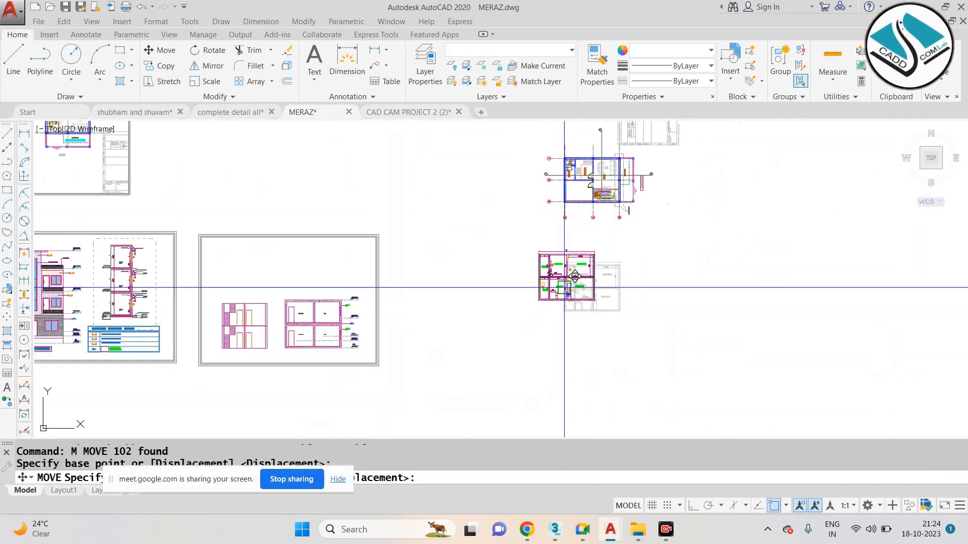
key(Escape)
Copy the dimensioned section into the CAD CAM PROJECT 2 (2) drawing, placing it beside the front elevation sheet.
click(657, 255)
click(534, 338)
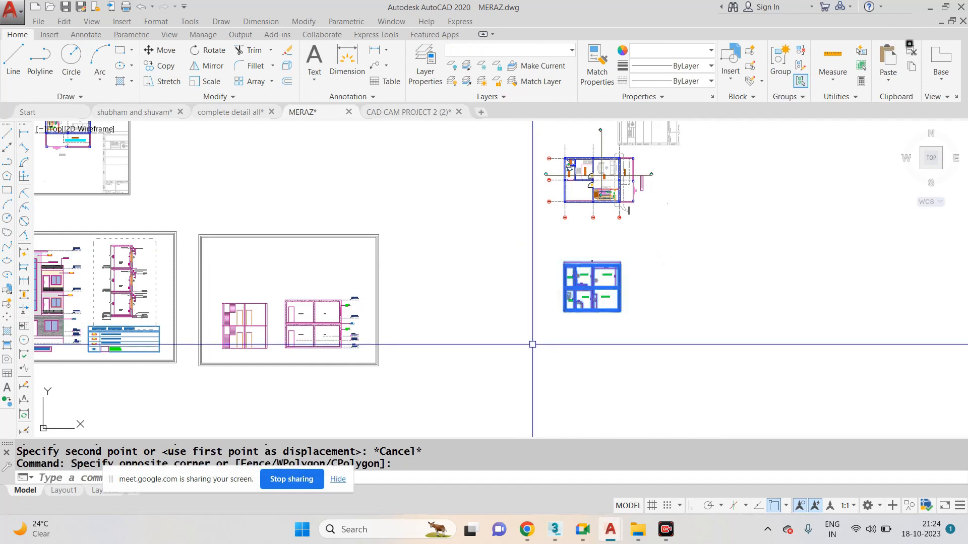
key(ctrl+c)
click(406, 112)
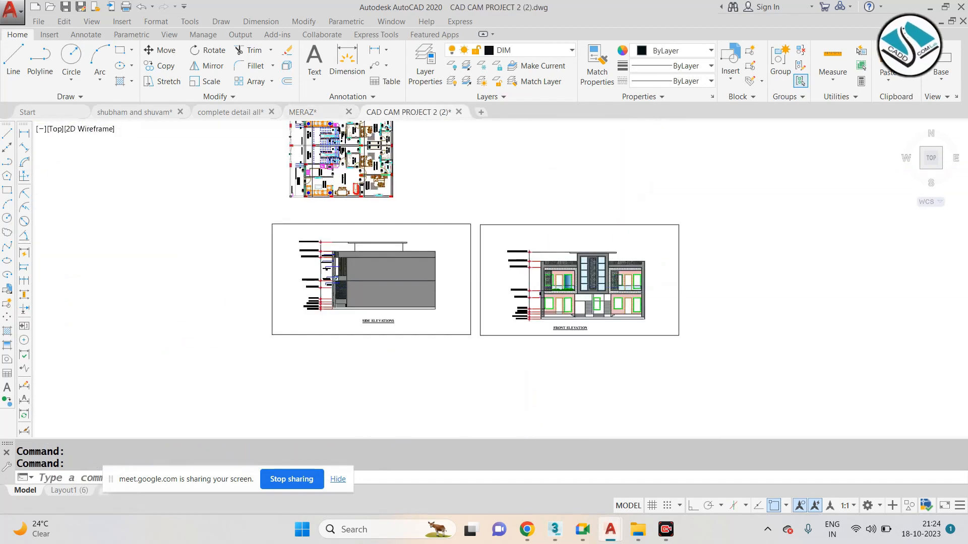
key(ctrl+v)
scroll(619, 327, up, 4)
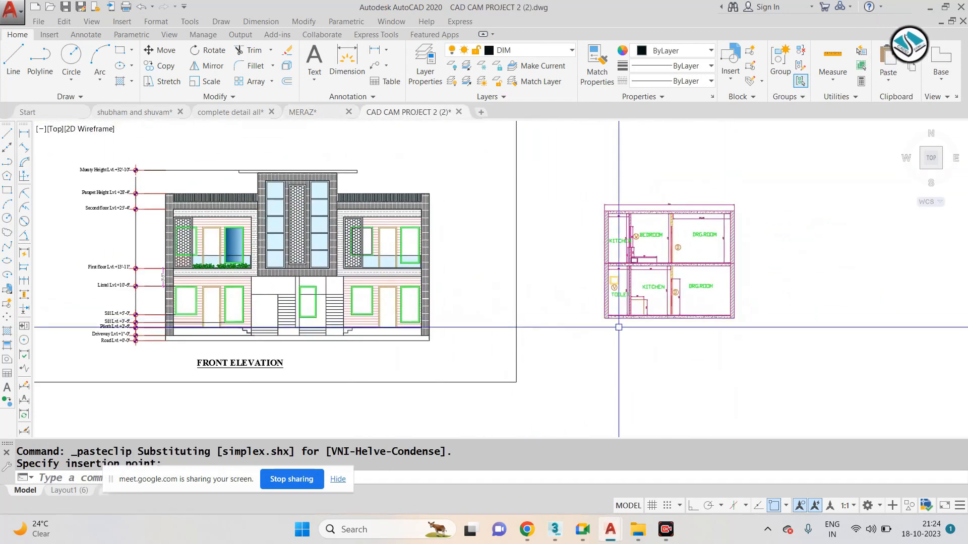
key(Escape)
scroll(587, 272, down, 3)
key(Escape)
scroll(608, 252, up, 6)
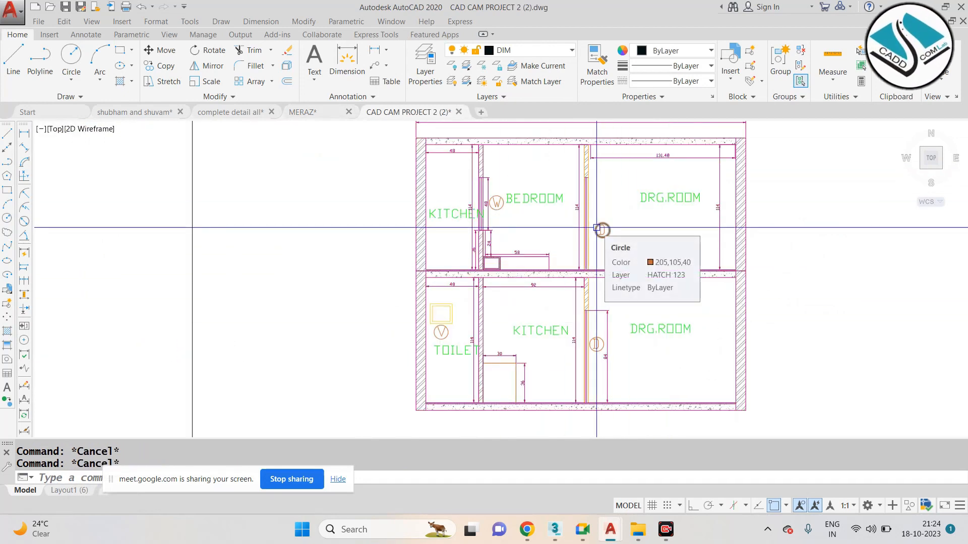
Examine the dimensioned kitchen section in the complete detail all drawing and return to the MERAZ drawing.
click(248, 115)
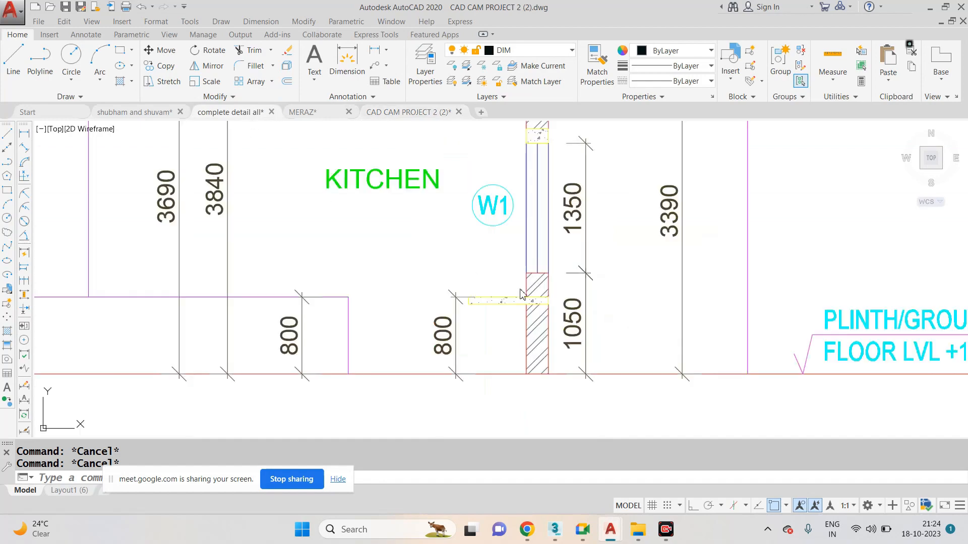
scroll(498, 272, down, 3)
scroll(498, 272, down, 5)
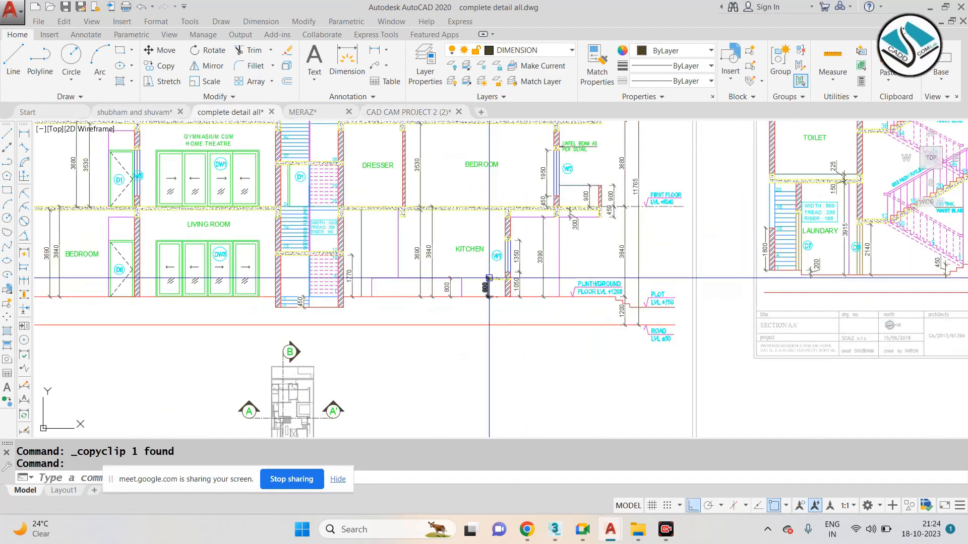
click(327, 115)
scroll(615, 173, up, 5)
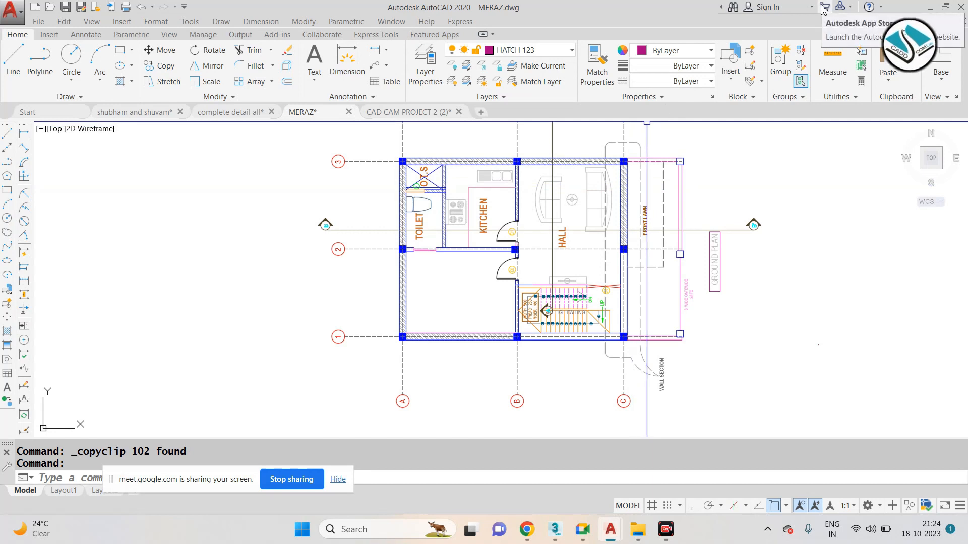
Erase the title block lines and text above the ground plan.
scroll(480, 170, down, 6)
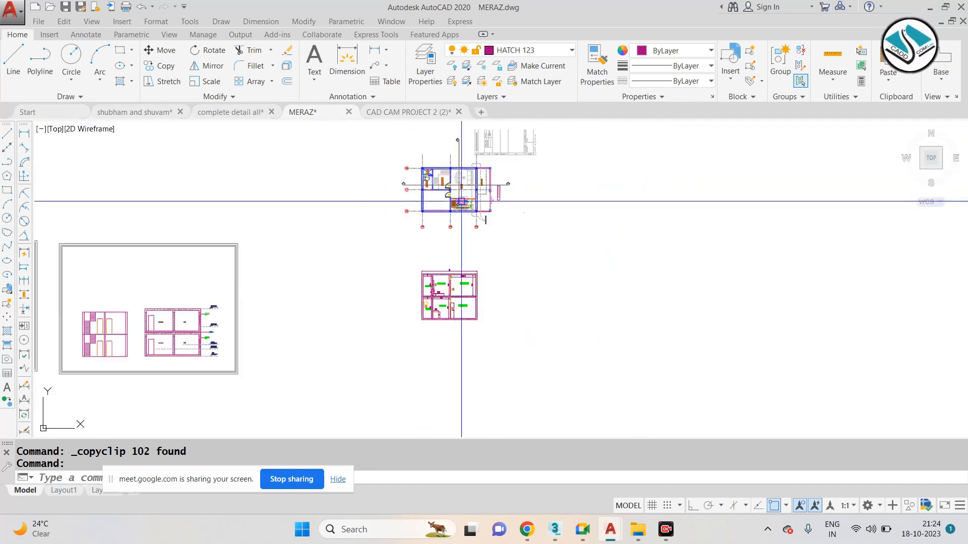
scroll(512, 204, up, 3)
click(557, 147)
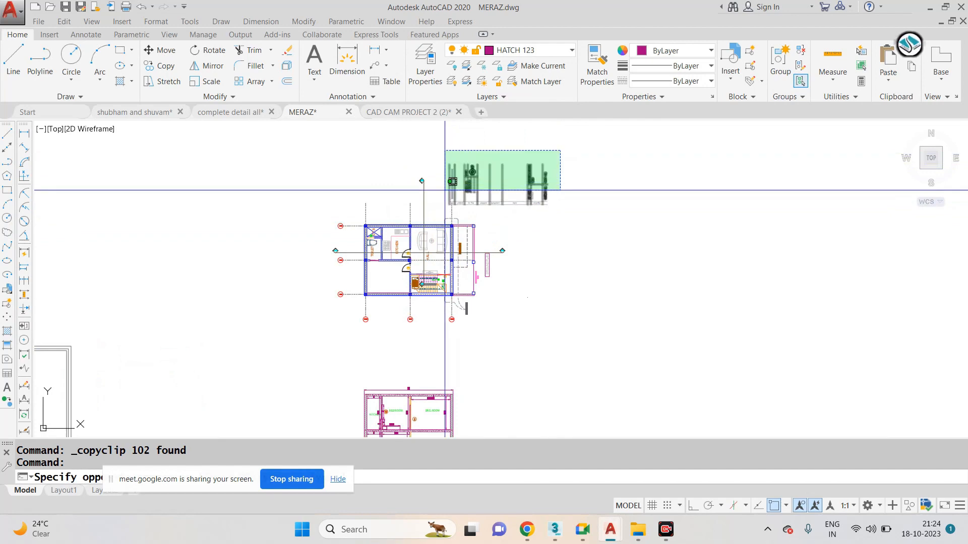
click(445, 205)
text(E)
key(Return)
Erase the remaining title block pieces near the plan's top gridline, including the stray title text.
click(591, 167)
scroll(480, 200, up, 6)
click(432, 225)
text(E)
key(Return)
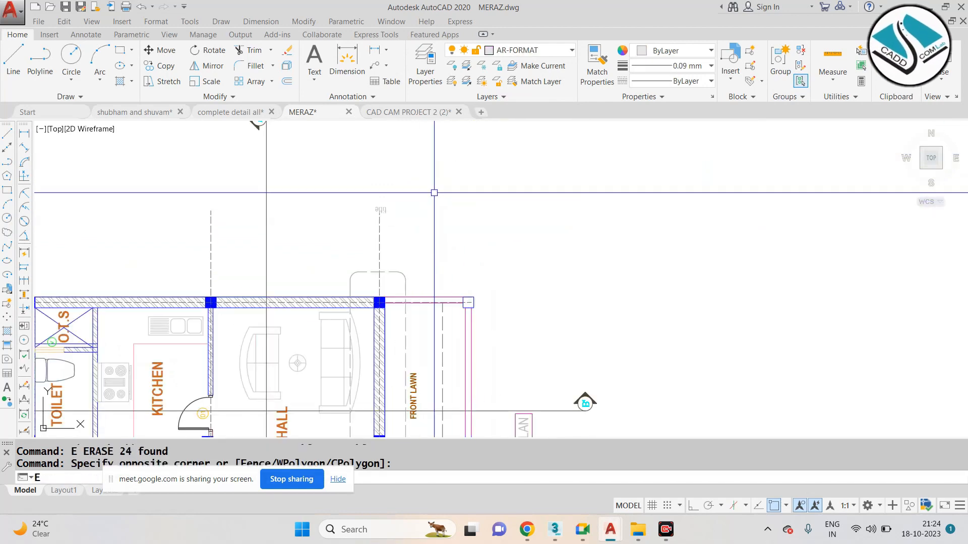
click(342, 173)
click(419, 214)
text(E)
scroll(455, 179, down, 4)
scroll(456, 179, down, 4)
key(Escape)
Move the whole ground plan with its grid bubbles and section marks farther right, clear of the section drawing.
click(558, 149)
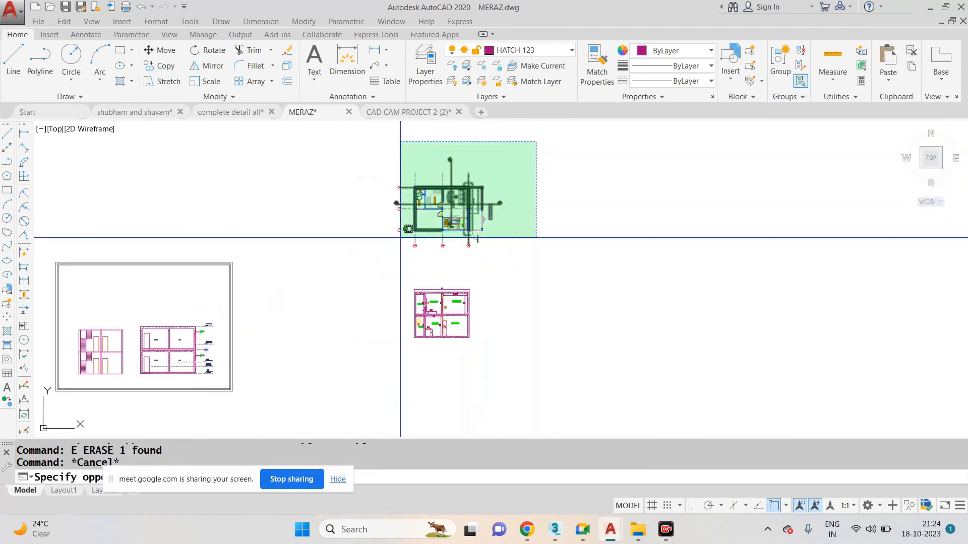
click(398, 255)
text(M)
key(Return)
click(476, 200)
click(668, 215)
key(Escape)
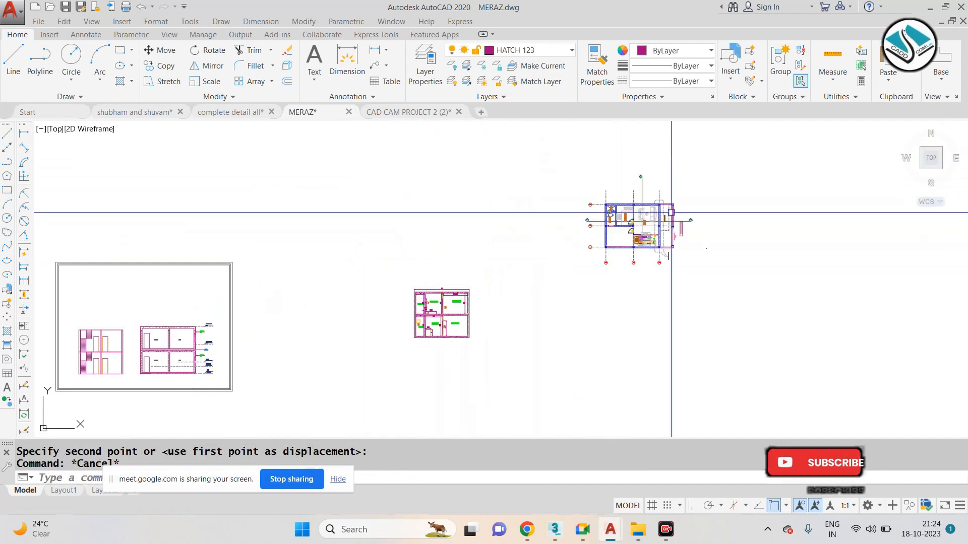
Rotate the whole ground plan with its grid bubbles and section marks by 270°, using Ortho to keep it square.
scroll(679, 205, up, 3)
click(726, 141)
click(498, 339)
text(RO)
key(Return)
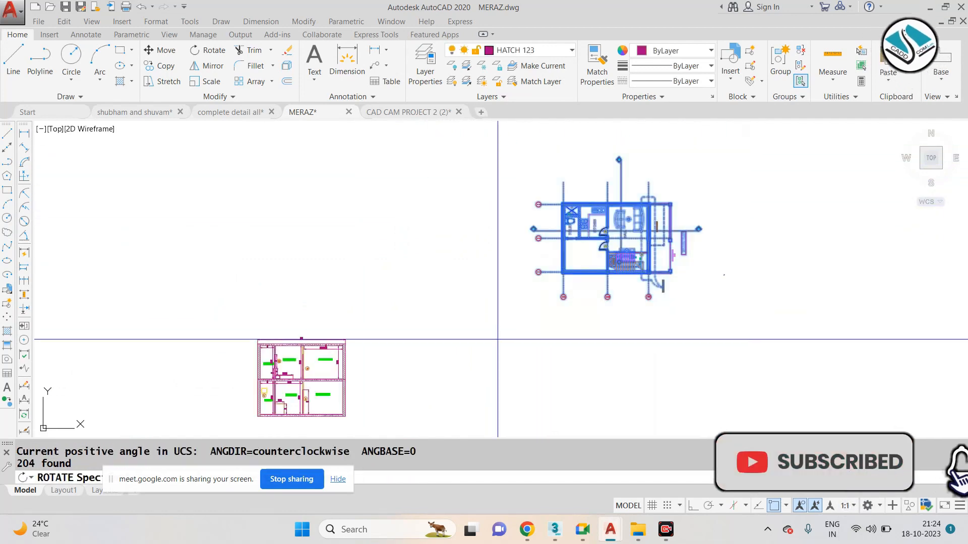
click(660, 266)
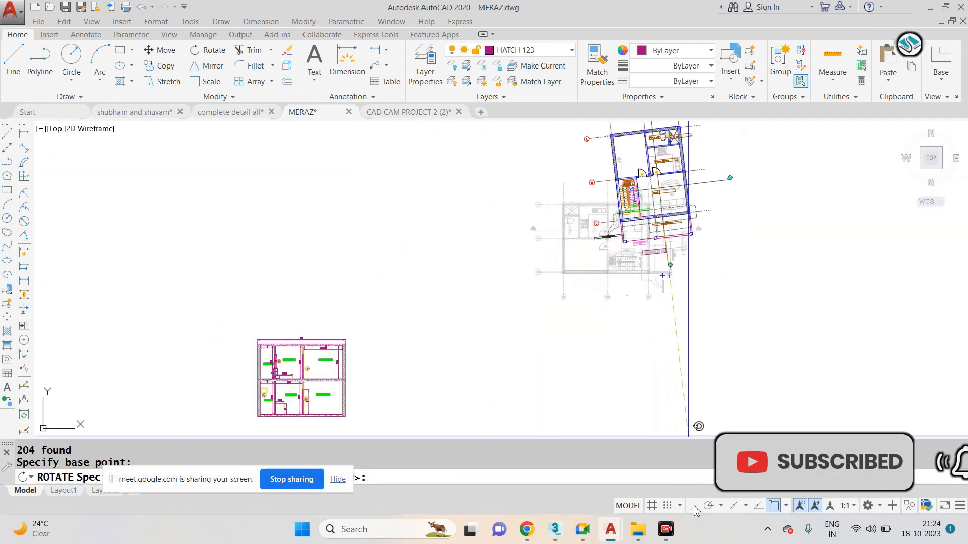
click(693, 506)
click(684, 353)
middle_drag(686, 214, 600, 214)
scroll(597, 202, up, 2)
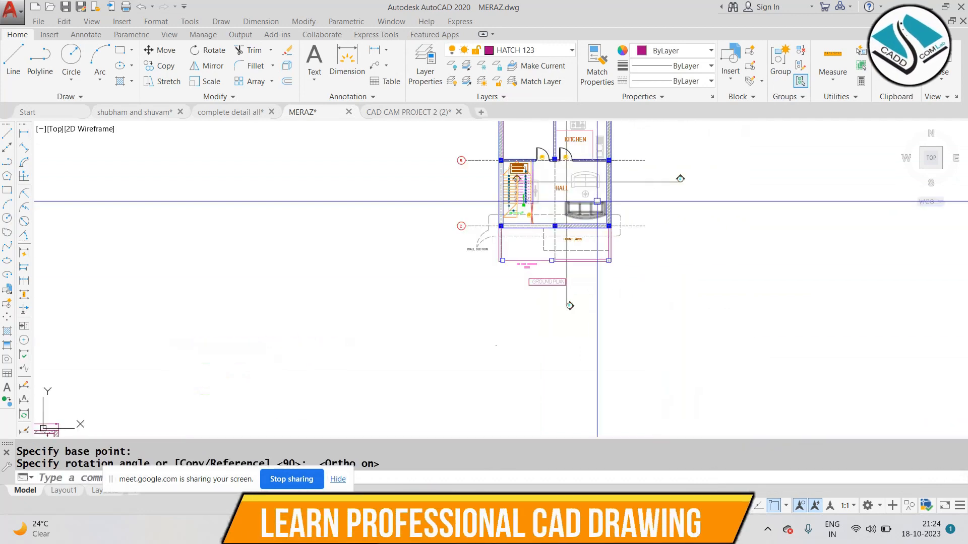
scroll(597, 202, up, 4)
key(Escape)
key(Escape)
scroll(540, 229, down, 2)
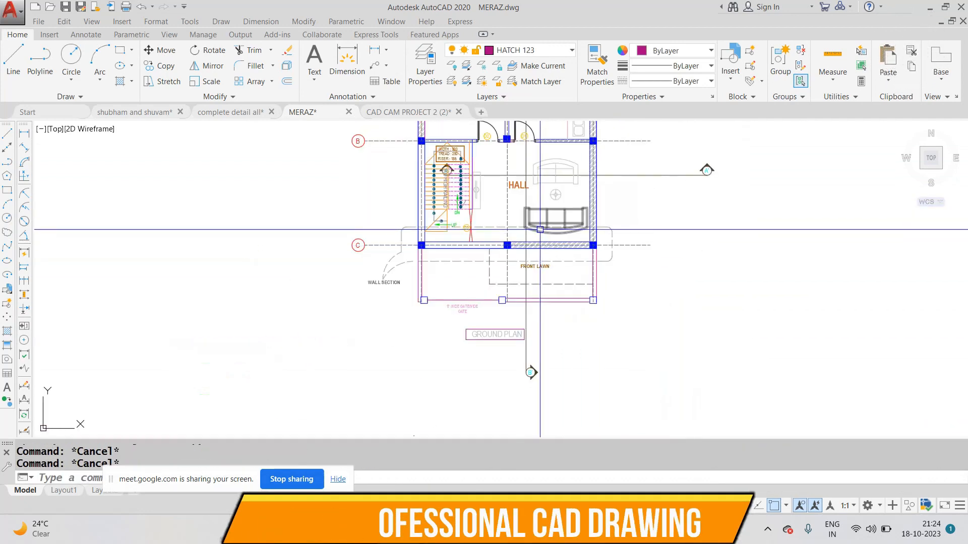
scroll(502, 256, up, 4)
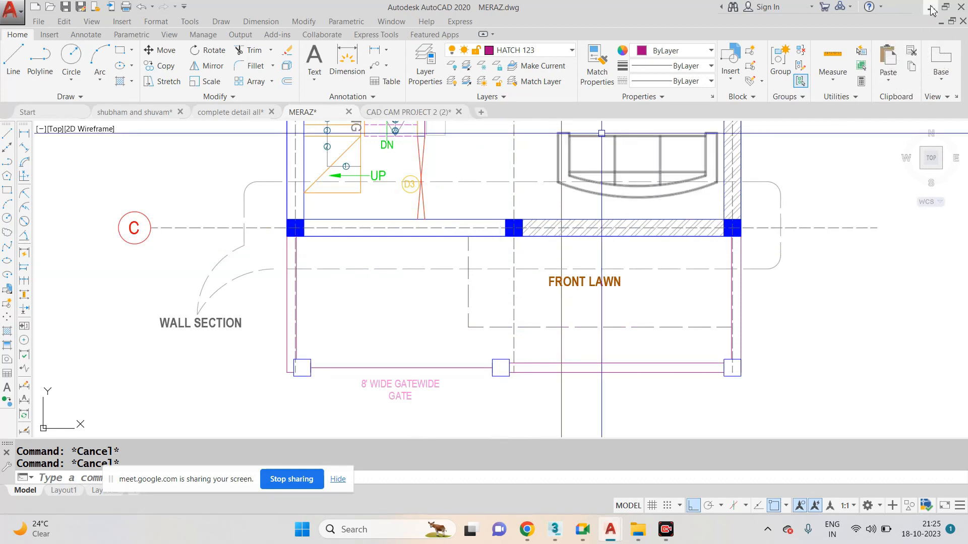
Open the SUNSHADE +INTERIOR WALL FINISH drawing from the For Students Working File\Architecture folder inside CaddCom -Lab on drive D.
click(930, 7)
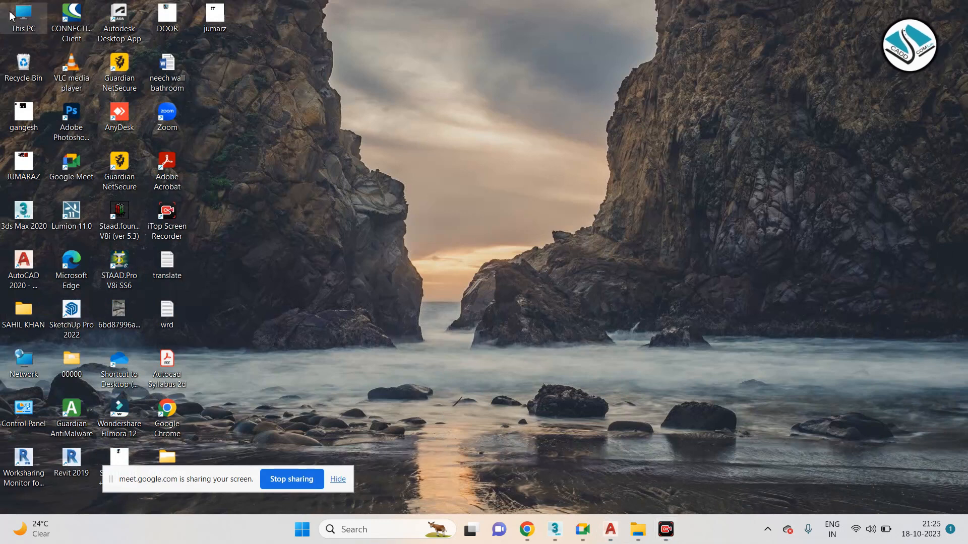
key(super+e)
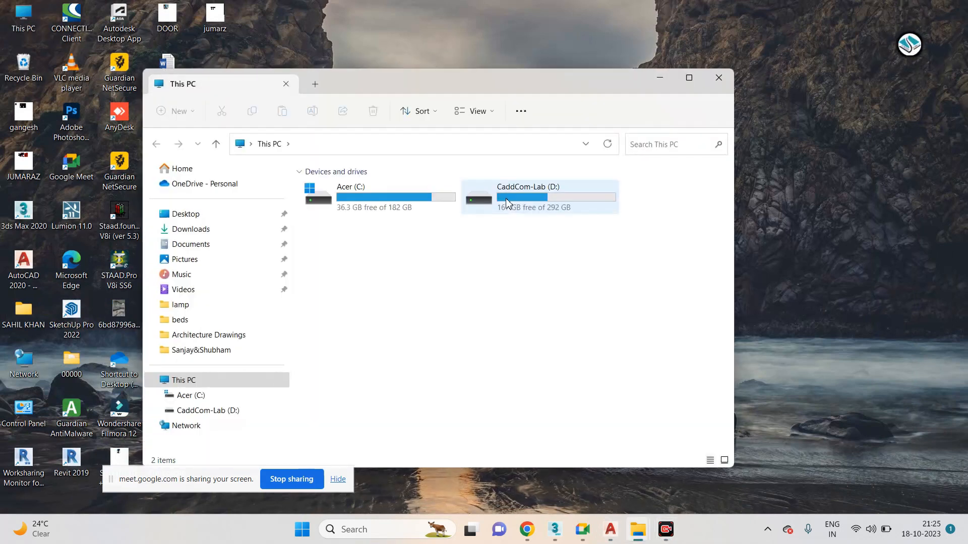
double_click(549, 77)
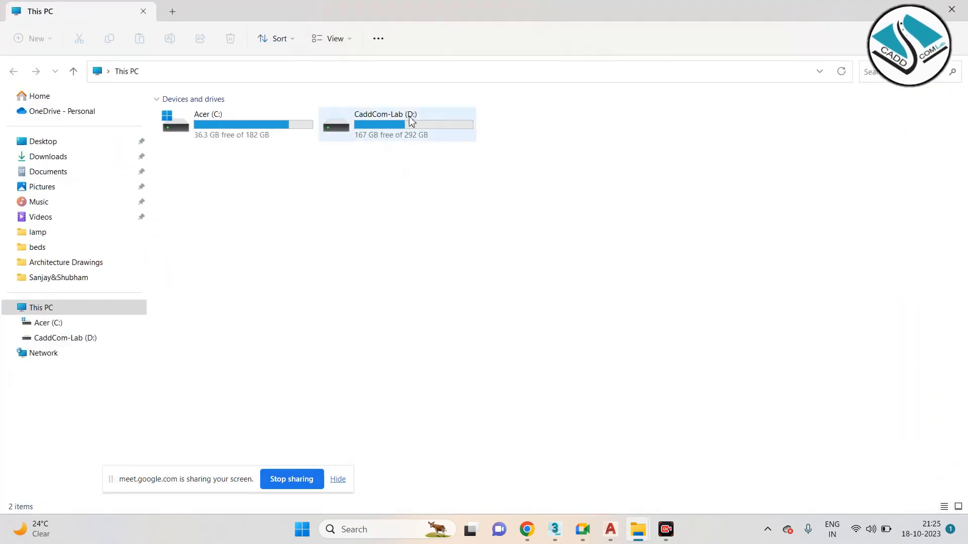
double_click(443, 124)
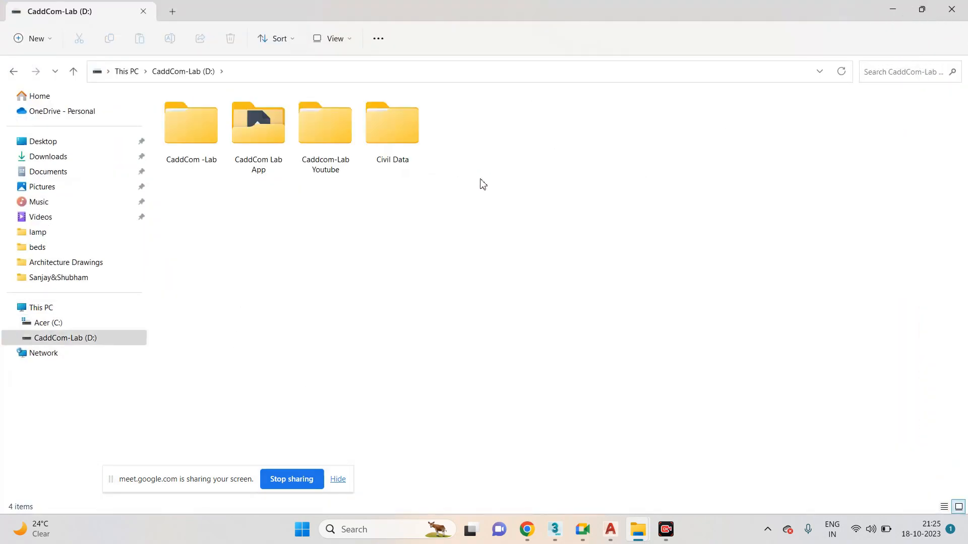
double_click(216, 141)
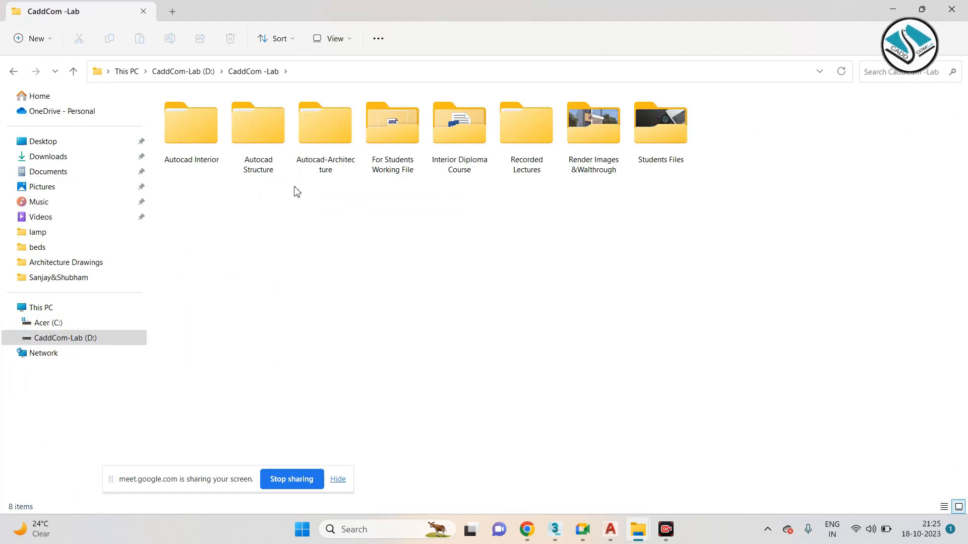
double_click(375, 158)
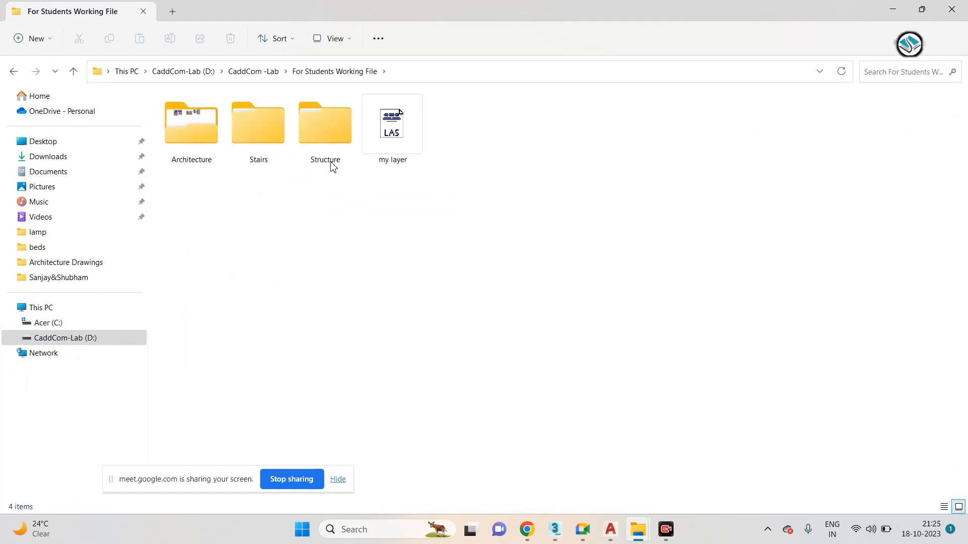
double_click(202, 132)
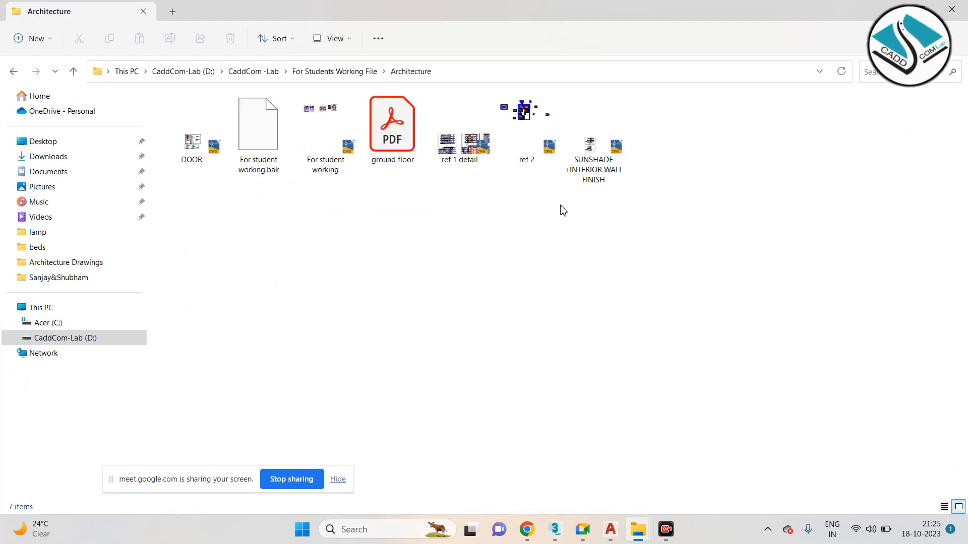
double_click(592, 151)
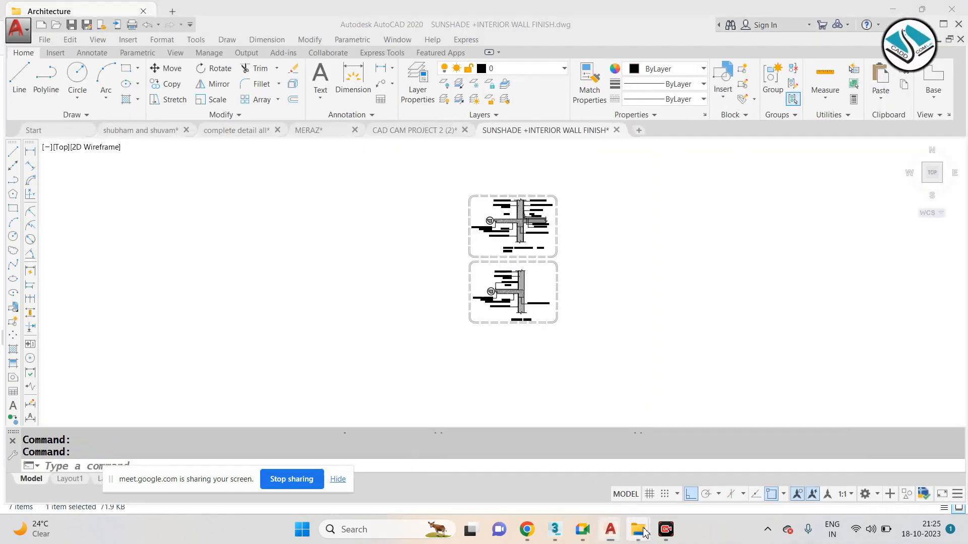
Check the Architecture folder again, return to the sunshade drawing in AutoCAD, maximise it and examine its two detail sheets.
mouse_move(644, 532)
click(728, 469)
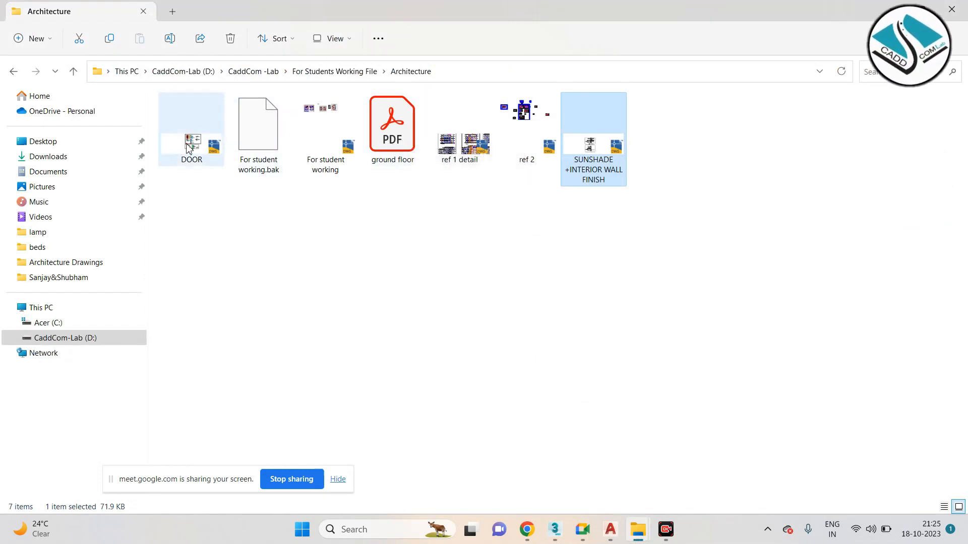
click(892, 13)
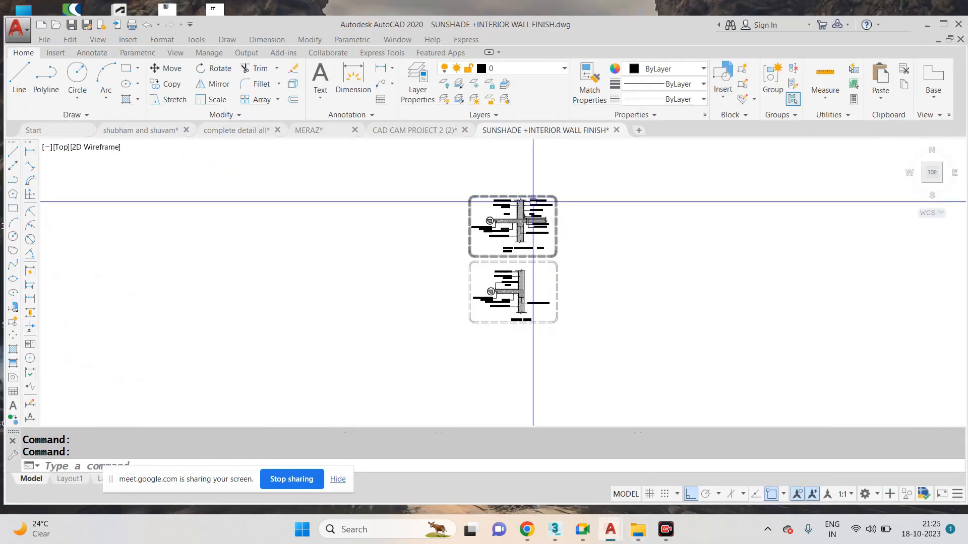
double_click(605, 30)
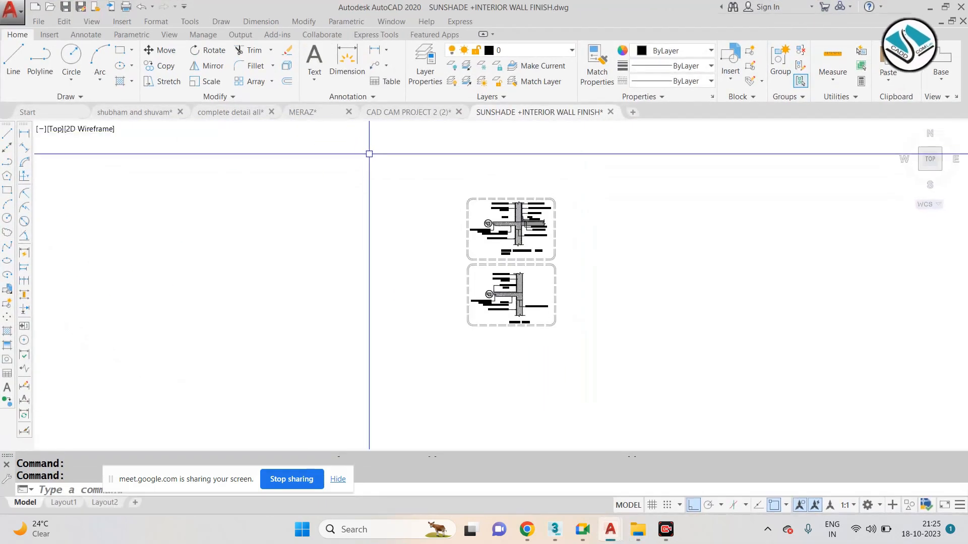
key(Escape)
middle_drag(476, 207, 508, 191)
scroll(502, 201, up, 2)
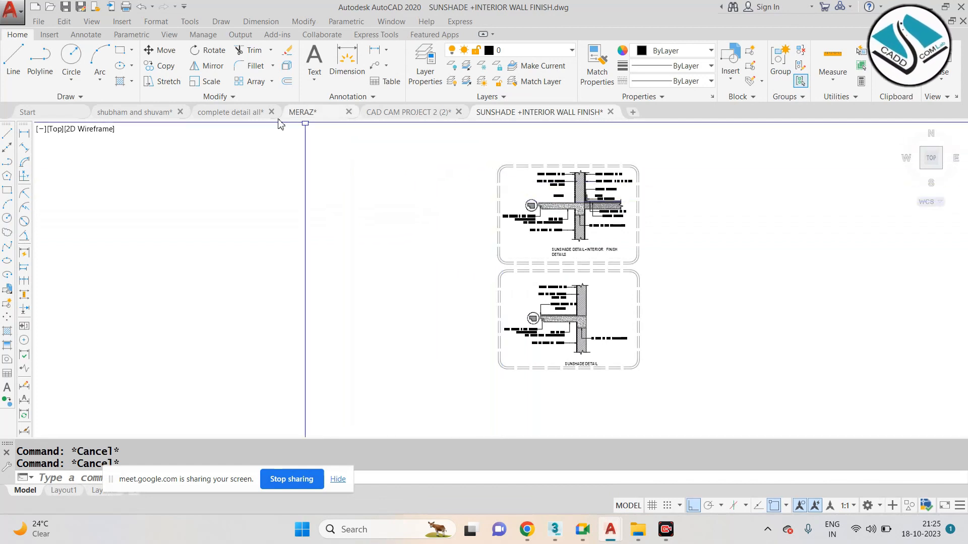
Look over the CAD CAM PROJECT 2 (2) drawing and return to the MERAZ drawing.
mouse_move(242, 115)
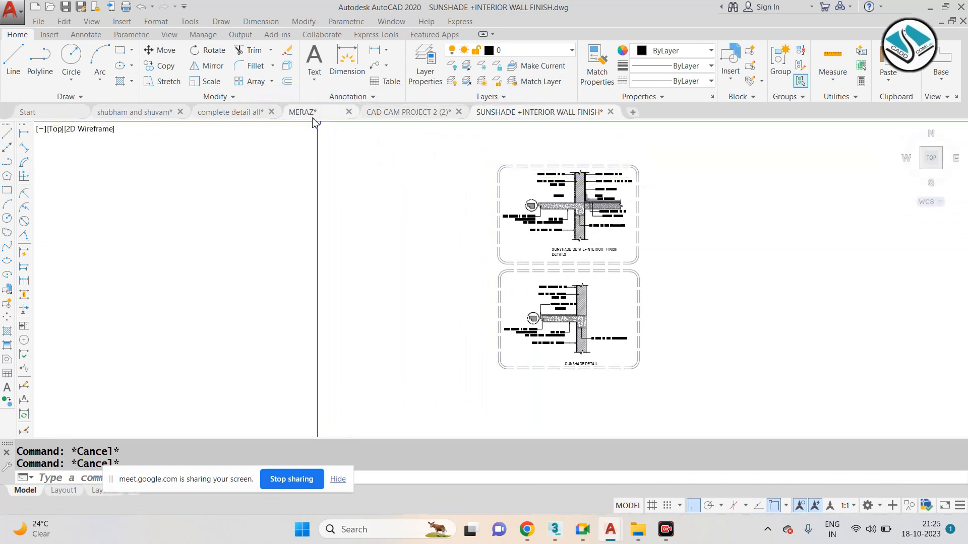
click(397, 115)
scroll(357, 148, down, 5)
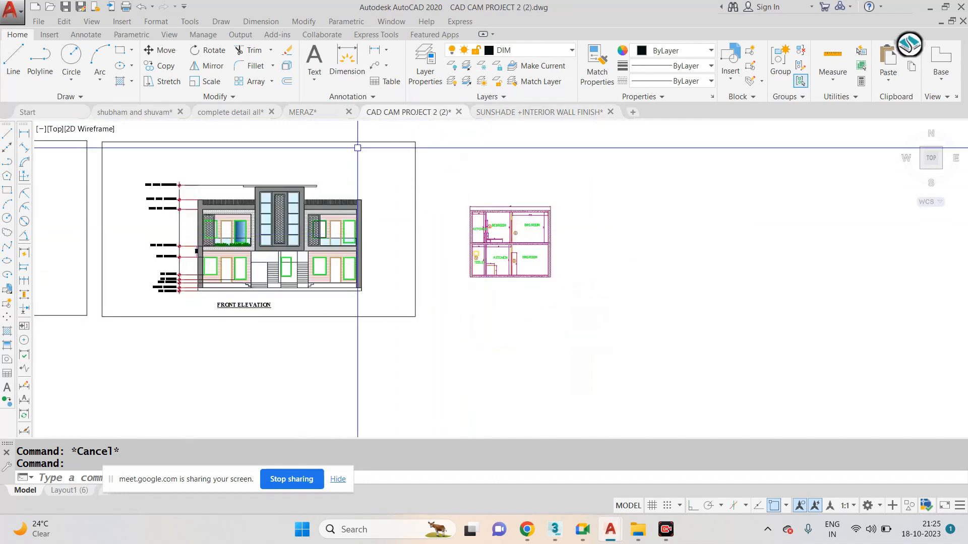
click(303, 112)
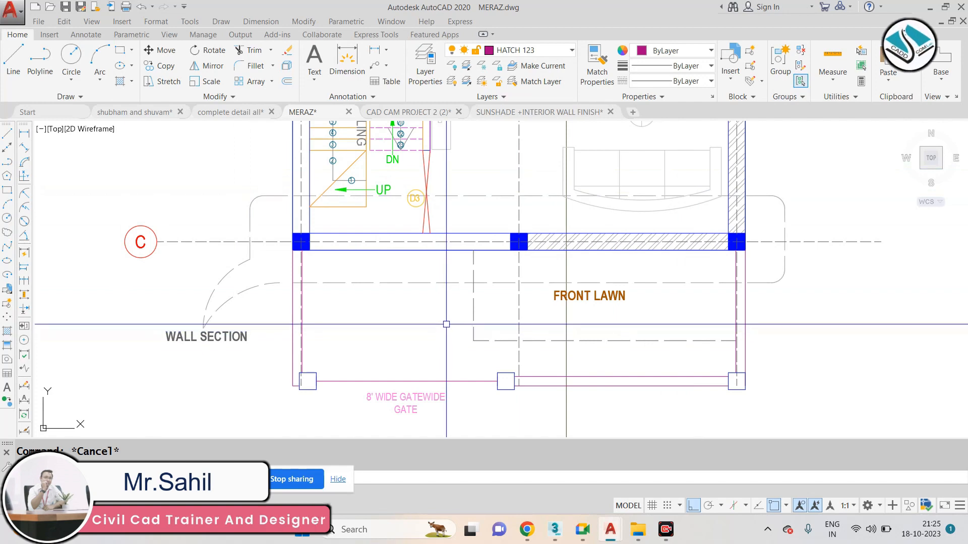
Try to rotate the ground plan back to its sideways orientation about a point near the front gate wall.
scroll(446, 325, down, 6)
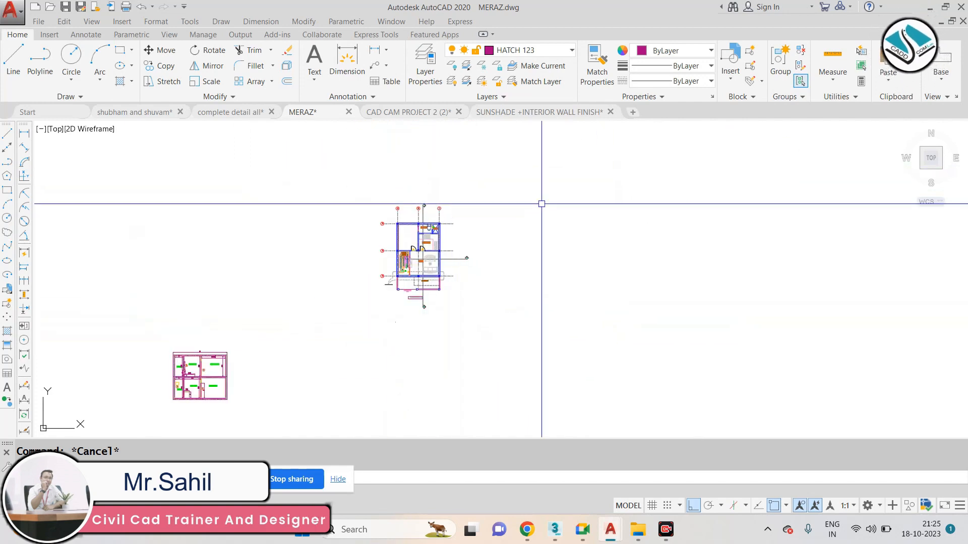
click(525, 156)
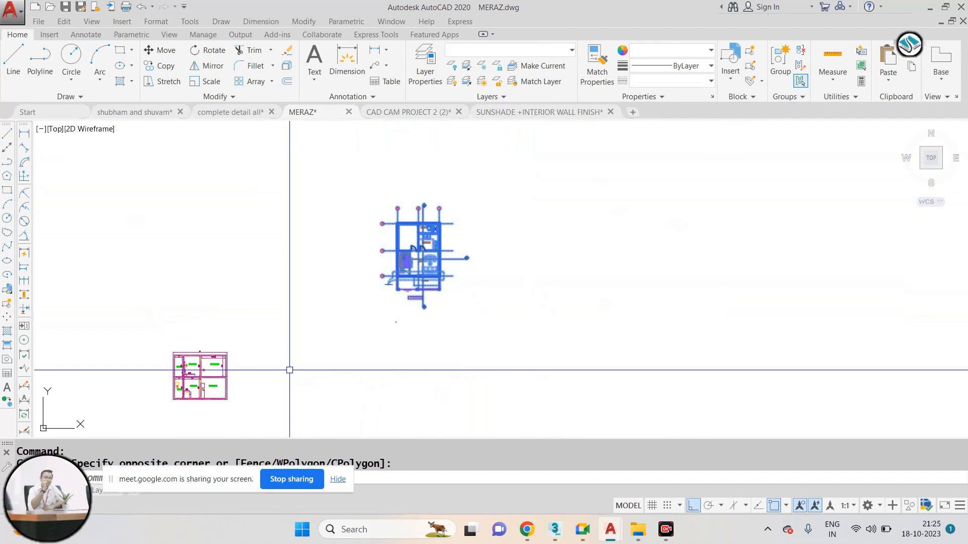
text(ro)
key(Return)
scroll(384, 284, up, 4)
click(491, 298)
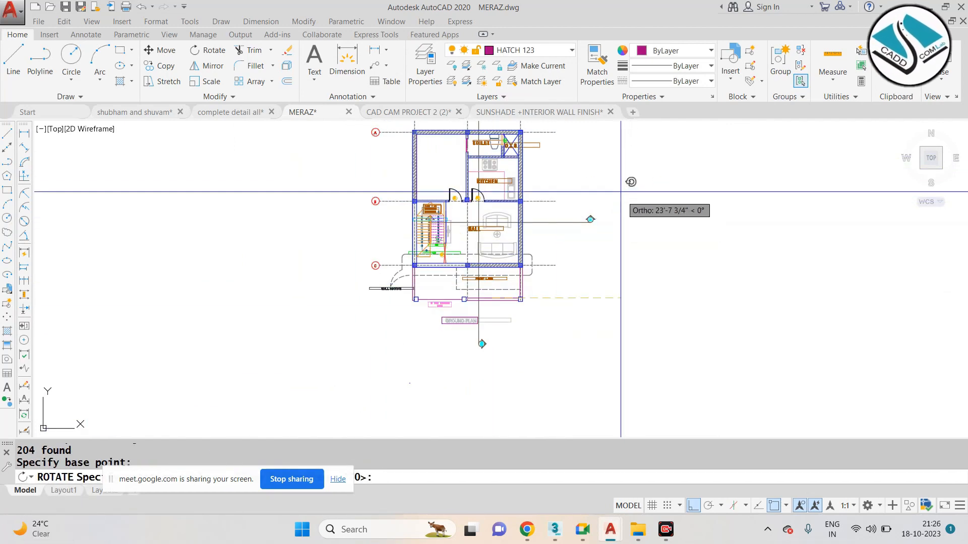
click(480, 144)
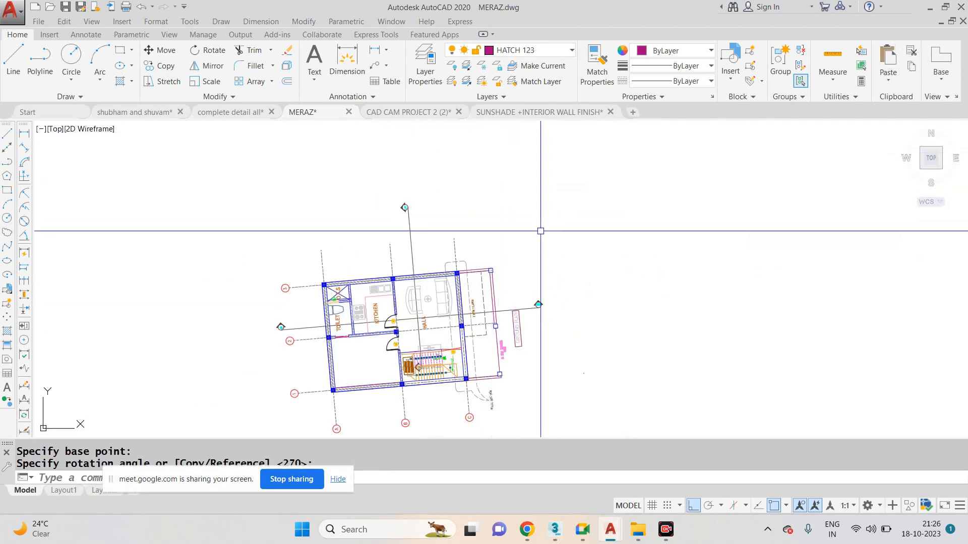
key(ctrl+z)
Rotate the whole ground plan 90° with Ortho on, about a base point beside the plan.
click(370, 311)
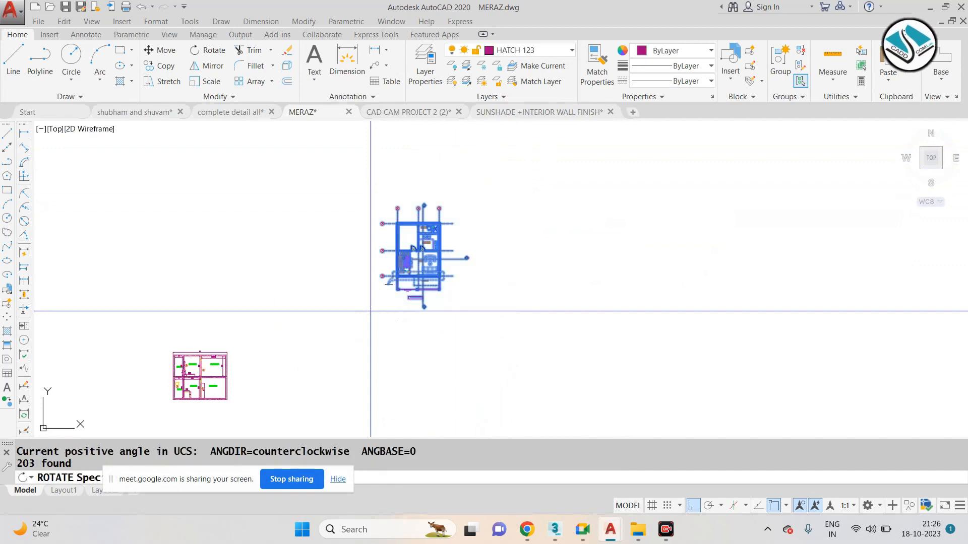
scroll(405, 323, up, 3)
click(477, 277)
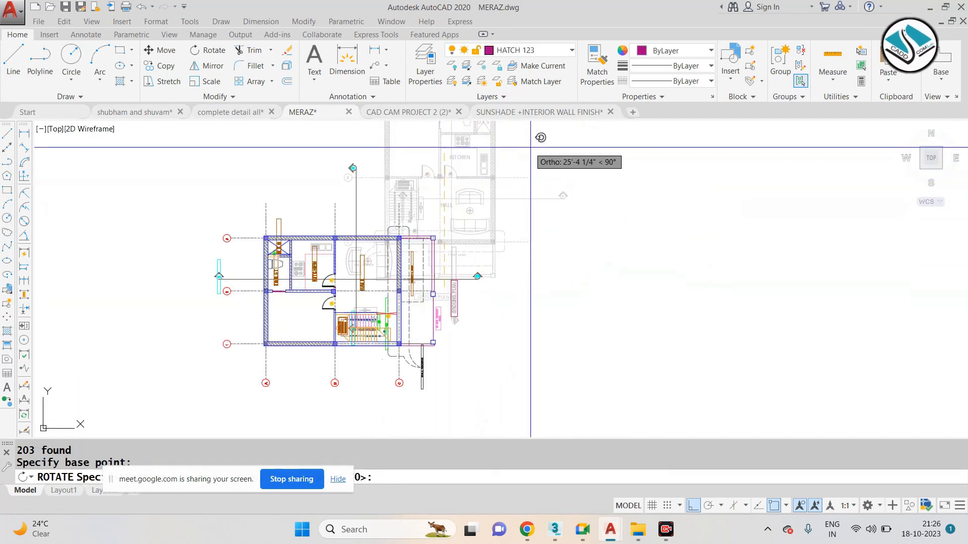
click(530, 148)
scroll(398, 160, up, 6)
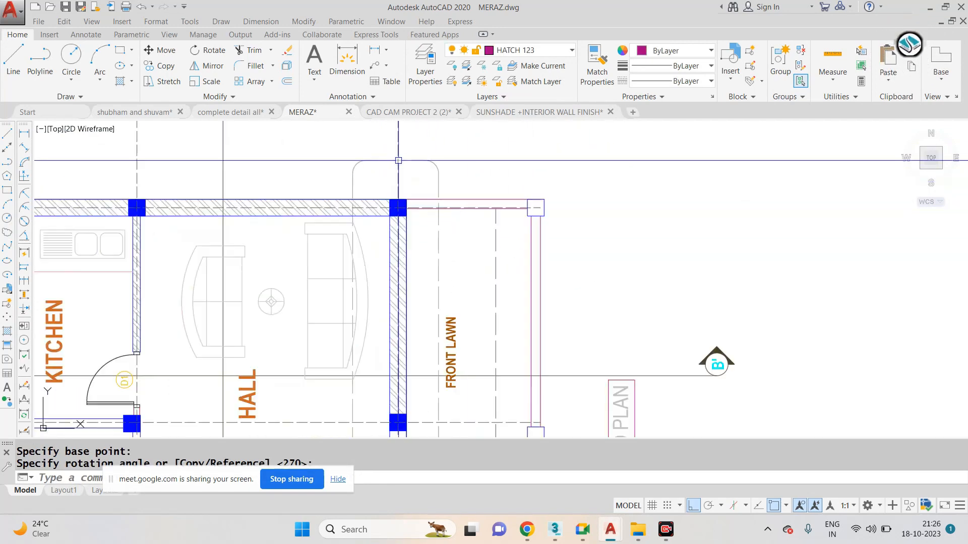
scroll(399, 160, down, 4)
key(Escape)
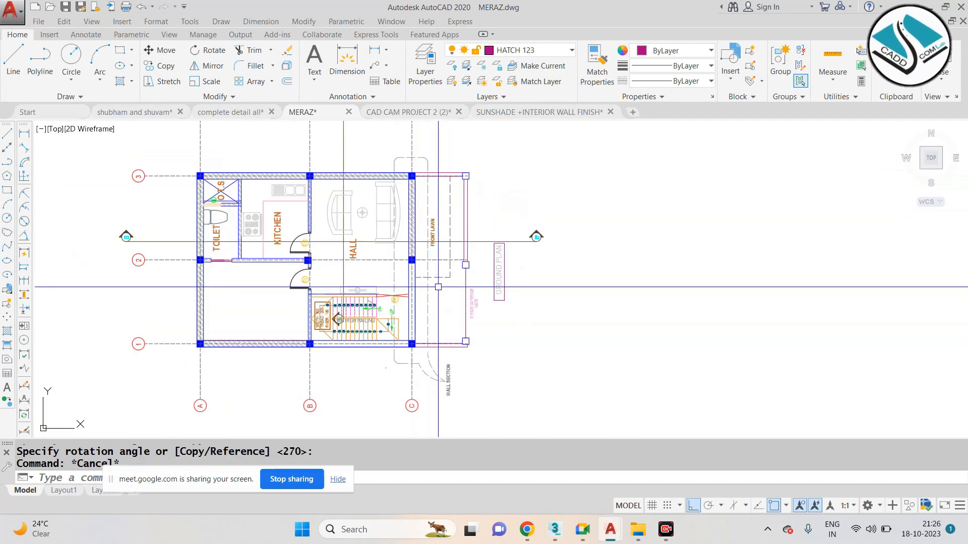
Draw a tall, narrow vertical rectangle beside the ground plan, beyond the GROUND PLAN title and section mark.
text(rec)
key(Return)
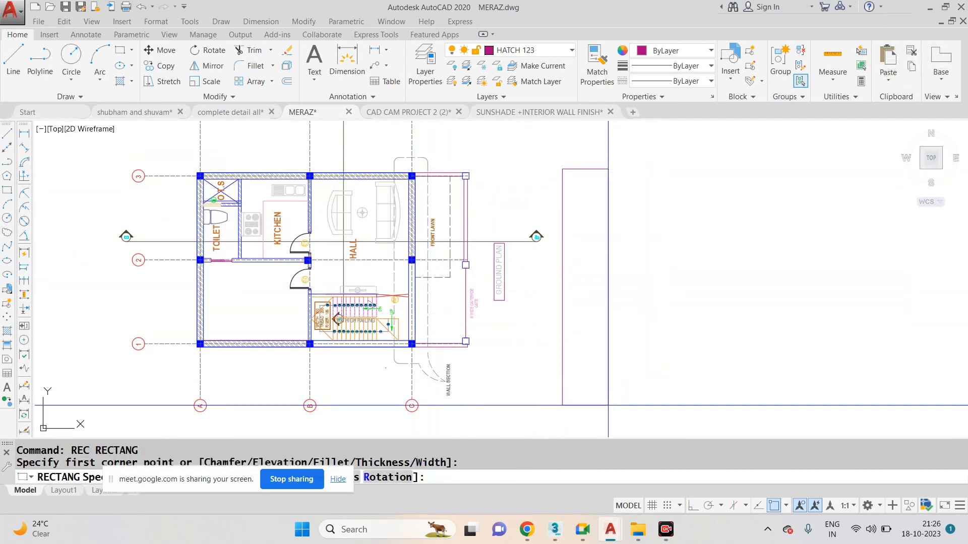
click(611, 402)
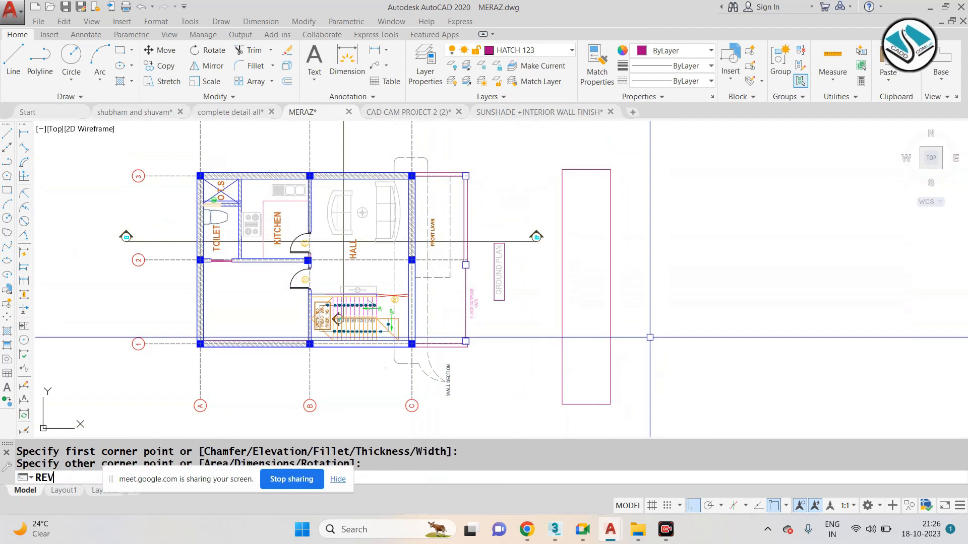
Convert the tall rectangle beside the ground plan into a revision cloud with 5-inch minimum and maximum arc lengths.
text(REV)
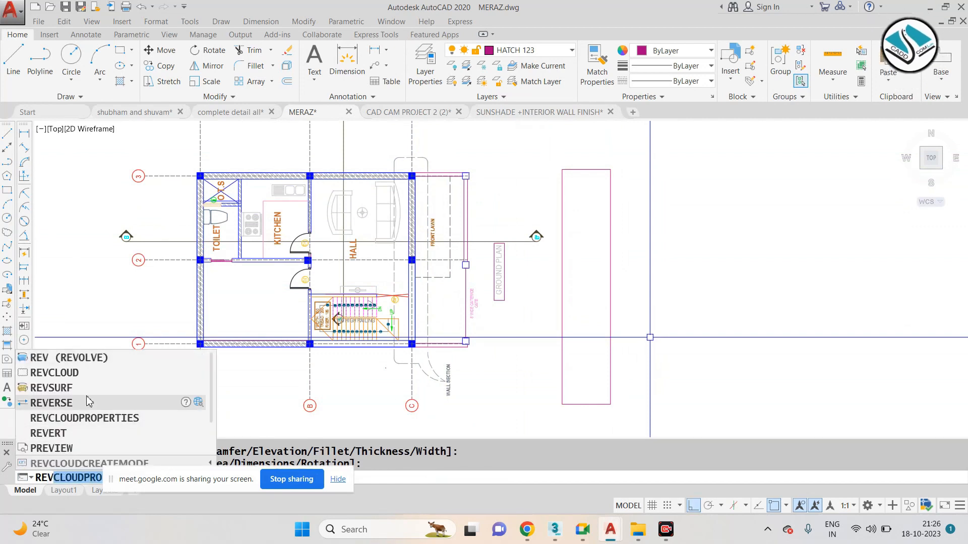
click(60, 374)
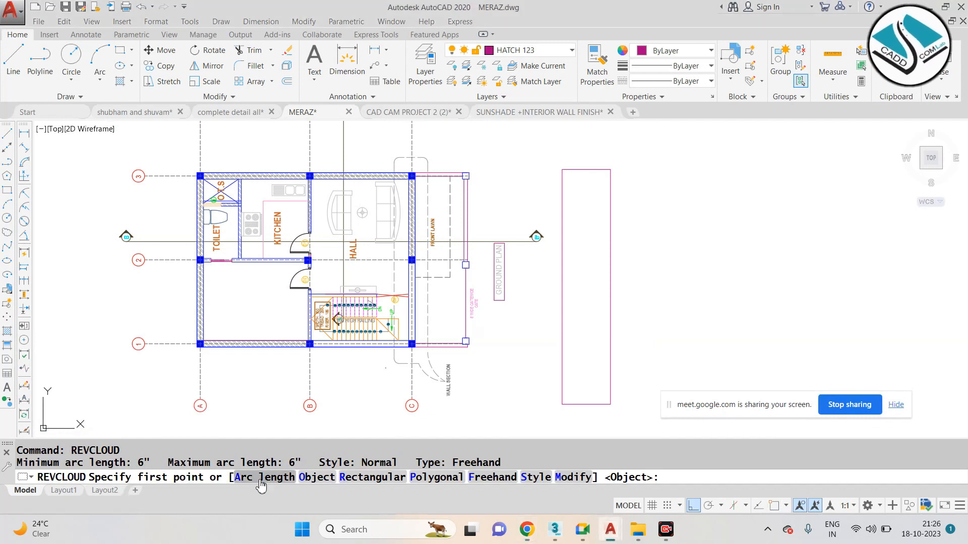
click(262, 479)
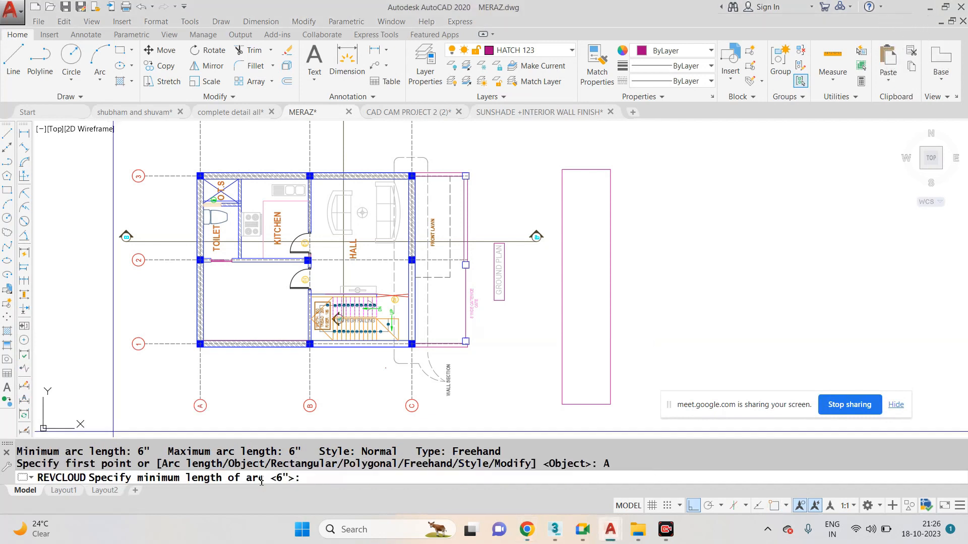
text(5)
key(Return)
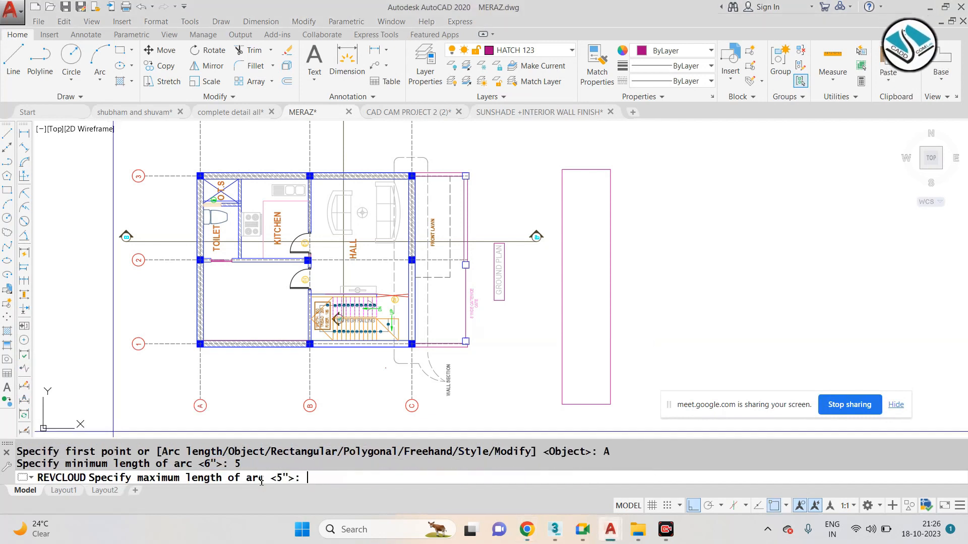
text(5)
key(Return)
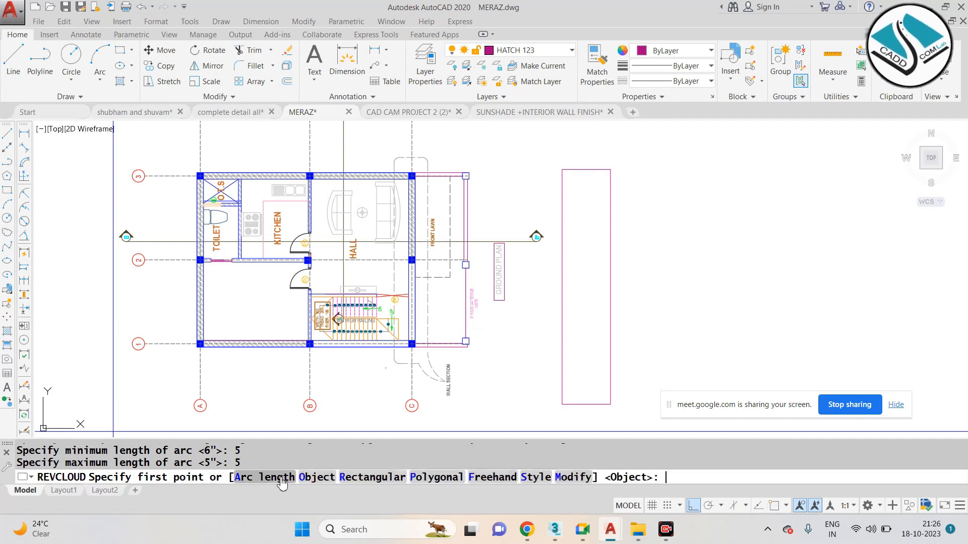
click(317, 477)
click(610, 360)
key(Return)
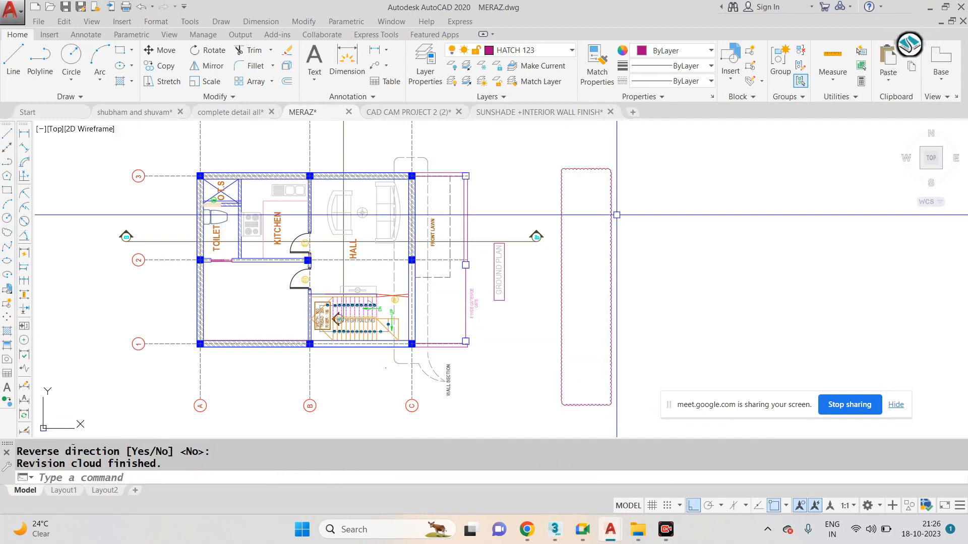
scroll(573, 160, up, 4)
scroll(565, 171, down, 2)
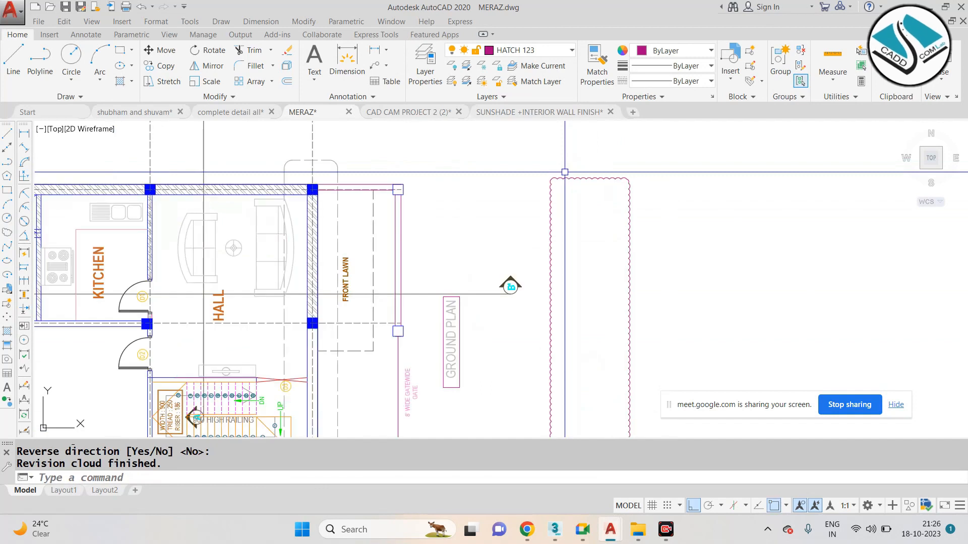
key(Escape)
text(MA)
key(Return)
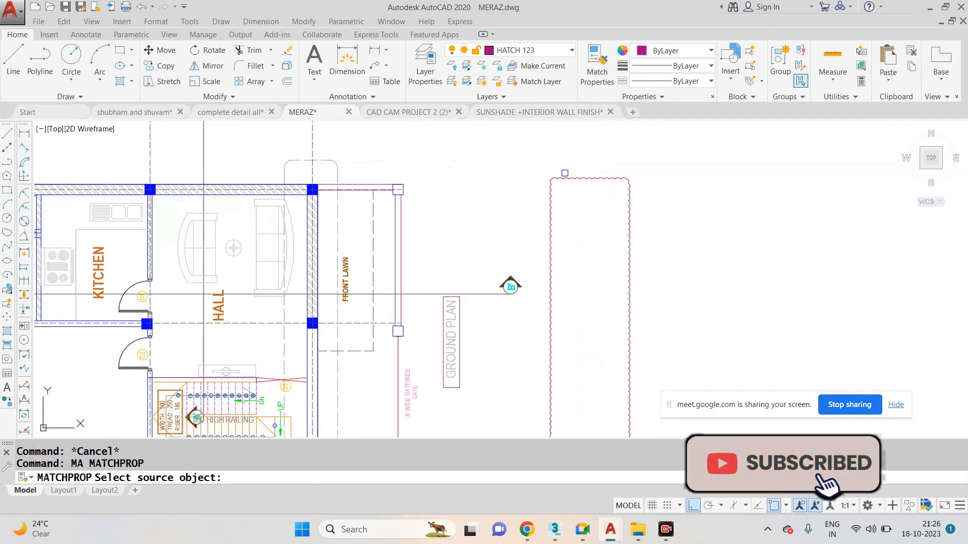
click(331, 163)
key(Escape)
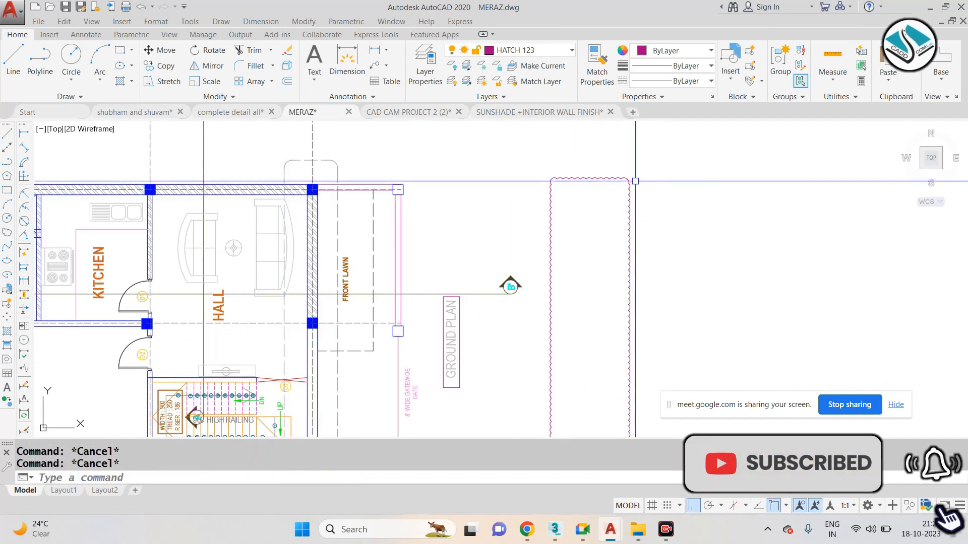
Try to make another revision cloud from an existing object, with minimum and maximum arc lengths of 9 inches.
text(REVCLOU)
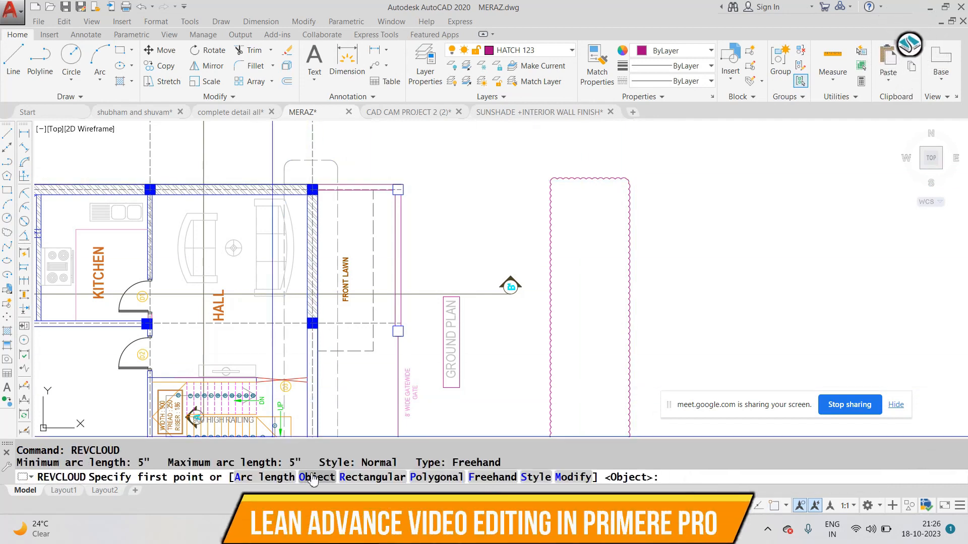
click(279, 479)
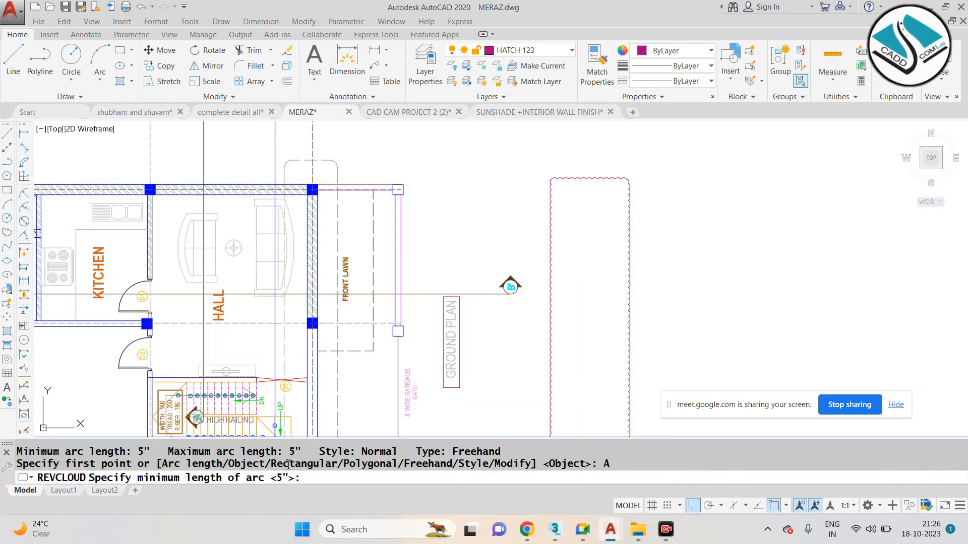
text(9")
key(Return)
text(9)
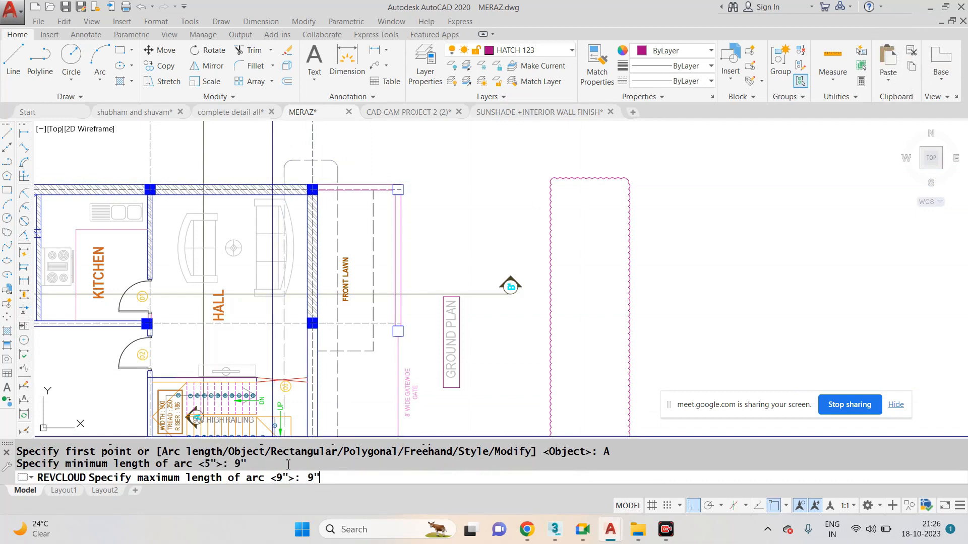
key(Return)
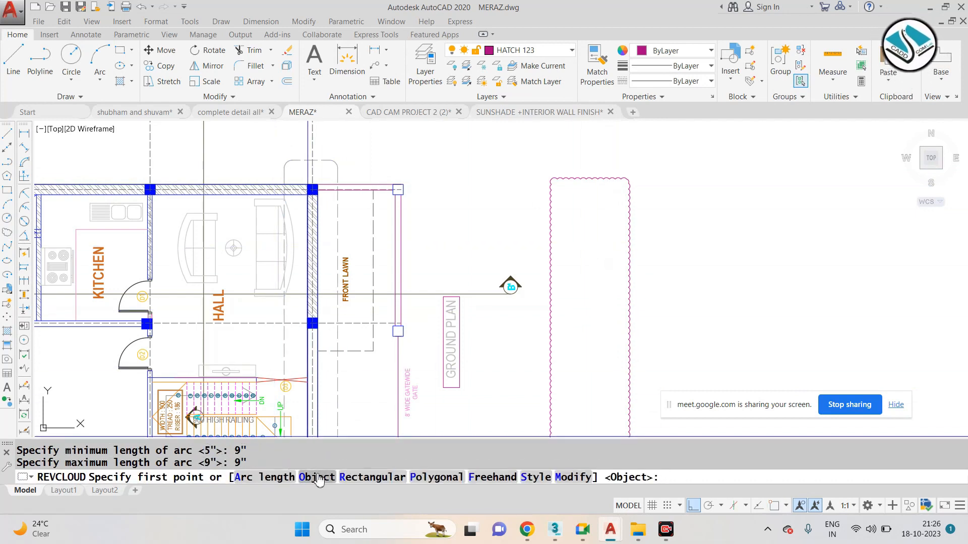
click(318, 478)
click(510, 286)
scroll(542, 166, down, 5)
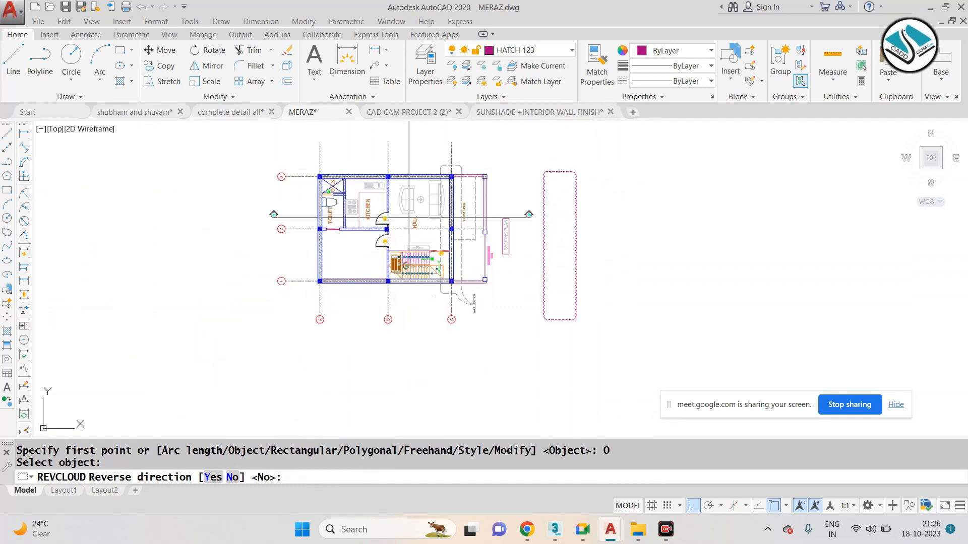
key(Escape)
Move the WALL SECTION label from below the ground plan to the far side of the tall revision cloud.
scroll(479, 320, up, 5)
scroll(478, 320, up, 4)
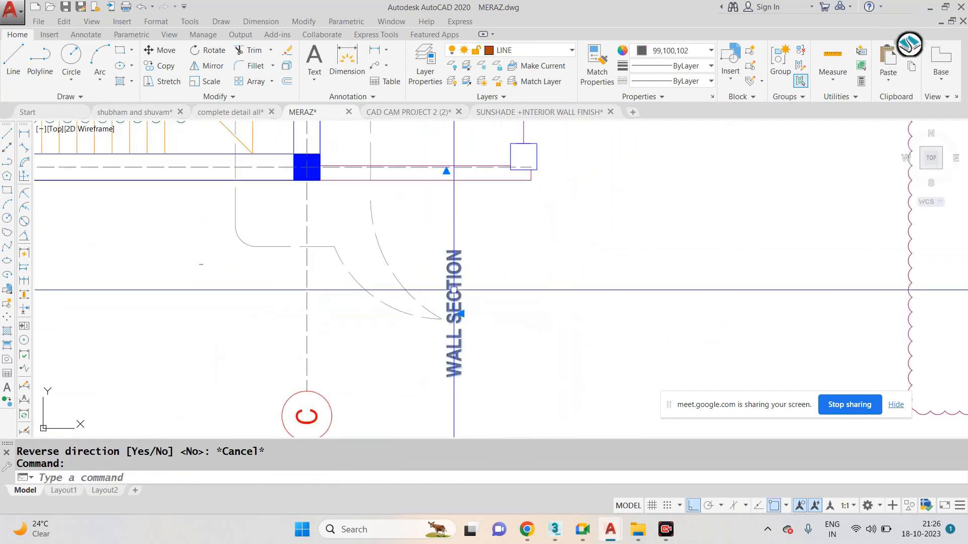
text(m)
key(space)
click(453, 290)
scroll(379, 285, down, 4)
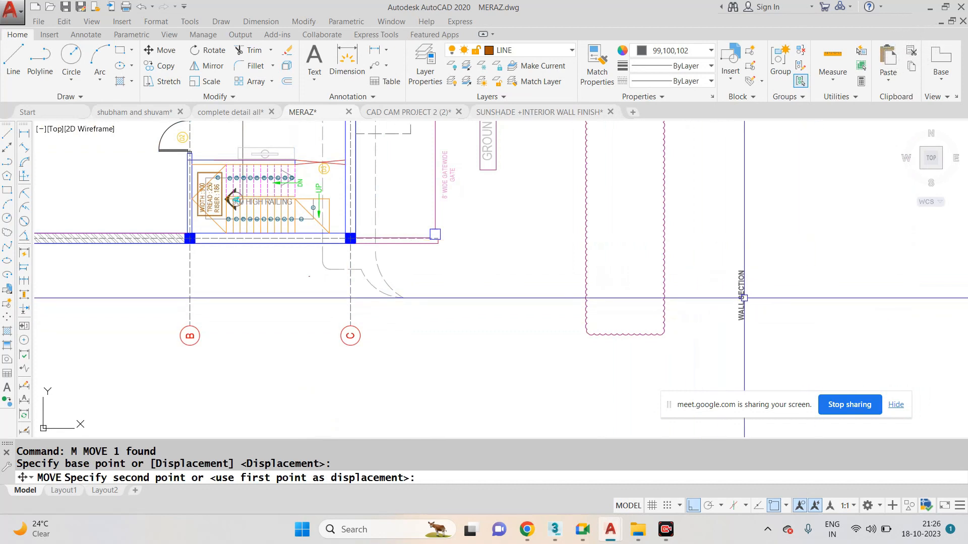
click(744, 298)
key(Escape)
key(Escape)
Draw two arcs from the revision cloud's lower corner that meet in a pointed callout tail.
middle_drag(665, 324, 633, 312)
text(a)
key(space)
scroll(630, 280, up, 4)
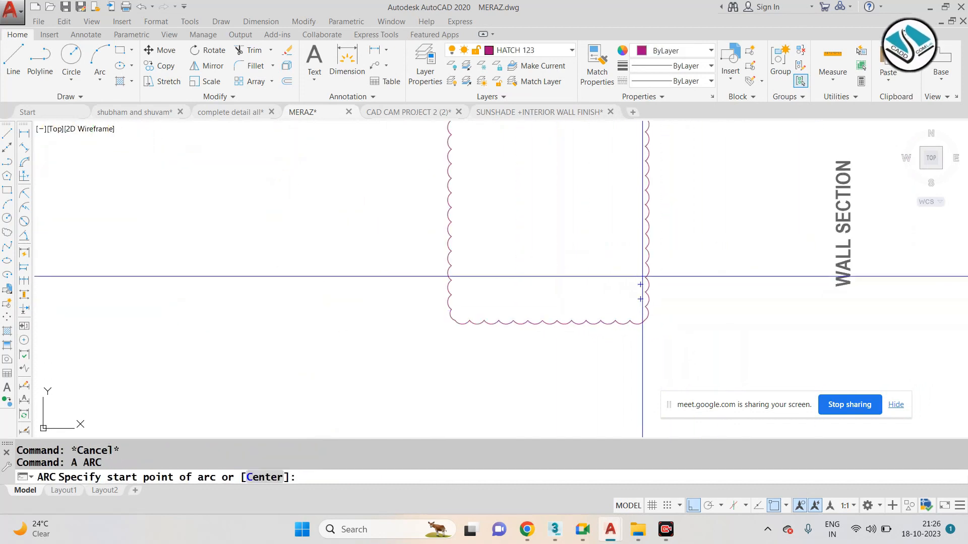
click(649, 256)
middle_drag(710, 324, 536, 199)
click(537, 198)
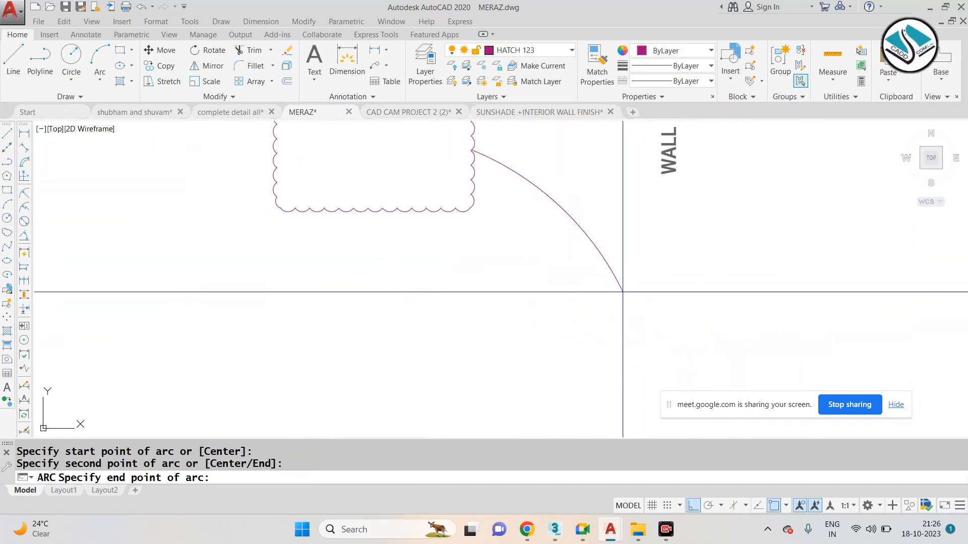
key(Escape)
key(space)
click(388, 211)
click(545, 263)
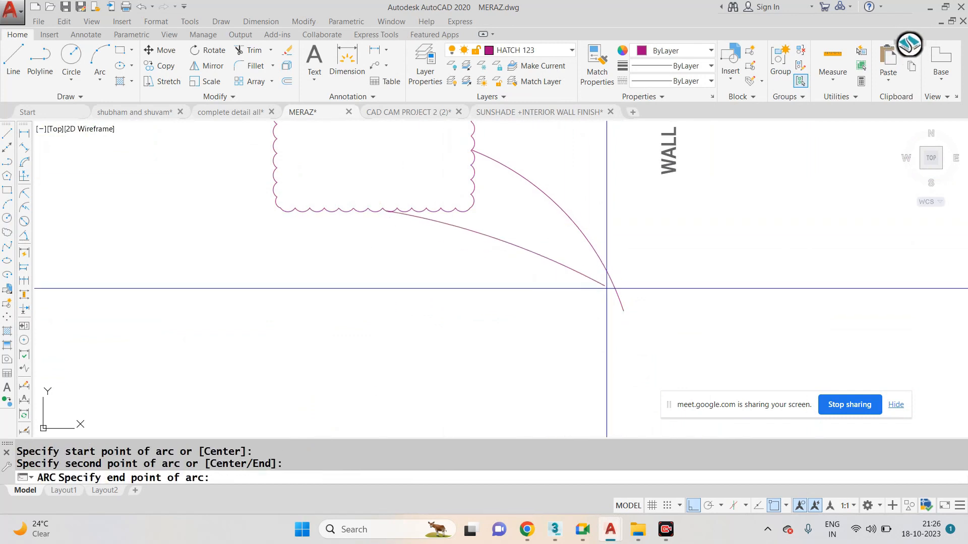
click(624, 311)
Trim the revision cloud's lower corner between the two tail arcs with a crossing selection.
text(tr)
key(space)
key(space)
click(502, 208)
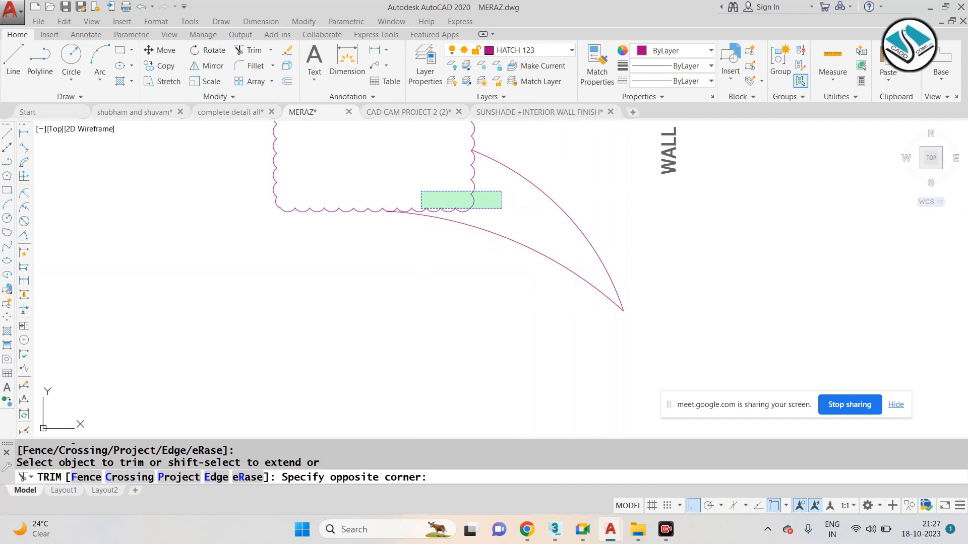
click(421, 191)
scroll(473, 177, up, 2)
scroll(475, 146, up, 2)
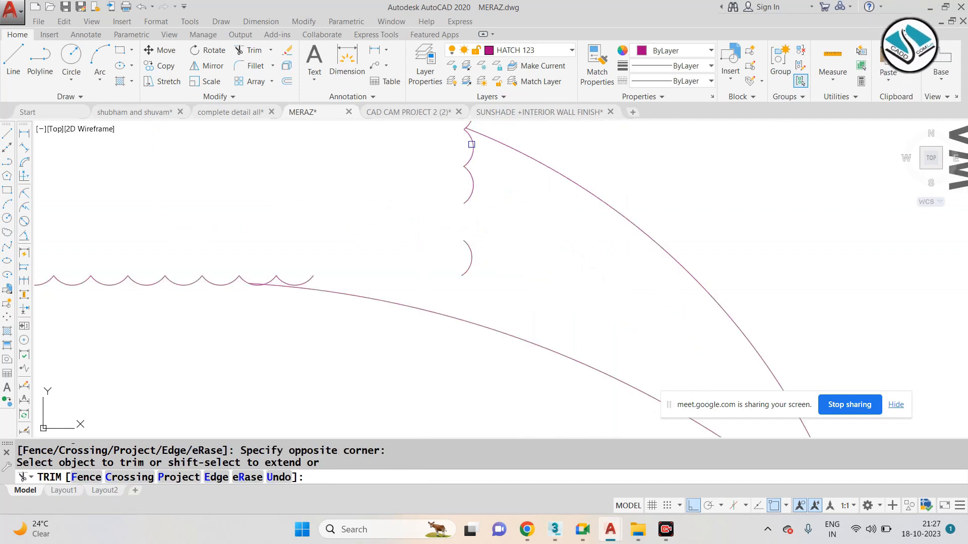
scroll(318, 276, up, 1)
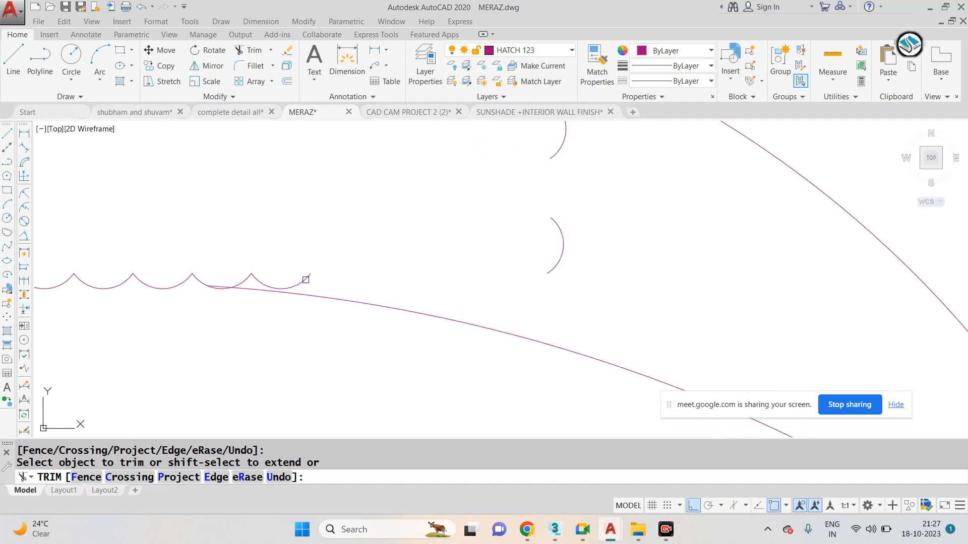
scroll(419, 220, down, 1)
key(Escape)
Erase the loose cloud segments left between the two tail arcs.
click(524, 153)
click(465, 240)
text(e)
key(space)
scroll(432, 213, down, 1)
key(Escape)
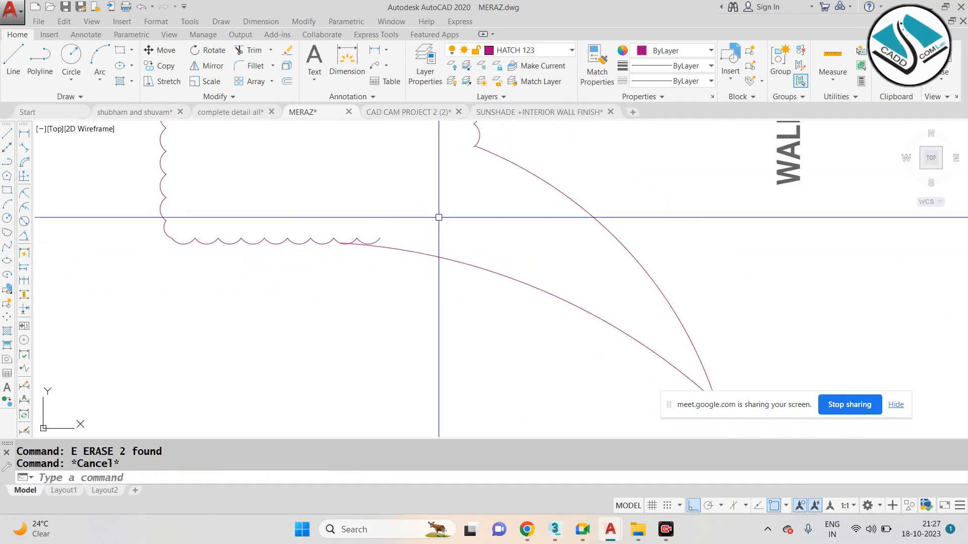
Match the properties of the two tail arcs to those of the revision cloud.
click(313, 240)
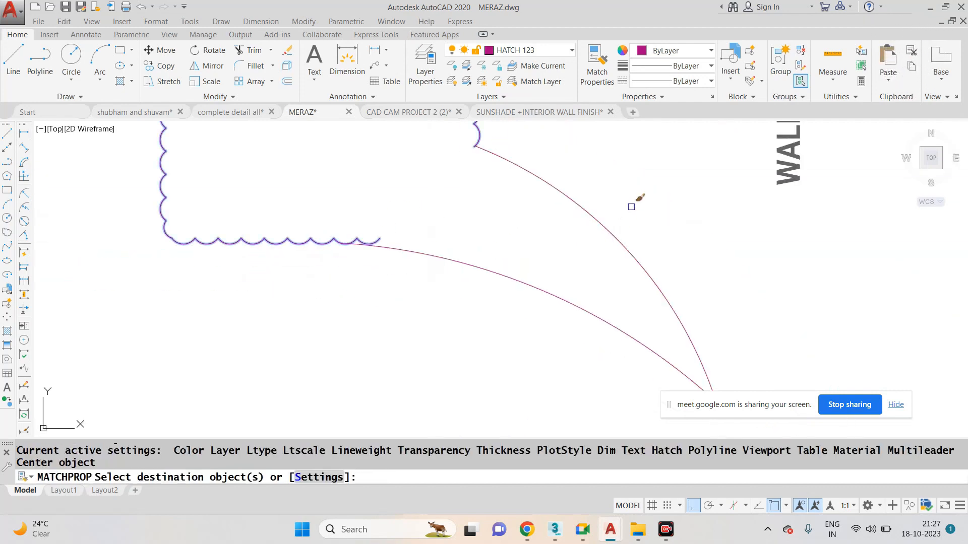
click(631, 207)
click(525, 256)
scroll(525, 255, down, 3)
scroll(549, 256, up, 1)
click(531, 255)
click(491, 294)
key(Escape)
key(Escape)
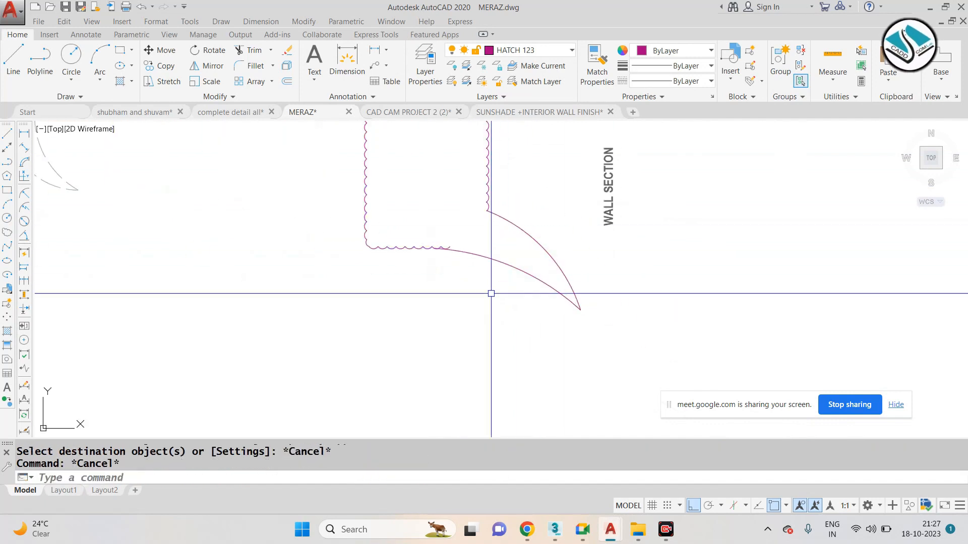
key(Escape)
Rotate the WALL SECTION label to horizontal about a point just below it.
click(637, 170)
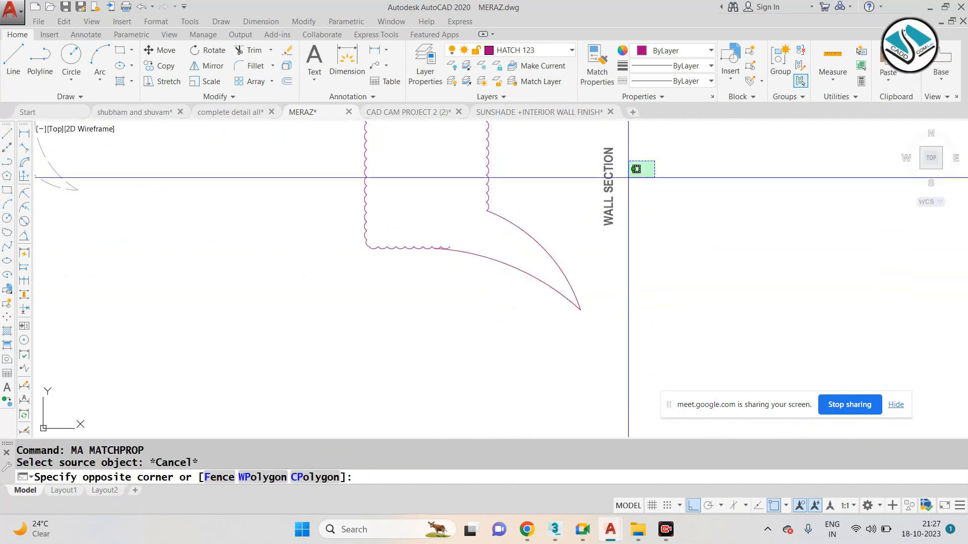
text(O)
key(Return)
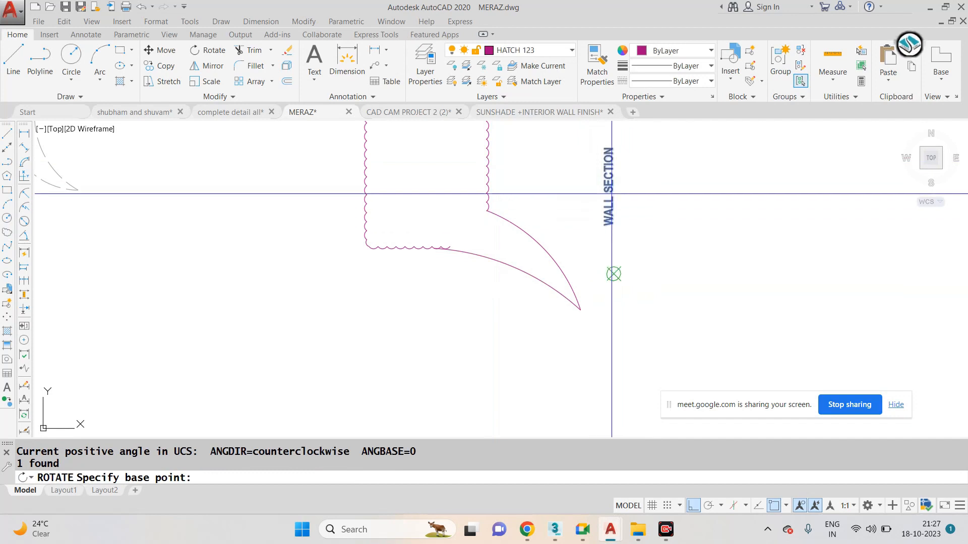
click(604, 274)
key(Escape)
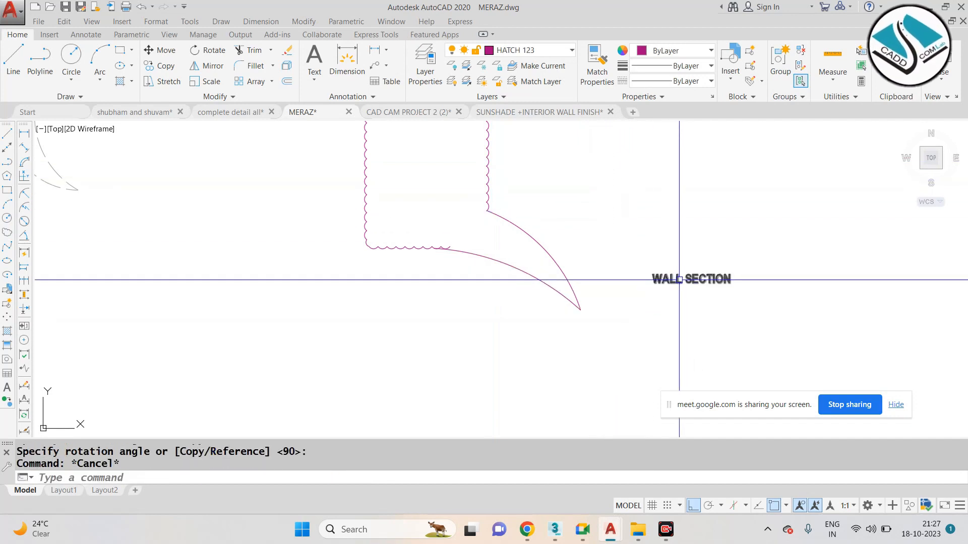
Replace the WALL SECTION label's text with DEAIL A and enlarge its text height.
double_click(662, 280)
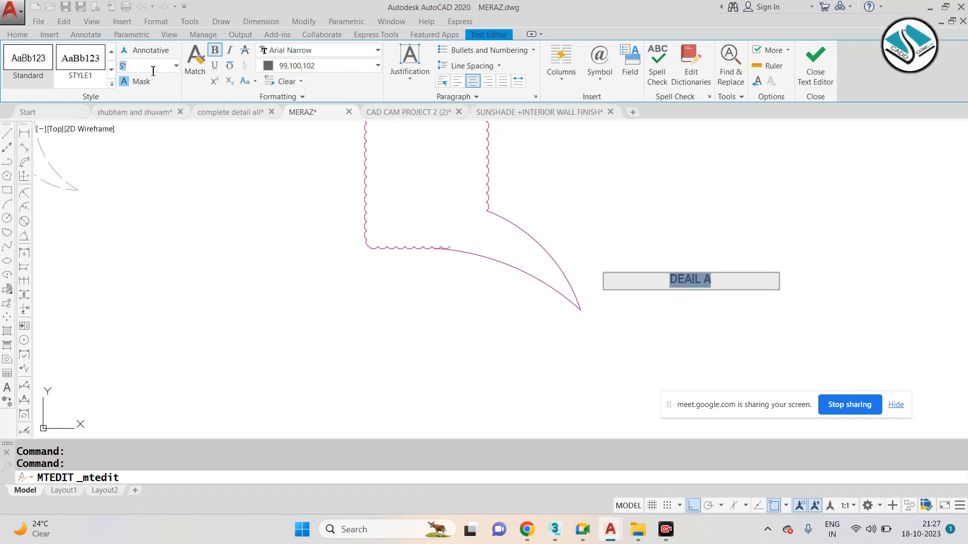
click(724, 238)
key(Escape)
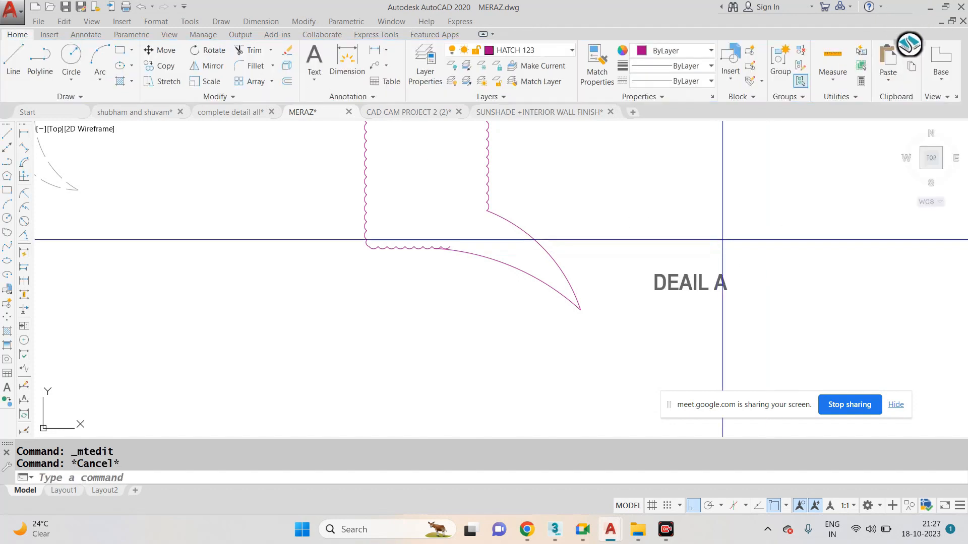
Scale the DEAIL A label up to about twice its size.
click(723, 239)
click(680, 283)
text(SC)
key(space)
click(678, 284)
click(501, 312)
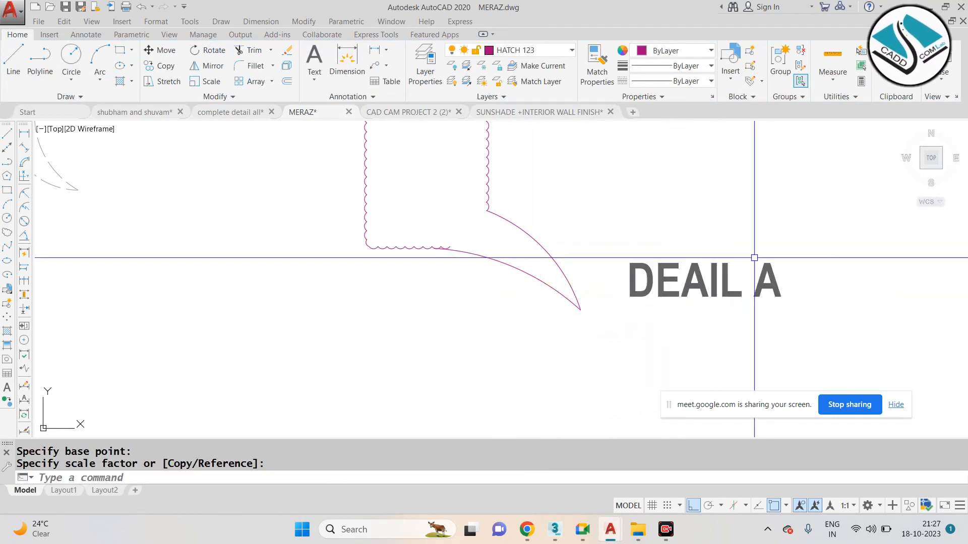
Move the DEAIL A label directly beneath the revision cloud with Ortho turned off.
click(754, 257)
click(691, 319)
text(M)
key(space)
click(708, 300)
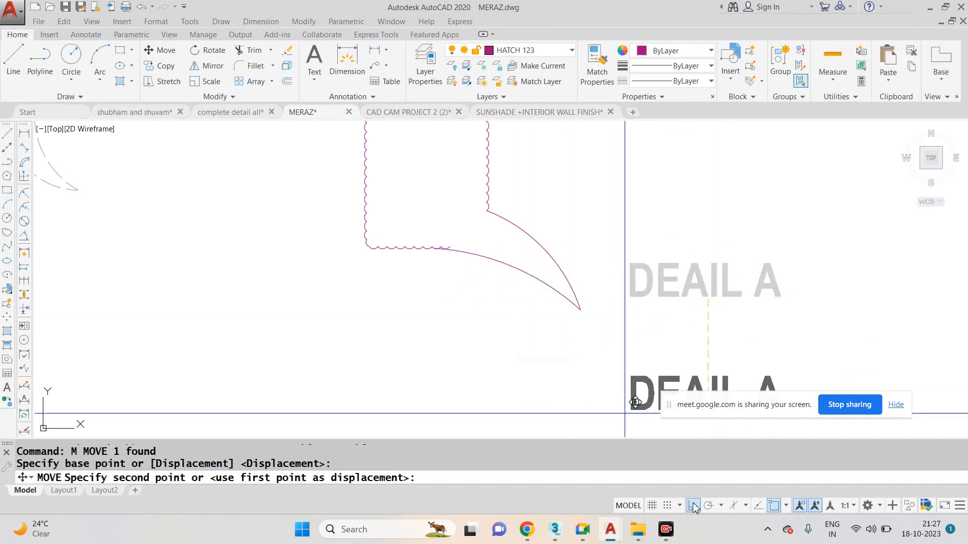
click(694, 506)
click(460, 339)
scroll(581, 145, down, 5)
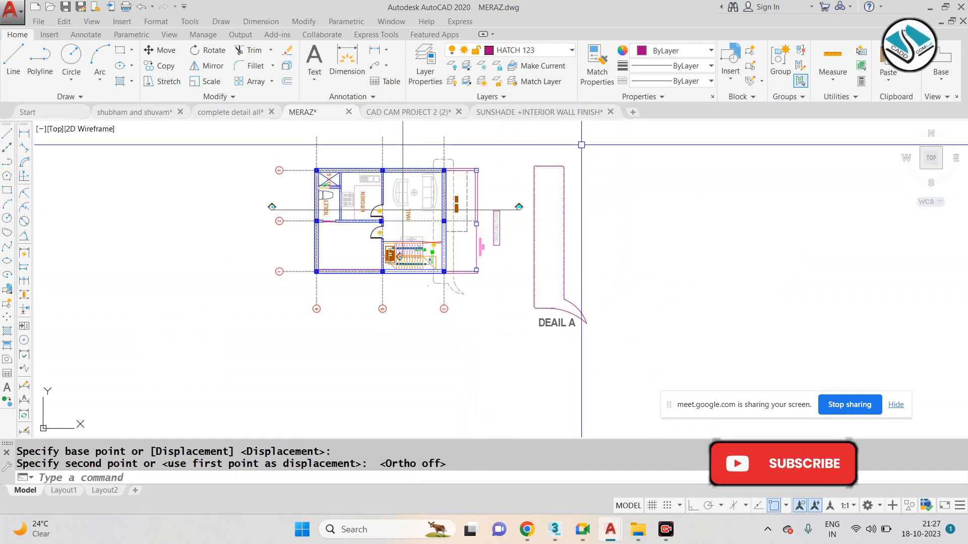
Move the revision cloud and its DEAIL A label together onto the ground plan, over the dashed outline around the column C wall.
key(Escape)
click(585, 145)
click(534, 323)
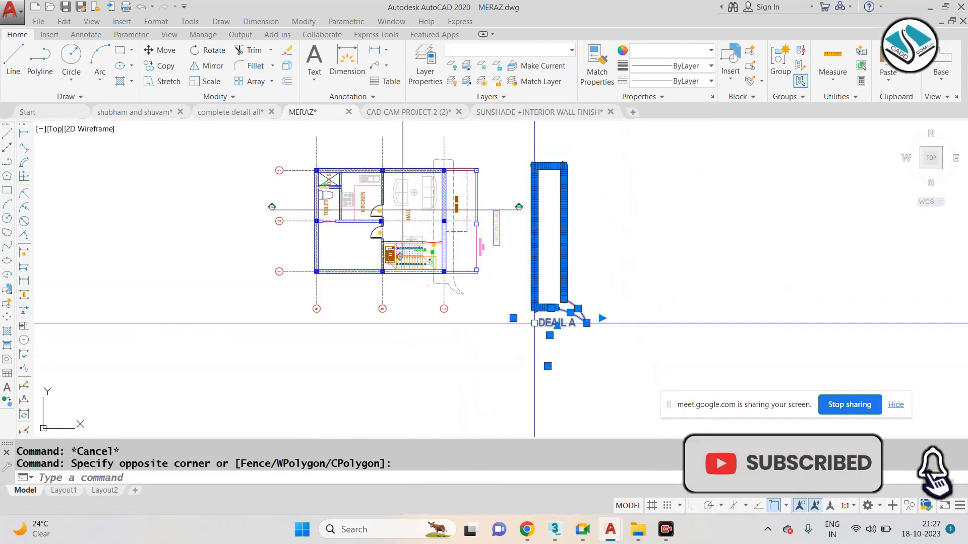
text(M)
key(space)
scroll(529, 254, up, 4)
click(555, 208)
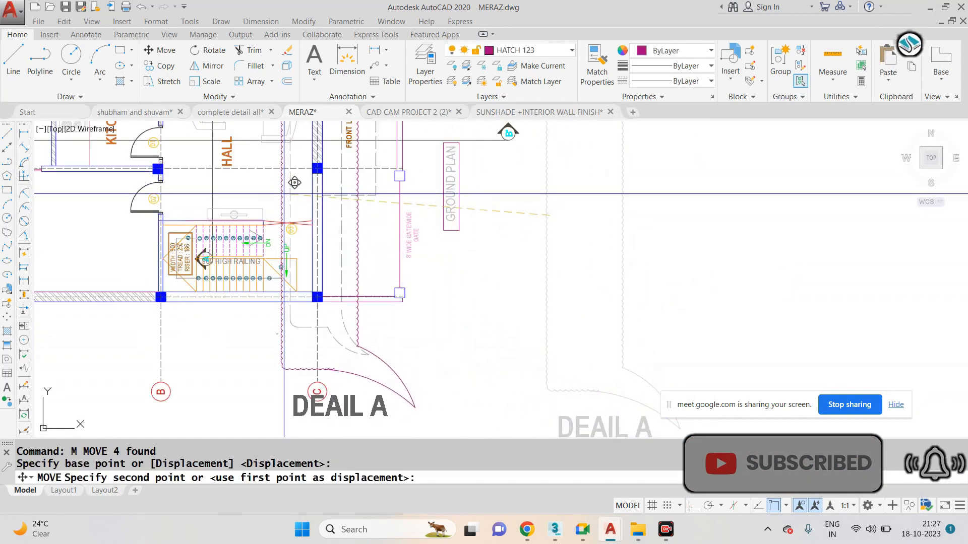
click(284, 194)
Match the revision cloud's properties to the grey dashed outline inside it, and erase that inner outline.
scroll(401, 308, down, 2)
middle_drag(398, 265, 502, 329)
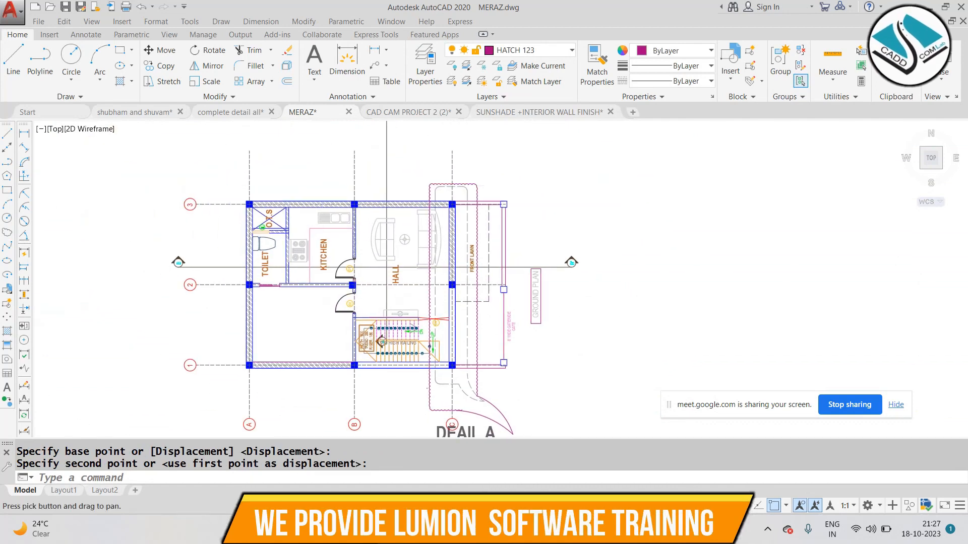
scroll(463, 177, up, 2)
text(MA)
key(space)
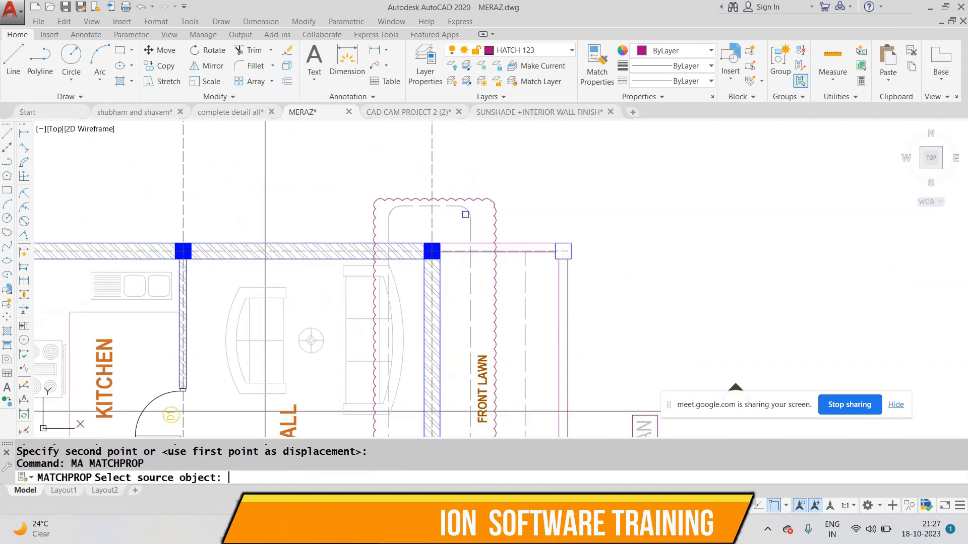
click(474, 200)
key(Escape)
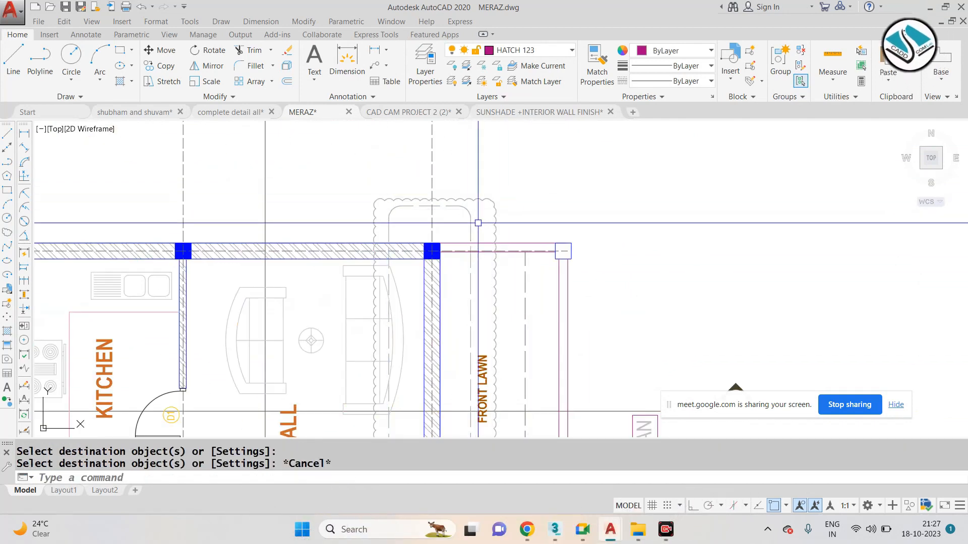
text(E)
key(space)
Match the two curved tail lines of the DEAIL A cloud to the grey dashed arc beside them.
scroll(494, 164, down, 2)
scroll(500, 301, down, 2)
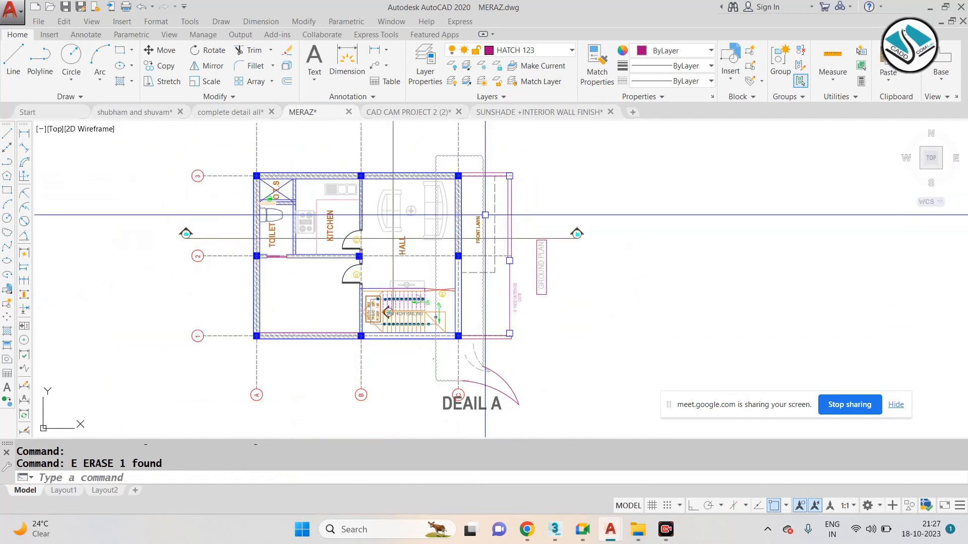
scroll(502, 376, up, 2)
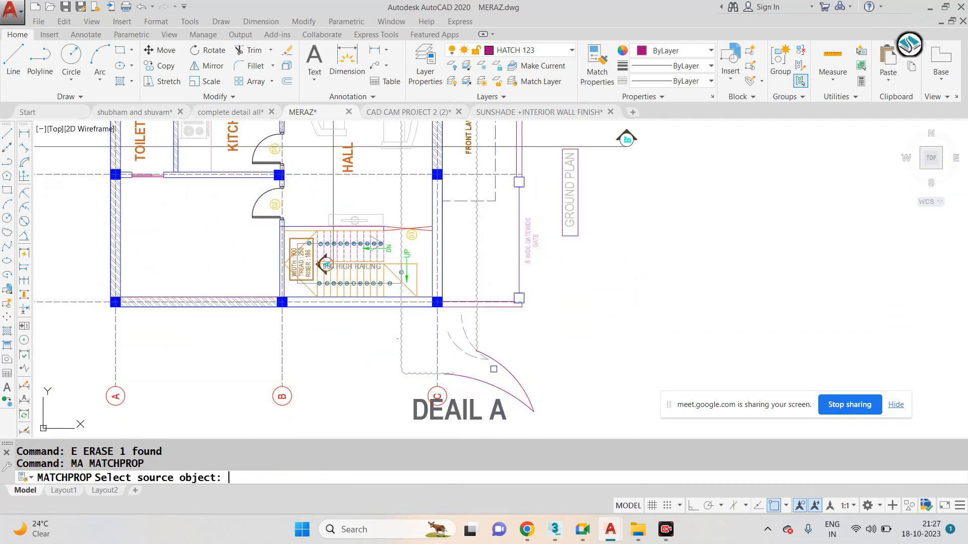
scroll(476, 329, up, 2)
click(479, 316)
scroll(494, 259, down, 4)
click(538, 306)
click(513, 349)
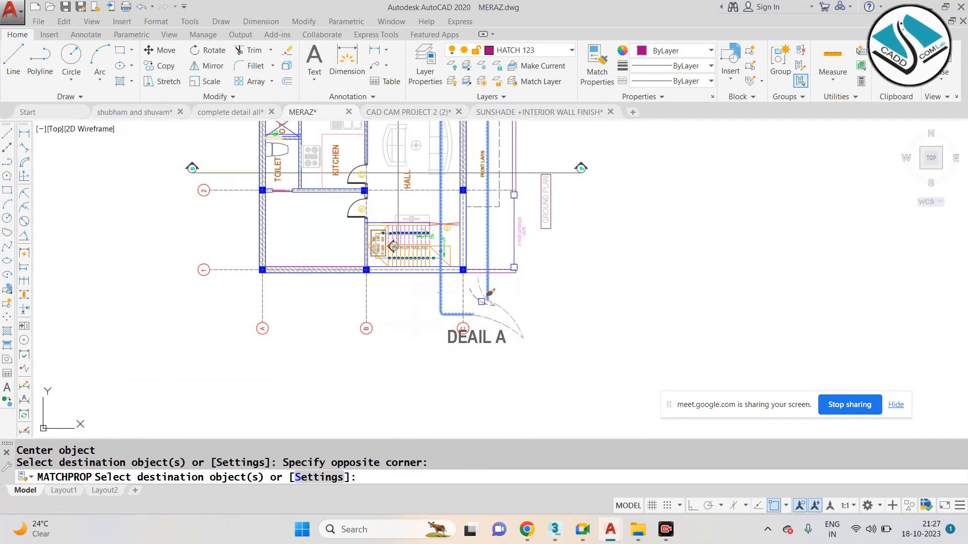
key(Escape)
Erase the two leftover dashed arcs inside the tail of the DEAIL A cloud.
scroll(485, 297, up, 4)
click(489, 260)
click(456, 317)
text(E)
key(space)
key(Escape)
Project both faces of the column C wall down from the ground plan with vertical construction lines.
scroll(518, 304, down, 2)
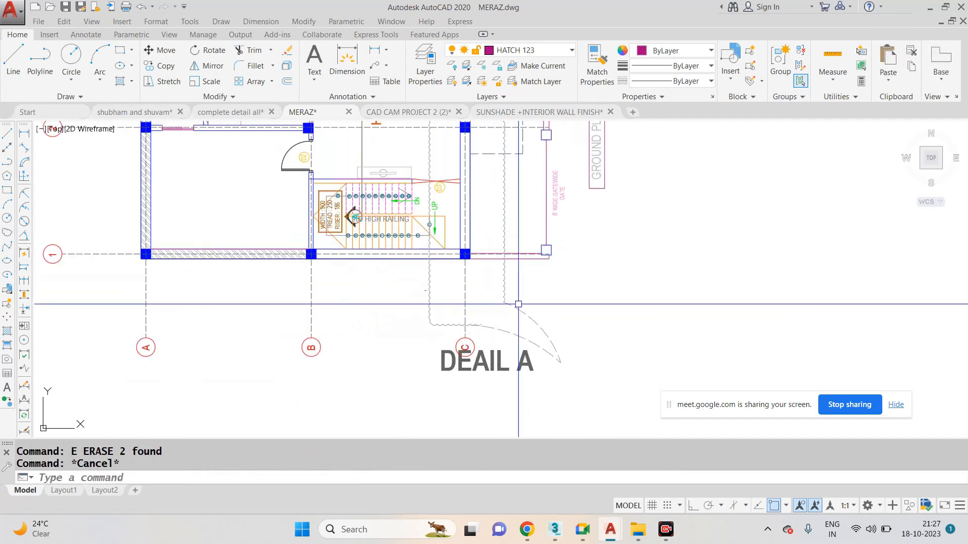
scroll(490, 342, down, 2)
scroll(397, 294, down, 4)
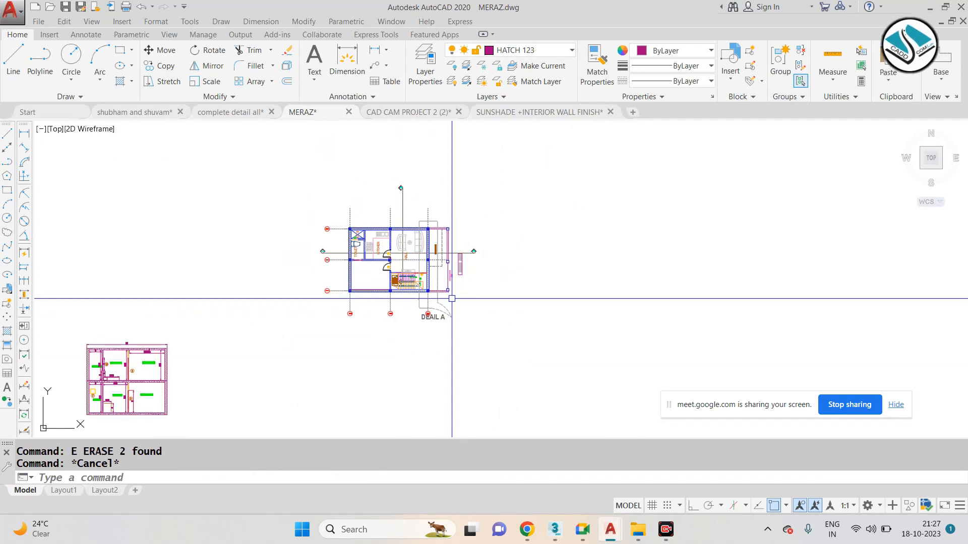
text(XL)
key(Return)
text(V)
key(Return)
scroll(450, 296, up, 5)
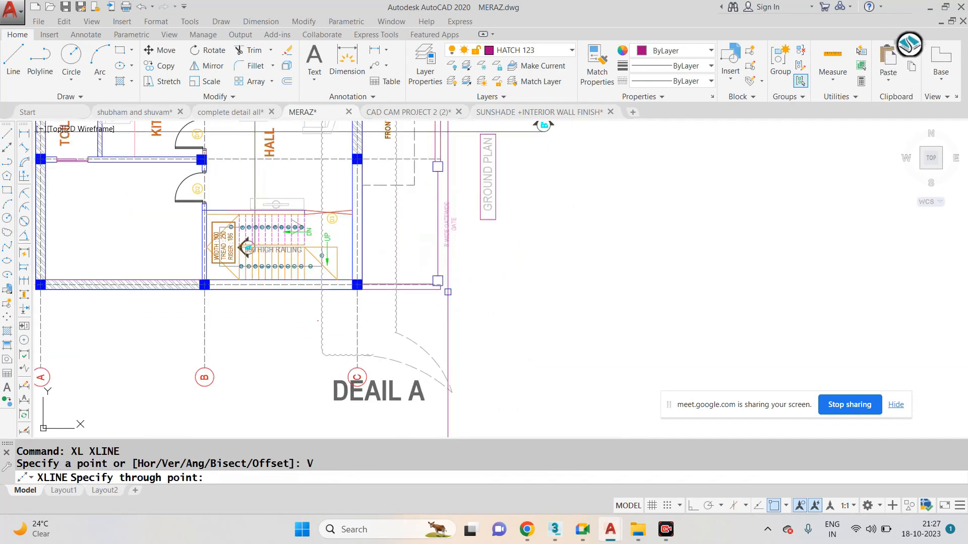
middle_drag(403, 219, 487, 254)
scroll(435, 325, up, 4)
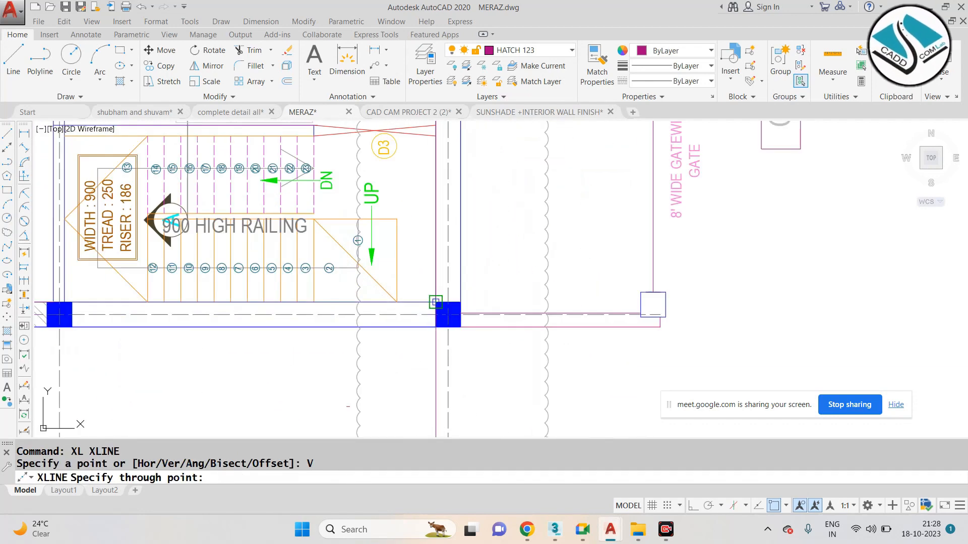
key(Escape)
Draw a horizontal line across the two vertical construction lines below the ground plan, with Ortho on.
scroll(454, 302, down, 5)
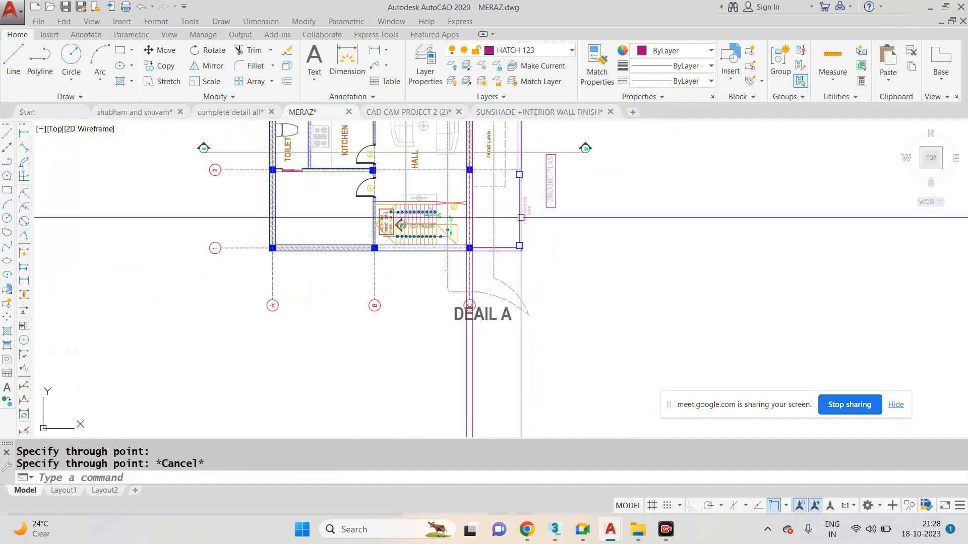
scroll(468, 151, up, 5)
text(L)
key(Return)
scroll(454, 345, up, 5)
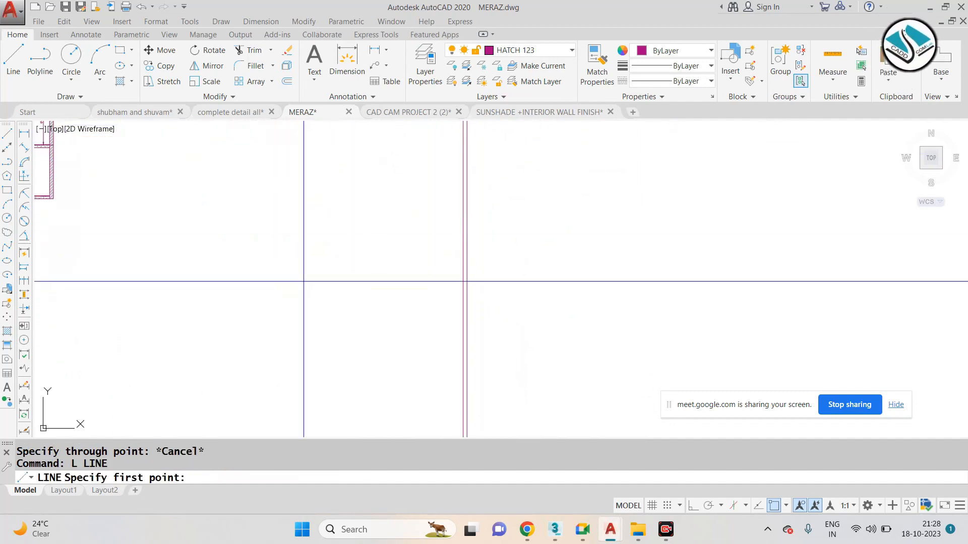
click(304, 281)
click(693, 505)
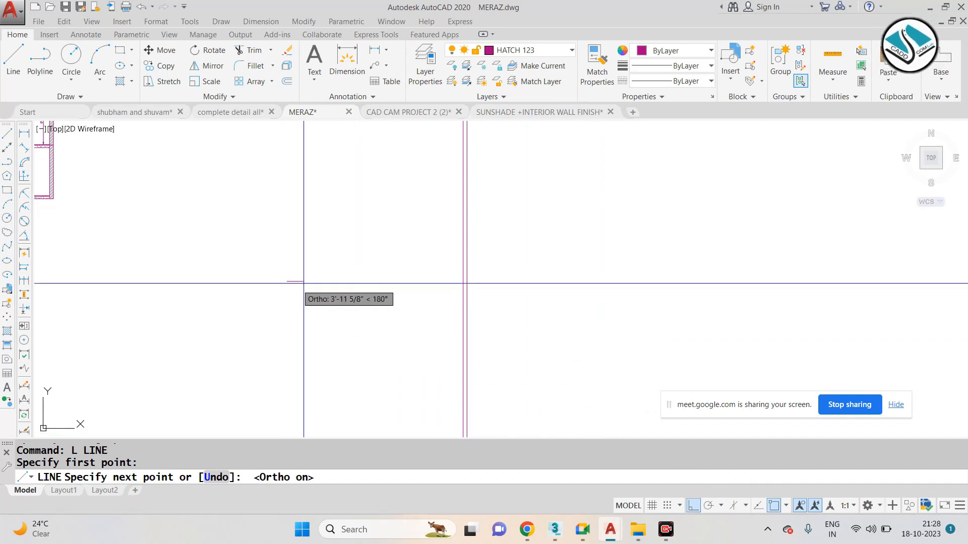
click(553, 282)
key(Escape)
key(Escape)
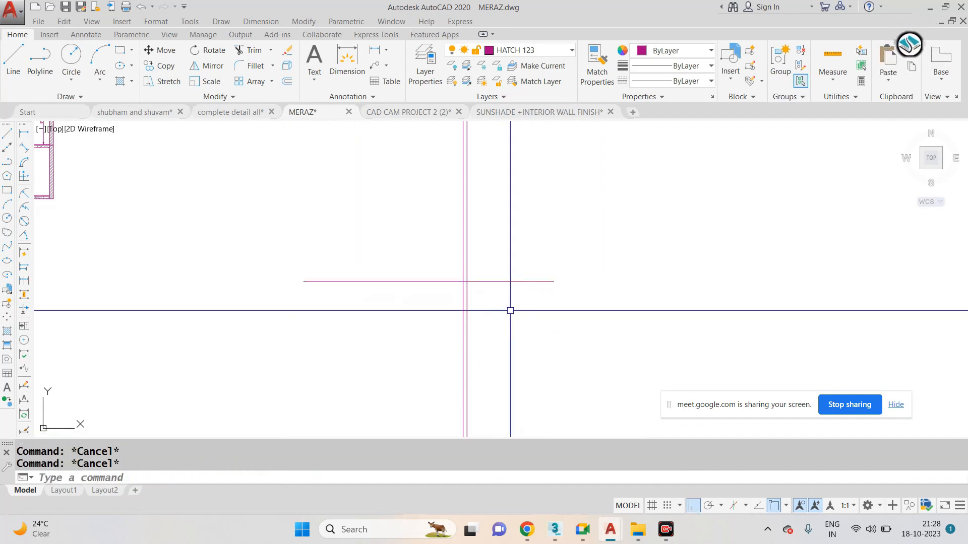
Move the three-storey wall section out of its sheet to beside the construction lines below the ground plan, with Ortho off.
scroll(514, 298, down, 5)
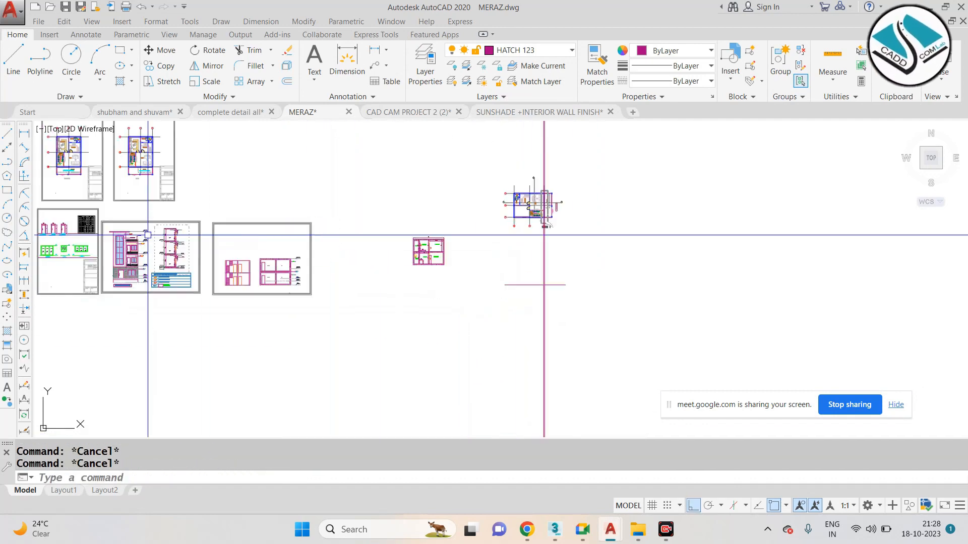
scroll(147, 235, up, 6)
click(150, 147)
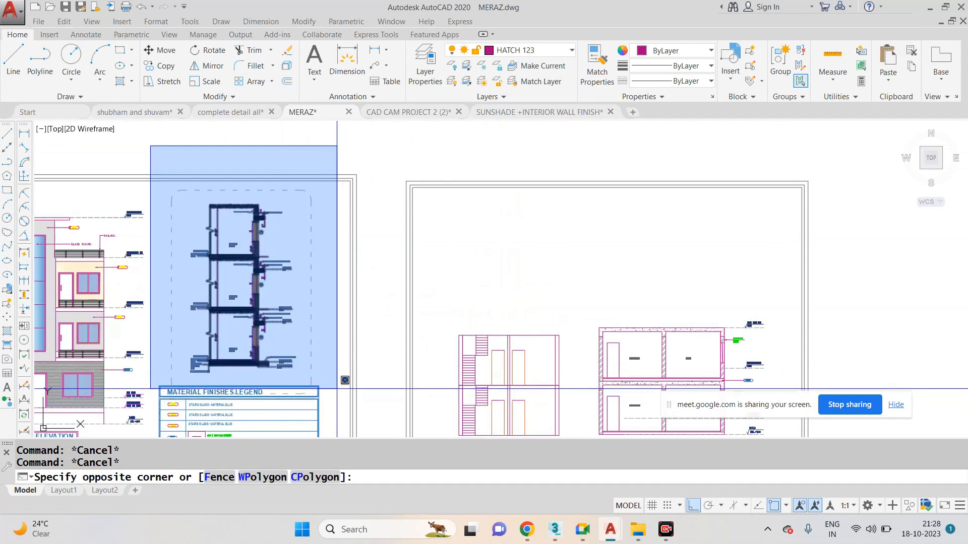
click(346, 384)
text(m)
key(Return)
click(302, 346)
scroll(301, 346, down, 5)
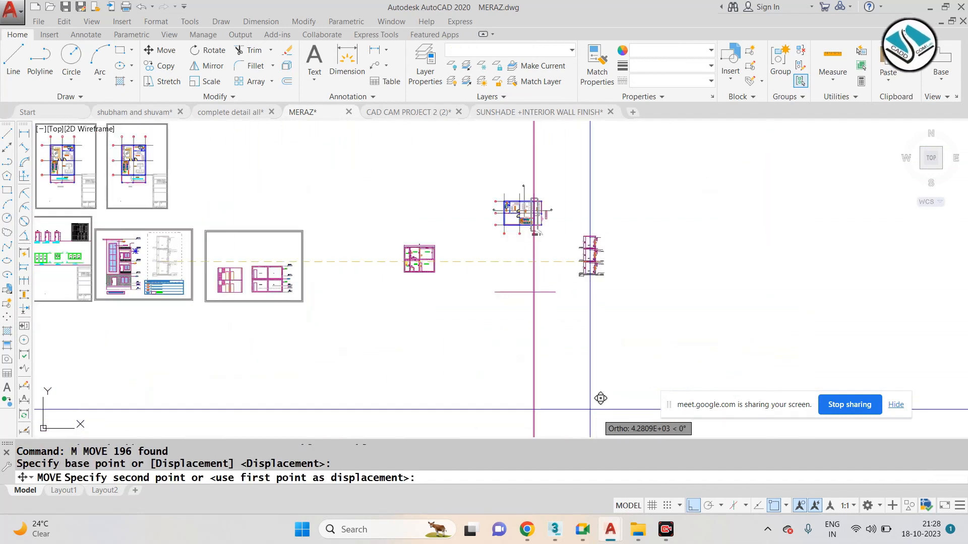
click(691, 509)
scroll(509, 281, up, 4)
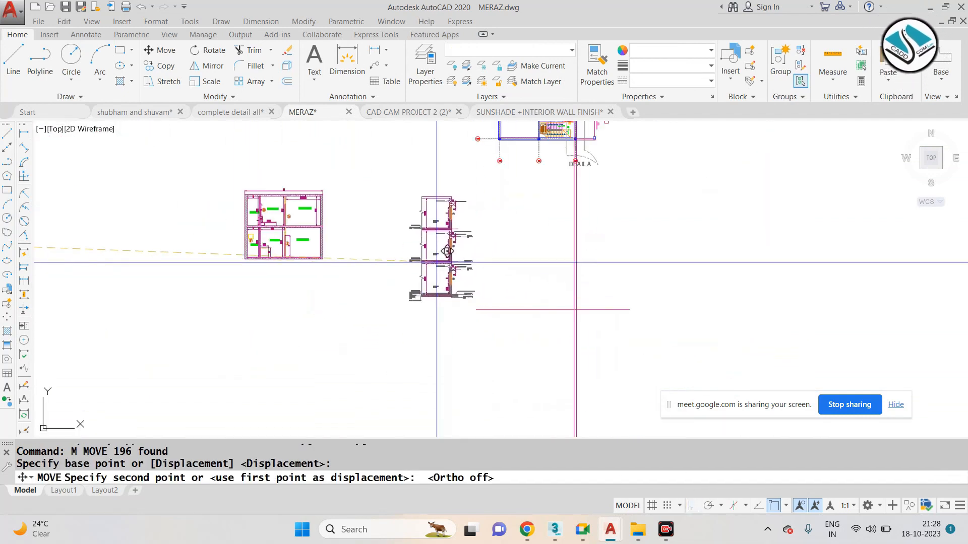
click(431, 266)
key(Escape)
Examine the wall section's beam, lintel and window details and the floor layers at its plinth level.
scroll(467, 292, up, 4)
scroll(414, 303, up, 5)
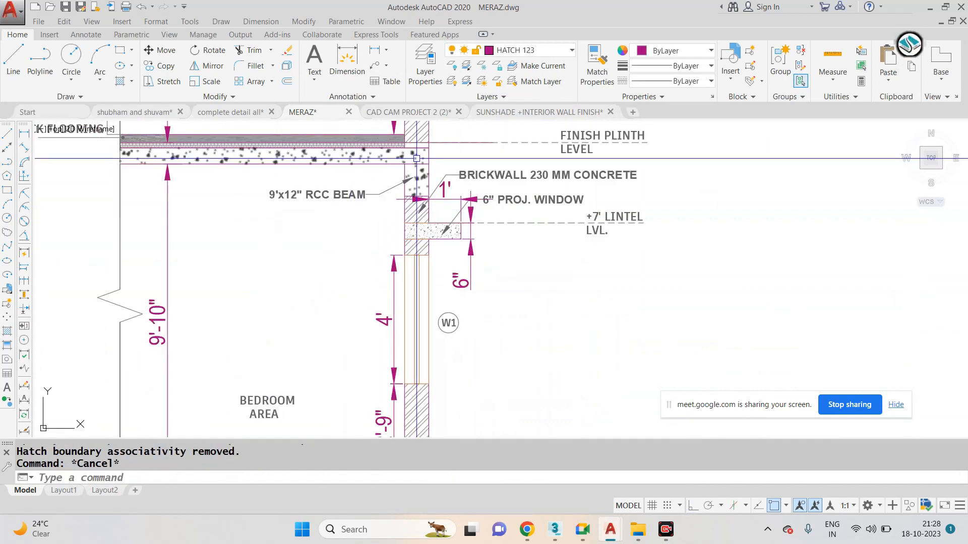
scroll(402, 307, down, 2)
scroll(402, 307, up, 6)
scroll(348, 260, up, 2)
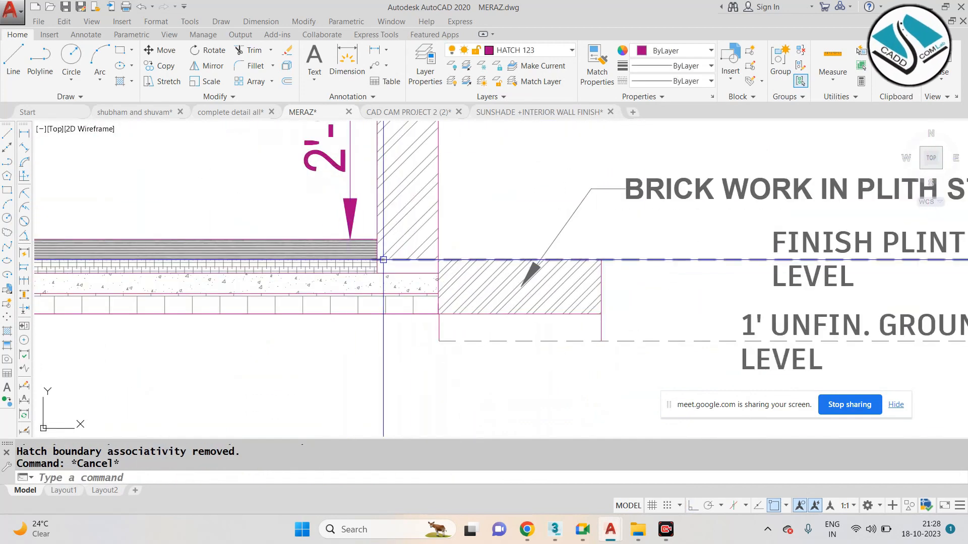
middle_drag(378, 259, 322, 282)
scroll(321, 281, down, 8)
scroll(706, 282, down, 2)
Trim the horizontal line's overhang beyond the outer vertical construction line.
middle_drag(748, 285, 517, 270)
scroll(529, 280, up, 2)
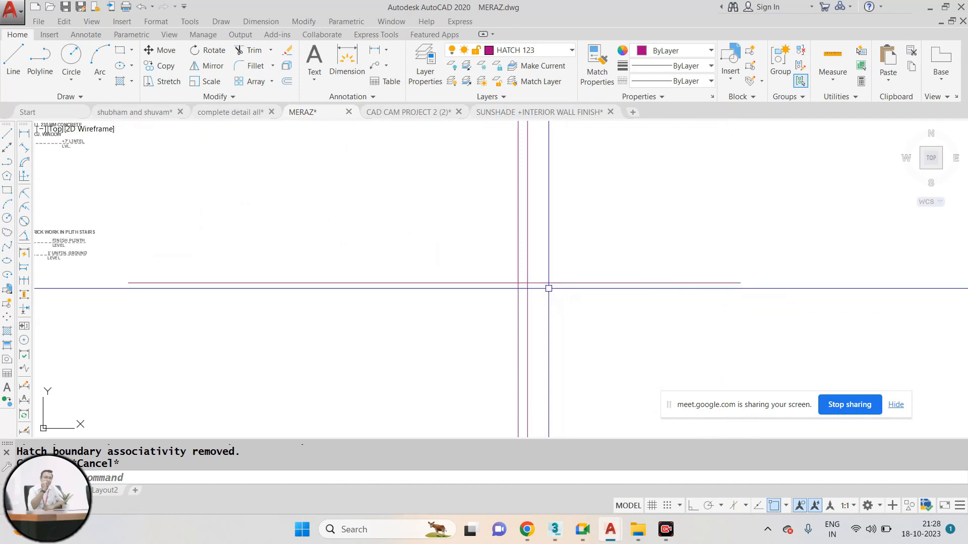
text(tr)
key(Return)
key(Return)
click(644, 240)
click(598, 320)
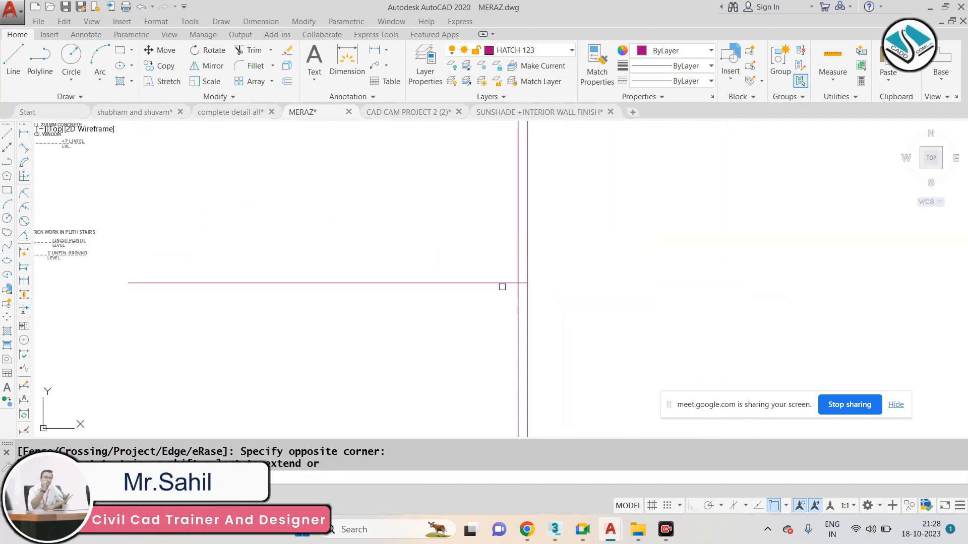
scroll(522, 273, up, 4)
key(Escape)
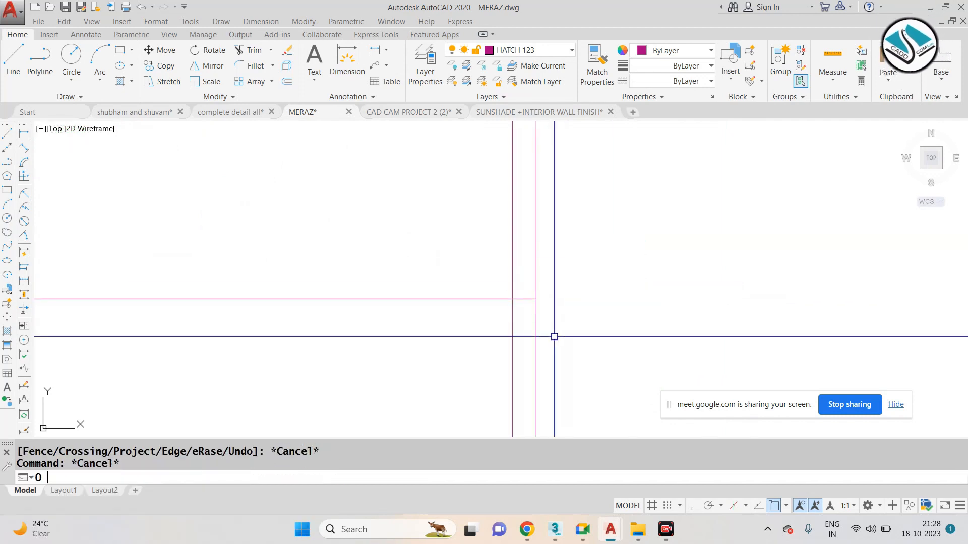
Offset the horizontal base line upward by 1 inch.
text(o)
key(Return)
text(1)
key(Return)
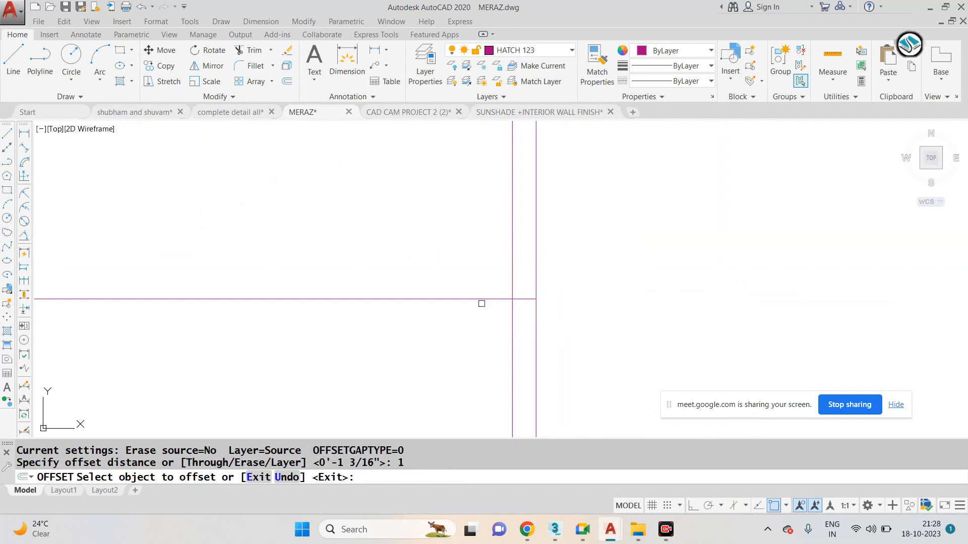
click(481, 299)
click(467, 230)
key(Escape)
text(o)
key(Return)
text(3)
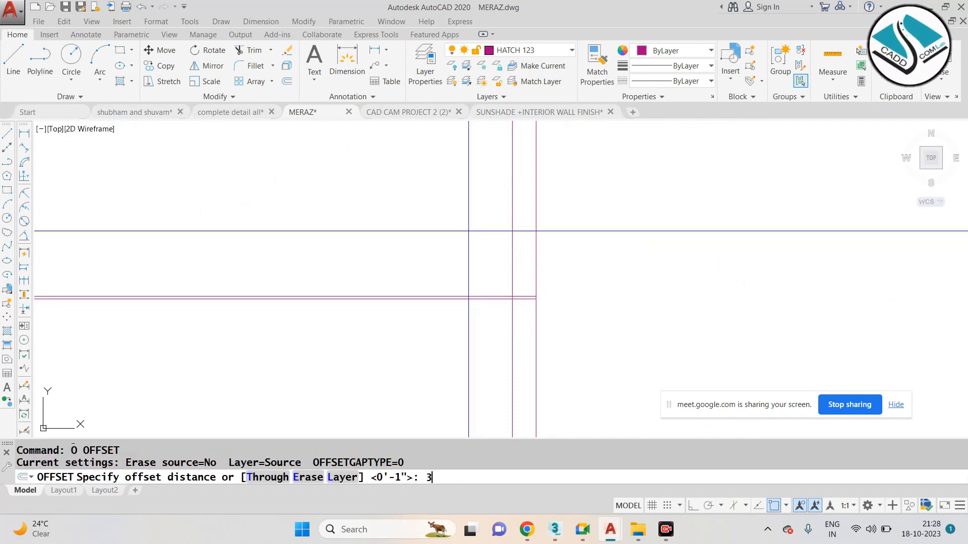
key(Return)
key(Escape)
Offset the upper of the two horizontal lines upward by 4 inches.
text(o)
key(Return)
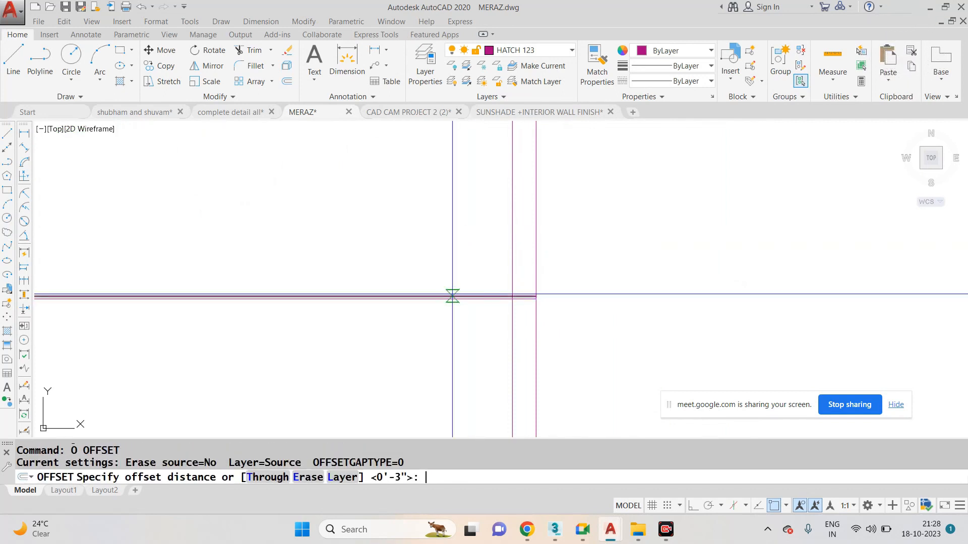
text(4)
key(Return)
click(456, 298)
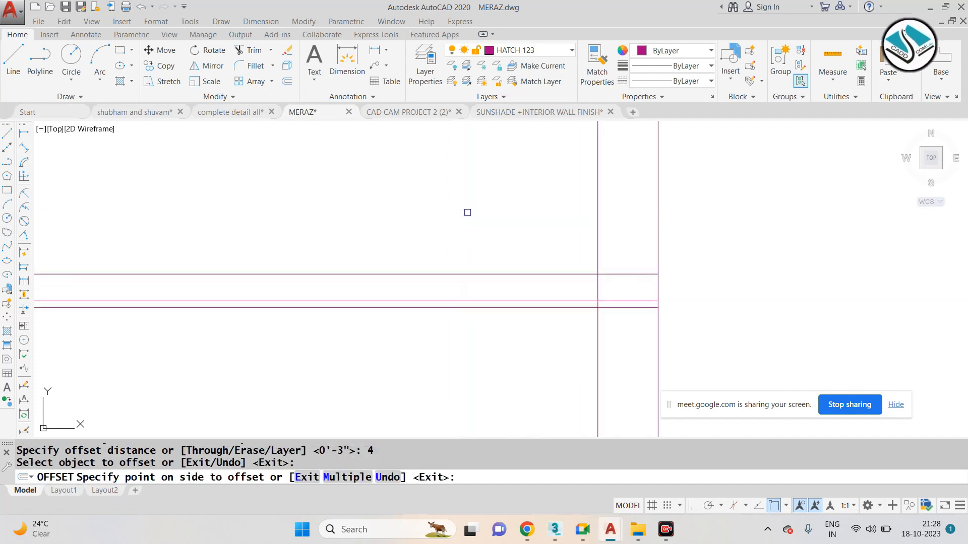
click(466, 212)
key(Escape)
Trim the topmost horizontal line back to the inner vertical construction line, removing its part inside the wall thickness.
text(tr)
key(Return)
key(Return)
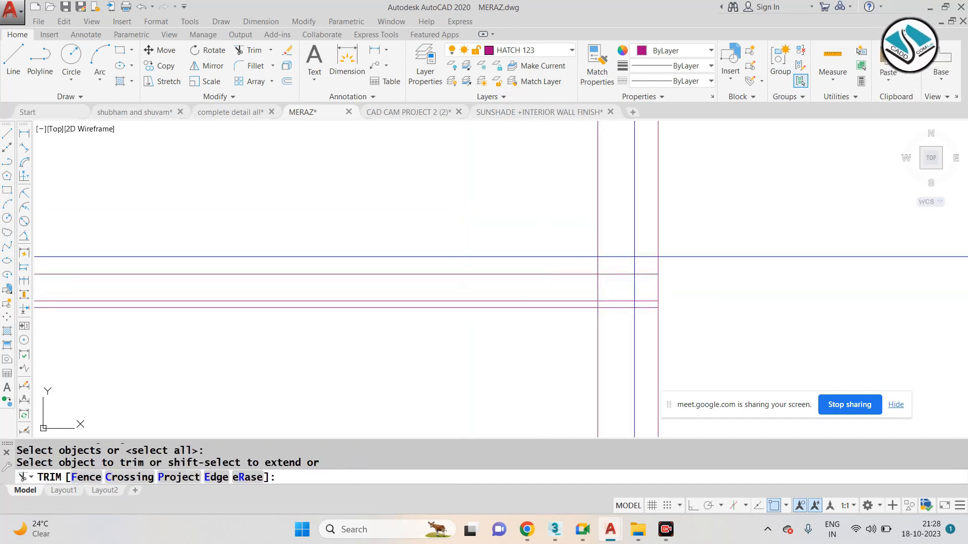
click(637, 255)
click(617, 289)
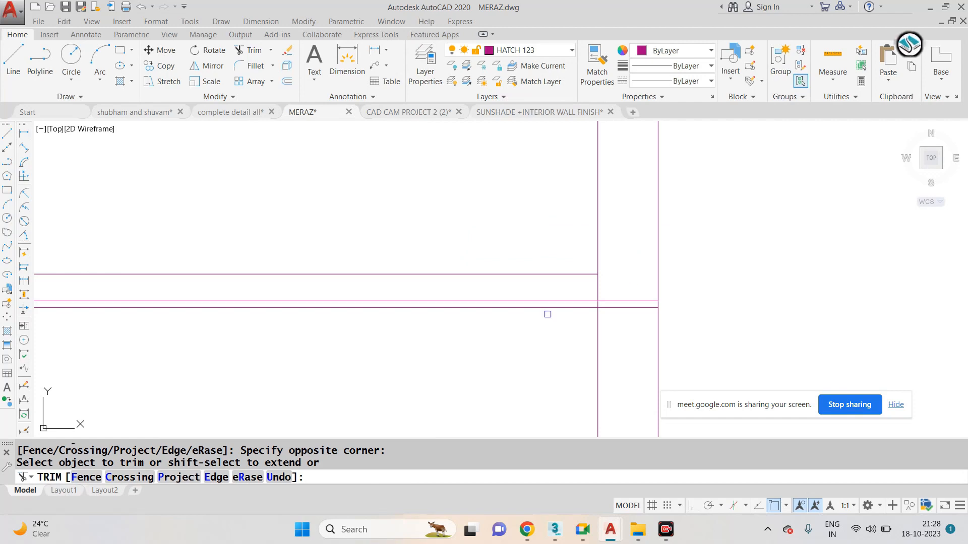
scroll(618, 318, down, 10)
key(Escape)
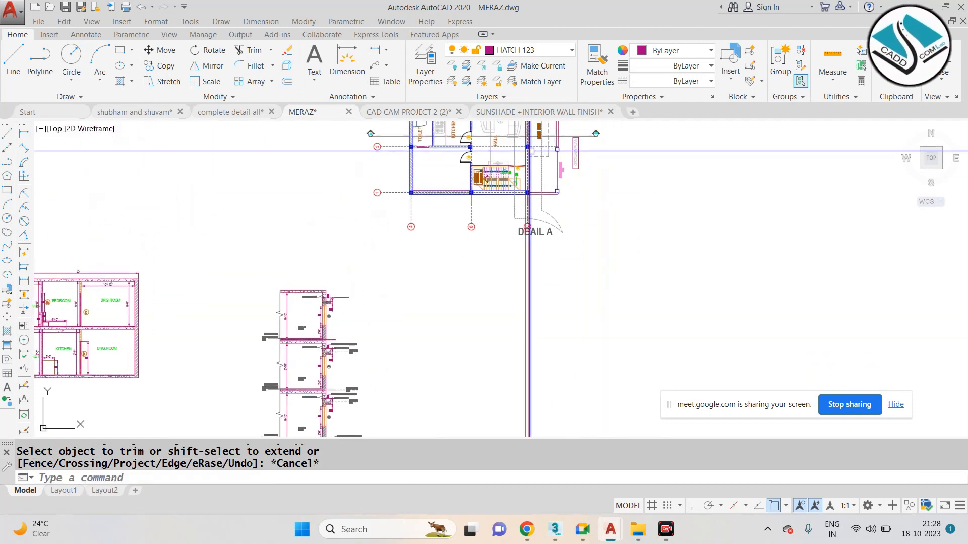
scroll(531, 150, up, 6)
middle_drag(519, 193, 504, 298)
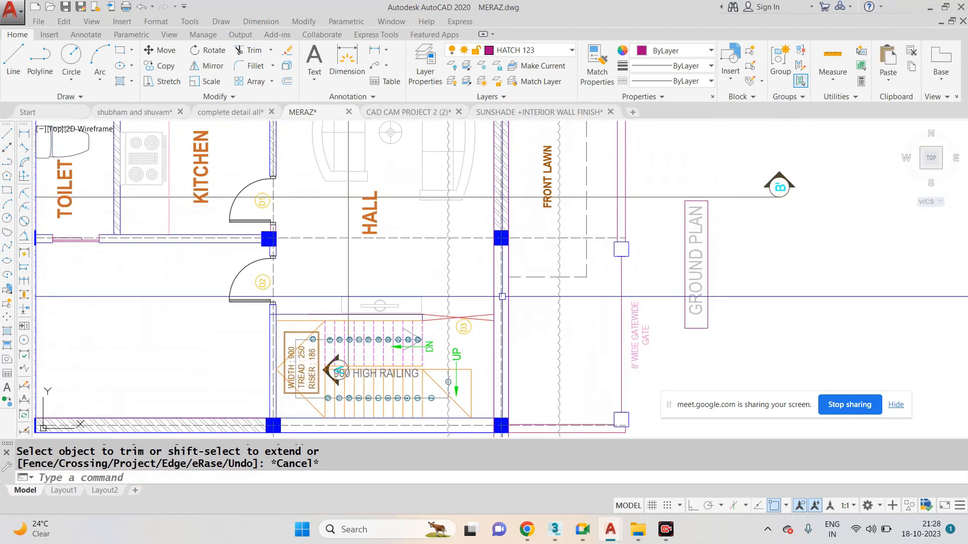
middle_click(502, 296)
middle_click(502, 296)
scroll(440, 312, down, 2)
key(Escape)
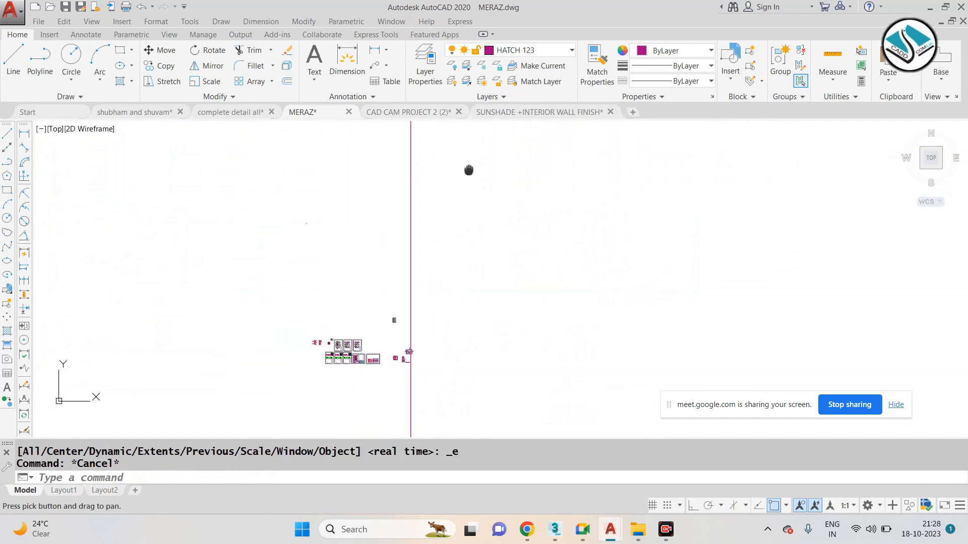
scroll(393, 352, up, 10)
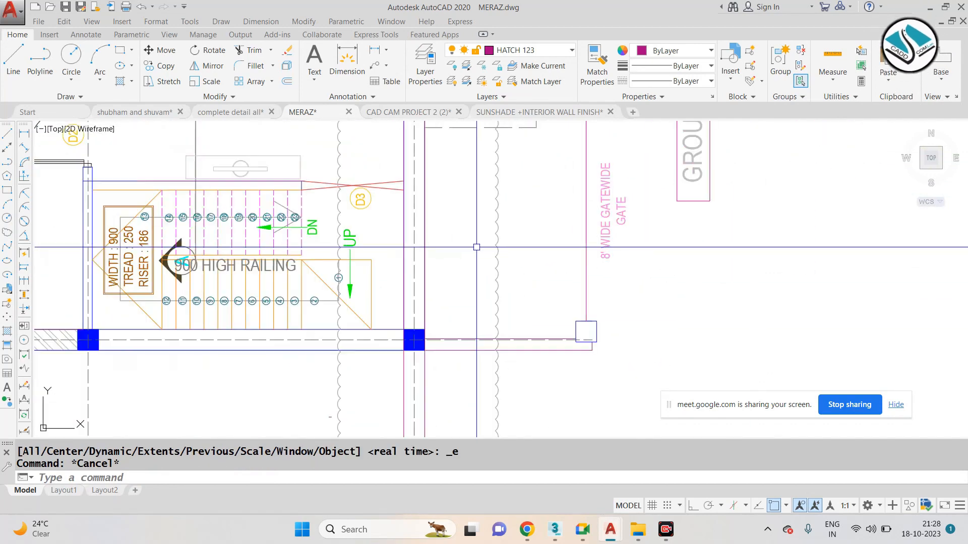
scroll(477, 247, down, 4)
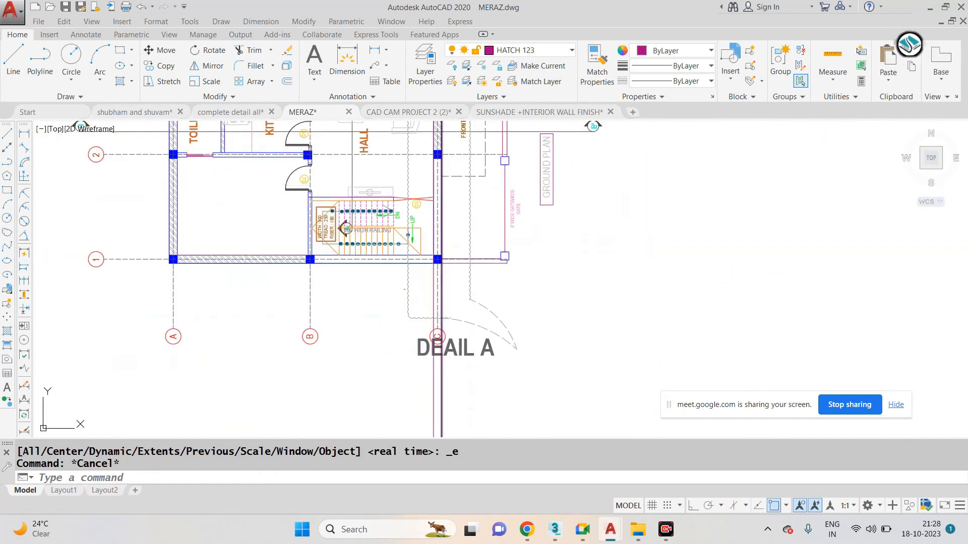
scroll(438, 192, up, 2)
text(REC)
key(Return)
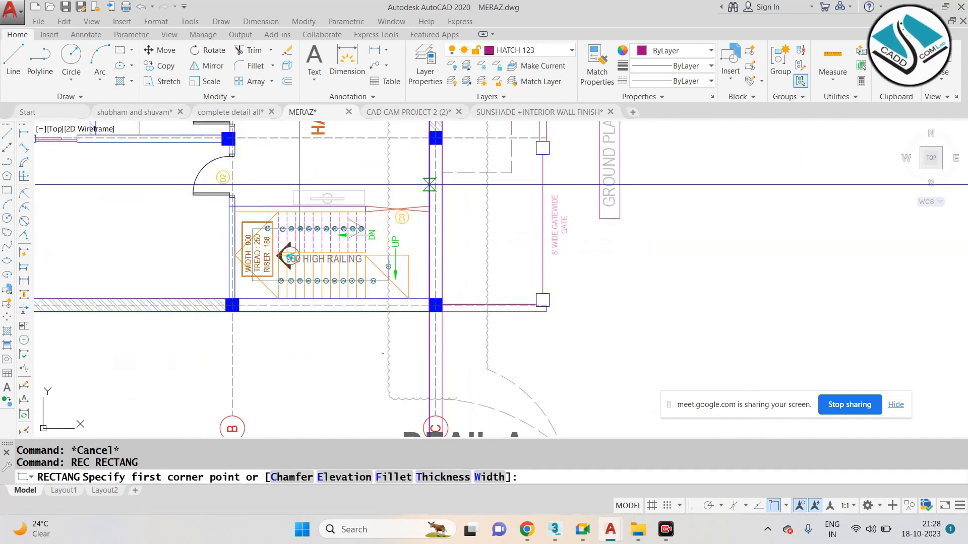
scroll(429, 211, down, 6)
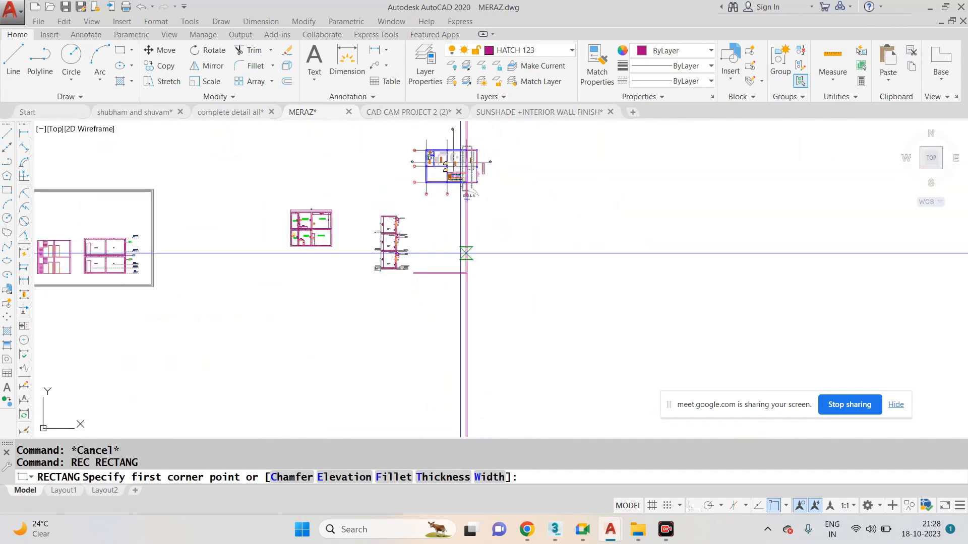
key(Escape)
scroll(491, 253, up, 10)
text(O)
key(Return)
text(7')
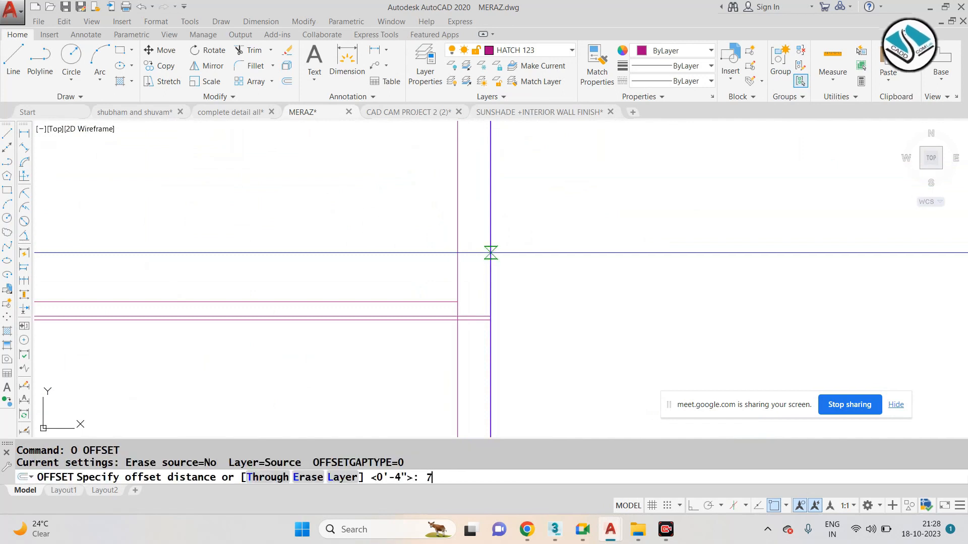
key(Return)
scroll(461, 315, up, 2)
key(Escape)
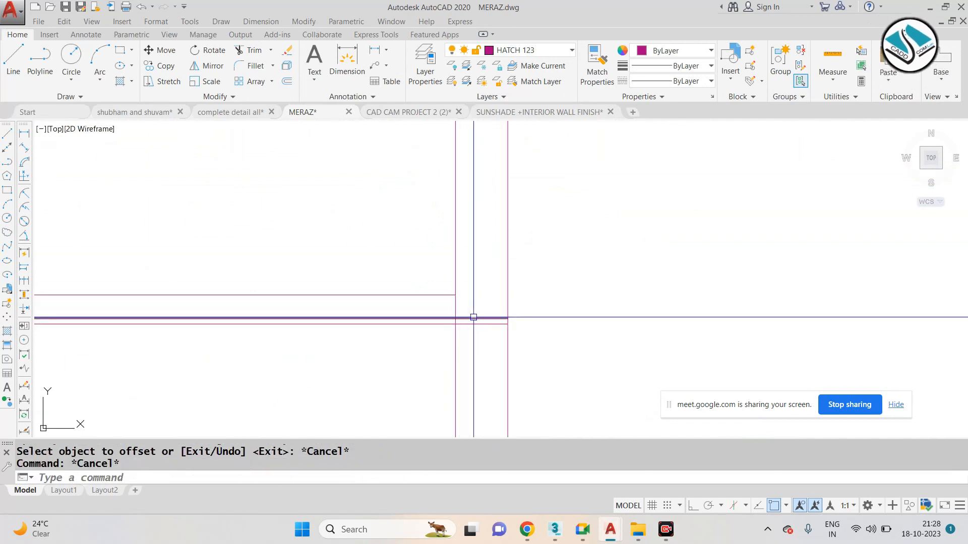
Offset the upper base line upward by 7 feet and trim the copy back to the wall thickness.
text(O)
key(Return)
text(7')
key(Return)
click(473, 317)
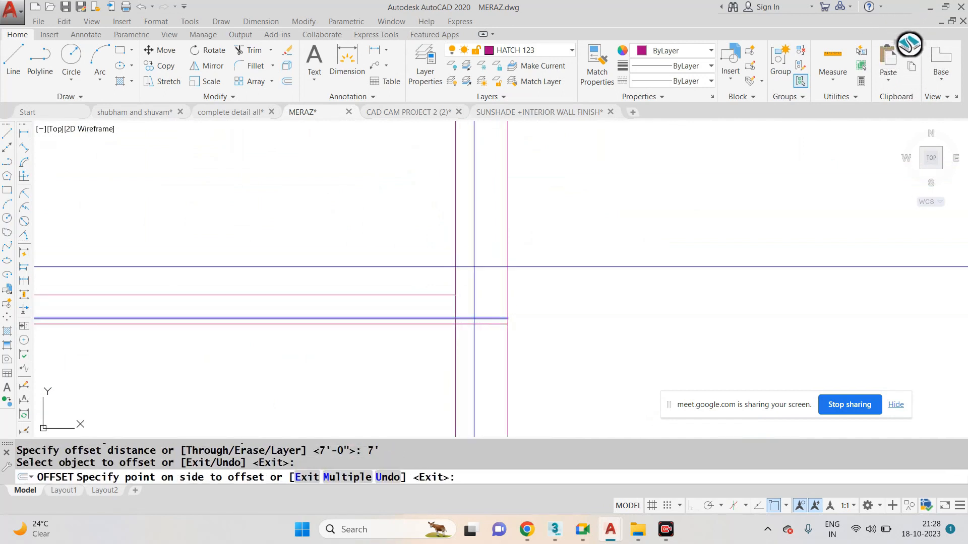
click(497, 245)
middle_drag(489, 187, 486, 253)
key(Escape)
key(Escape)
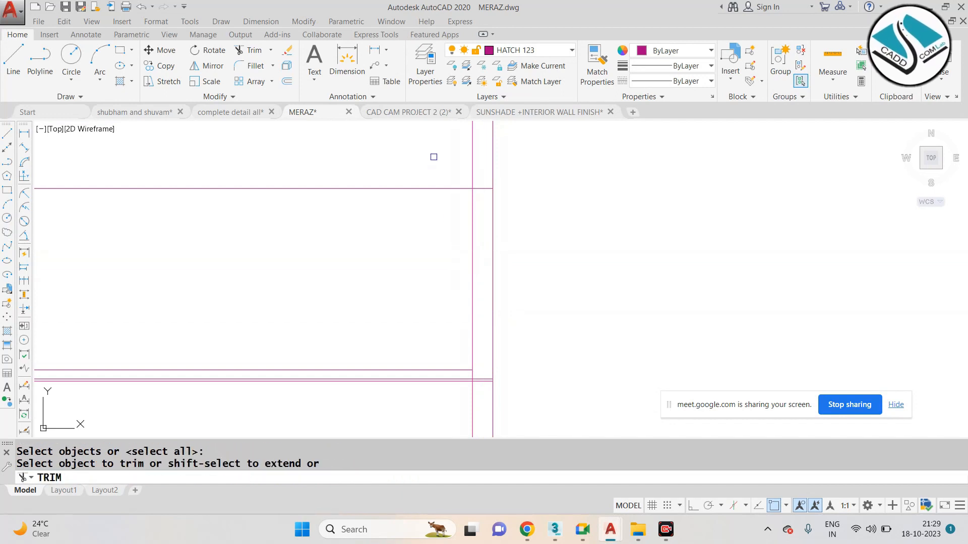
click(418, 189)
key(Escape)
Draw a narrow window rectangle in the middle of the wall thickness, from the 7-foot line down to the base line.
text(REC)
key(Return)
scroll(480, 204, up, 2)
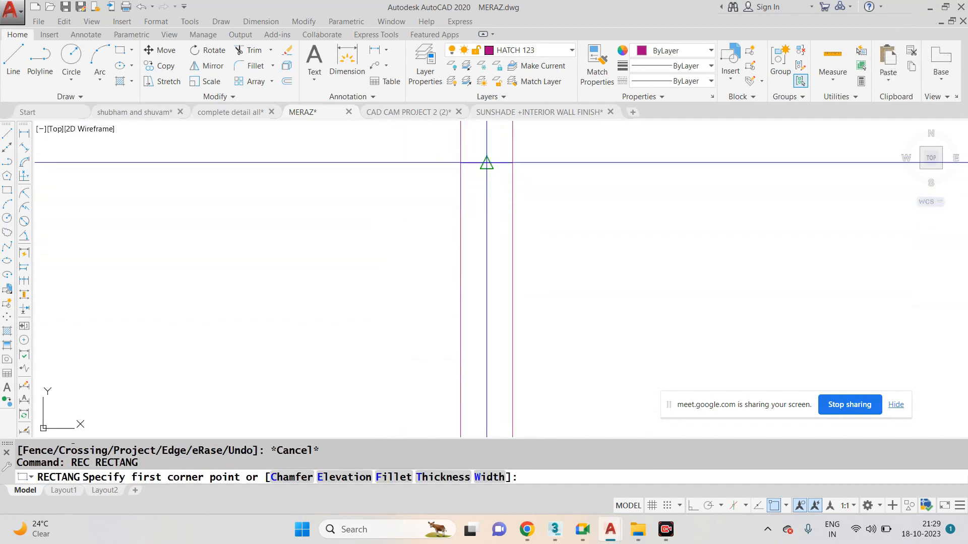
click(476, 163)
scroll(503, 156, down, 2)
middle_drag(507, 341, 503, 200)
scroll(494, 317, up, 4)
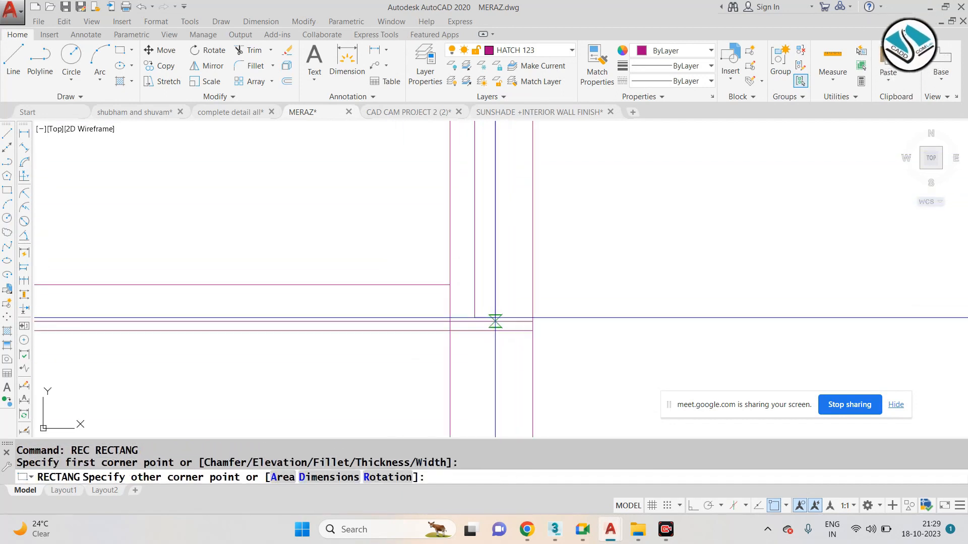
click(497, 321)
scroll(497, 321, down, 2)
Offset the horizontal floor line upward by 10 feet.
scroll(548, 297, down, 1)
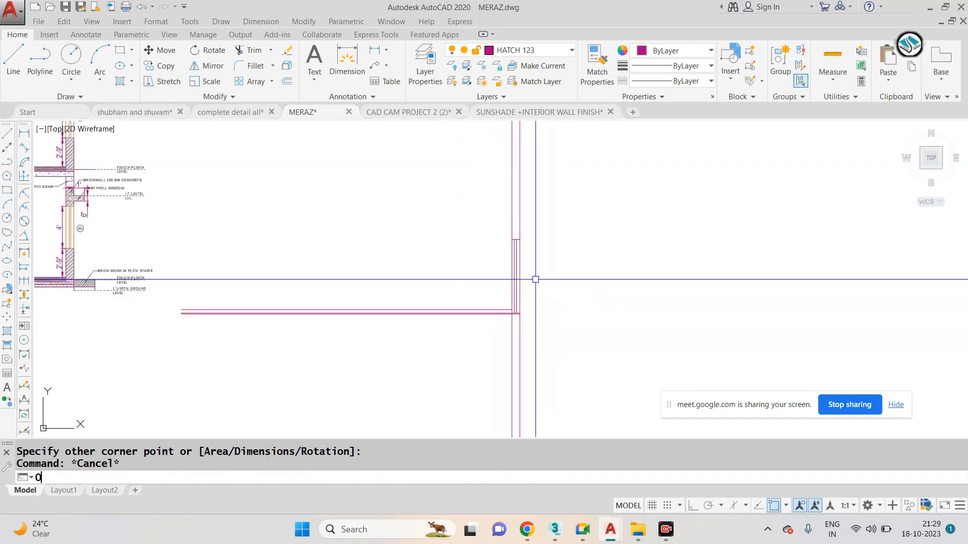
key(Return)
text(10')
key(Return)
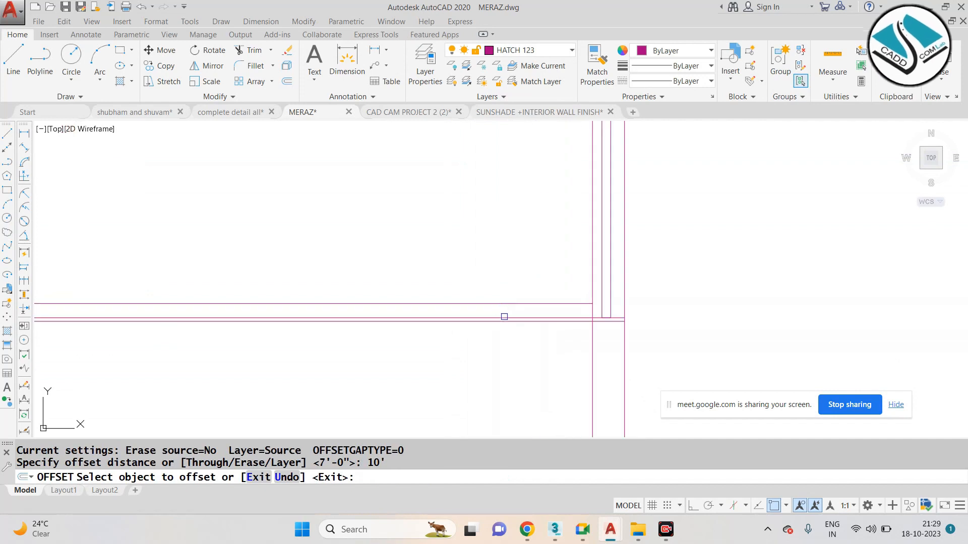
click(503, 313)
click(502, 267)
key(Escape)
key(Escape)
Offset the 10-foot ceiling line upward by 6 inches for the slab thickness.
text(o)
key(Return)
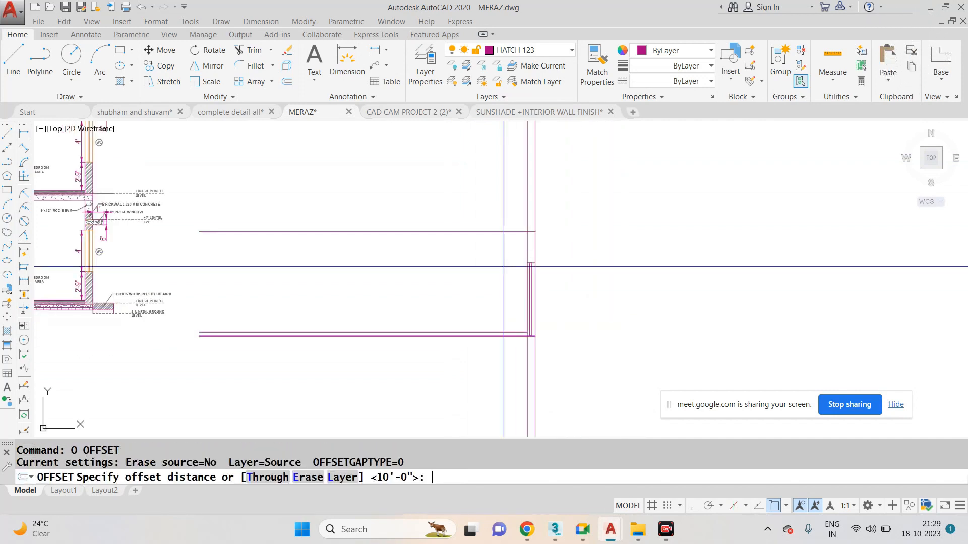
text(6)
key(Return)
click(478, 232)
click(470, 209)
key(Escape)
Trim the wall lines above the slab top and the slab's lower line inside the wall thickness.
text(tr)
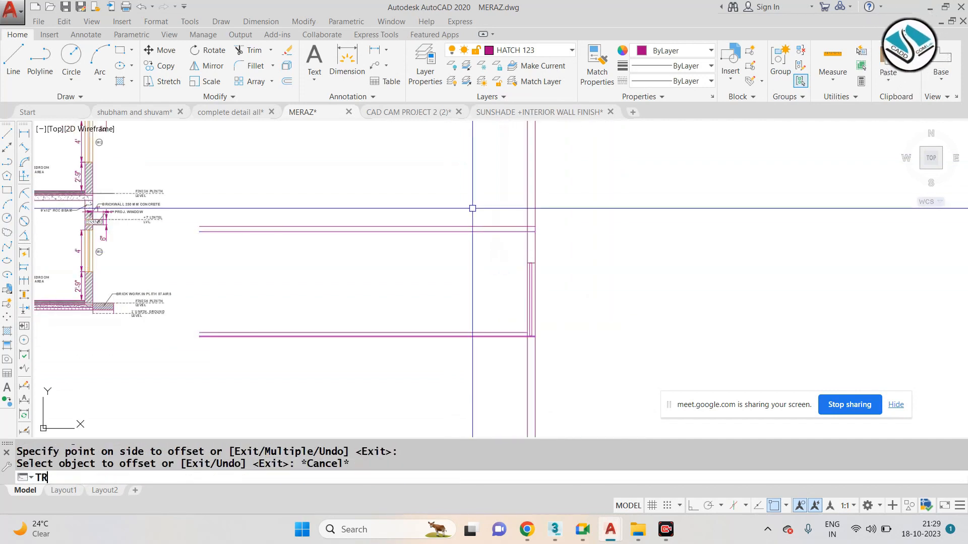
key(Return)
key(Return)
click(566, 173)
click(462, 195)
scroll(555, 245, up, 8)
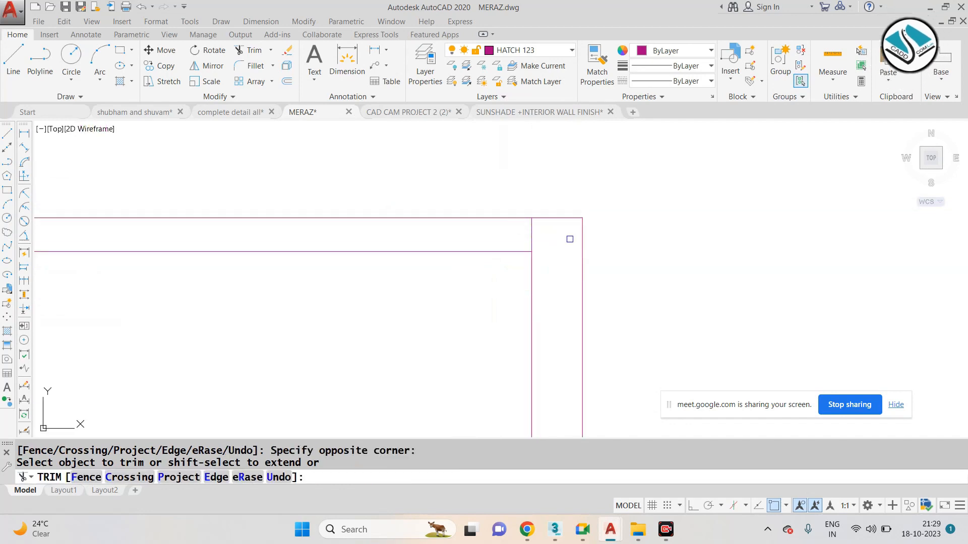
scroll(570, 235, down, 4)
key(Escape)
Examine the RCC beam, brick wall and lintel details in the existing wall section.
text(o)
key(Return)
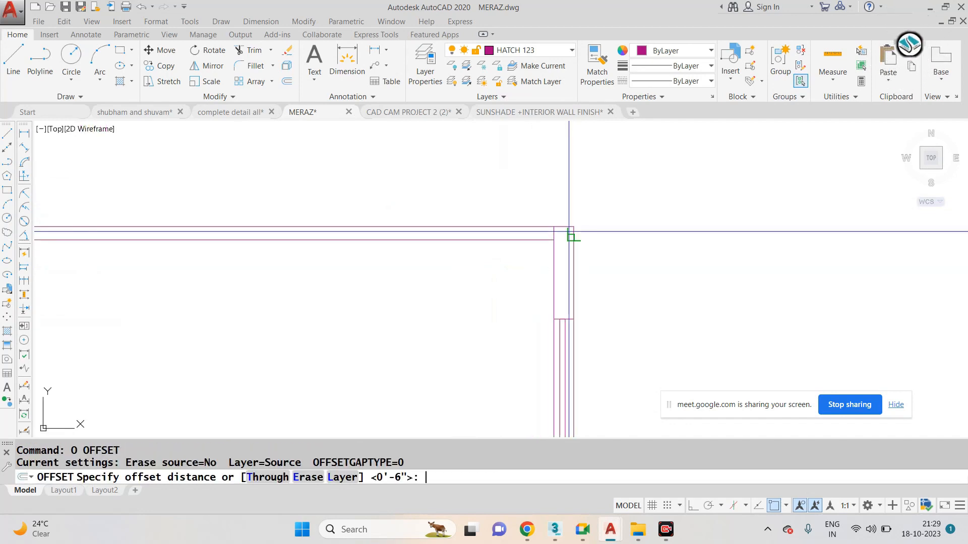
scroll(568, 232, down, 4)
middle_drag(216, 191, 331, 311)
scroll(305, 324, up, 6)
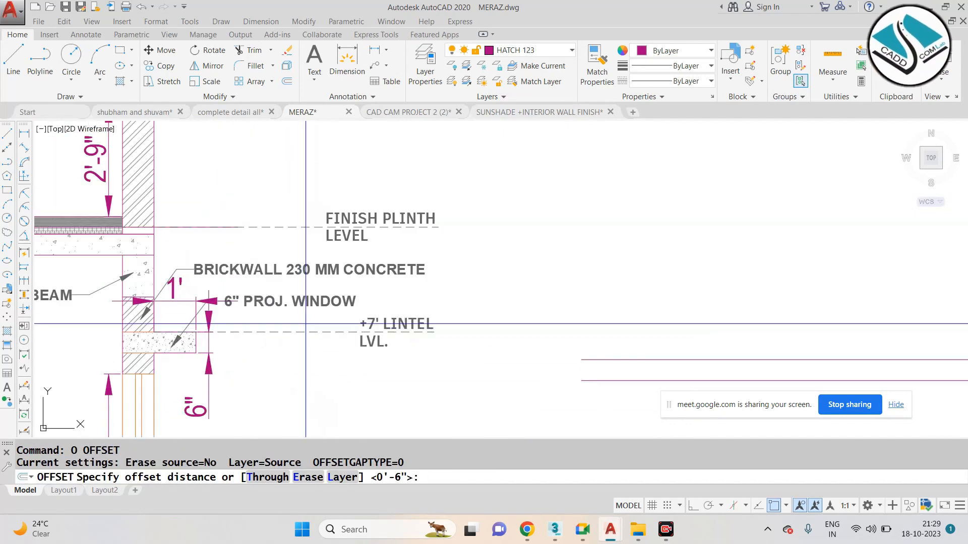
middle_drag(195, 275, 391, 258)
scroll(176, 287, up, 2)
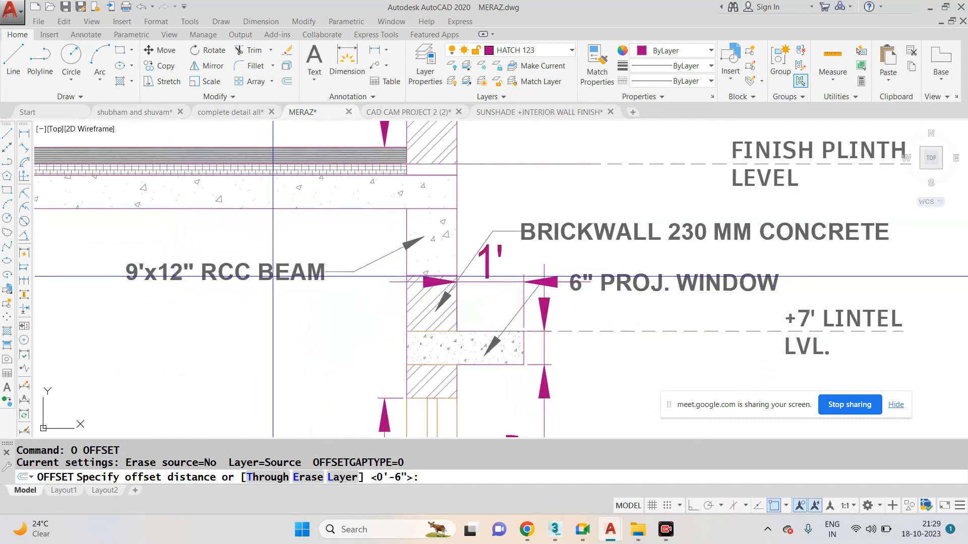
scroll(302, 222, down, 8)
scroll(501, 252, down, 2)
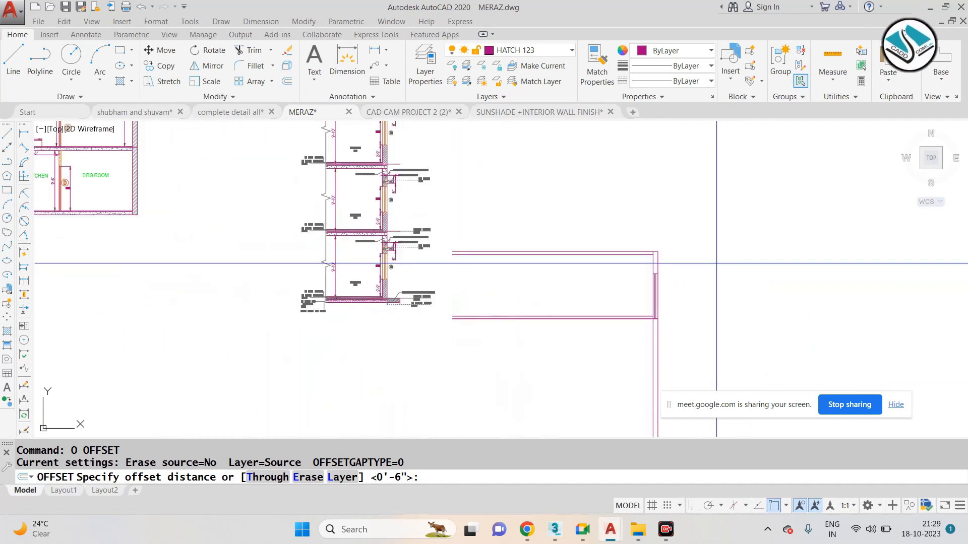
scroll(678, 259, up, 6)
key(Escape)
Offset the slab's lower line downward by 12 inches for the beam depth.
text(o)
key(Return)
text(1)
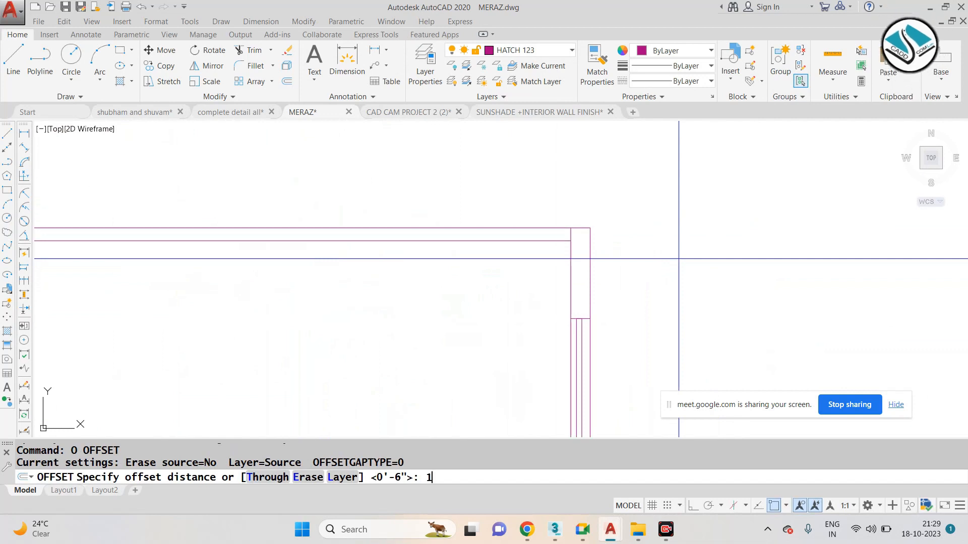
text(2)
key(Return)
scroll(584, 239, up, 2)
click(461, 242)
click(472, 283)
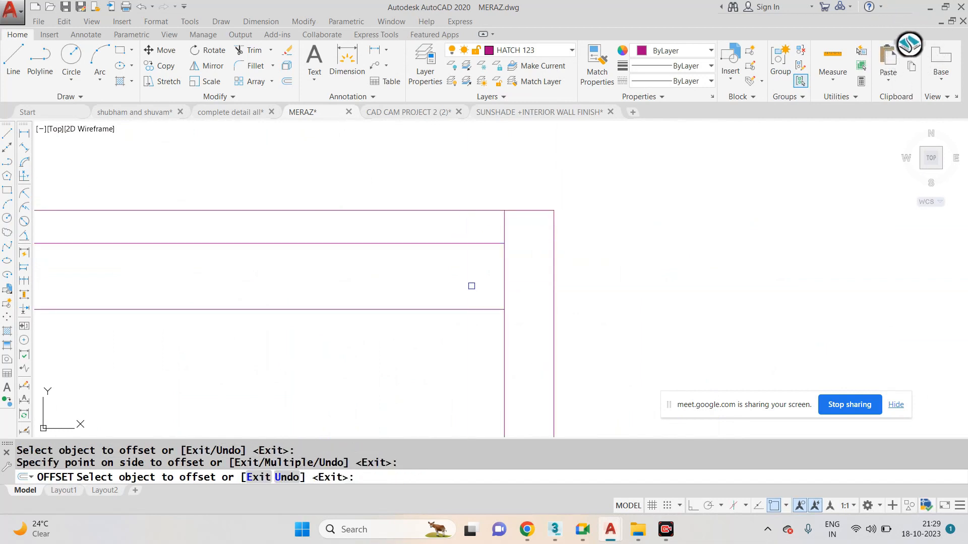
Extend the beam's bottom line to the outer wall line.
key(Escape)
key(Escape)
text(ex)
key(Return)
key(Return)
click(469, 281)
click(432, 334)
key(Escape)
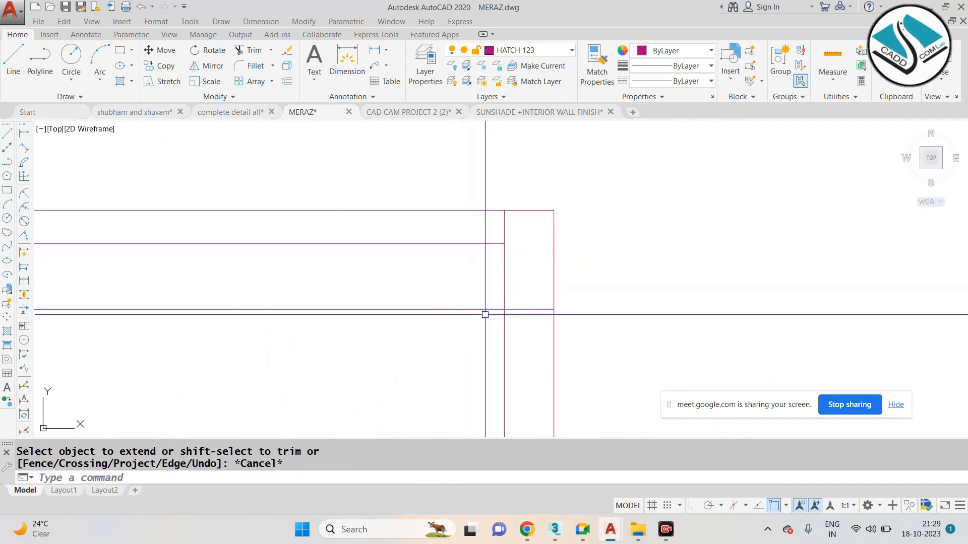
Trim the beam's bottom line on the room side, keeping only its part inside the wall thickness.
text(tr)
key(Return)
key(Return)
click(443, 298)
click(435, 330)
scroll(579, 210, down, 3)
key(Escape)
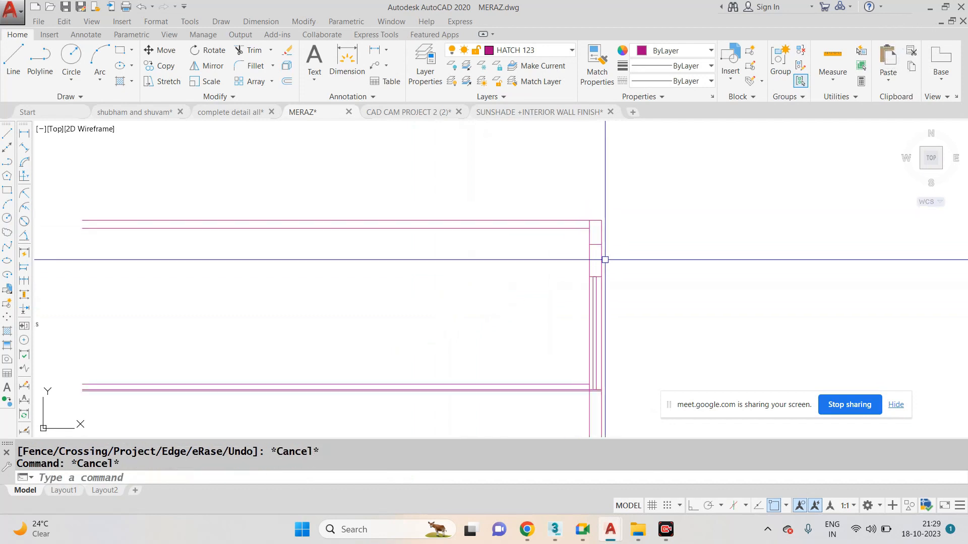
Draw a vertical line with ortho on across the slab and floor lines, inward from the wall.
scroll(582, 260, down, 2)
text(l)
key(Return)
scroll(517, 267, up, 2)
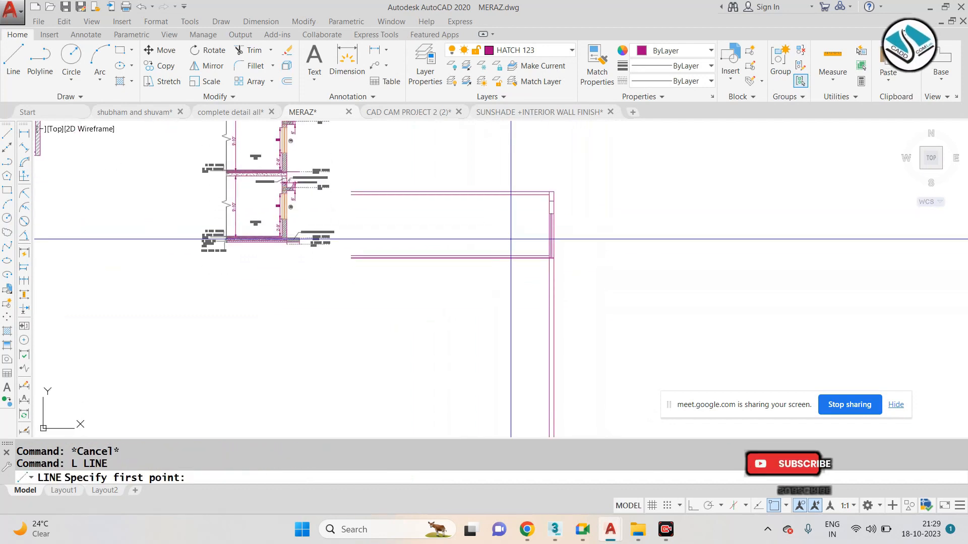
click(461, 150)
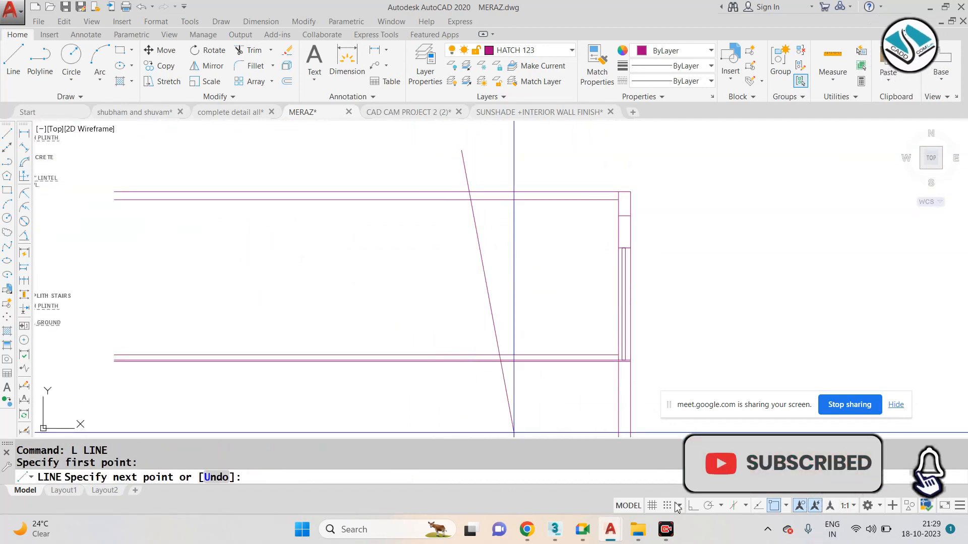
click(694, 506)
click(461, 389)
key(Escape)
Trim the vertical cut line above the slab and the slab and floor lines extending beyond it.
text(tr)
key(Return)
key(Return)
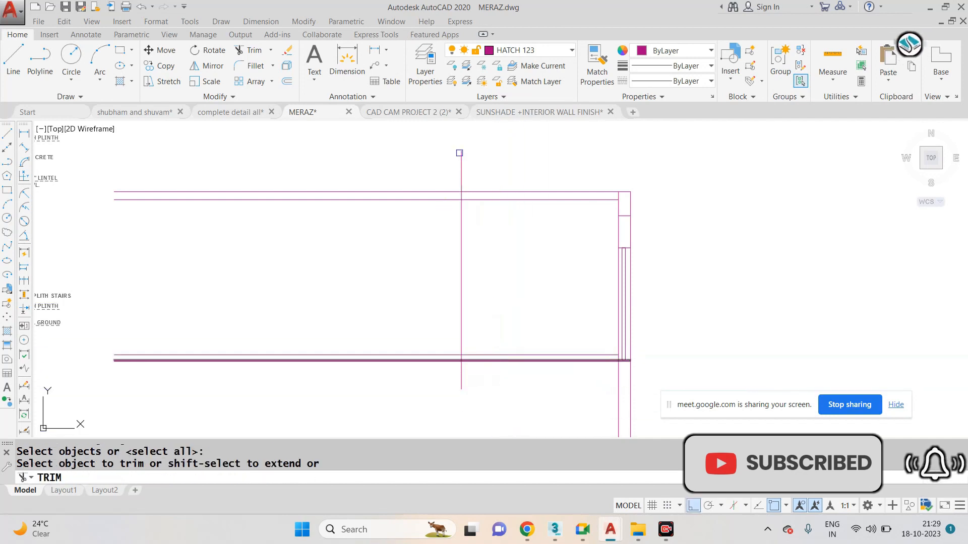
click(468, 129)
click(505, 169)
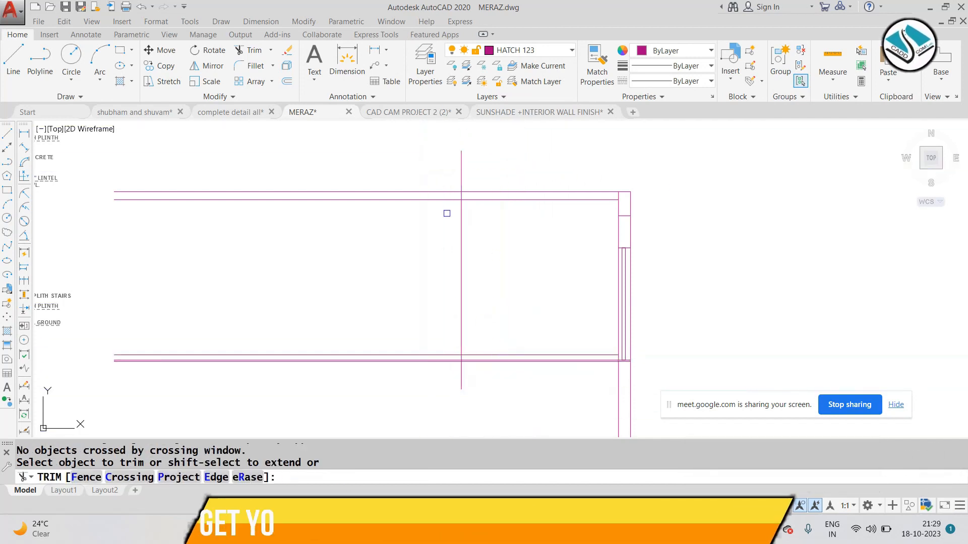
click(485, 145)
click(427, 181)
click(383, 174)
click(386, 366)
Trim the wall lines and the vertical cut line below the bottom floor line.
click(398, 398)
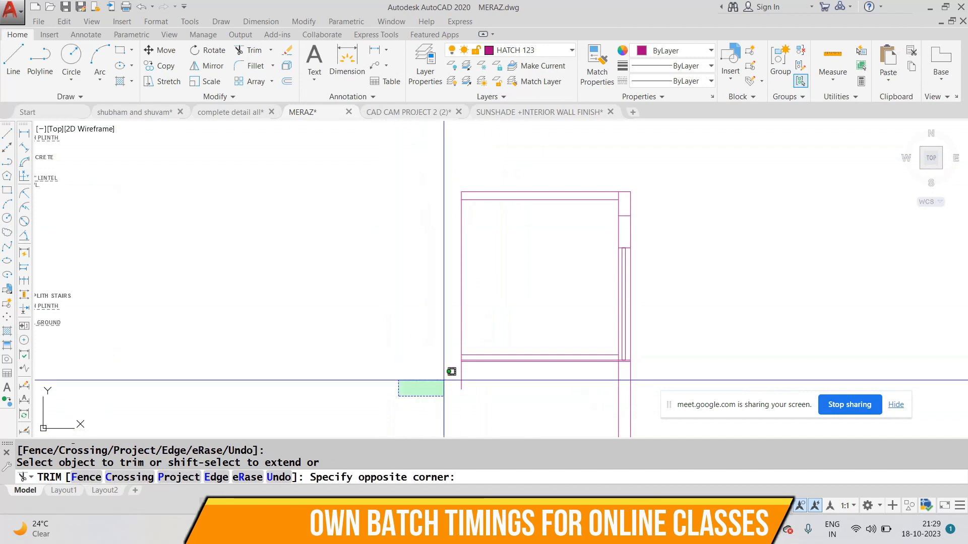
click(448, 393)
middle_drag(461, 380, 427, 276)
click(679, 294)
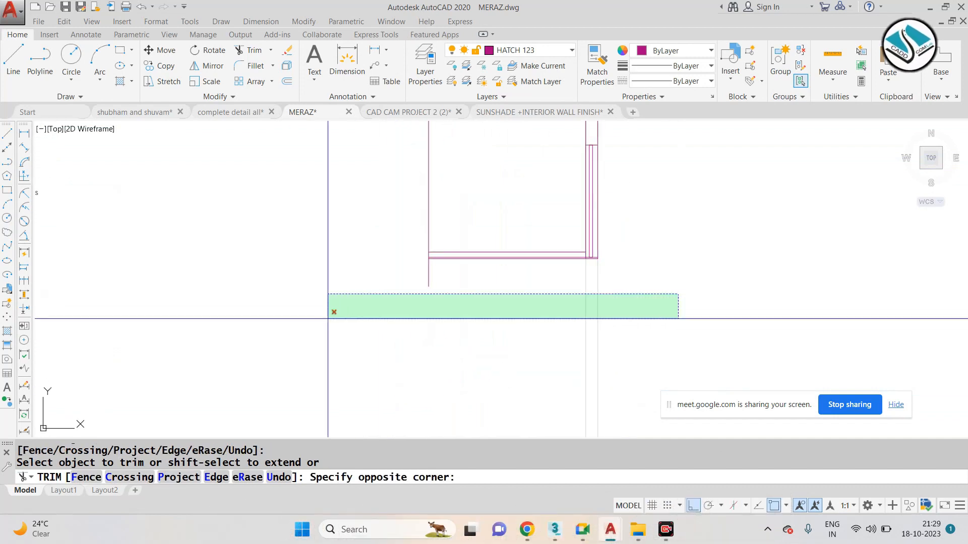
click(323, 320)
click(554, 302)
click(361, 284)
scroll(470, 268, down, 2)
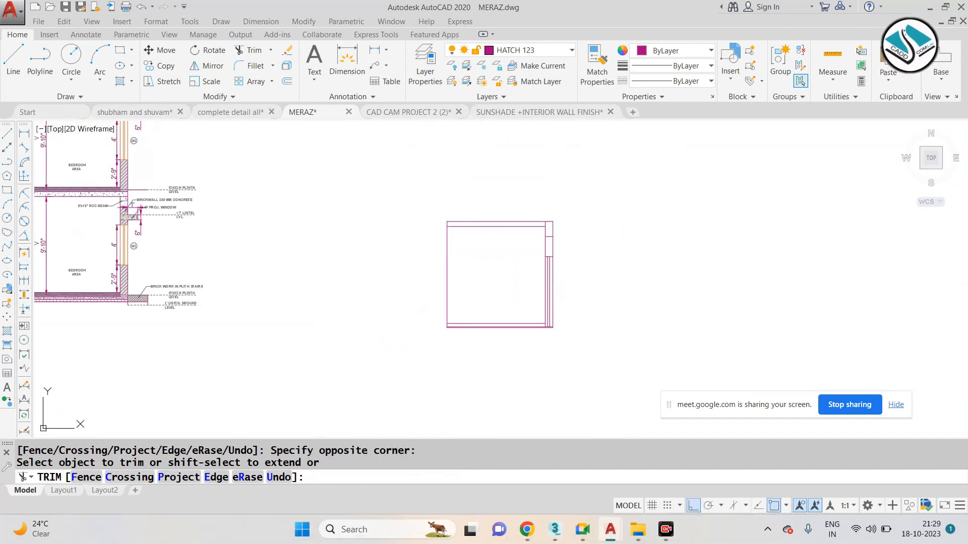
scroll(511, 276, up, 2)
key(Escape)
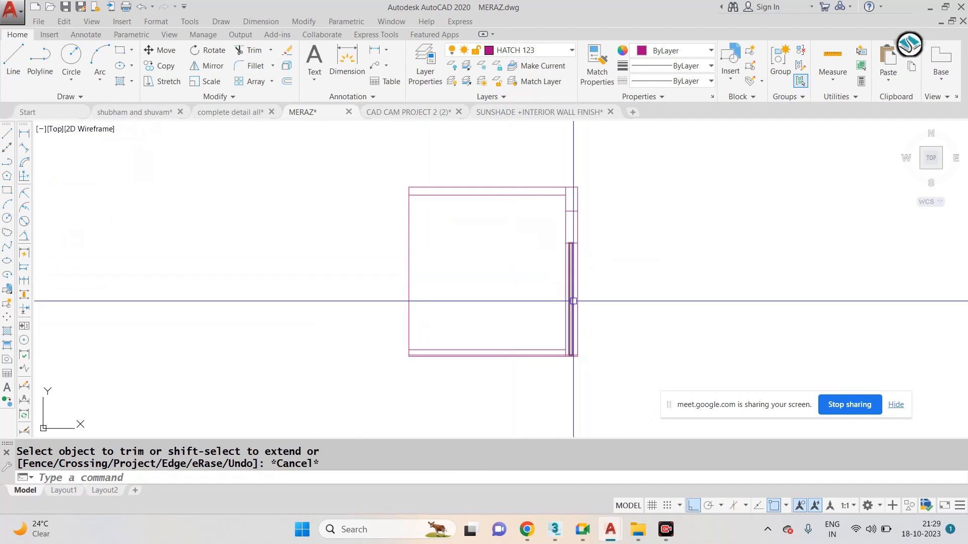
Copy the W1 tag from the existing section to beside the new section's window lines, with ortho off.
scroll(625, 297, down, 4)
scroll(373, 270, up, 5)
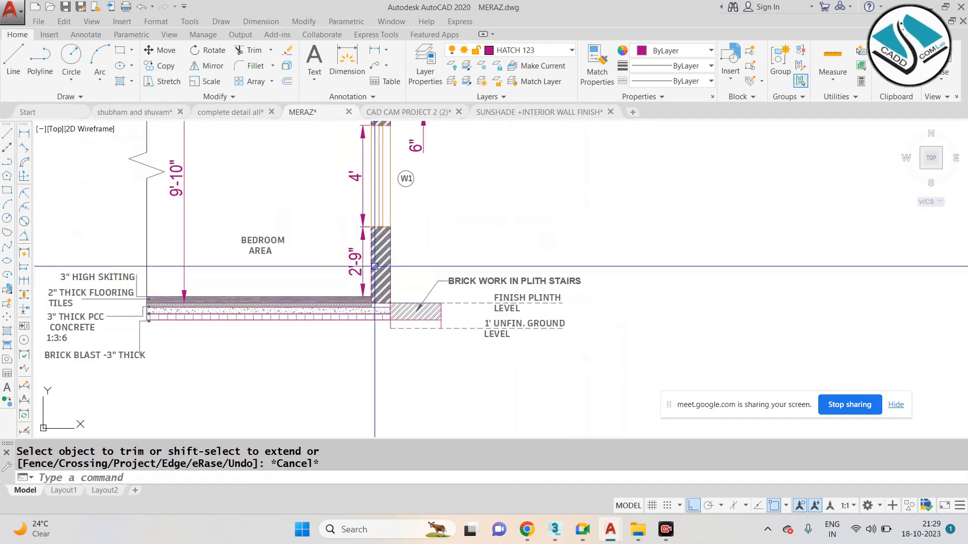
scroll(407, 170, up, 6)
click(462, 170)
click(384, 255)
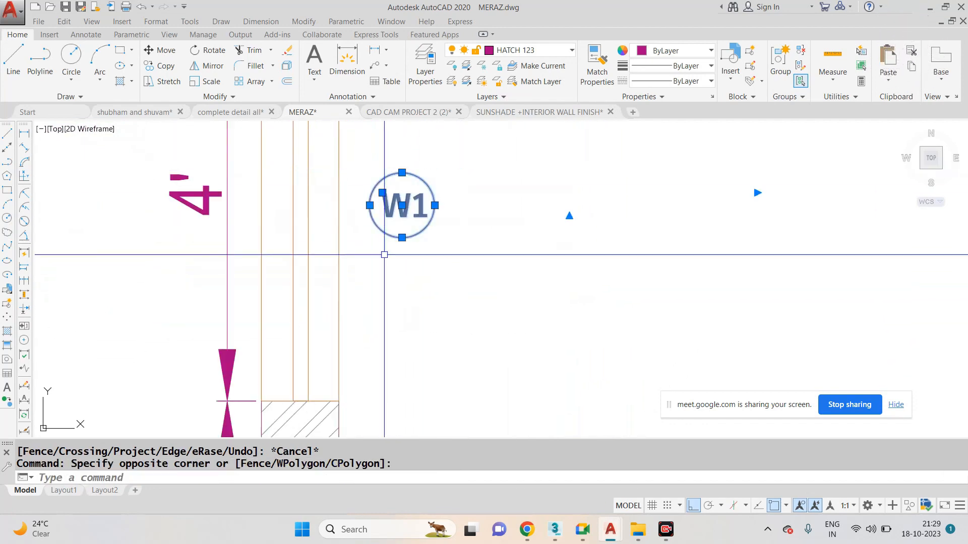
text(CO)
key(Return)
click(461, 219)
scroll(219, 267, down, 7)
middle_drag(684, 311, 405, 218)
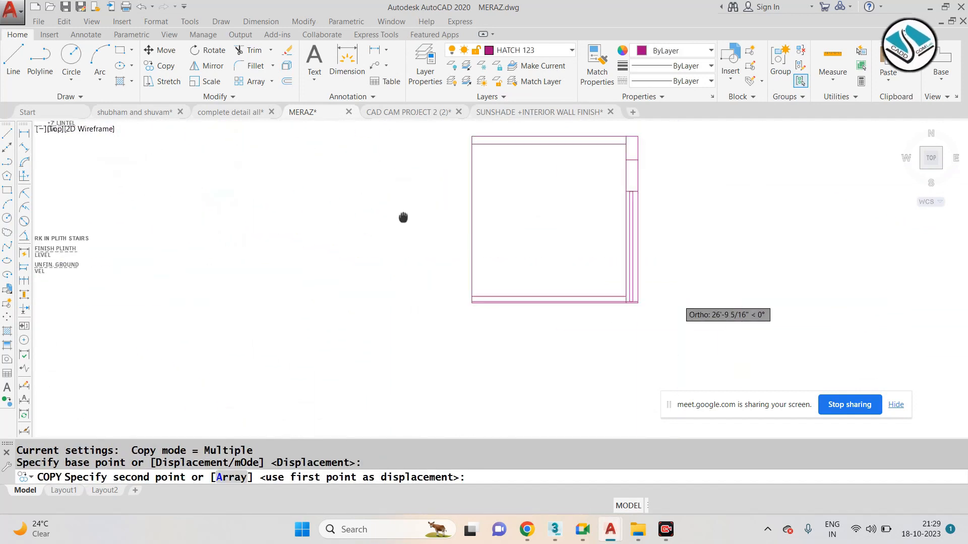
click(692, 507)
scroll(639, 214, up, 6)
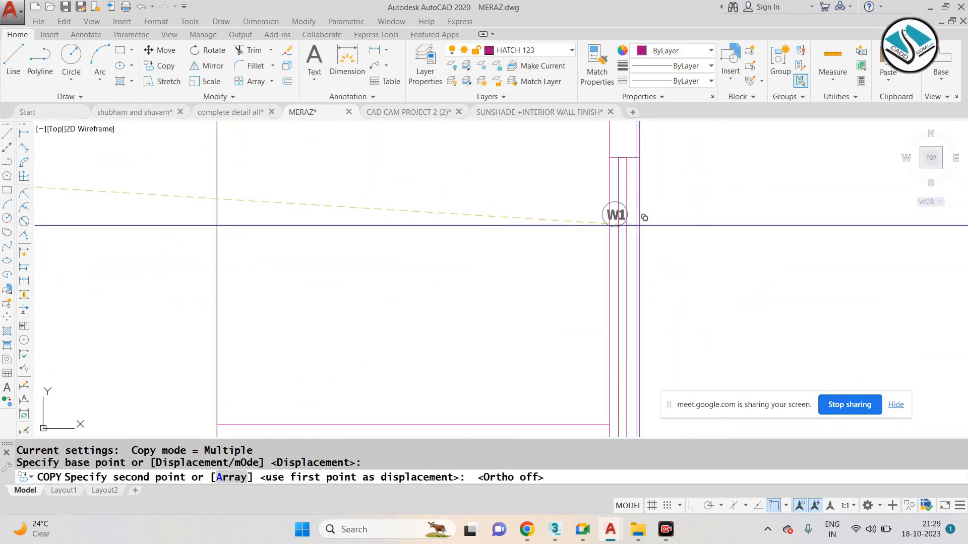
key(Escape)
Scale up the copied W1 tag and its circle beside the new section's wall.
text(S)
middle_drag(658, 340, 526, 204)
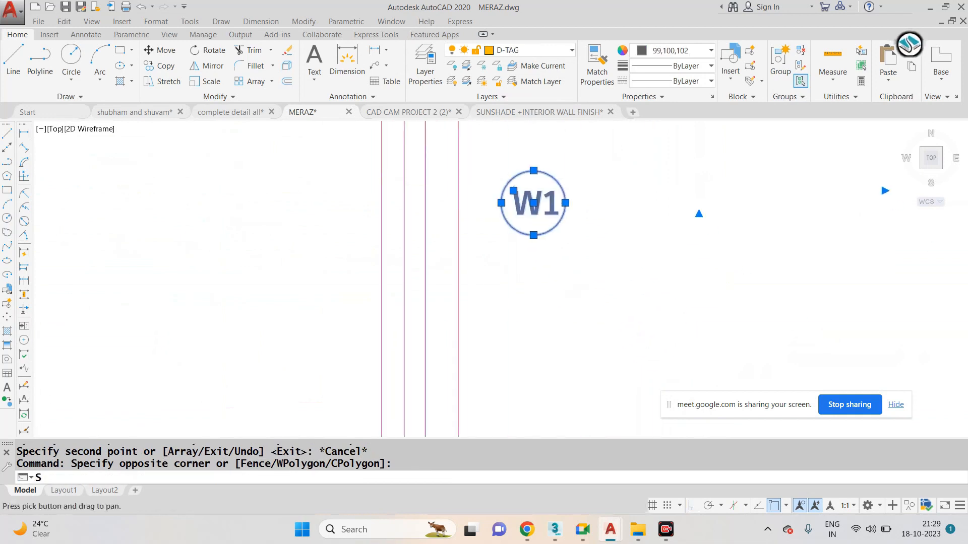
text(C)
key(Return)
click(547, 202)
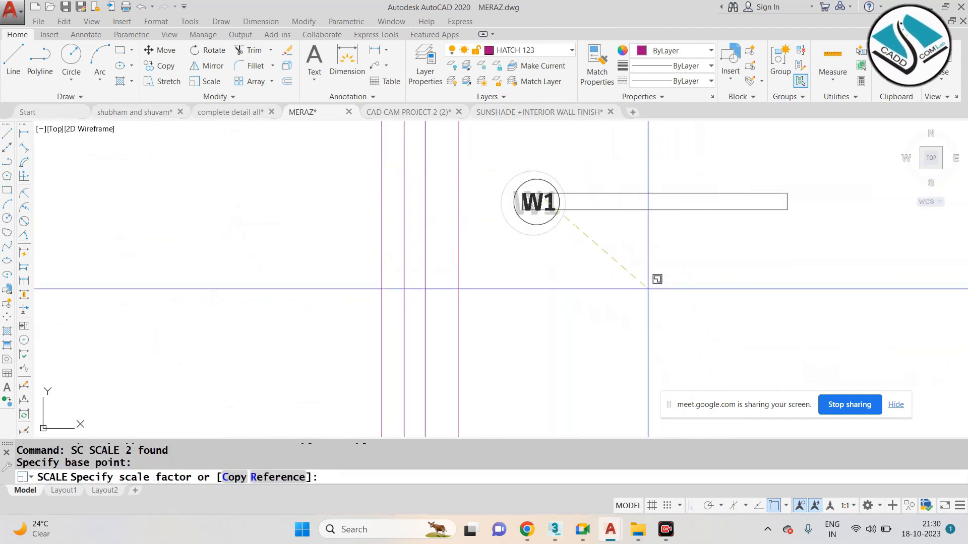
key(Escape)
Change the copied tag's text to D1.
double_click(540, 184)
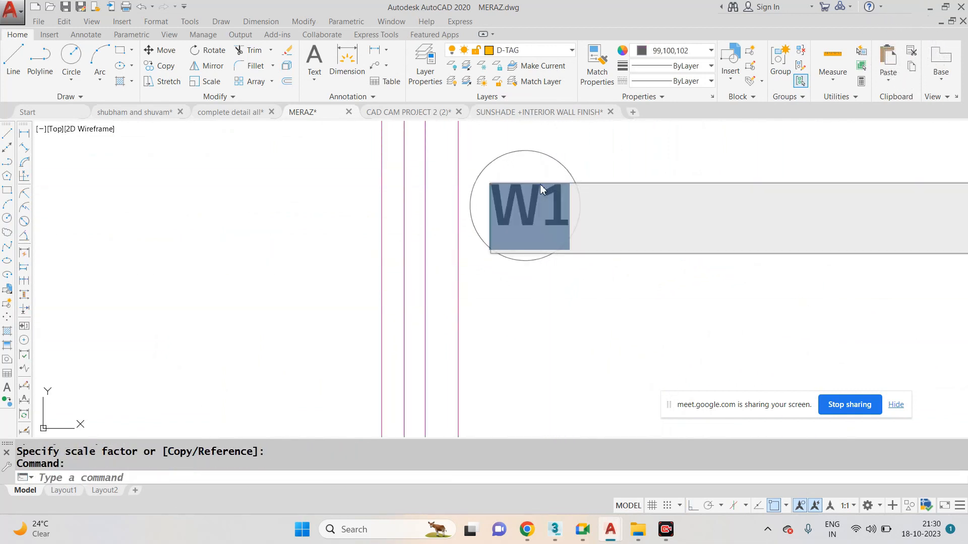
text(DQ)
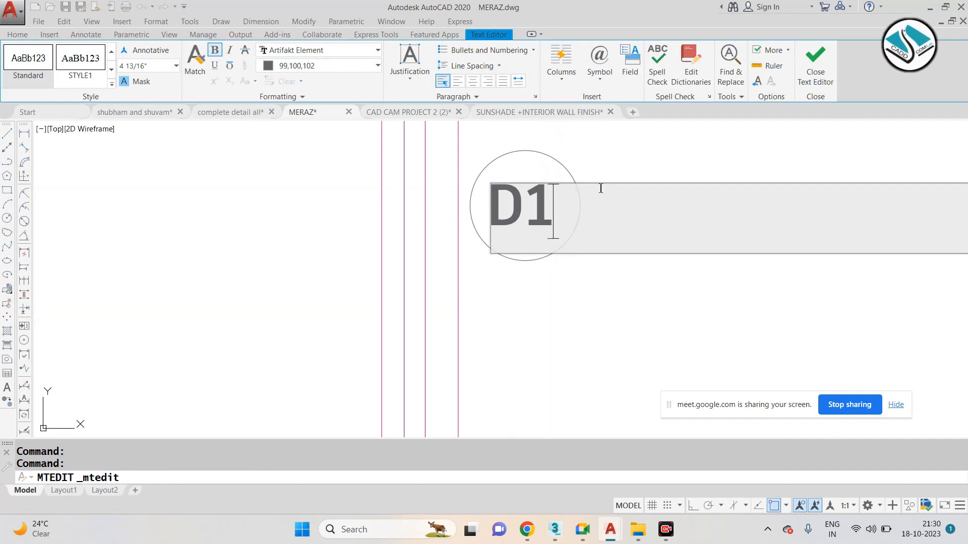
click(609, 172)
scroll(612, 227, down, 8)
key(Escape)
middle_drag(598, 213, 597, 262)
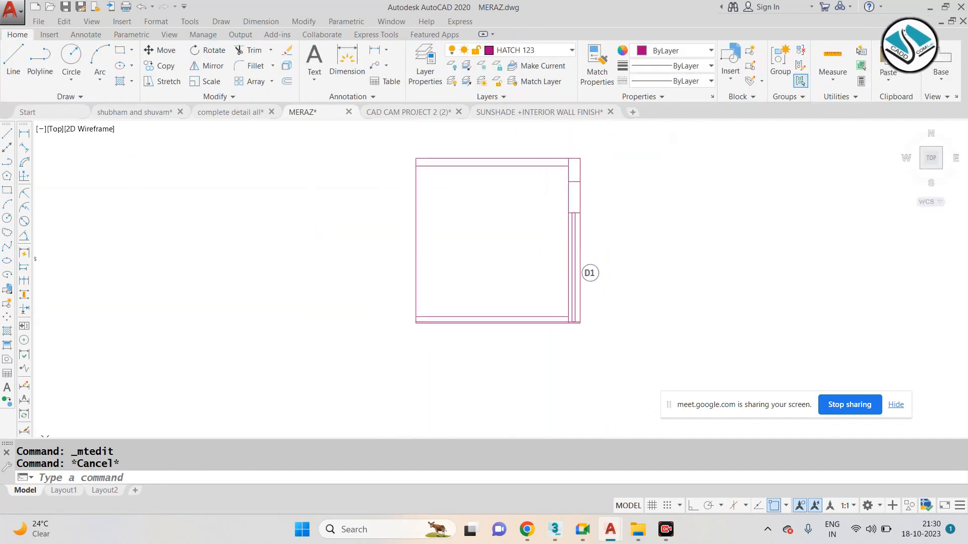
Examine the lintel, window projection and their dimensions in the existing bedroom section.
scroll(598, 253, down, 4)
key(Escape)
scroll(315, 223, up, 6)
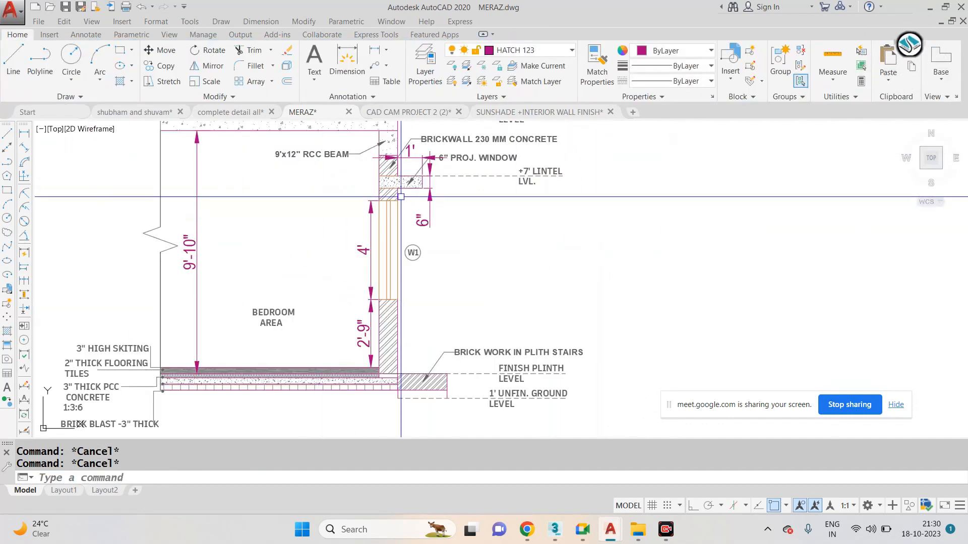
scroll(400, 196, up, 2)
scroll(435, 164, down, 2)
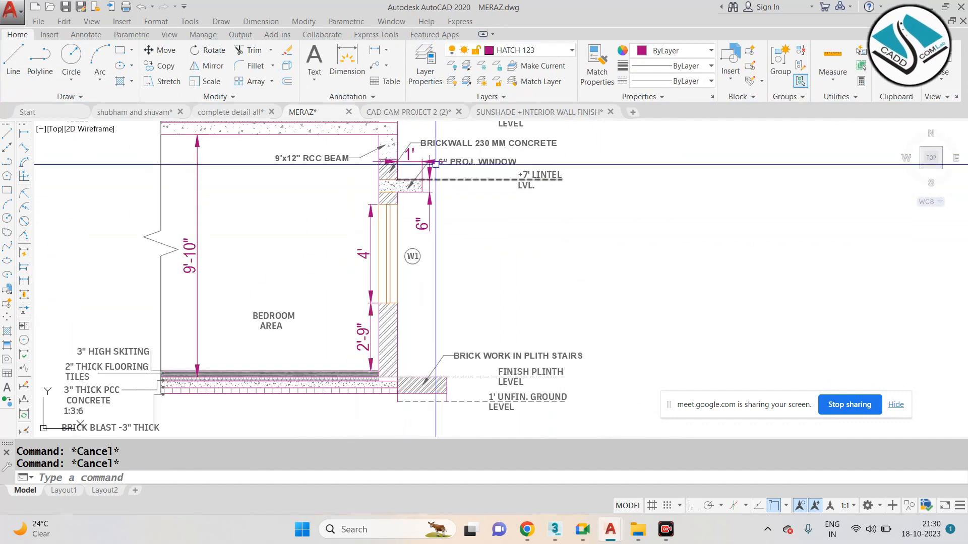
scroll(436, 164, up, 3)
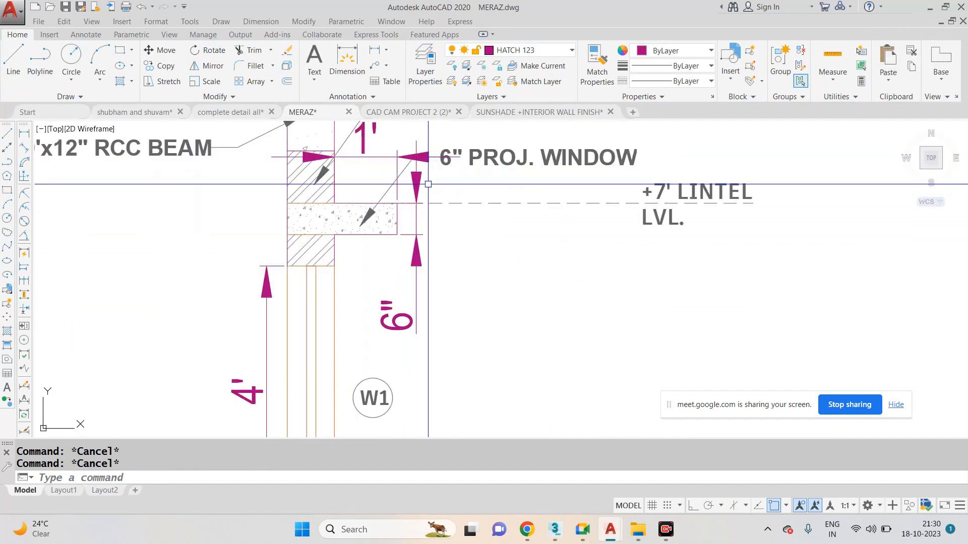
scroll(428, 184, down, 3)
scroll(436, 167, up, 3)
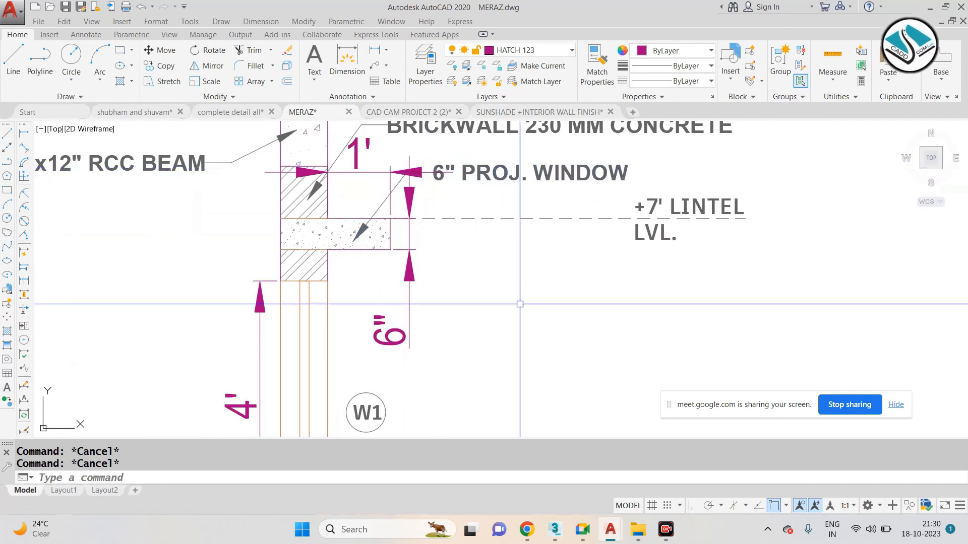
Switch to Chrome and search the web for "3D ELEVATIONS", keeping the extension's search setting.
mouse_move(527, 529)
click(463, 444)
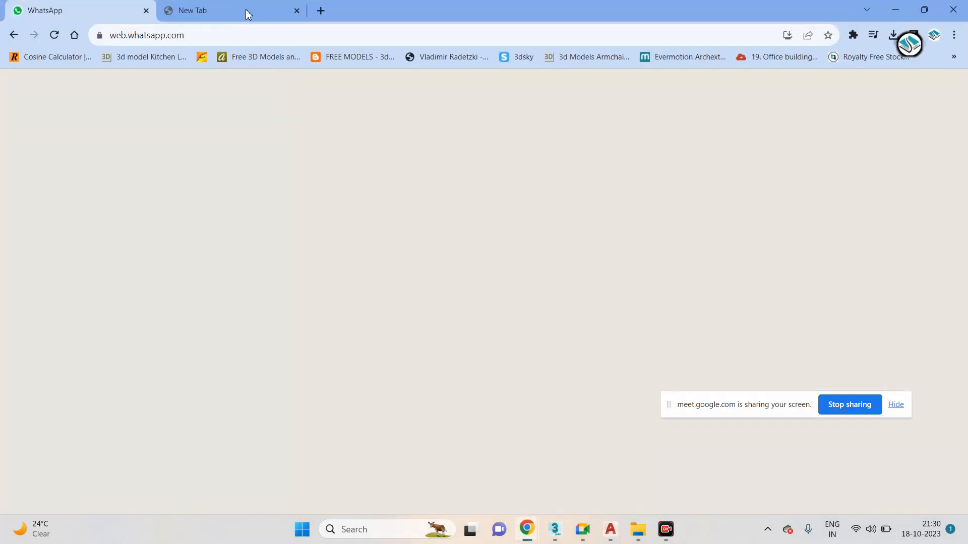
click(244, 12)
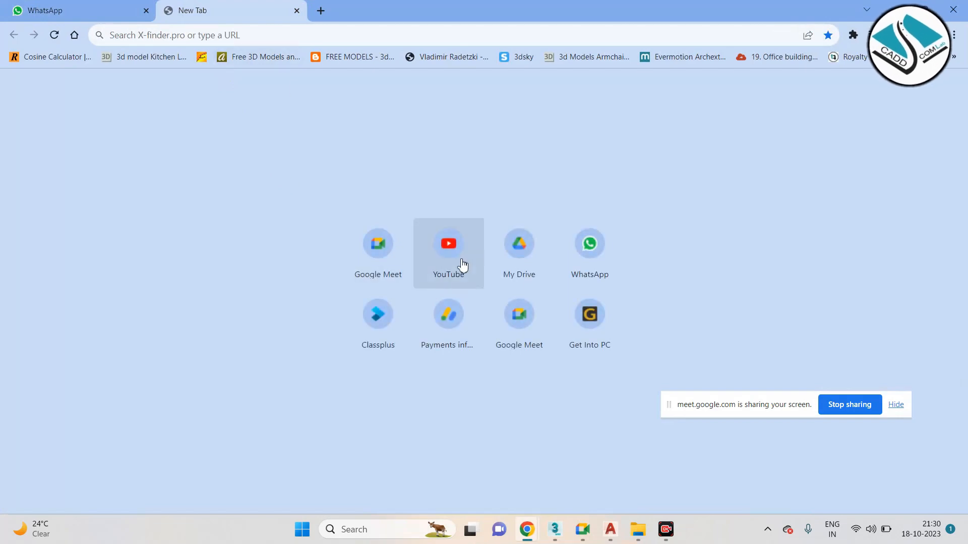
click(266, 36)
text(3D ELEB)
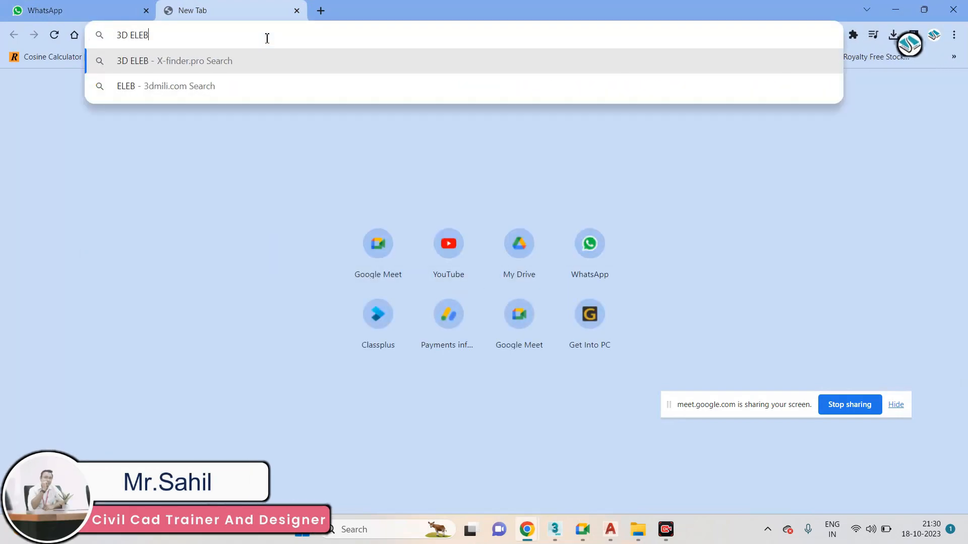
key(BackSpace)
text(VATIONS)
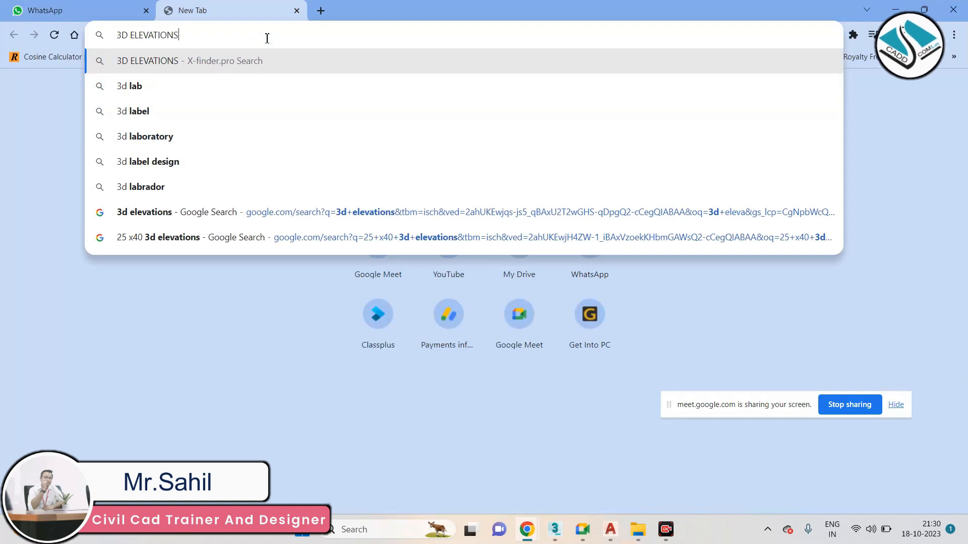
key(Return)
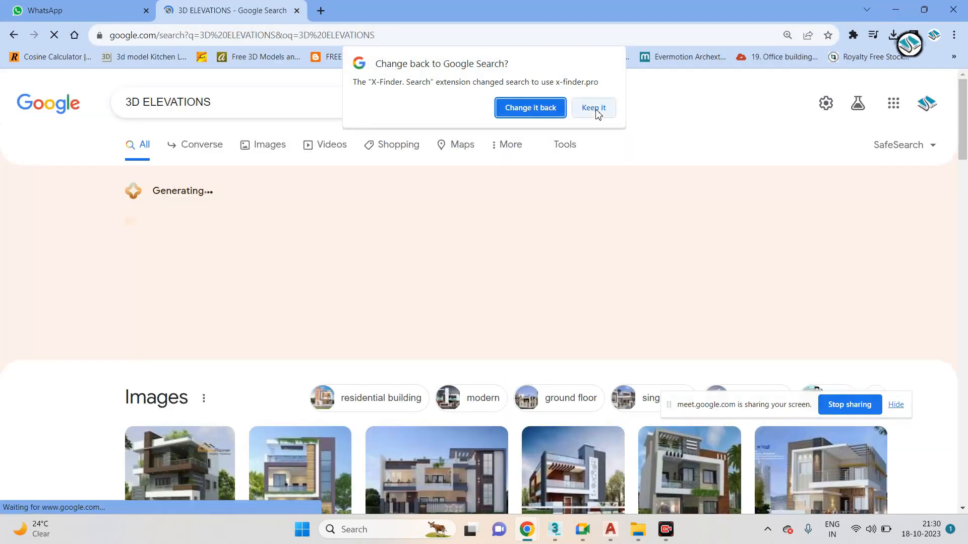
click(594, 109)
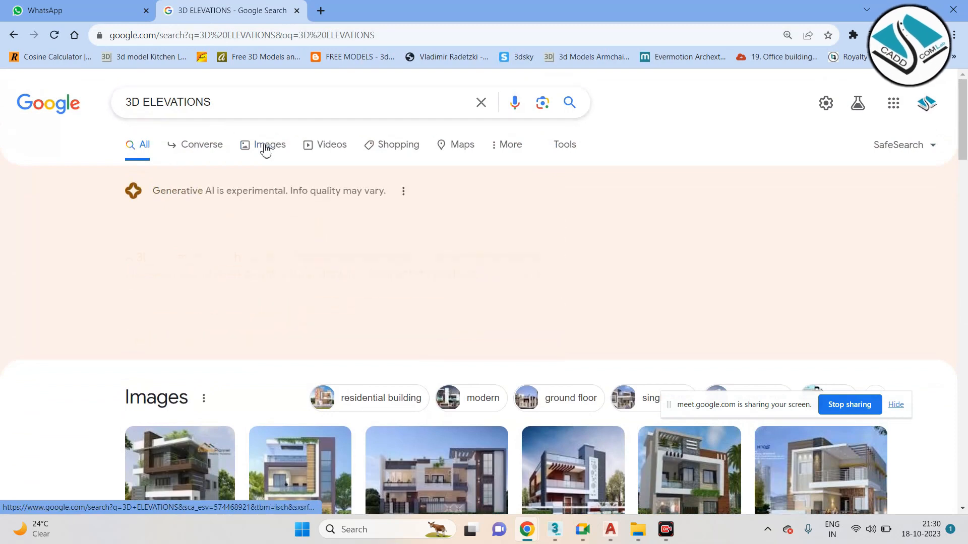
Browse the image results and view the 3D Elevation 35x48 modern house picture full size in a new tab.
click(266, 147)
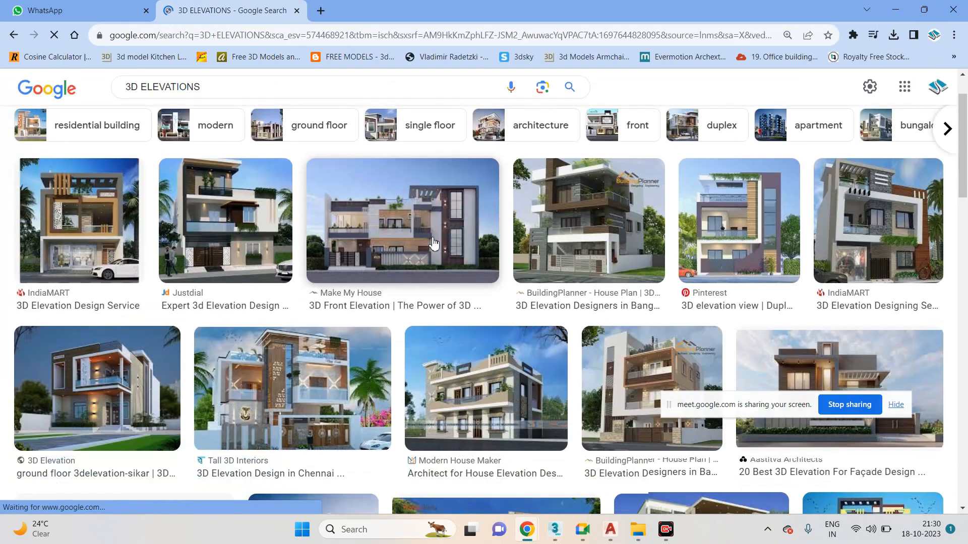
scroll(504, 267, down, 3)
scroll(399, 355, down, 3)
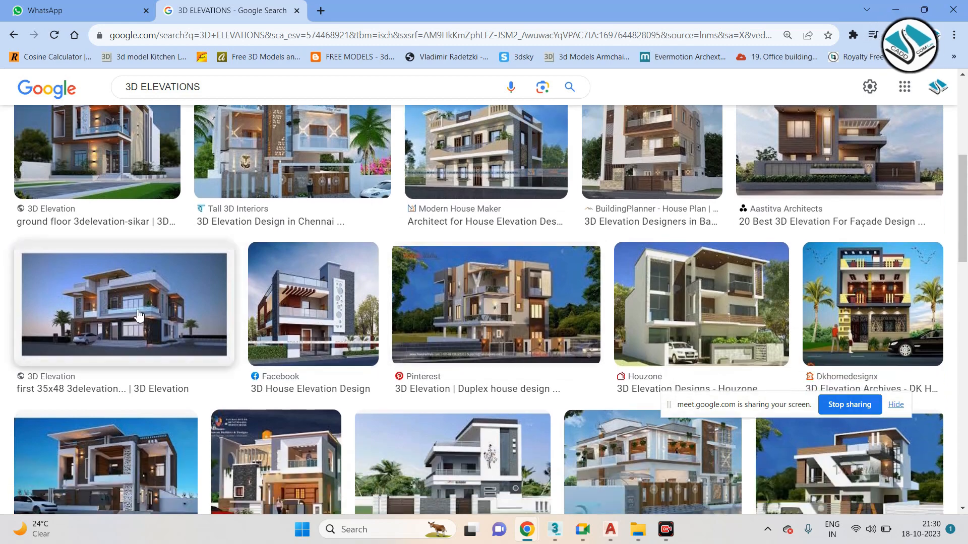
click(137, 315)
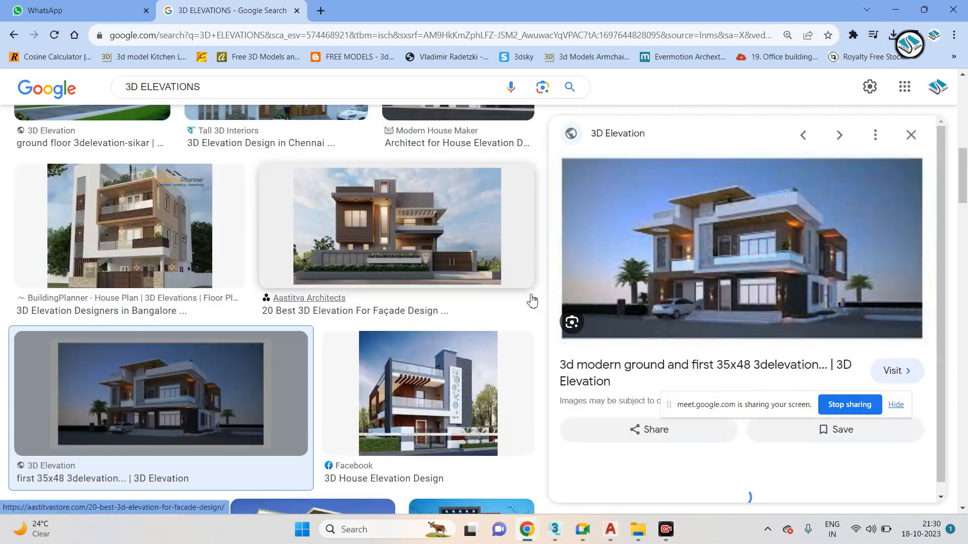
right_click(743, 241)
click(807, 354)
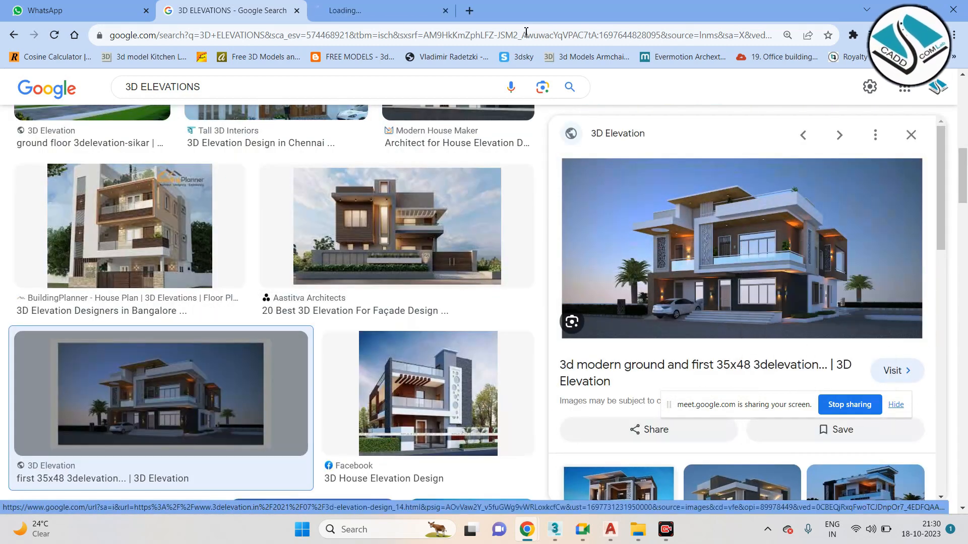
key(ctrl+Tab)
scroll(516, 287, down, 1)
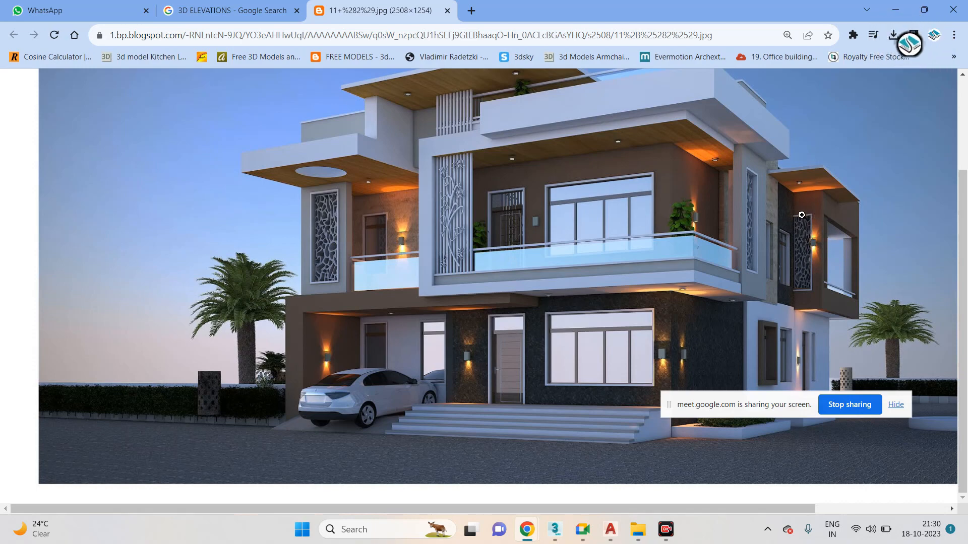
Return to the image results and open The House Design Hub's modern style house picture in a new tab.
click(273, 5)
scroll(722, 292, down, 6)
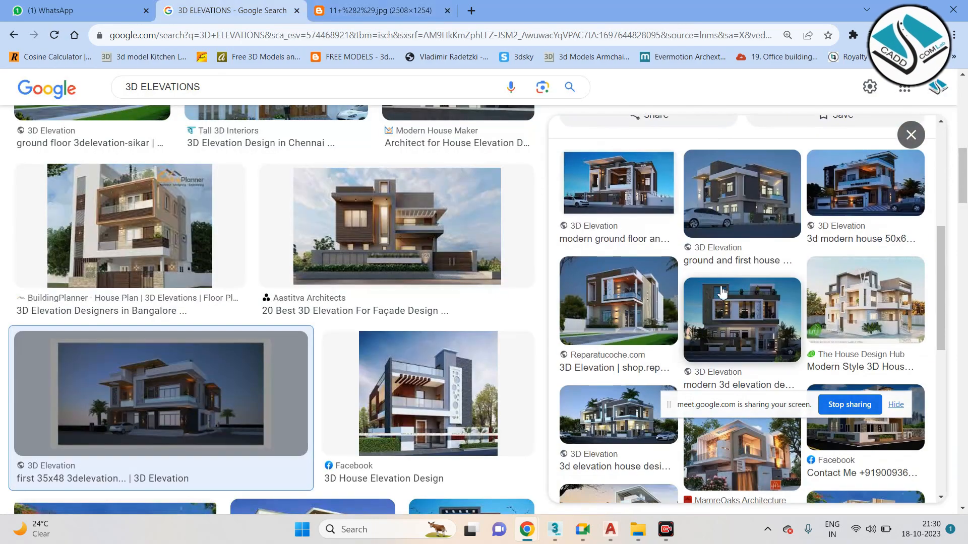
click(908, 306)
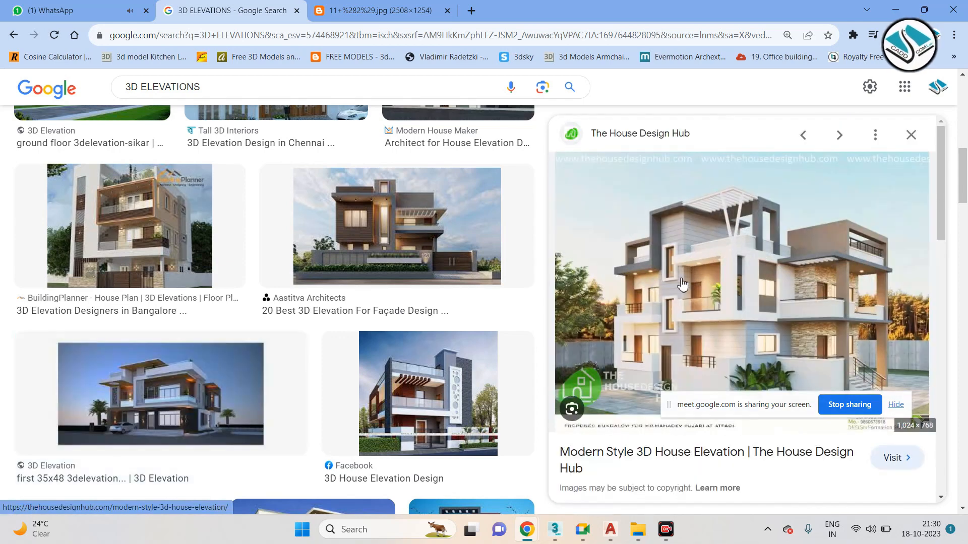
right_click(661, 288)
click(720, 389)
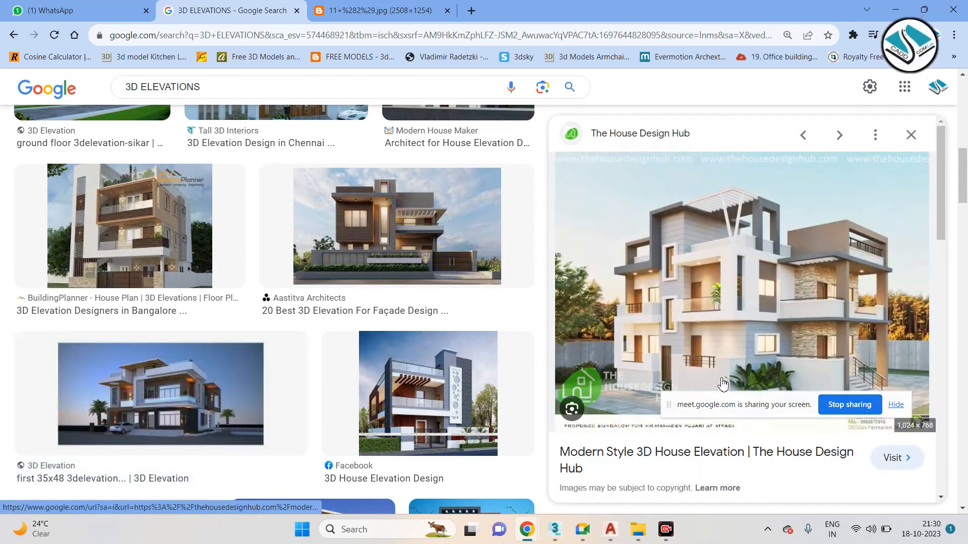
right_click(687, 238)
click(754, 353)
click(532, 10)
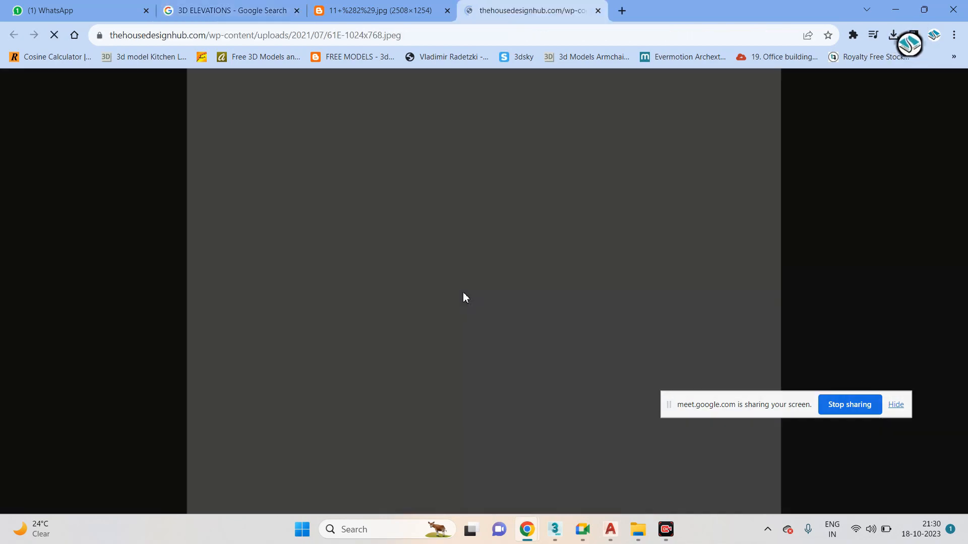
Enlarge the house picture to 300% and examine its balconies, doors and overhanging slabs.
ctrl+scroll(371, 296, up, 3)
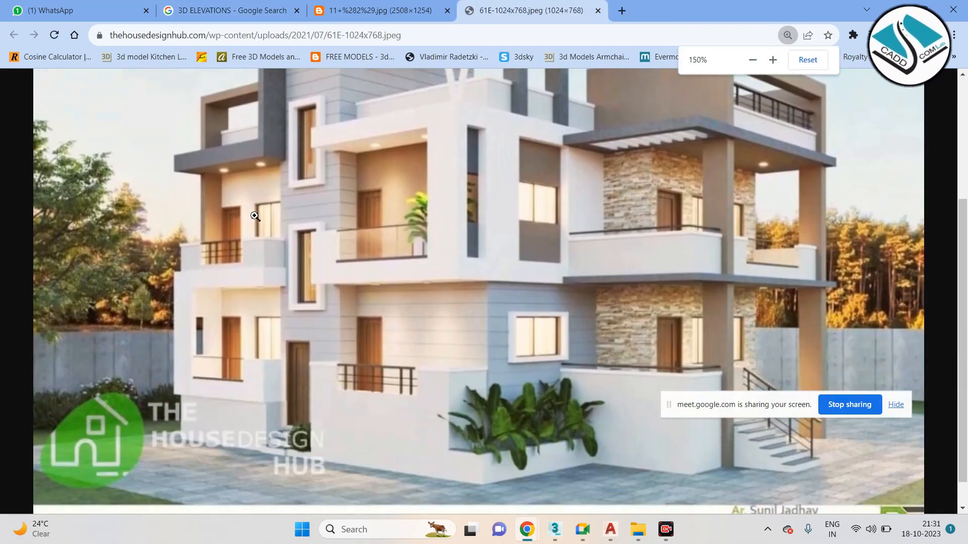
ctrl+scroll(372, 281, up, 4)
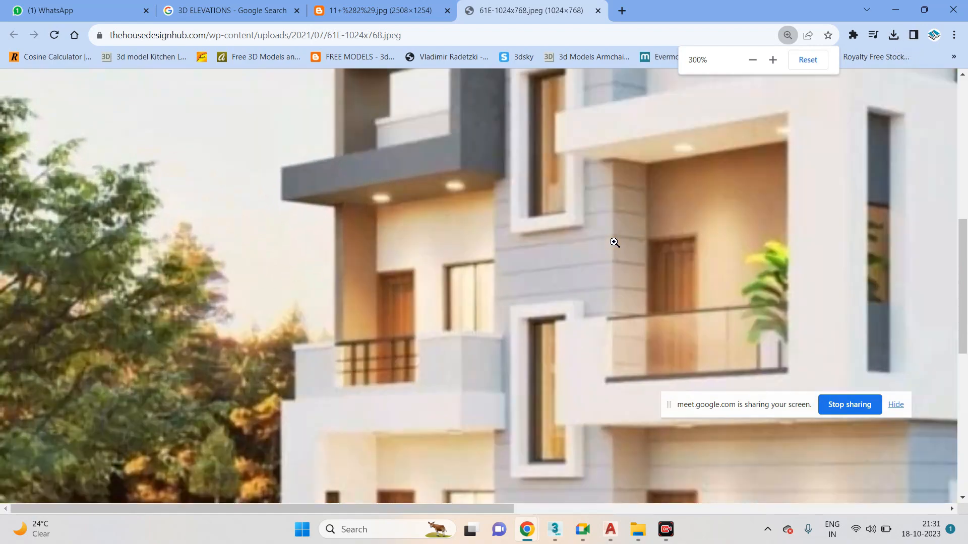
scroll(758, 365, down, 1)
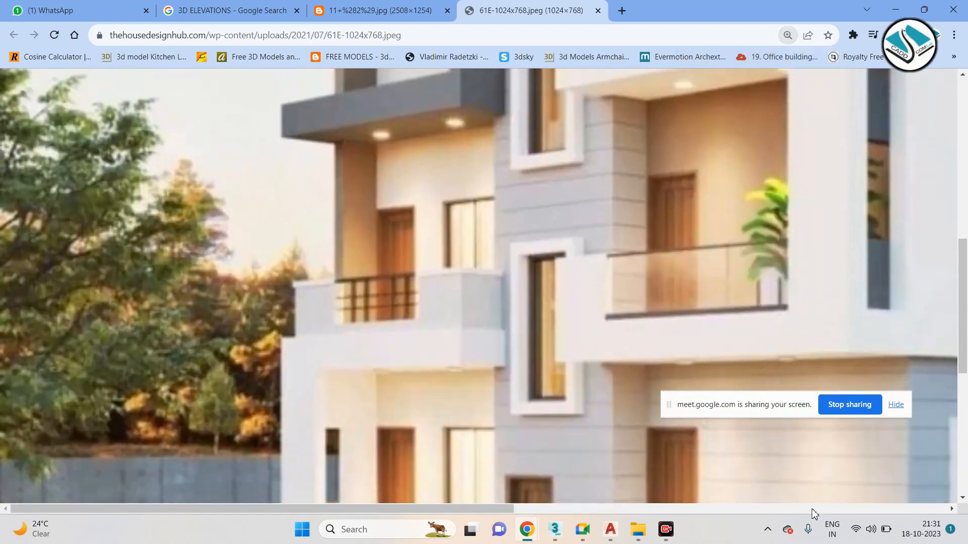
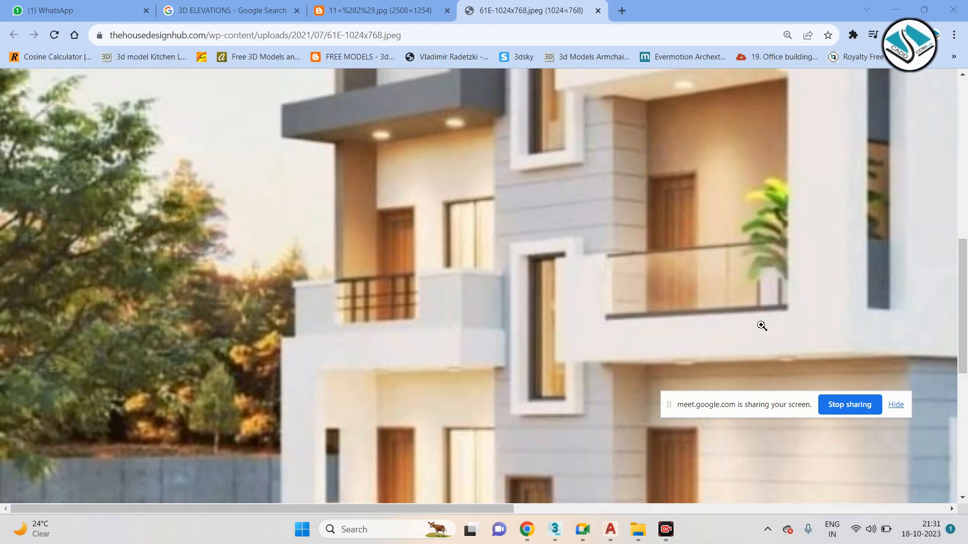
Switch back to the MERAZ drawing in AutoCAD and compare the existing section's lintel area with the new section's wall above D1.
click(890, 6)
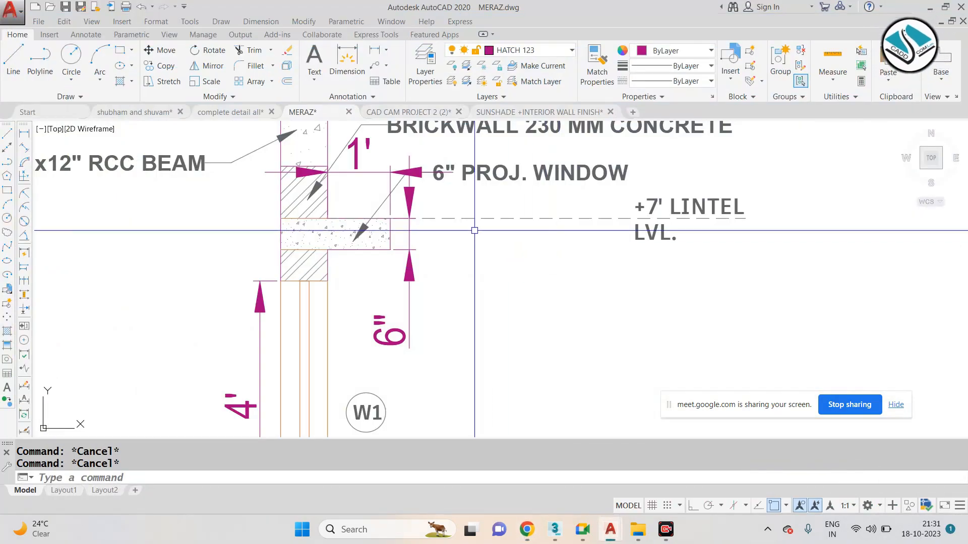
scroll(424, 199, down, 5)
scroll(424, 199, up, 5)
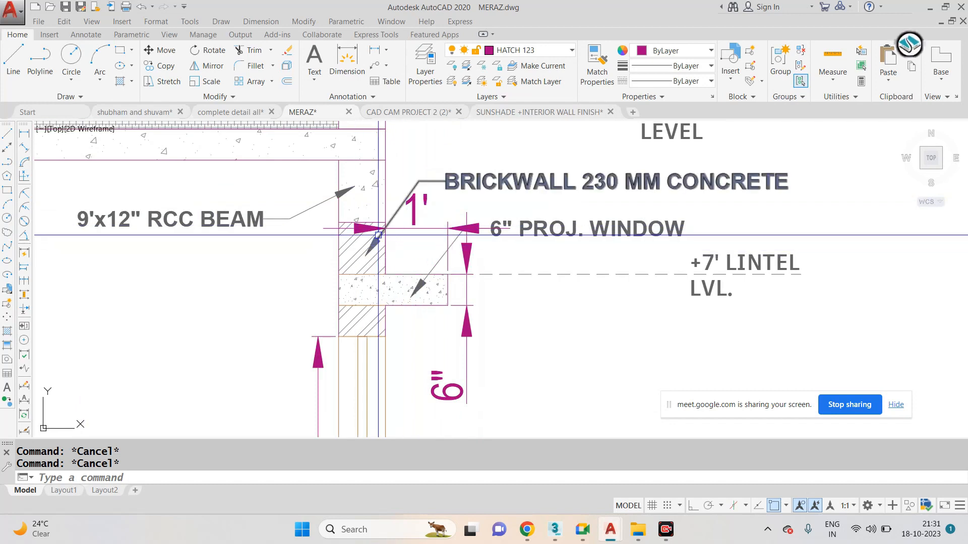
scroll(378, 234, down, 6)
scroll(616, 247, up, 8)
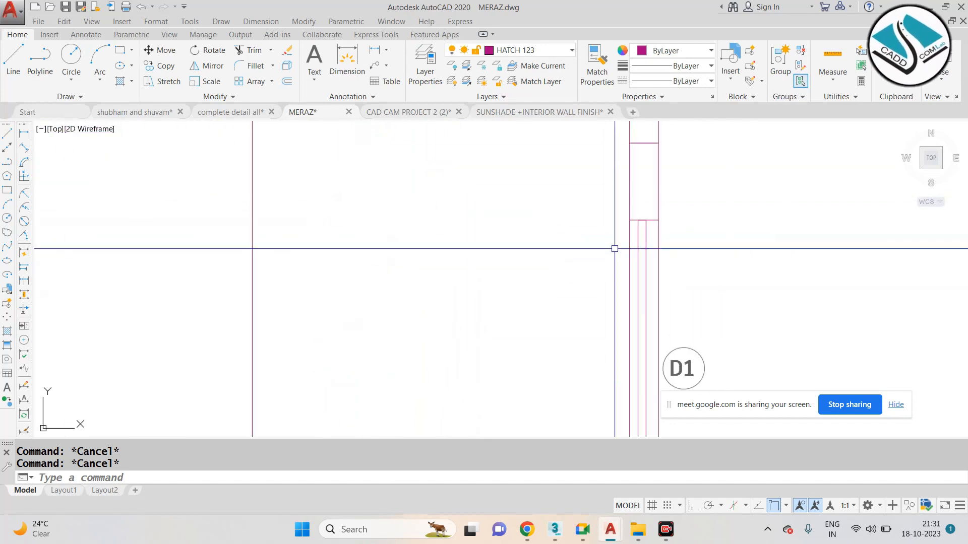
Draw the projection outline from the wall's outer corner above D1: 1' up, 1'6" outward, then down past the opening's head level.
middle_drag(640, 212, 519, 281)
text(l)
key(Return)
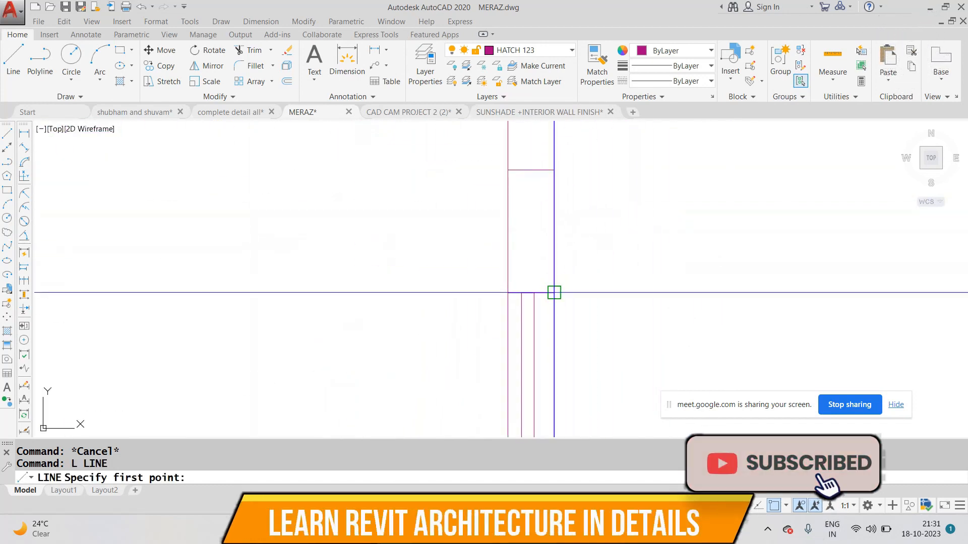
click(554, 293)
key(F8)
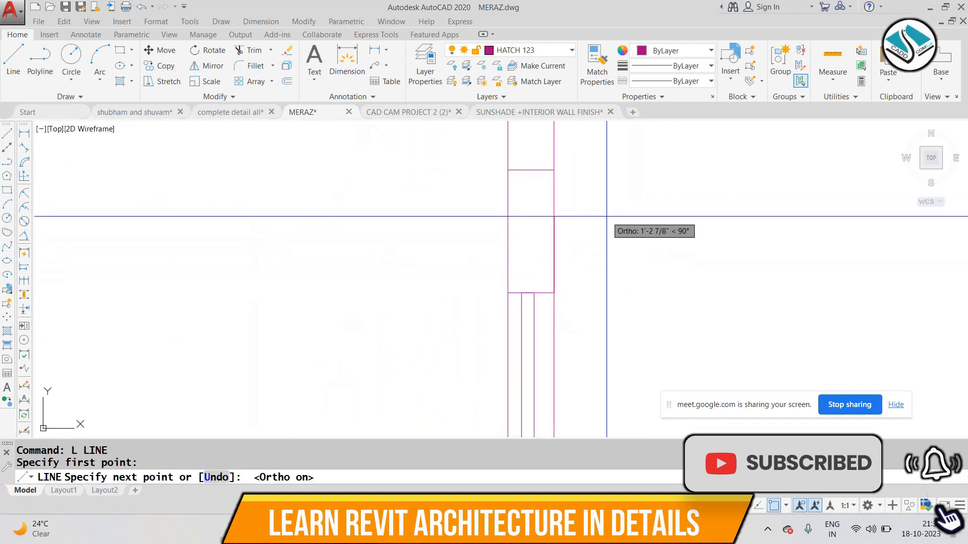
text(1')
key(Return)
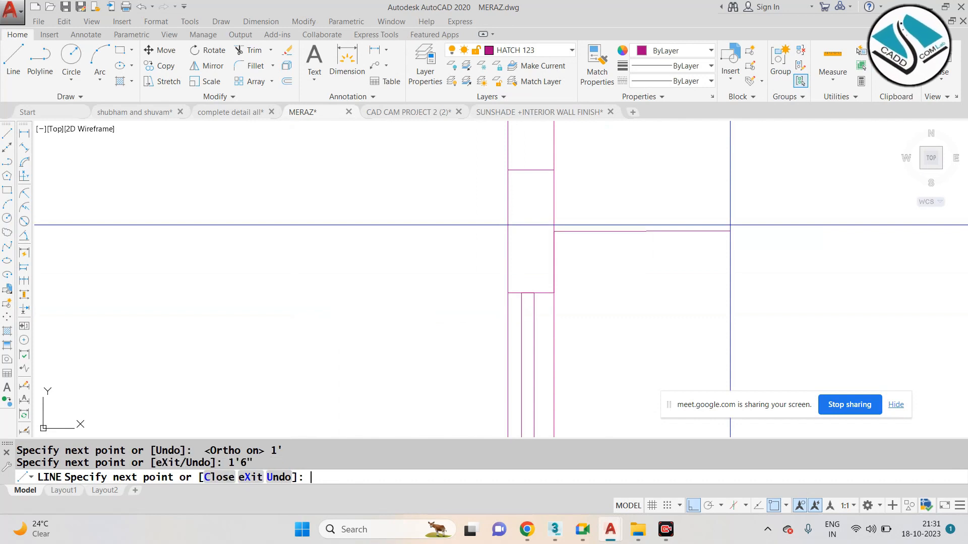
click(648, 299)
key(Escape)
Close the projection's underside with a horizontal line from the wall corner and trim the overhanging line ends.
key(space)
click(554, 293)
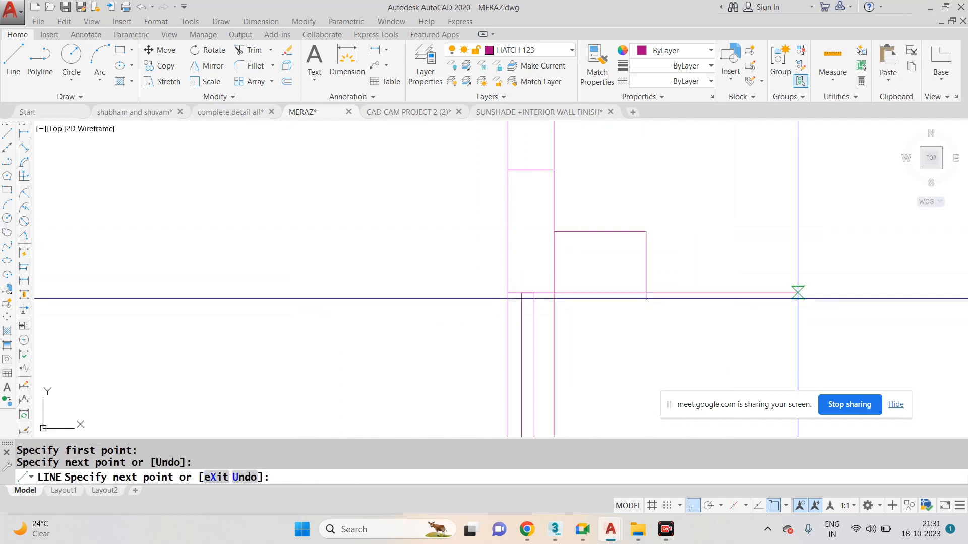
key(Escape)
text(tr)
key(space)
key(space)
click(778, 306)
click(721, 283)
scroll(676, 288, up, 2)
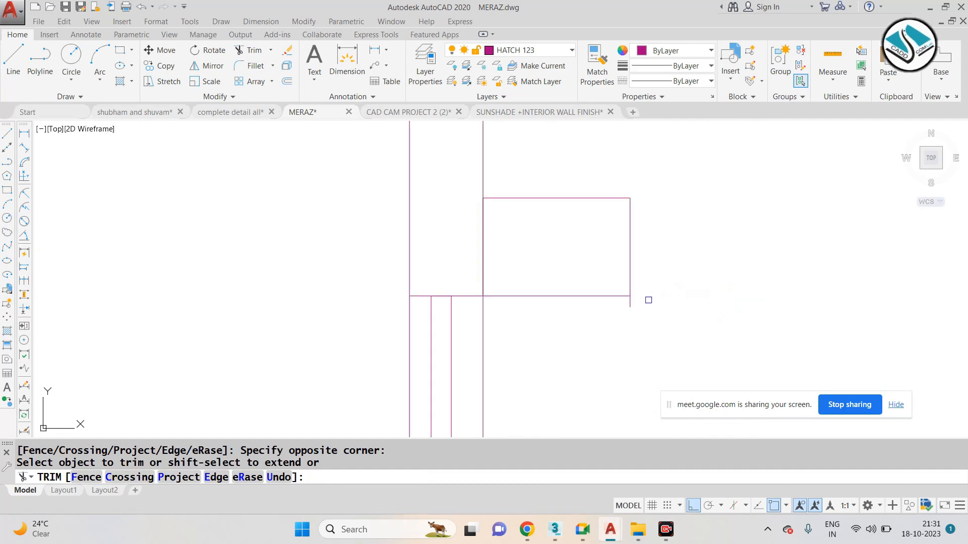
click(634, 304)
click(627, 303)
scroll(631, 305, down, 8)
click(614, 283)
scroll(614, 283, down, 4)
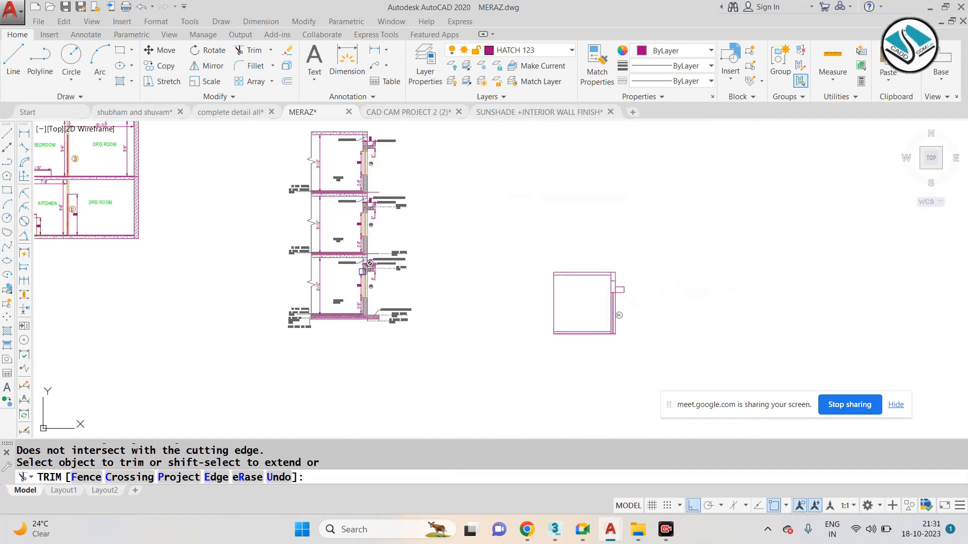
scroll(370, 264, up, 5)
click(370, 263)
scroll(370, 263, down, 3)
key(Escape)
Extend the projection's top edge across the wall to its inner face.
middle_drag(898, 304, 633, 272)
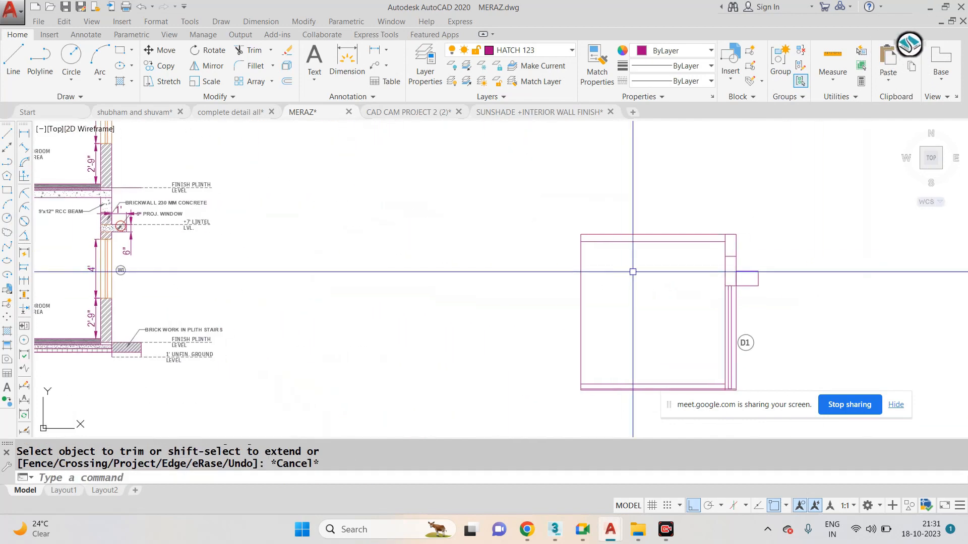
scroll(776, 277, up, 5)
text(ex)
key(space)
key(space)
click(678, 220)
click(641, 271)
key(Escape)
key(Escape)
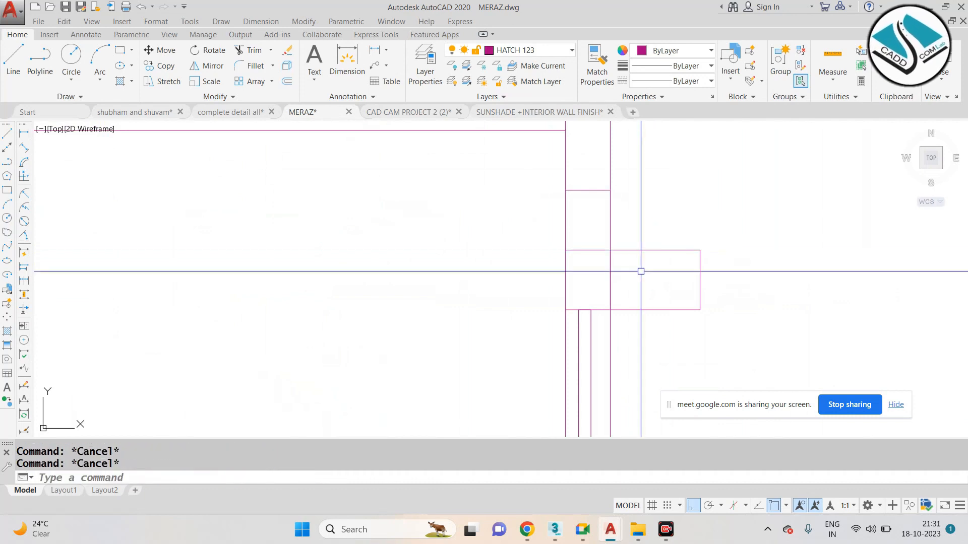
Erase the segment of the wall's outer face line that crosses the projection.
text(TR)
key(space)
click(610, 283)
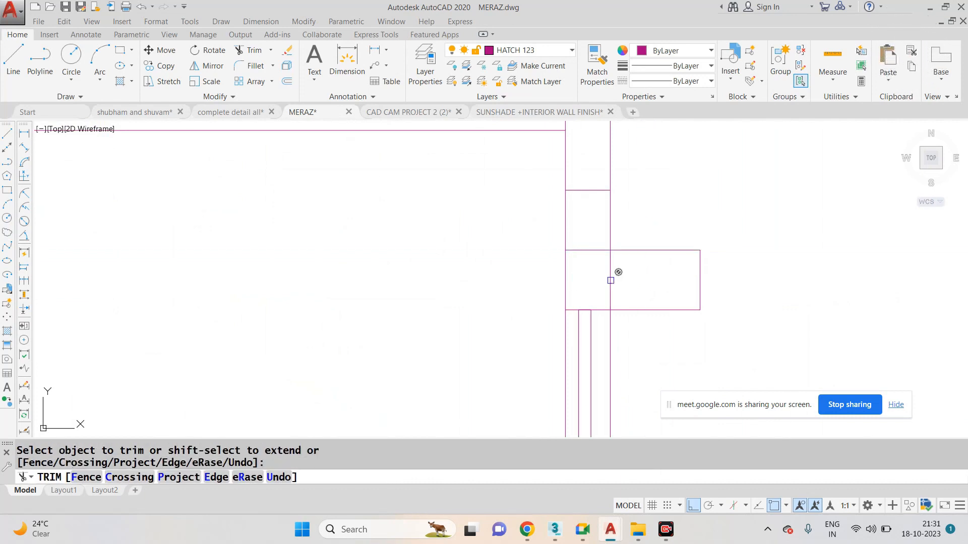
key(Escape)
click(611, 281)
text(E)
key(space)
scroll(647, 281, down, 6)
key(Escape)
scroll(668, 288, down, 2)
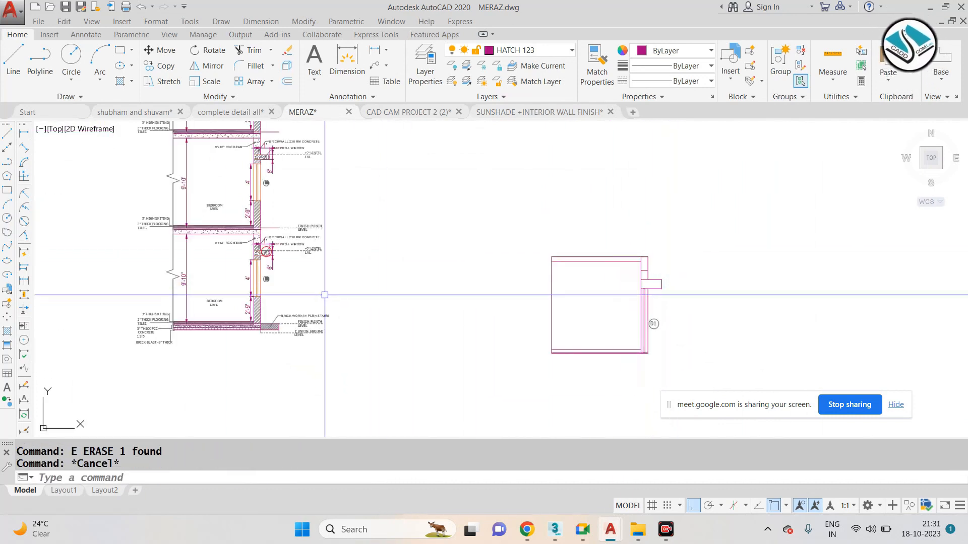
scroll(679, 294, up, 6)
text(O)
key(space)
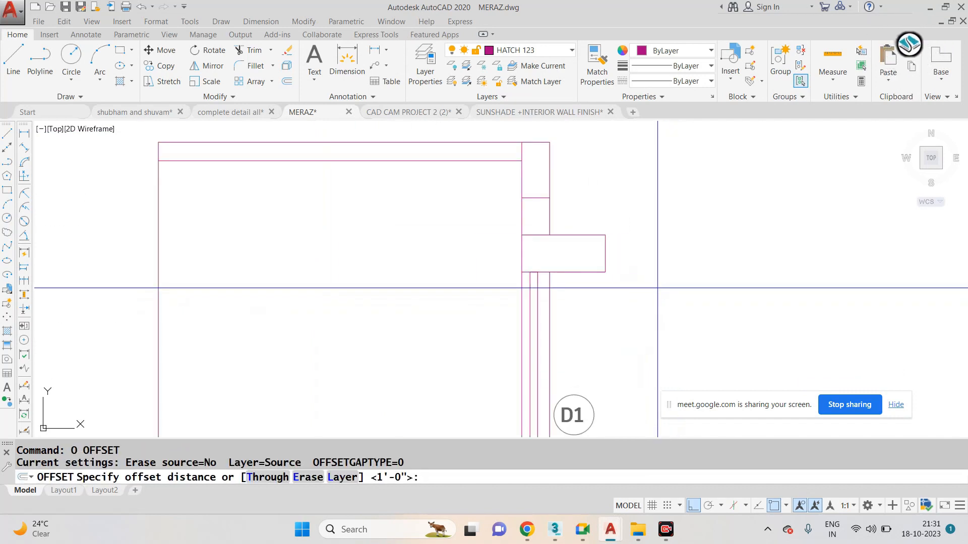
text(4)
key(space)
scroll(585, 248, up, 2)
click(561, 225)
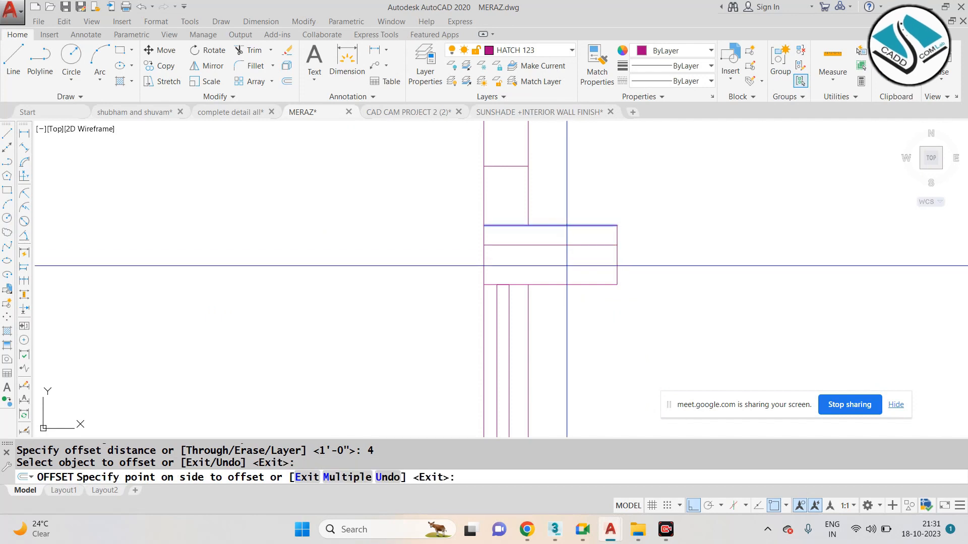
key(Escape)
Offset the projection's bottom edge 4" upward.
text(O)
key(space)
text(4)
key(space)
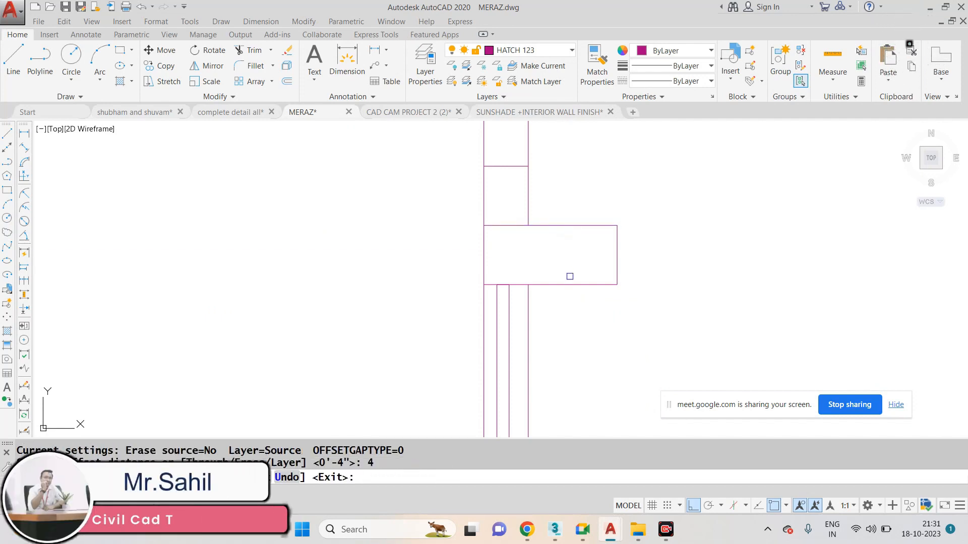
click(522, 284)
scroll(522, 285, up, 4)
key(Escape)
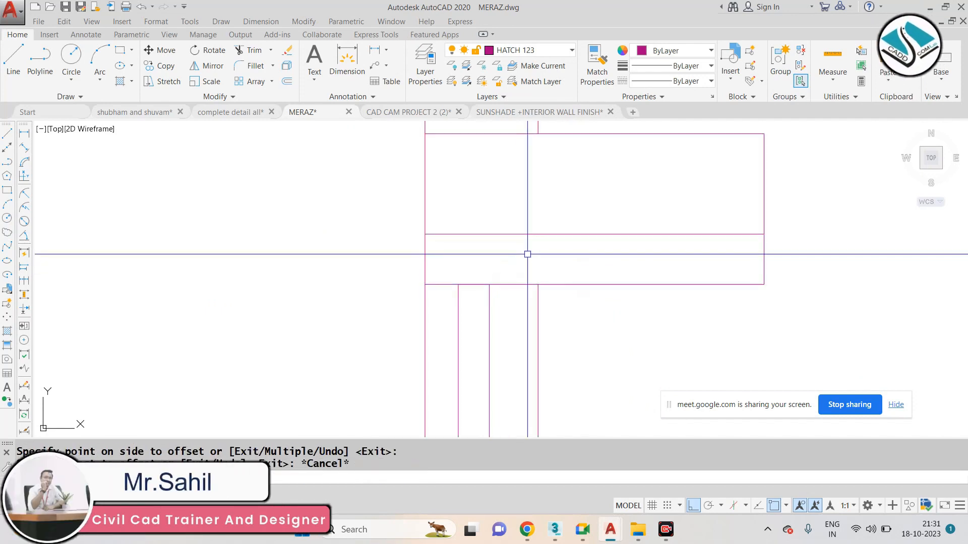
Trim the projection's outer end above the offset line and erase its old top edge.
text(tr)
key(space)
key(space)
scroll(692, 173, up, 2)
key(Escape)
click(684, 148)
click(620, 203)
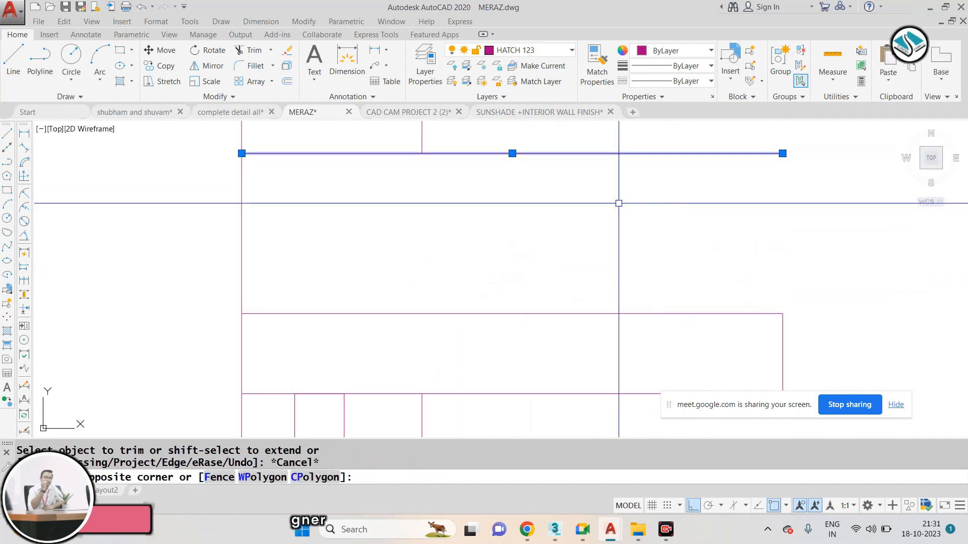
text(e)
scroll(591, 225, down, 4)
key(Escape)
Extend the wall's outer face line above the projection down to the projection's new top edge.
text(ex)
key(space)
key(space)
click(546, 178)
click(501, 199)
scroll(595, 251, down, 2)
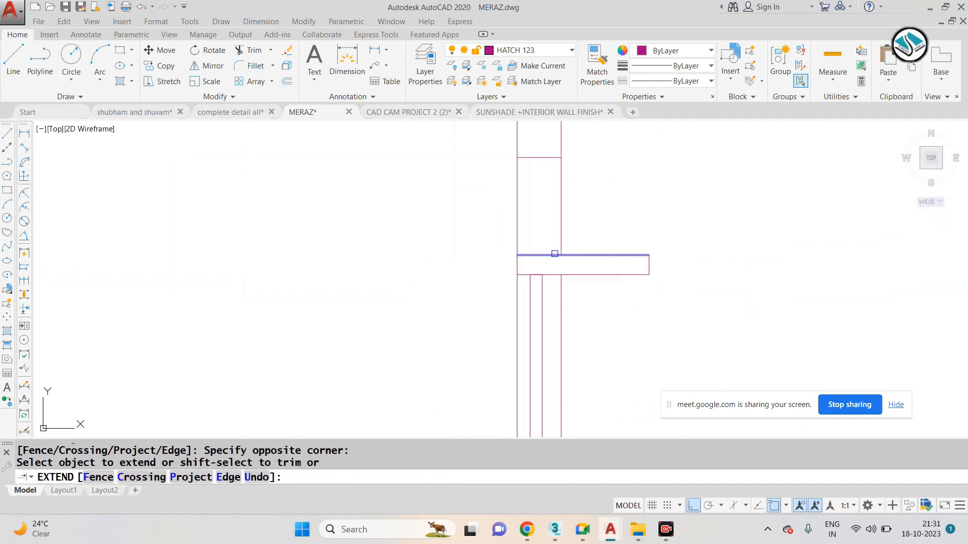
key(Escape)
scroll(609, 270, down, 6)
scroll(464, 242, down, 2)
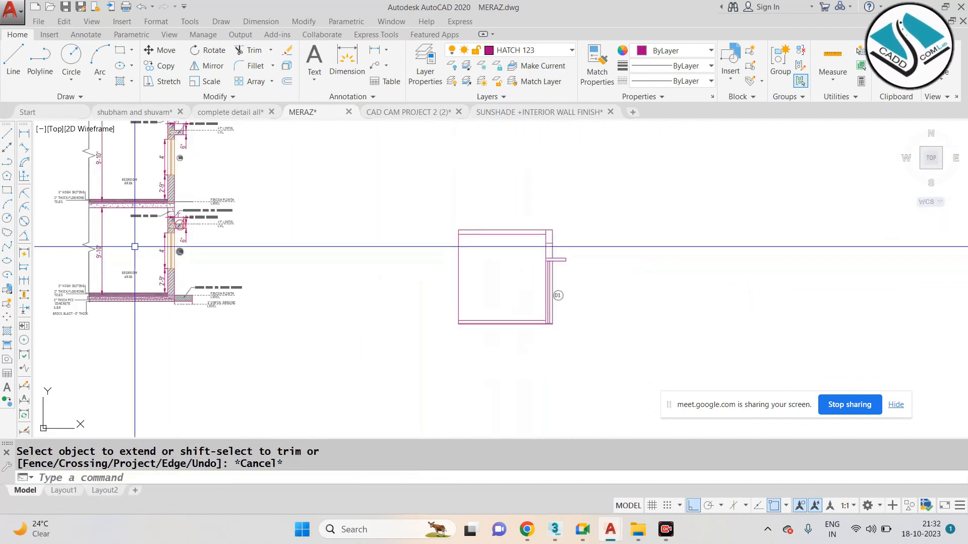
Examine the existing section's beam, lintel, plinth and flooring details together with their tags.
scroll(439, 212, up, 4)
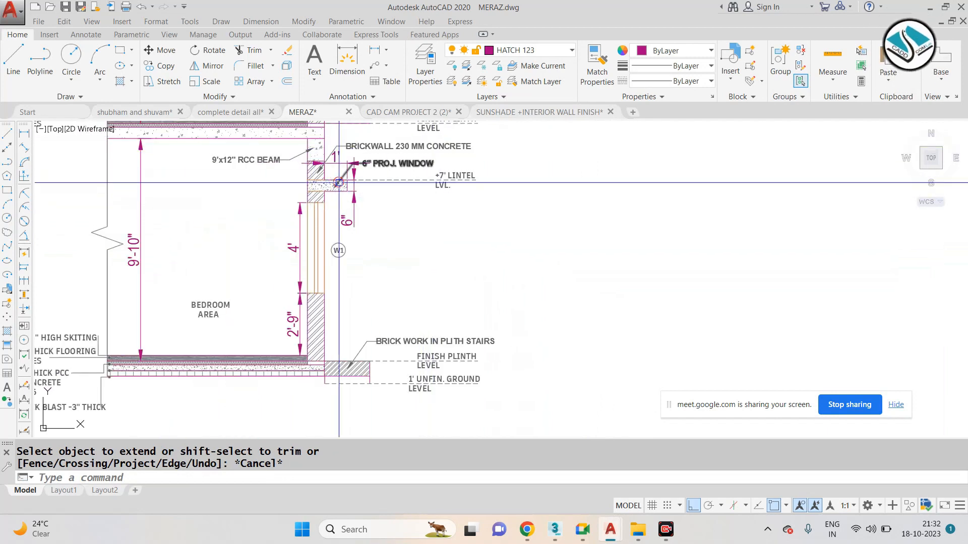
middle_drag(352, 178, 417, 217)
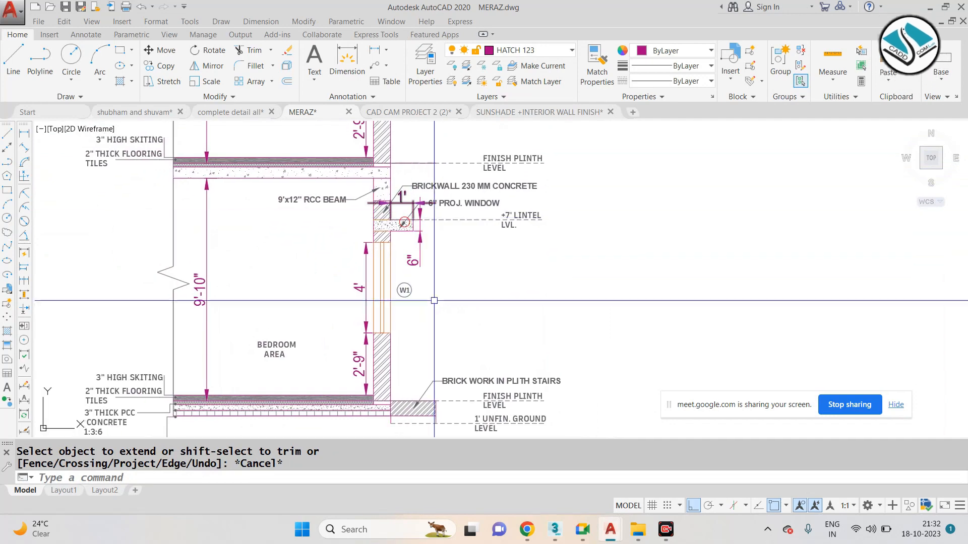
scroll(418, 380, down, 4)
scroll(419, 380, up, 6)
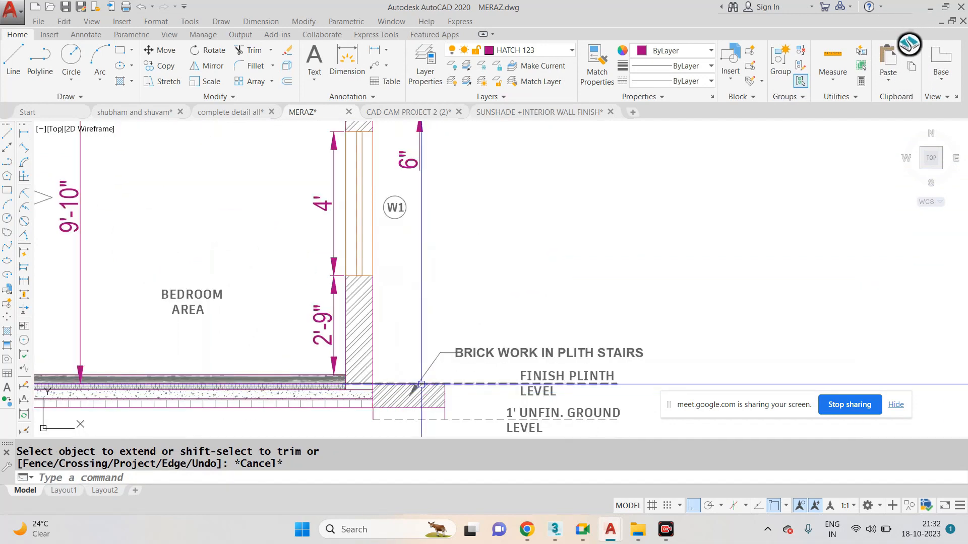
scroll(420, 377, down, 4)
middle_drag(419, 377, 436, 297)
scroll(413, 298, up, 2)
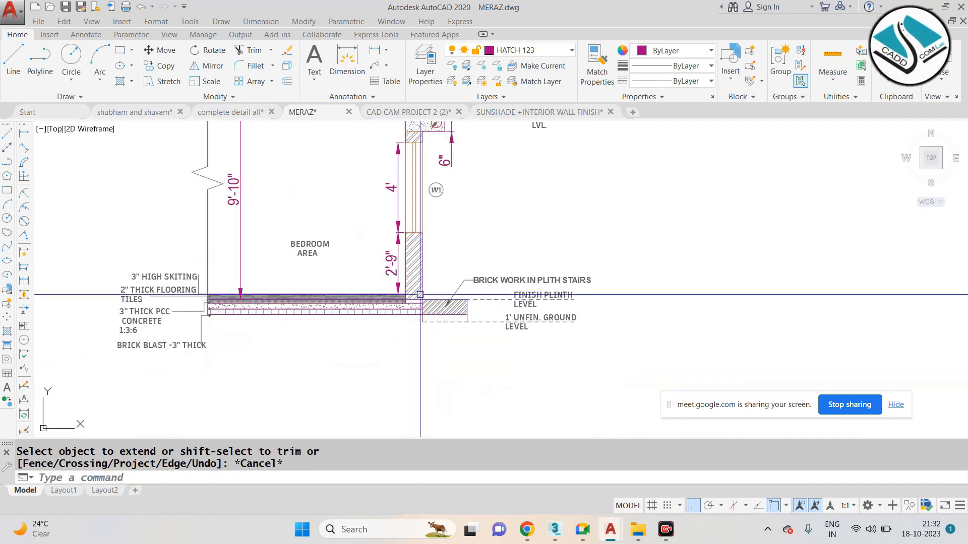
scroll(426, 285, down, 2)
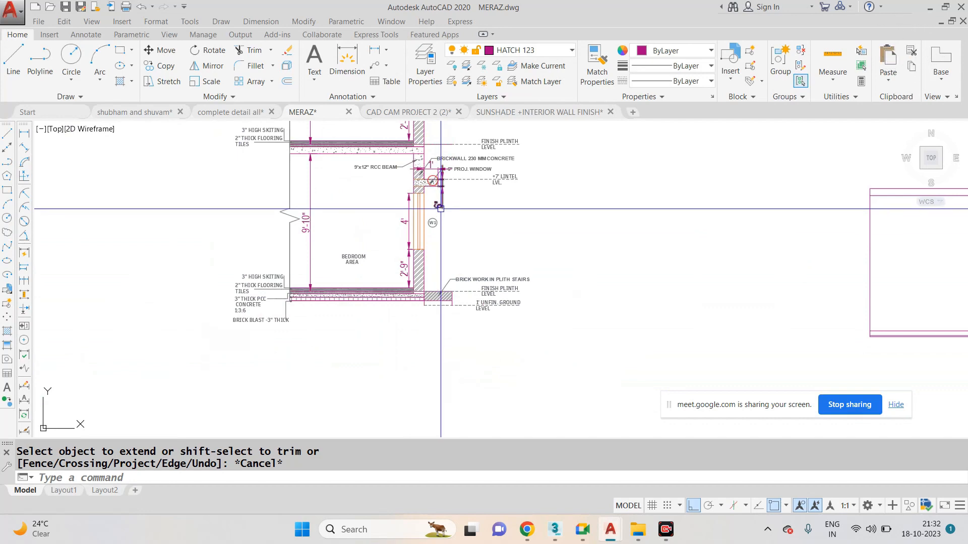
scroll(440, 204, up, 7)
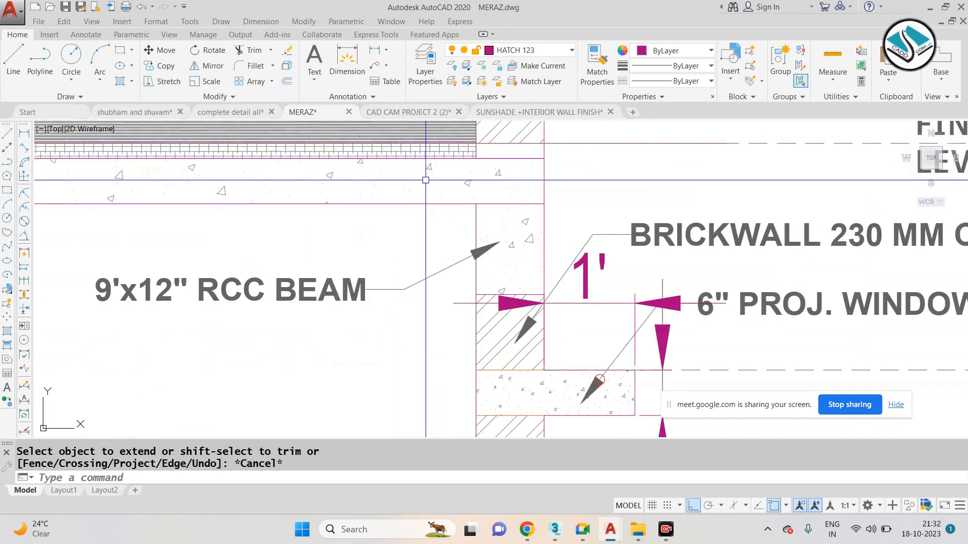
scroll(438, 161, down, 2)
scroll(439, 162, down, 4)
scroll(445, 172, up, 4)
scroll(446, 178, down, 1)
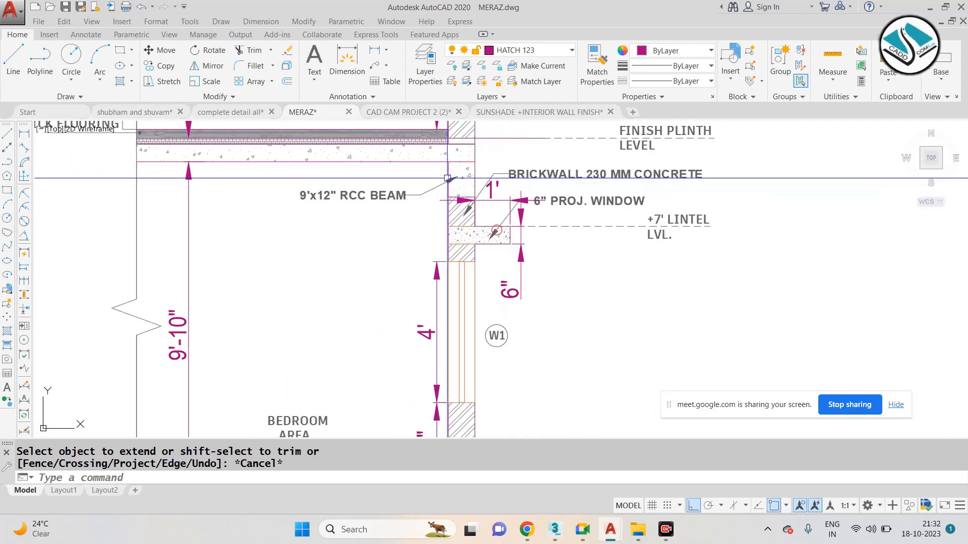
Copy the 9'x12" RCC BEAM and BRICKWALL 230 MM CONCRETE tags to the new section's beam and wall.
click(410, 178)
click(328, 209)
middle_drag(483, 182, 439, 198)
scroll(449, 192, up, 2)
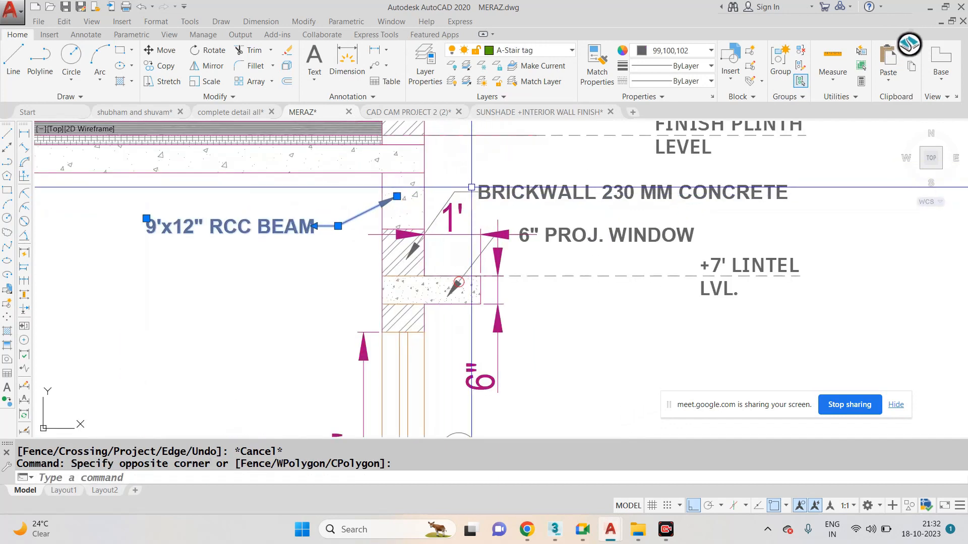
click(535, 197)
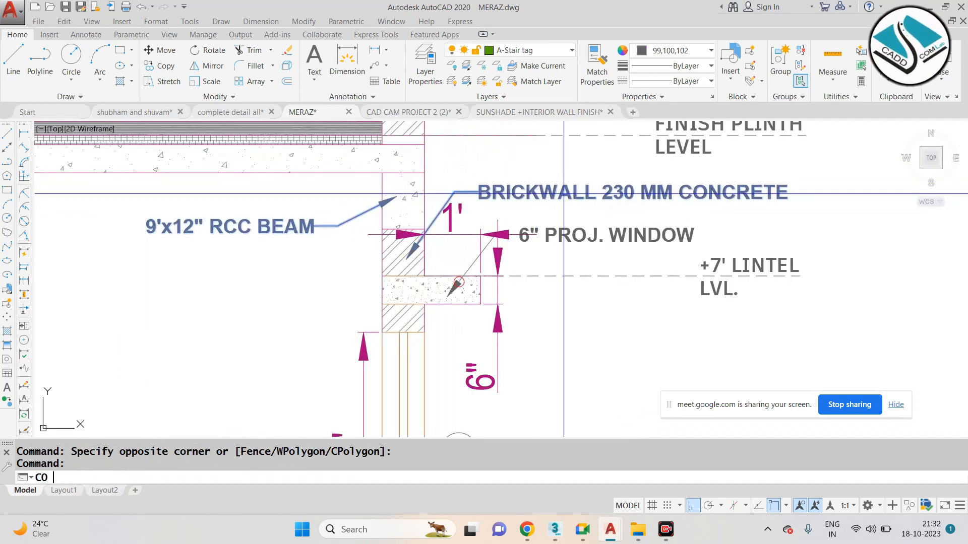
key(Return)
click(389, 194)
scroll(323, 228, down, 4)
middle_drag(721, 248, 416, 171)
click(693, 506)
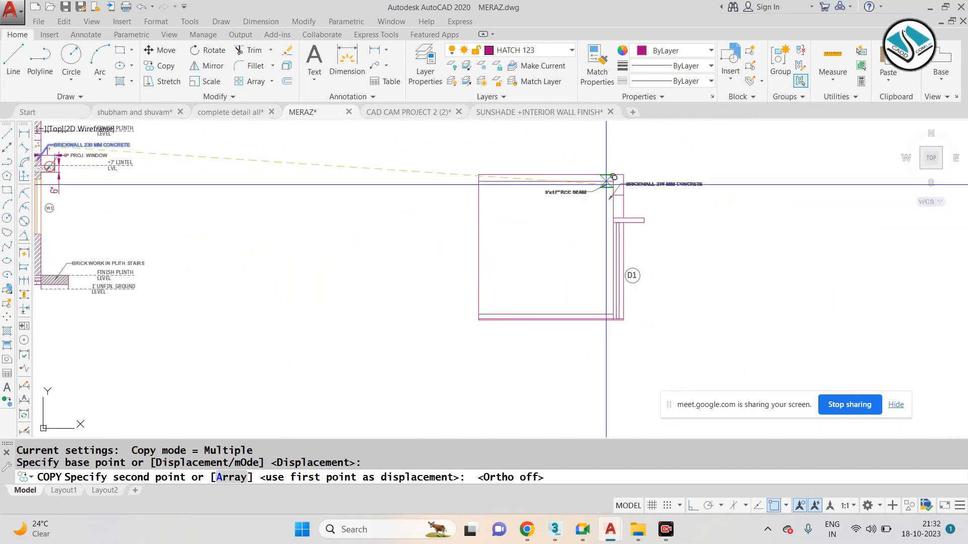
scroll(648, 197, up, 5)
click(664, 178)
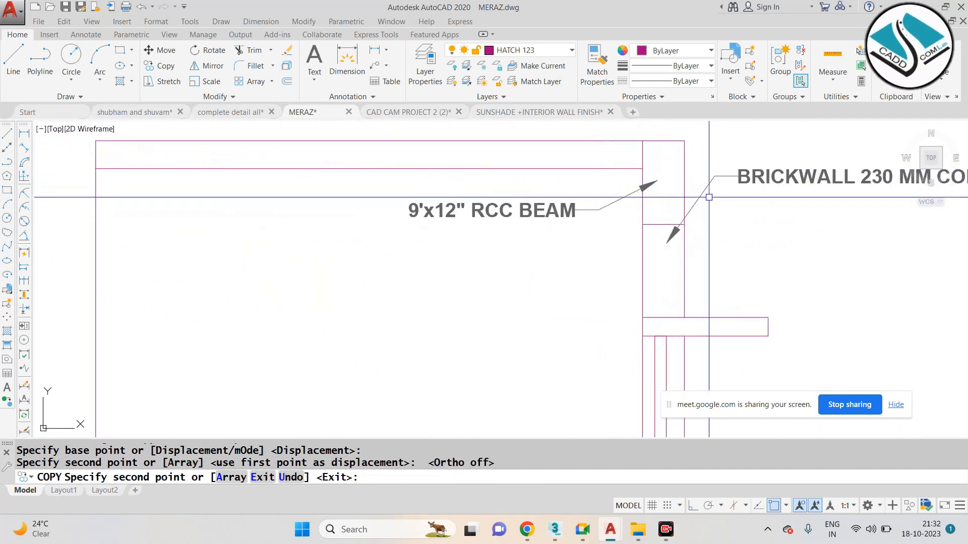
key(Escape)
Copy the 6" PROJ. WINDOW tag from the existing section onto the new section's projection above D1.
scroll(685, 197, down, 4)
scroll(710, 164, down, 2)
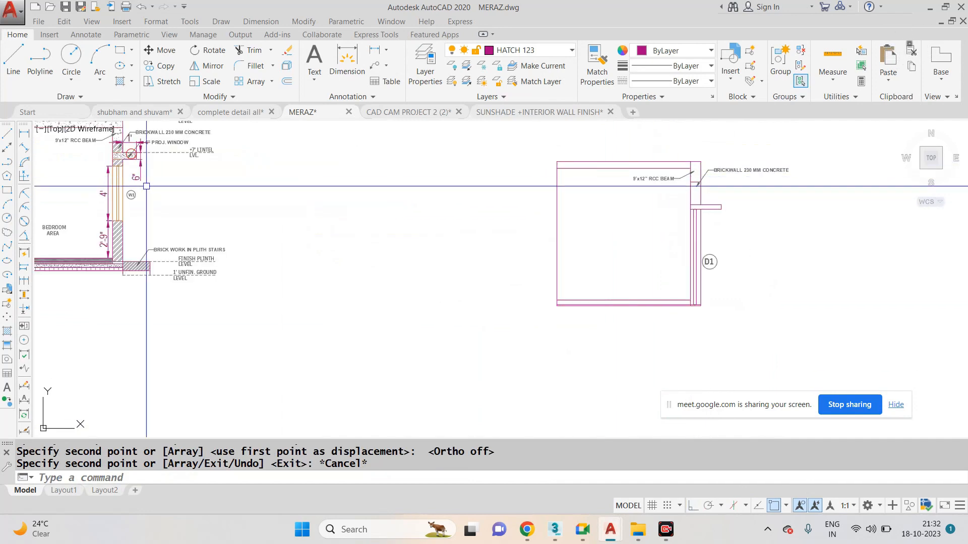
middle_drag(82, 167, 225, 220)
scroll(224, 217, up, 4)
scroll(381, 178, up, 4)
click(486, 161)
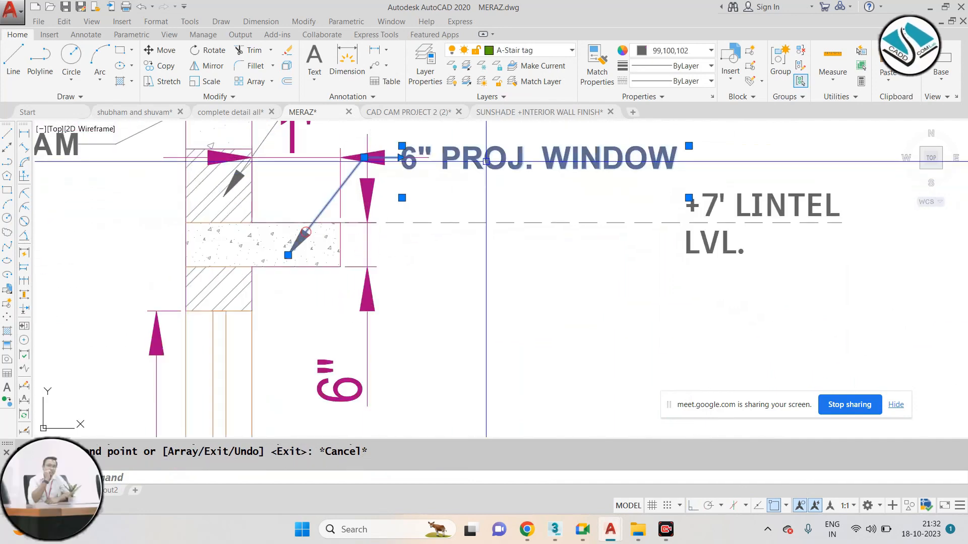
text(co)
key(space)
click(288, 255)
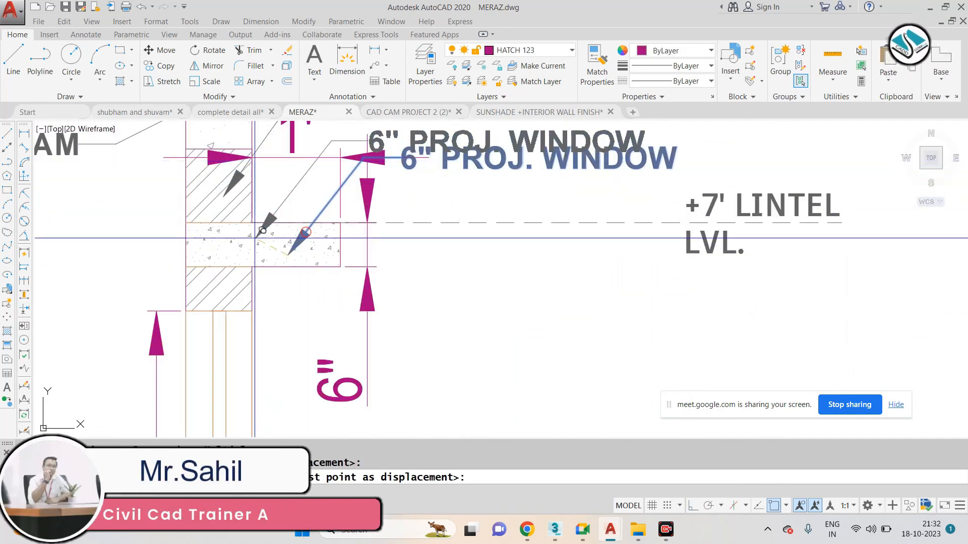
scroll(253, 243, down, 6)
scroll(252, 243, down, 2)
middle_drag(857, 303, 693, 286)
scroll(700, 282, up, 8)
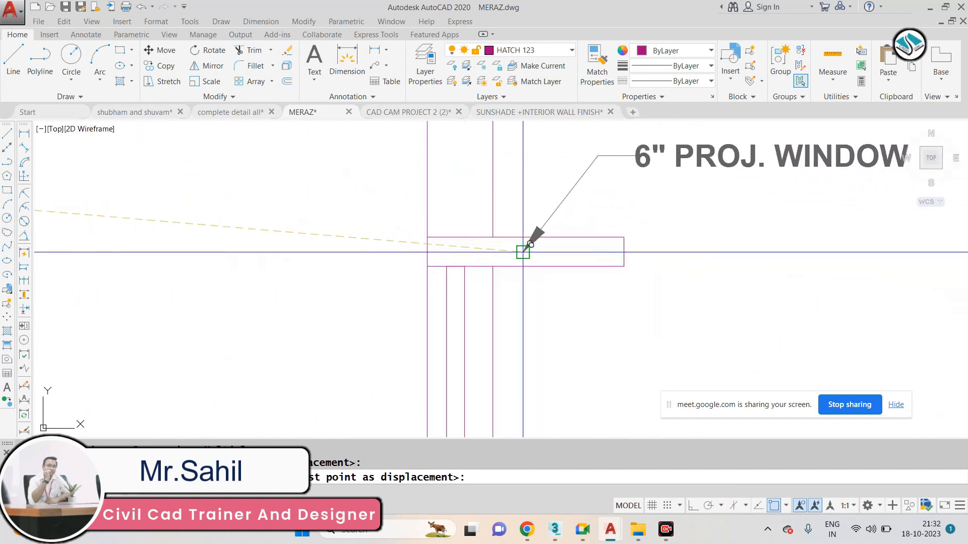
click(522, 252)
key(Escape)
scroll(570, 263, down, 6)
scroll(634, 281, down, 4)
scroll(332, 240, up, 6)
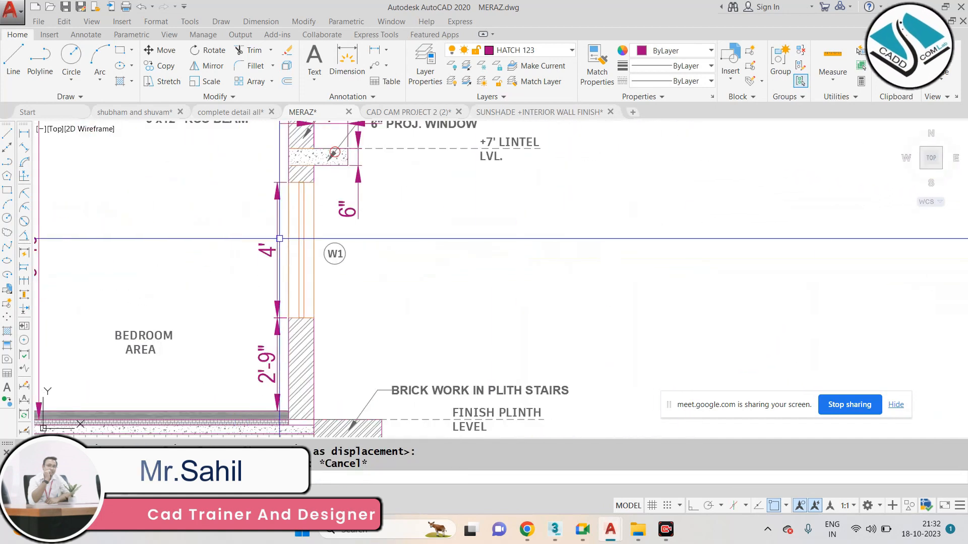
scroll(460, 218, down, 2)
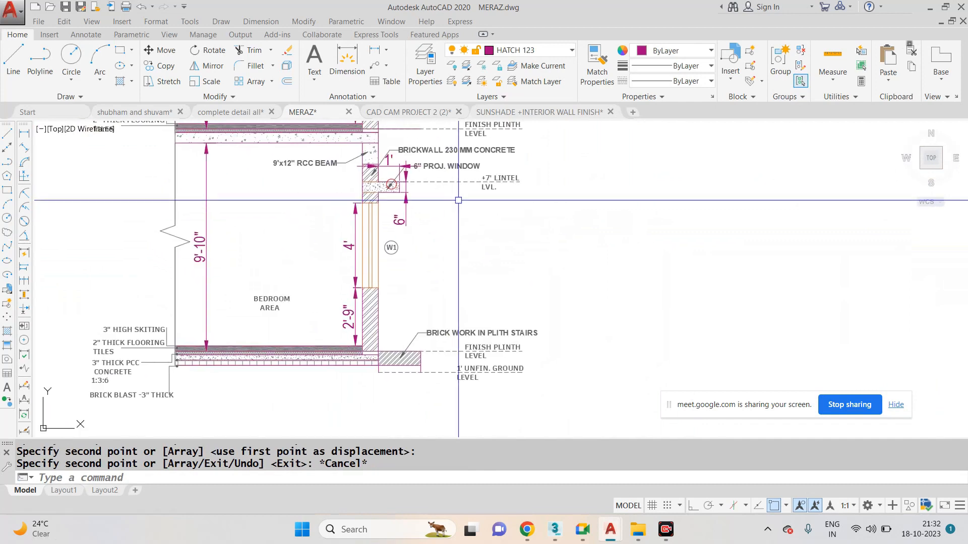
scroll(484, 377, up, 4)
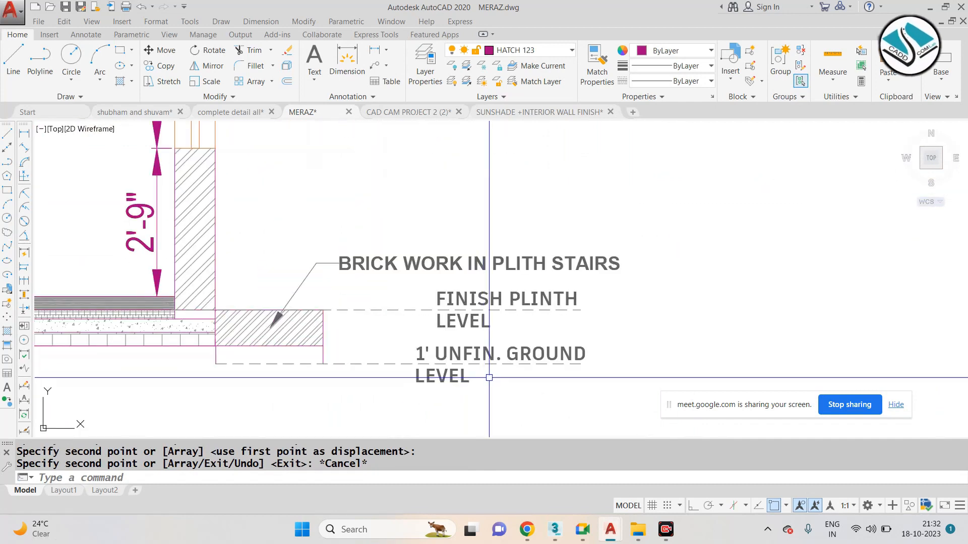
click(558, 319)
click(486, 296)
scroll(484, 341, down, 6)
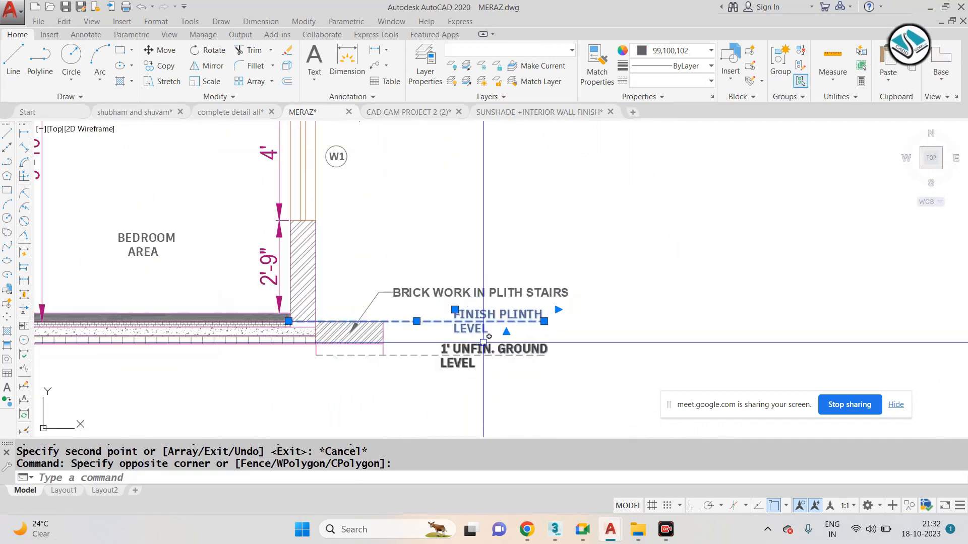
scroll(503, 216, up, 5)
click(566, 205)
click(476, 296)
scroll(487, 289, down, 3)
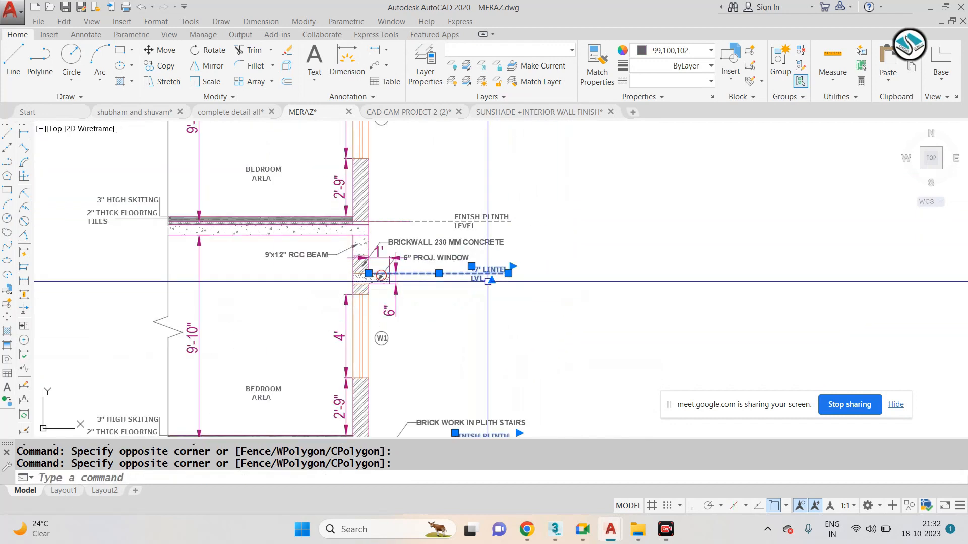
scroll(508, 220, up, 3)
scroll(505, 213, down, 5)
key(Escape)
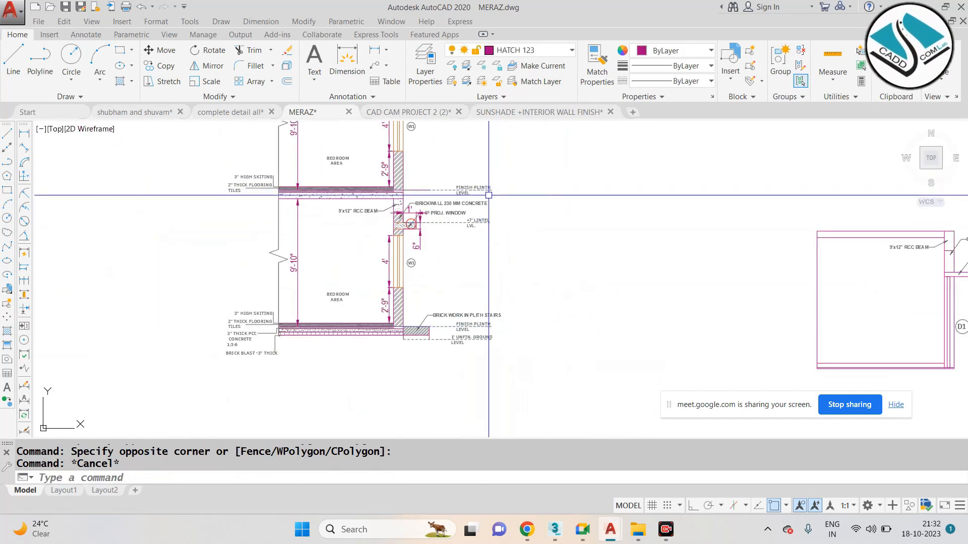
Copy the BEDROOM AREA label from the existing section into the room of the new section.
scroll(332, 306, up, 8)
click(428, 190)
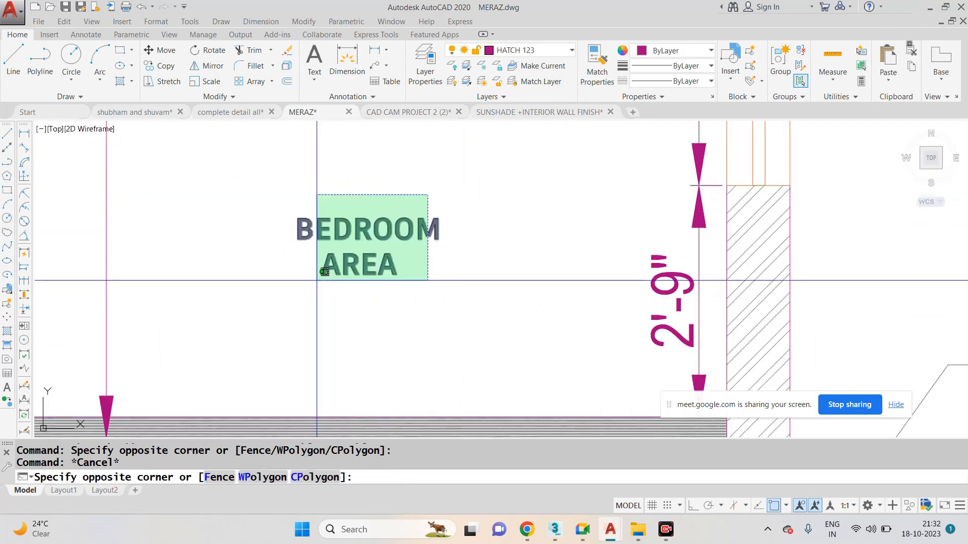
click(312, 287)
key(space)
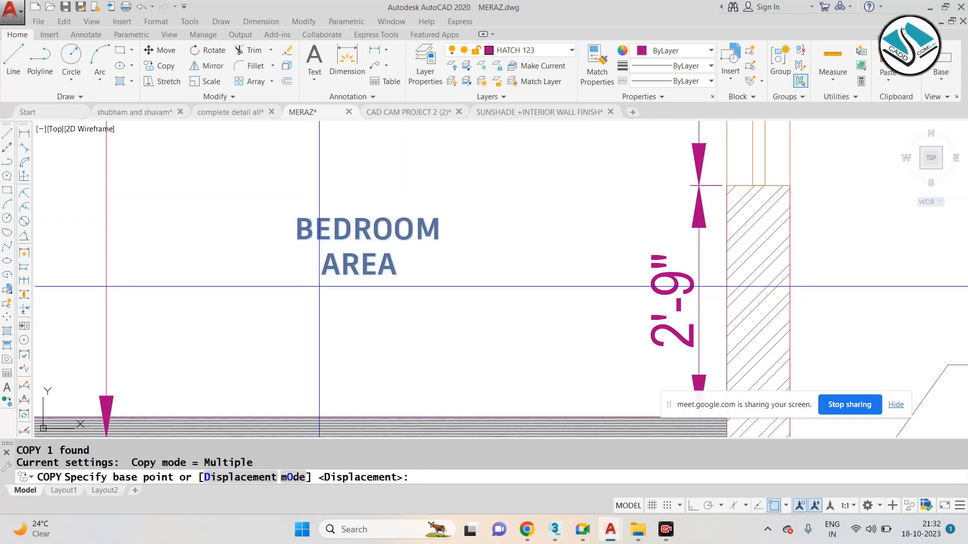
click(365, 261)
scroll(321, 280, down, 7)
scroll(822, 278, up, 5)
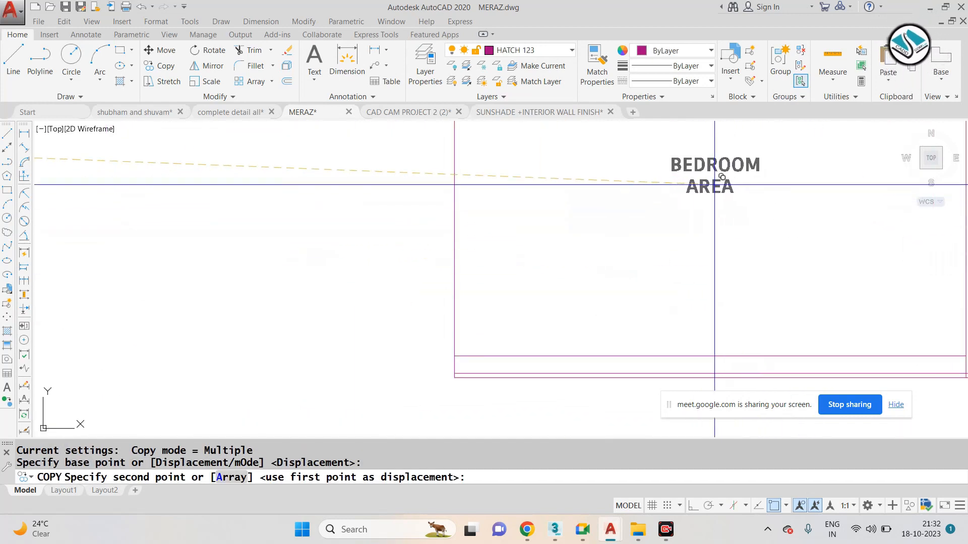
click(719, 176)
scroll(481, 250, down, 4)
scroll(592, 204, up, 6)
key(Escape)
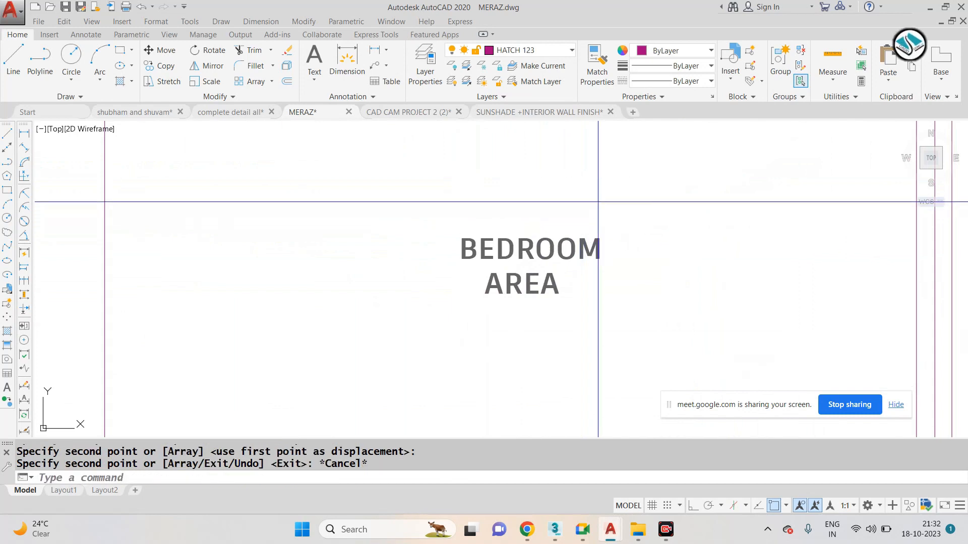
Scale up the copied BEDROOM AREA label in the new section.
click(598, 201)
click(530, 254)
text(sc)
key(space)
scroll(535, 222, down, 5)
click(508, 248)
key(Escape)
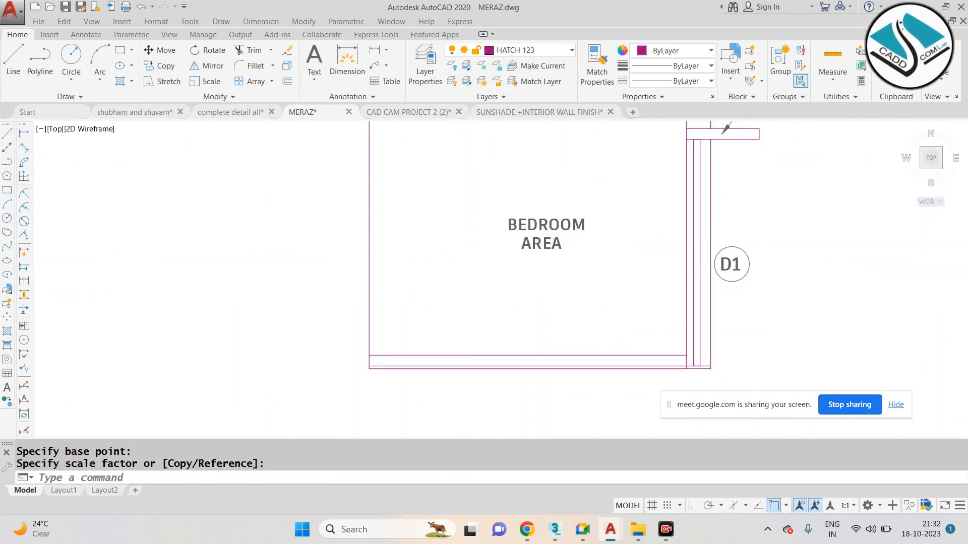
Move the BEDROOM AREA label up within the new section's room, closer to the wall with the door.
scroll(456, 275, down, 4)
scroll(515, 263, up, 4)
drag(519, 202, 432, 298)
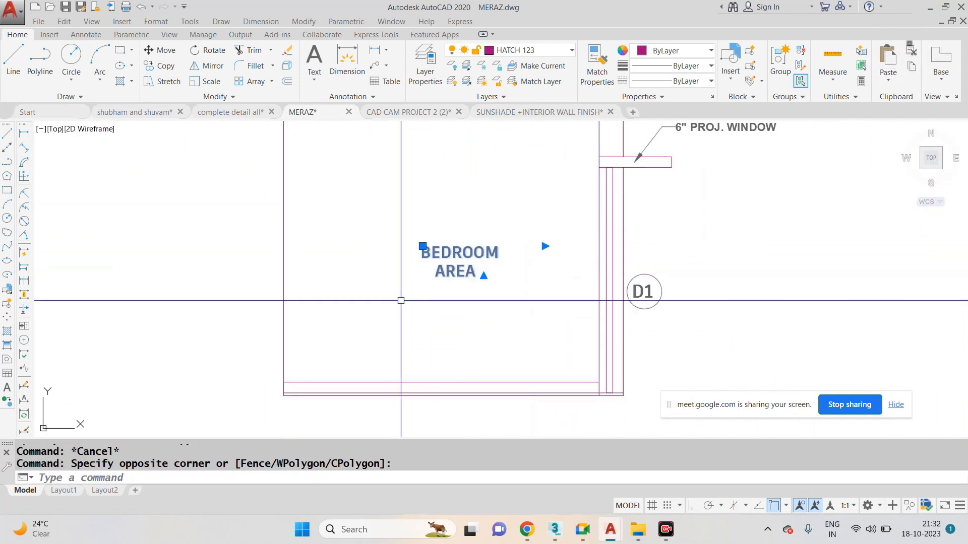
text(m)
key(space)
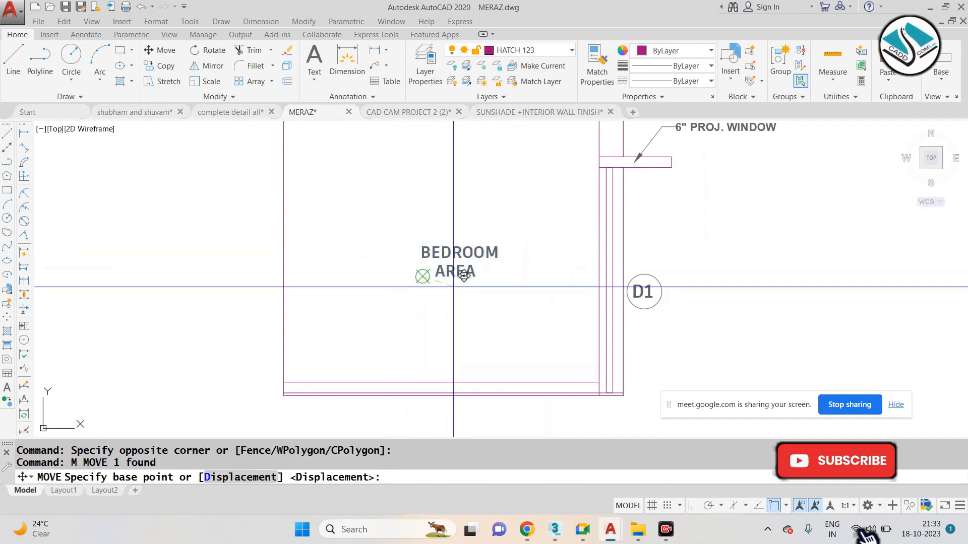
click(421, 275)
click(466, 228)
key(Escape)
Draw a vertical line from the slab's top edge down past the floor, just left of the BEDROOM AREA label.
scroll(463, 212, down, 2)
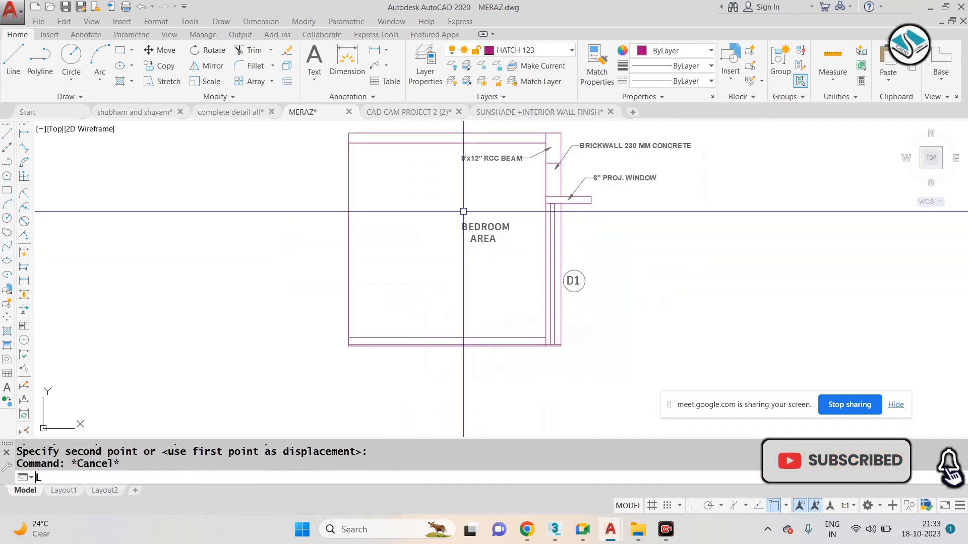
text(L)
key(space)
click(426, 130)
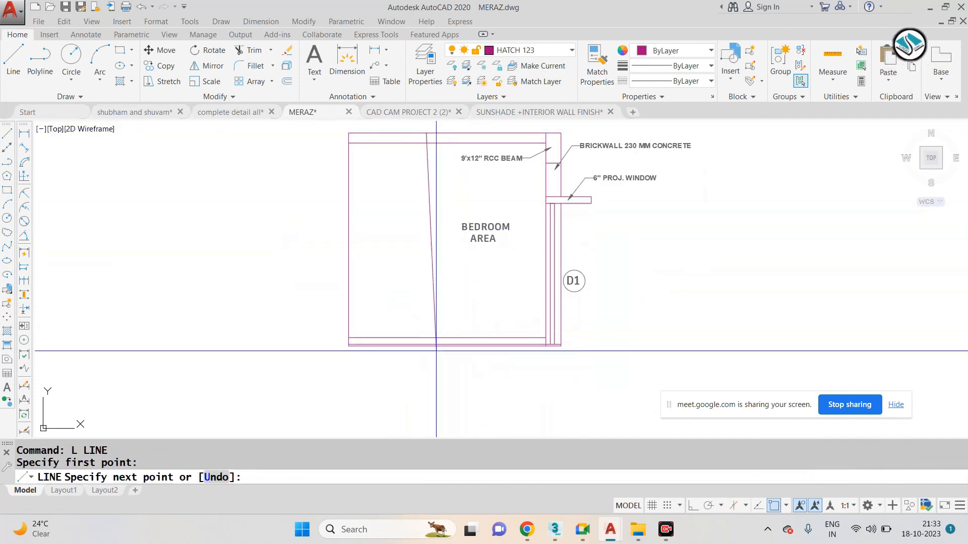
click(479, 398)
key(Escape)
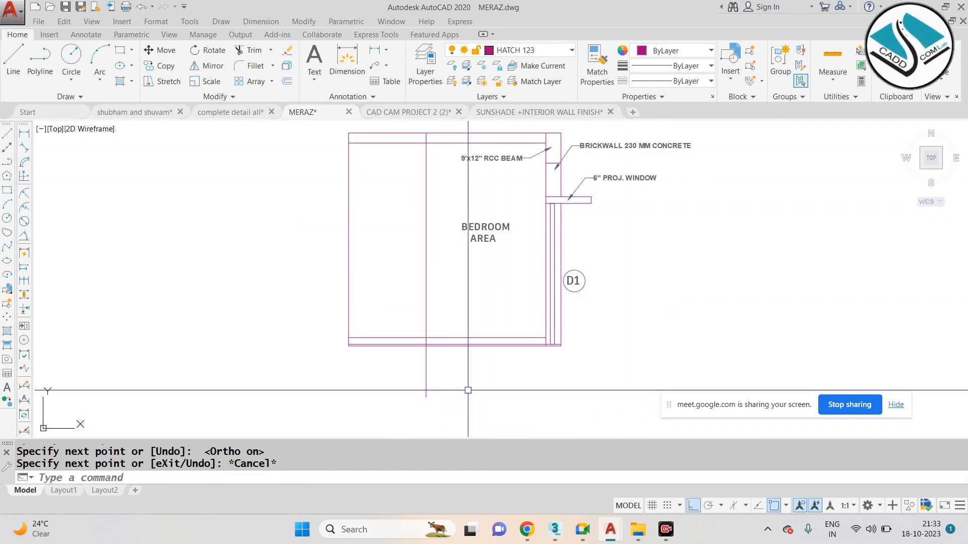
Trim the new vertical line below the floor and the slab and floor lines to its left.
text(TR)
key(space)
key(space)
click(452, 371)
click(403, 361)
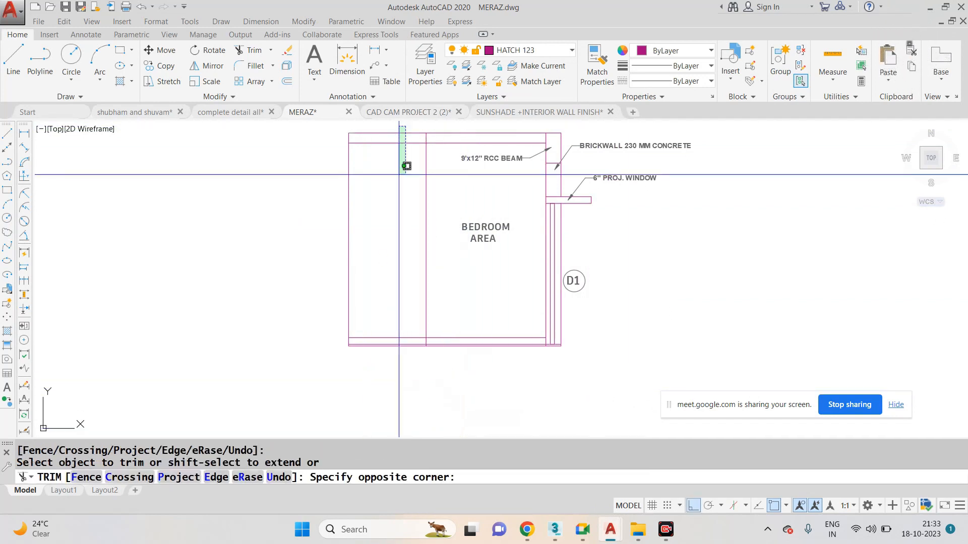
click(286, 383)
key(Escape)
Erase the leftover original left edge line of the new section.
click(365, 225)
click(294, 283)
text(E)
key(space)
key(Escape)
key(Escape)
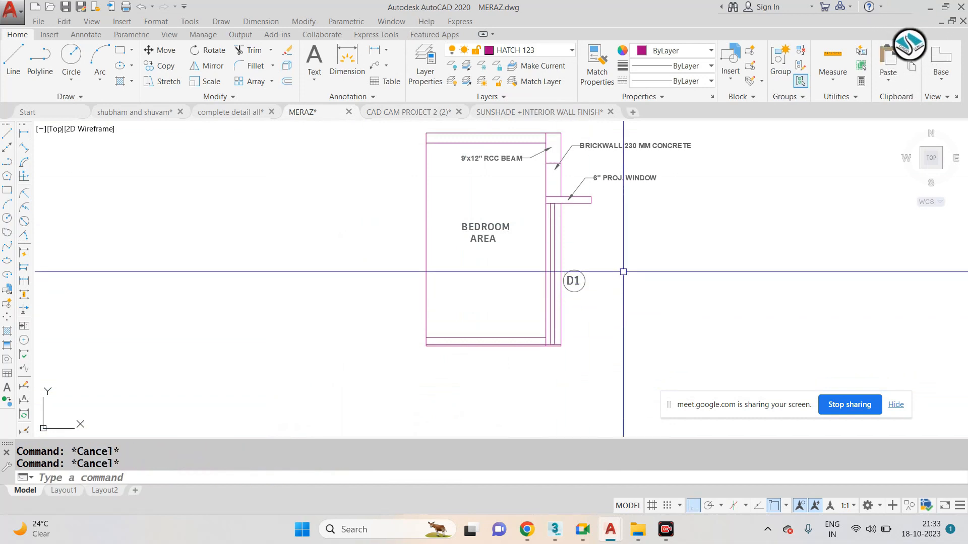
Examine the ground plan around the staircase, hall and kitchen.
scroll(623, 272, down, 8)
scroll(549, 151, up, 2)
middle_drag(548, 152, 557, 255)
scroll(629, 181, up, 5)
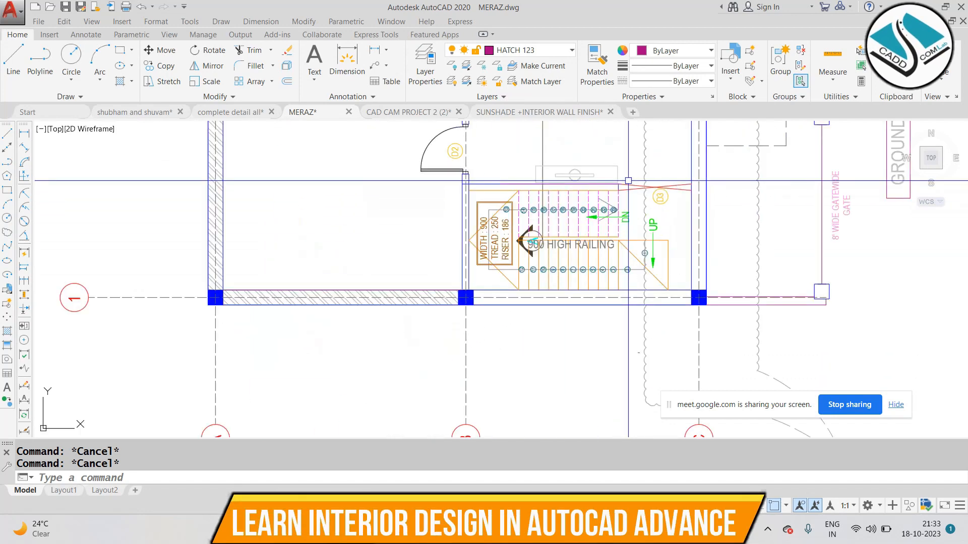
scroll(628, 181, down, 2)
middle_drag(610, 181, 560, 332)
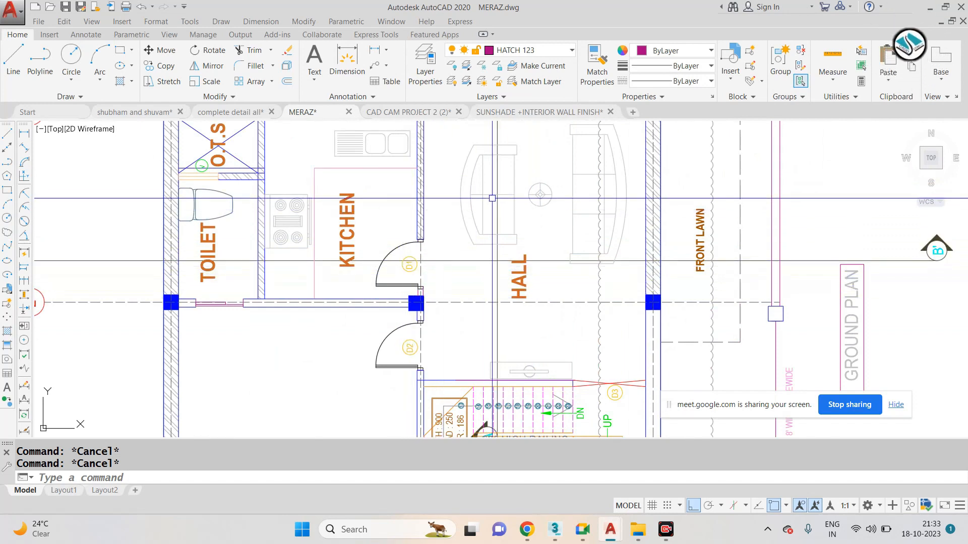
scroll(410, 265, down, 6)
Copy the zigzag break line from the existing section's lowest floor to a spot left of the new section.
scroll(412, 316, up, 6)
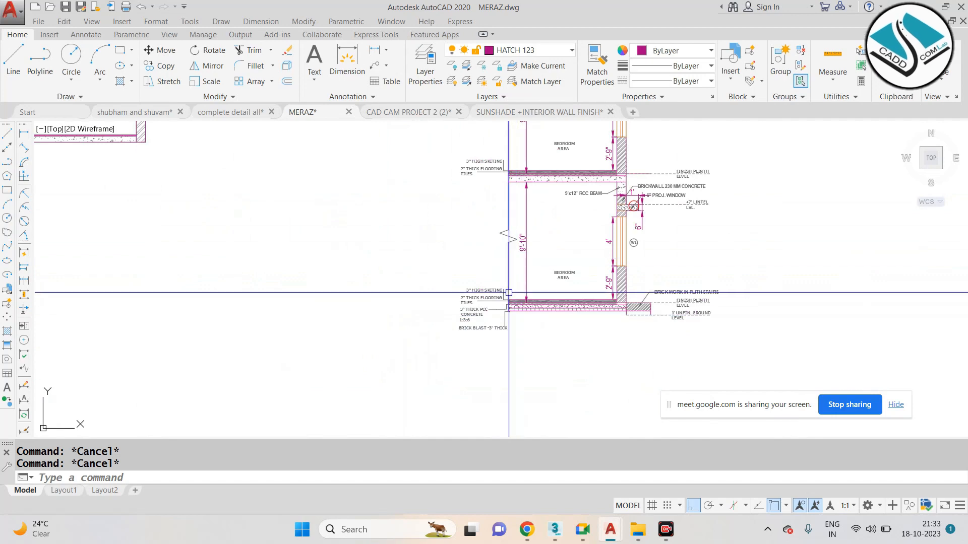
scroll(512, 283, up, 4)
scroll(512, 201, down, 5)
scroll(504, 183, up, 5)
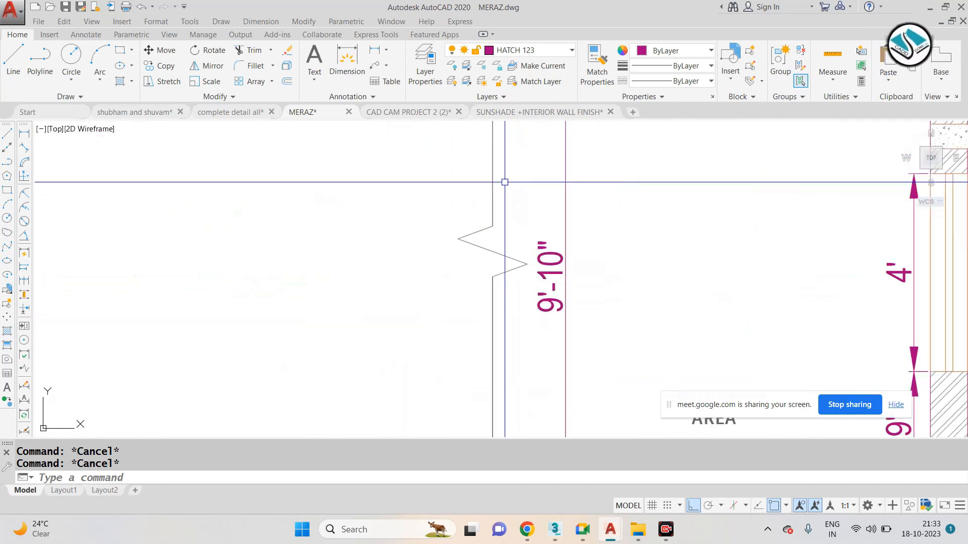
click(511, 190)
click(411, 308)
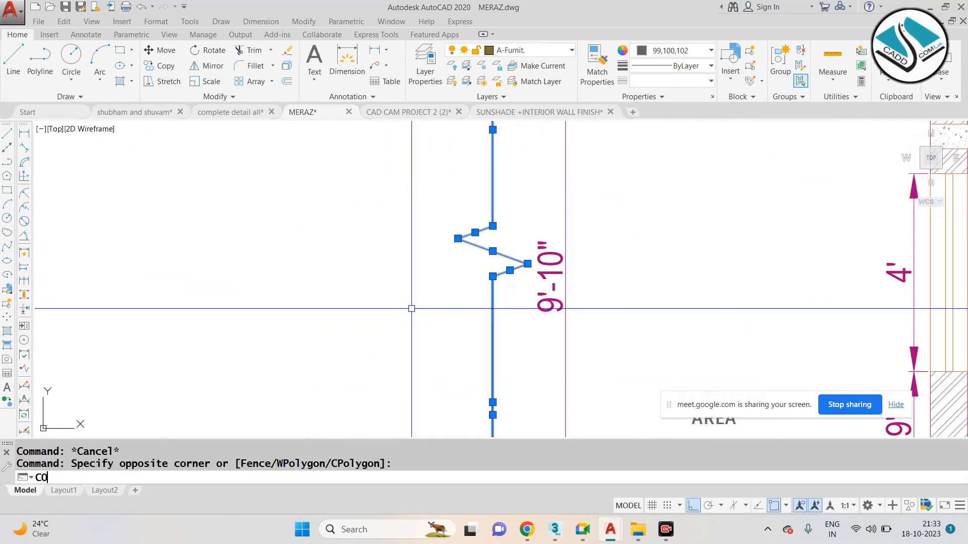
key(Return)
scroll(412, 309, down, 4)
click(445, 184)
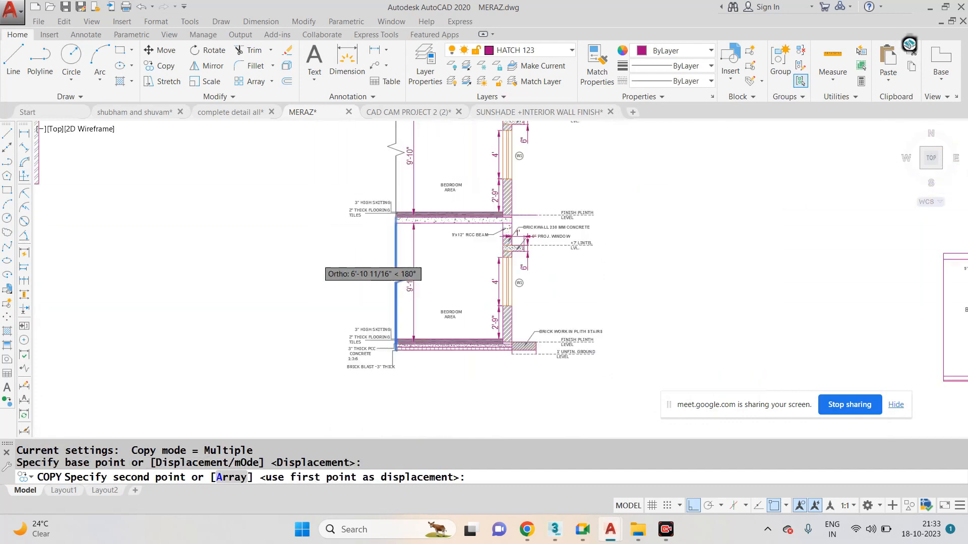
scroll(570, 267, down, 4)
scroll(539, 306, up, 8)
click(489, 307)
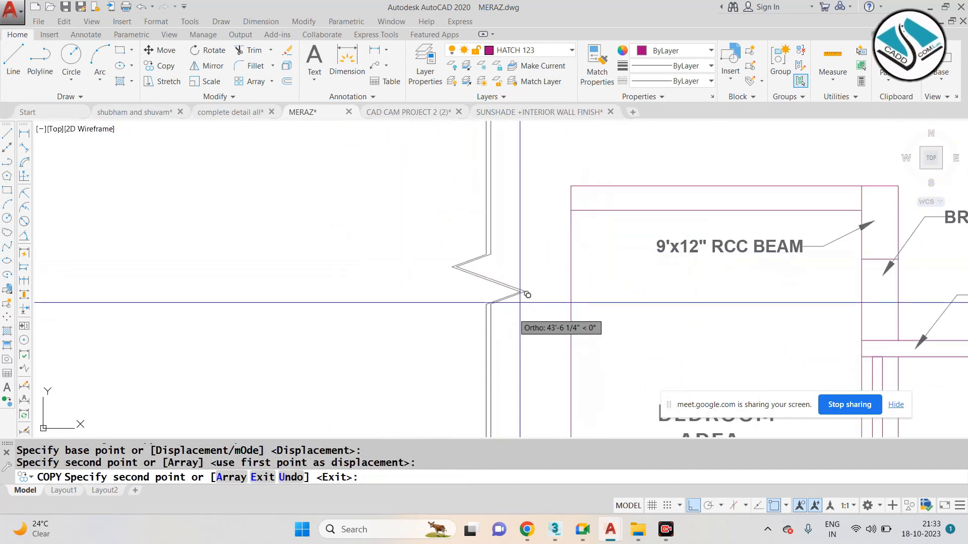
key(Escape)
Move the copied break line so its upper end meets the top-left corner of the new section's slab.
click(507, 214)
click(362, 345)
scroll(389, 316, down, 4)
text(M)
key(Return)
scroll(434, 200, up, 2)
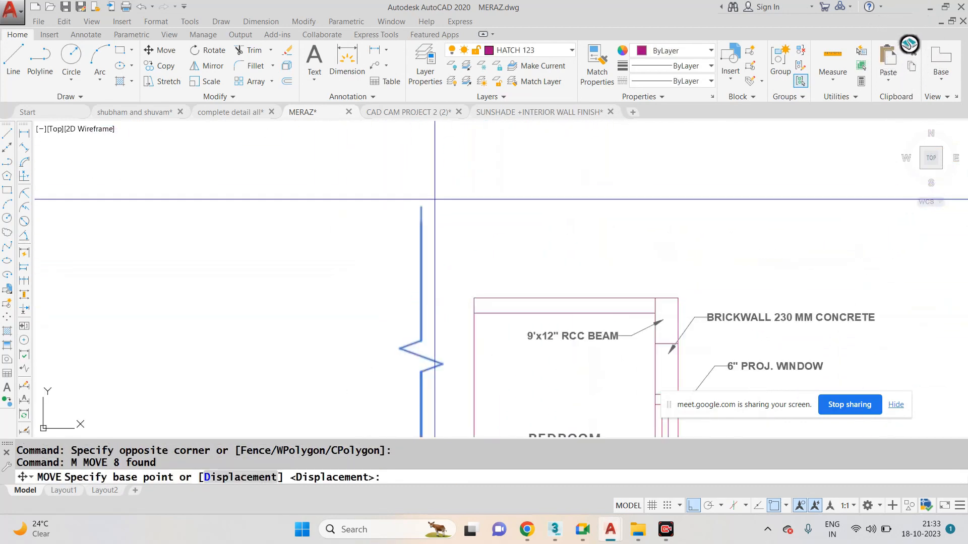
click(421, 205)
scroll(477, 330, up, 4)
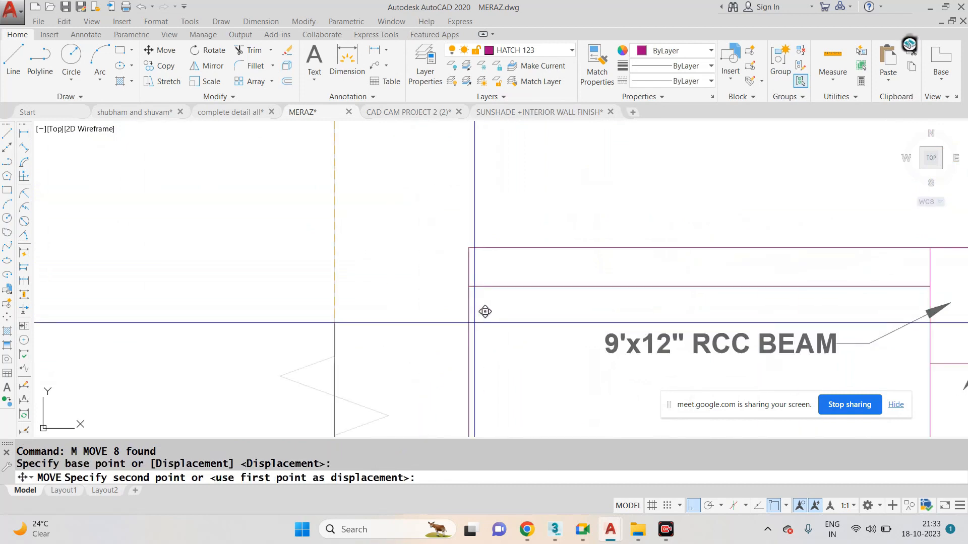
click(472, 244)
scroll(463, 203, down, 6)
scroll(475, 311, up, 4)
key(Escape)
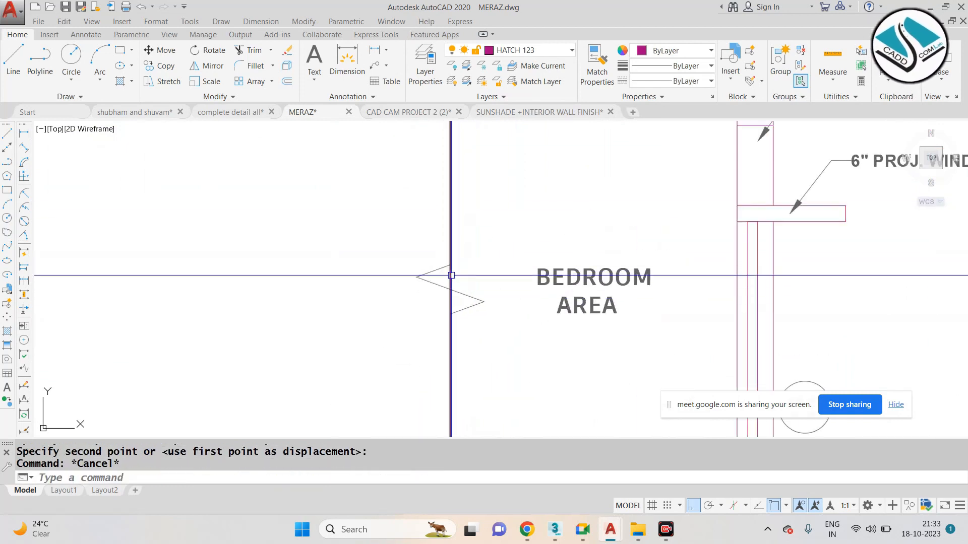
Erase the plain left edge line that overlaps the break line in the new section.
click(450, 275)
text(e)
key(Return)
scroll(492, 213, down, 4)
scroll(486, 336, up, 4)
scroll(513, 328, down, 4)
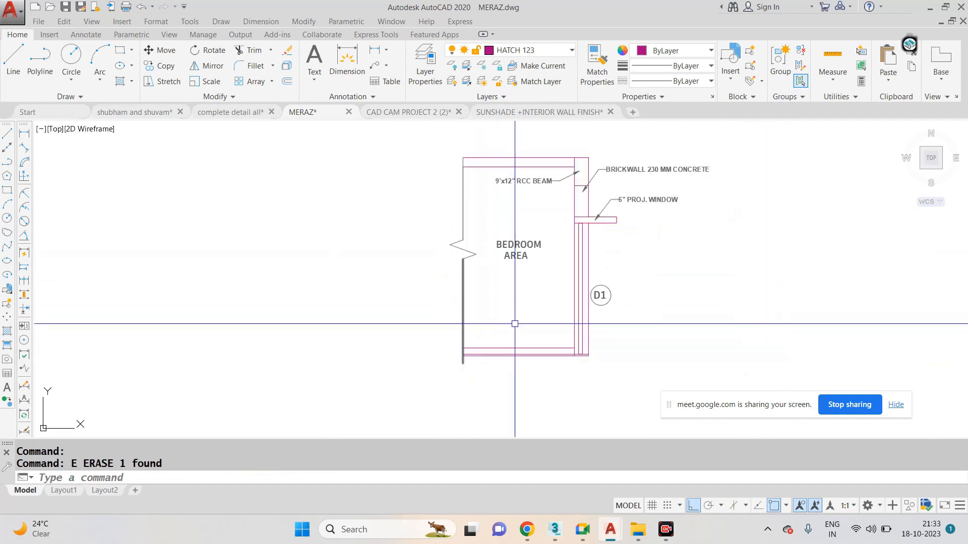
key(Escape)
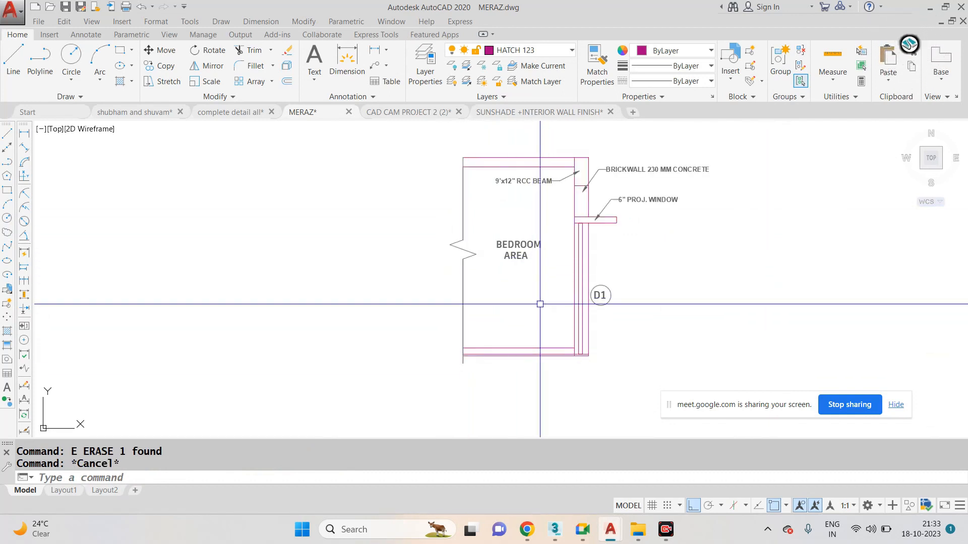
Copy the +7' LINTEL LVL. mark with its dashed line from the existing section to the new section's window projection.
scroll(540, 326, up, 4)
scroll(538, 346, down, 4)
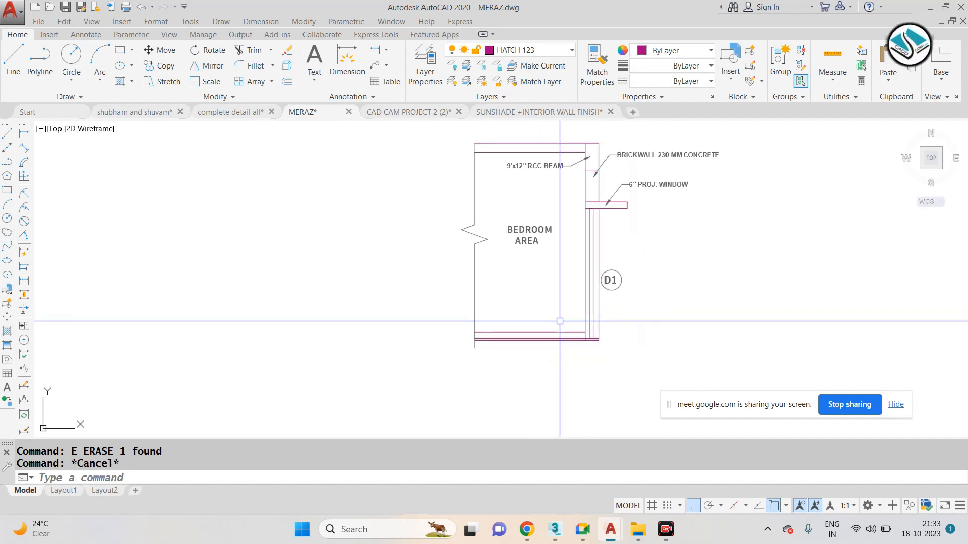
scroll(538, 264, down, 5)
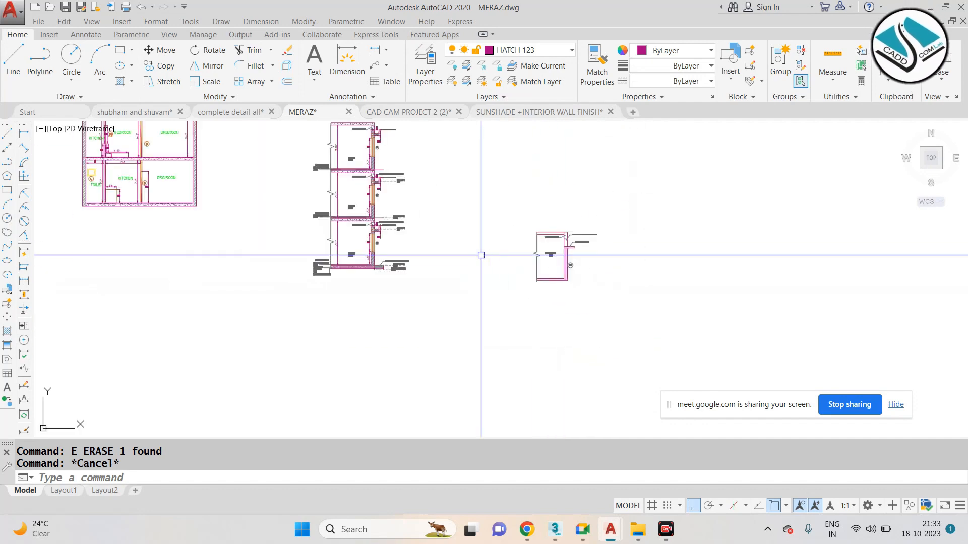
scroll(396, 227, up, 10)
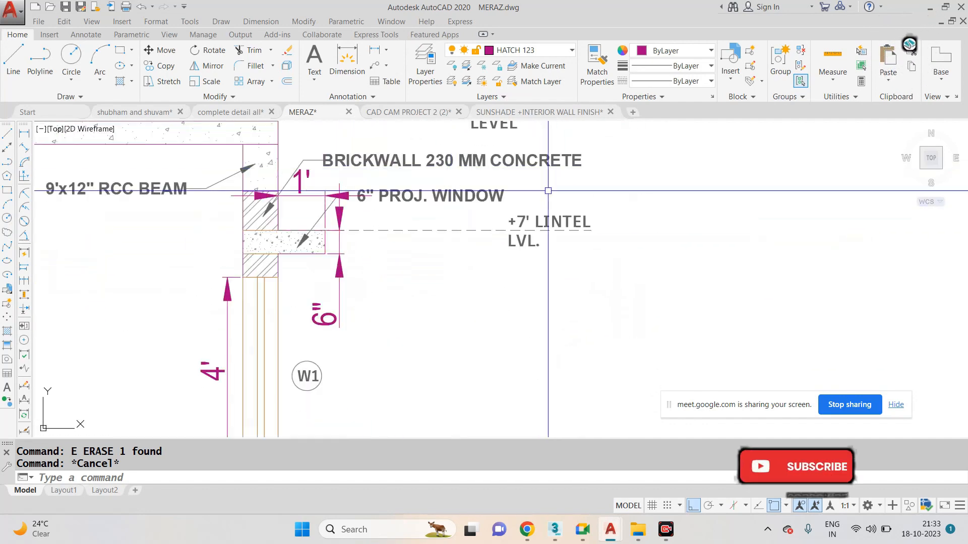
click(571, 193)
click(512, 286)
text(co)
key(Return)
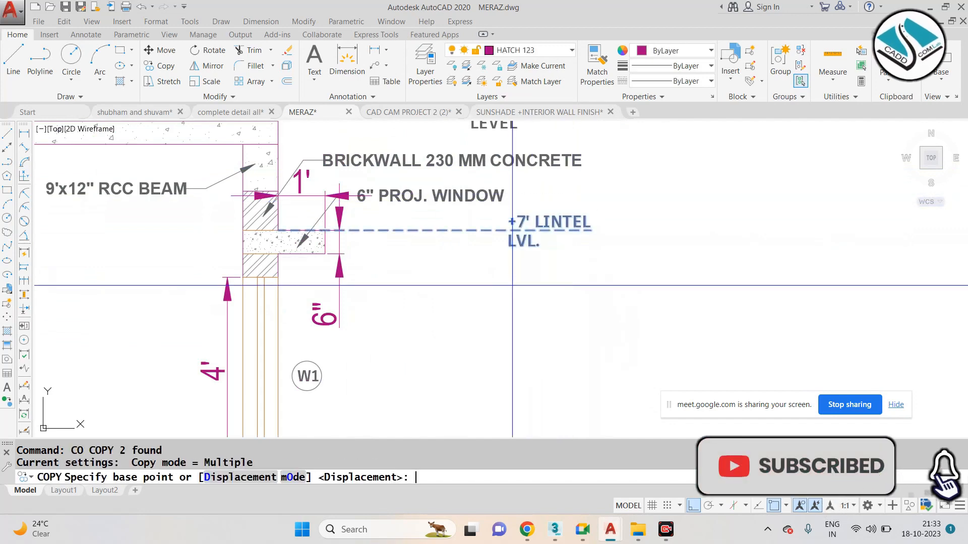
click(279, 230)
scroll(247, 252, down, 6)
scroll(726, 273, up, 6)
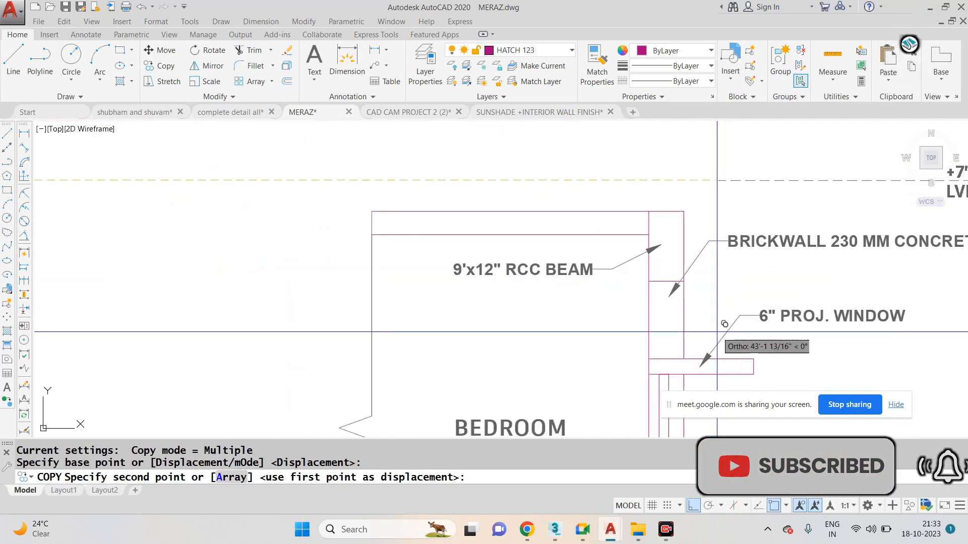
click(670, 338)
scroll(618, 272, down, 6)
key(Escape)
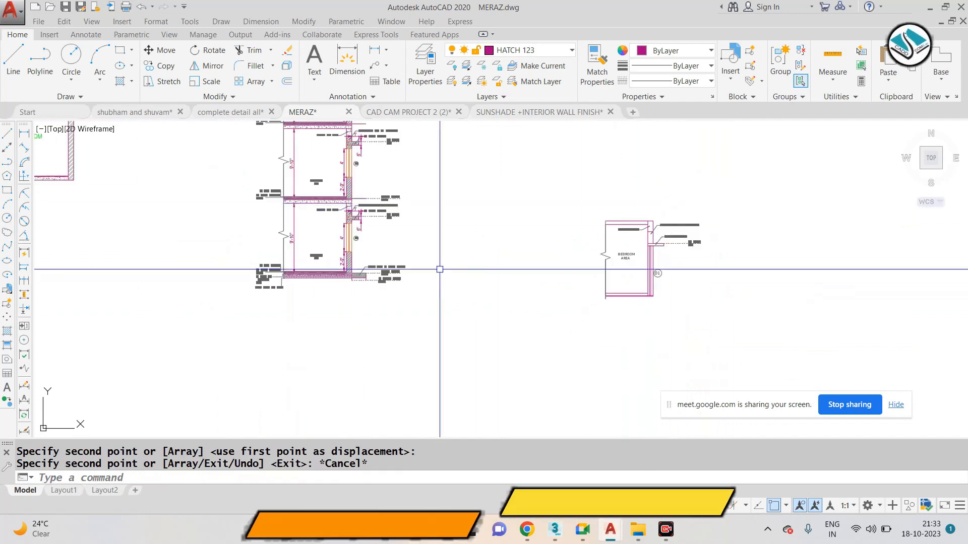
Copy the FINISH PLINTH LEVEL mark and its dashed line from the existing section to the new section's floor line beside the wall.
scroll(389, 268, up, 10)
scroll(293, 275, down, 2)
middle_drag(292, 275, 443, 249)
scroll(444, 249, up, 2)
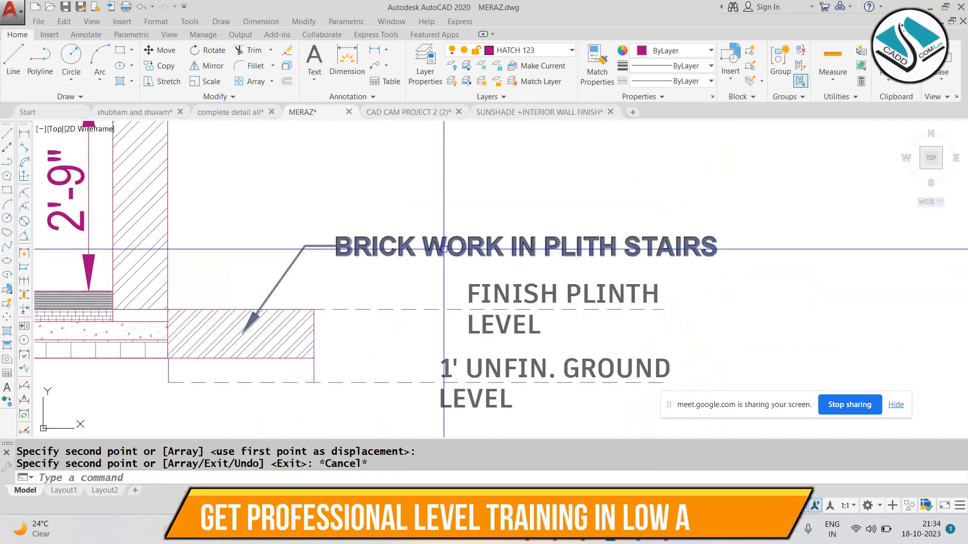
click(444, 249)
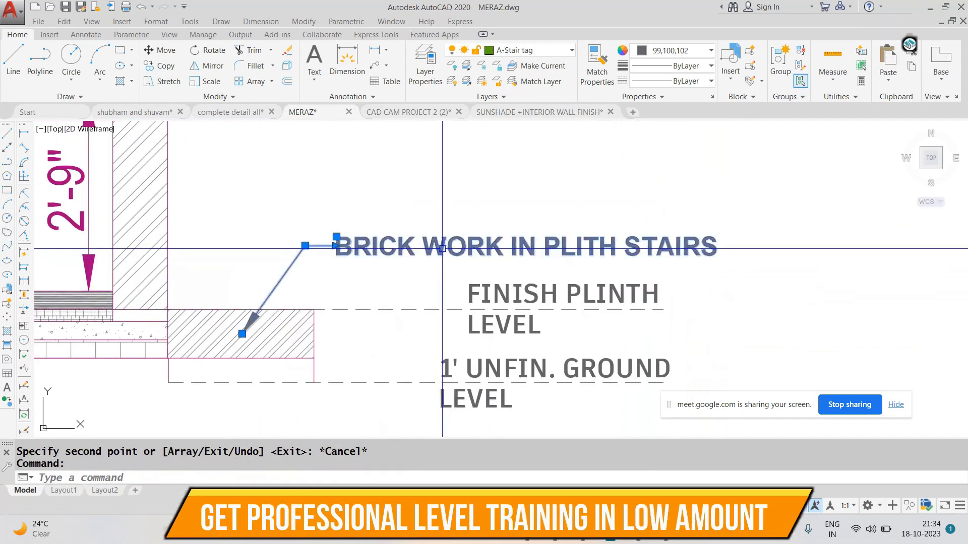
key(Escape)
click(557, 328)
click(452, 288)
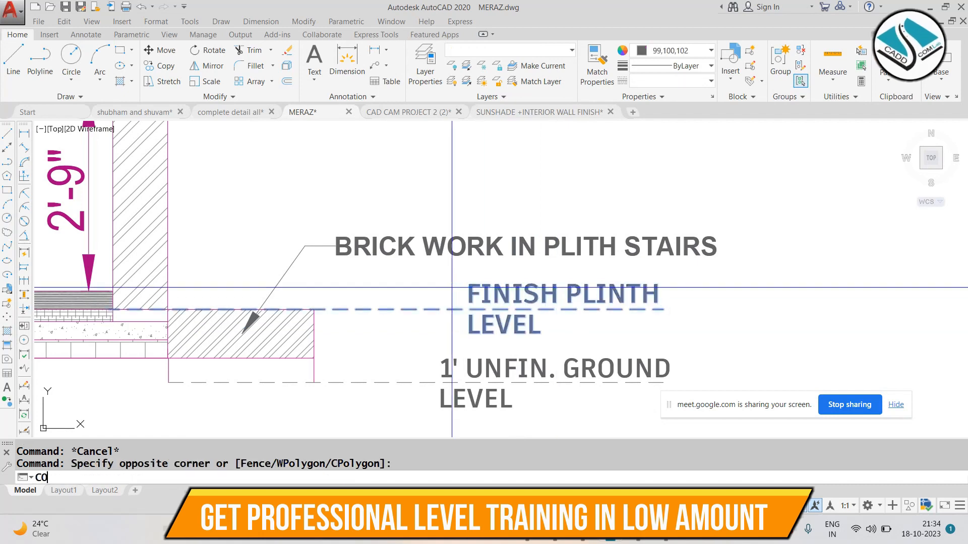
key(space)
click(168, 309)
scroll(176, 272, down, 6)
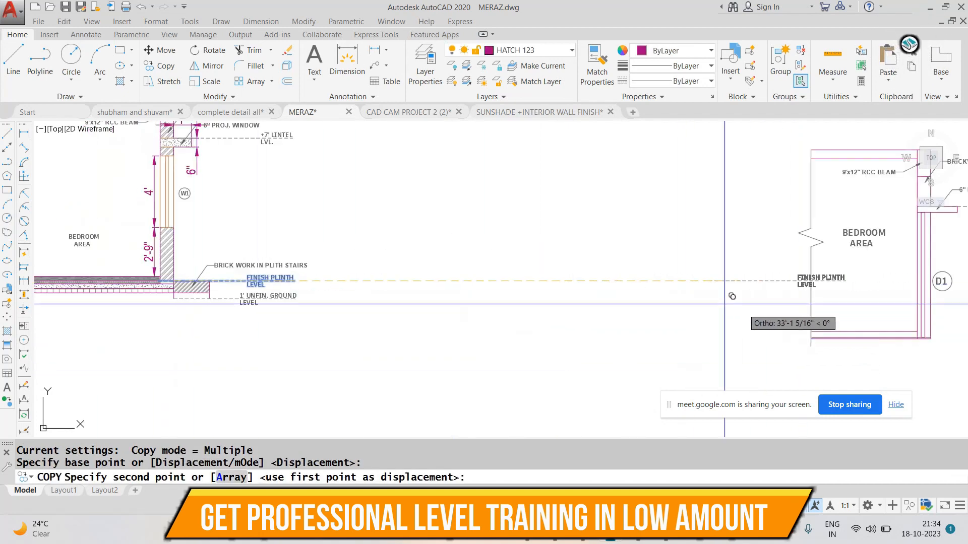
scroll(562, 295, up, 5)
key(F8)
scroll(642, 279, up, 2)
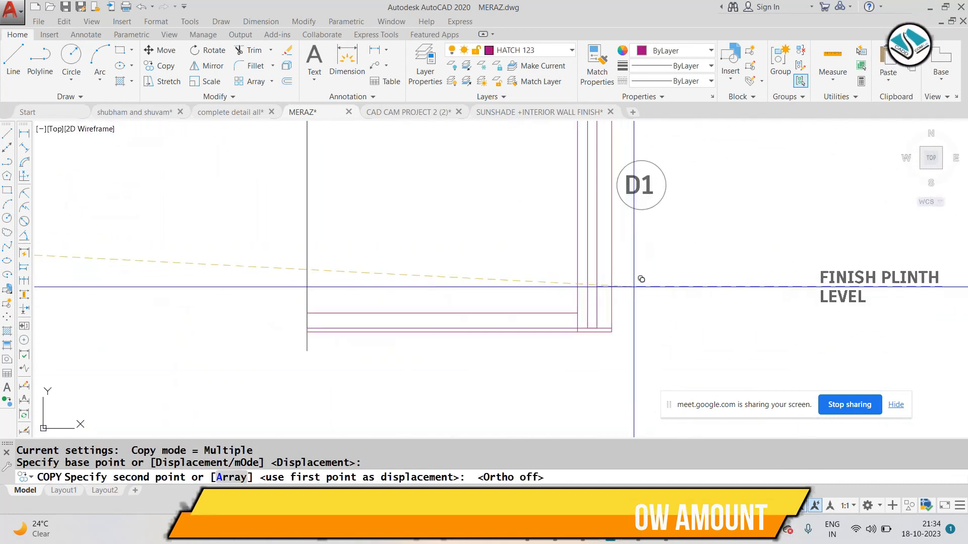
click(599, 307)
scroll(599, 306, down, 2)
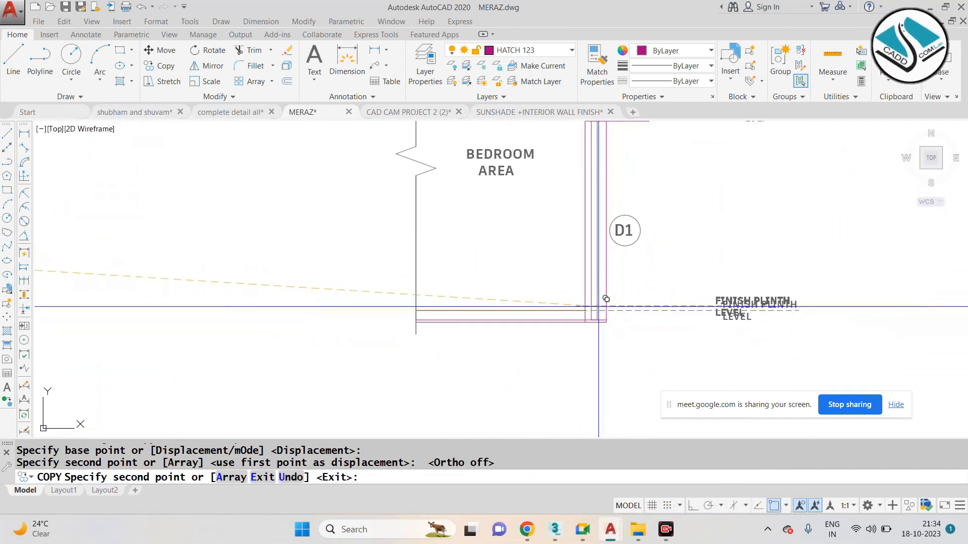
key(Escape)
Copy the 3" HIGH SKITING and 2" THICK FLOORING TILES labels from the existing section to just outside the new section's break line.
scroll(666, 317, down, 3)
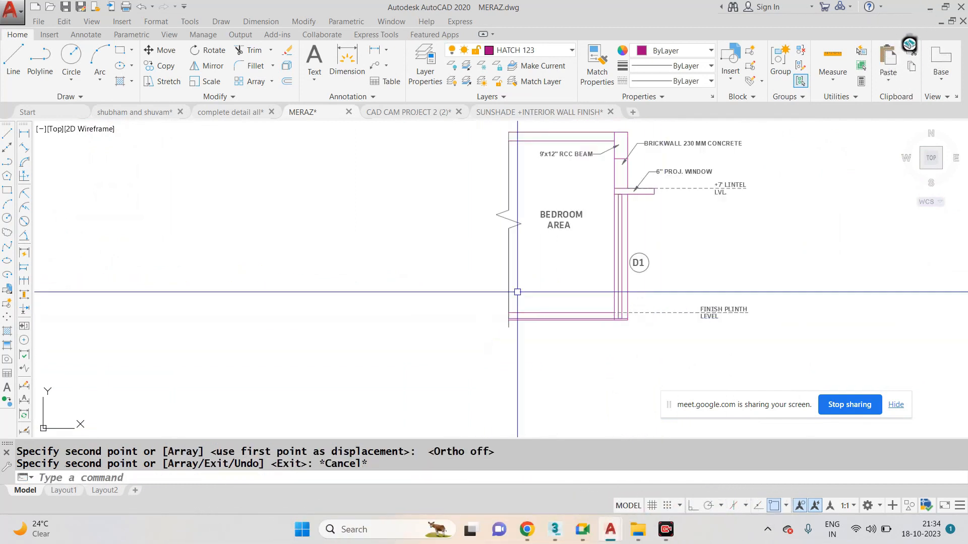
scroll(610, 229, down, 2)
scroll(593, 250, up, 5)
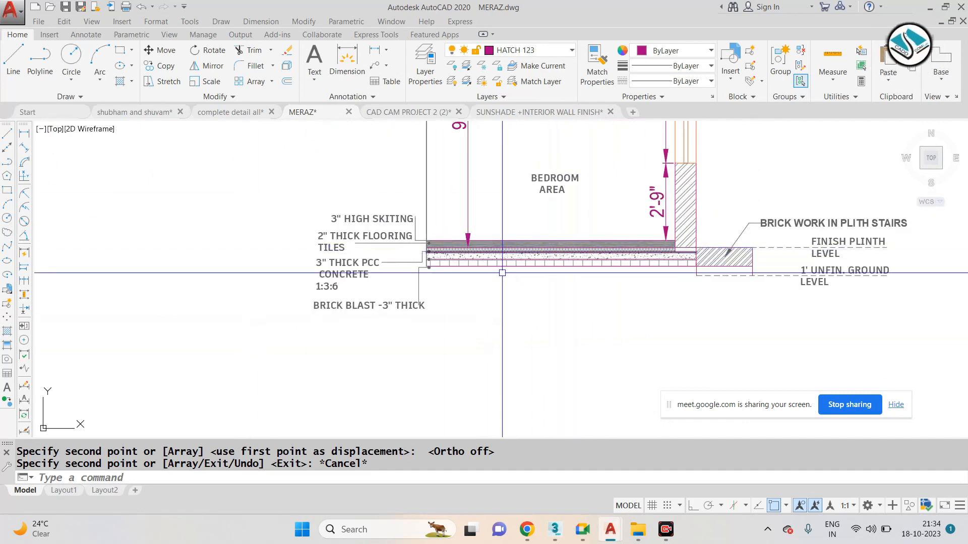
scroll(436, 266, up, 4)
scroll(436, 265, down, 2)
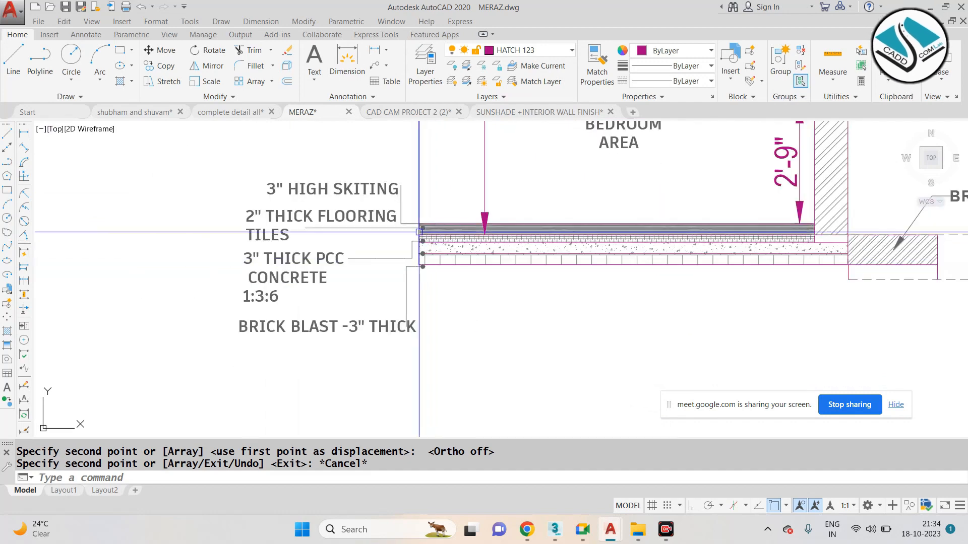
scroll(326, 183, up, 2)
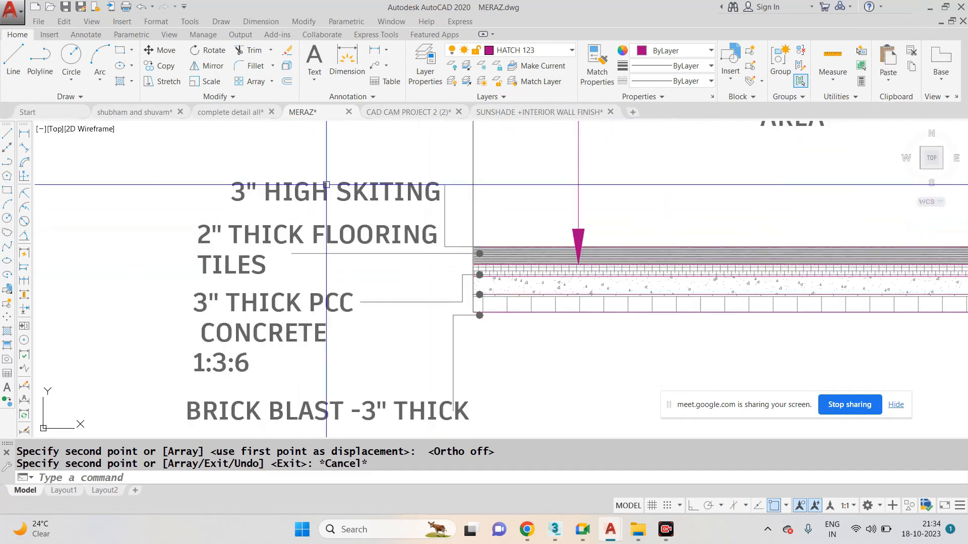
click(346, 151)
click(213, 255)
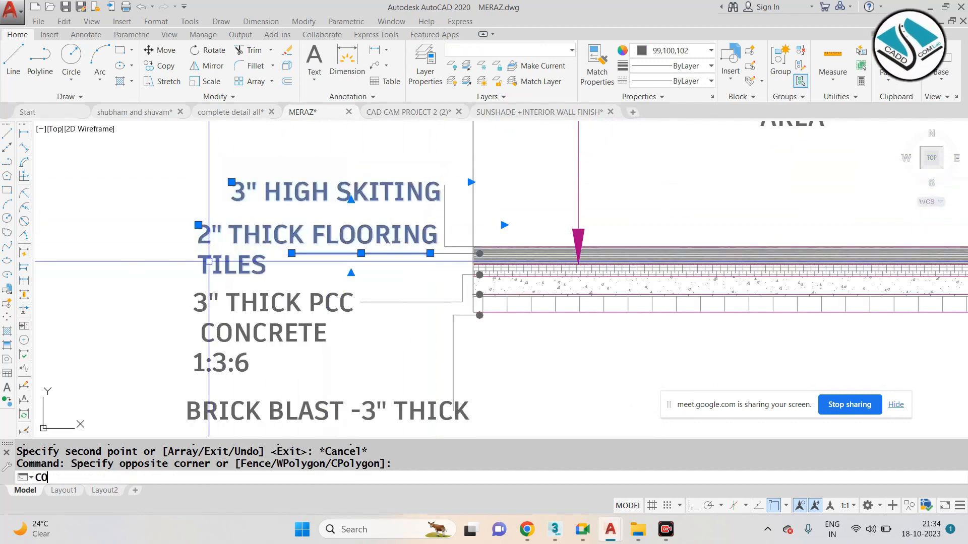
key(Return)
click(450, 232)
scroll(256, 226, down, 6)
scroll(807, 264, up, 2)
middle_drag(807, 263, 679, 262)
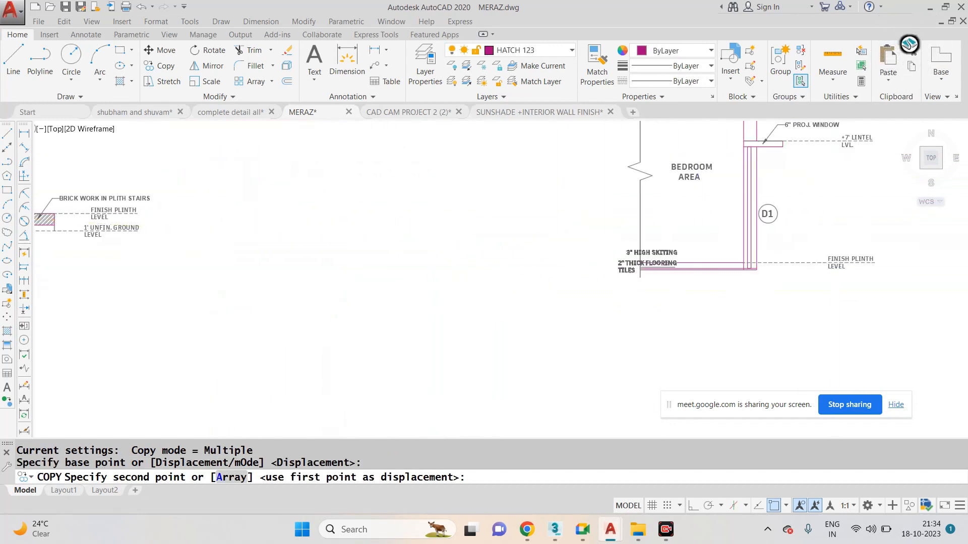
scroll(671, 255, up, 5)
click(555, 225)
key(Escape)
scroll(632, 232, down, 2)
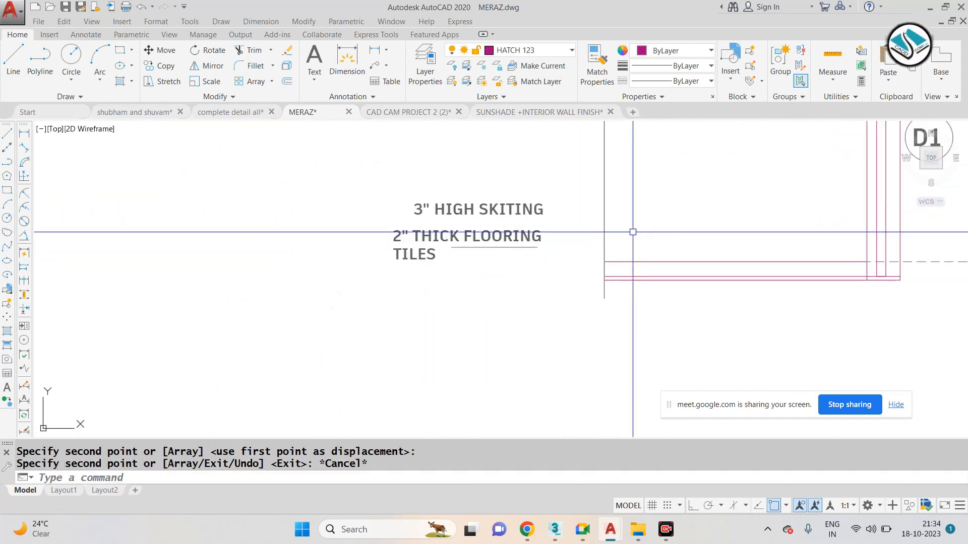
Draw an L-shaped leader from beneath the 3" HIGH SKITING label across the break line and down to the floor line.
scroll(621, 227, up, 2)
key(Escape)
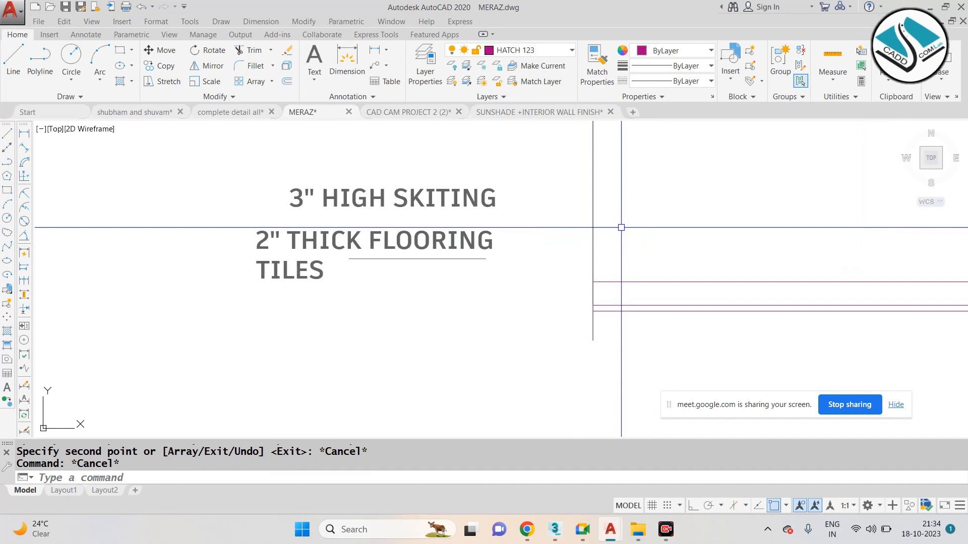
text(l)
key(Return)
scroll(428, 224, up, 2)
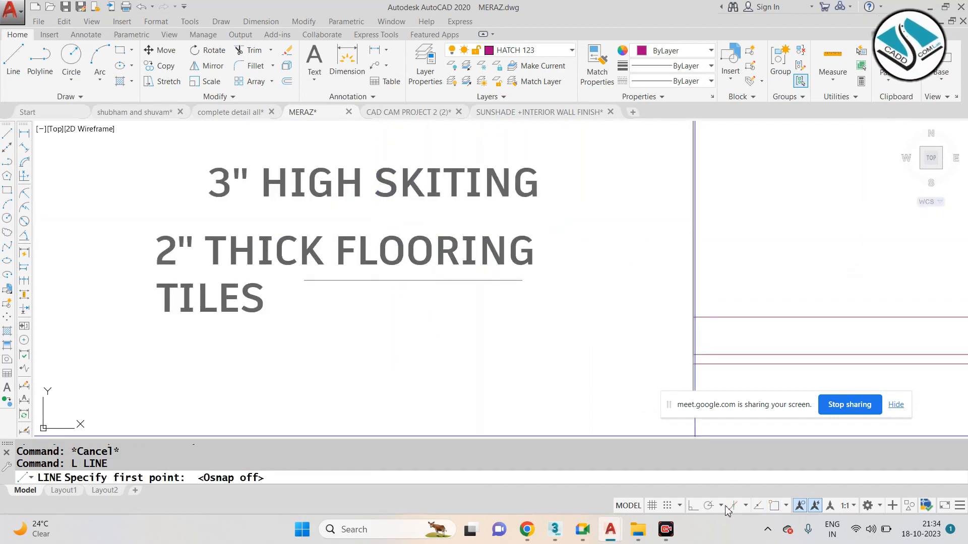
click(259, 206)
click(805, 206)
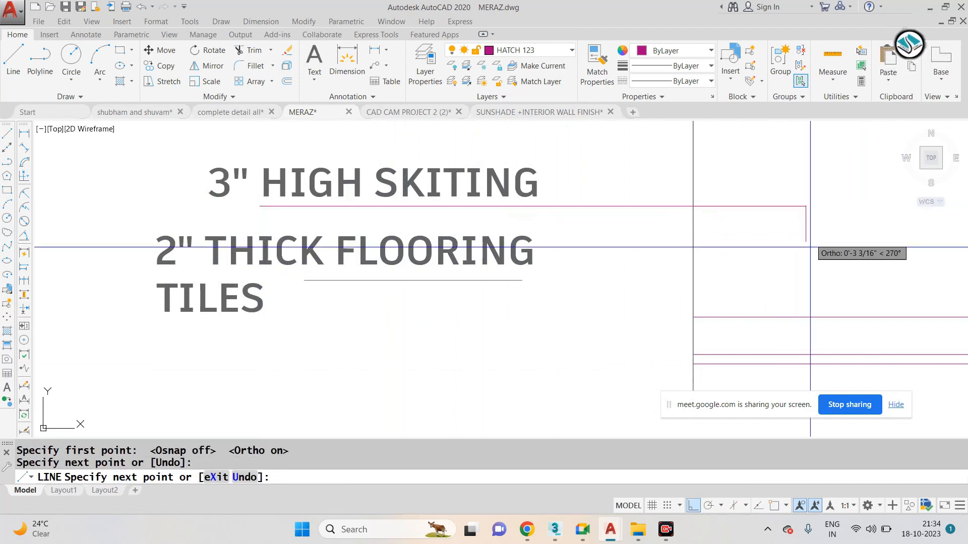
click(806, 316)
key(Escape)
scroll(524, 252, down, 2)
scroll(522, 252, up, 2)
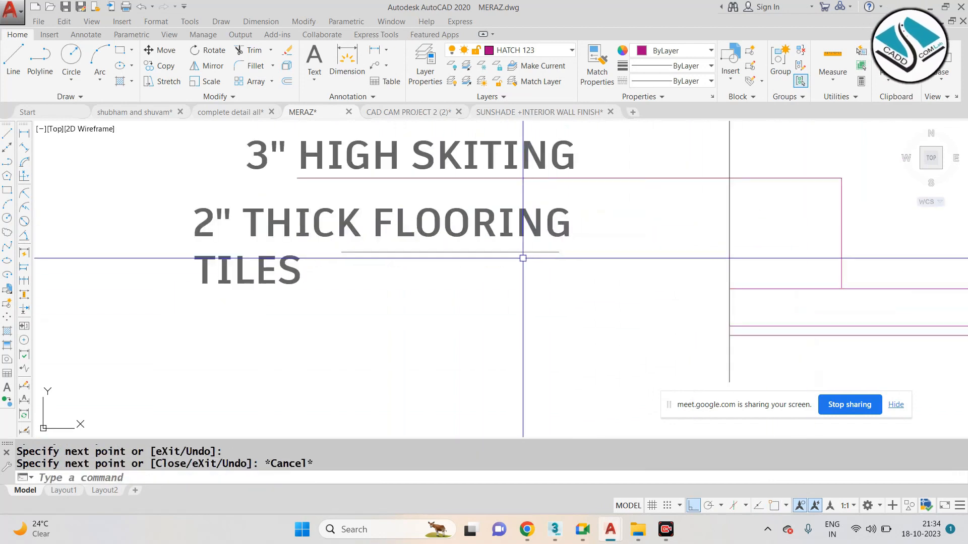
Extend the 2" THICK FLOORING TILES underline with a leader across the break line and down to the floor line.
key(Escape)
key(Escape)
click(495, 255)
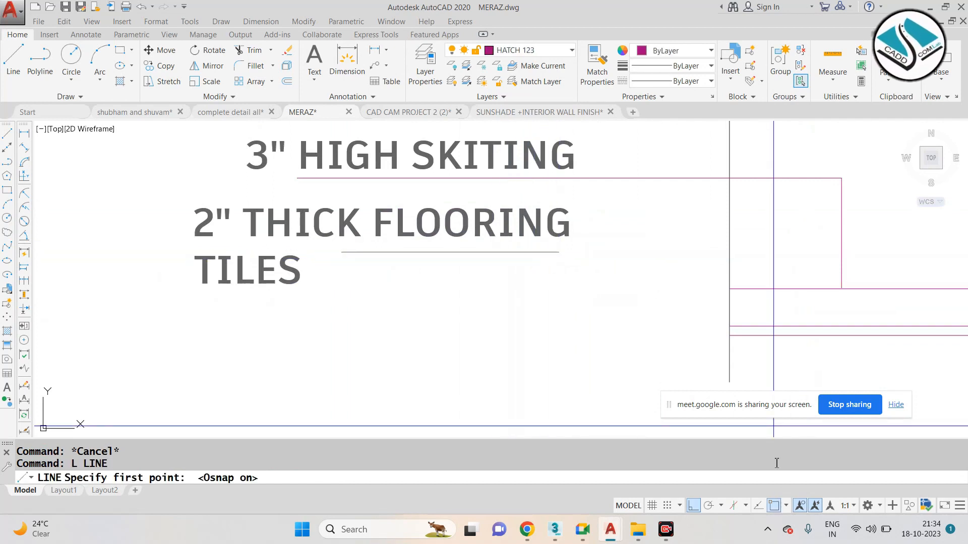
click(559, 251)
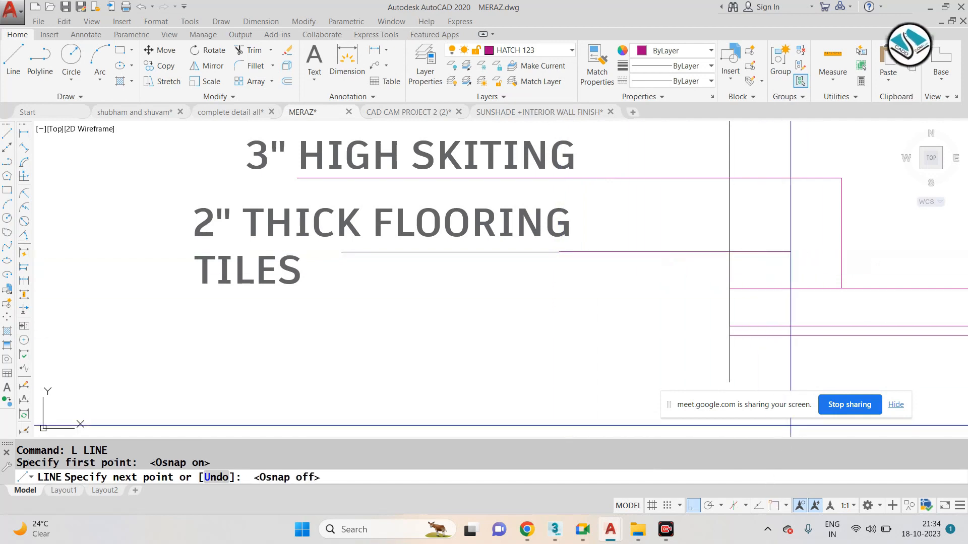
click(792, 252)
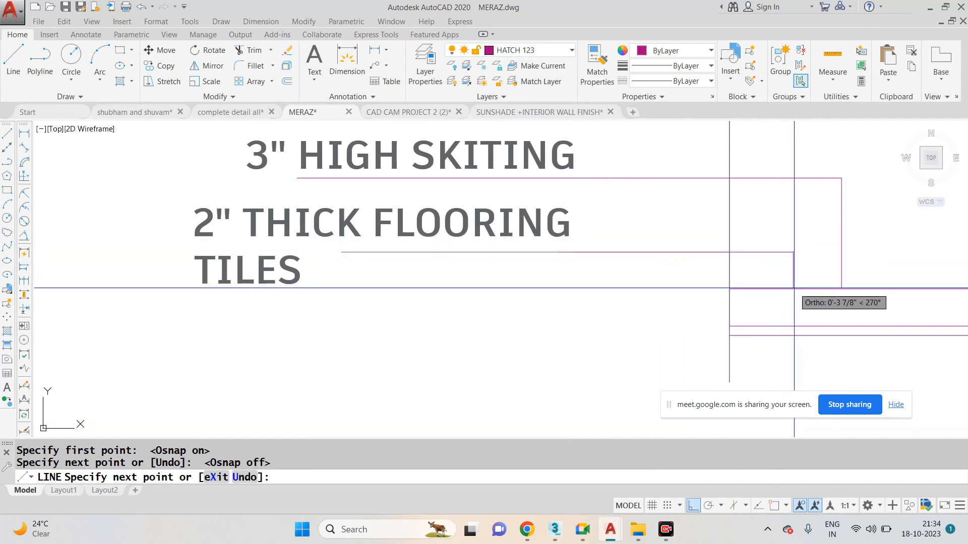
click(793, 287)
key(Escape)
scroll(607, 238, down, 4)
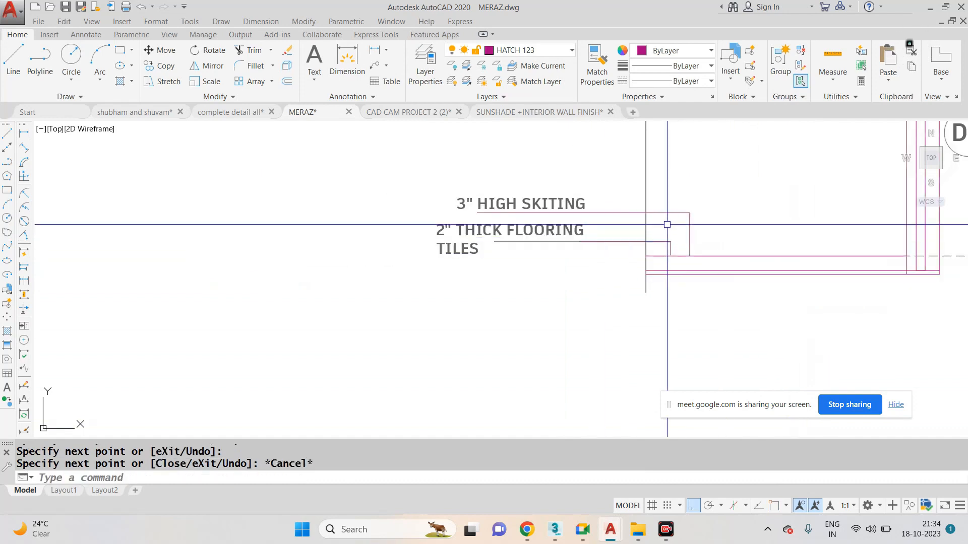
key(Escape)
Compare the existing section's PCC and brick blast floor labels with the floor layers of the new section.
scroll(615, 186, down, 6)
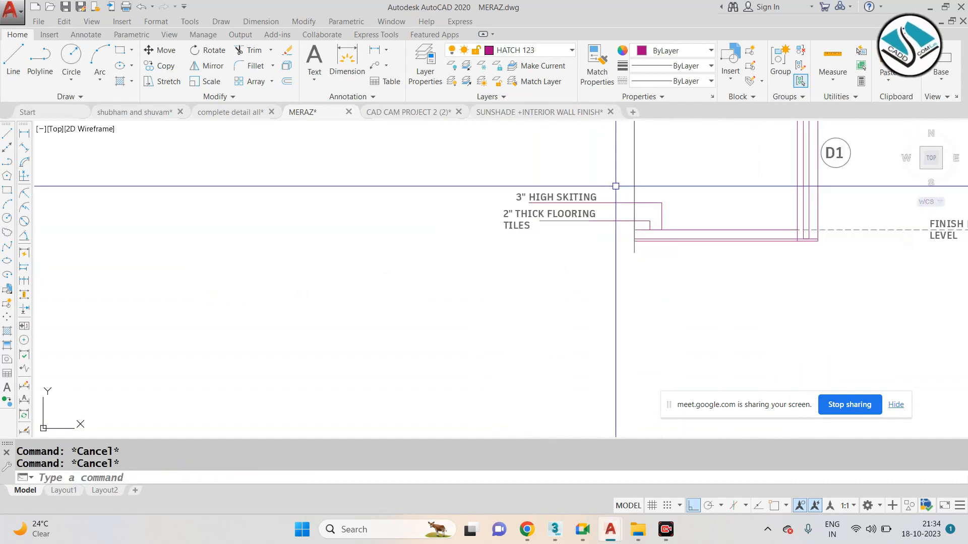
middle_drag(199, 200, 303, 200)
scroll(302, 199, up, 10)
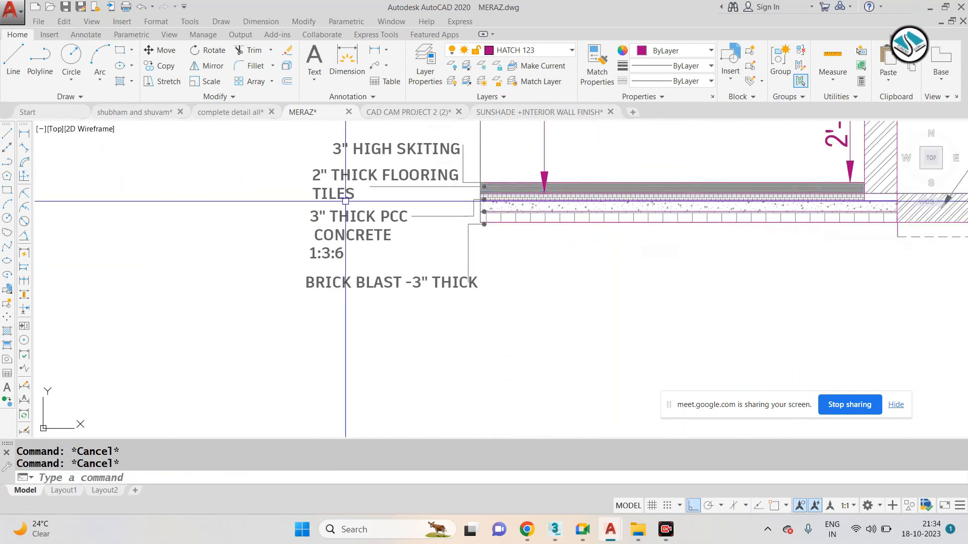
scroll(355, 247, up, 2)
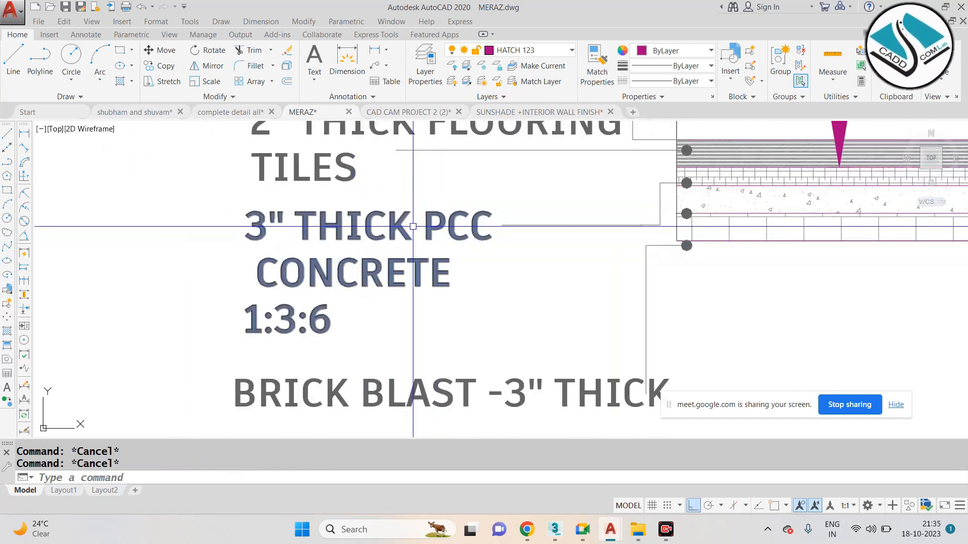
scroll(355, 201, down, 2)
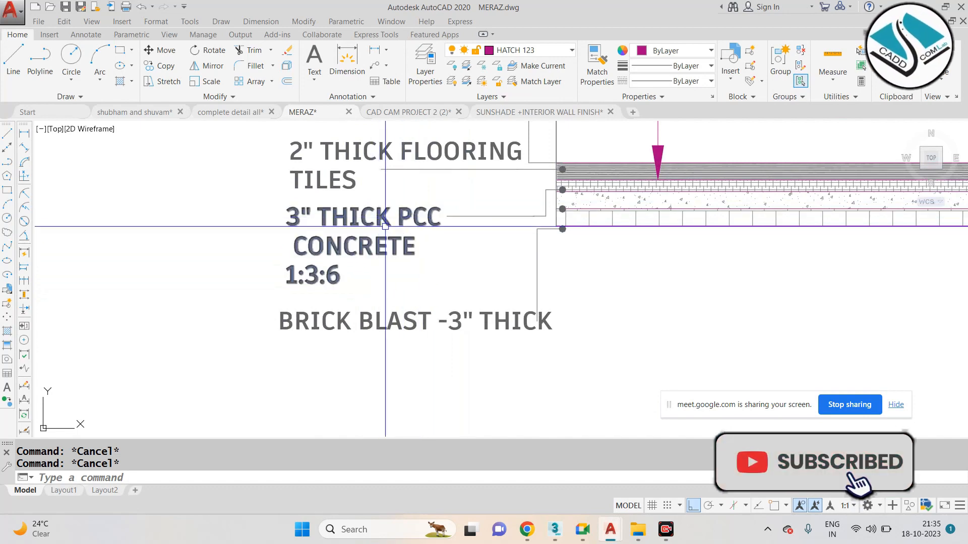
scroll(368, 282, down, 5)
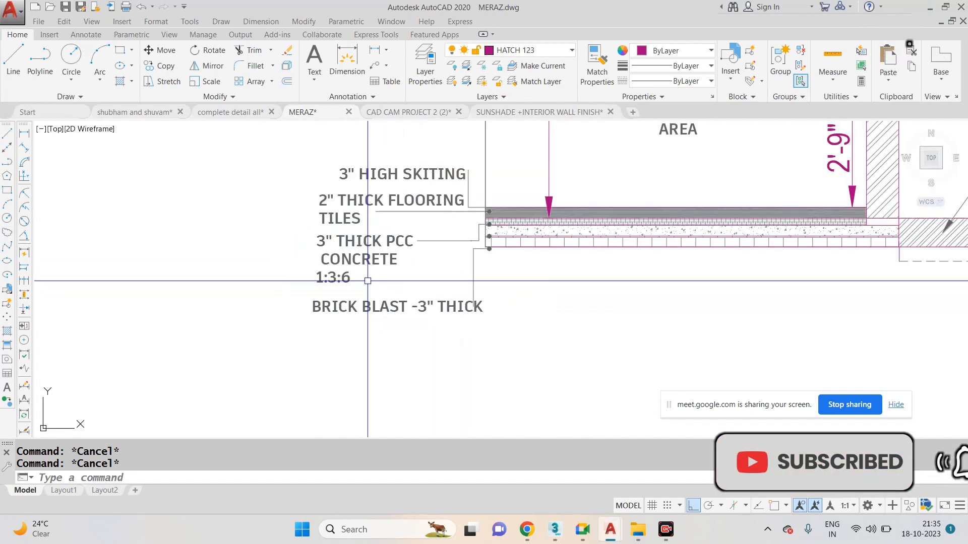
scroll(771, 261, up, 5)
mouse_move(796, 251)
middle_down()
mouse_move(388, 240)
mouse_move(440, 263)
mouse_move(479, 259)
middle_up()
scroll(519, 240, up, 2)
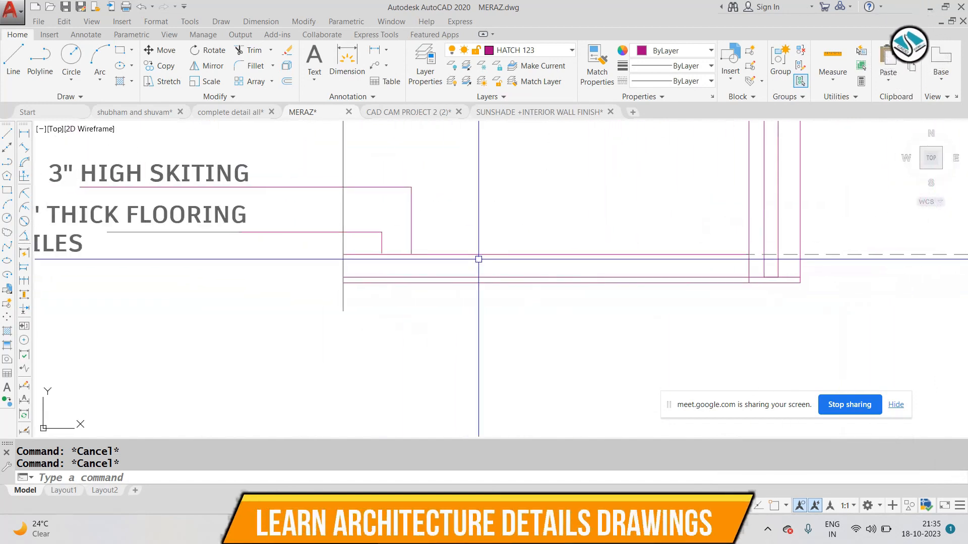
scroll(400, 289, down, 5)
scroll(407, 294, up, 4)
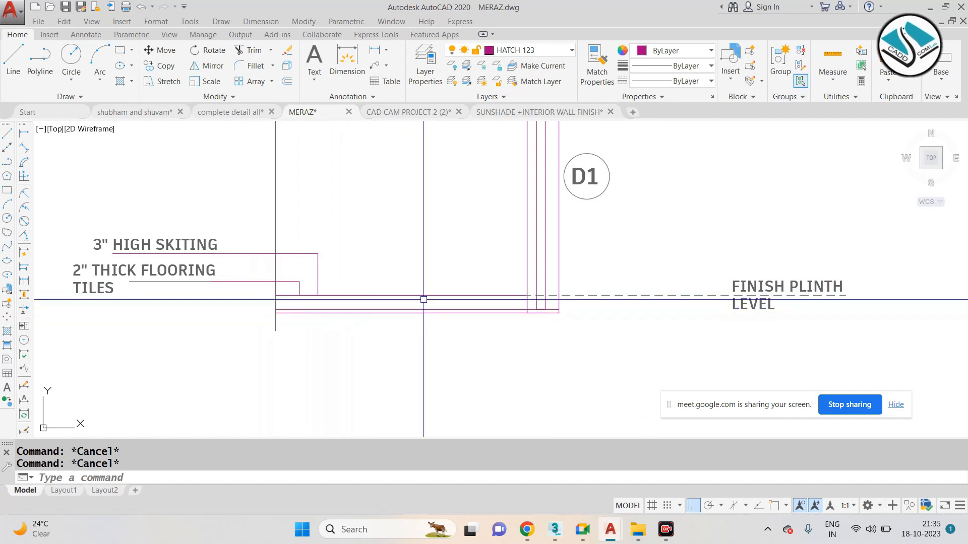
scroll(460, 316, down, 5)
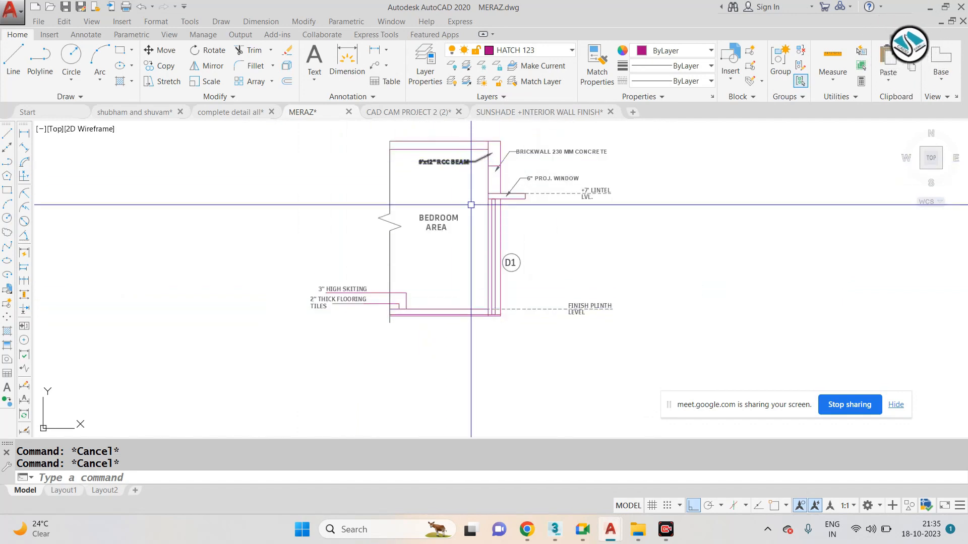
scroll(475, 249, down, 6)
scroll(273, 218, up, 6)
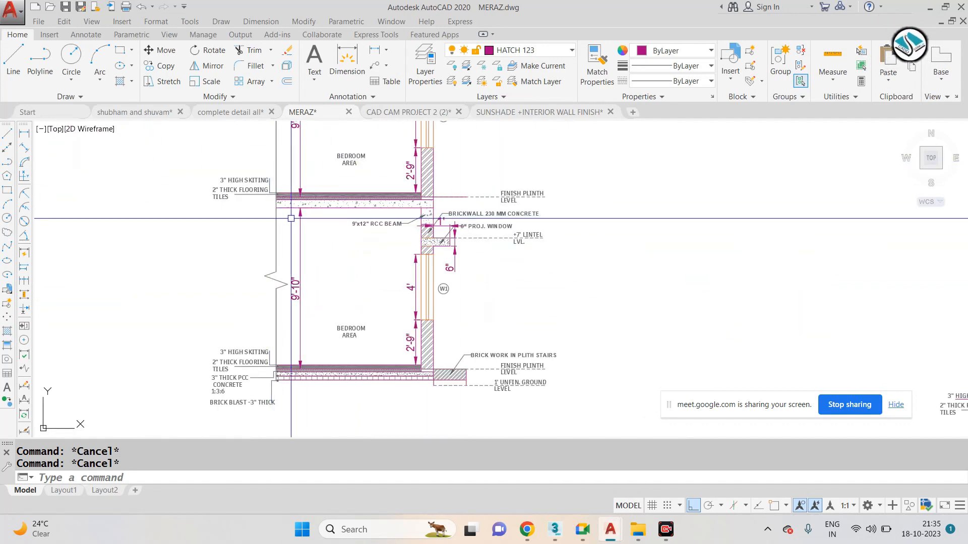
scroll(291, 218, down, 5)
scroll(585, 267, up, 7)
click(278, 25)
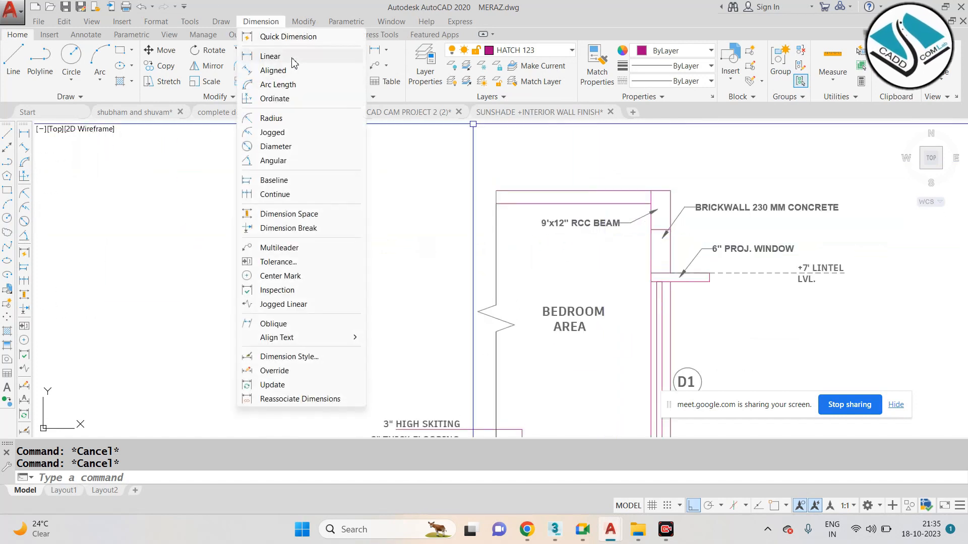
click(270, 60)
scroll(544, 226, up, 2)
click(466, 190)
key(Escape)
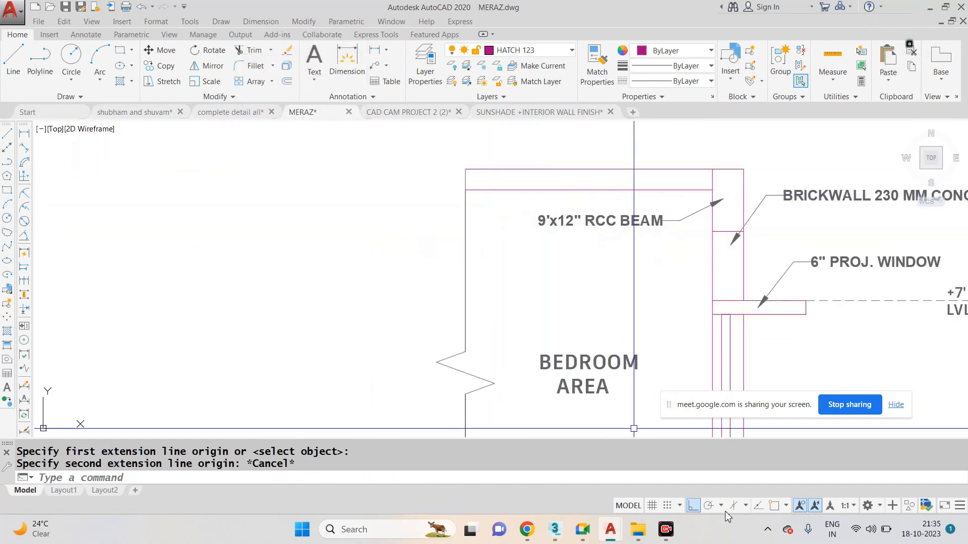
With object snap on, dimension the room height from the slab's underside to the floor line, placing it outside the break line.
key(Return)
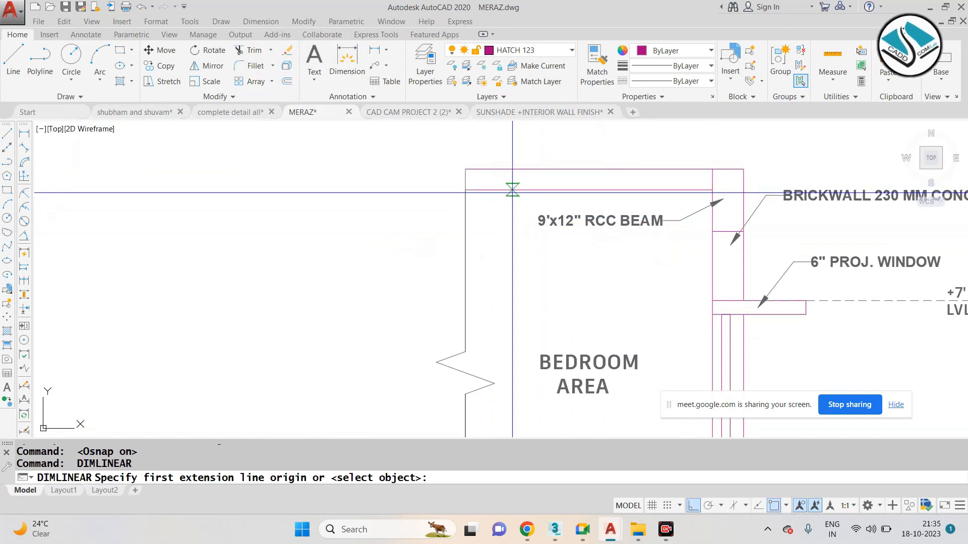
click(512, 193)
scroll(512, 197, down, 2)
middle_drag(507, 309, 502, 266)
click(497, 391)
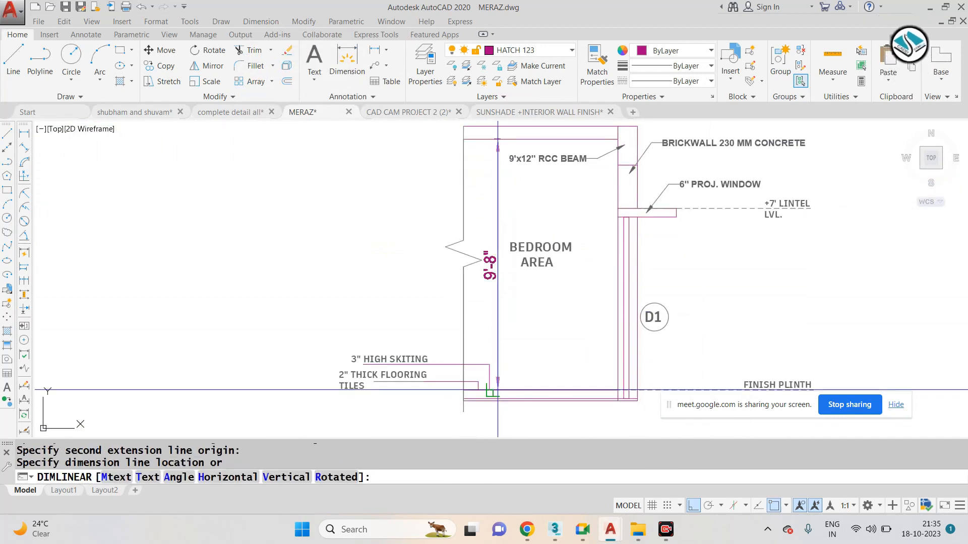
click(439, 268)
scroll(631, 152, up, 4)
key(Escape)
key(Return)
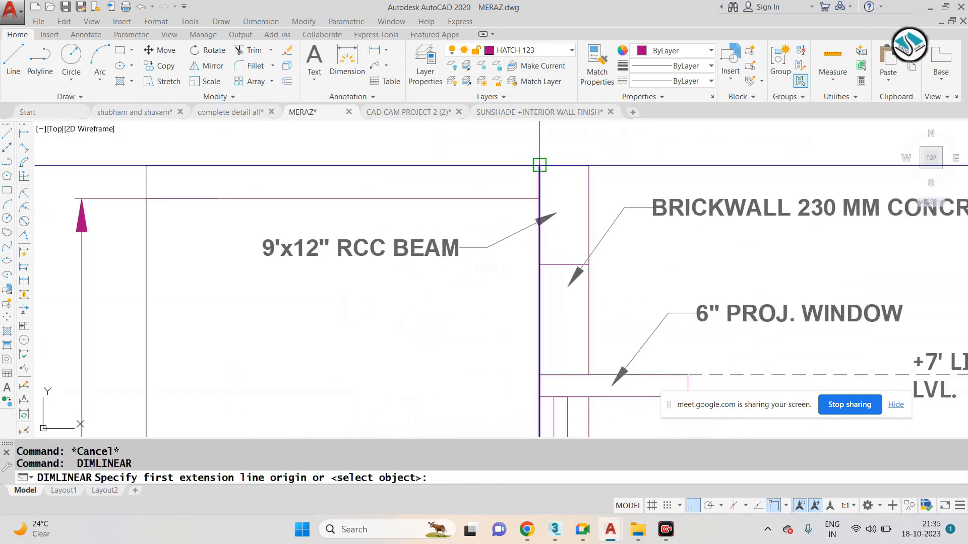
click(540, 263)
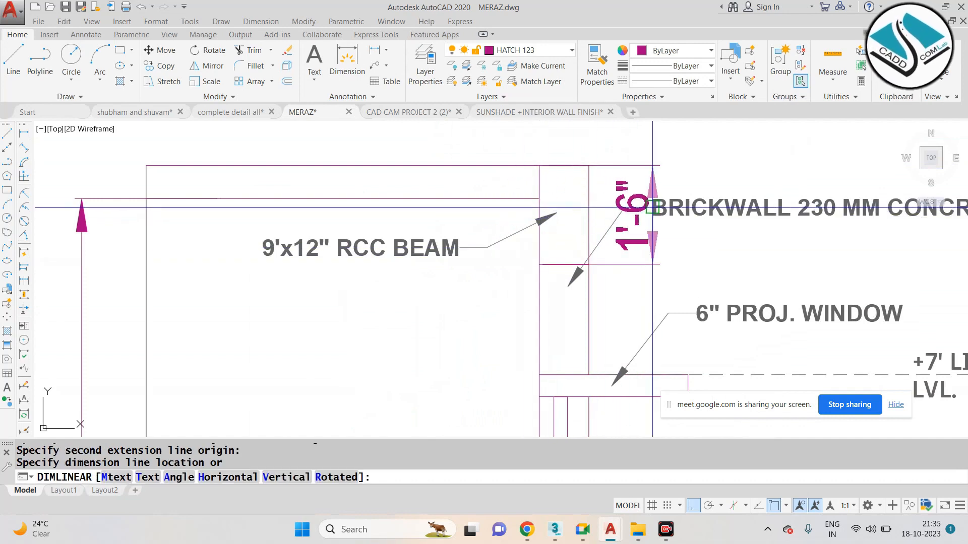
key(Escape)
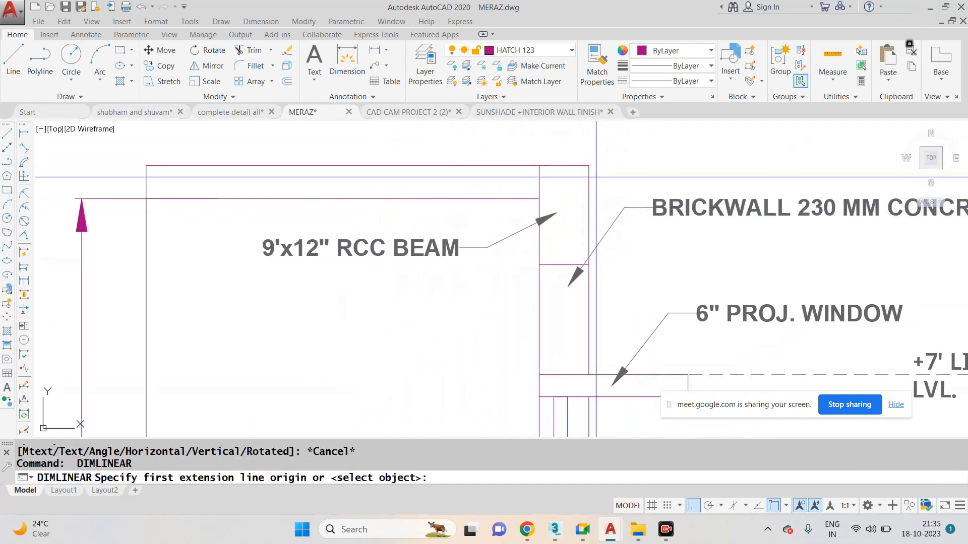
Stretch the BRICKWALL 230 MM CONCRETE leader horizontally so its label sits farther from the wall.
click(625, 206)
click(625, 207)
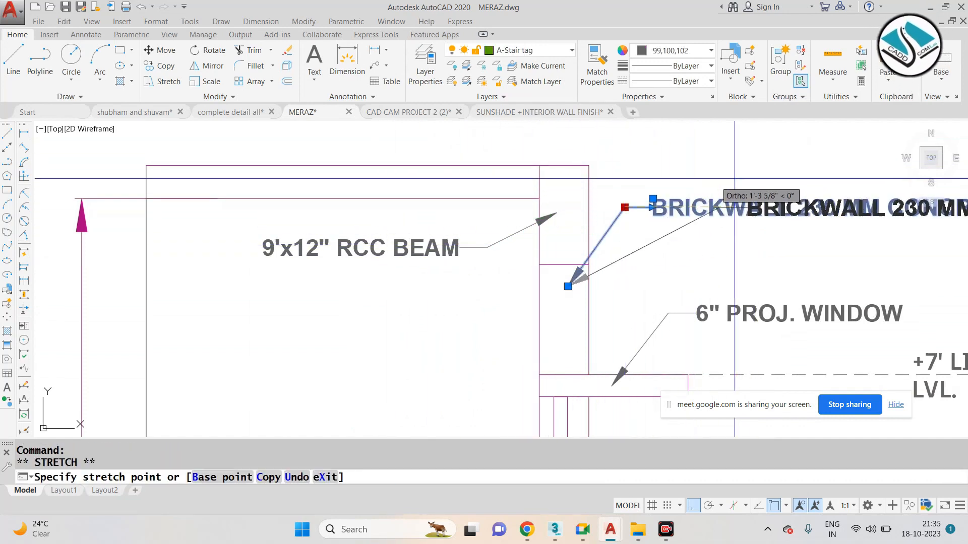
key(Escape)
key(Escape)
Add a vertical linear dimension for the RCC beam's depth just outside the wall's outer face.
click(261, 21)
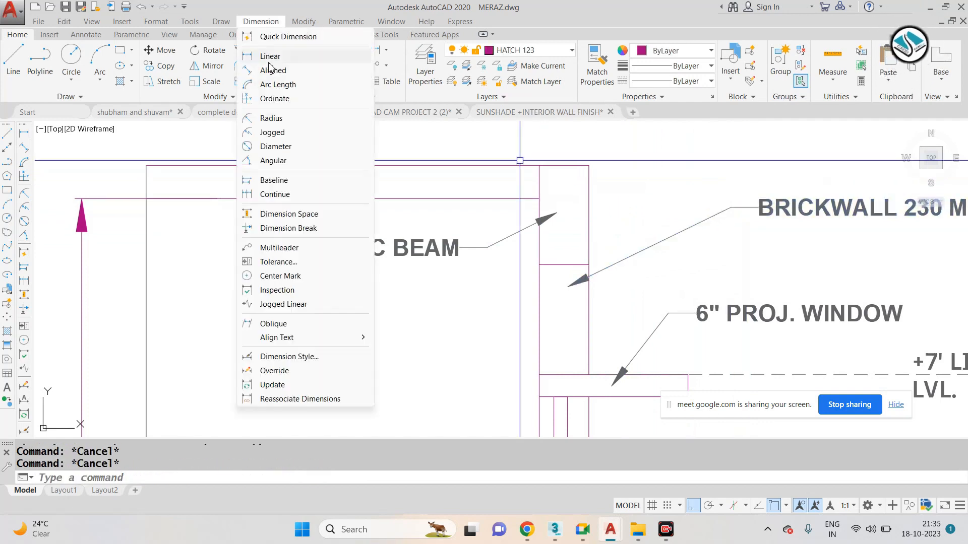
click(269, 57)
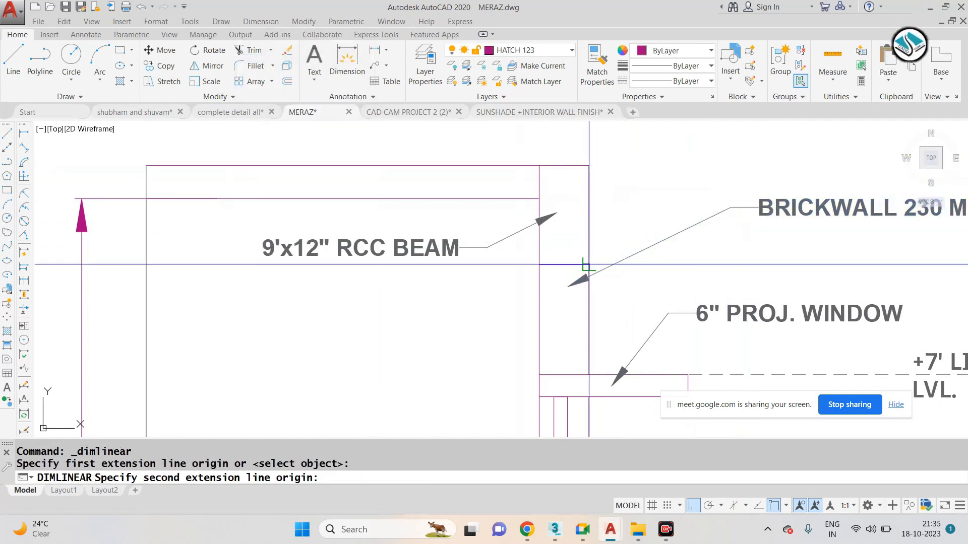
click(588, 264)
click(649, 217)
scroll(456, 161, down, 3)
scroll(555, 180, up, 4)
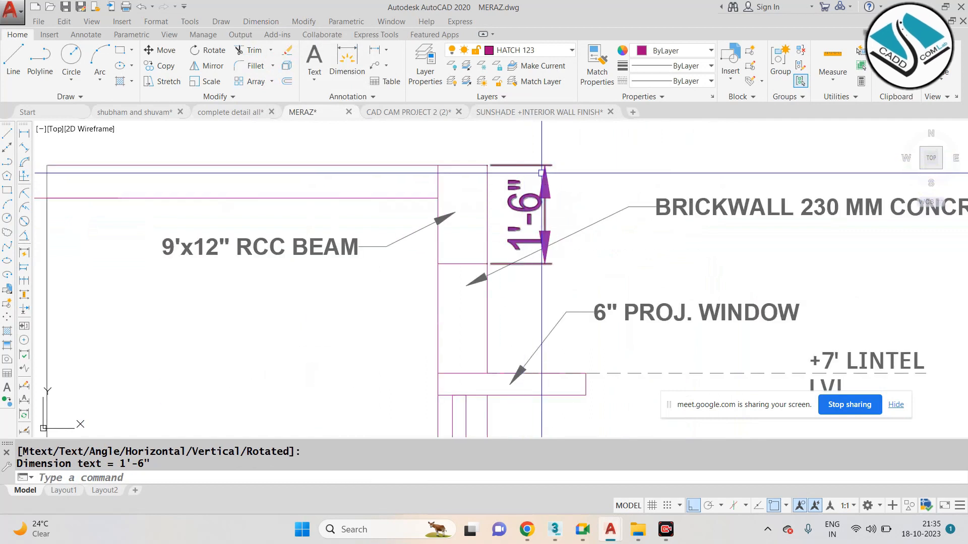
key(Escape)
key(Escape)
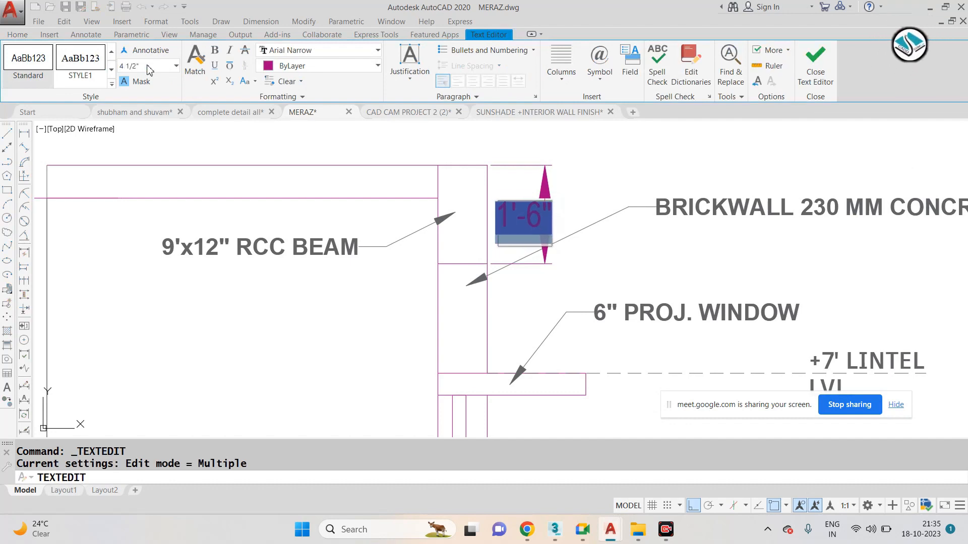
Set the arrow size of the beam depth dimension to 3 1/2" in its properties.
click(628, 185)
key(Escape)
click(556, 192)
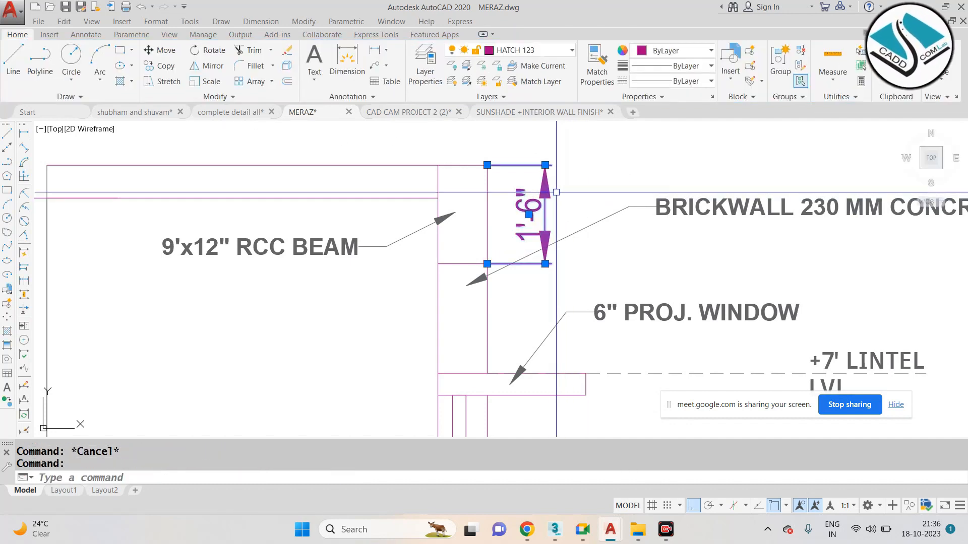
text(CH)
key(Return)
scroll(559, 193, up, 2)
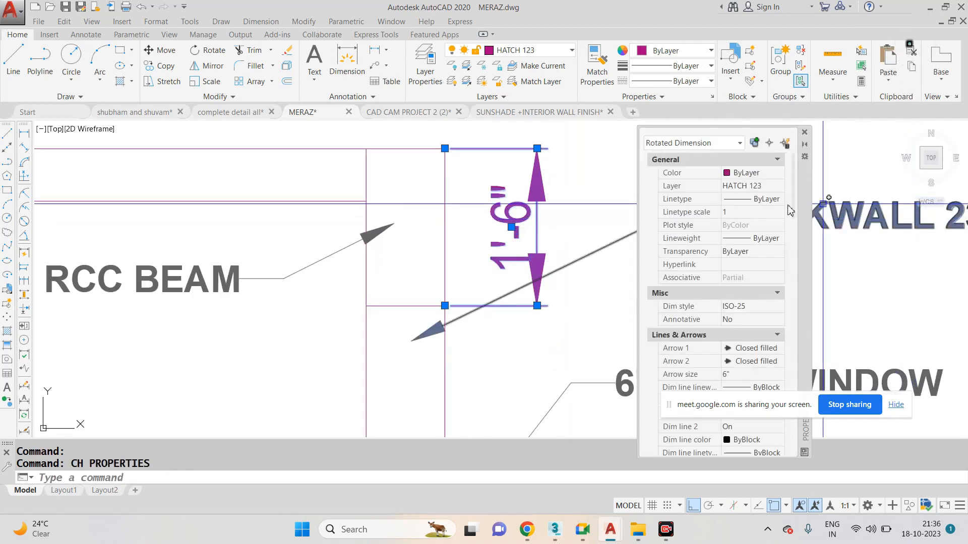
drag(795, 222, 799, 268)
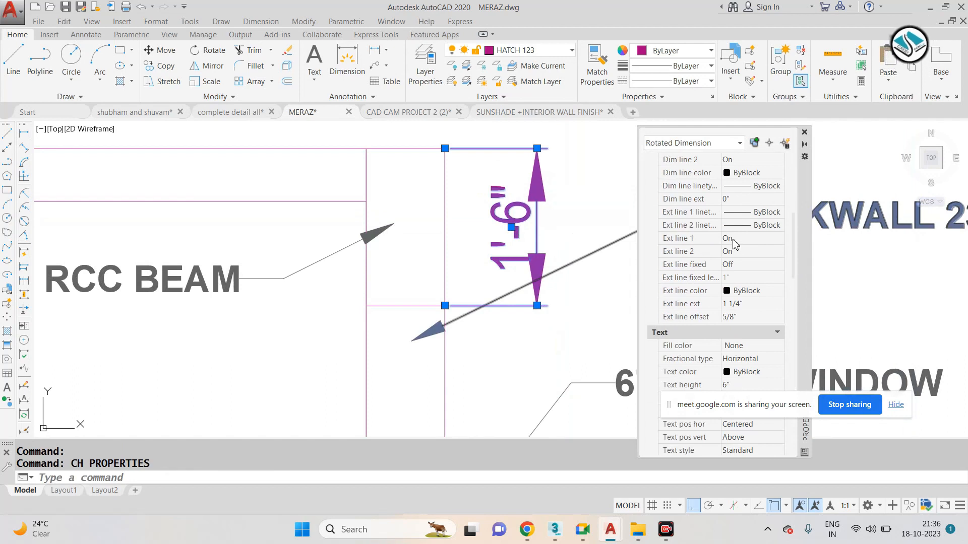
scroll(714, 246, up, 2)
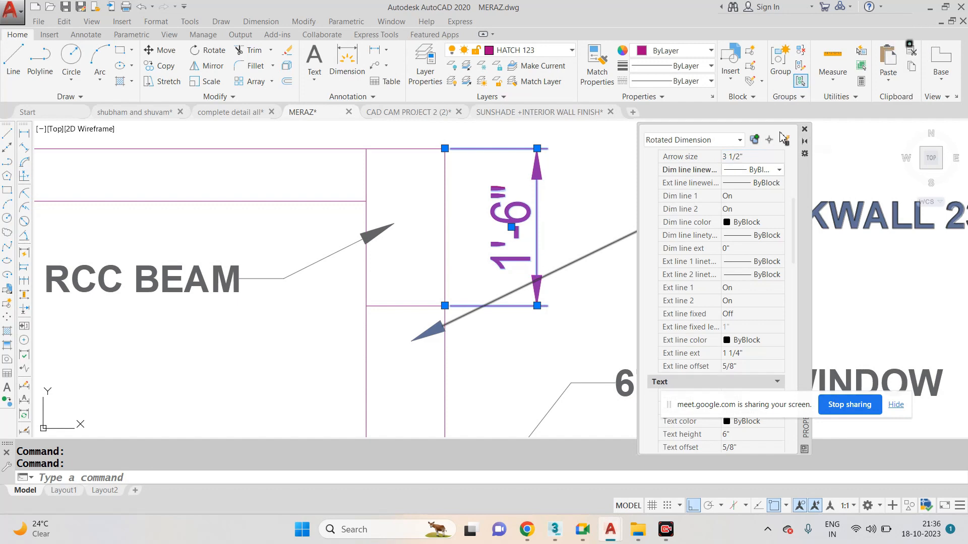
key(Escape)
key(Escape)
click(804, 130)
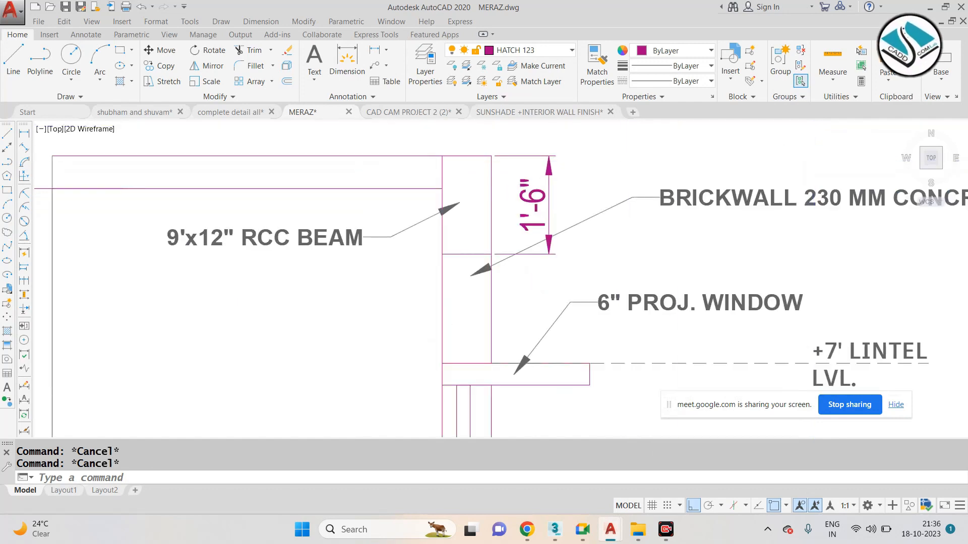
Add a horizontal linear dimension above the window projection across its full width from the wall's inner face.
scroll(797, 151, down, 2)
click(260, 21)
click(272, 56)
scroll(502, 291, up, 4)
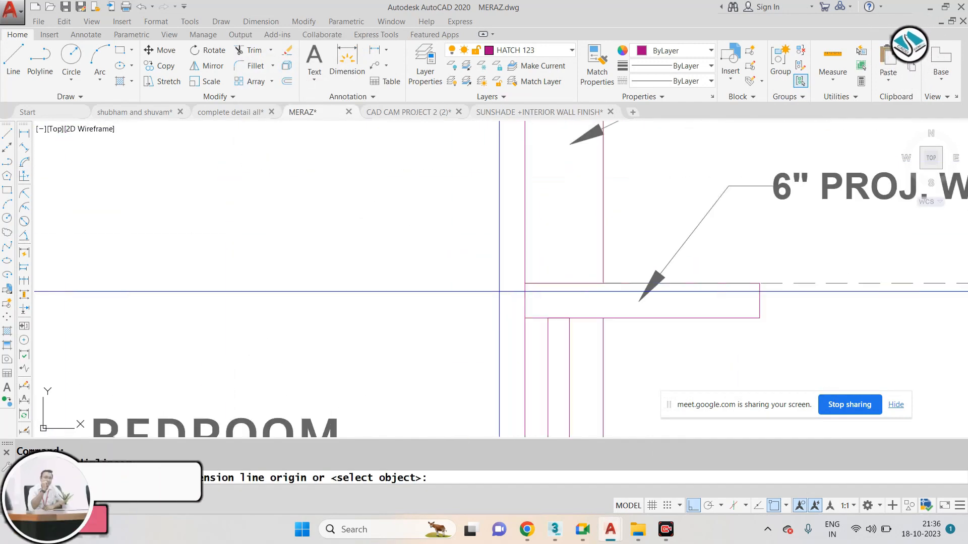
click(759, 283)
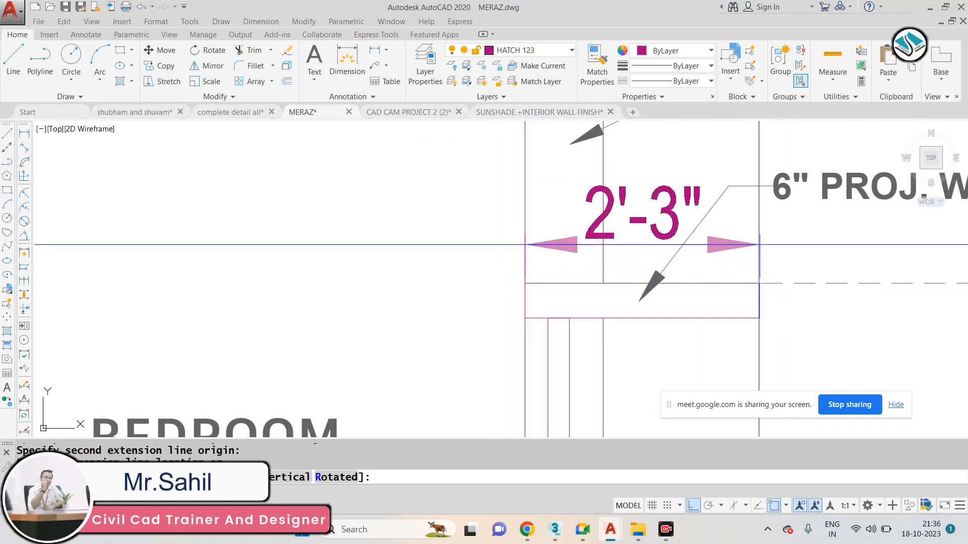
click(756, 248)
key(Escape)
Add a vertical linear dimension for the window projection's thickness beyond its outer end.
key(space)
scroll(570, 197, down, 2)
scroll(674, 255, up, 2)
click(696, 246)
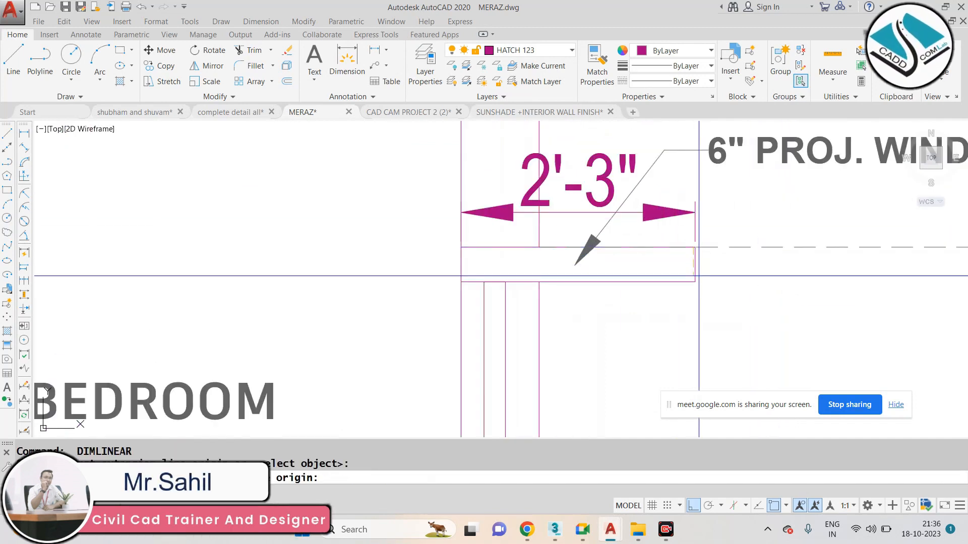
click(696, 281)
click(749, 280)
scroll(623, 210, down, 2)
key(Escape)
Dimension the D1 door height from the projection's underside to the floor line, aligned with the projection thickness dimension.
key(space)
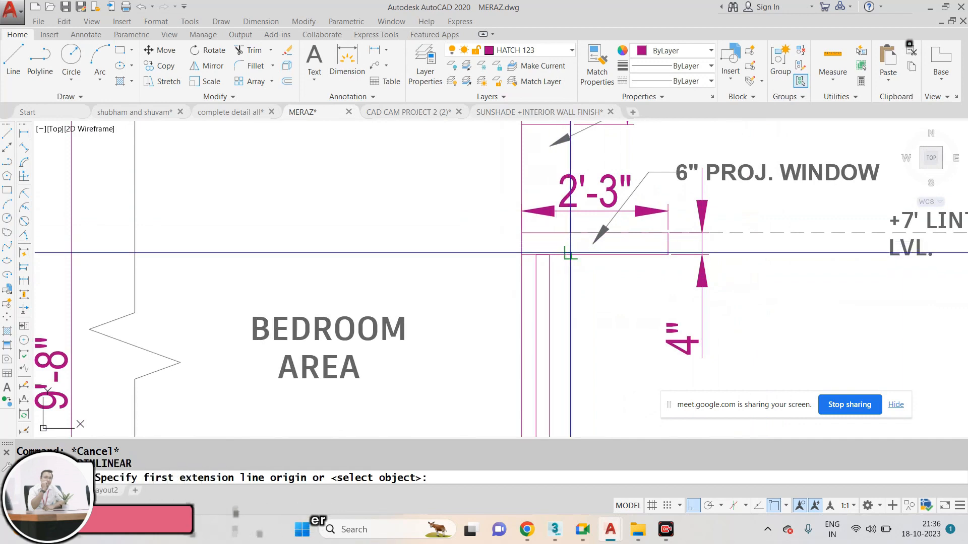
click(570, 254)
scroll(573, 302, down, 2)
scroll(562, 383, up, 2)
click(558, 403)
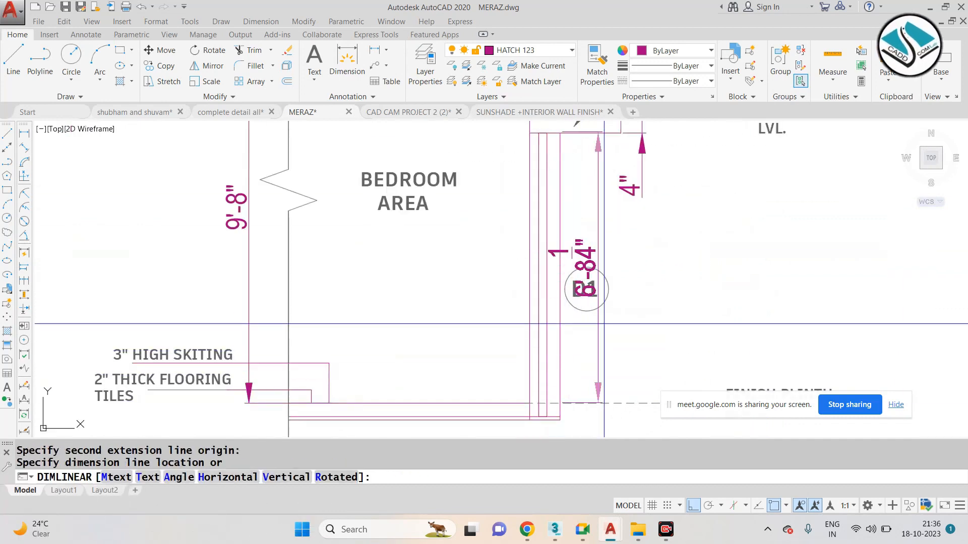
click(642, 132)
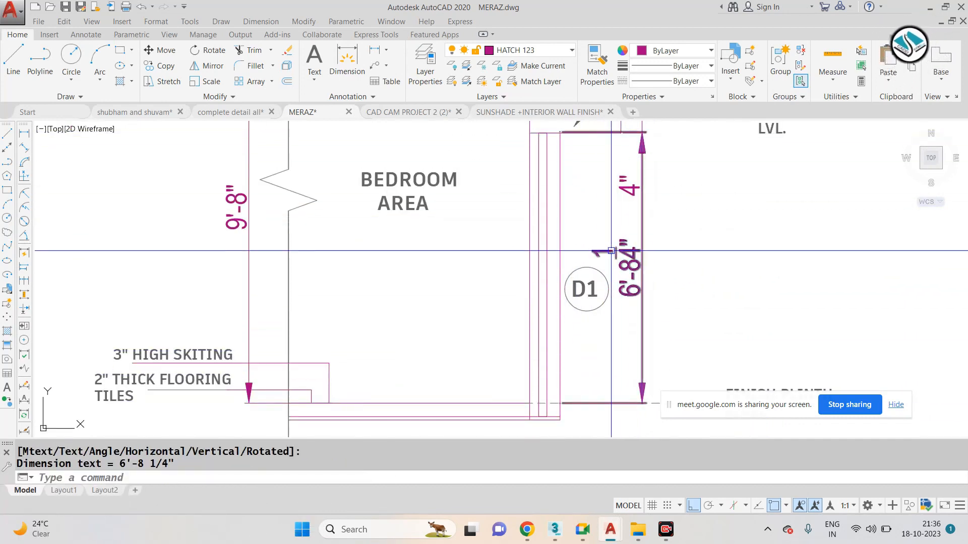
Match the properties of the beam depth dimension onto the projection width, projection thickness and door height dimensions.
scroll(605, 252, down, 3)
scroll(576, 146, up, 4)
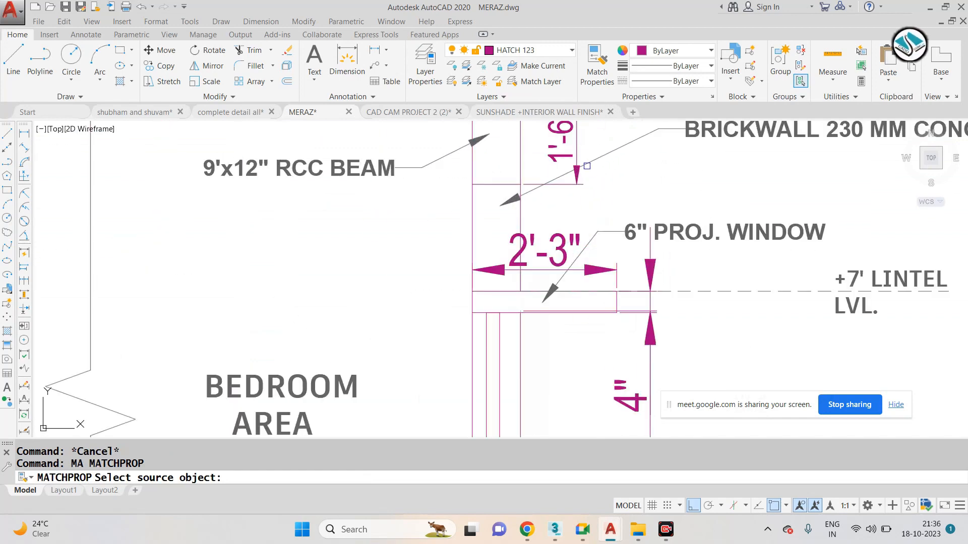
click(576, 144)
click(598, 263)
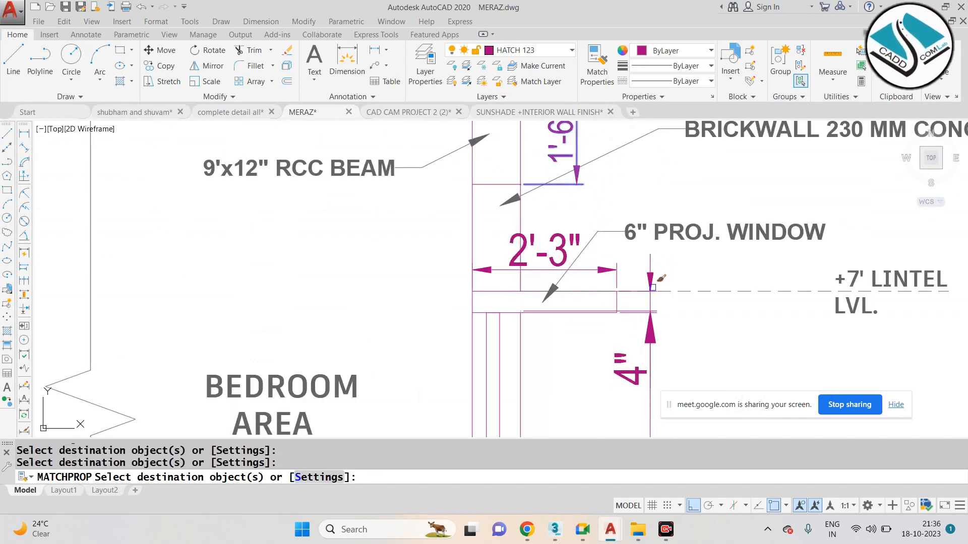
scroll(653, 287, down, 3)
key(Escape)
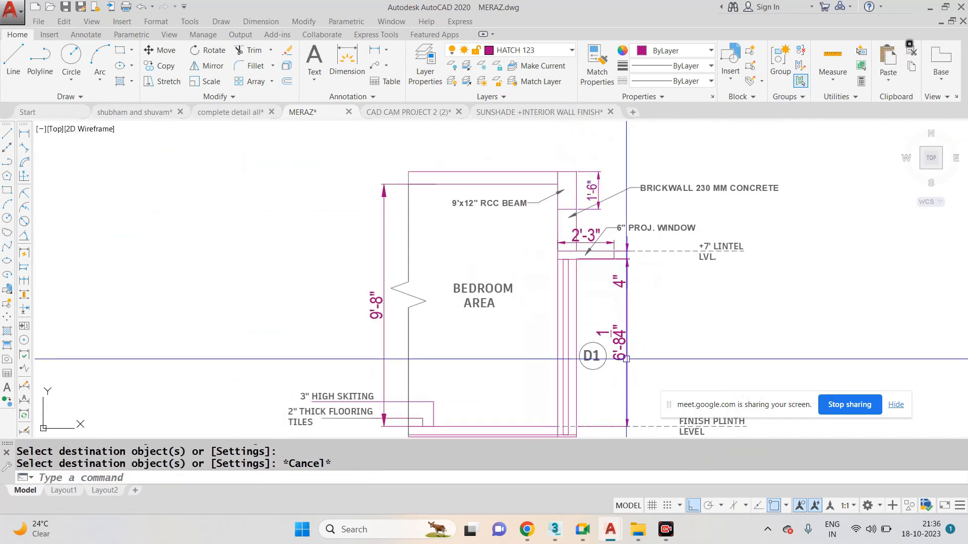
scroll(626, 356, up, 2)
double_click(626, 355)
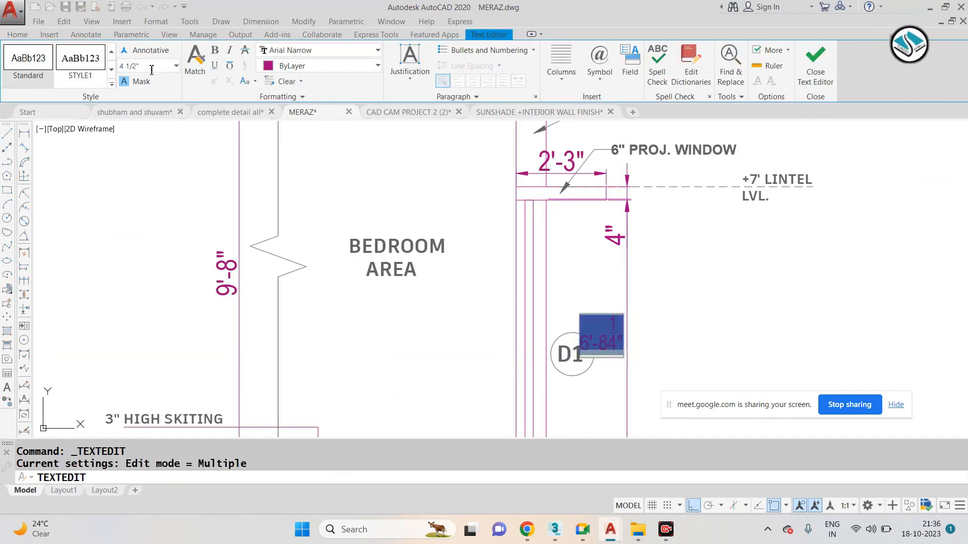
click(389, 270)
scroll(411, 253, down, 6)
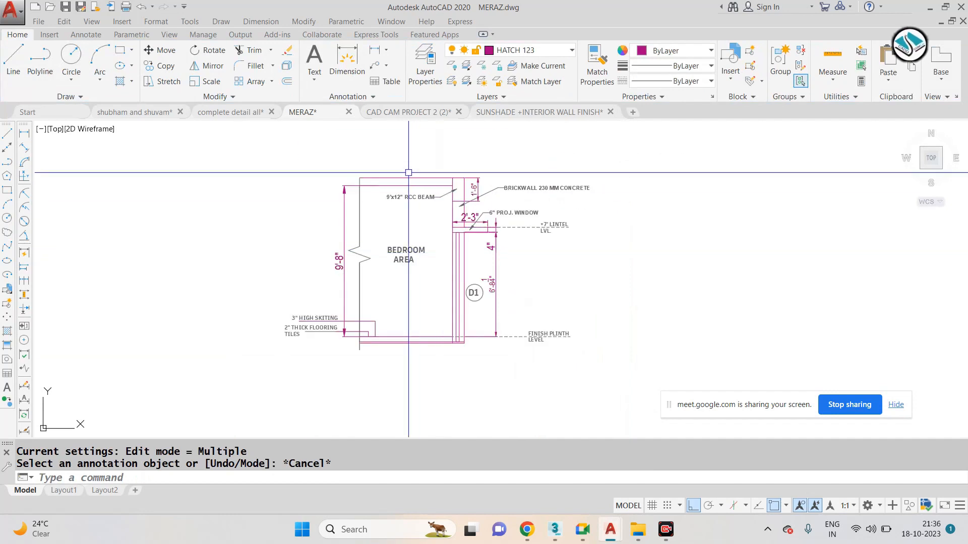
Add a horizontal linear dimension from the break line to the wall's inner face, placed above the BEDROOM AREA label.
scroll(412, 253, up, 2)
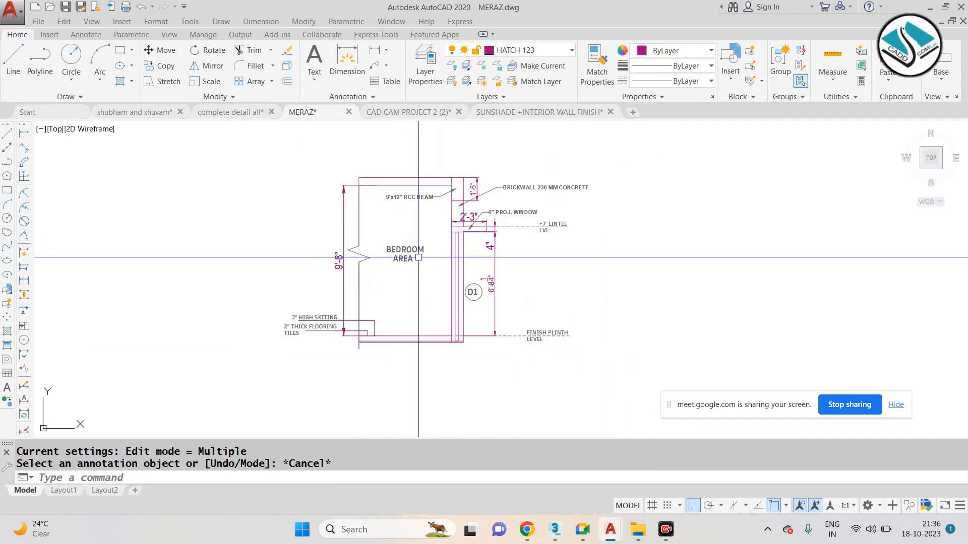
click(260, 21)
click(266, 59)
scroll(376, 212, up, 4)
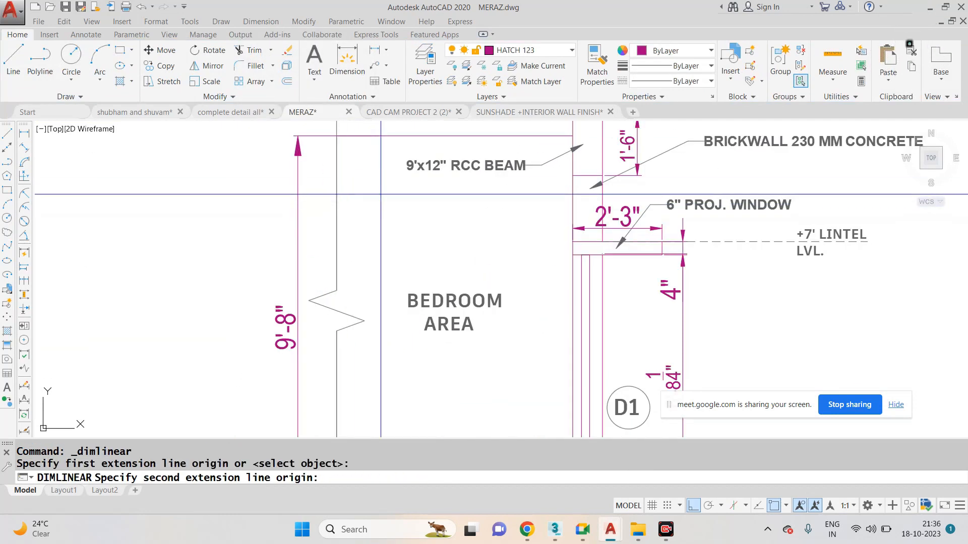
click(572, 194)
click(510, 241)
key(Escape)
key(Escape)
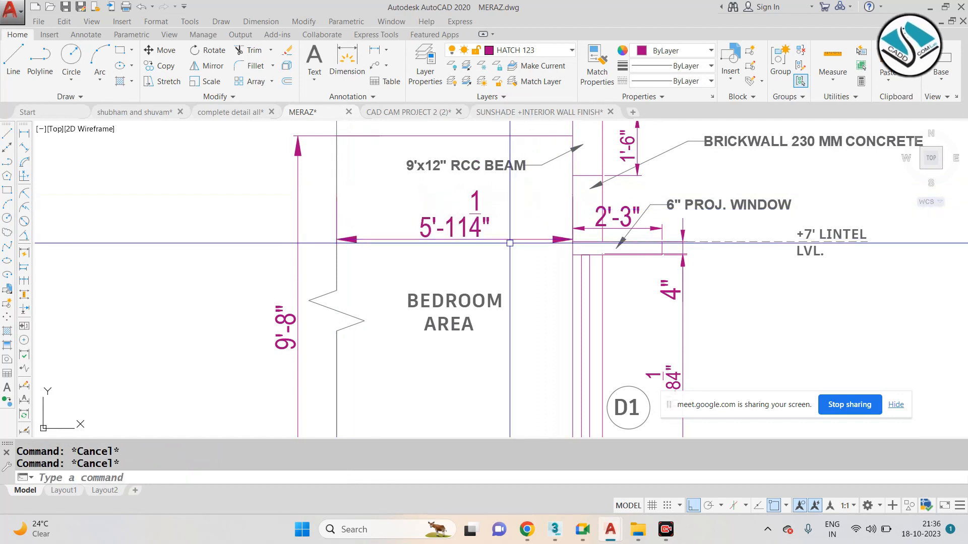
Match the properties of the door height dimension onto the horizontal bedroom dimension.
click(673, 375)
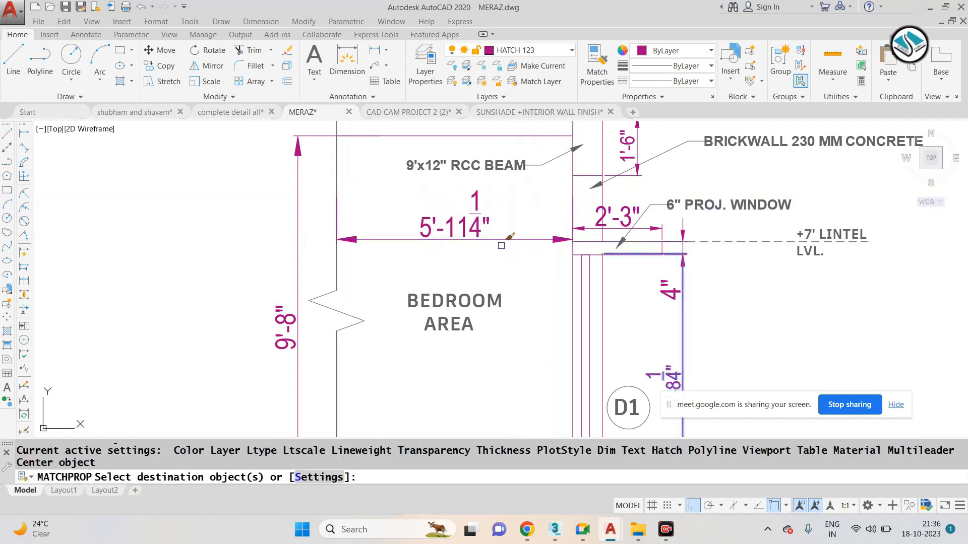
click(467, 226)
key(Escape)
key(Escape)
scroll(452, 256, down, 4)
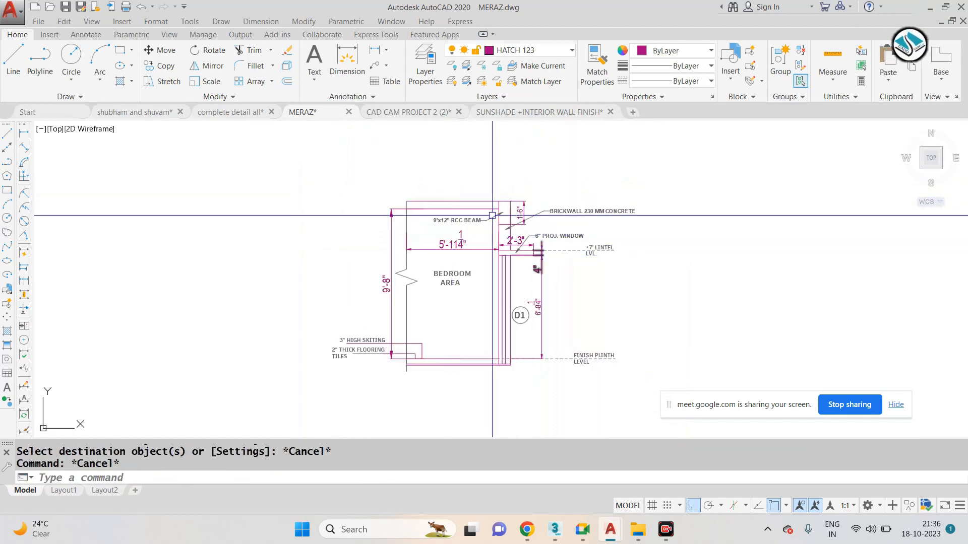
scroll(438, 204, down, 2)
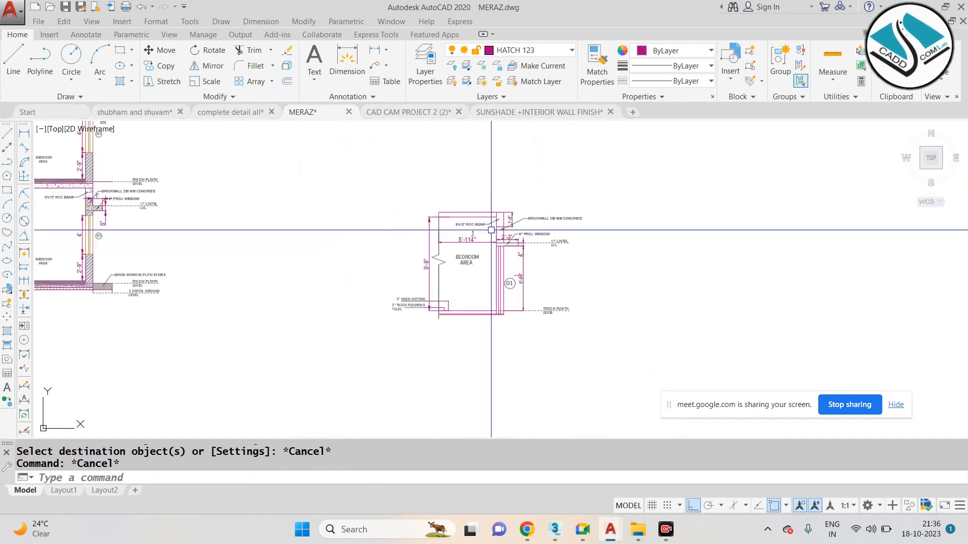
Examine the hatch patterns on the slabs, beams and walls of the existing multi-storey bedroom wall section as reference for the new section.
scroll(470, 226, up, 6)
text(H)
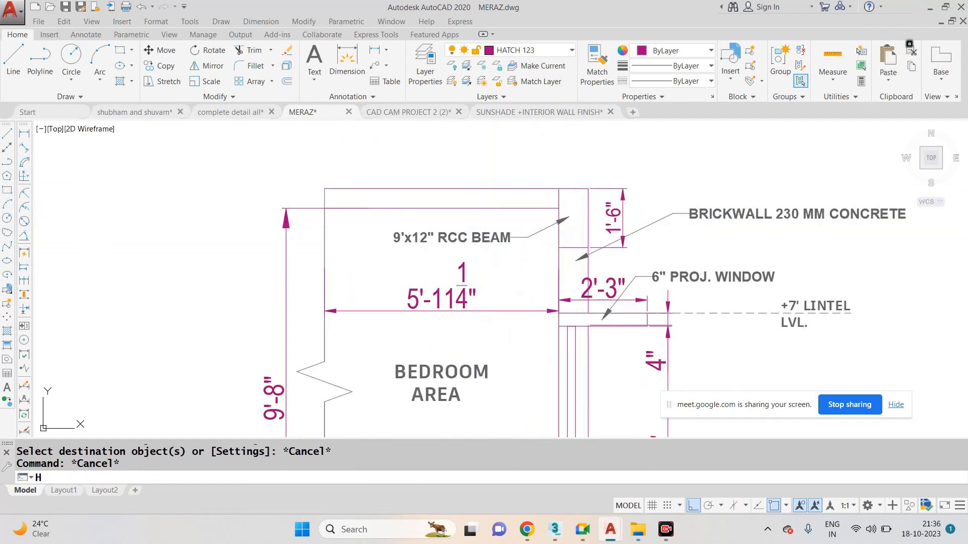
key(Return)
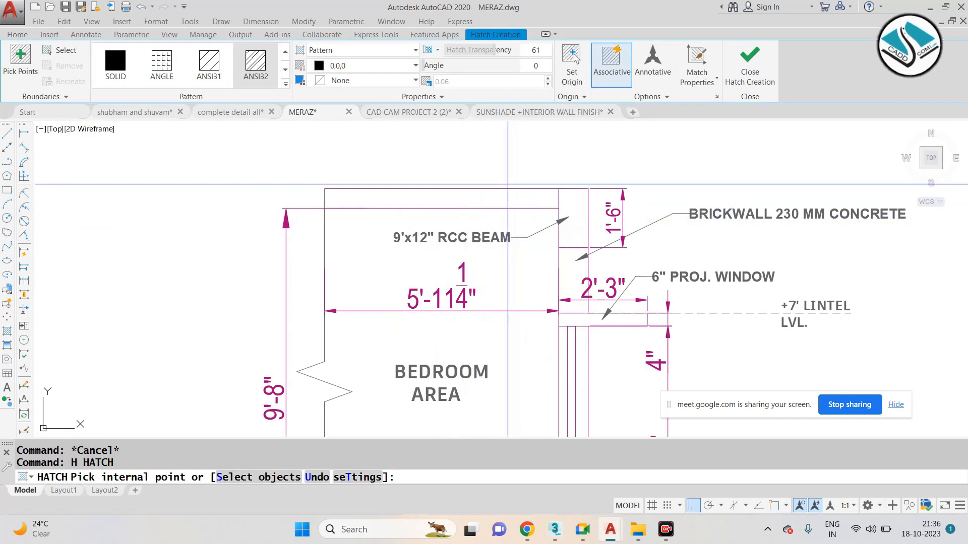
scroll(572, 211, down, 7)
scroll(297, 136, up, 6)
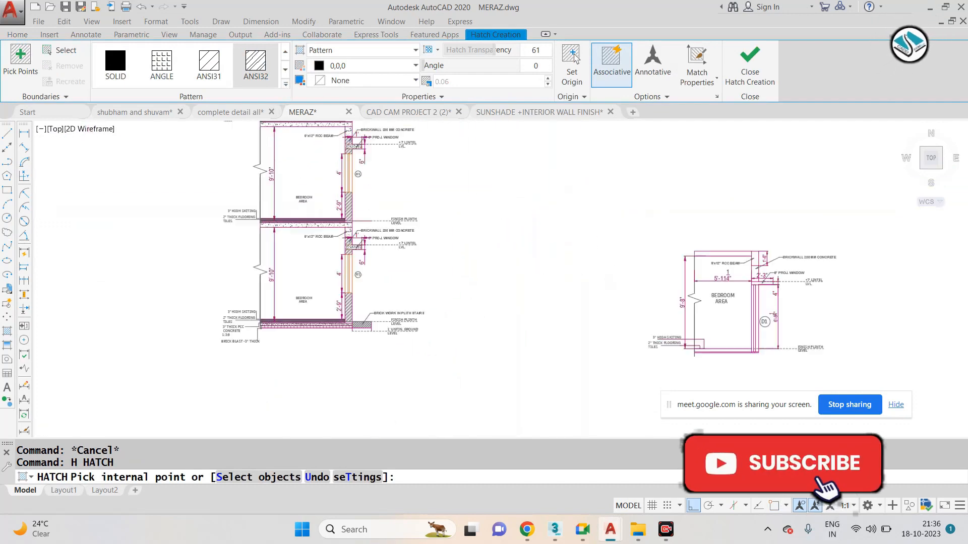
mouse_move(381, 220)
middle_down()
mouse_move(380, 210)
mouse_move(381, 304)
middle_up()
scroll(388, 350, down, 2)
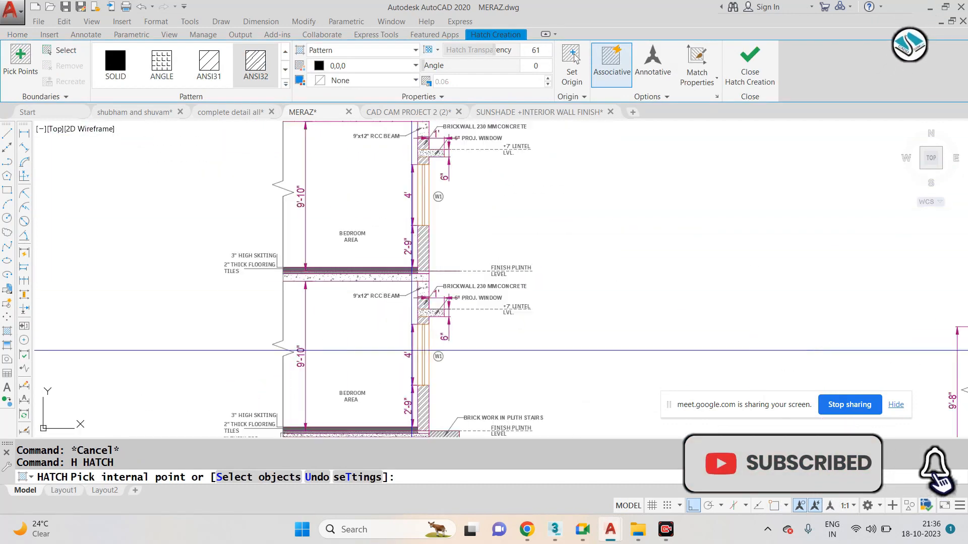
scroll(417, 316, up, 6)
scroll(416, 228, down, 1)
scroll(666, 212, down, 4)
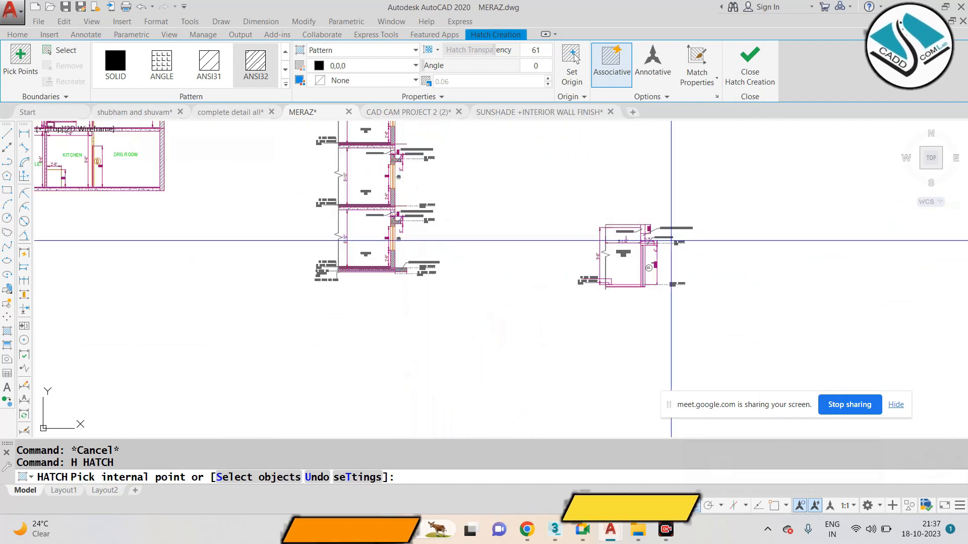
scroll(621, 213, up, 5)
key(Escape)
key(Escape)
Extend the top slab's underside line to the wall's outer face and trim the inner wall line inside the slab.
text(ex)
key(Return)
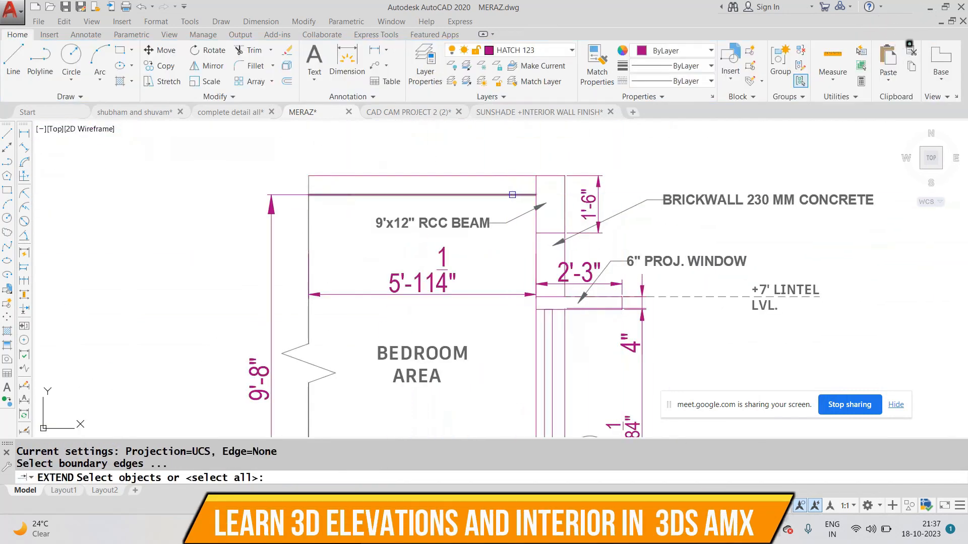
key(Return)
key(Escape)
text(tr)
key(Return)
key(Return)
scroll(535, 185, up, 2)
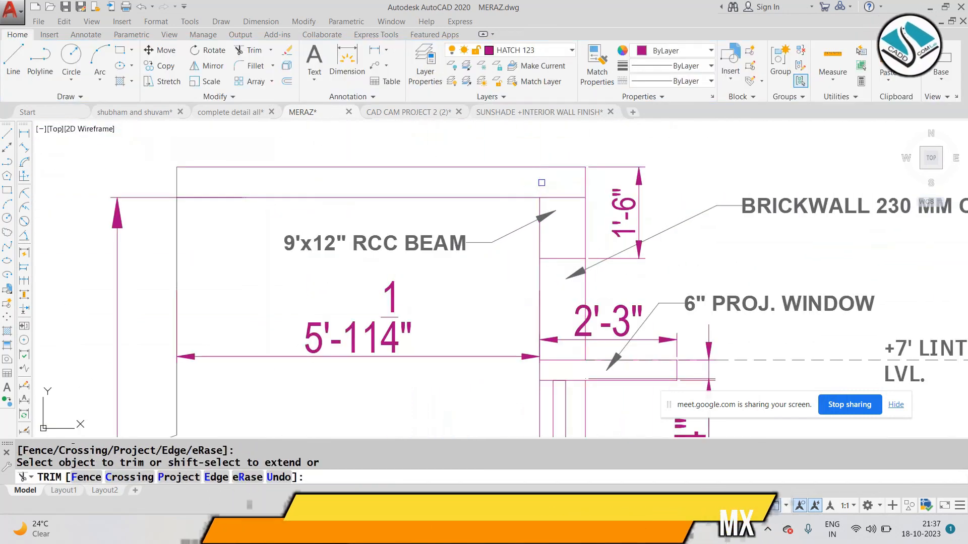
key(Escape)
Start a hatch for the top slab and bring up the available hatch patterns.
text(h)
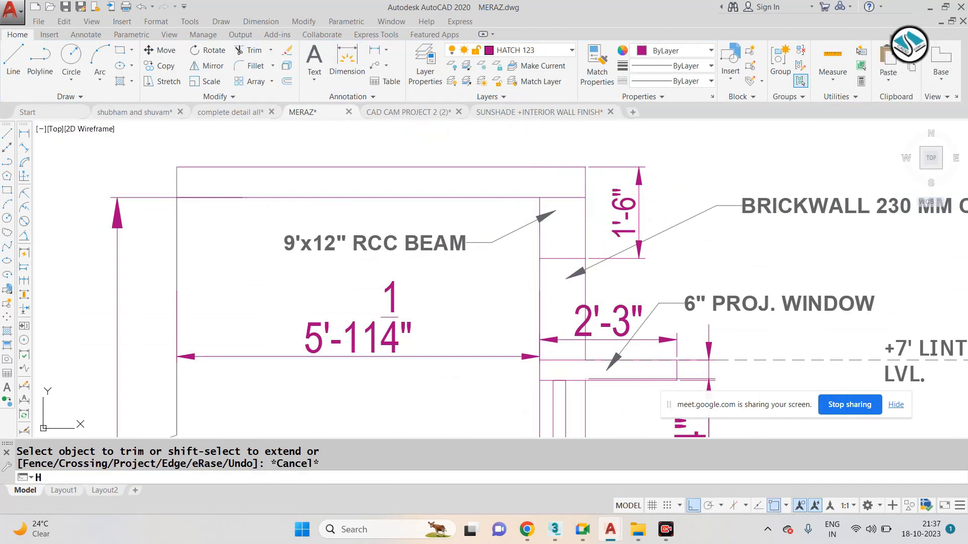
key(Return)
click(286, 85)
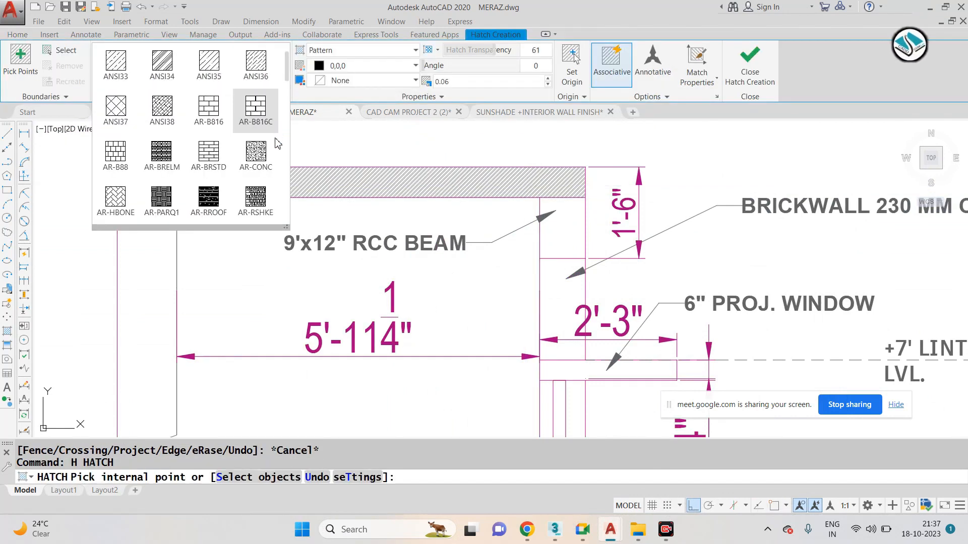
Hatch the roof slab at the top of the bedroom section with the AR-CONC pattern at a scale of 0.02.
click(256, 151)
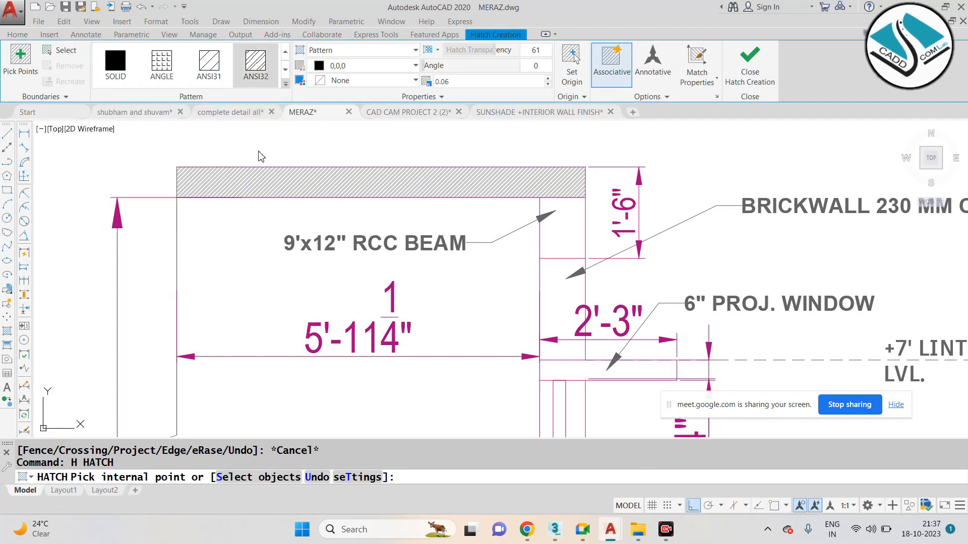
click(353, 179)
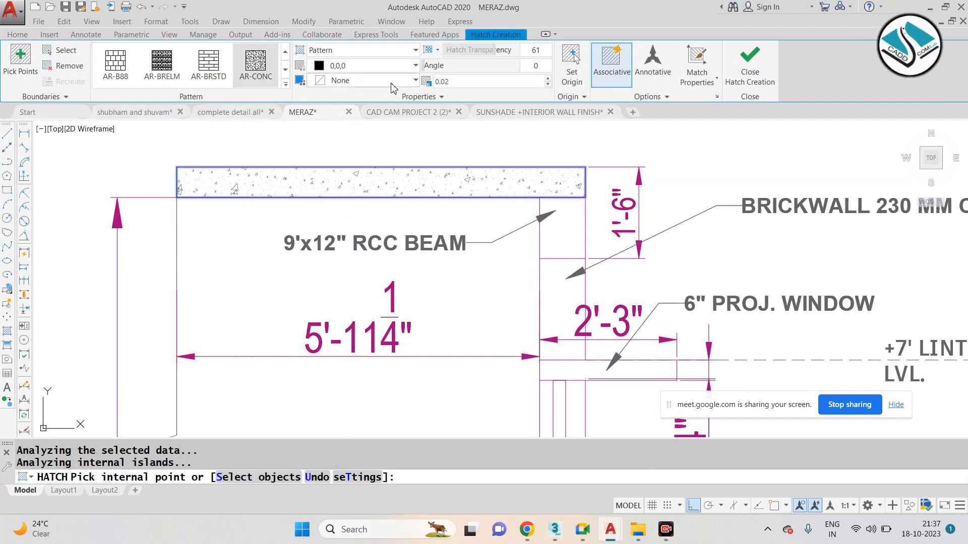
key(Escape)
key(Escape)
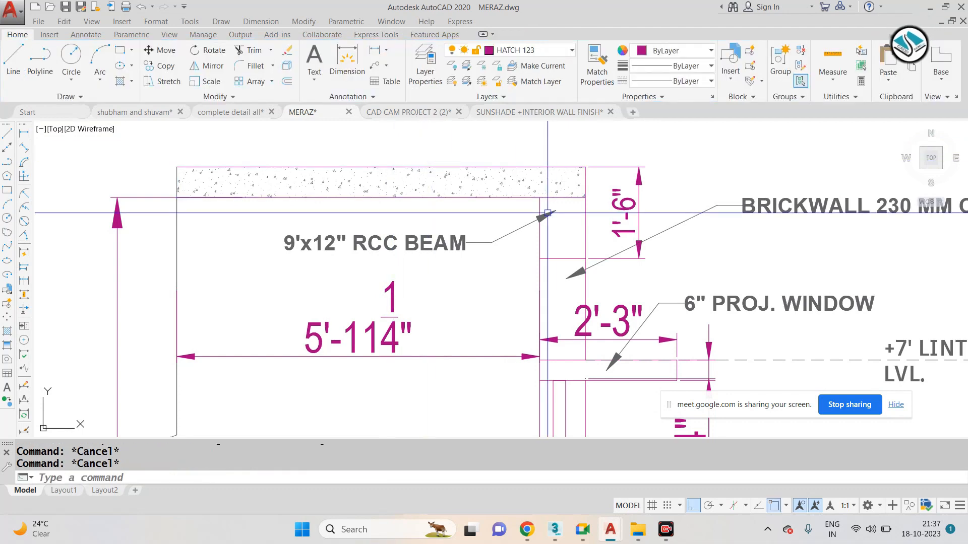
Hatch the RCC beam below the slab's outer end with the same AR-CONC pattern.
key(Return)
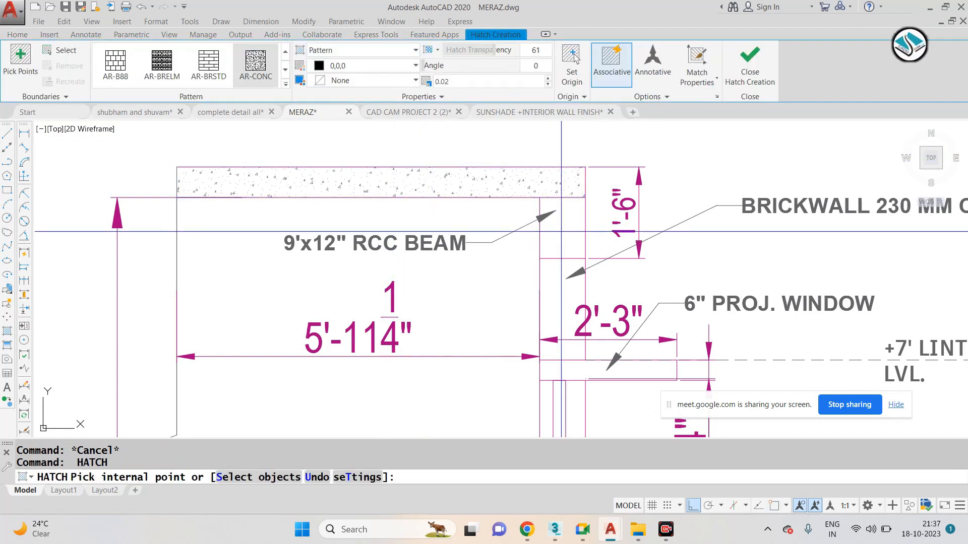
click(562, 229)
scroll(479, 188, down, 2)
key(Escape)
key(Escape)
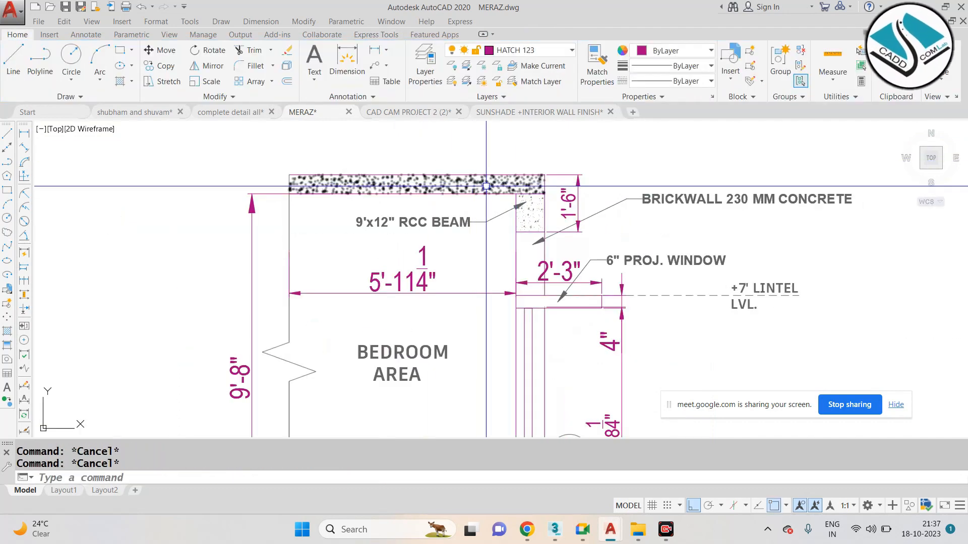
text(H)
key(Return)
scroll(525, 220, down, 2)
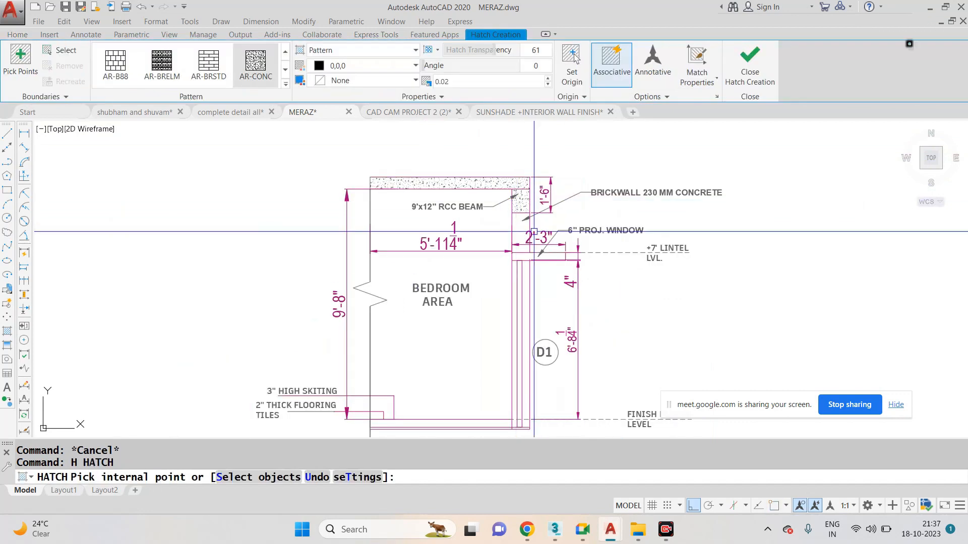
scroll(525, 220, up, 2)
key(Escape)
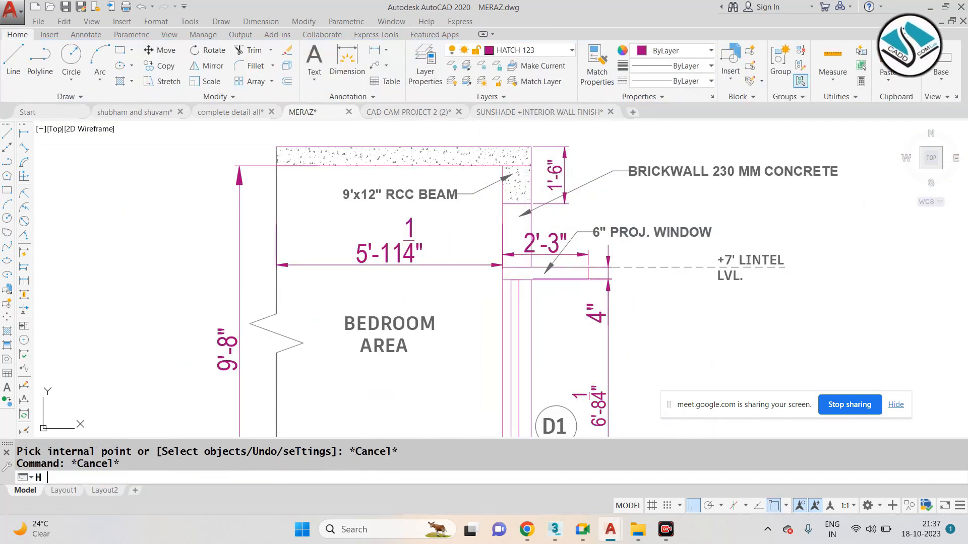
Hatch the brick wall area under the RCC beam with the ANSI32 pattern at a scale of 0.5.
key(Return)
click(518, 223)
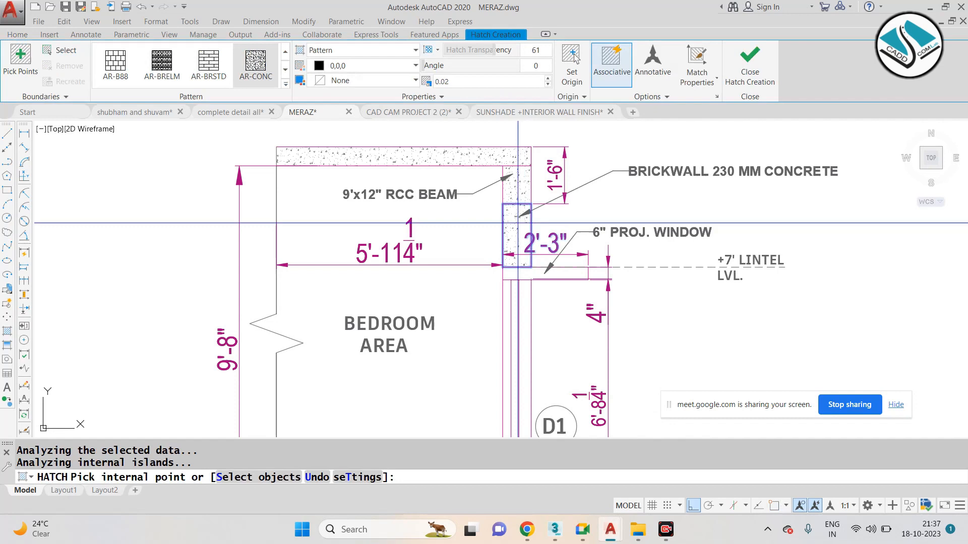
click(285, 84)
click(262, 65)
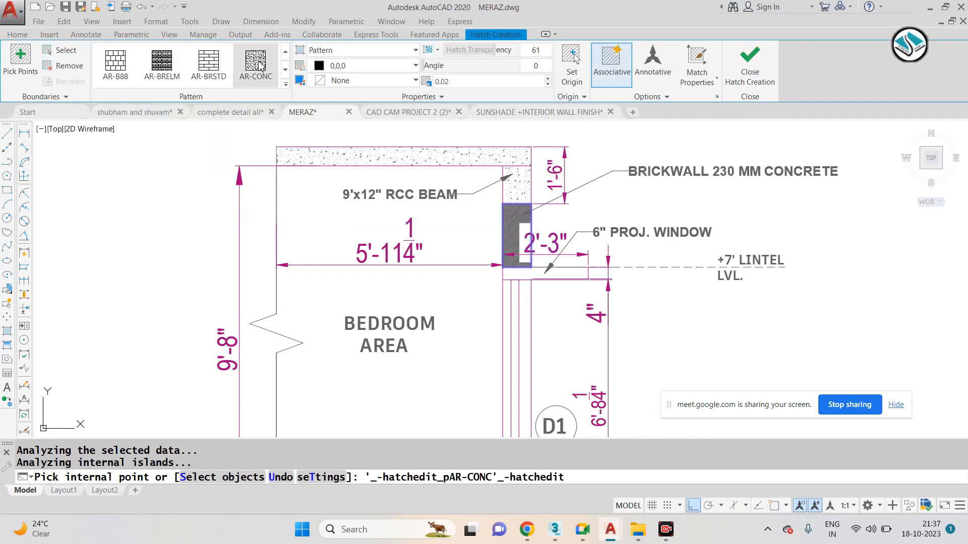
drag(462, 83, 375, 84)
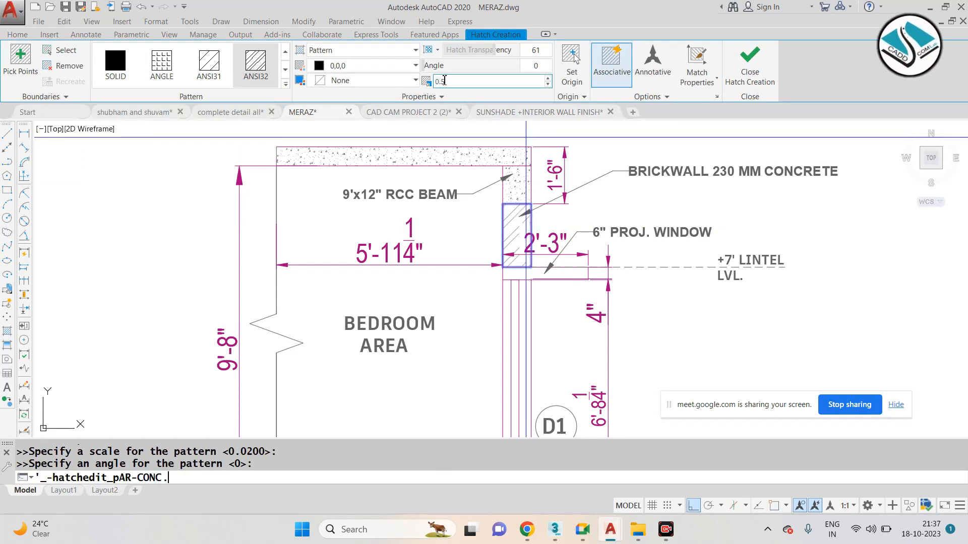
scroll(535, 233, down, 2)
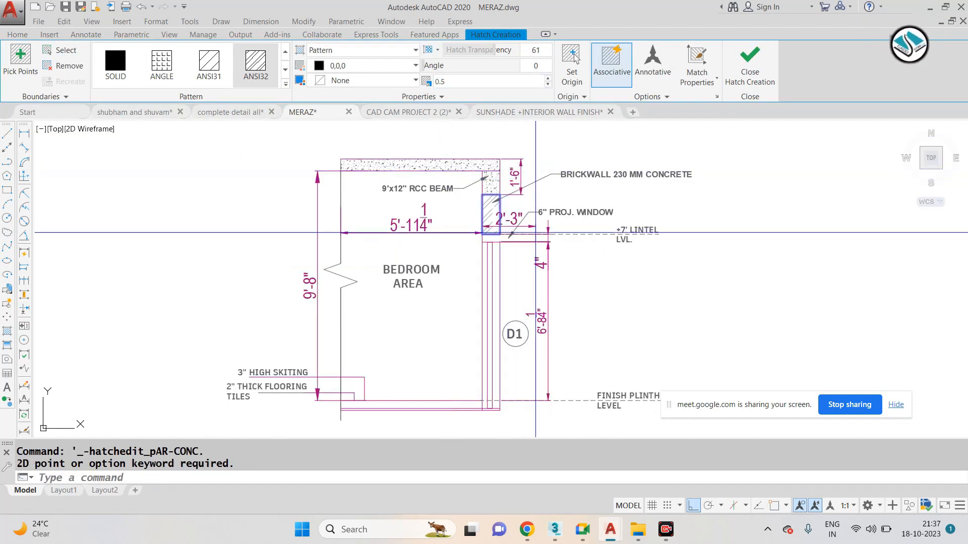
key(Escape)
scroll(532, 217, down, 2)
key(Escape)
Apply an AR-CONC hatch at a scale of 0.5 to the window projection below the brick wall.
scroll(527, 219, up, 4)
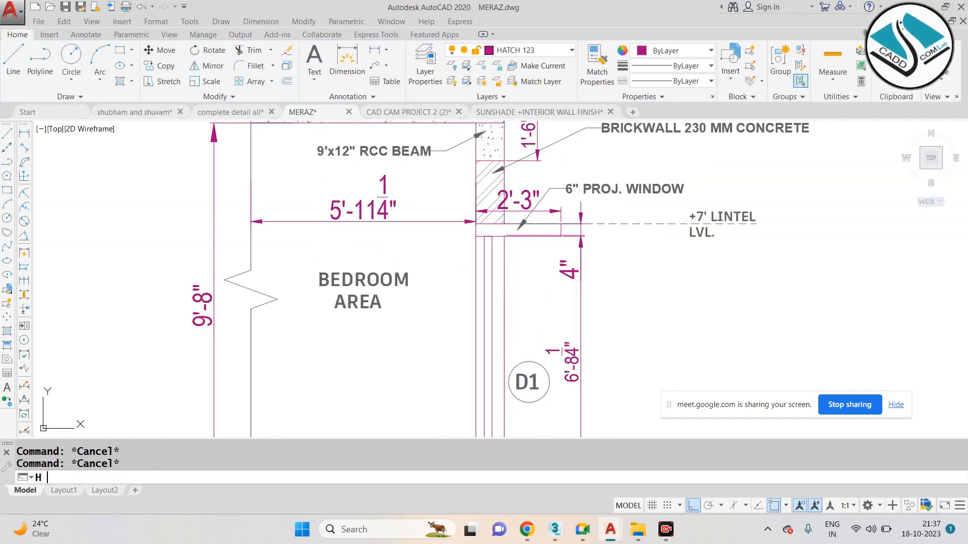
key(Return)
click(286, 85)
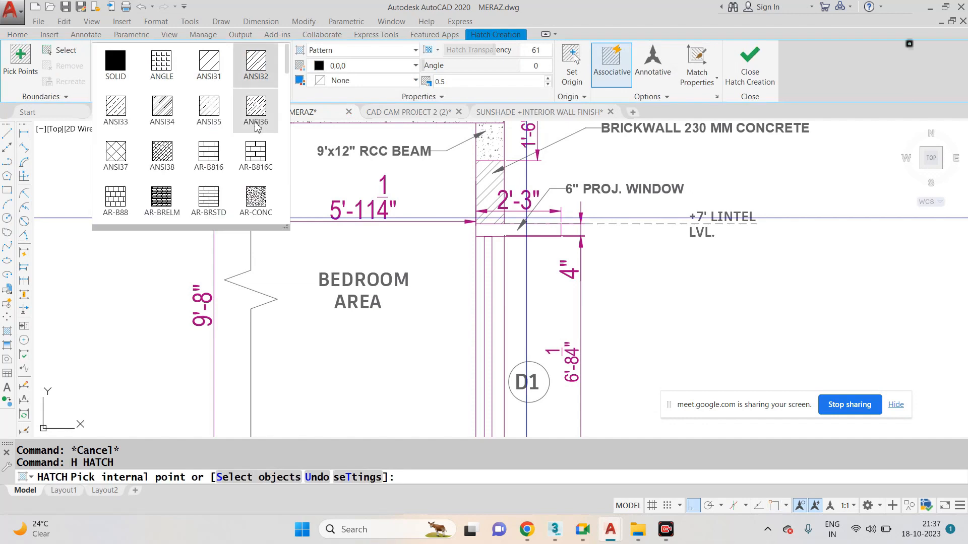
click(256, 198)
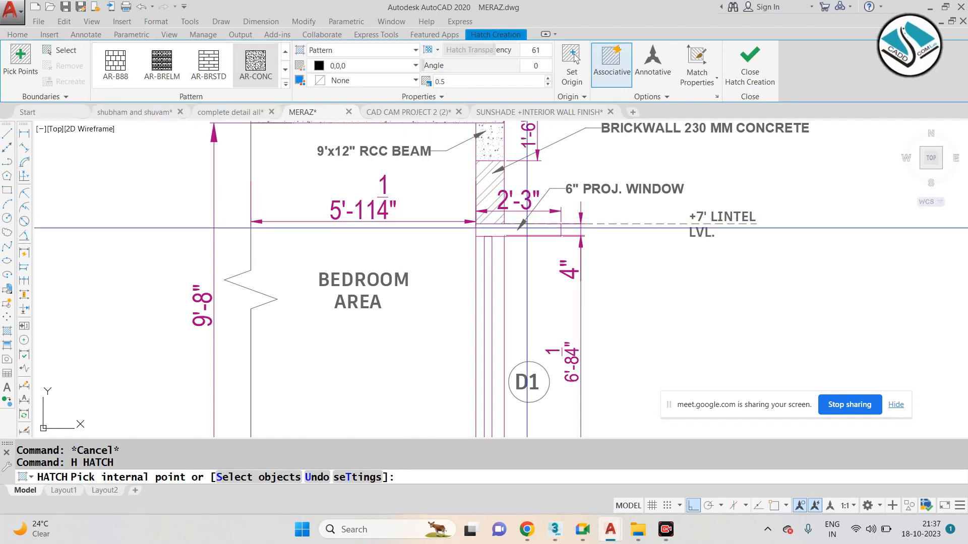
click(534, 230)
key(Return)
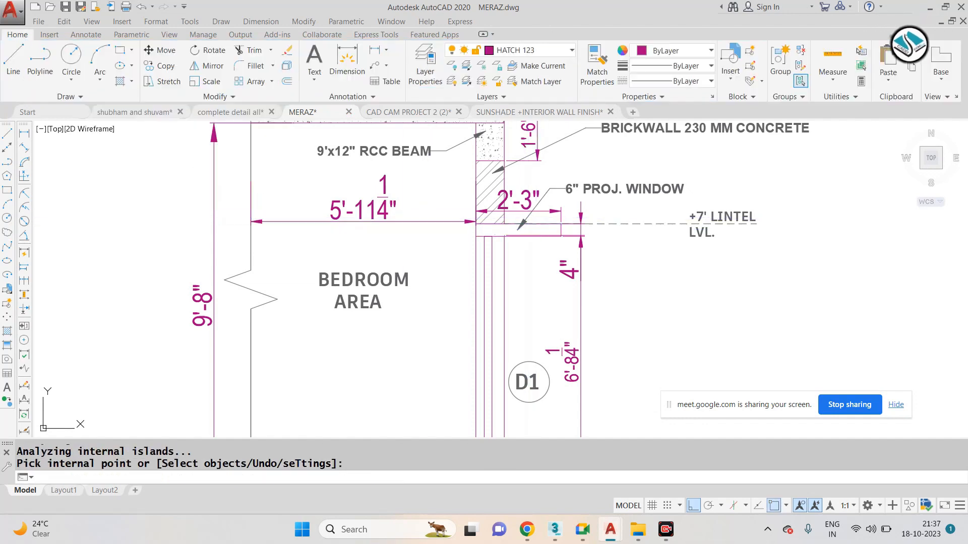
text(MA)
key(Return)
scroll(497, 154, up, 4)
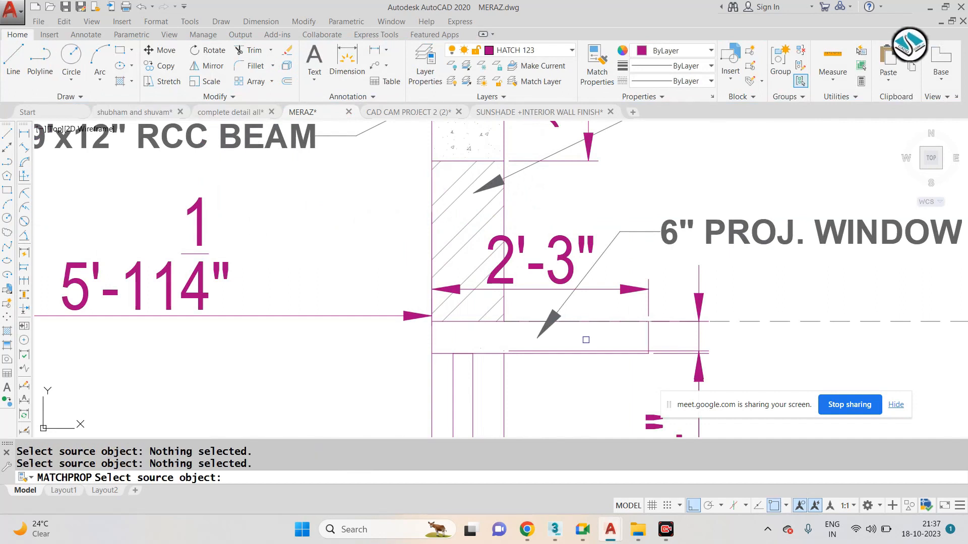
key(Escape)
click(584, 338)
key(Escape)
key(Escape)
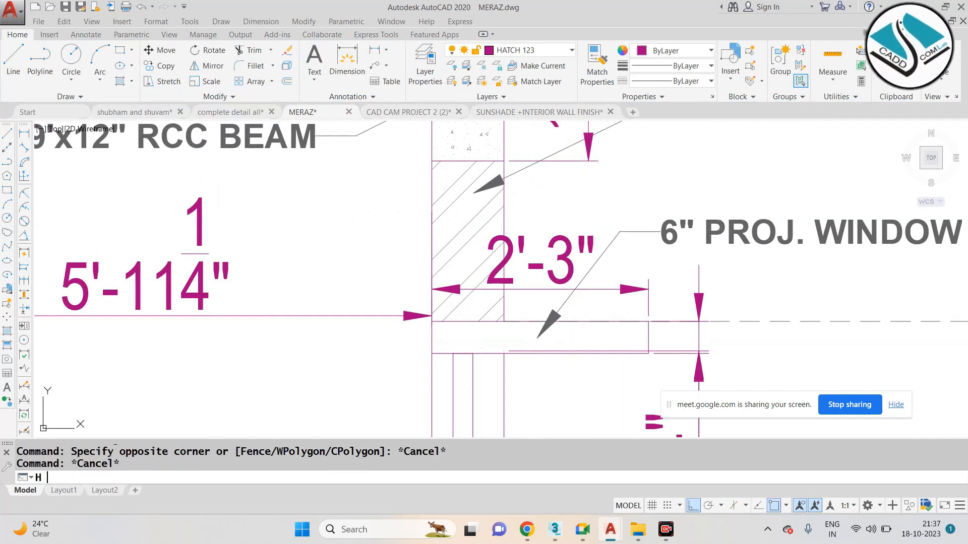
Hatch the window projection again with AR-CONC at a scale of 0.02.
key(Return)
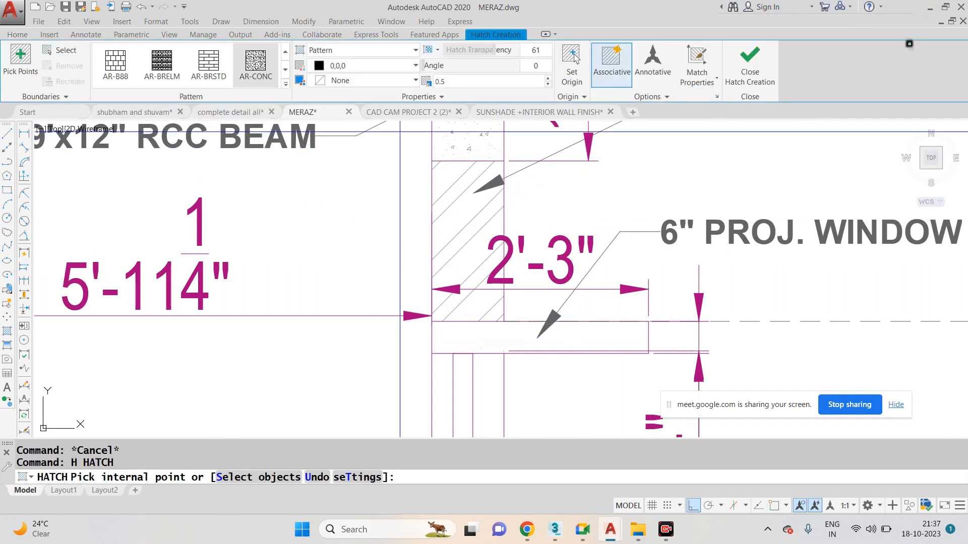
click(479, 335)
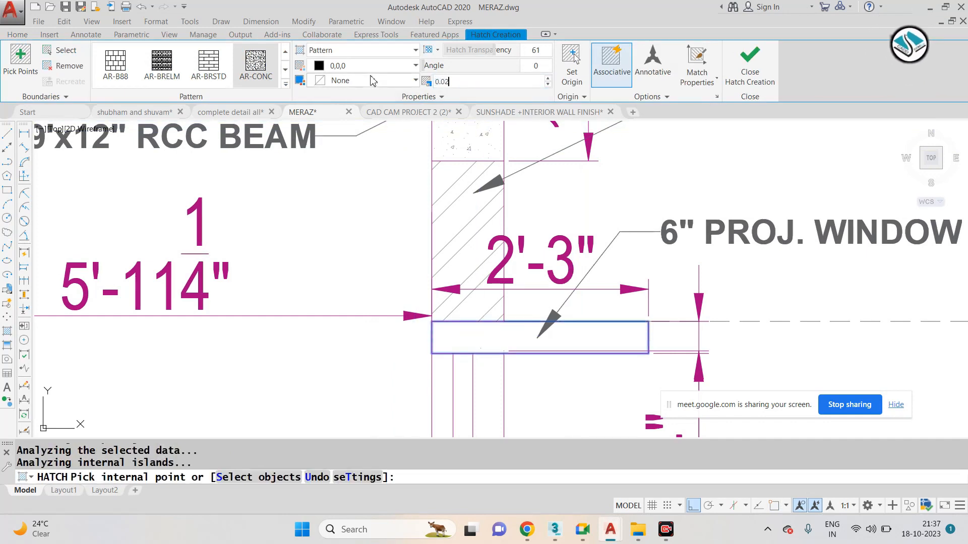
key(Escape)
Examine the neighbouring multi-storey wall section, including its floor layers, wall hatching and plinth stair detail.
scroll(510, 227, down, 5)
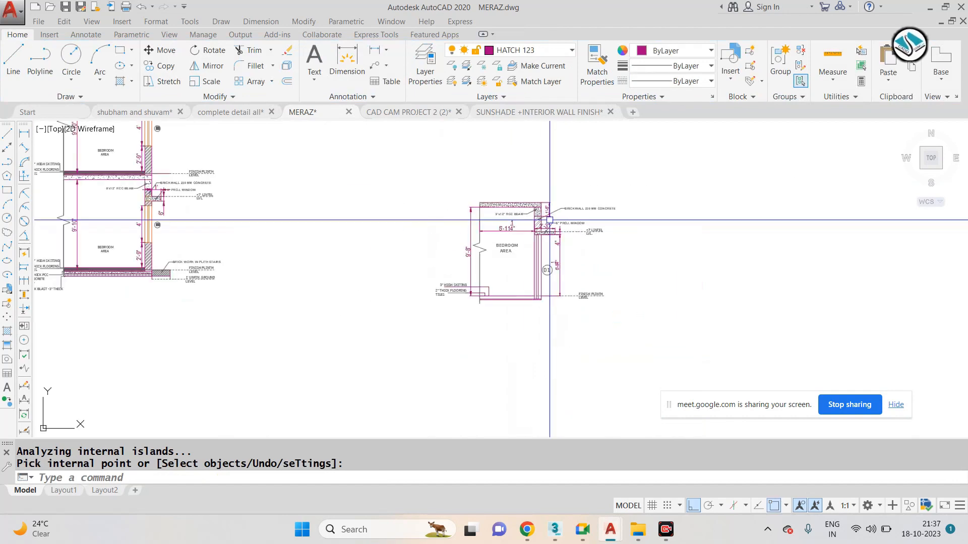
scroll(517, 251, up, 4)
scroll(520, 248, down, 5)
middle_drag(109, 209, 255, 219)
scroll(255, 219, up, 5)
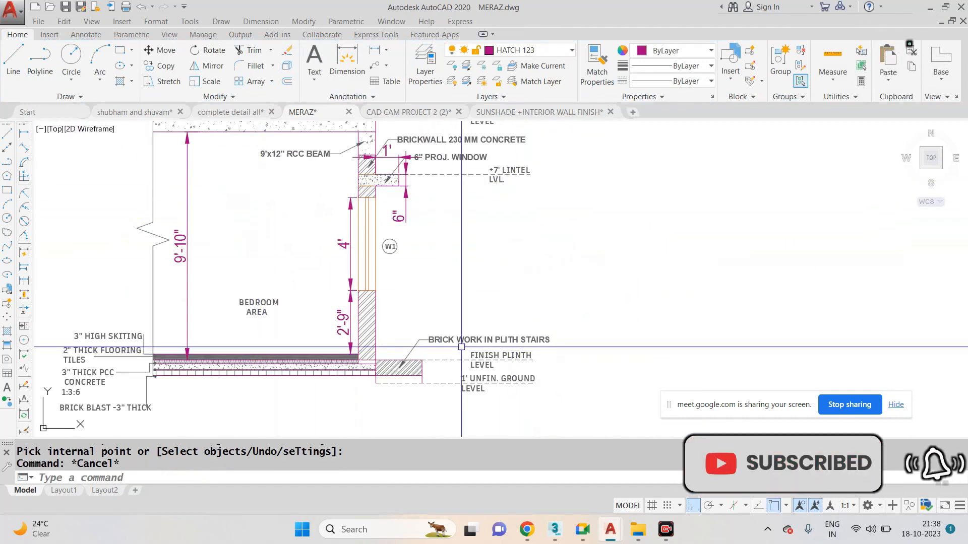
scroll(427, 382, up, 2)
scroll(403, 342, down, 4)
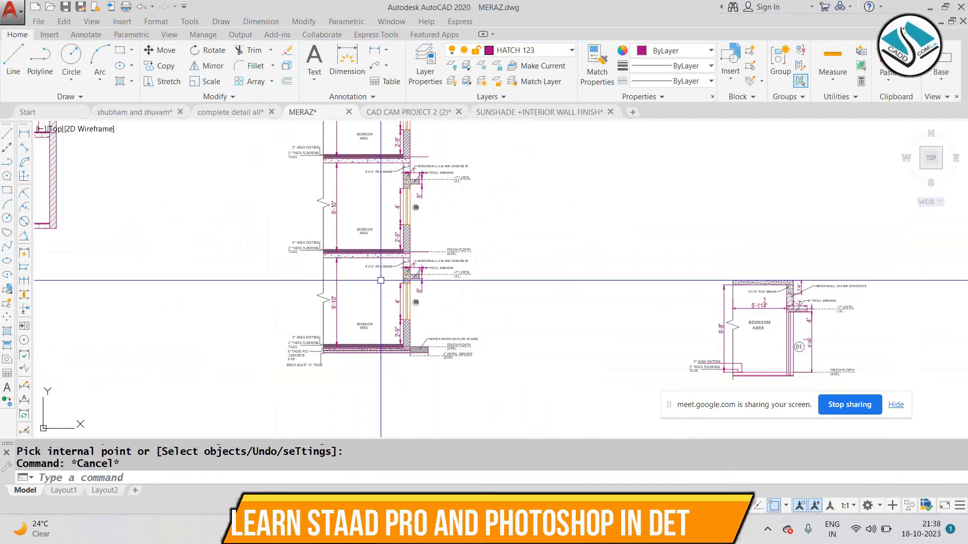
mouse_move(410, 211)
middle_down()
mouse_move(389, 279)
mouse_move(361, 234)
middle_up()
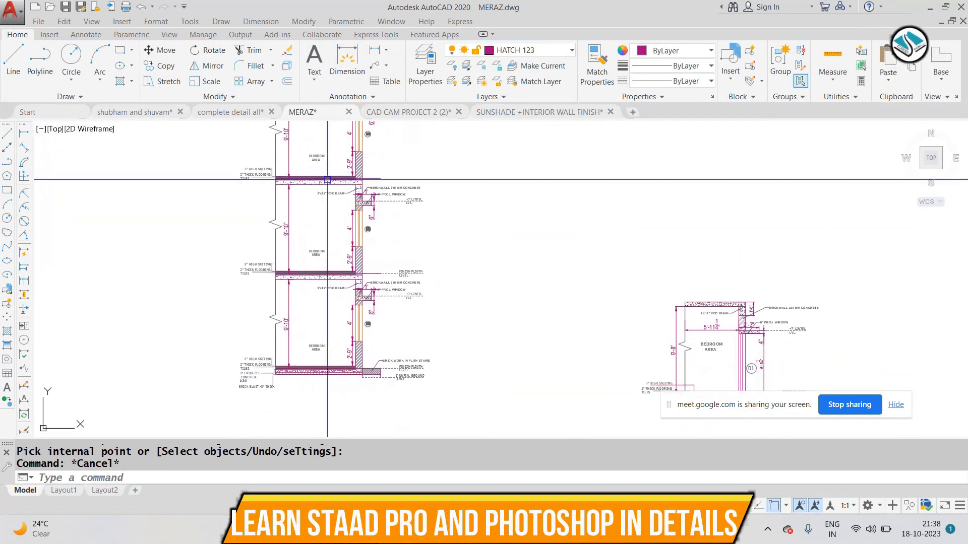
scroll(556, 204, down, 2)
scroll(693, 307, up, 4)
Copy the complete bedroom section with its dimensions and labels to the empty area beside the original.
key(Escape)
click(812, 184)
click(411, 396)
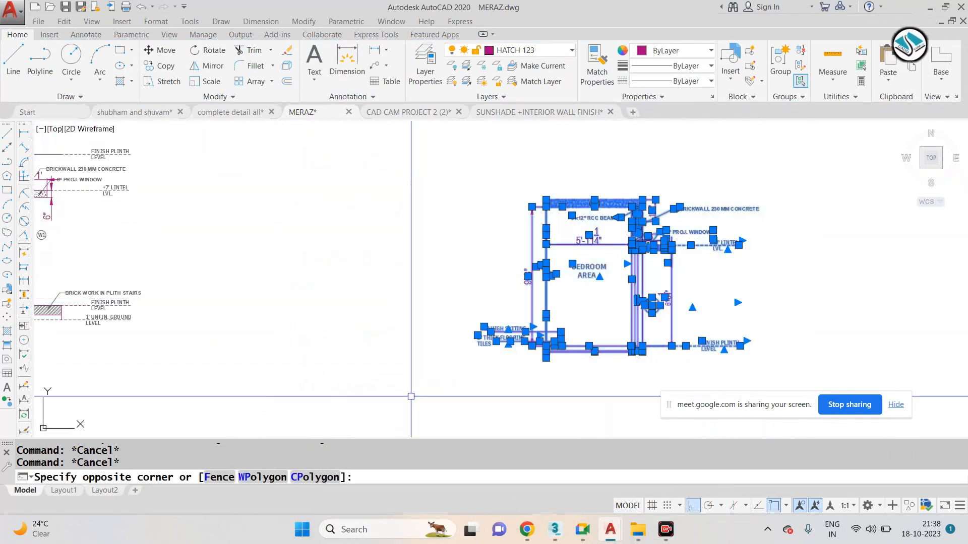
text(co)
key(Return)
click(516, 352)
scroll(268, 300, down, 2)
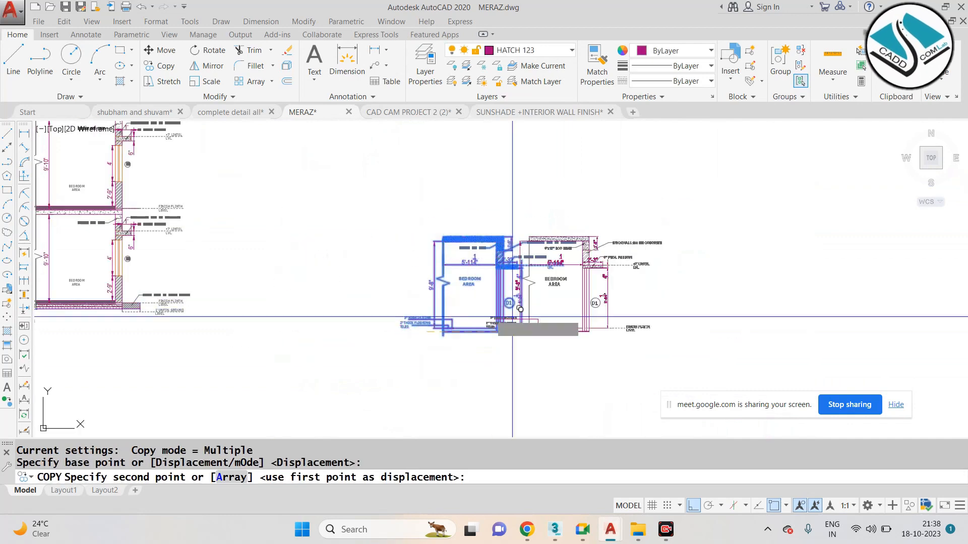
click(633, 327)
key(Escape)
scroll(726, 309, up, 4)
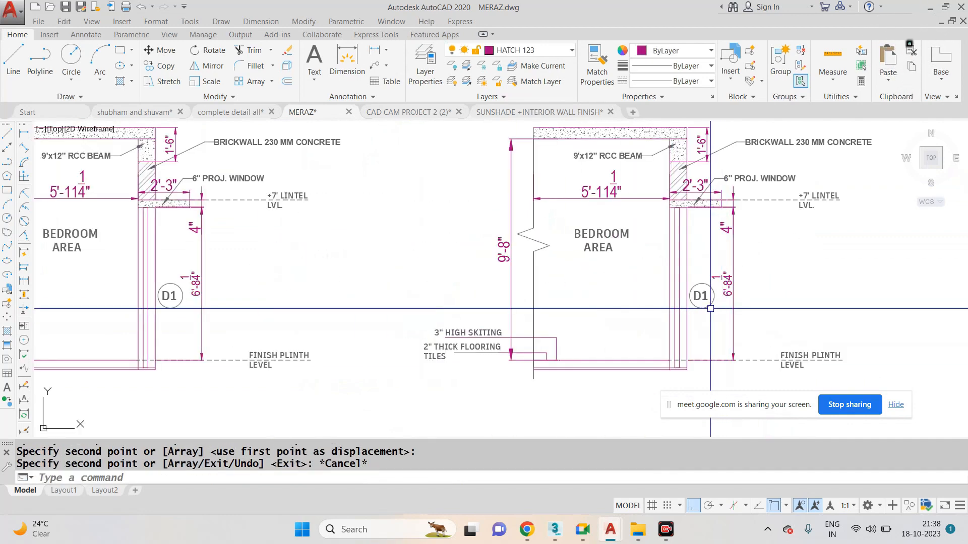
scroll(655, 263, down, 2)
key(Escape)
key(Escape)
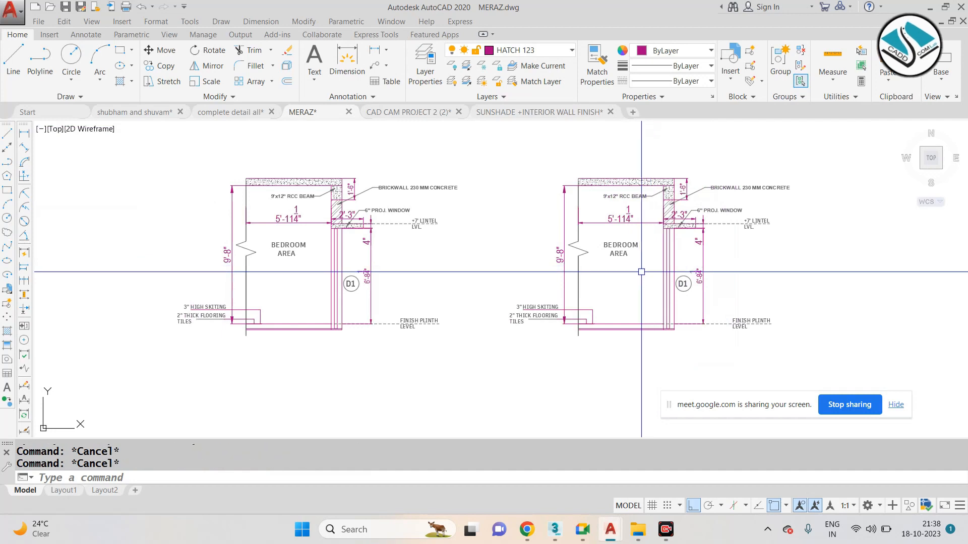
click(798, 182)
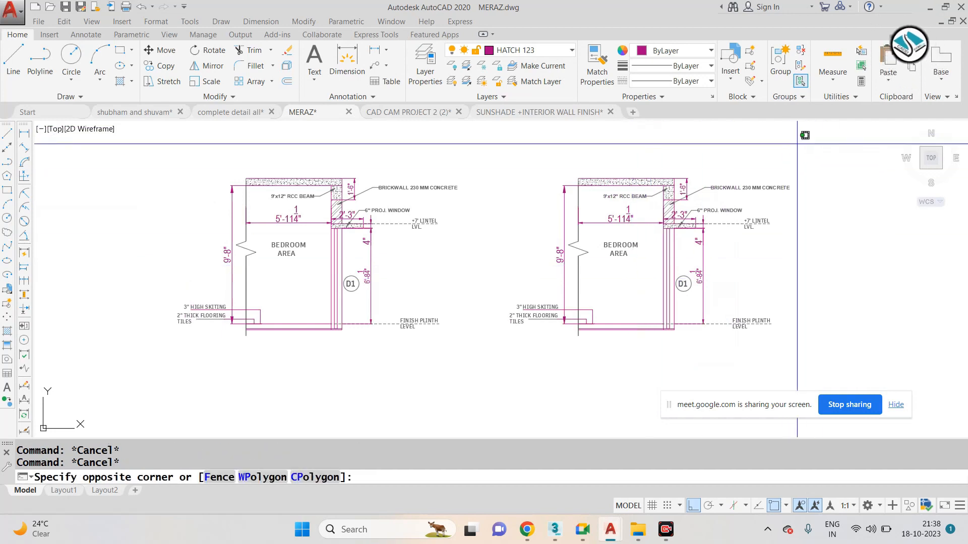
key(Escape)
scroll(580, 323, up, 6)
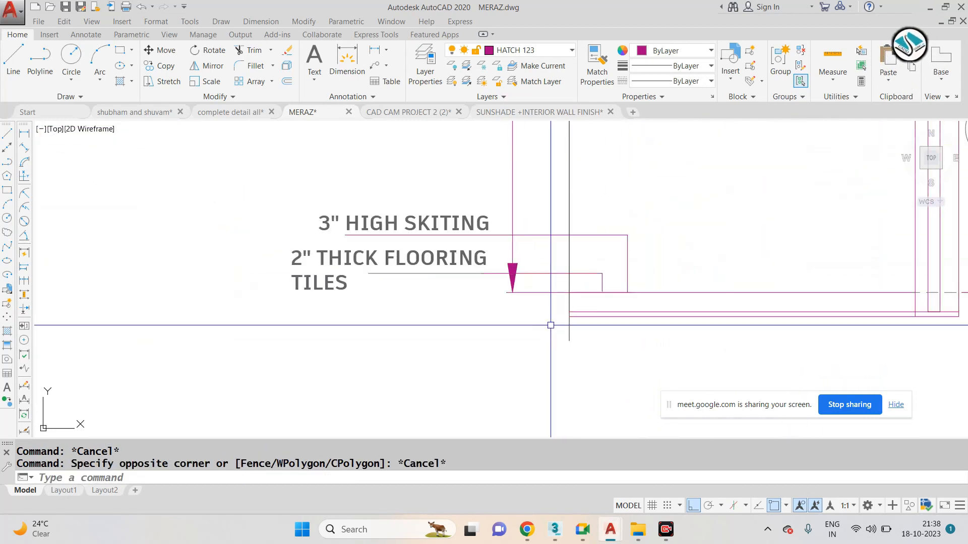
scroll(555, 325, down, 6)
click(810, 139)
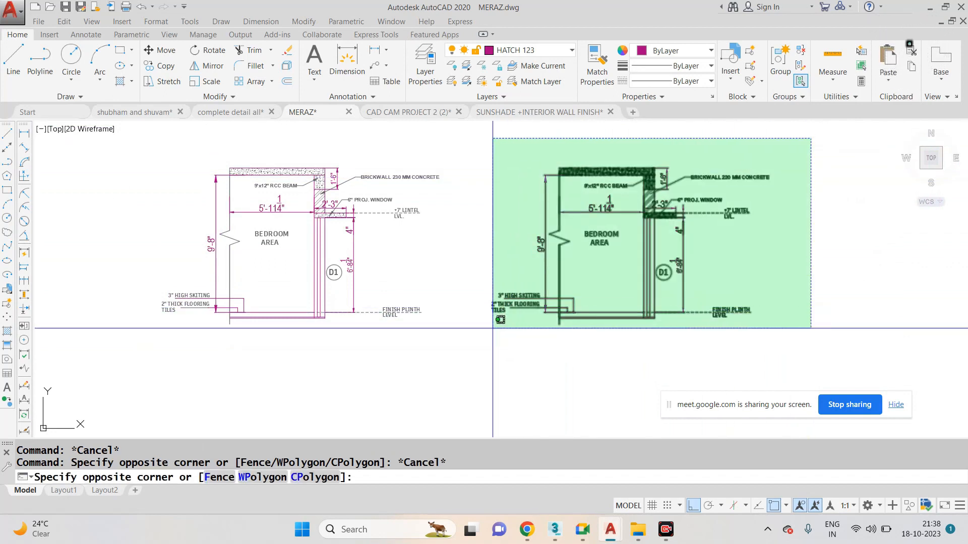
key(Escape)
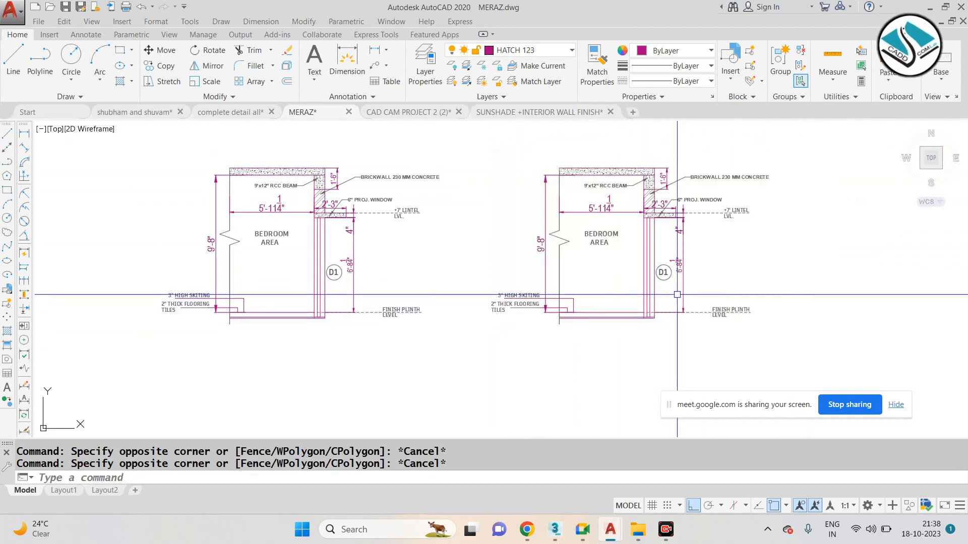
scroll(650, 282, up, 4)
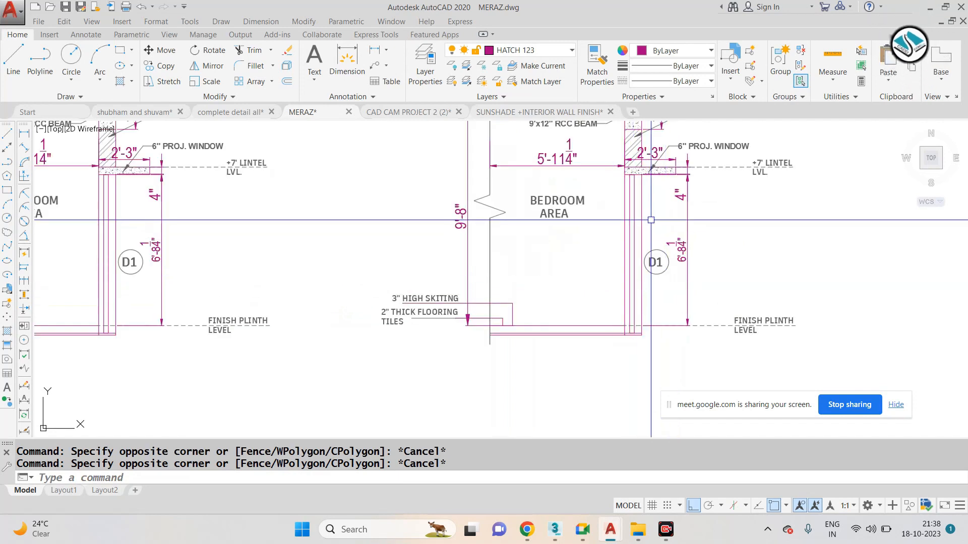
key(Escape)
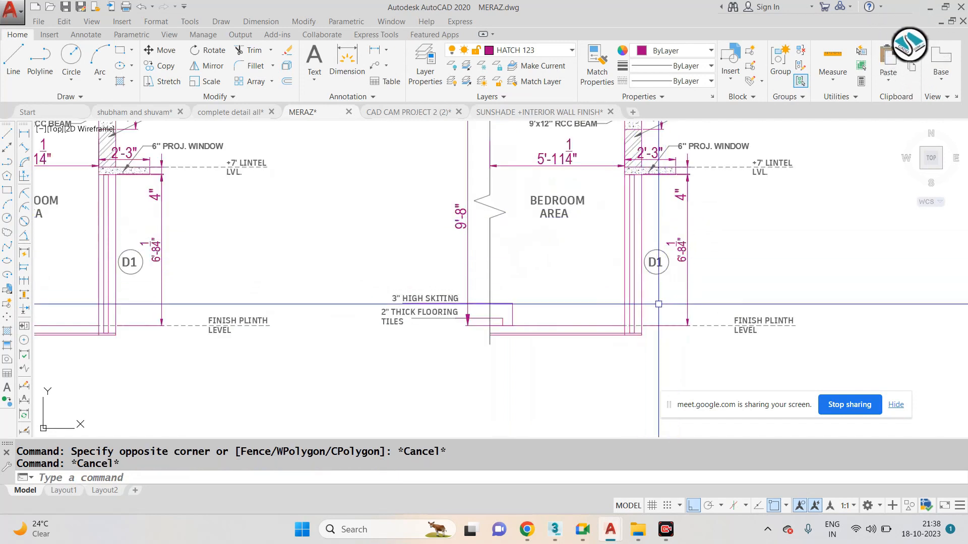
Draw the railing outline from the copied section's lower outer corner: about 2'-11" outward, 3' up, and back to the wall face.
text(l)
key(Return)
scroll(640, 328, up, 3)
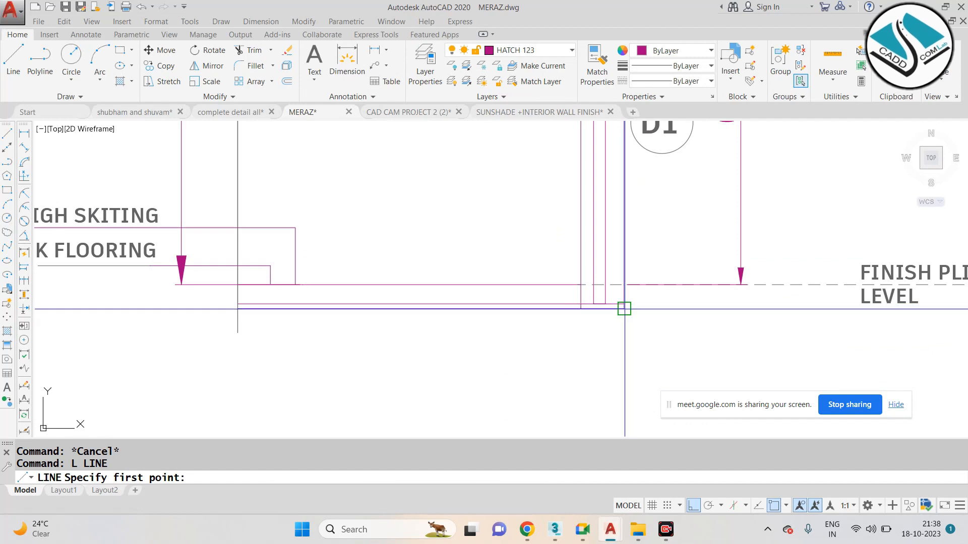
click(623, 308)
scroll(623, 308, down, 4)
scroll(681, 308, up, 3)
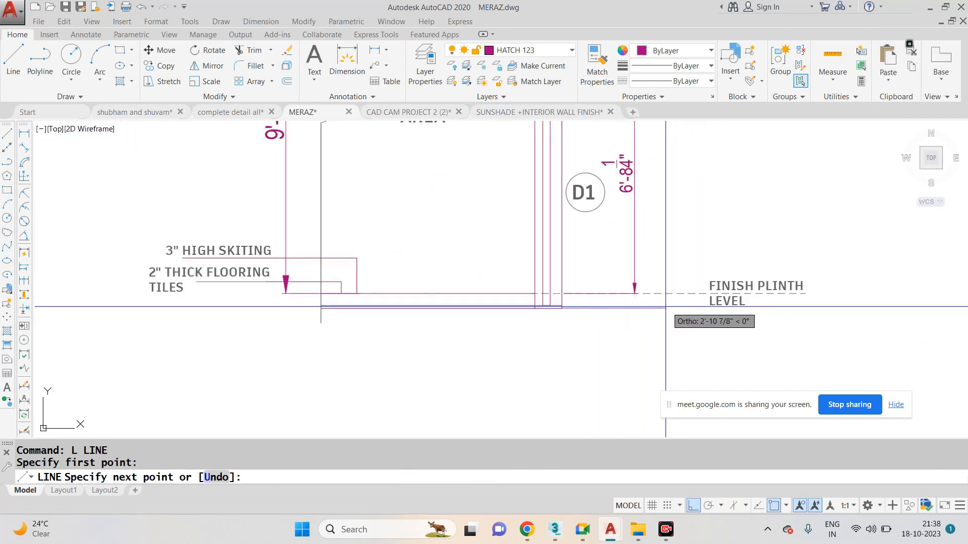
click(665, 309)
scroll(664, 308, down, 2)
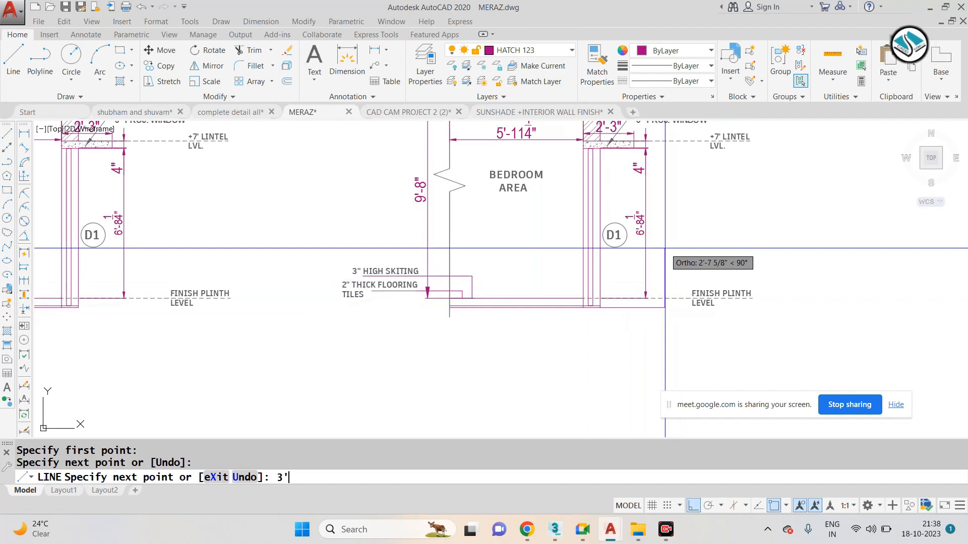
text(3')
key(Return)
scroll(656, 252, up, 2)
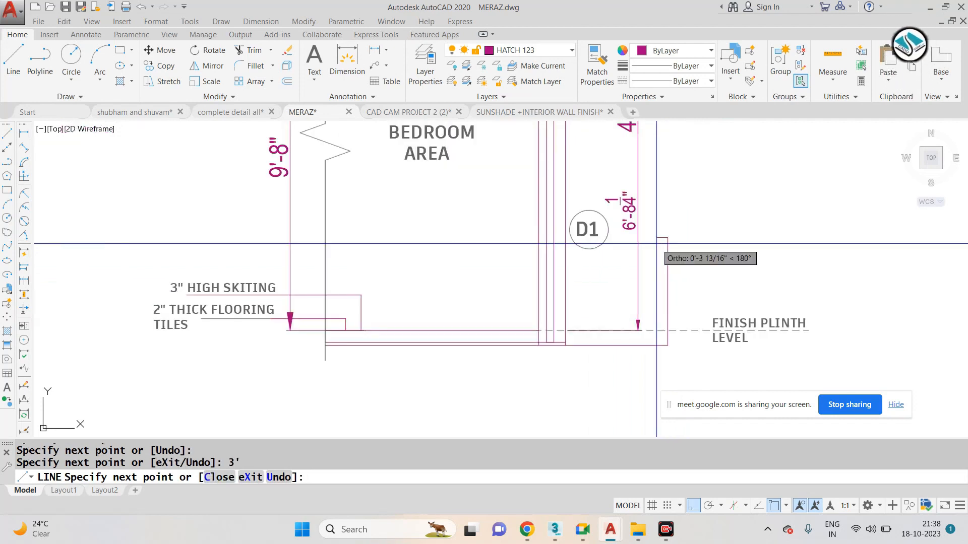
scroll(633, 237, up, 2)
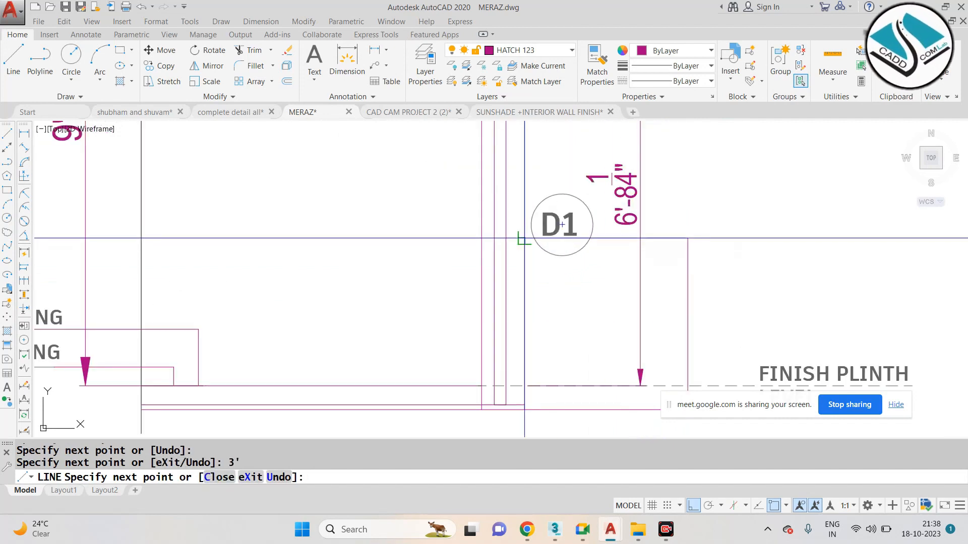
key(Escape)
key(Escape)
Offset the railing outline's outer vertical line and top line inward by 1.2.
text(o)
key(Return)
text(1.2)
key(Return)
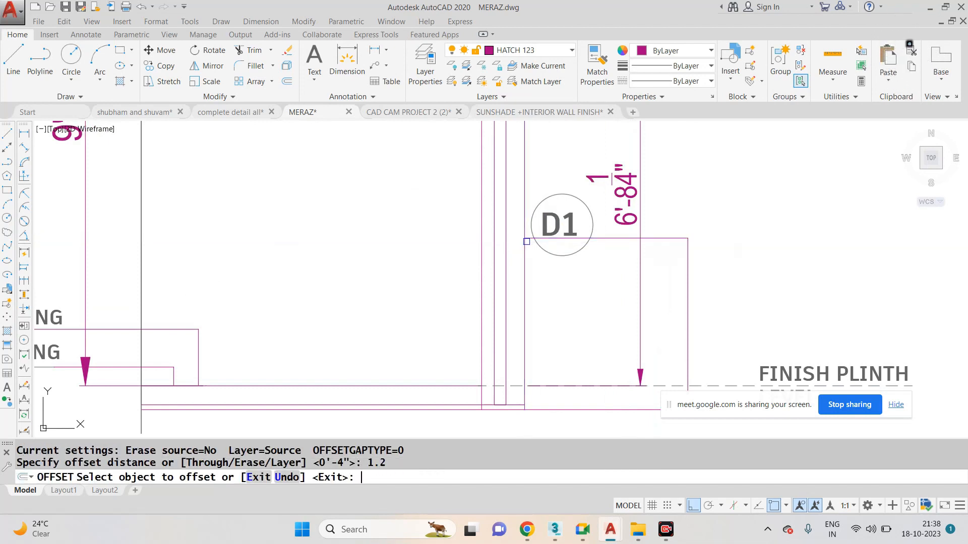
click(641, 245)
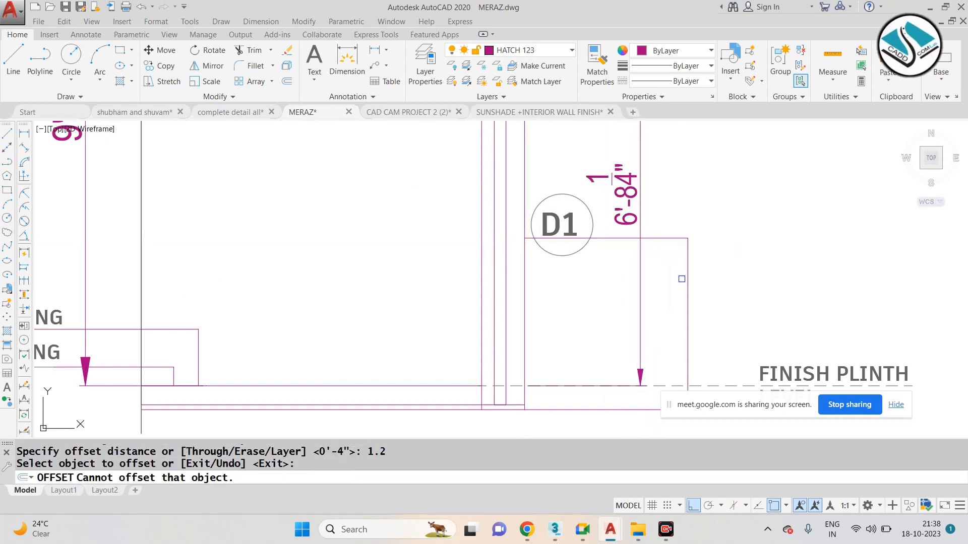
click(687, 287)
click(678, 287)
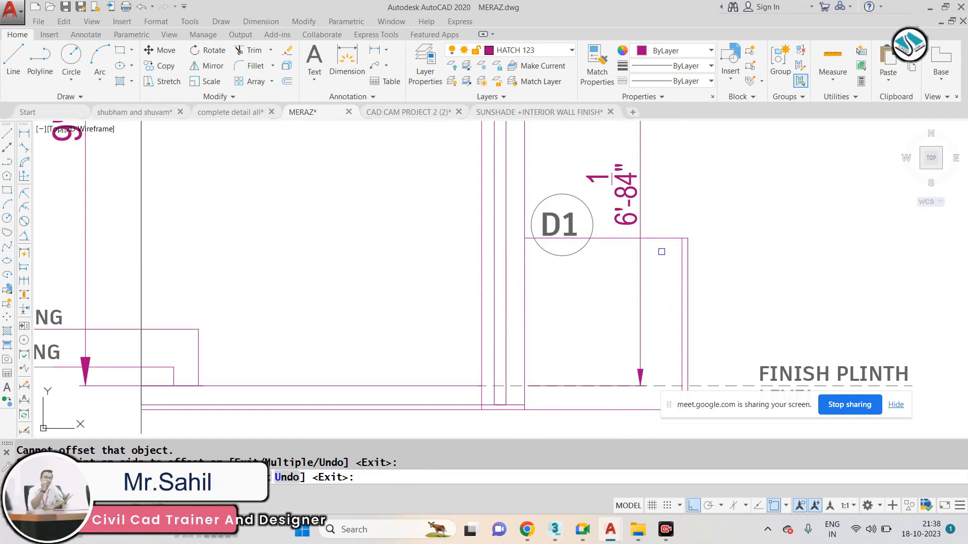
scroll(595, 275, down, 10)
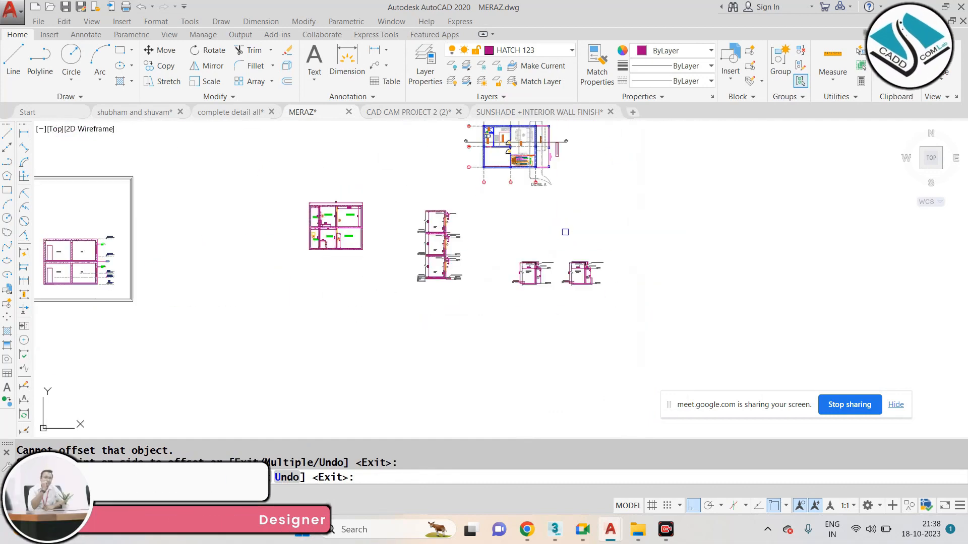
scroll(538, 136, up, 5)
middle_drag(535, 136, 501, 216)
scroll(502, 216, down, 5)
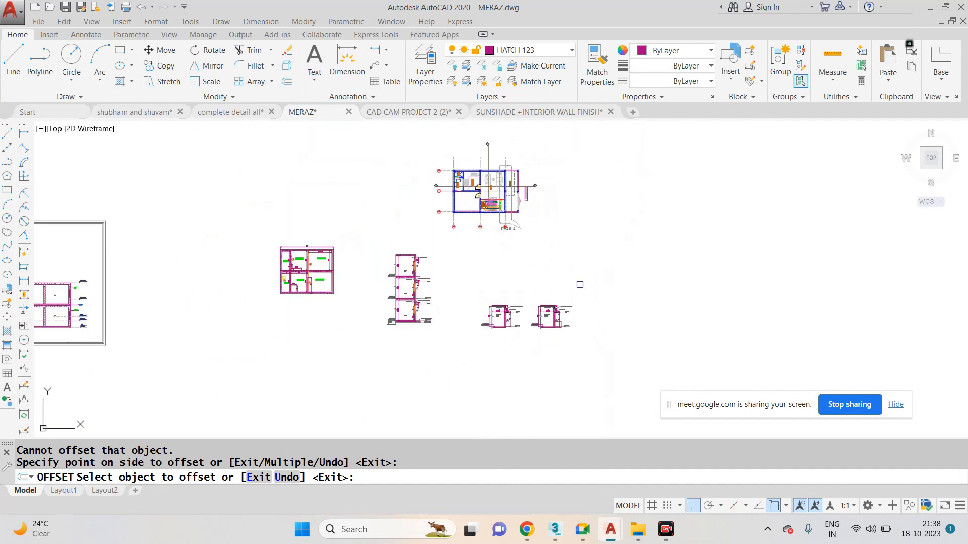
scroll(602, 291, up, 8)
scroll(602, 305, up, 4)
click(615, 286)
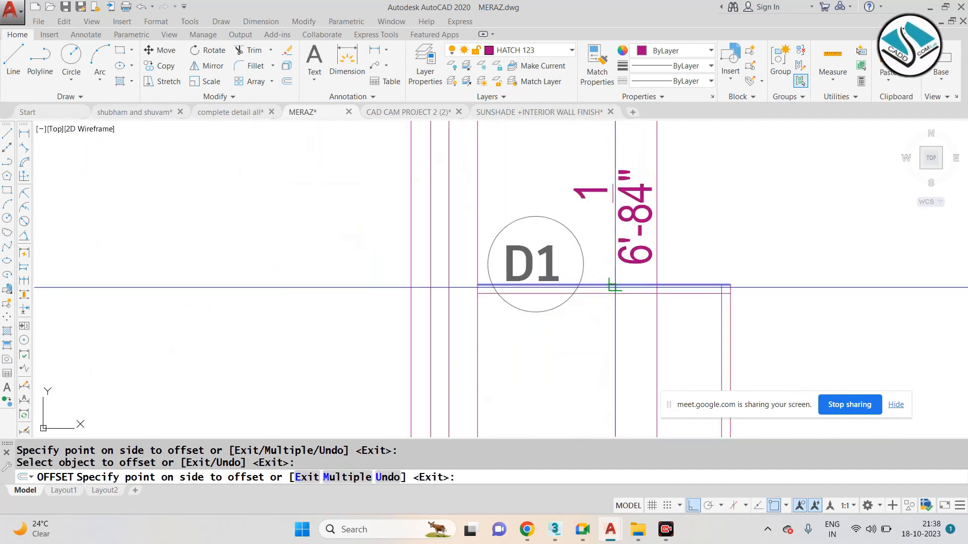
click(614, 297)
scroll(605, 242, down, 4)
key(Escape)
key(Escape)
text(REC)
key(Return)
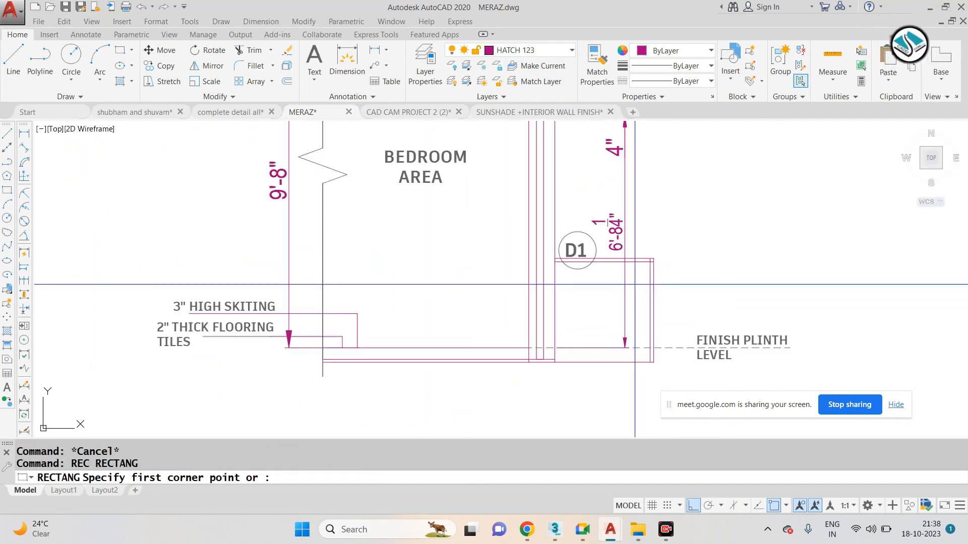
scroll(637, 284, up, 4)
click(633, 219)
scroll(639, 220, down, 2)
key(Escape)
Copy the railing's pair of outer vertical lines at intervals toward the wall to form the balusters.
click(688, 245)
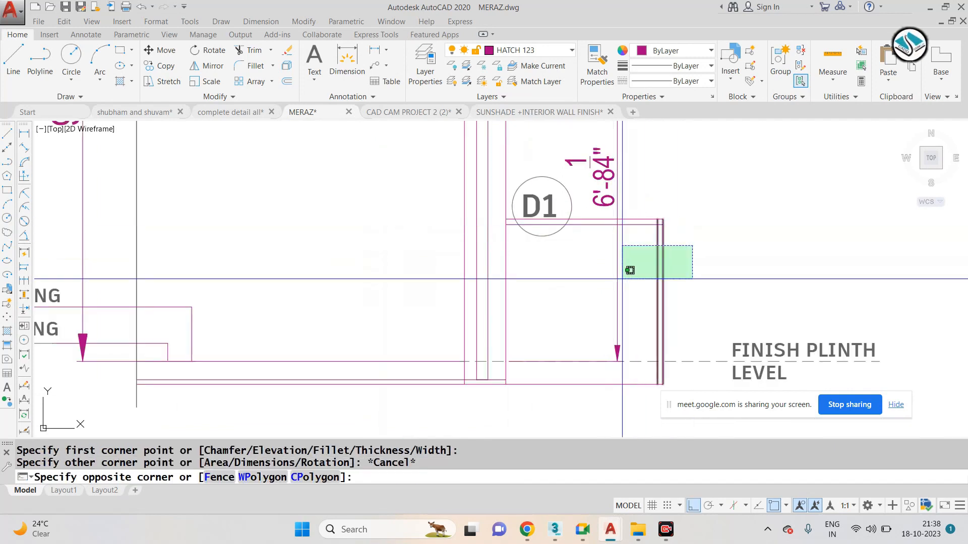
click(643, 277)
text(CO)
key(Return)
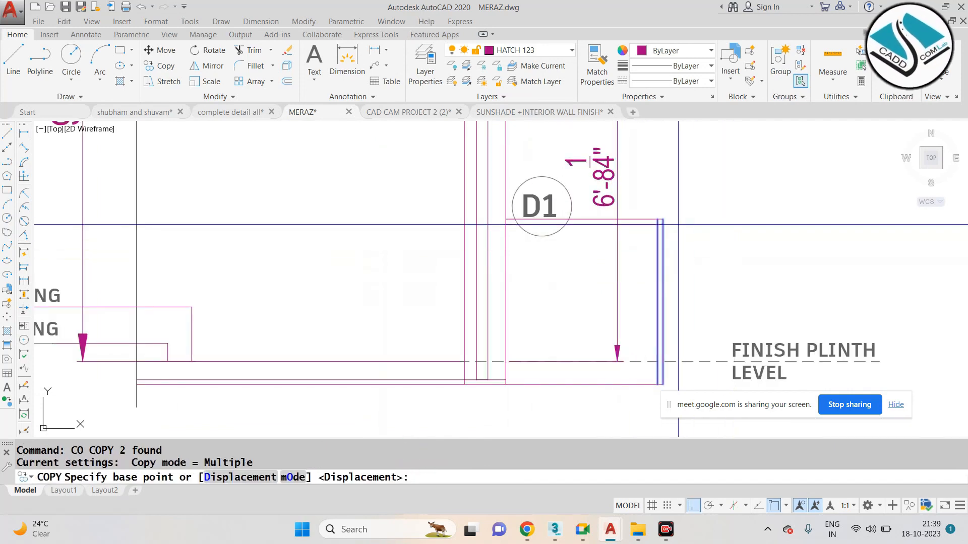
scroll(647, 277, up, 4)
click(628, 209)
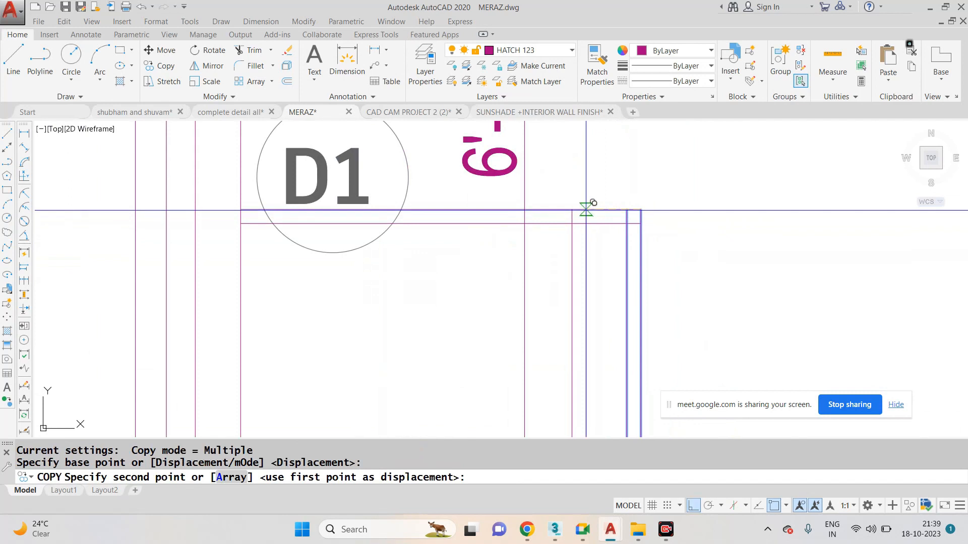
click(584, 209)
click(526, 204)
click(461, 202)
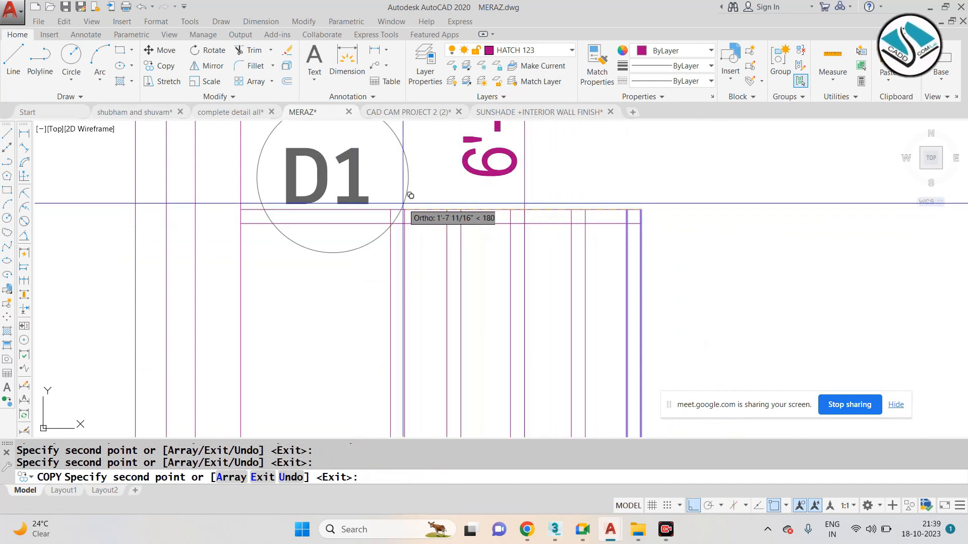
key(Escape)
scroll(580, 216, down, 6)
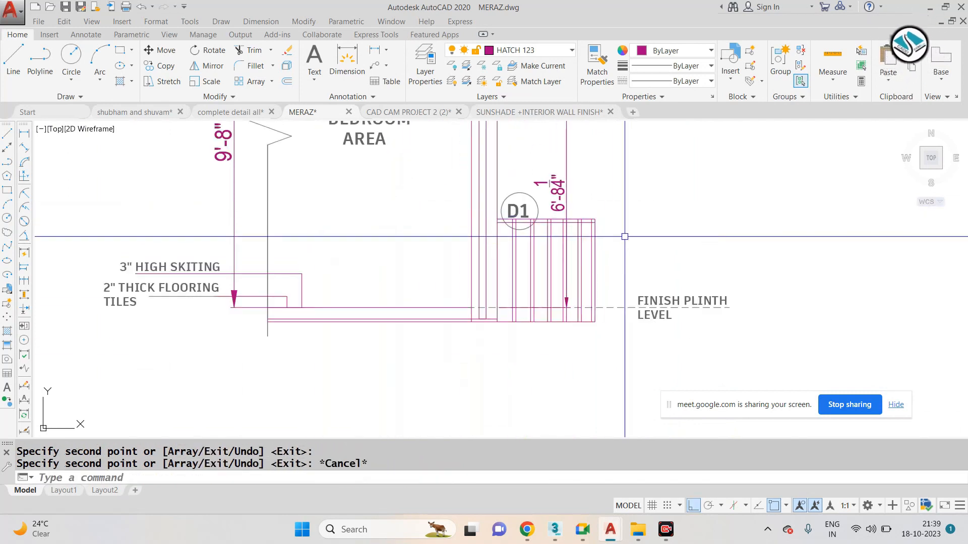
Move the section copy with its railing onto the top slab of the original bedroom section, with Ortho off, to stack the two storeys.
scroll(583, 313, down, 3)
key(Escape)
click(700, 146)
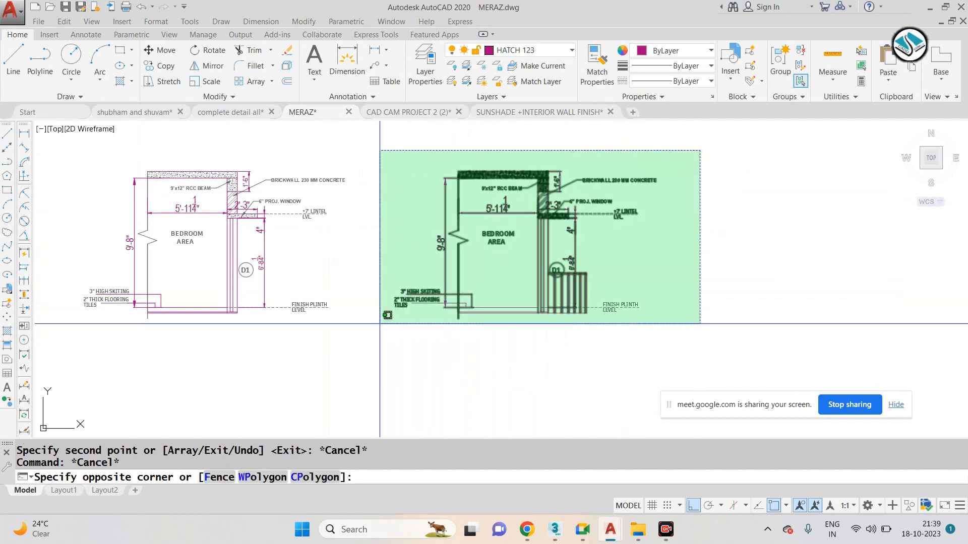
click(392, 330)
text(m)
key(Return)
scroll(525, 346, up, 10)
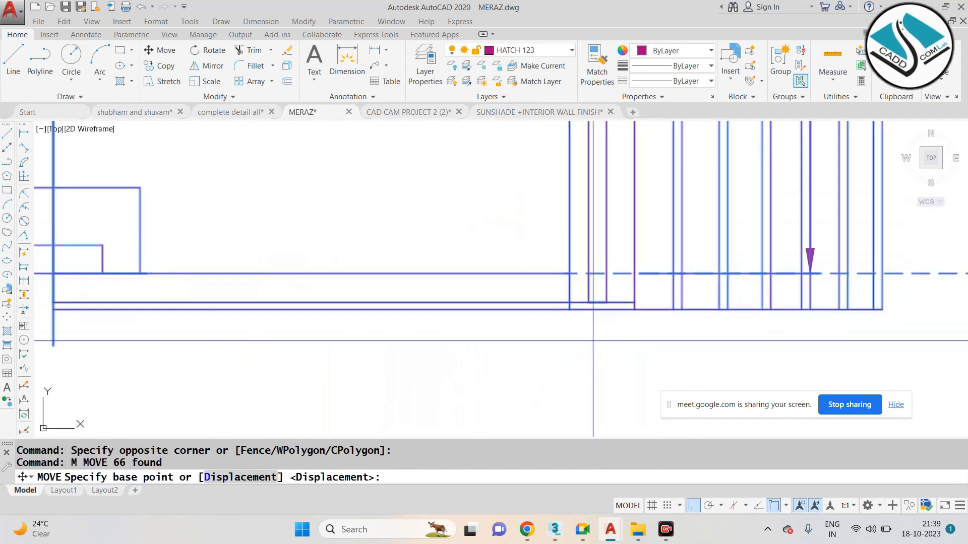
scroll(634, 302, down, 4)
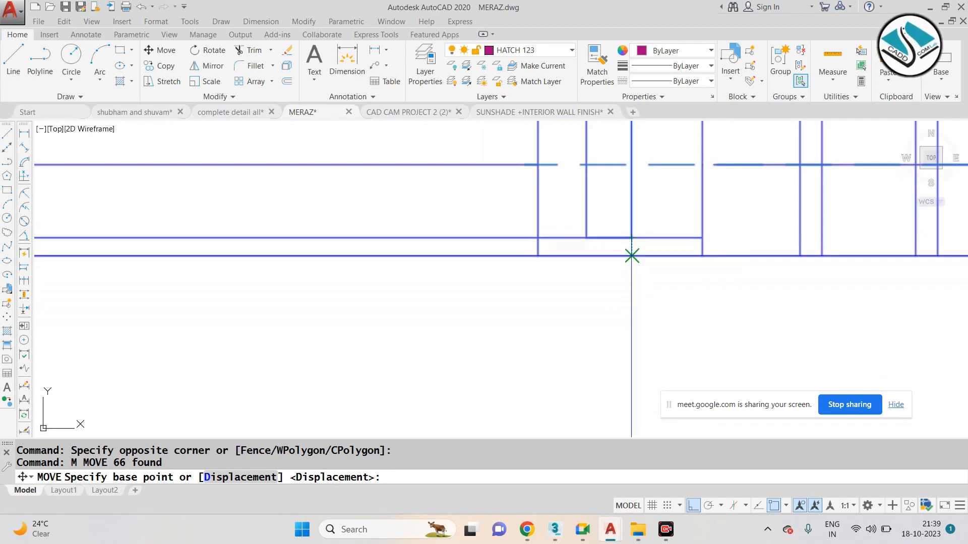
click(632, 255)
scroll(635, 301, down, 4)
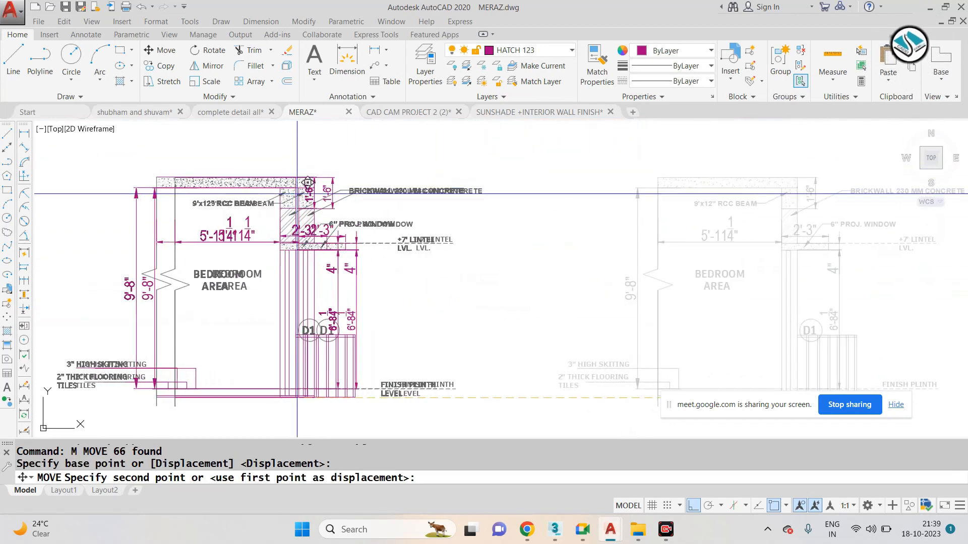
middle_drag(297, 194, 477, 246)
click(693, 506)
scroll(524, 182, up, 8)
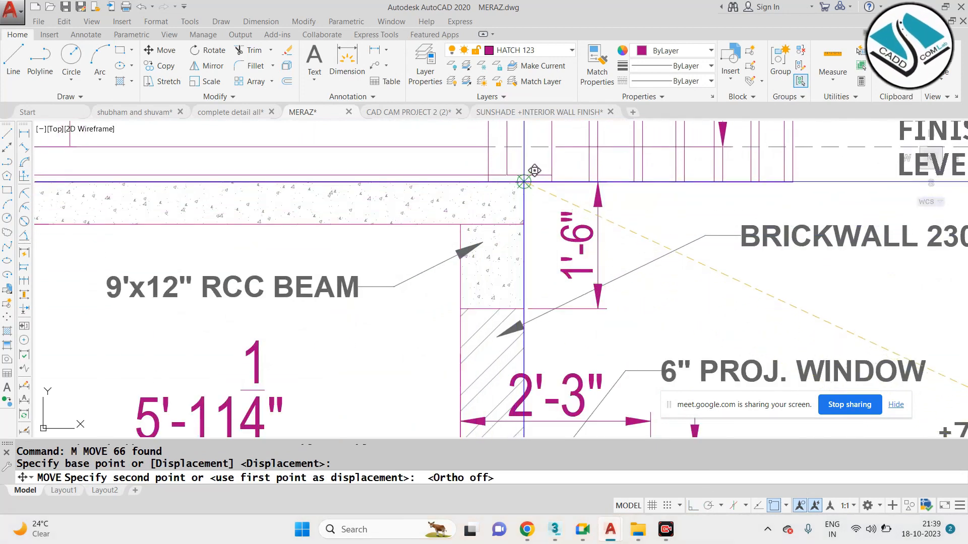
scroll(517, 171, down, 5)
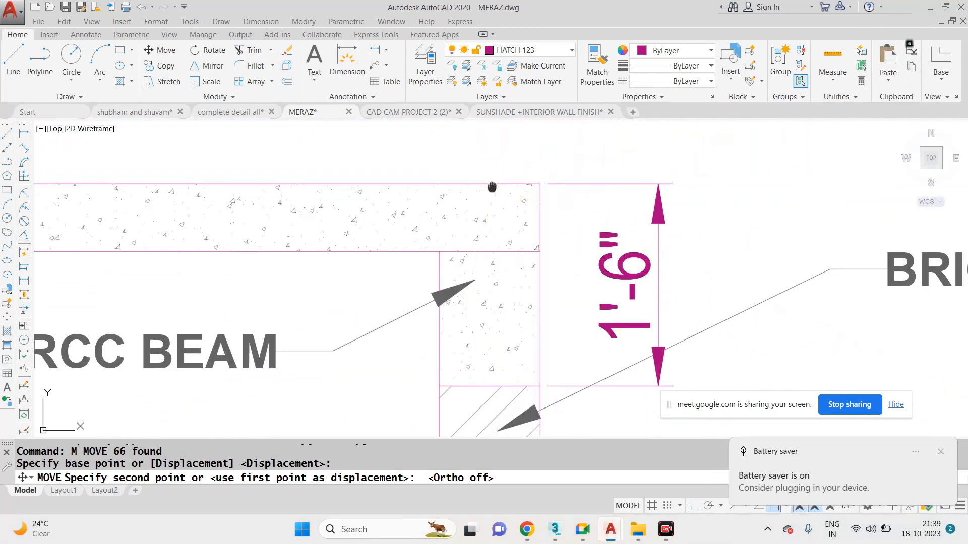
scroll(472, 283, up, 6)
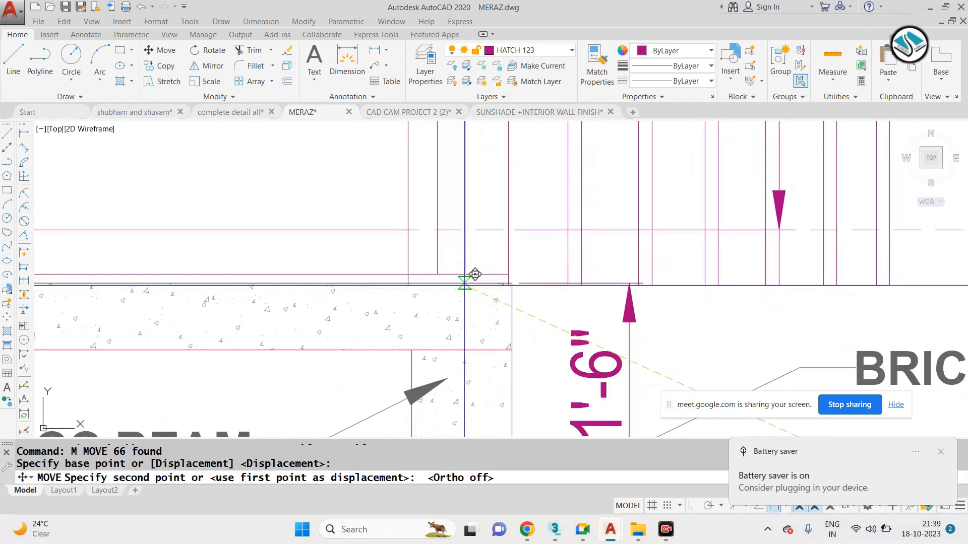
click(470, 285)
scroll(550, 289, down, 4)
scroll(550, 290, down, 4)
key(Escape)
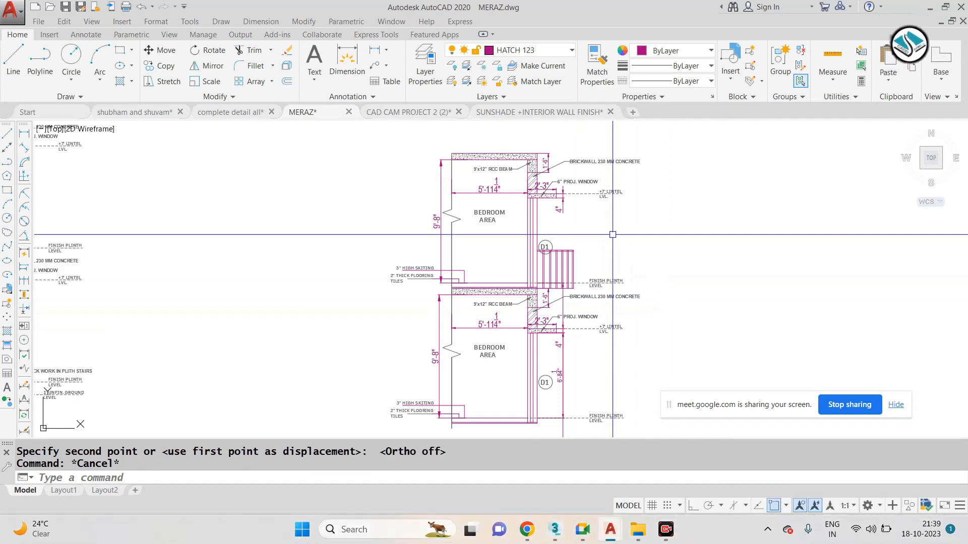
key(Escape)
Copy the upper section's BRICKWALL 230 MM CONCRETE leader label so its arrow points to the top of the railing.
scroll(579, 212, down, 3)
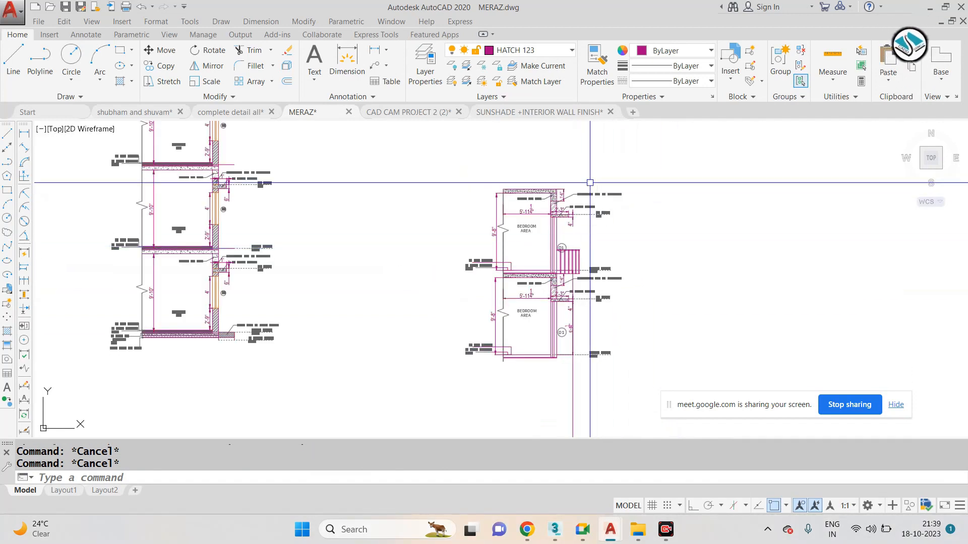
scroll(587, 192, up, 3)
scroll(544, 277, up, 2)
click(620, 231)
click(552, 291)
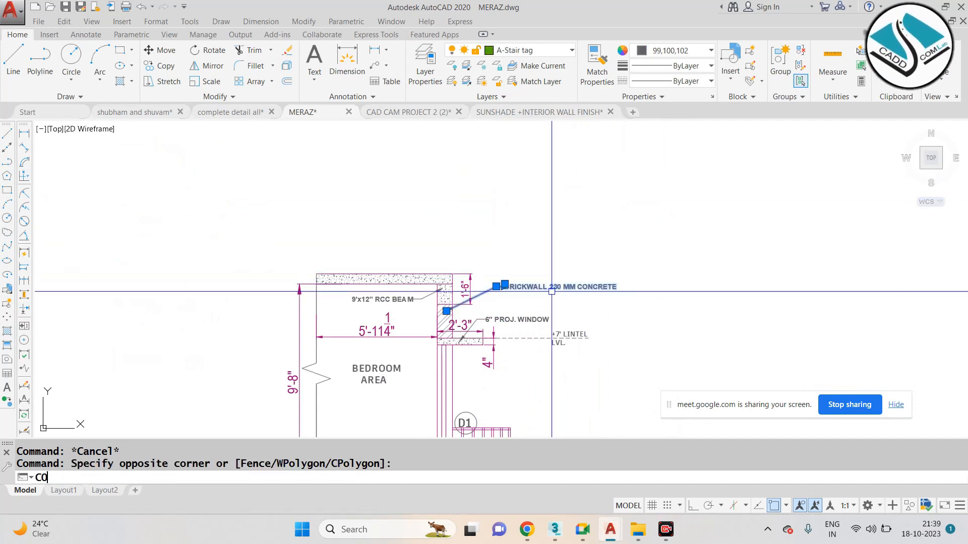
key(Return)
click(446, 311)
scroll(483, 309, up, 4)
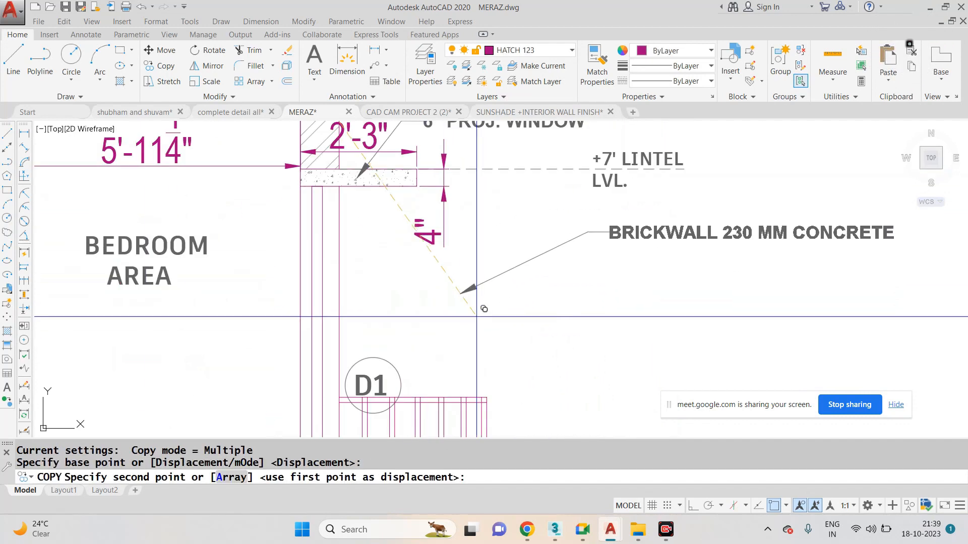
click(465, 415)
key(Escape)
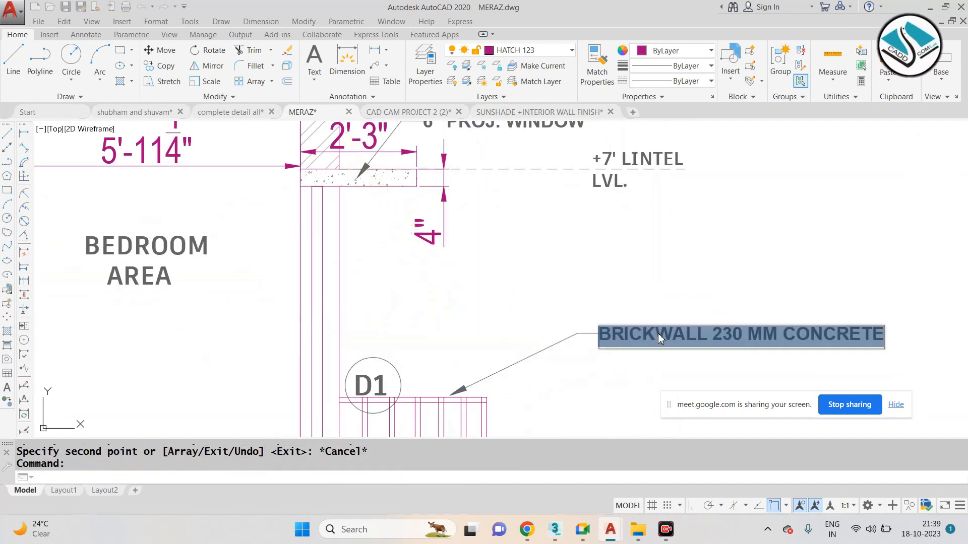
Change the copied leader label's text to GLASS RAILING.
double_click(658, 334)
text(GLASS RAILING)
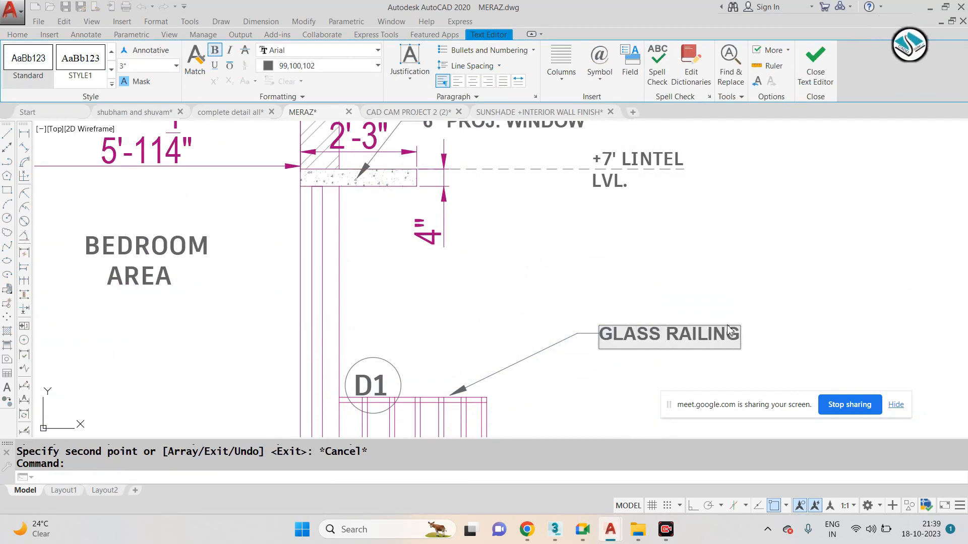
key(Escape)
scroll(730, 297, down, 5)
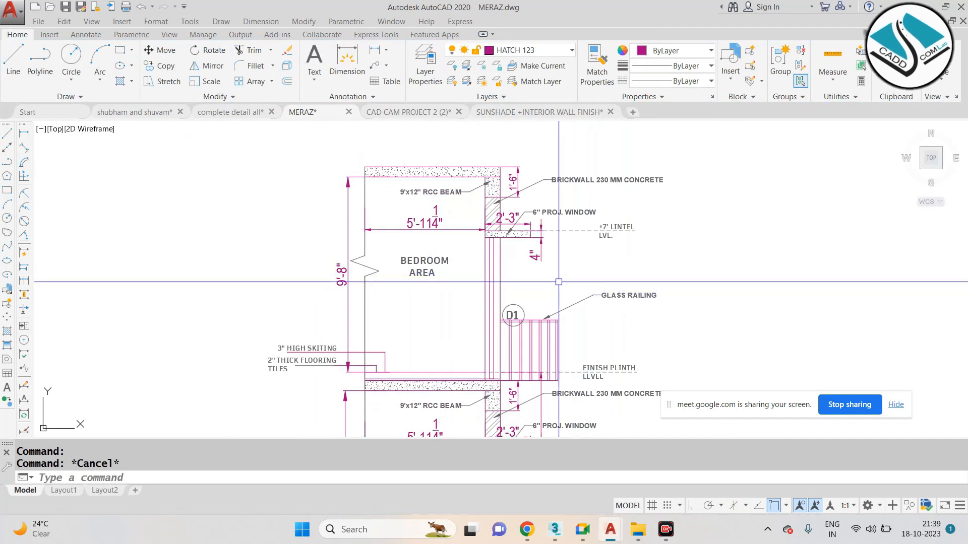
key(Escape)
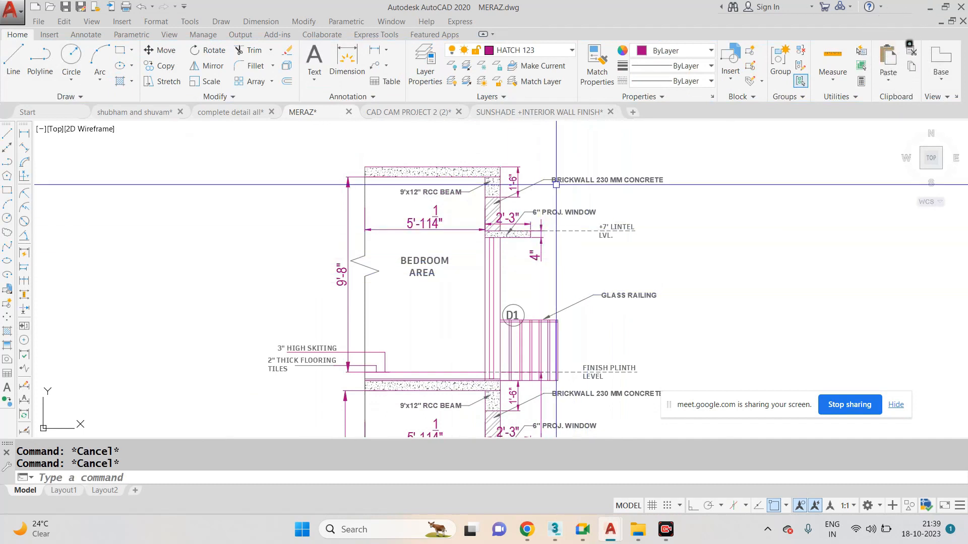
Look at the house elevation reference image in Chrome to check the roof slab above the balcony, and return to the AutoCAD drawing.
scroll(586, 185, up, 2)
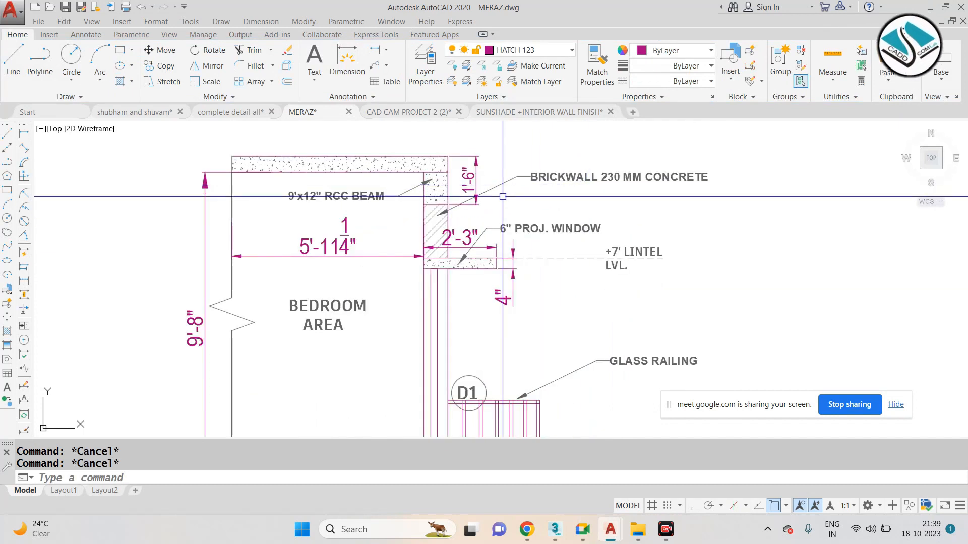
text(l)
key(Return)
scroll(503, 196, down, 2)
mouse_move(537, 530)
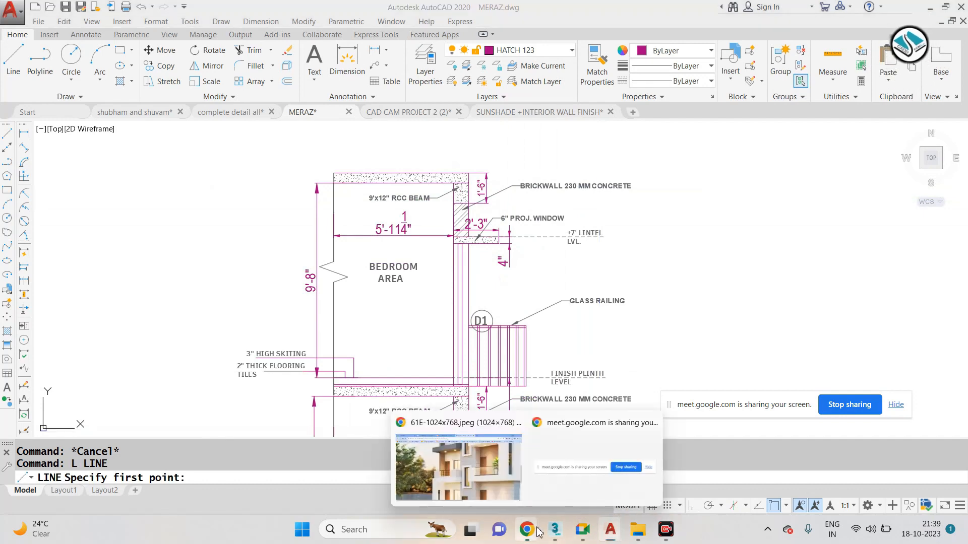
click(473, 466)
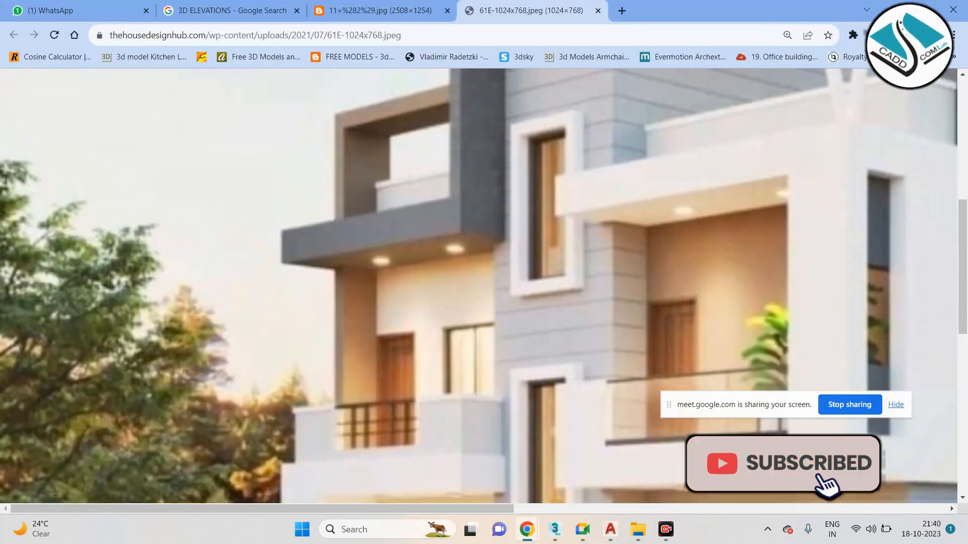
key(alt+Tab)
key(Escape)
text(l)
key(Return)
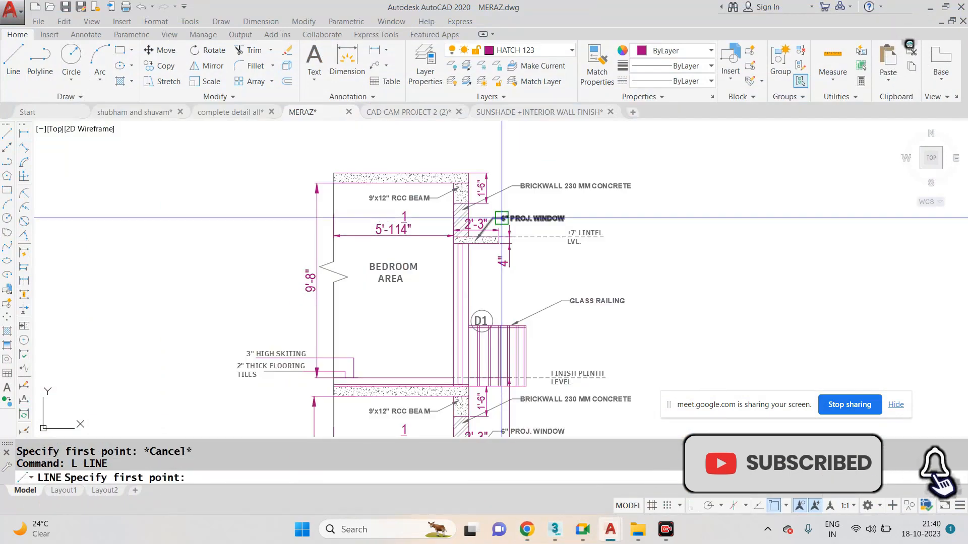
click(526, 326)
key(Escape)
key(Return)
scroll(474, 194, up, 4)
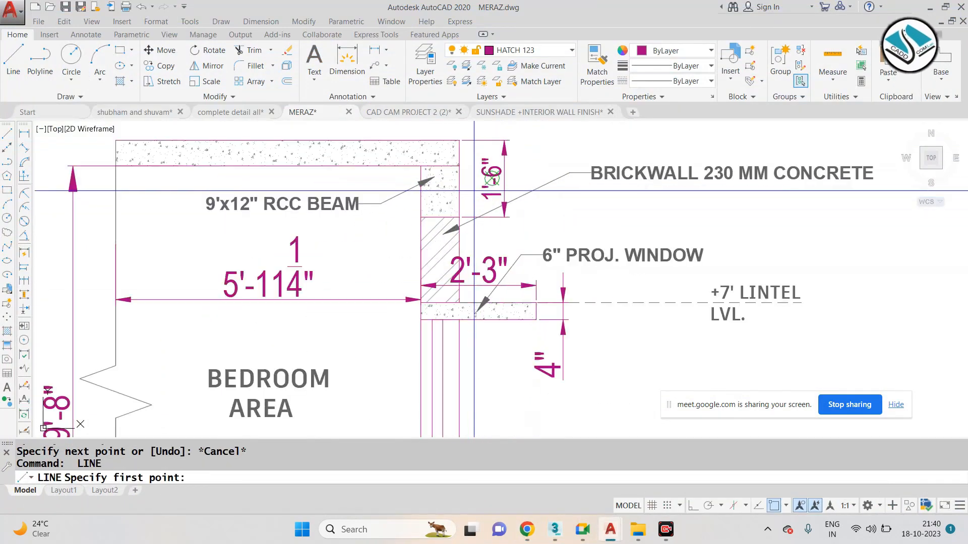
key(Escape)
key(Return)
scroll(467, 166, down, 1)
scroll(468, 167, up, 1)
key(Escape)
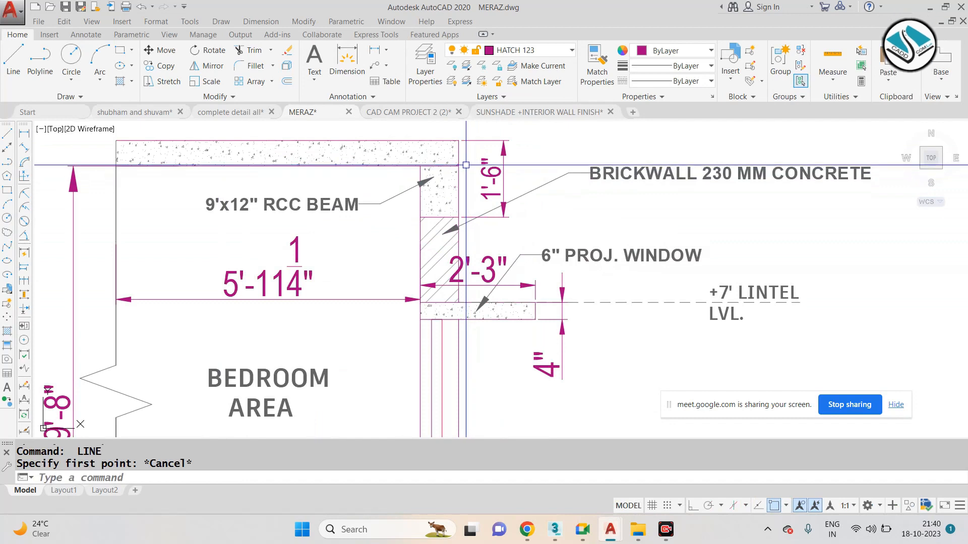
scroll(467, 160, down, 2)
key(Return)
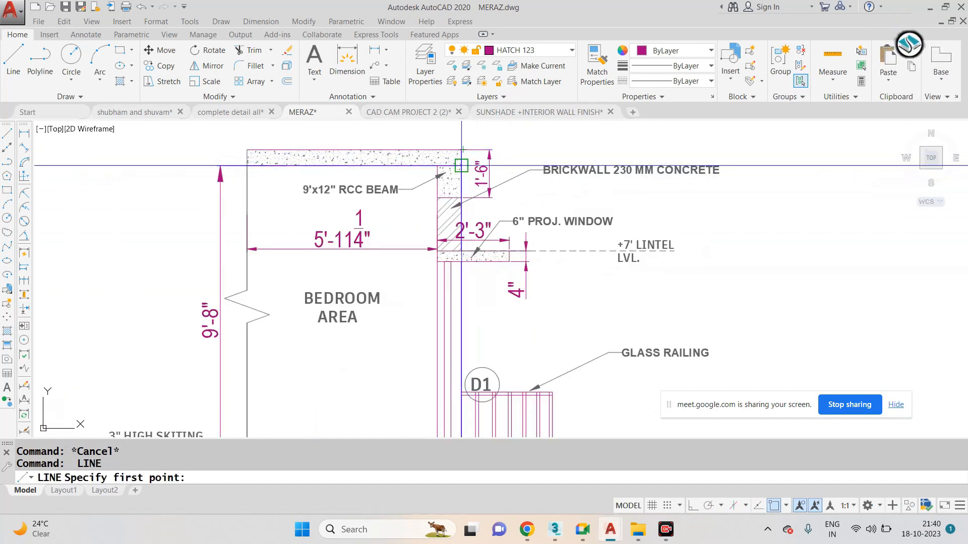
click(461, 164)
key(Escape)
Hide the upper section's BRICKWALL 230 MM CONCRETE, 6" PROJ. WINDOW and +7' LINTEL LVL. labels together with the dashed lintel line.
click(660, 154)
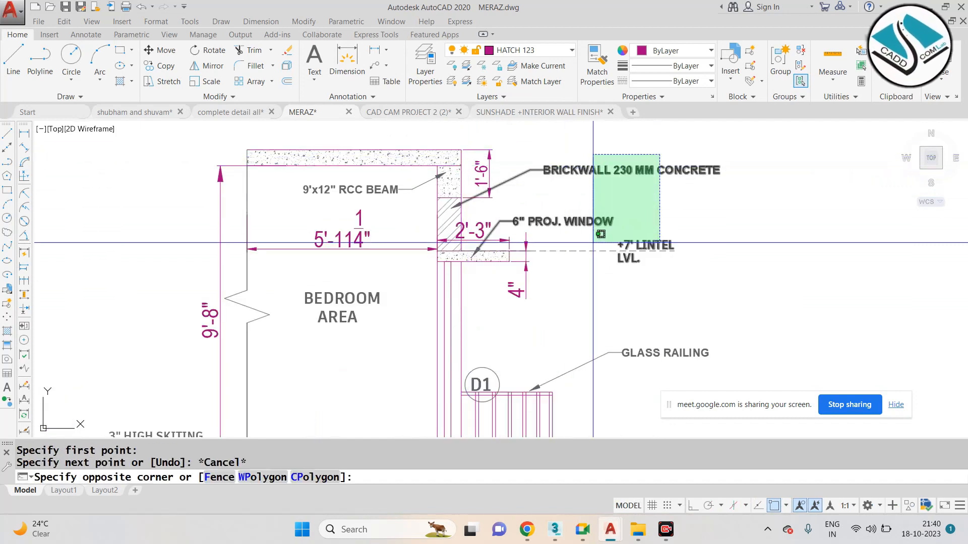
click(561, 289)
right_click(559, 289)
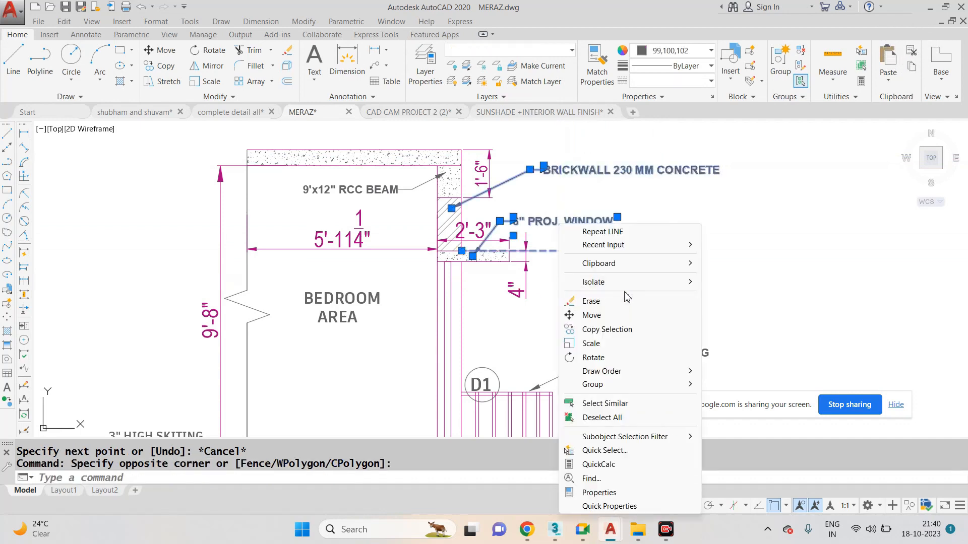
click(741, 295)
Hide the 2'-3", 4" and 1'-6" dimensions around the upper section's window projection.
scroll(582, 264, up, 3)
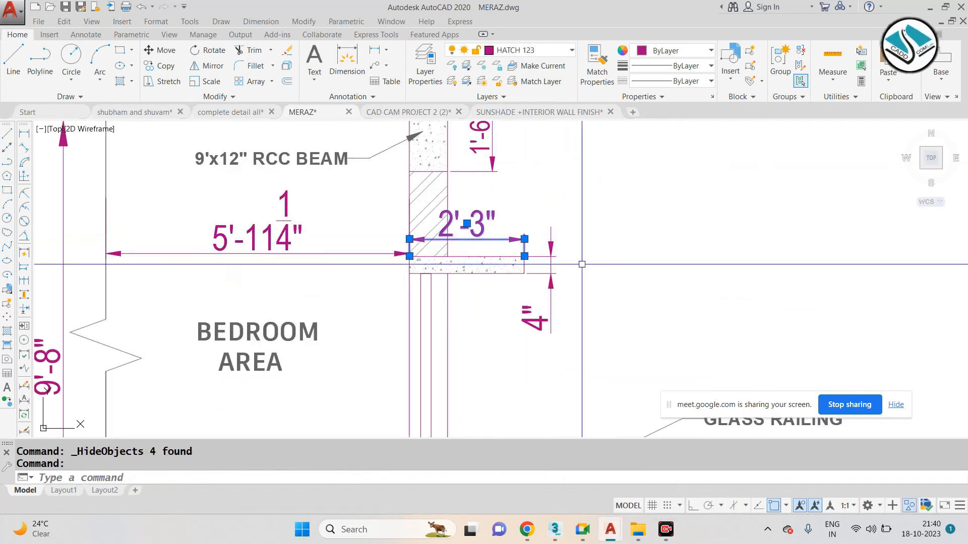
click(550, 316)
click(492, 155)
right_click(537, 222)
mouse_move(621, 282)
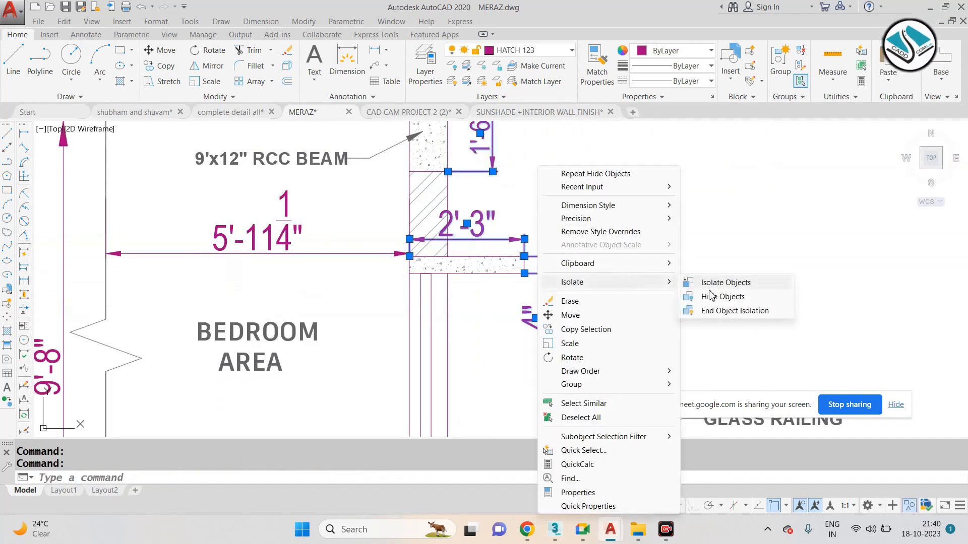
click(716, 296)
scroll(505, 277, down, 4)
key(Escape)
scroll(509, 361, up, 2)
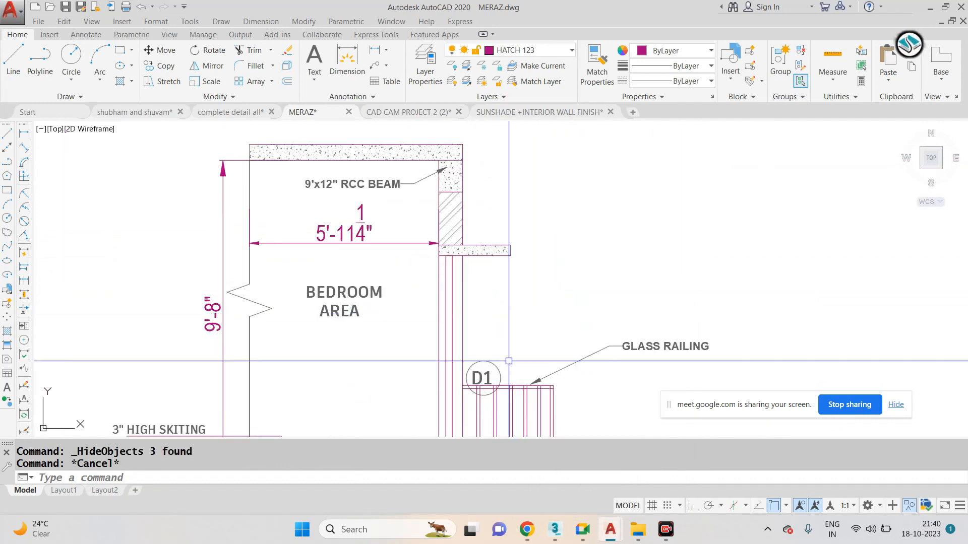
Move the D1 door tag with its circle off the railing into the bedroom area beside the door.
scroll(498, 366, up, 10)
click(559, 251)
click(357, 395)
scroll(446, 306, down, 4)
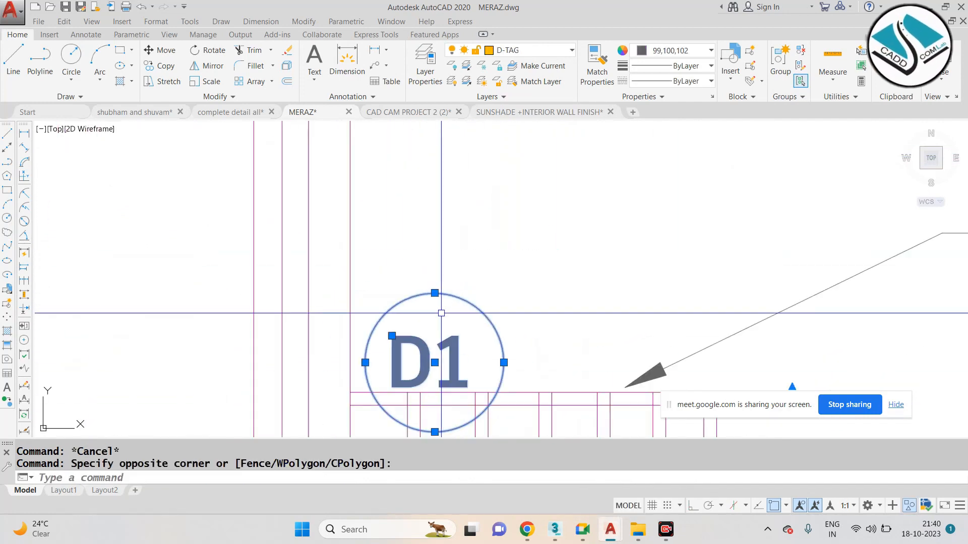
text(m)
key(Return)
click(466, 295)
click(211, 295)
scroll(561, 312, down, 5)
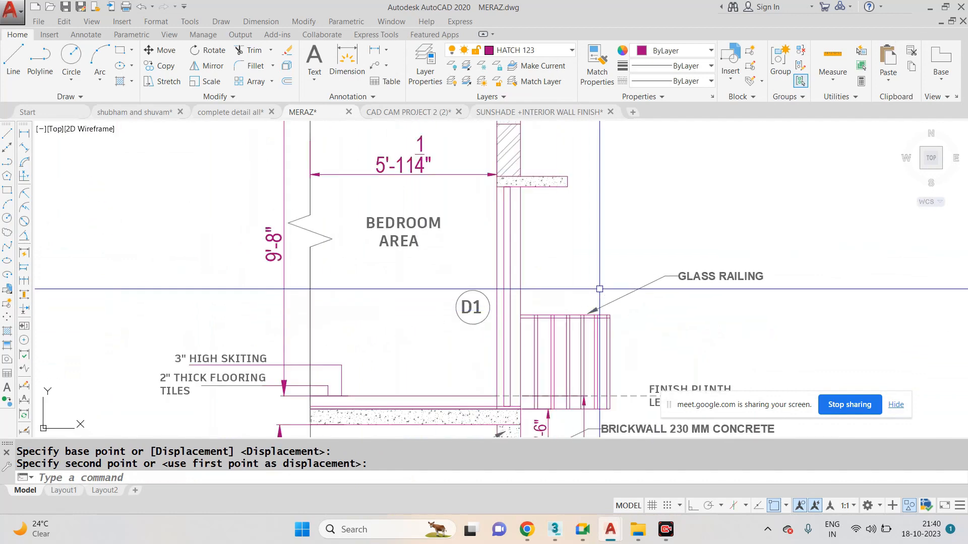
key(Escape)
Draw a horizontal line, with Ortho on, from the top slab's lower outer corner outward to just past the glass railing.
middle_drag(600, 289, 544, 368)
key(Escape)
text(l)
key(Return)
scroll(513, 267, down, 2)
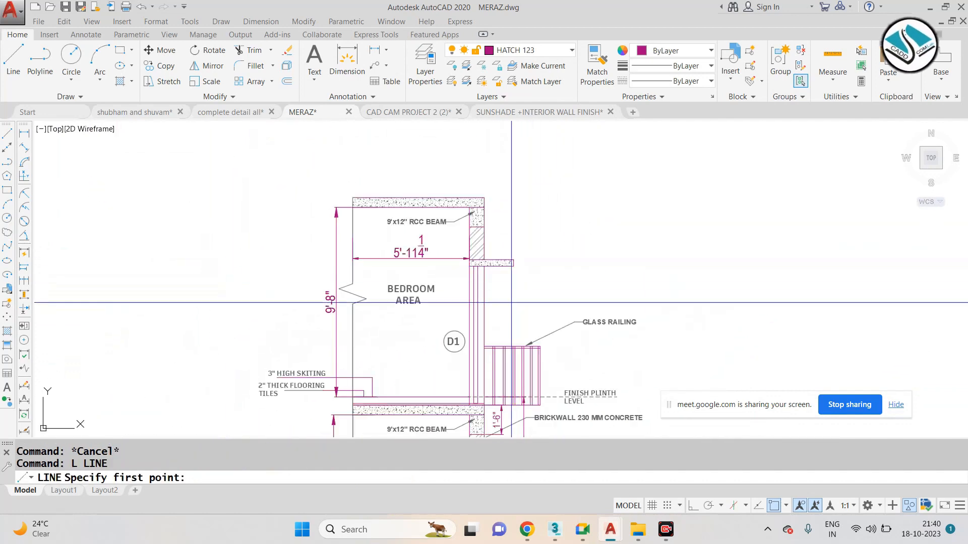
middle_drag(511, 303, 511, 210)
scroll(474, 161, up, 3)
scroll(470, 156, down, 3)
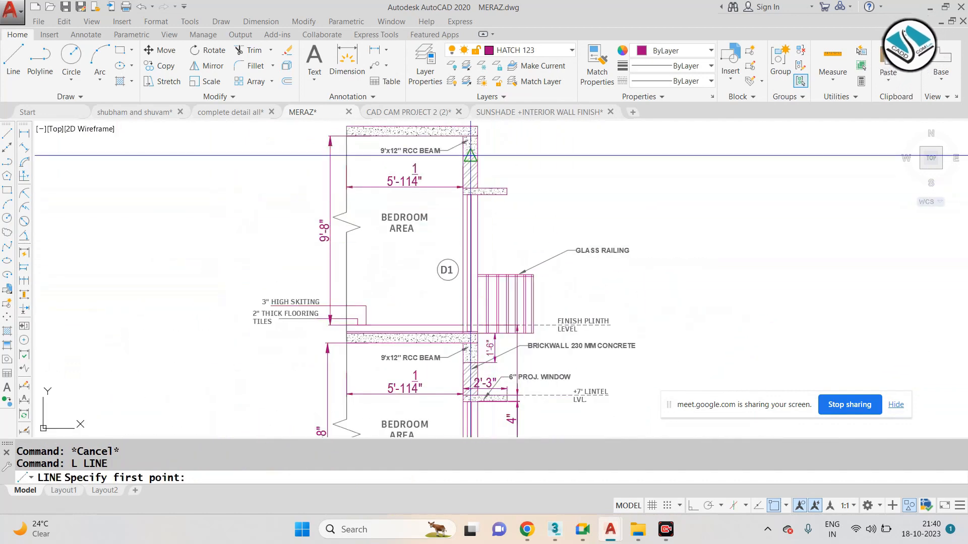
click(477, 135)
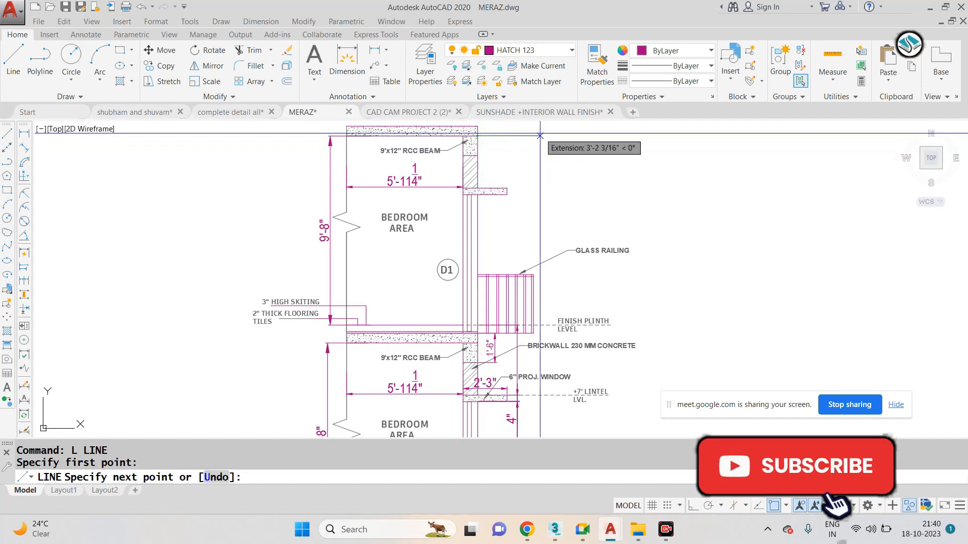
scroll(540, 135, up, 2)
key(F8)
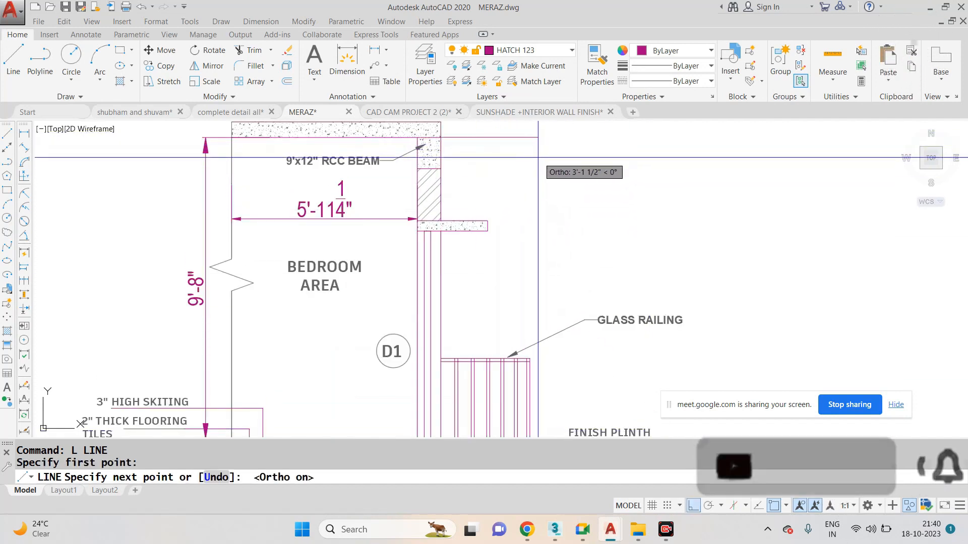
click(537, 144)
key(Escape)
key(Escape)
Draw a vertical line from the top of the glass railing near its outer end up past the horizontal slab line.
key(Return)
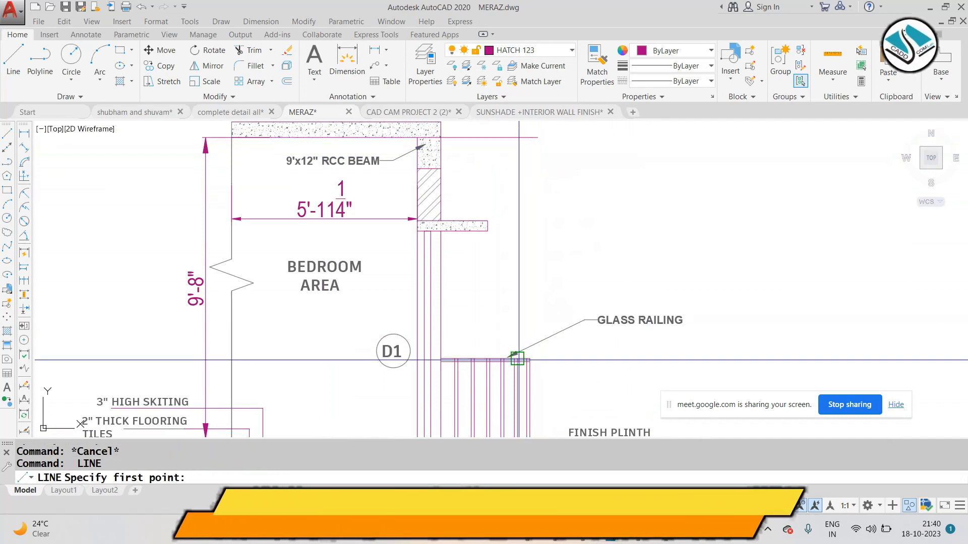
click(517, 358)
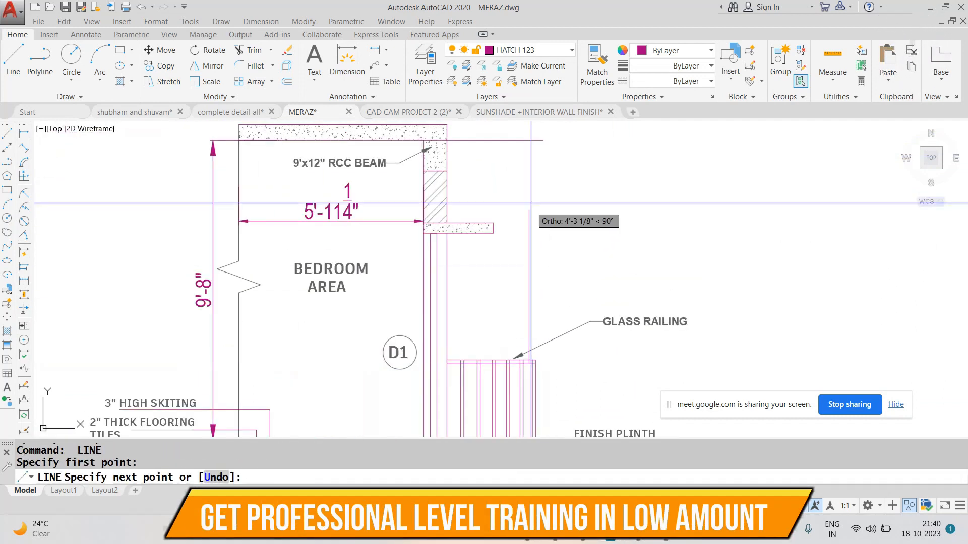
middle_drag(524, 131, 527, 235)
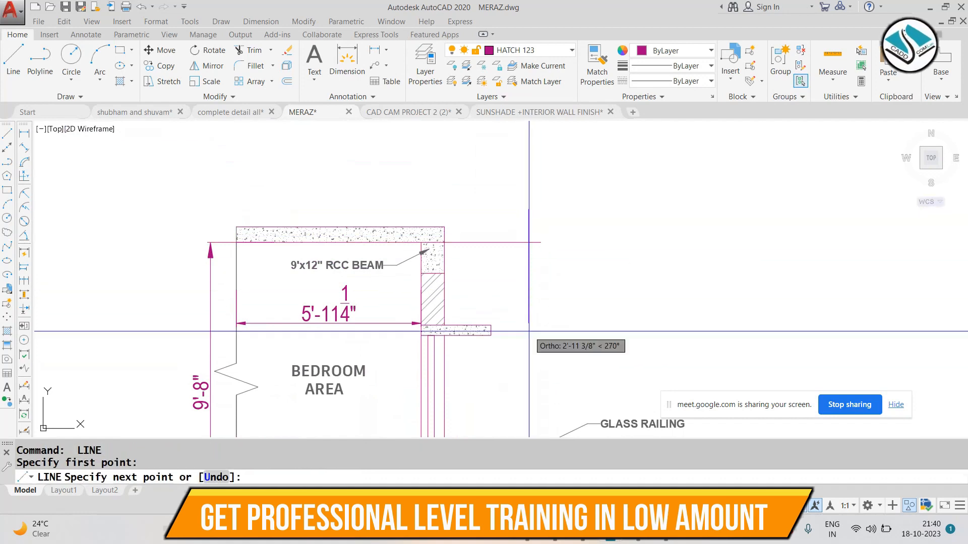
middle_drag(530, 331, 522, 175)
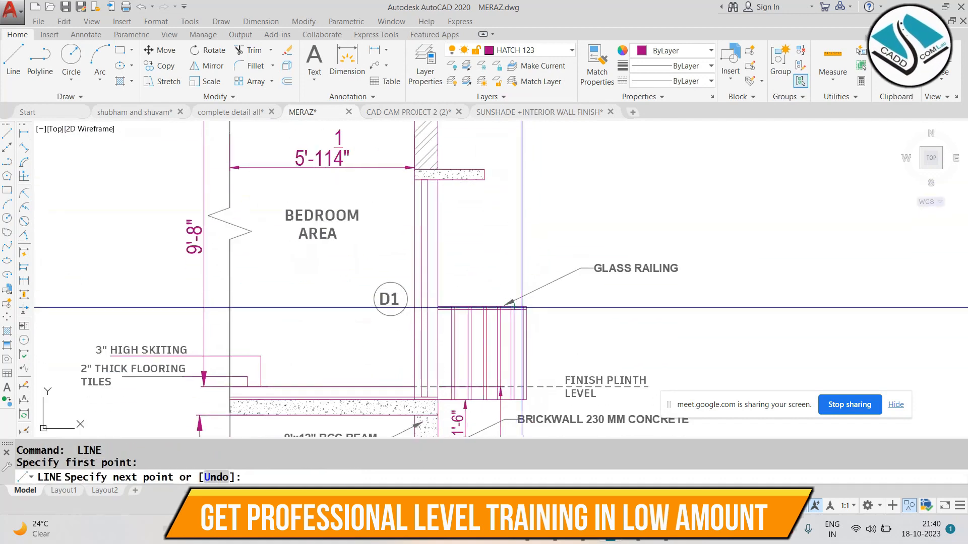
scroll(529, 322, up, 5)
key(Escape)
key(Escape)
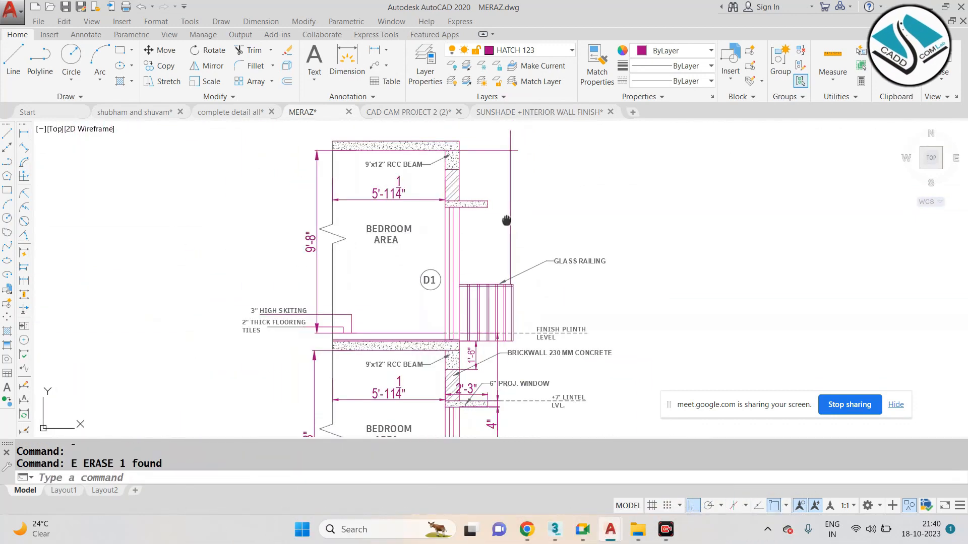
Trim the overhanging ends of the vertical and horizontal lines so they meet in a corner above the railing.
middle_drag(507, 221, 507, 305)
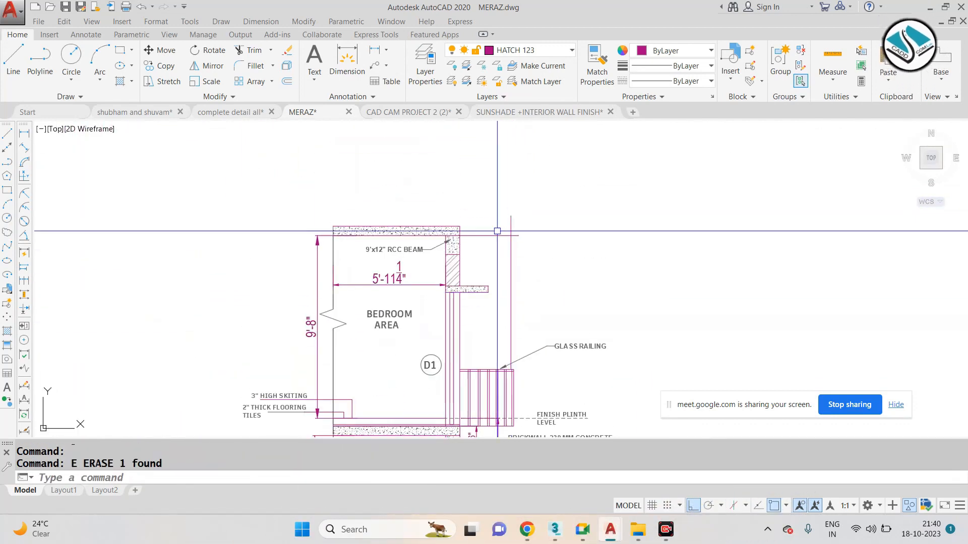
scroll(499, 232, up, 4)
key(Escape)
key(Escape)
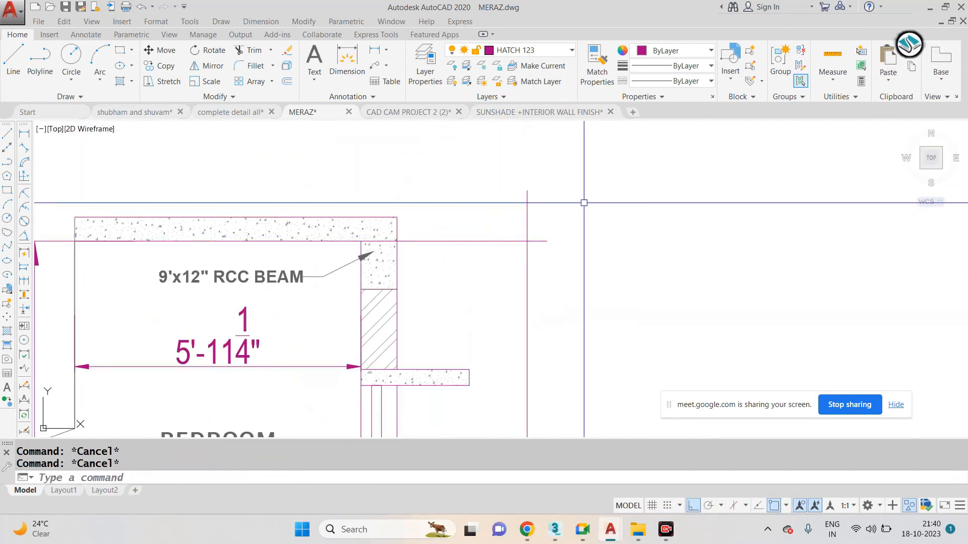
text(tr)
key(space)
key(space)
click(550, 195)
click(515, 209)
click(558, 218)
click(544, 262)
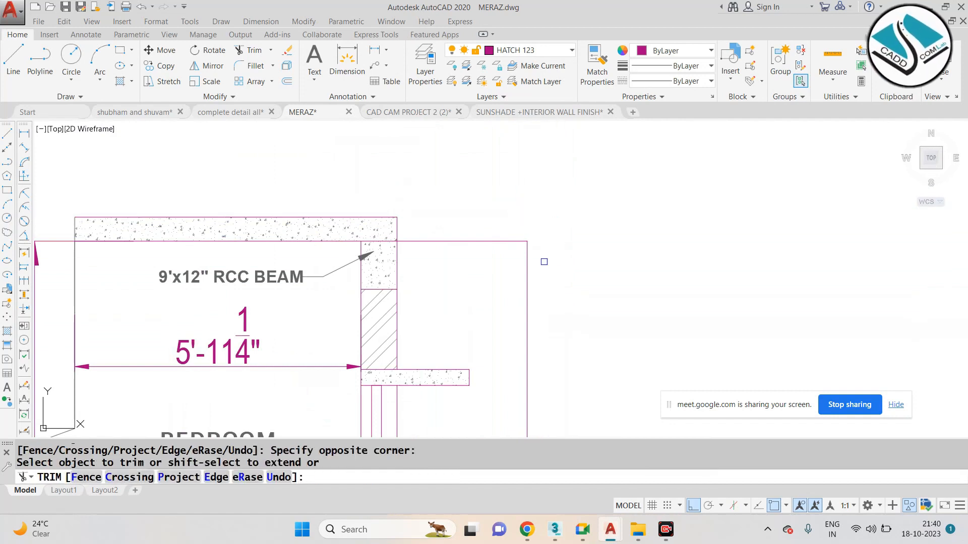
key(Escape)
Draw a horizontal line outward from the top slab's upper outer corner and a vertical line up from the new corner across it.
text(l)
key(space)
click(396, 218)
click(607, 217)
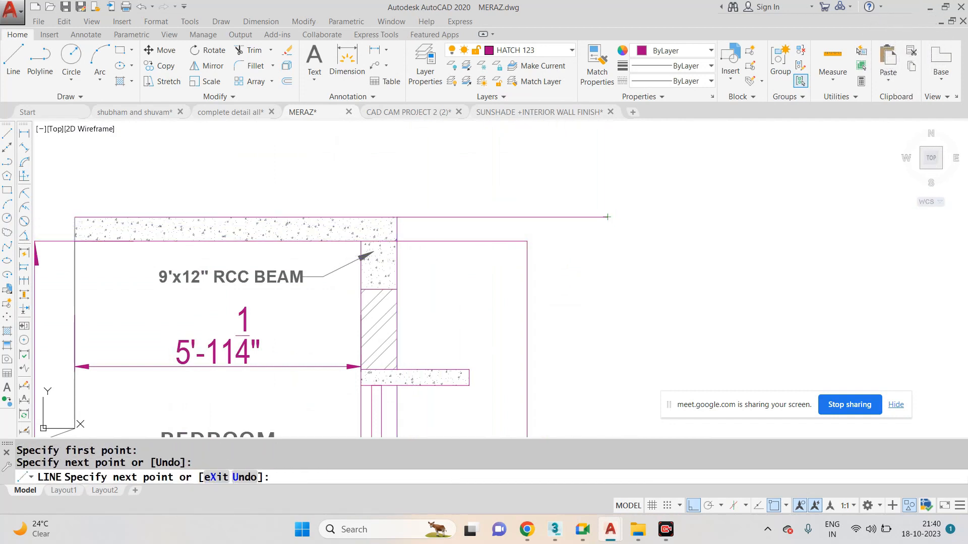
key(Escape)
key(space)
click(528, 241)
key(Escape)
Trim the ends of both lines beyond their crossing to close the outer end of the extended top slab.
text(tr)
key(space)
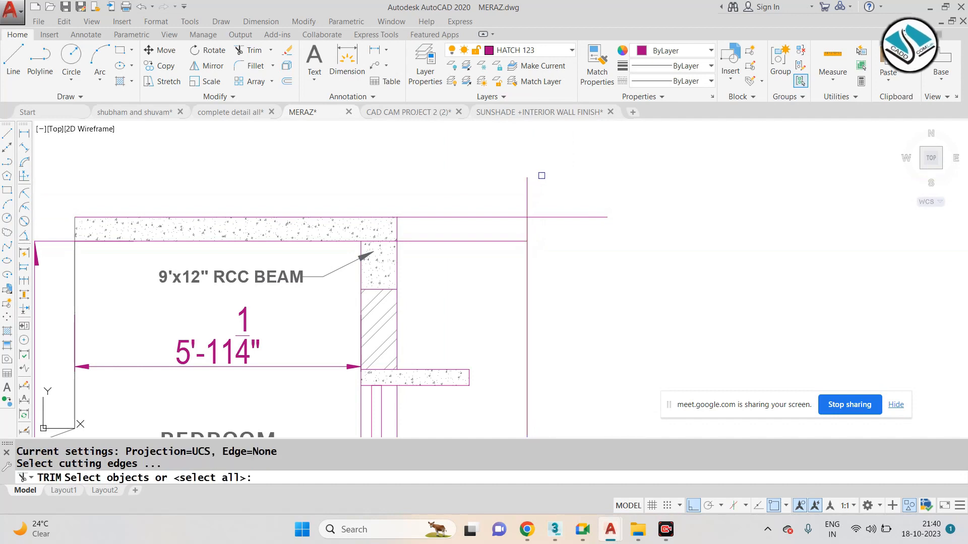
key(space)
click(542, 199)
click(560, 251)
key(Escape)
scroll(531, 211, down, 4)
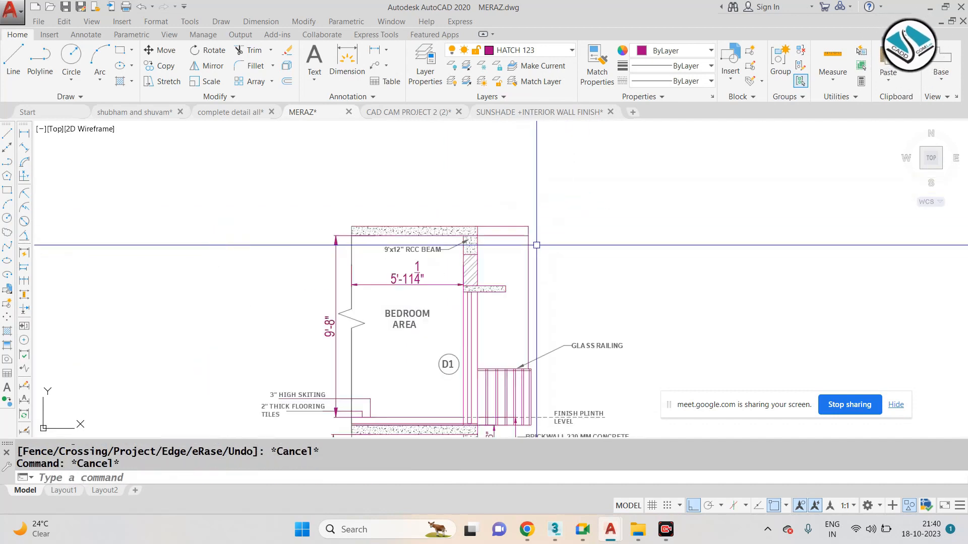
Erase the concrete hatch from the upper storey's window projection.
scroll(509, 279, up, 4)
scroll(447, 252, up, 4)
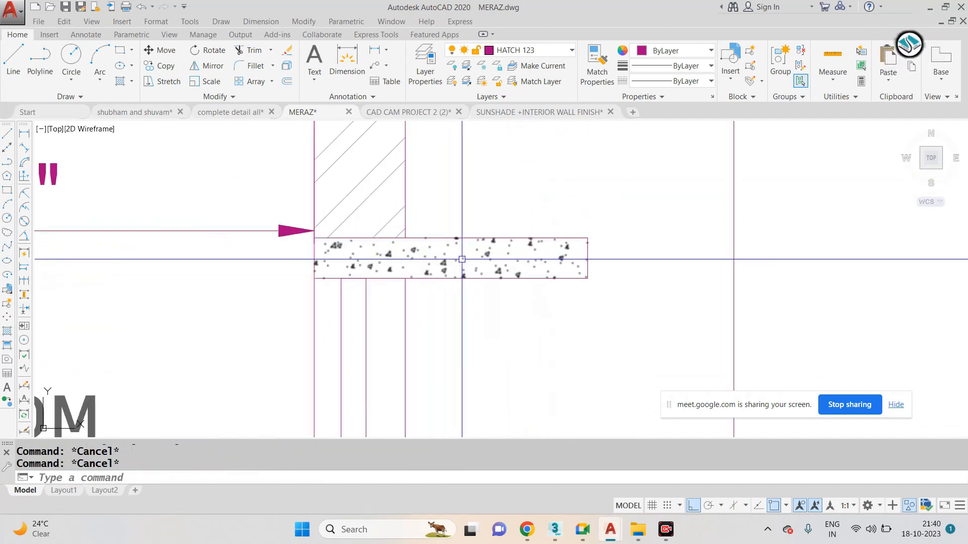
click(486, 275)
text(e)
key(Return)
Extend the outer line of the hatched brick wall down through the window projection.
text(ex)
key(space)
key(space)
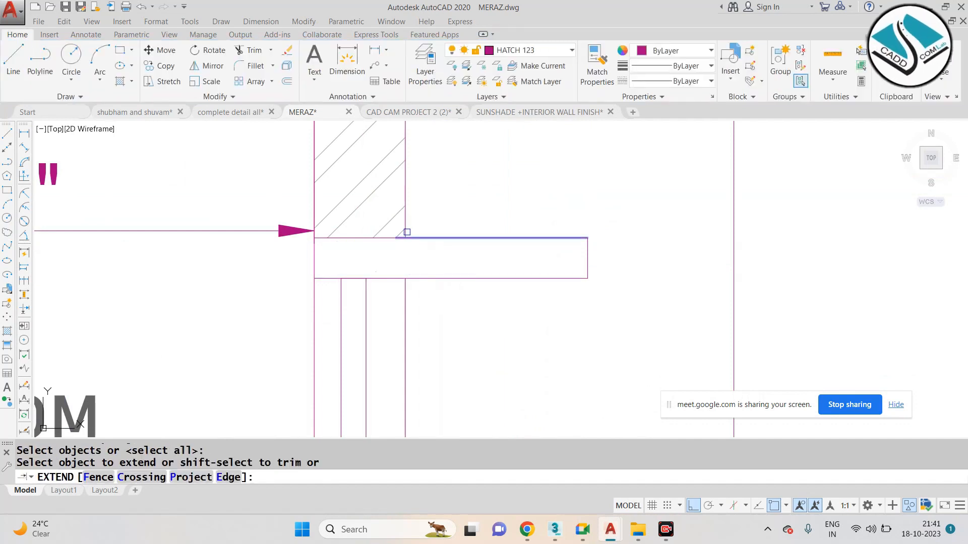
click(403, 227)
key(Escape)
Trim the window projection back to the wall's outer line and erase the leftover piece outside the wall.
text(tr)
key(space)
key(space)
click(590, 212)
click(542, 292)
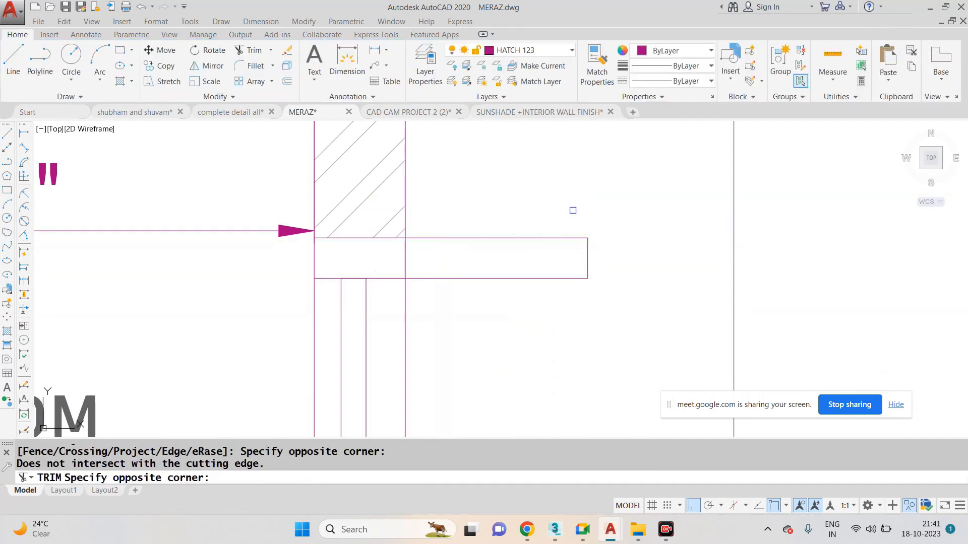
key(Escape)
click(594, 201)
click(515, 307)
text(e)
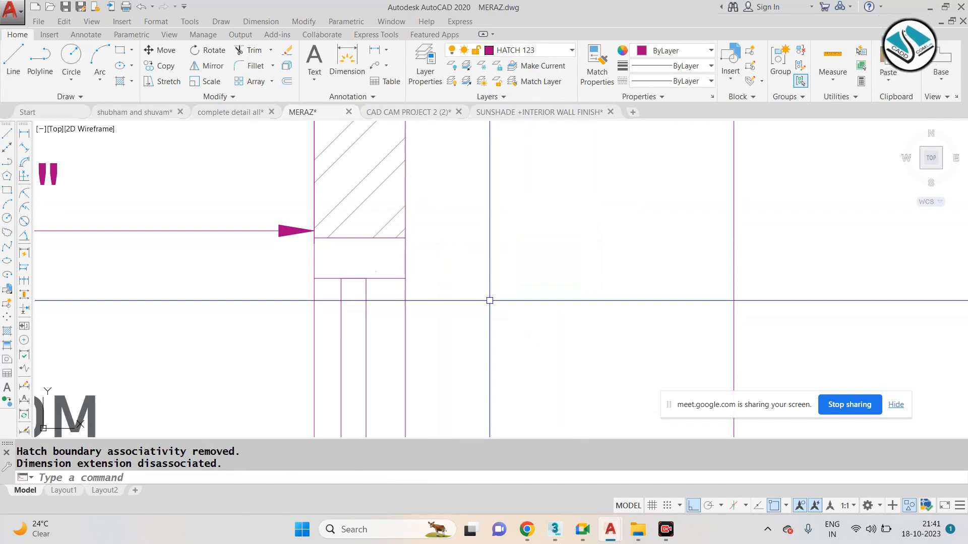
scroll(490, 301, down, 3)
key(Escape)
key(Escape)
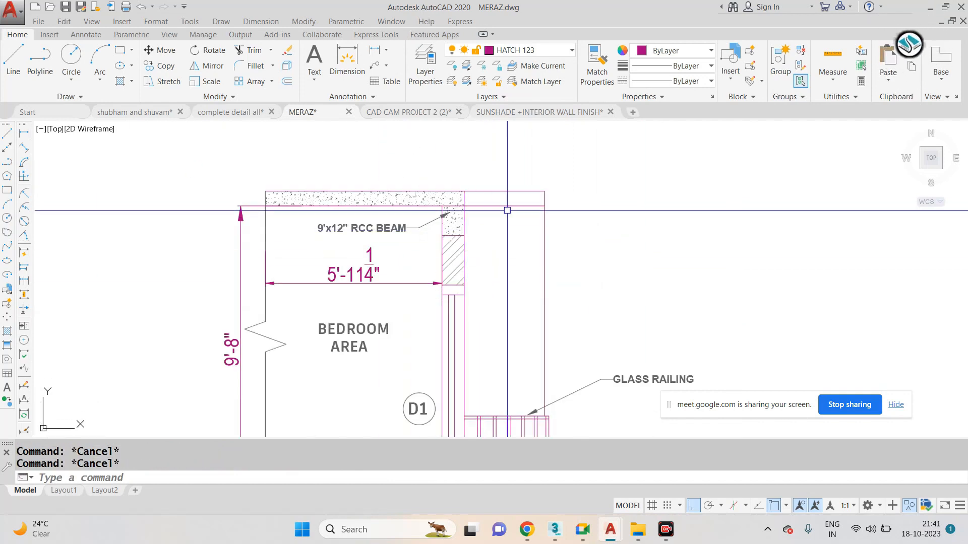
scroll(507, 209, up, 3)
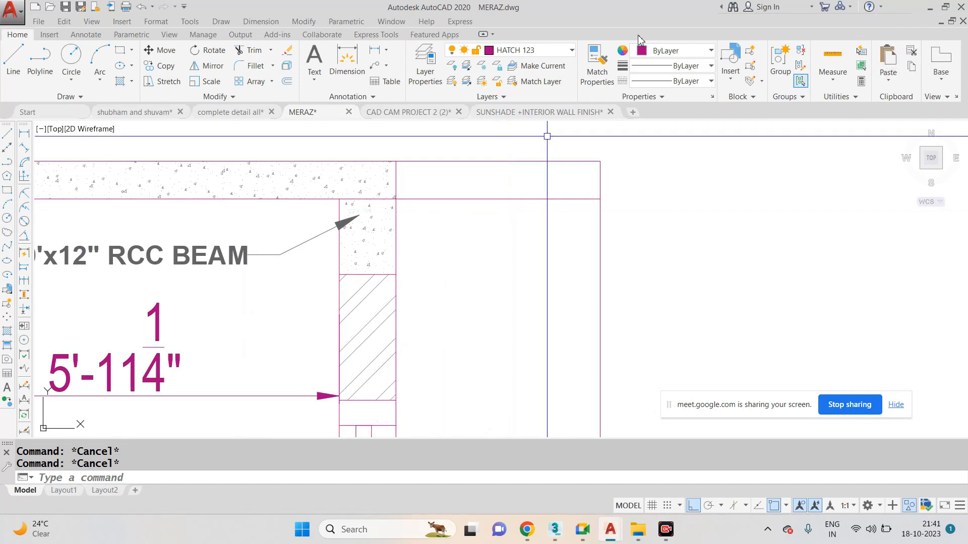
Try to explode the outline of the extended top slab.
text(o)
key(Return)
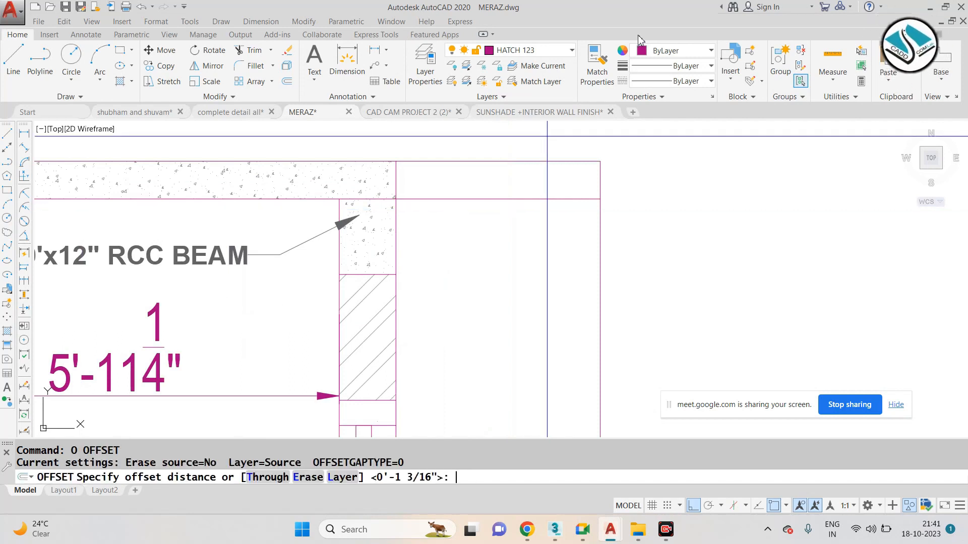
key(Escape)
text(x)
key(Return)
click(581, 145)
click(482, 251)
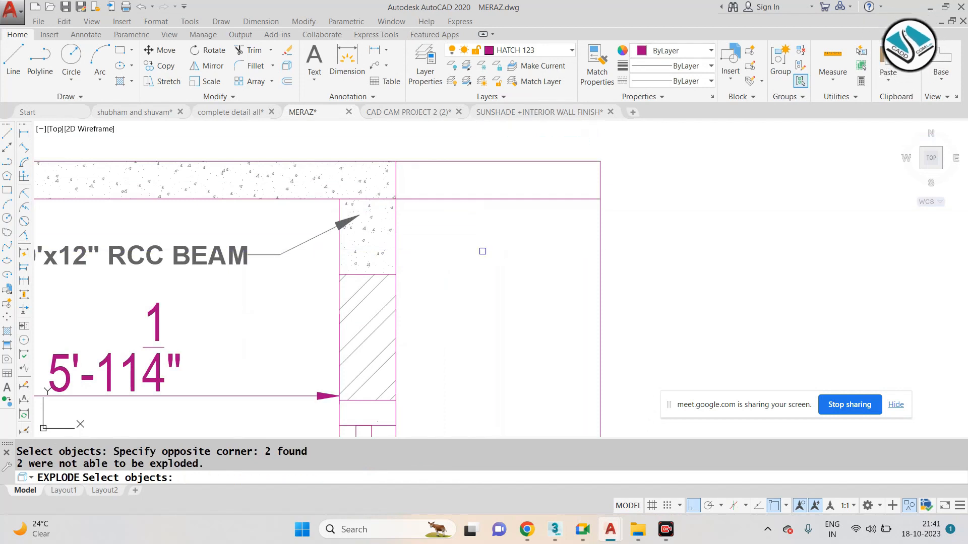
key(Escape)
key(Escape)
Offset the underside line of the extended top slab 2" downward.
text(o)
key(Return)
text(2)
key(Return)
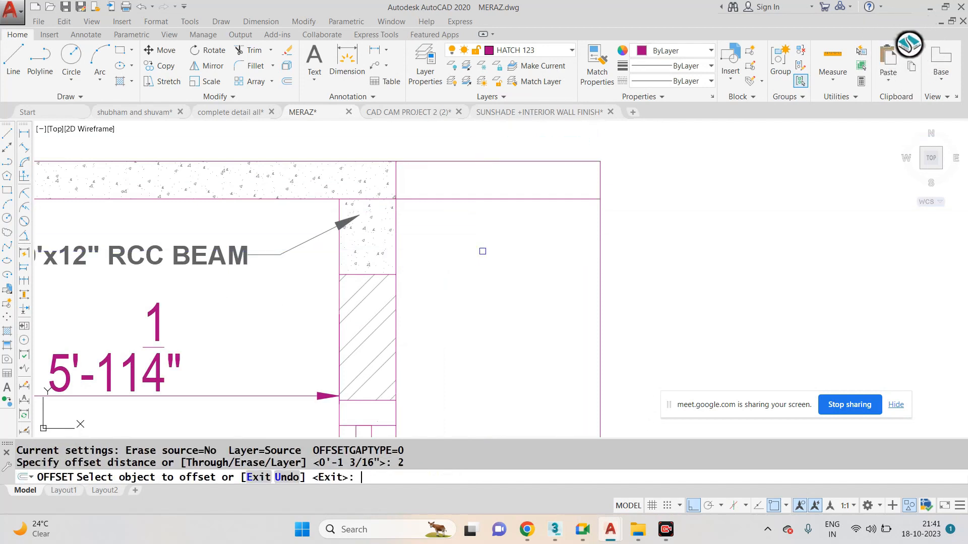
click(504, 200)
click(502, 222)
key(Escape)
key(Escape)
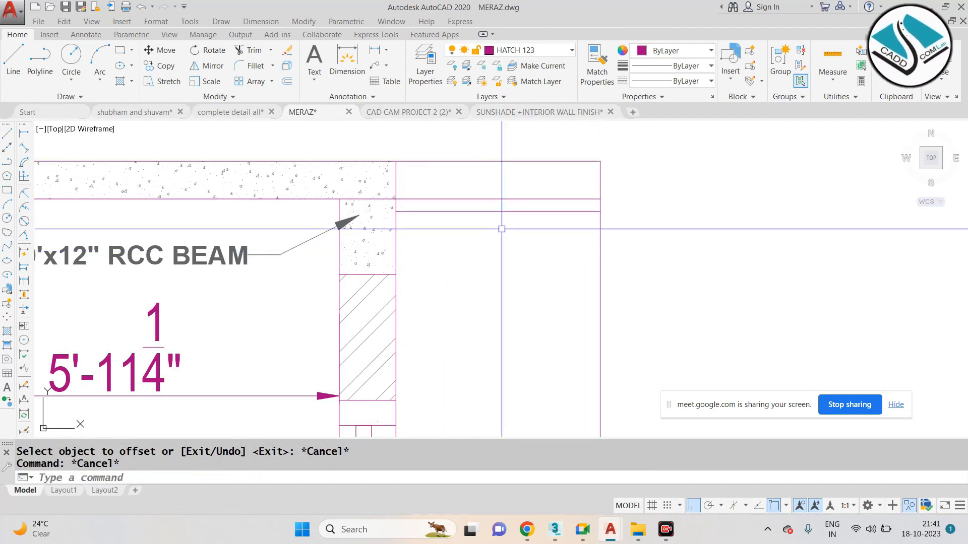
Switch to Chrome and open the BuildingPlanner house from the 3D ELEVATIONS results as a separate image, enlarged to examine its balcony ceiling.
click(527, 530)
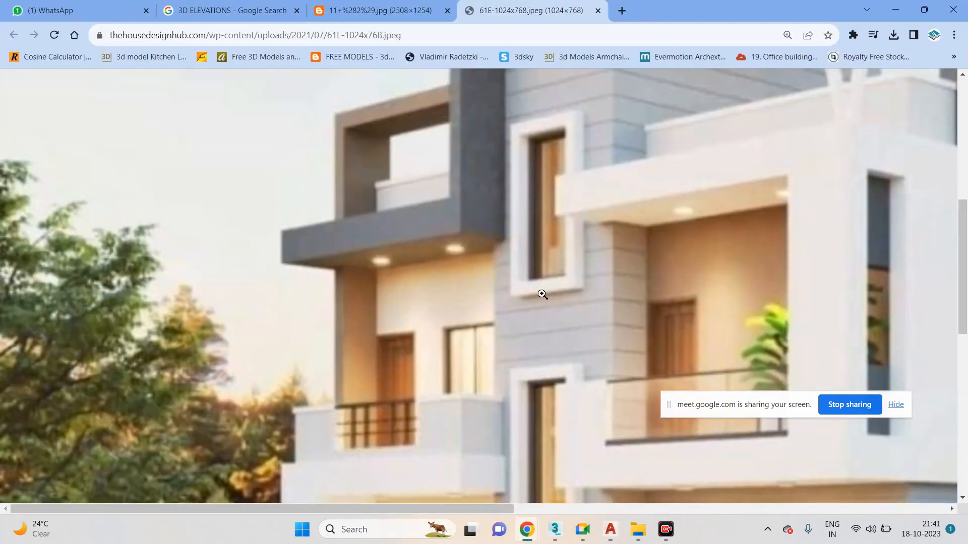
ctrl+scroll(416, 240, down, 1)
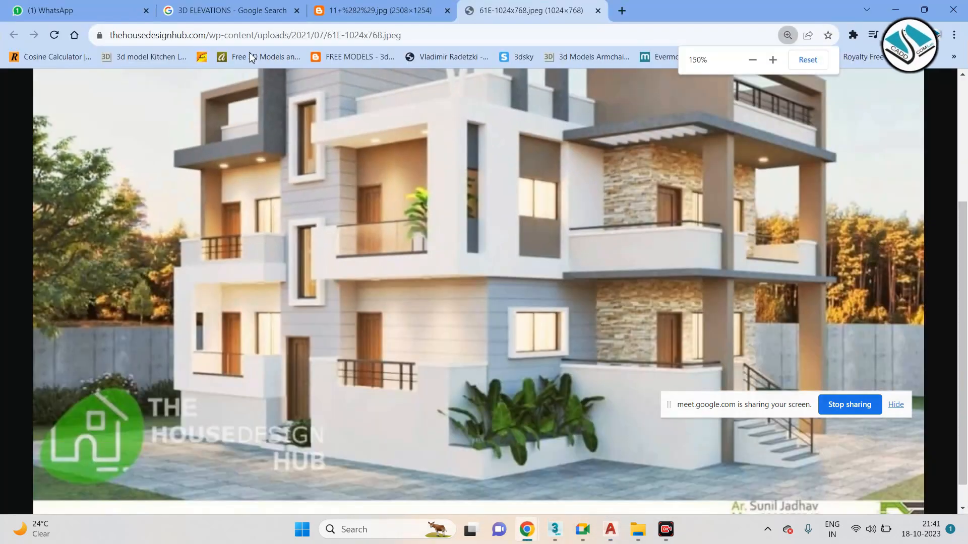
click(217, 11)
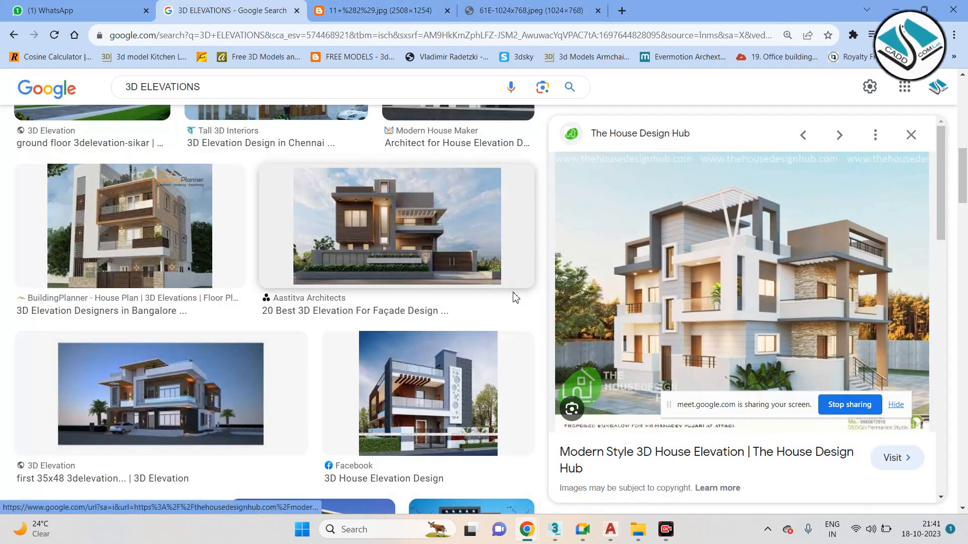
click(176, 214)
right_click(740, 179)
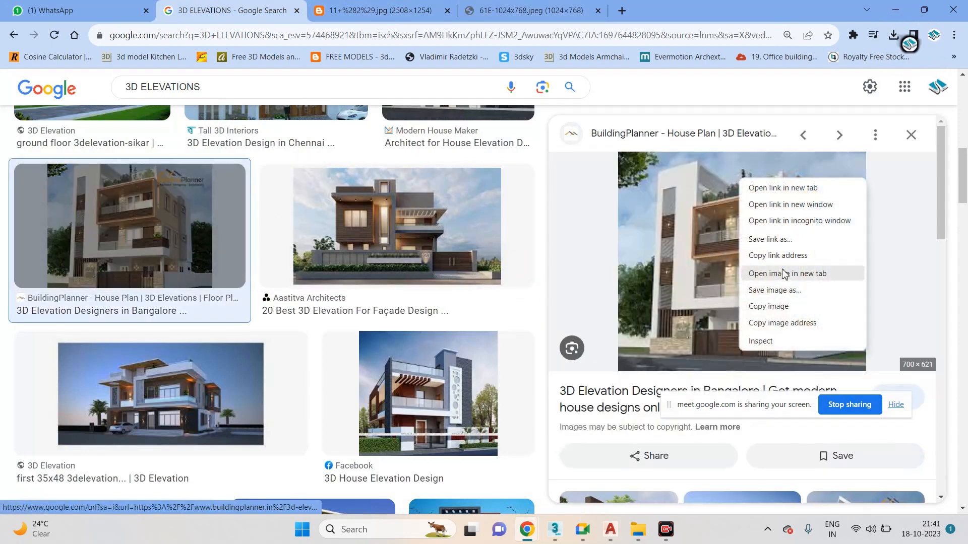
click(784, 274)
click(650, 10)
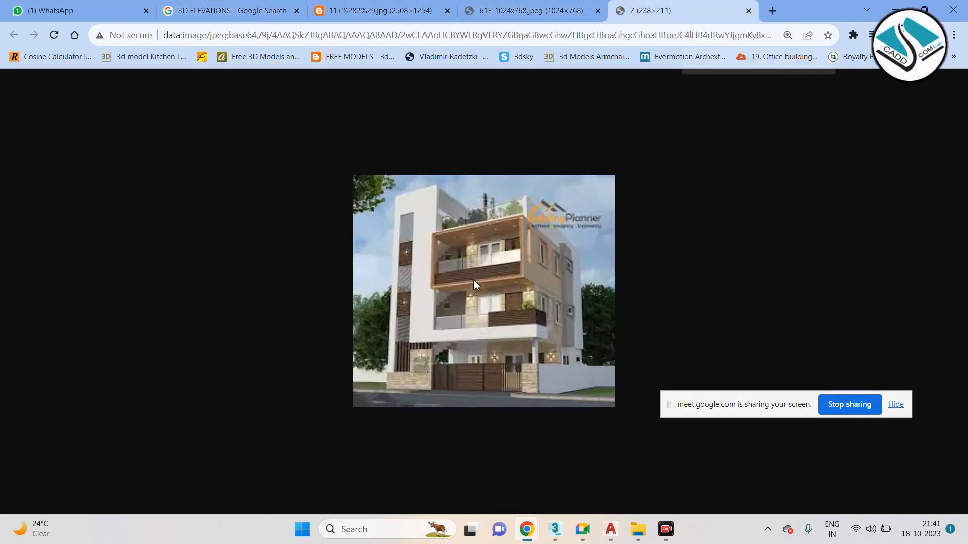
ctrl+scroll(479, 252, up, 4)
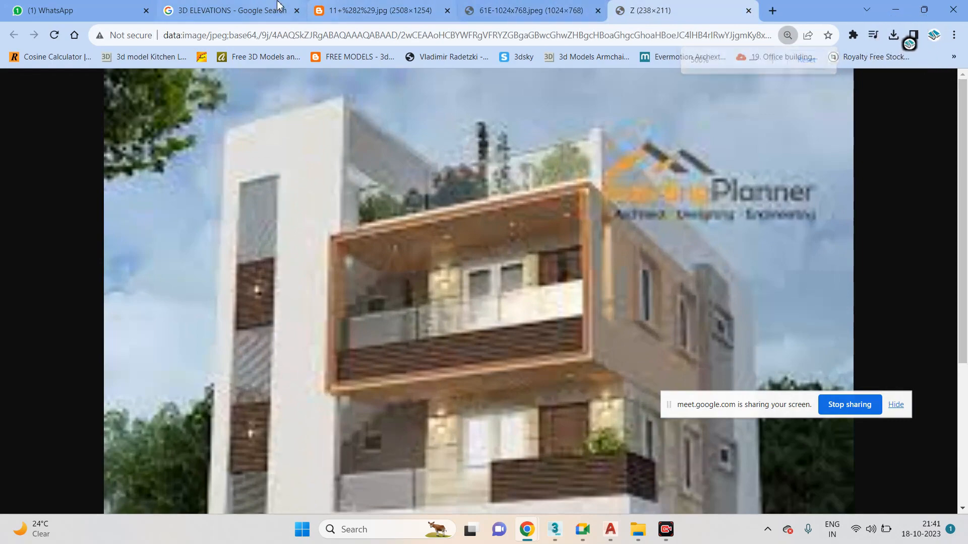
Open the Continent Group building elevation from the related images as a separate image and enlarge its roof and upper balconies.
click(232, 10)
scroll(667, 312, down, 6)
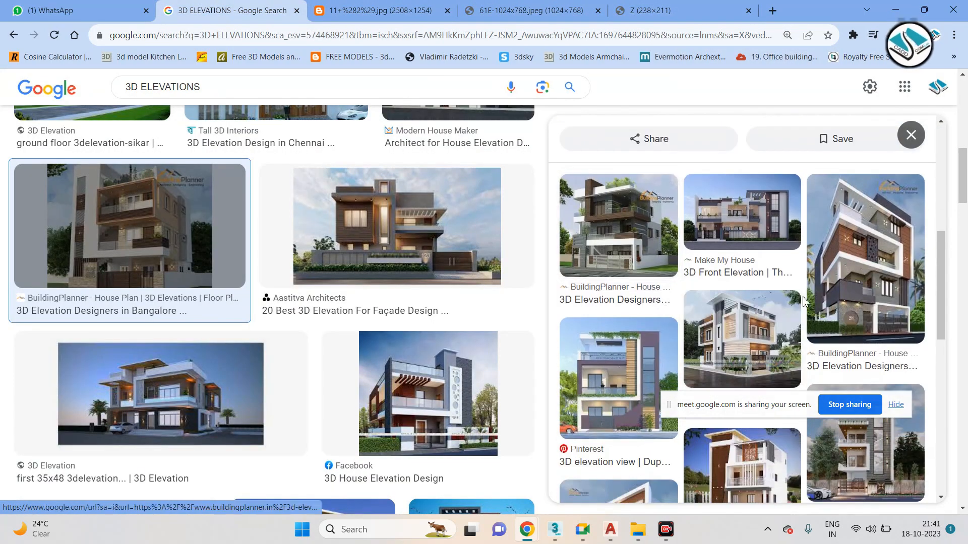
scroll(785, 302, down, 3)
click(751, 348)
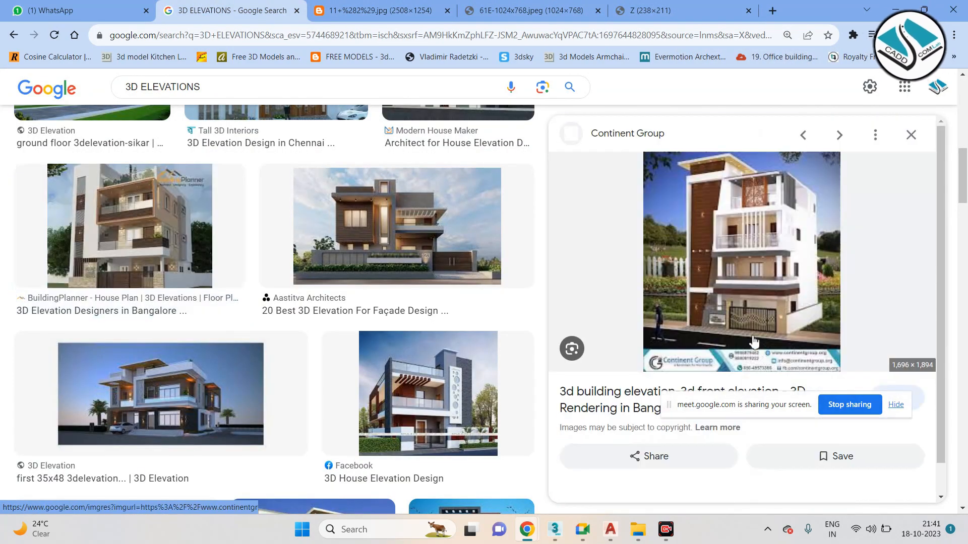
right_click(738, 203)
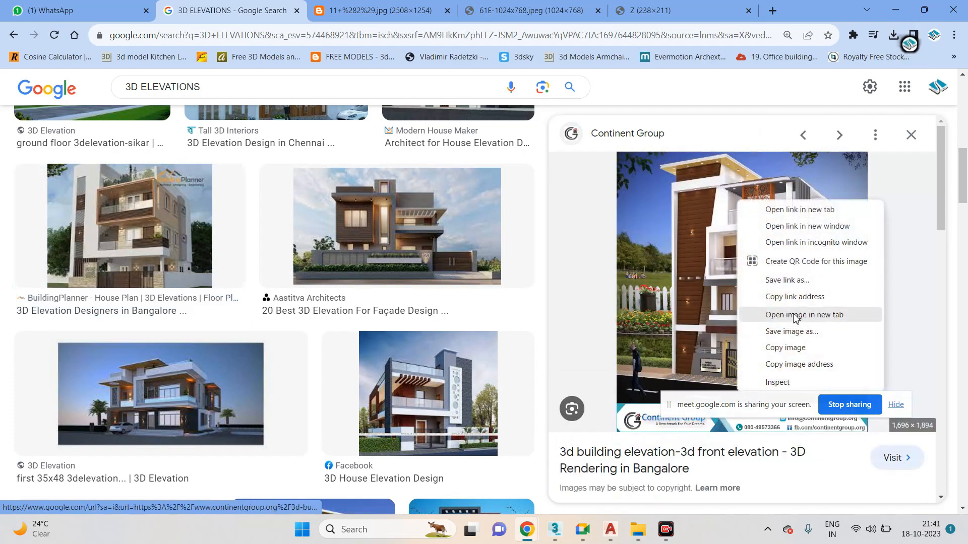
click(802, 315)
click(731, 10)
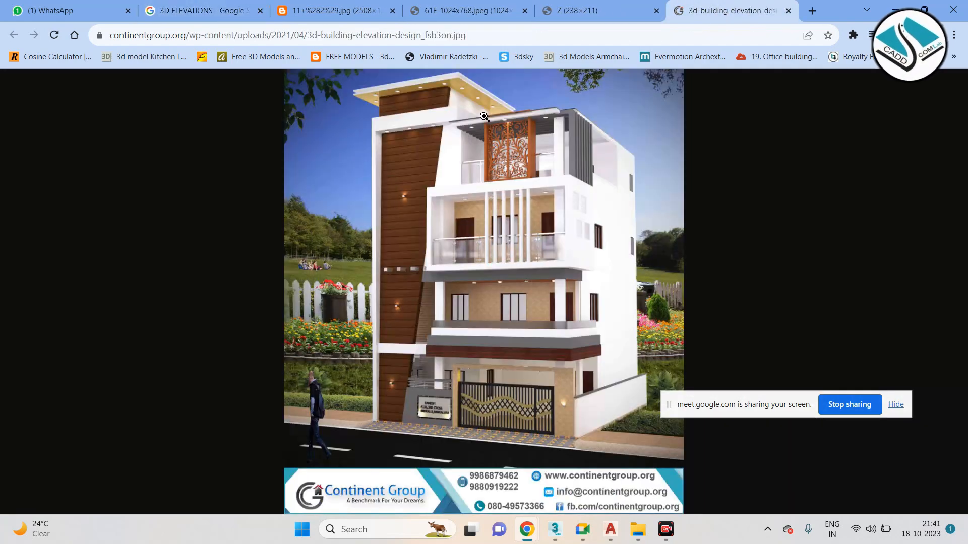
ctrl+scroll(484, 116, up, 5)
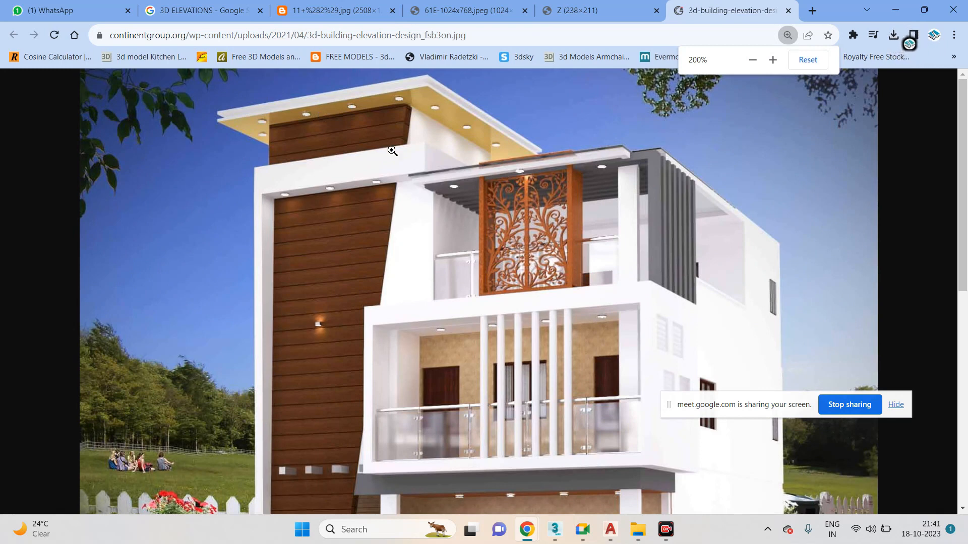
Draw a red arrow on the image pointing to the lit underside of the projecting roof slab.
key(super+shift+s)
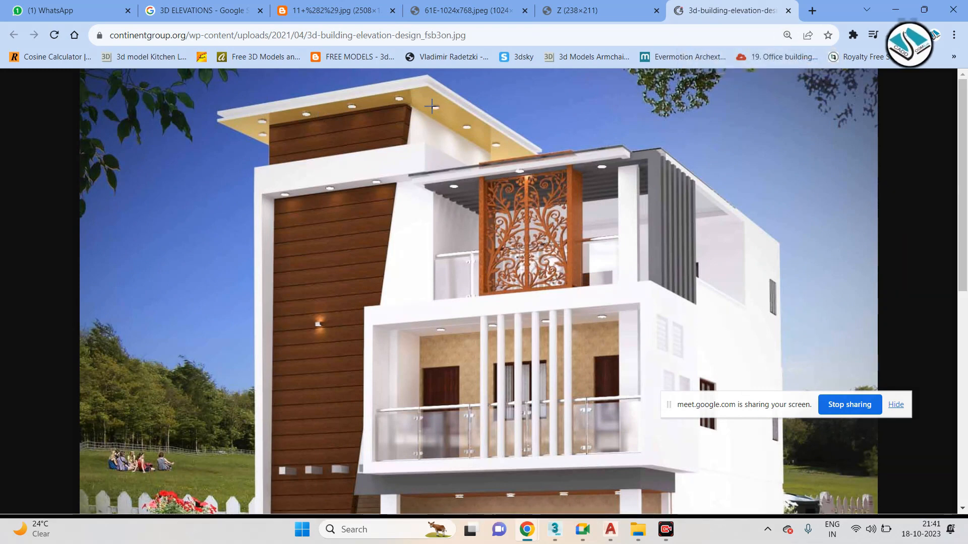
drag(423, 103, 437, 179)
mouse_move(424, 99)
mouse_down()
mouse_move(410, 125)
mouse_move(443, 110)
mouse_up()
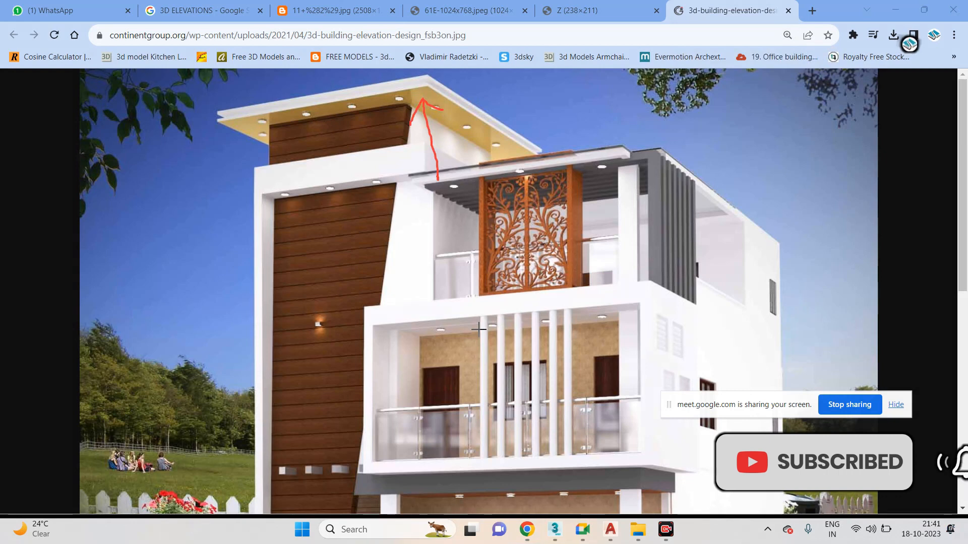
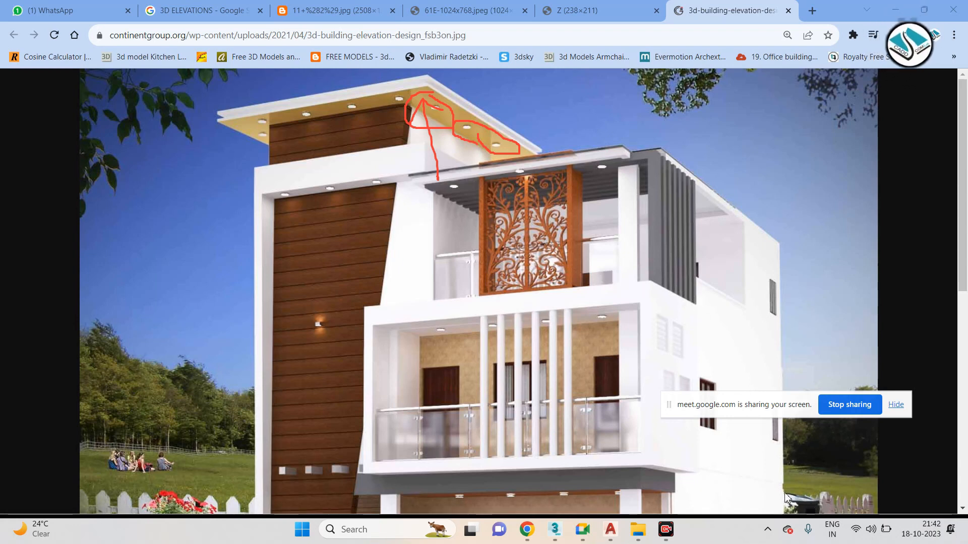
Look through more 3D ELEVATIONS results, previewing the Pinterest duplex house and the Facebook 3D House Elevation Design.
click(224, 7)
scroll(482, 287, down, 6)
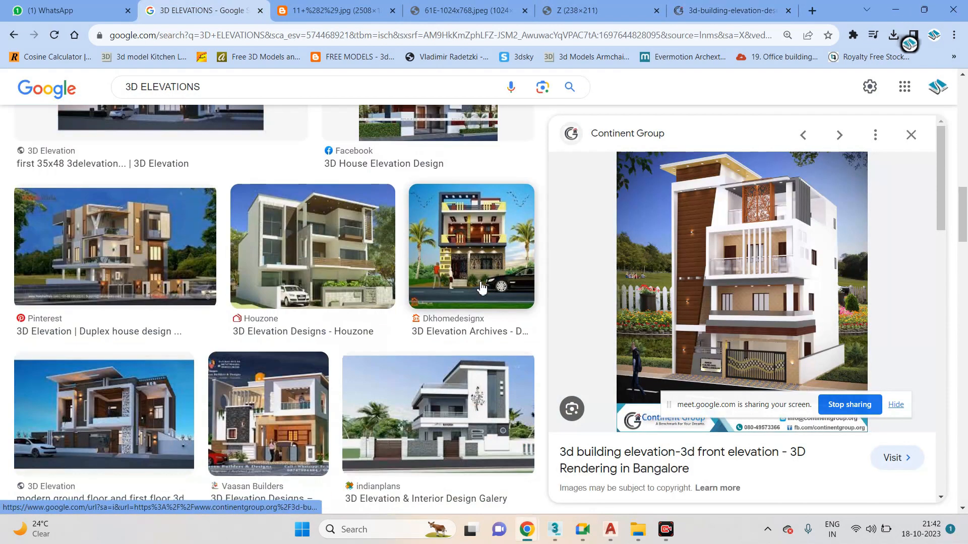
click(154, 238)
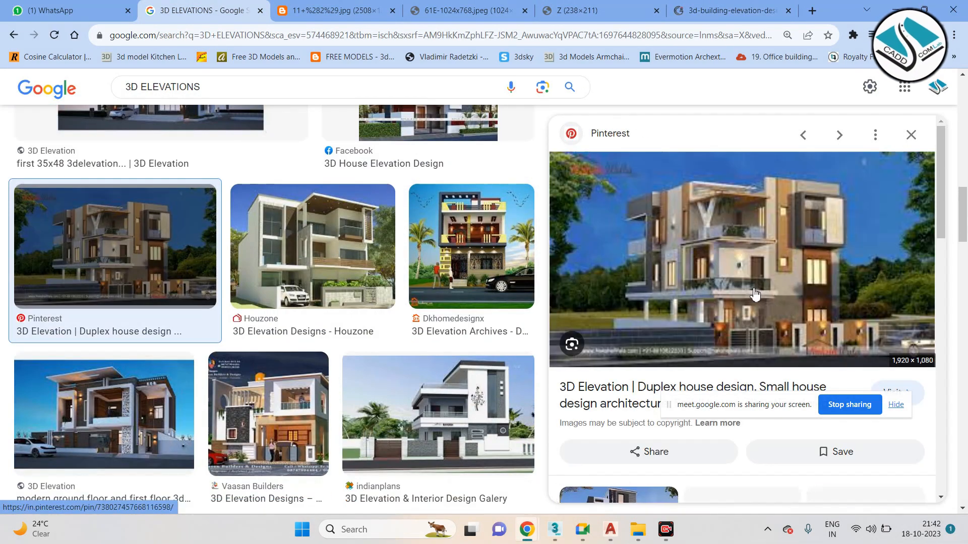
scroll(494, 267, down, 5)
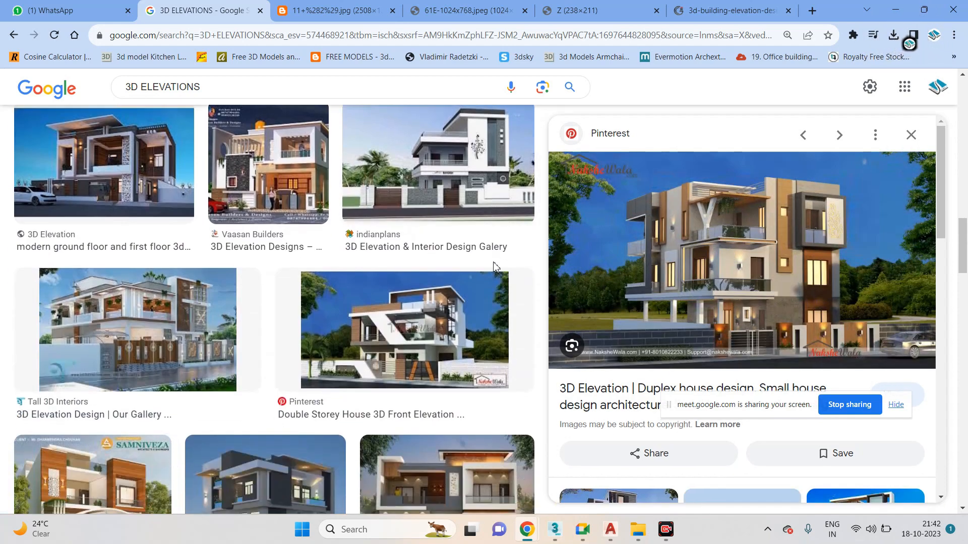
scroll(487, 266, down, 6)
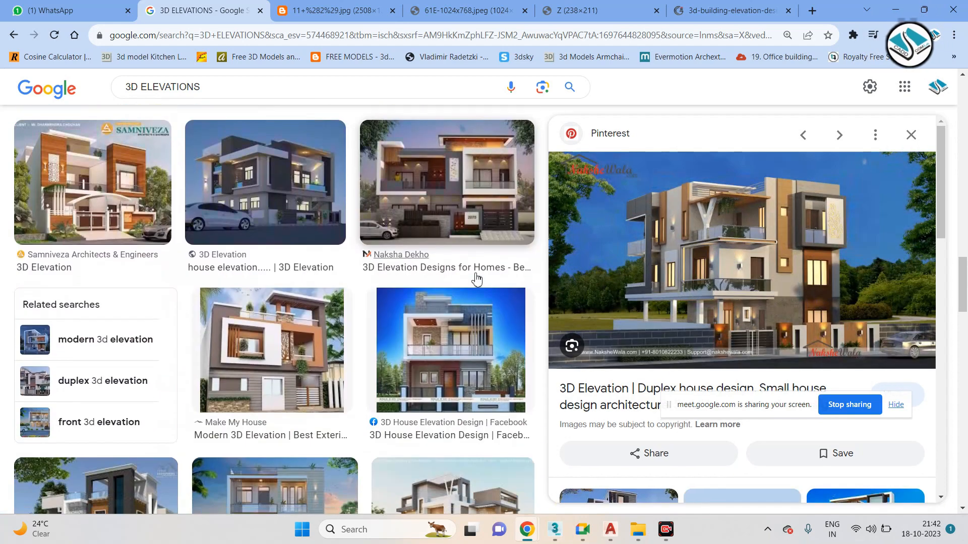
scroll(434, 280, down, 1)
click(435, 283)
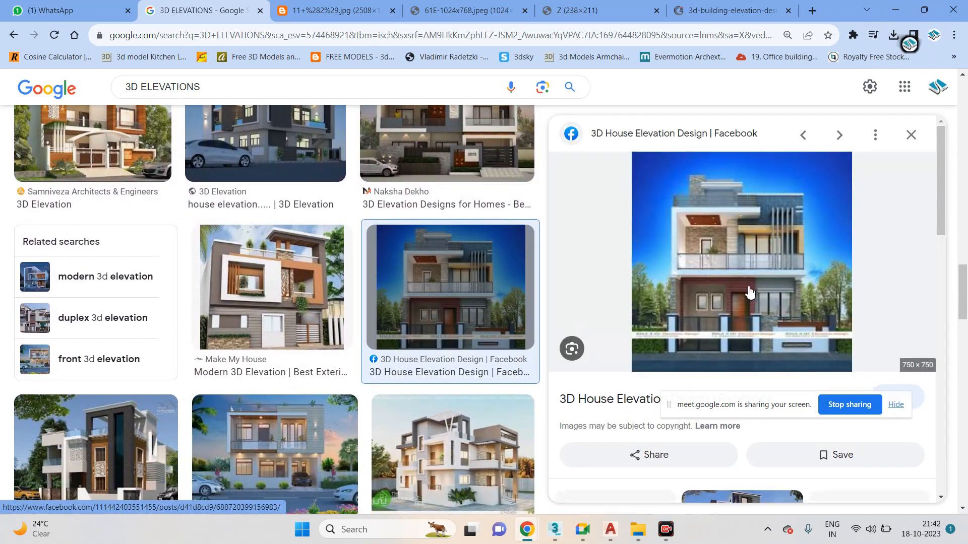
Browse the related images and the remaining 3D ELEVATIONS results for another house with a projecting balcony slab.
scroll(751, 232, down, 5)
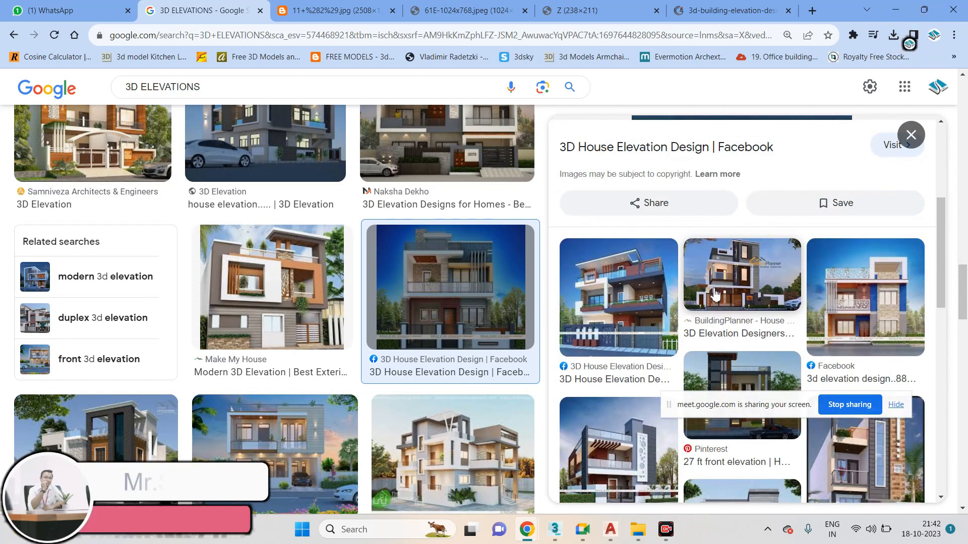
scroll(716, 294, down, 2)
scroll(715, 295, down, 5)
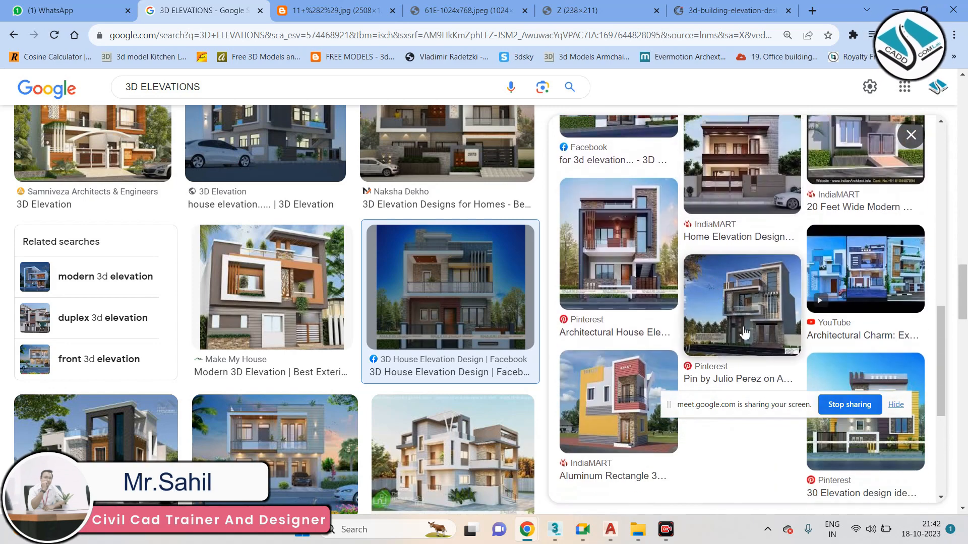
scroll(741, 320, down, 2)
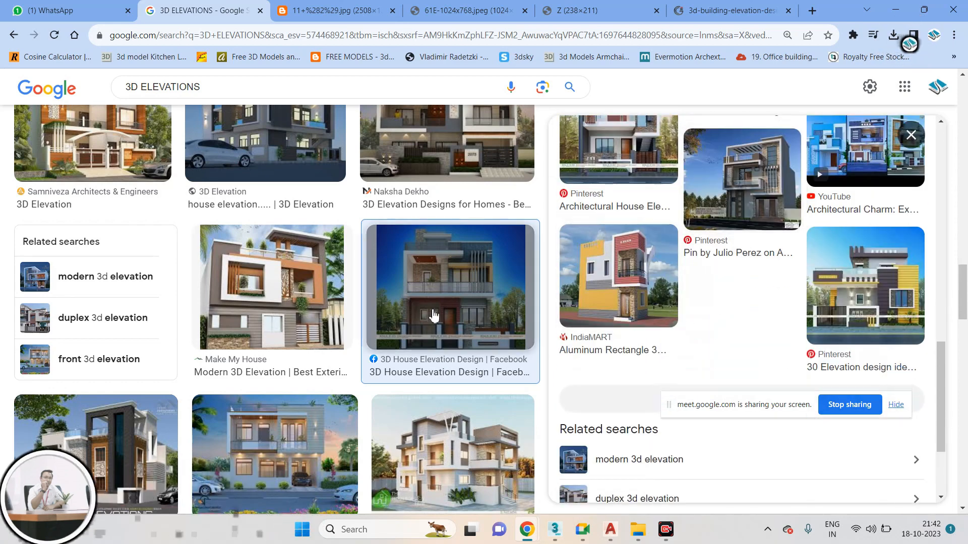
scroll(434, 316, down, 3)
scroll(426, 315, down, 3)
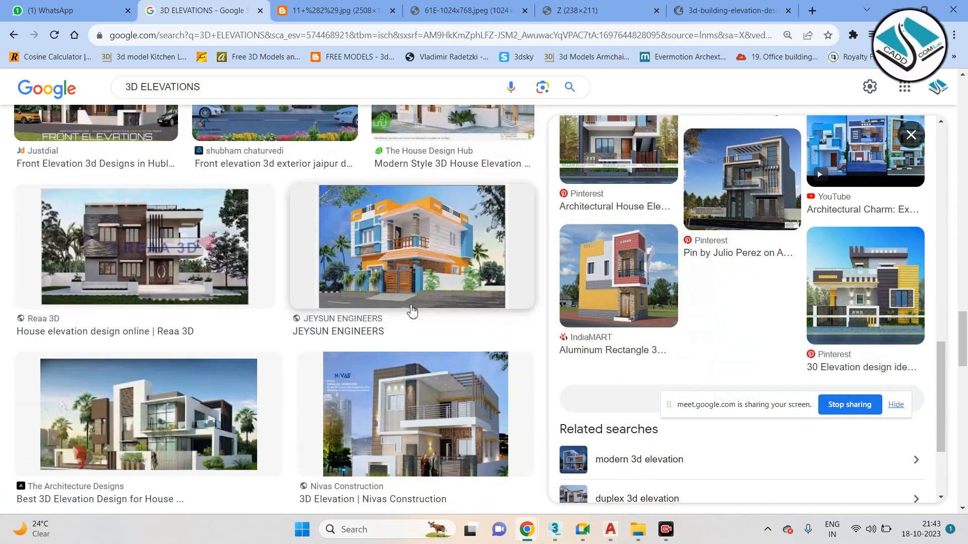
scroll(412, 311, down, 4)
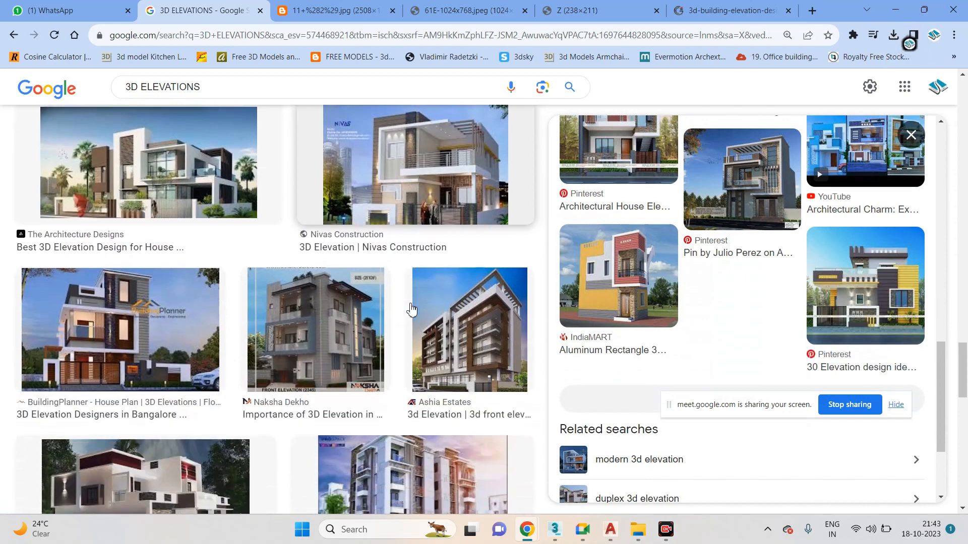
scroll(412, 309, down, 4)
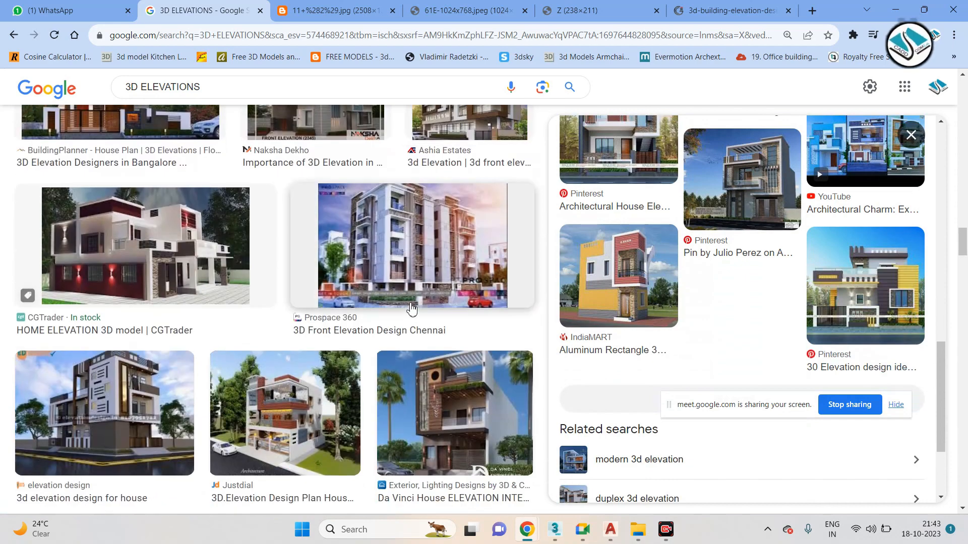
scroll(412, 310, down, 3)
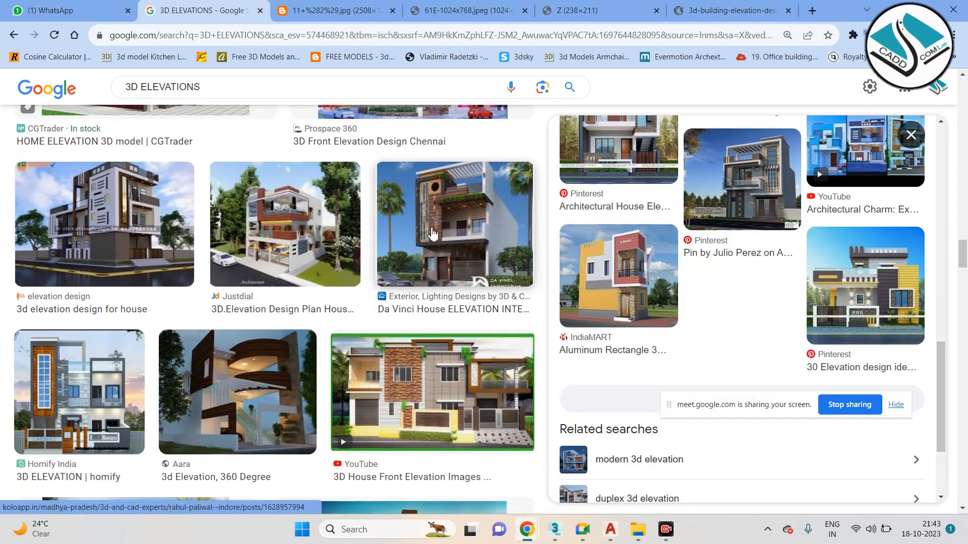
Open the Da Vinci House elevation as a separate image and enlarge the wood-clad ceiling under its balcony slab.
click(433, 234)
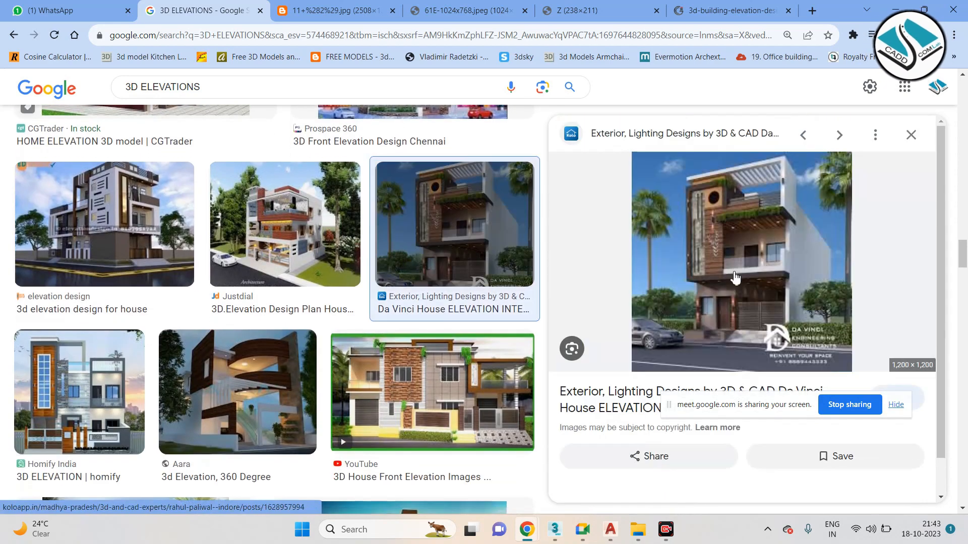
right_click(744, 232)
click(802, 348)
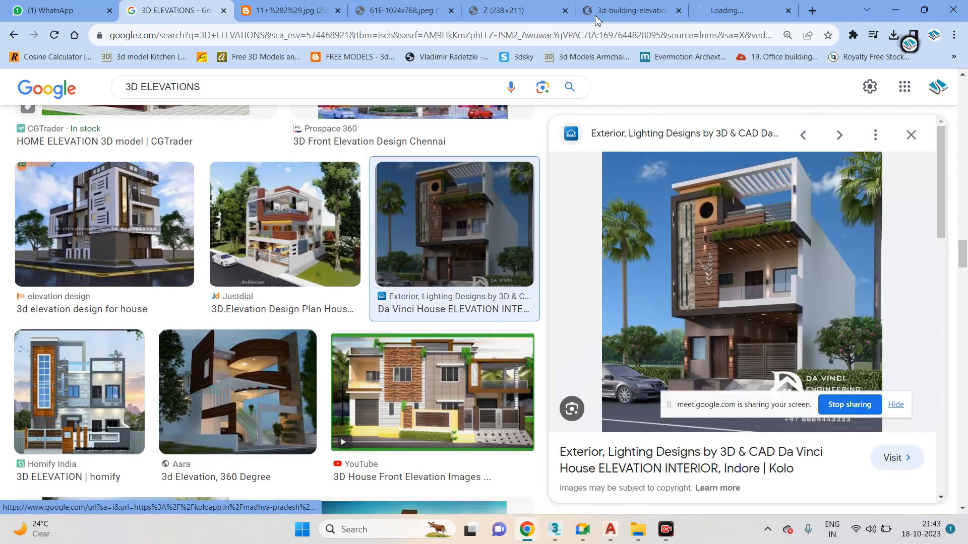
click(726, 10)
ctrl+scroll(536, 203, up, 4)
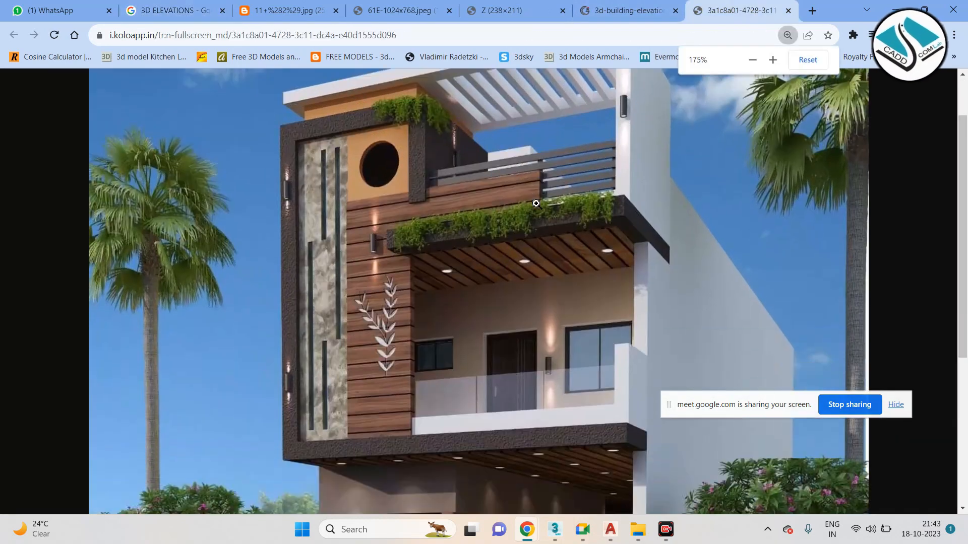
ctrl+scroll(536, 203, up, 2)
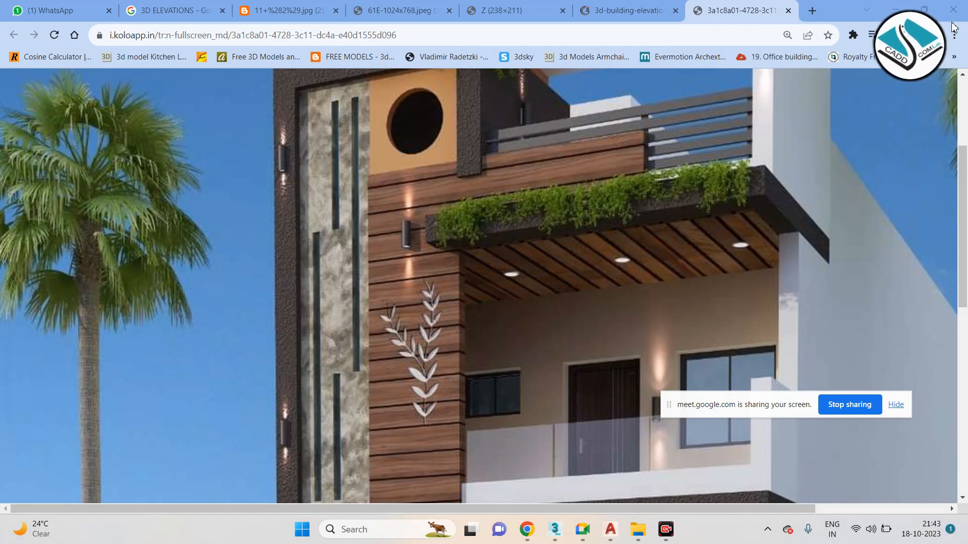
Switch back to the MERAZ drawing in AutoCAD and view the extended top slab over the balcony.
click(896, 9)
scroll(493, 196, down, 2)
key(Escape)
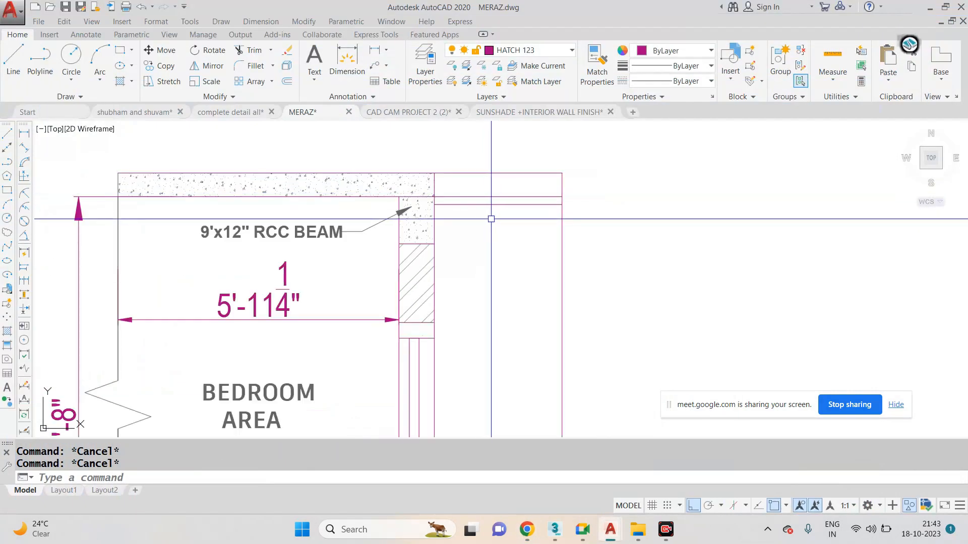
Draw a small thin rectangle as a light fitting against the underside of the balcony ceiling layer, near the wall.
text(REC)
key(Return)
scroll(491, 219, up, 4)
click(450, 219)
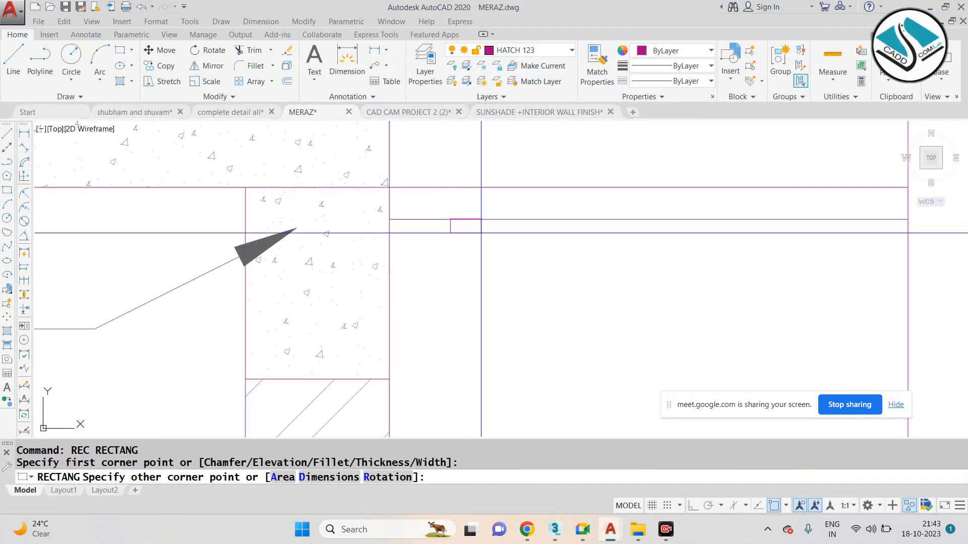
click(539, 230)
Copy the thin rectangle horizontally along the ceiling layer towards the outer edge of the extended slab.
click(549, 235)
click(529, 223)
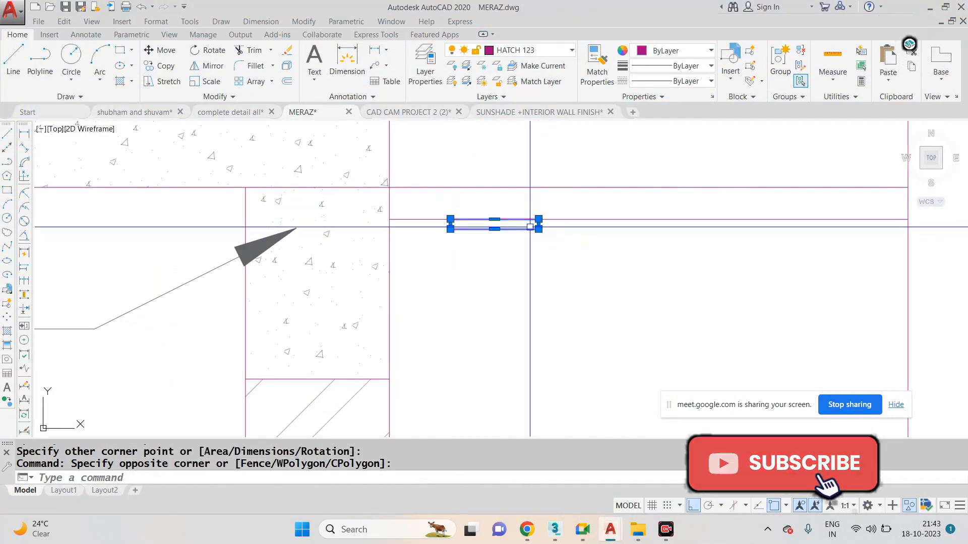
text(CO)
key(Return)
click(539, 224)
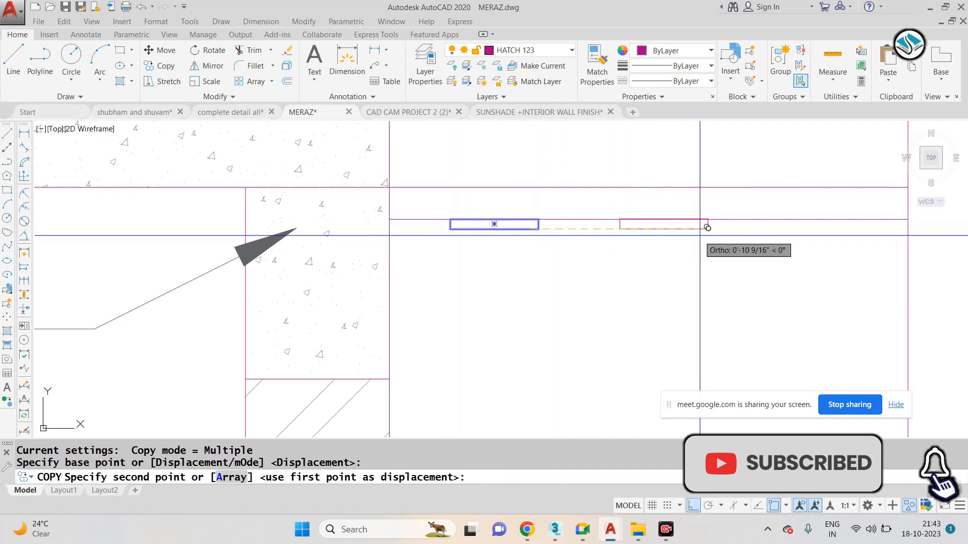
click(799, 227)
scroll(514, 184, down, 2)
key(Escape)
key(Escape)
key(Escape)
Trim away the long vertical line hanging below the outer end of the extended slab's ceiling layer.
scroll(513, 187, down, 6)
text(TR)
key(Return)
key(Return)
scroll(577, 229, up, 4)
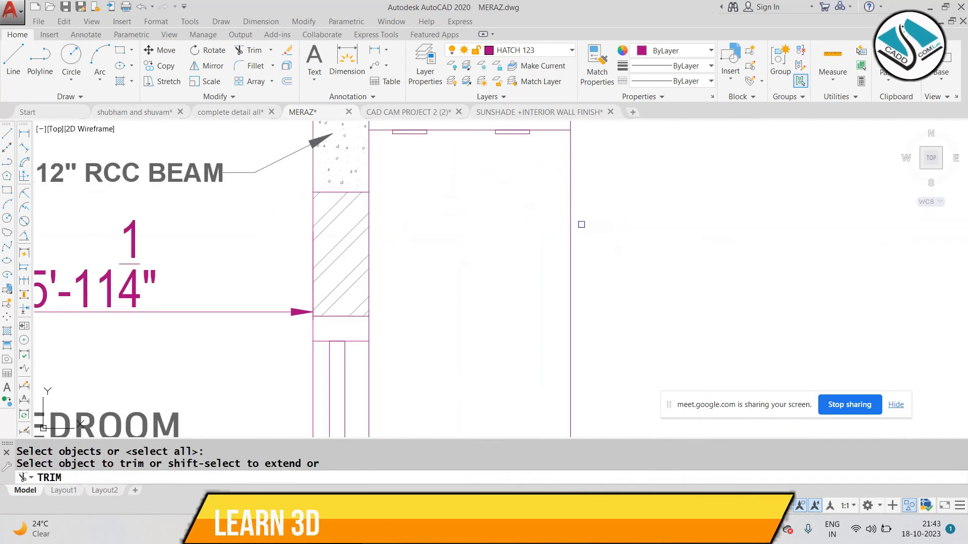
click(581, 225)
click(553, 230)
scroll(552, 231, down, 2)
key(Escape)
scroll(605, 232, down, 5)
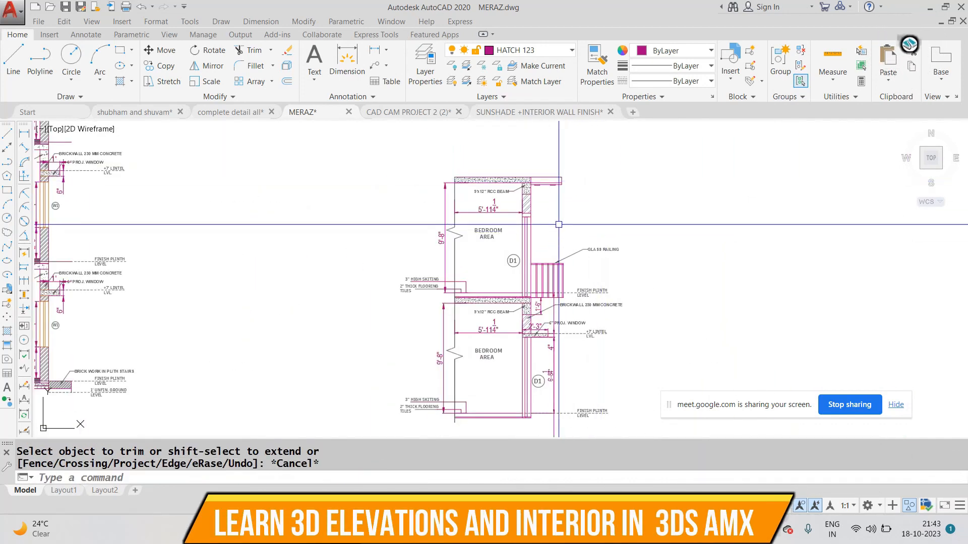
Hatch the extended part of the top slab with the AR-CONC pattern at scale 0.02.
scroll(532, 177, up, 6)
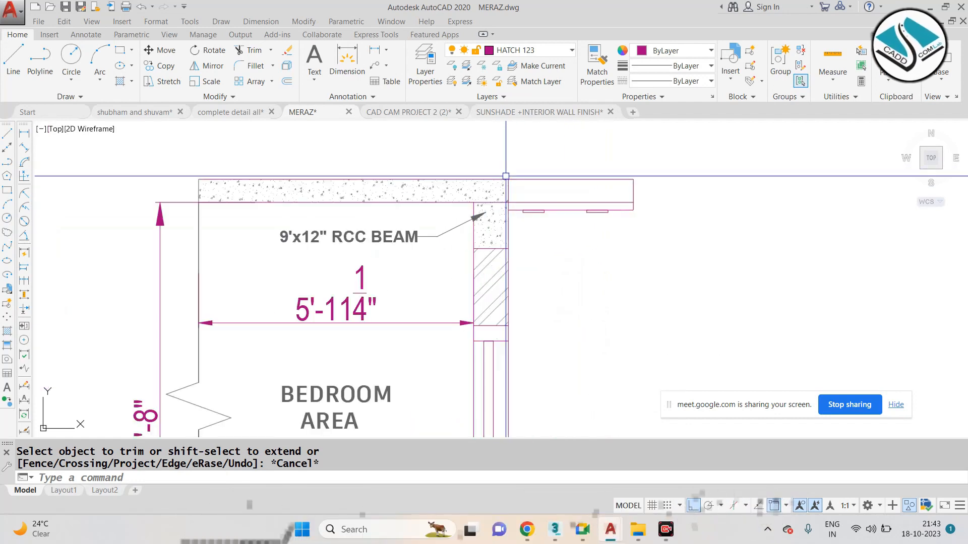
text(H)
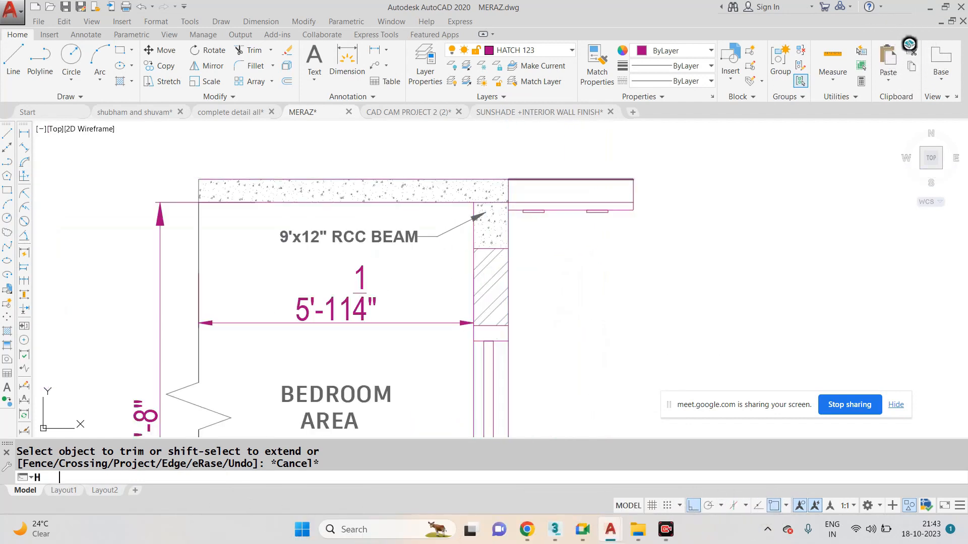
key(Return)
click(565, 199)
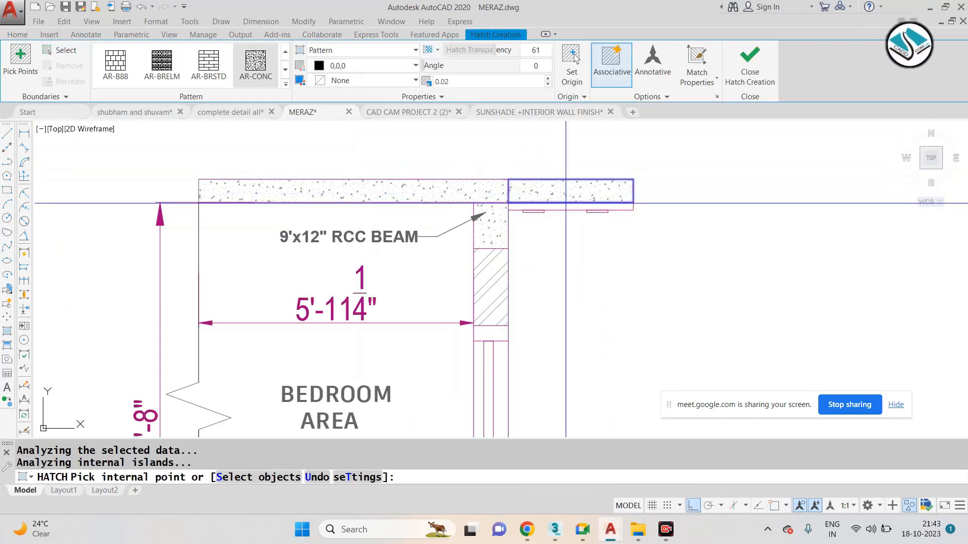
key(Return)
Trim the vertical wall line where it passes through the joint between the existing slab and its extension.
scroll(510, 185, up, 2)
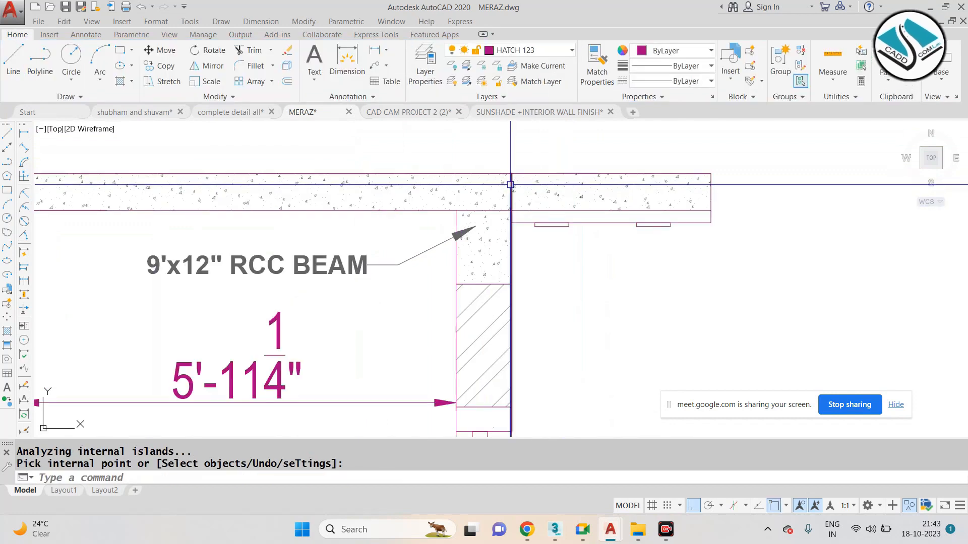
key(space)
scroll(510, 209, up, 3)
scroll(510, 201, up, 2)
click(521, 196)
click(525, 200)
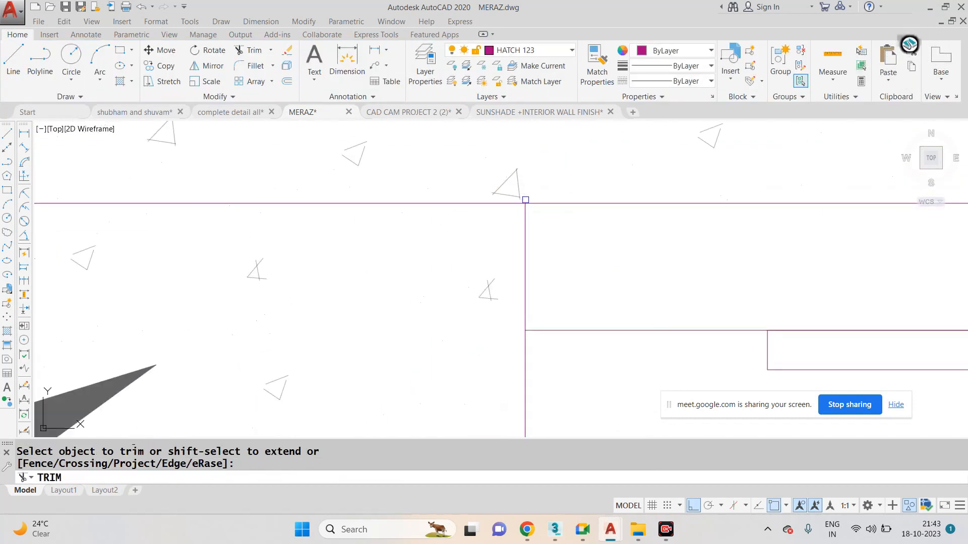
scroll(524, 229, down, 1)
key(Escape)
Erase the leftover piece of vertical line inside the slab at the joint with the extension.
scroll(525, 201, down, 5)
scroll(525, 195, up, 3)
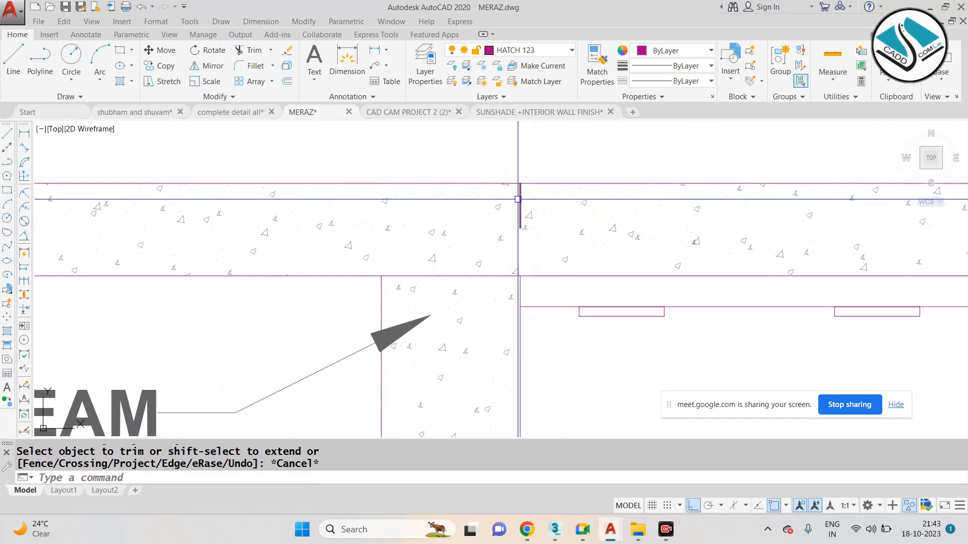
text(E)
key(Escape)
scroll(547, 181, down, 2)
key(Escape)
Hatch the ceiling layer under the extended slab with the ANSI33 pattern at angle 137 and scale 0.06.
scroll(551, 182, up, 1)
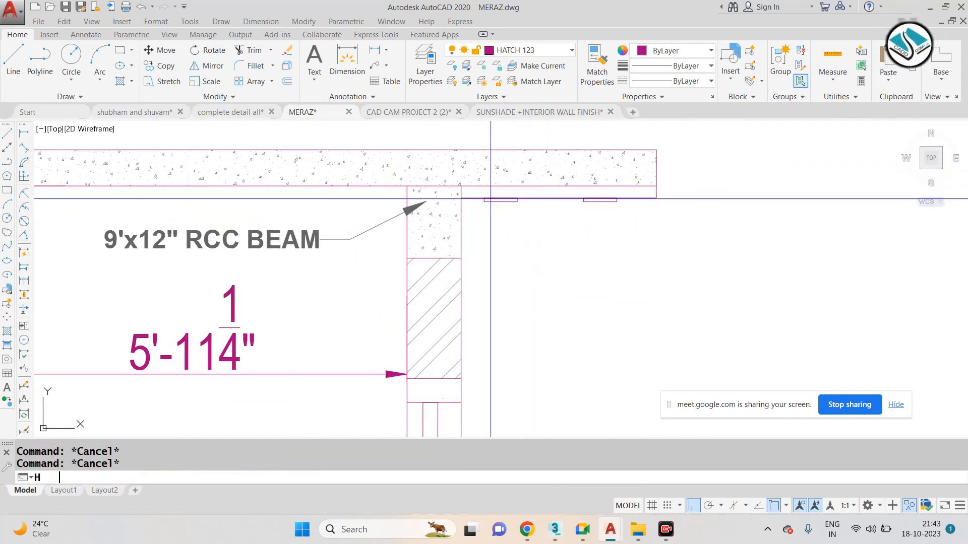
key(space)
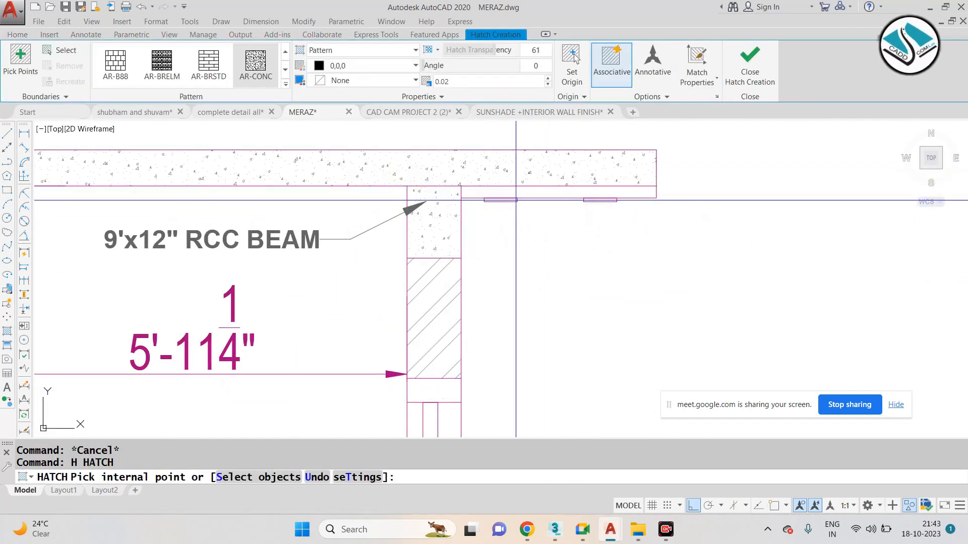
click(285, 85)
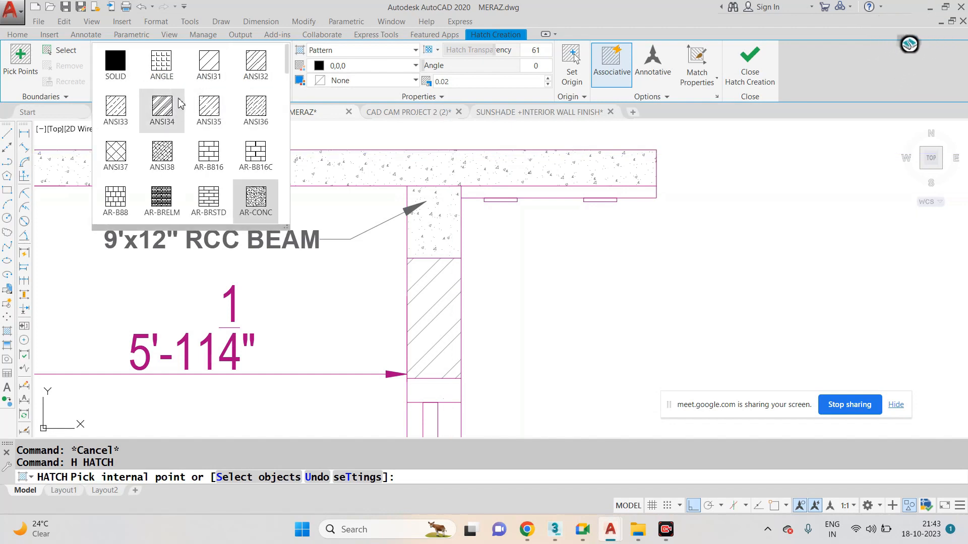
click(117, 130)
click(554, 192)
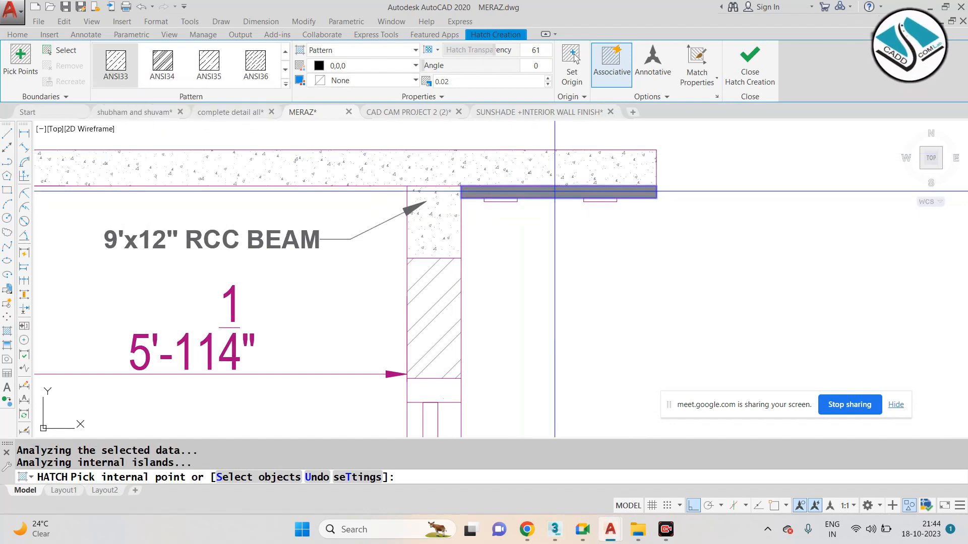
drag(453, 82, 379, 89)
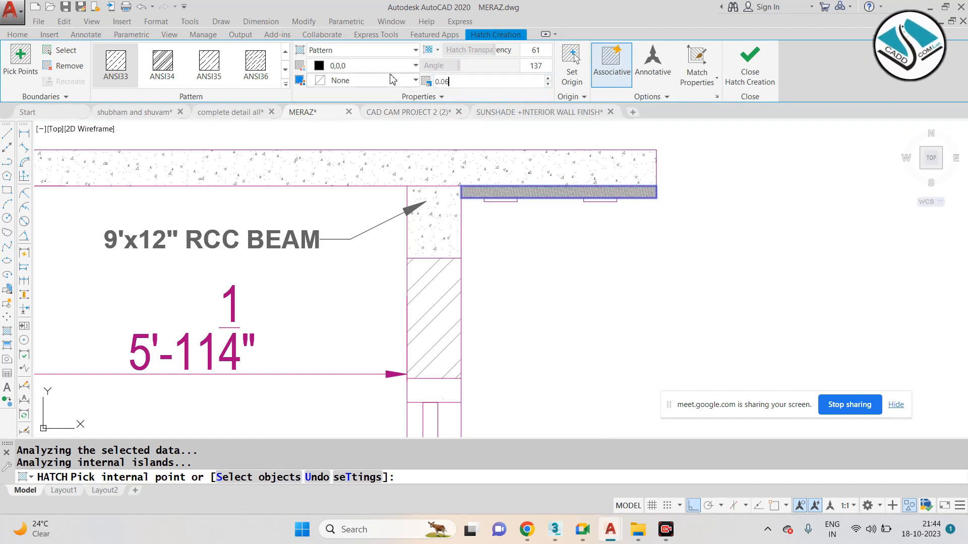
key(Return)
key(Escape)
key(Escape)
Copy the GLASS RAILING leader straight up to the extended top slab and change the copy's text to PROJECT. 3'.
scroll(521, 216, down, 5)
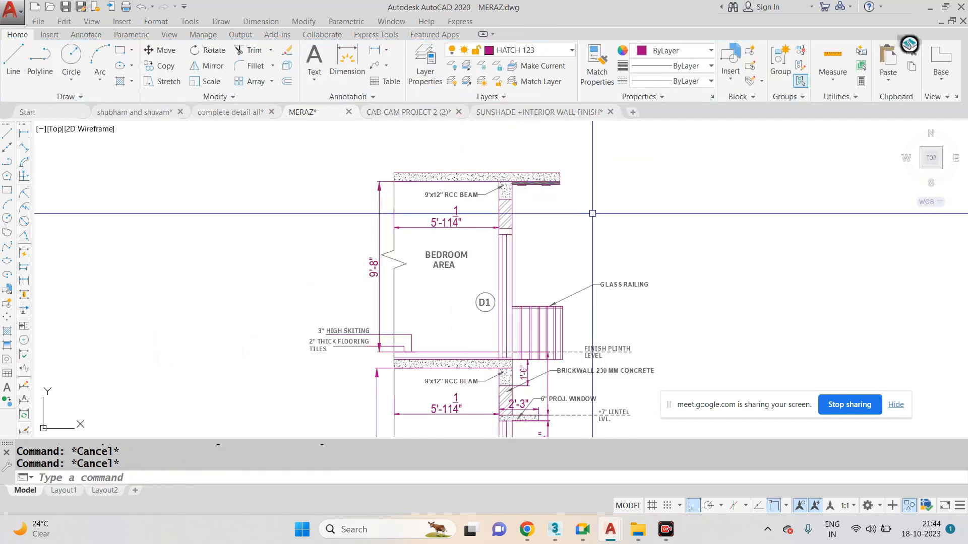
scroll(610, 277, up, 2)
click(637, 307)
text(co)
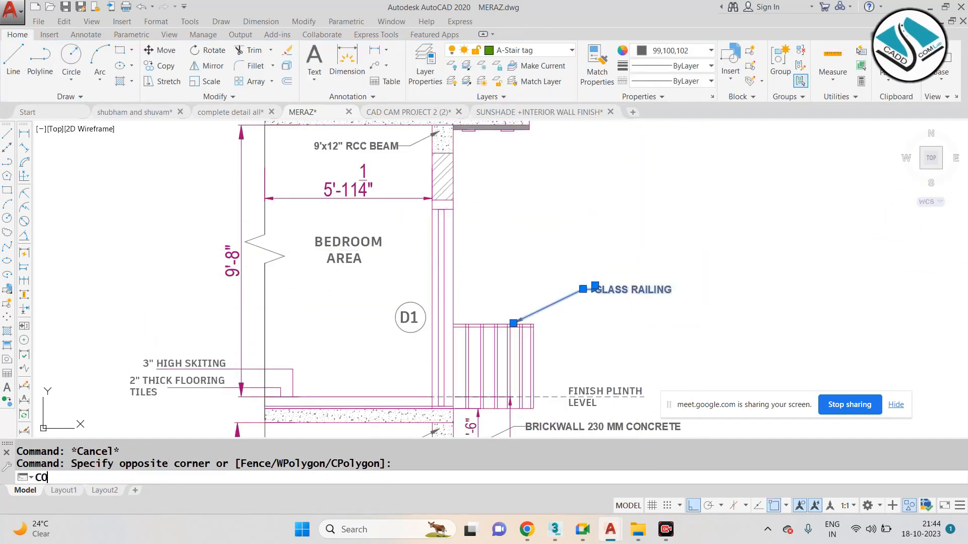
key(Return)
click(509, 324)
middle_drag(480, 196, 479, 262)
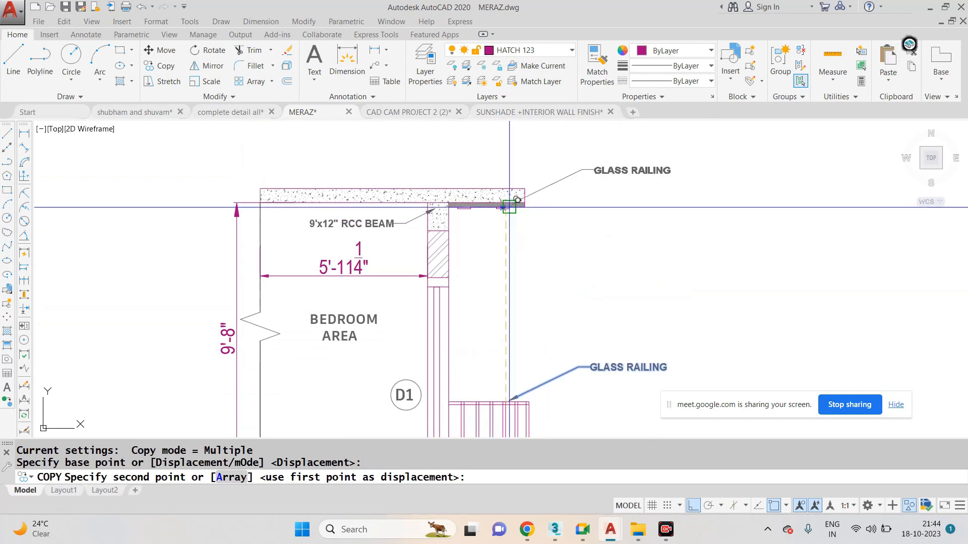
click(584, 193)
key(Escape)
double_click(629, 171)
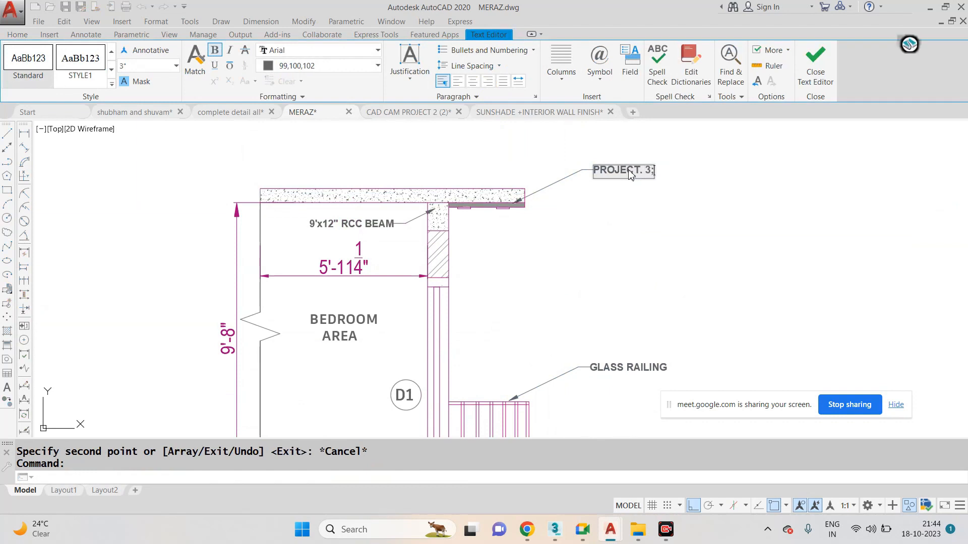
click(655, 188)
click(603, 178)
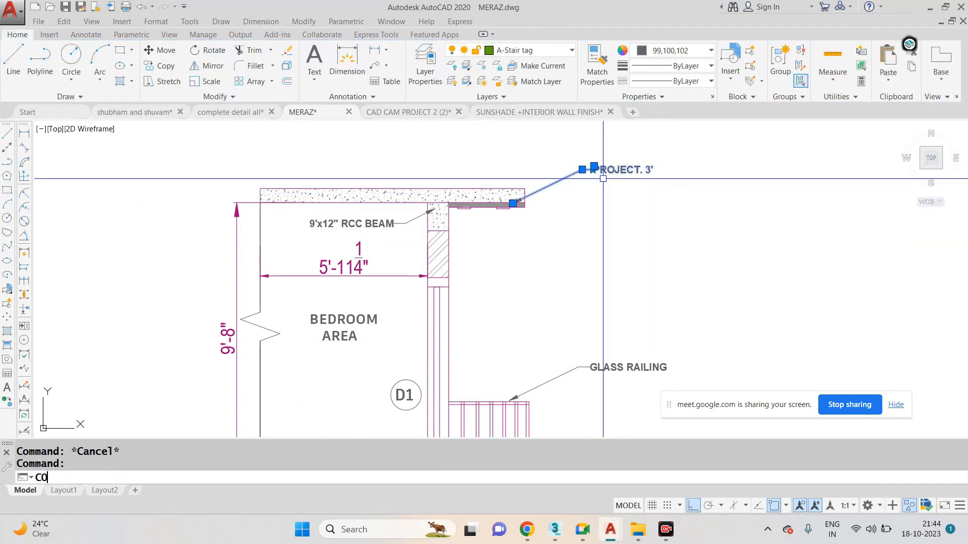
key(space)
scroll(479, 175, up, 5)
key(Escape)
Move the PROJECT. 3' leader up so its arrow points into the concrete of the extended slab.
click(651, 241)
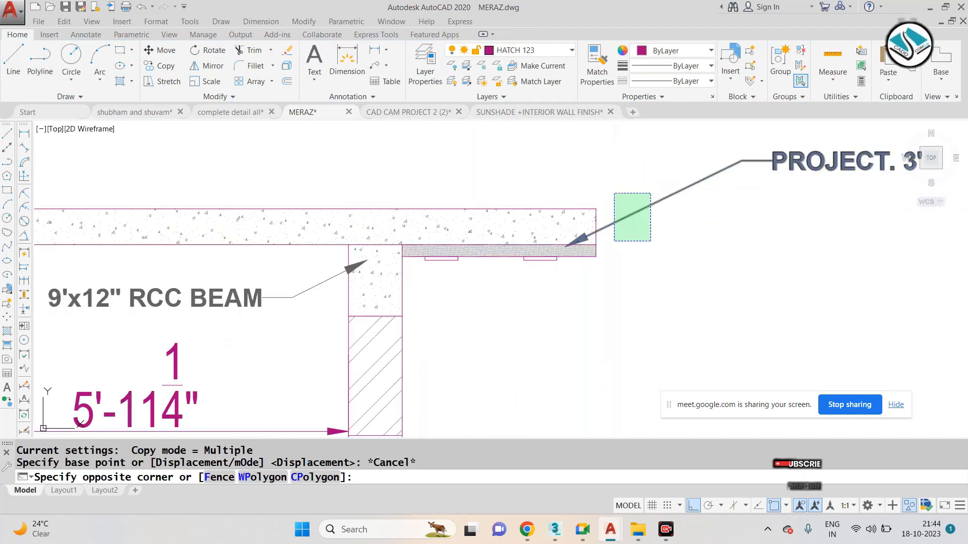
click(614, 193)
text(m)
key(space)
click(570, 236)
click(572, 211)
key(Escape)
Copy the PROJECT. 3' leader down so the copy's arrow points at the hatched ceiling layer under the slab.
click(689, 218)
click(632, 173)
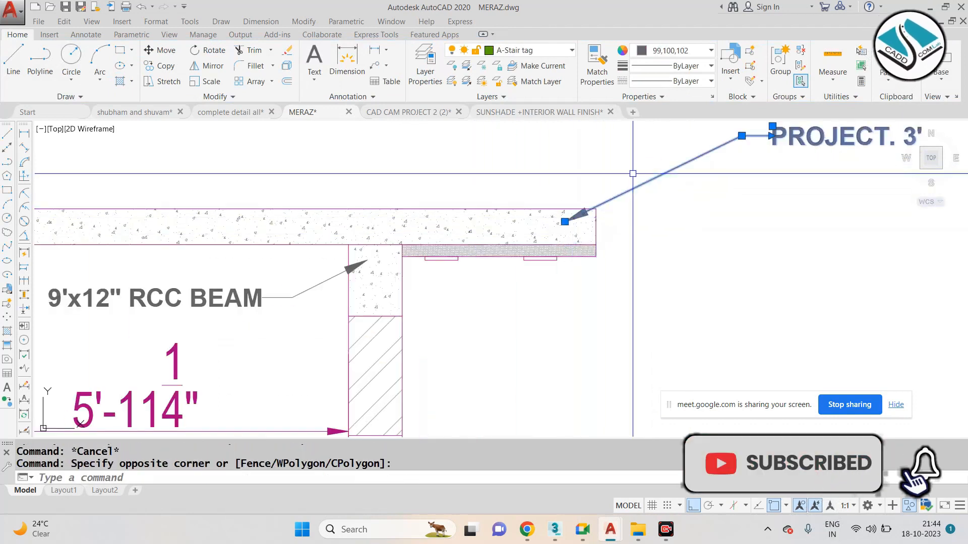
text(co)
key(space)
click(582, 210)
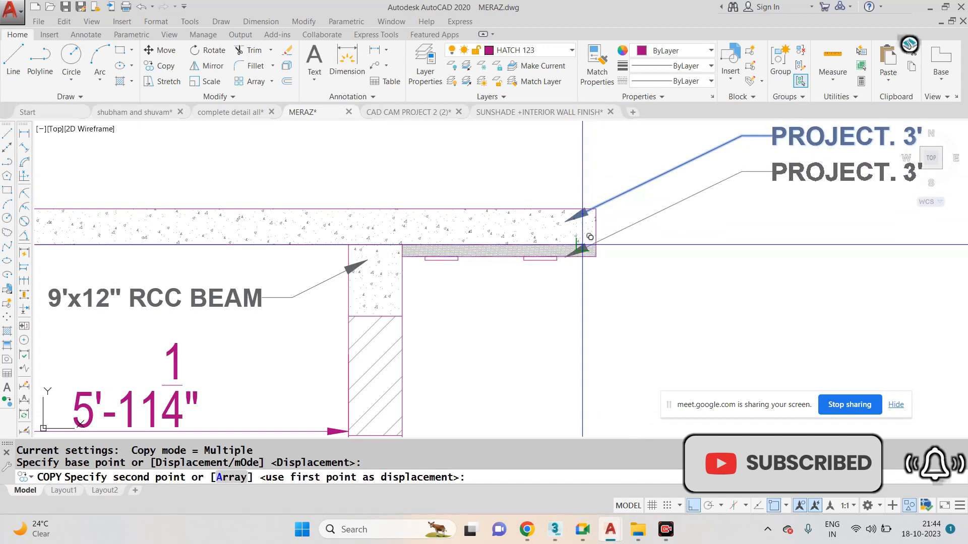
click(596, 245)
key(Escape)
Change the lower leader's text to HPL CLADDING - BOTTOM OF SLAB.
middle_drag(768, 217, 510, 272)
key(Escape)
double_click(579, 234)
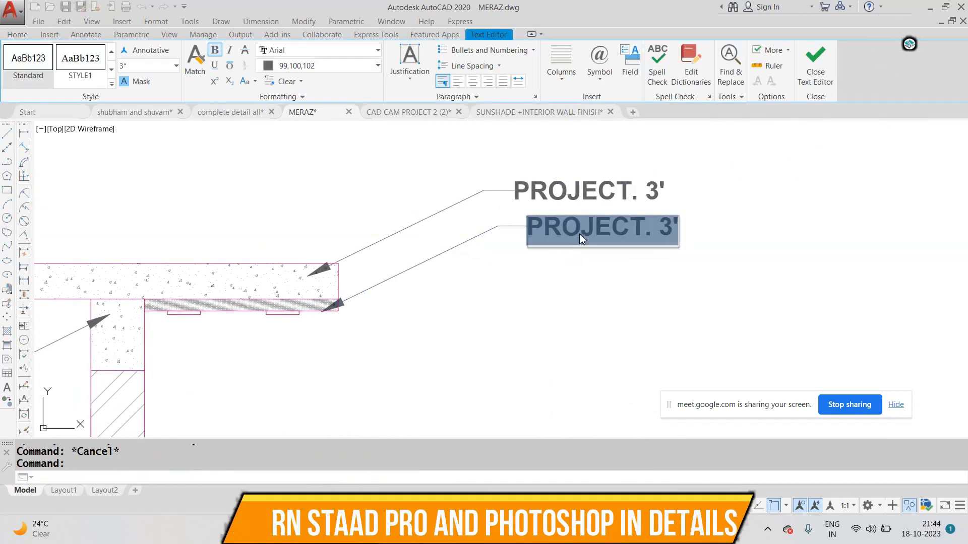
text(HPL CLADDING - BOTTOM OF SLAB)
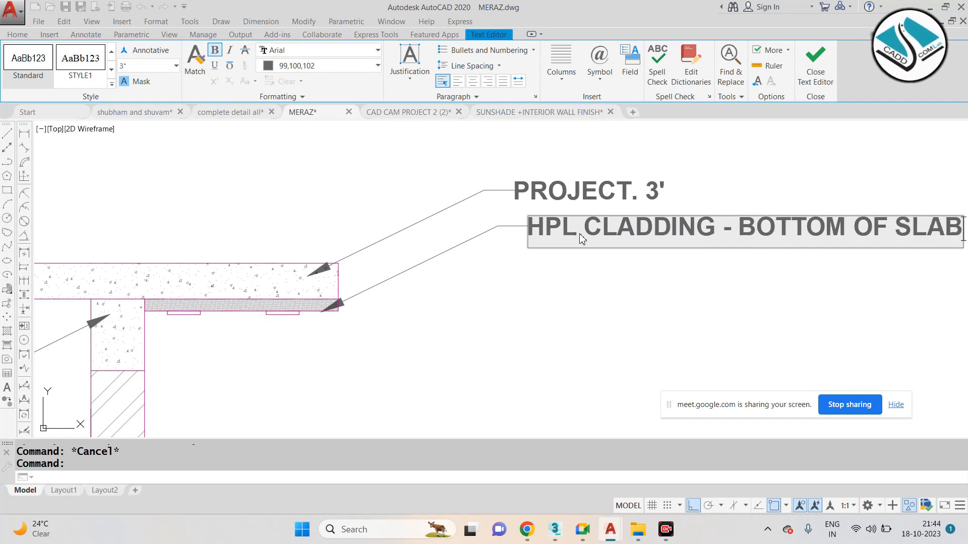
click(505, 298)
key(Escape)
Copy the upper 9'x12" RCC BEAM leader horizontally to the outer light rectangle under the ceiling layer.
scroll(519, 296, down, 6)
scroll(478, 297, up, 4)
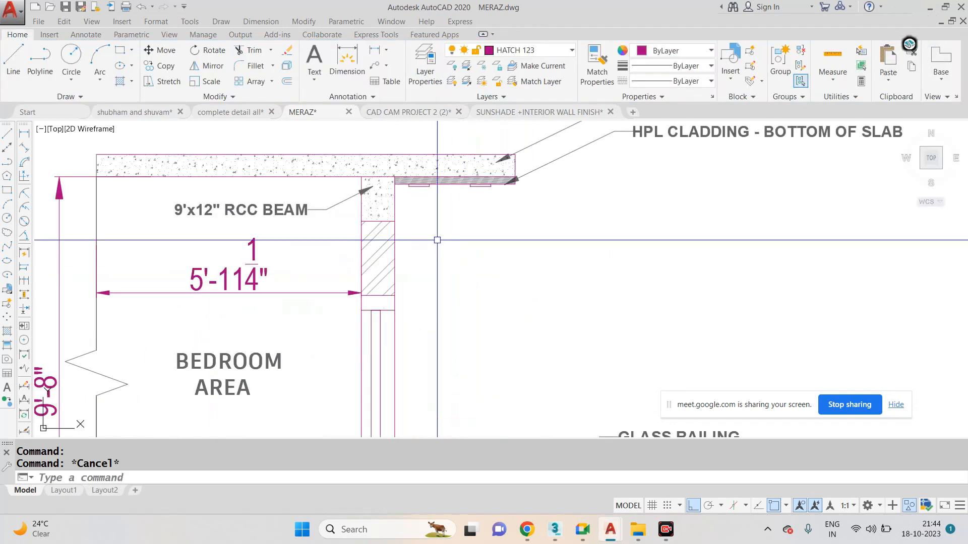
scroll(464, 186, up, 2)
click(216, 222)
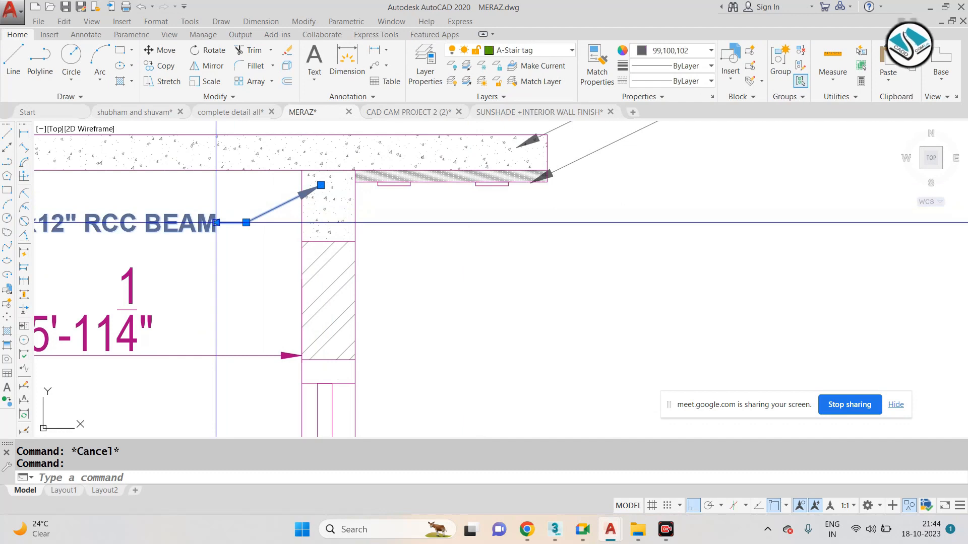
text(co)
key(space)
click(321, 185)
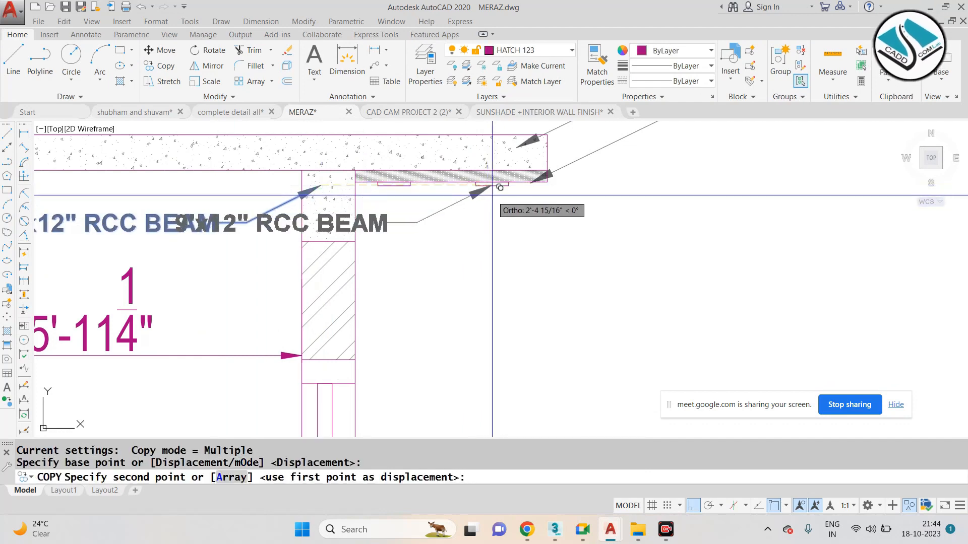
click(499, 187)
scroll(499, 187, down, 4)
key(Escape)
Shift the copied RCC BEAM leader's text across to the outer side of the light rectangle, outside the building.
scroll(286, 206, up, 4)
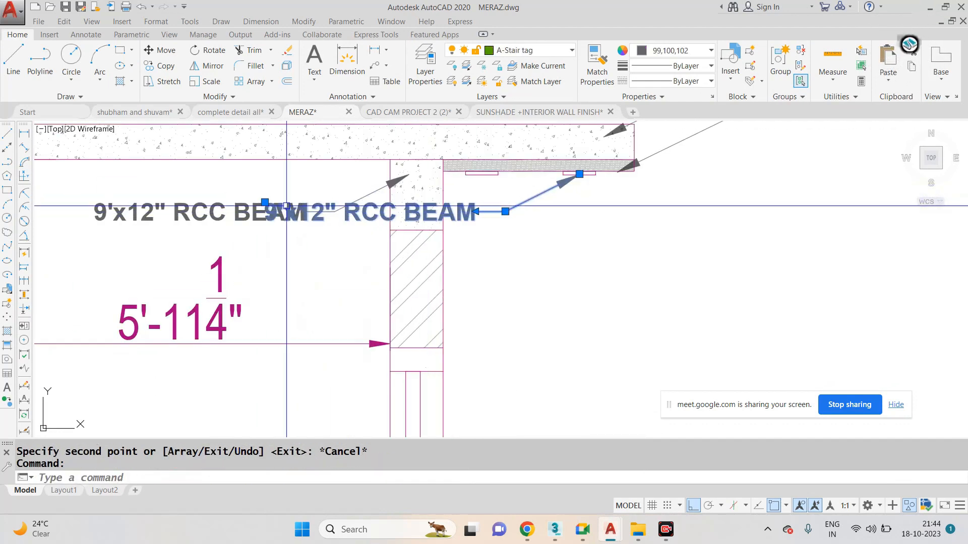
click(265, 202)
click(698, 211)
middle_drag(771, 213, 547, 233)
key(Escape)
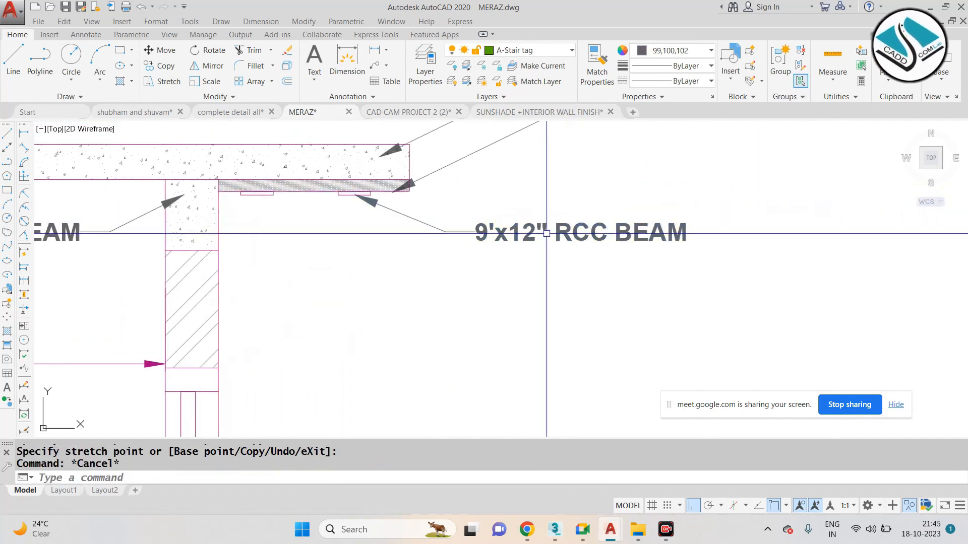
Change the text of the leader at the outer light rectangle to COVE LIGHT.
double_click(544, 231)
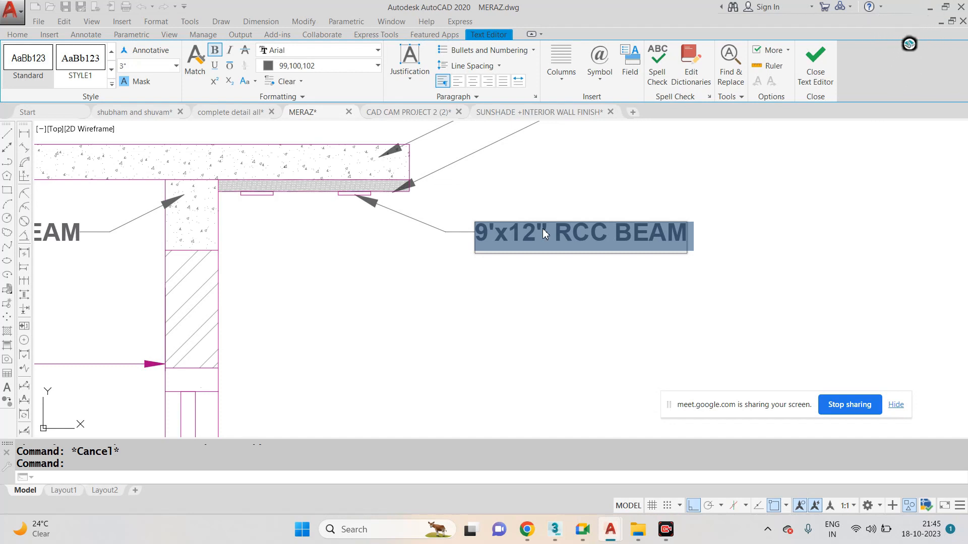
text(COVE LIGHT)
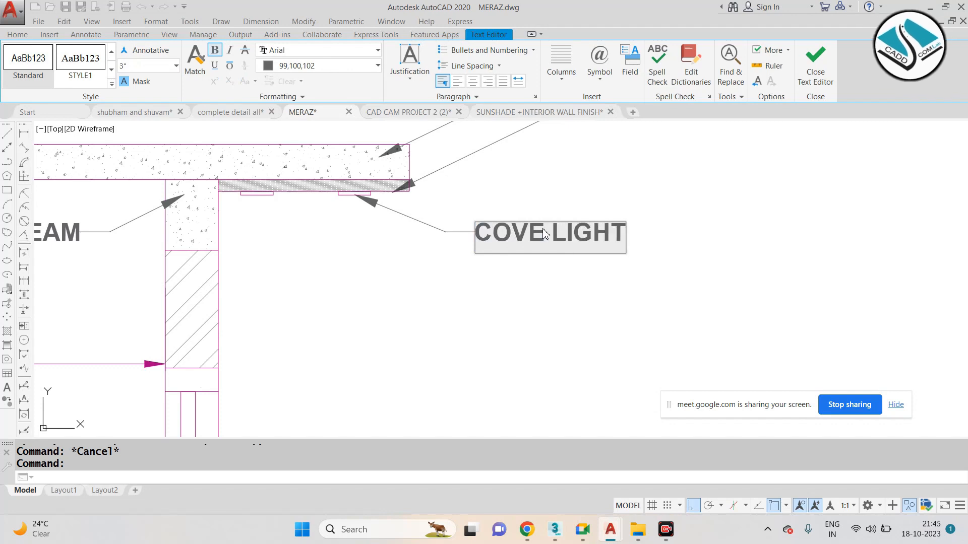
key(Escape)
Add a linear dimension above the top slab for its projection from the outer wall face to the slab edge.
scroll(528, 214, down, 6)
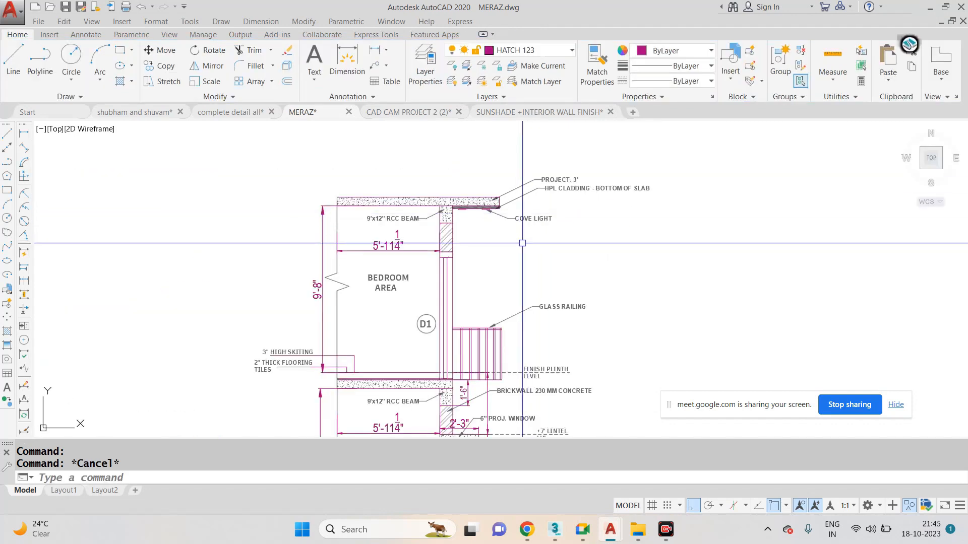
click(265, 21)
click(277, 56)
scroll(474, 247, up, 4)
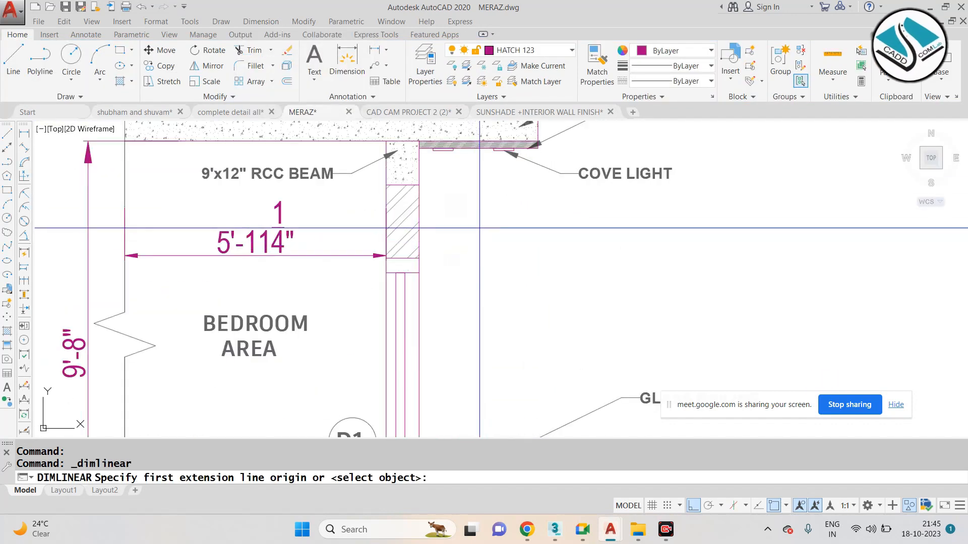
scroll(449, 179, up, 3)
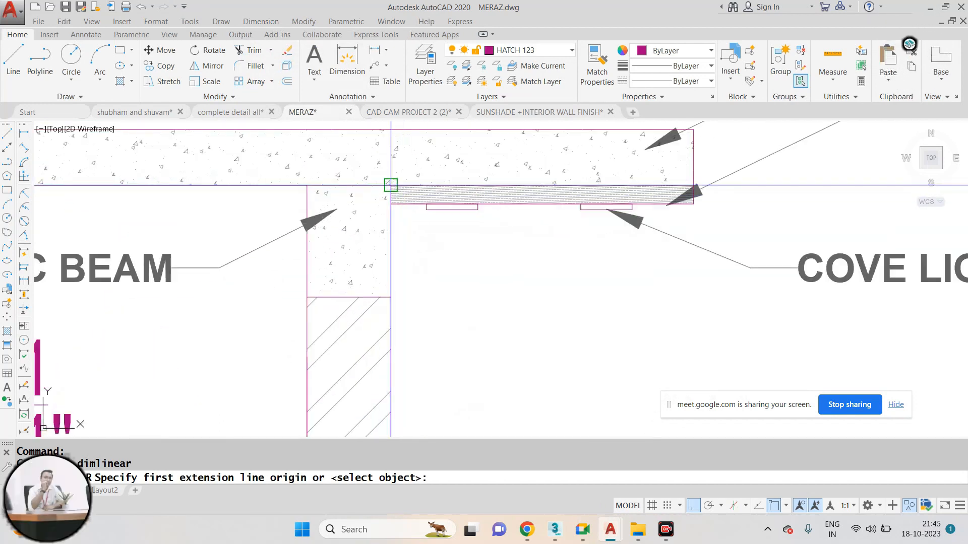
click(391, 185)
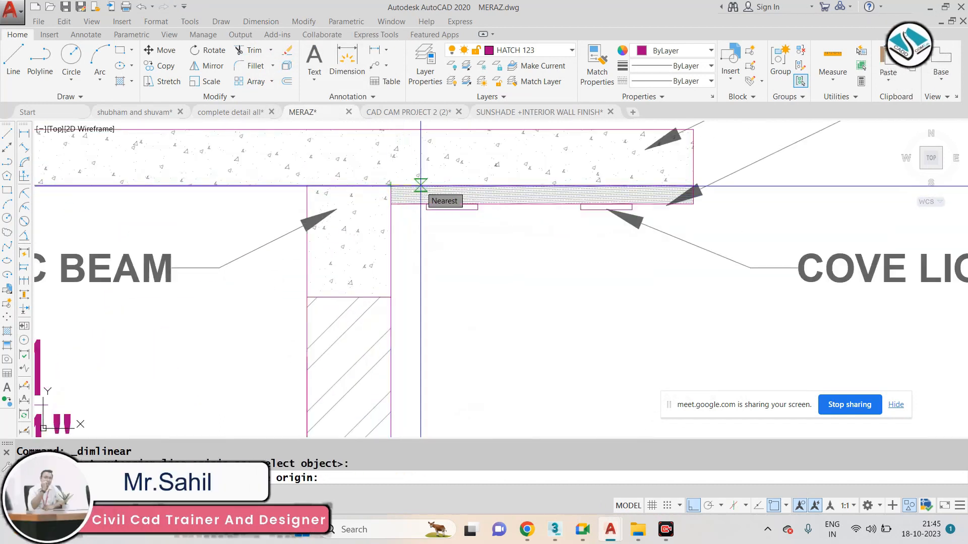
click(693, 185)
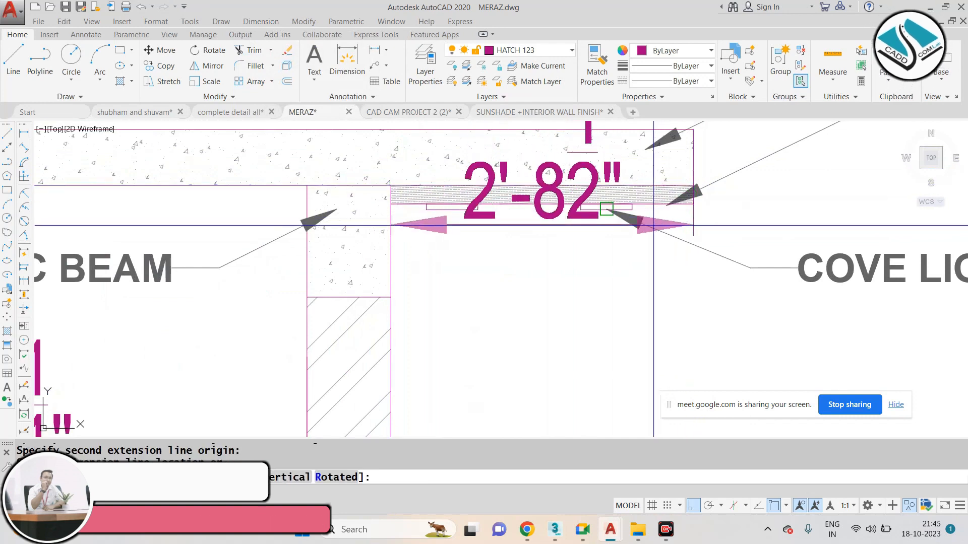
scroll(605, 189, down, 4)
click(604, 166)
key(Escape)
Dimension the upper storey's height along the outer wall face, from the top slab's underside down to the floor at the railing's base.
scroll(547, 235, up, 4)
key(Return)
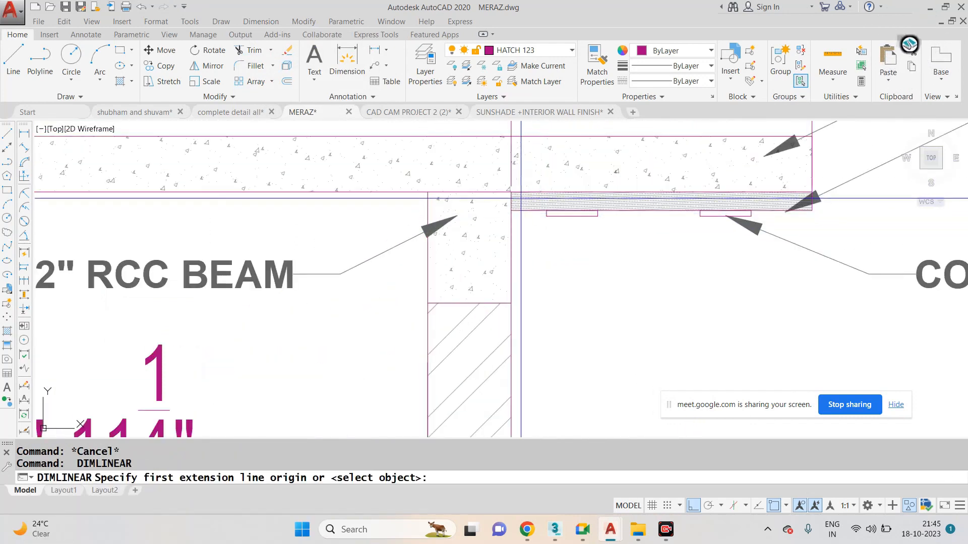
click(512, 191)
scroll(511, 192, down, 5)
middle_drag(504, 363, 492, 201)
scroll(493, 330, up, 5)
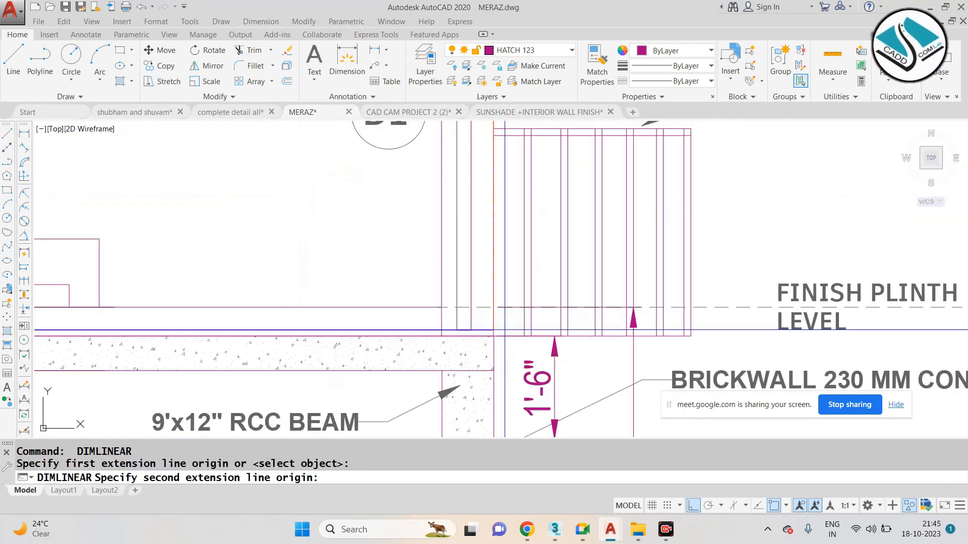
click(493, 330)
scroll(494, 331, down, 5)
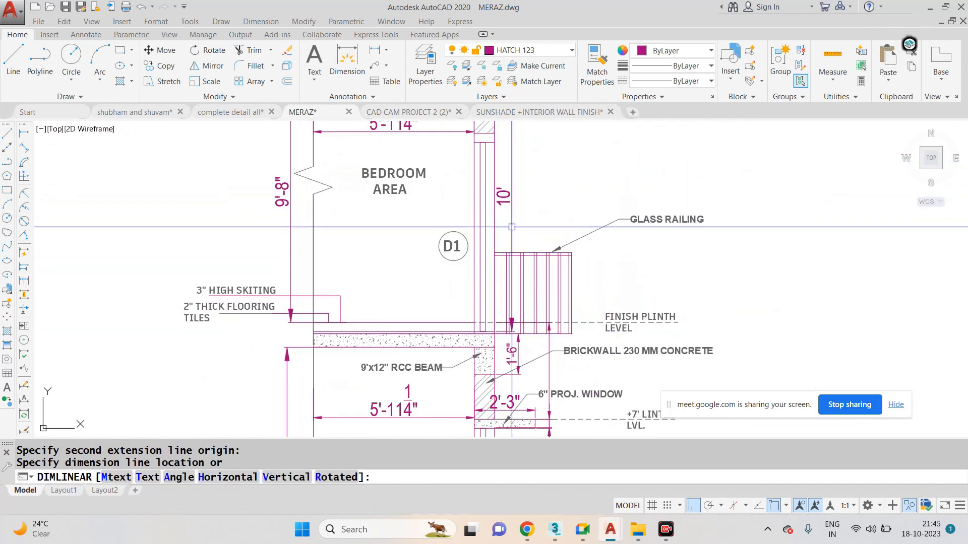
click(510, 255)
scroll(510, 255, up, 5)
key(Escape)
Add a horizontal linear dimension above the glass railing, spanning its full width from the wall face.
key(Return)
click(443, 246)
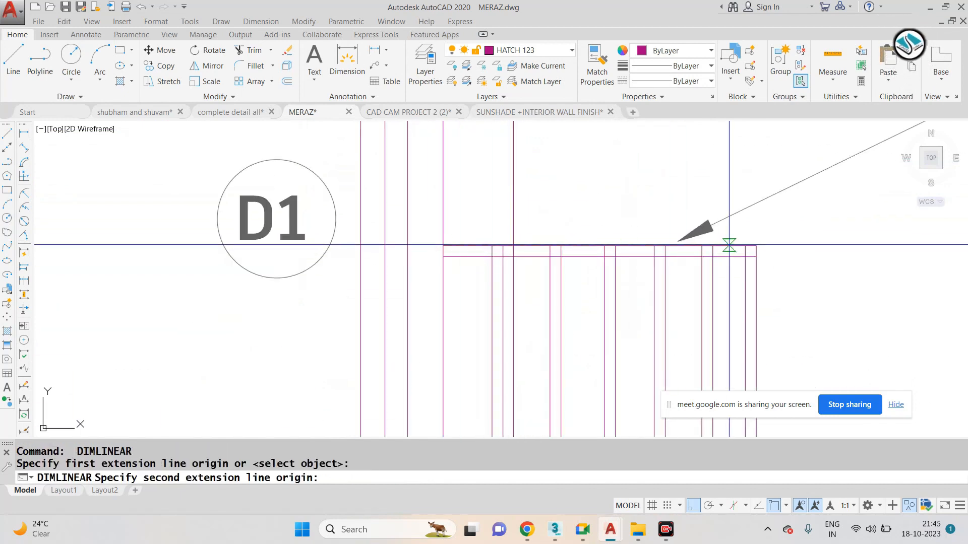
click(757, 246)
click(698, 187)
scroll(698, 188, down, 5)
middle_drag(698, 188, 606, 235)
Match the glass railing's width dimension to the style of the 1'-6" dimension below the floor slab.
text(MA)
key(Return)
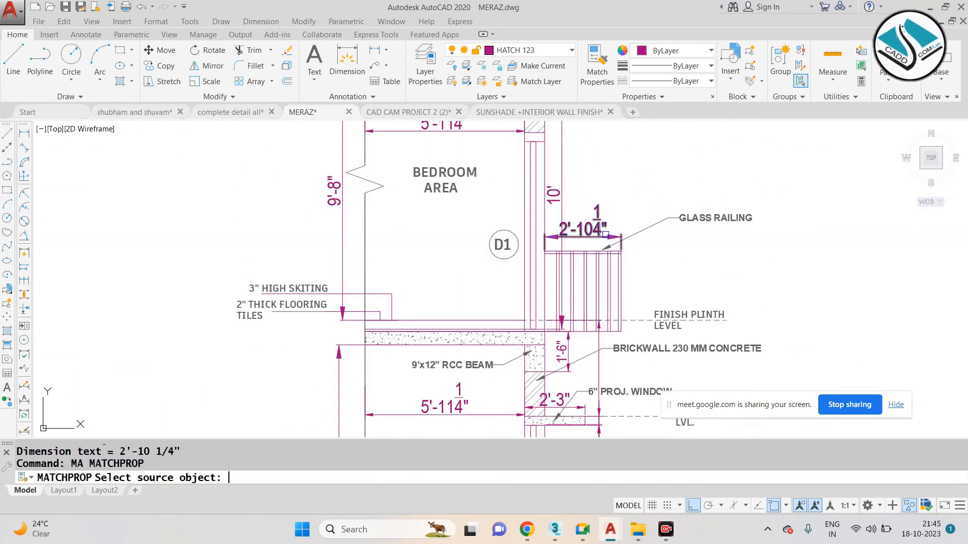
click(567, 343)
click(597, 222)
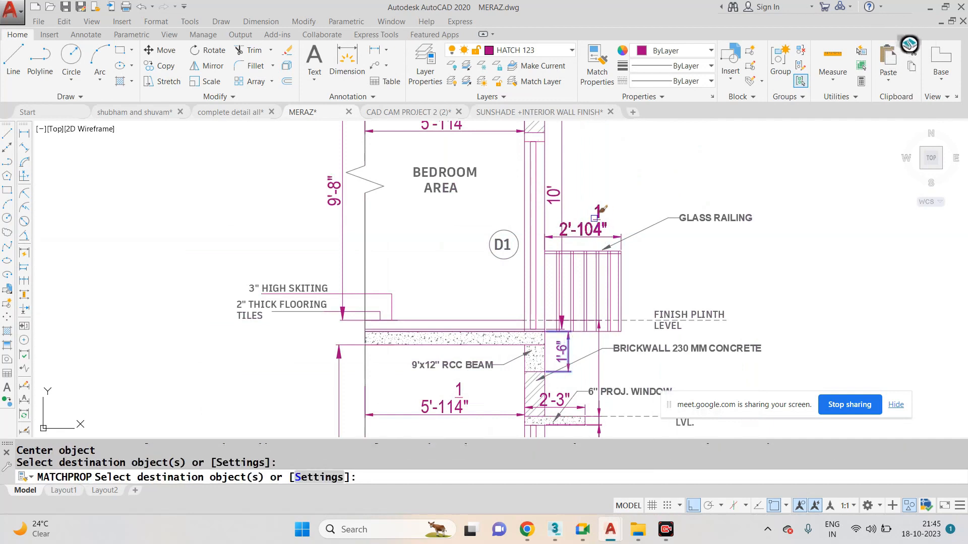
key(Escape)
double_click(591, 221)
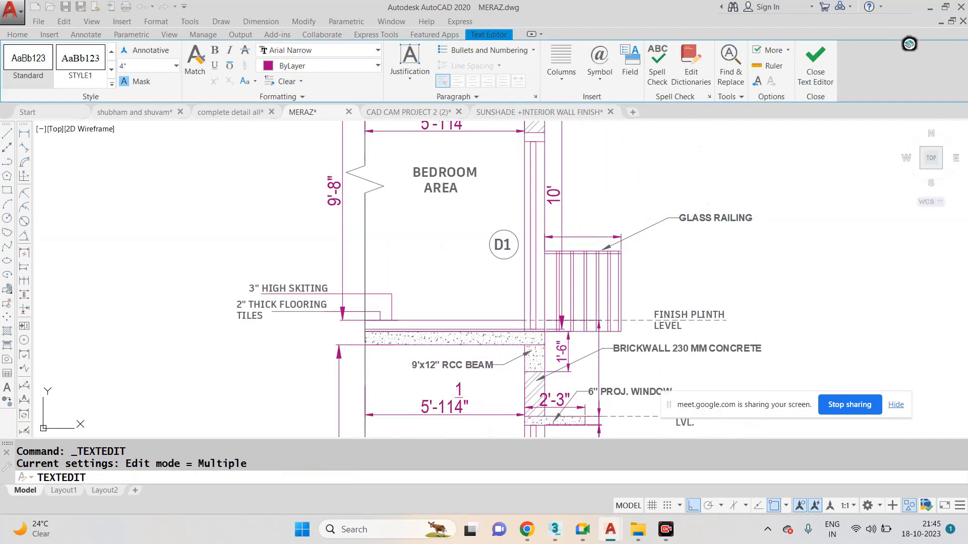
key(Escape)
key(Escape)
Match the properties of the railing's width dimension onto the upper storey's outer height dimension.
text(MA)
key(Return)
click(595, 220)
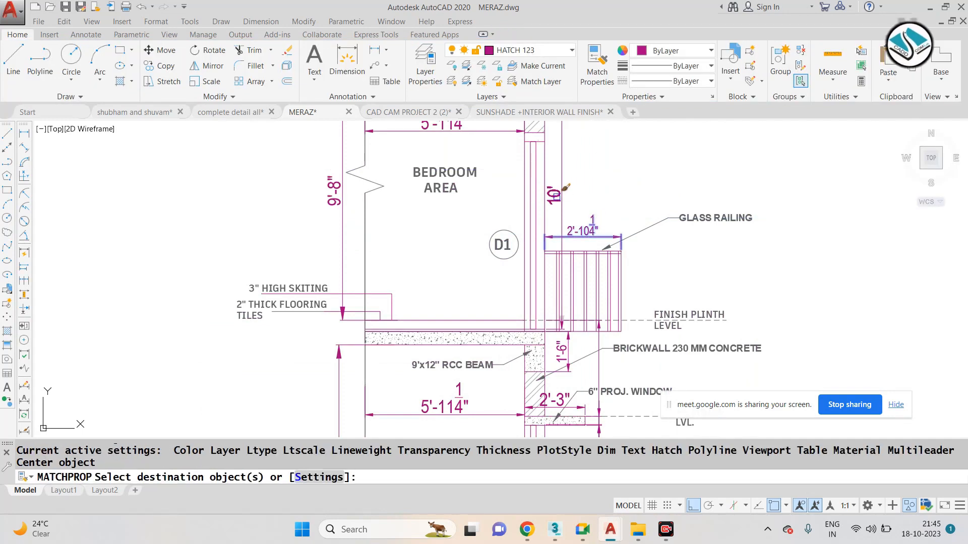
click(562, 186)
key(Escape)
scroll(562, 185, down, 2)
middle_drag(562, 185, 489, 233)
scroll(496, 203, down, 3)
key(Escape)
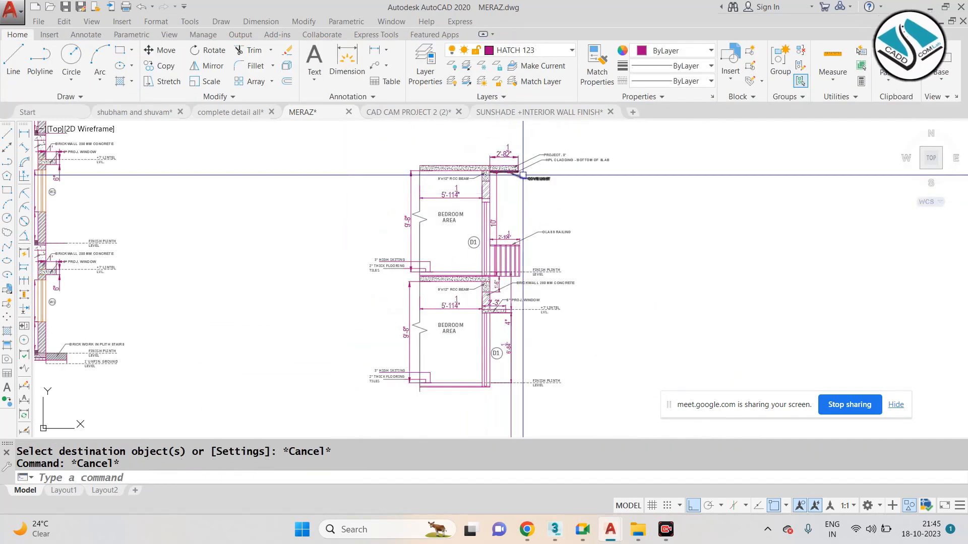
Add an overall linear dimension above the top slab, from its outer projecting edge to its inner end.
scroll(518, 174, up, 3)
key(Escape)
click(261, 22)
click(264, 56)
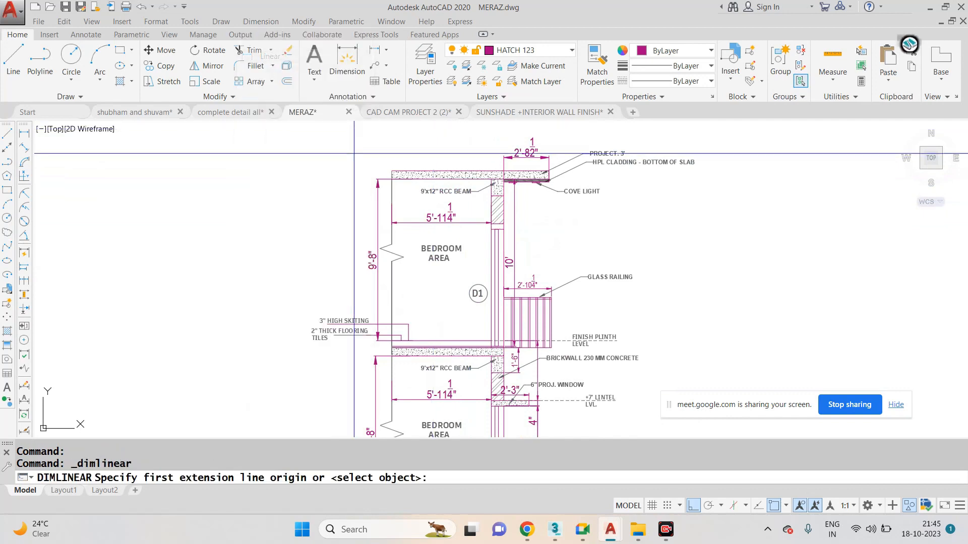
scroll(364, 160, up, 2)
click(660, 173)
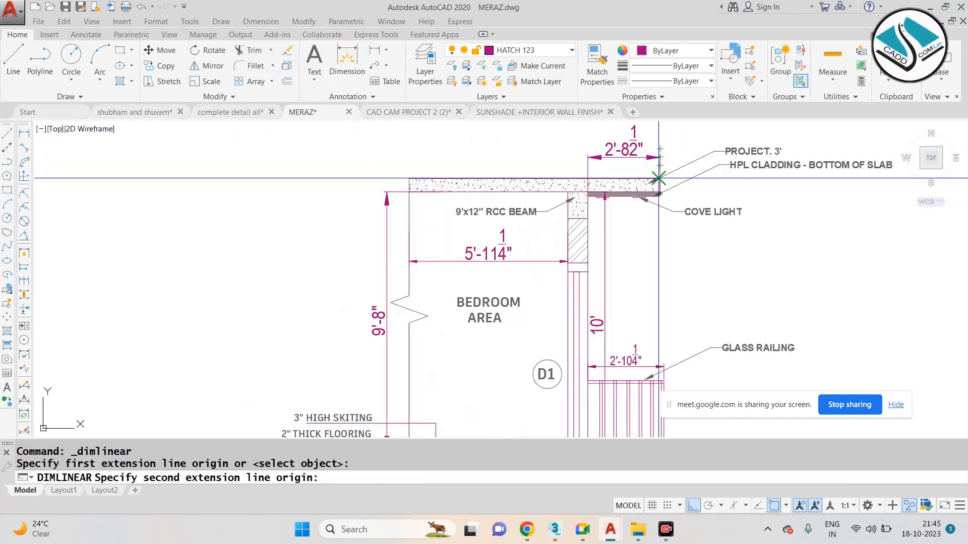
click(409, 179)
middle_drag(633, 113, 611, 168)
click(611, 167)
scroll(611, 167, down, 3)
key(Escape)
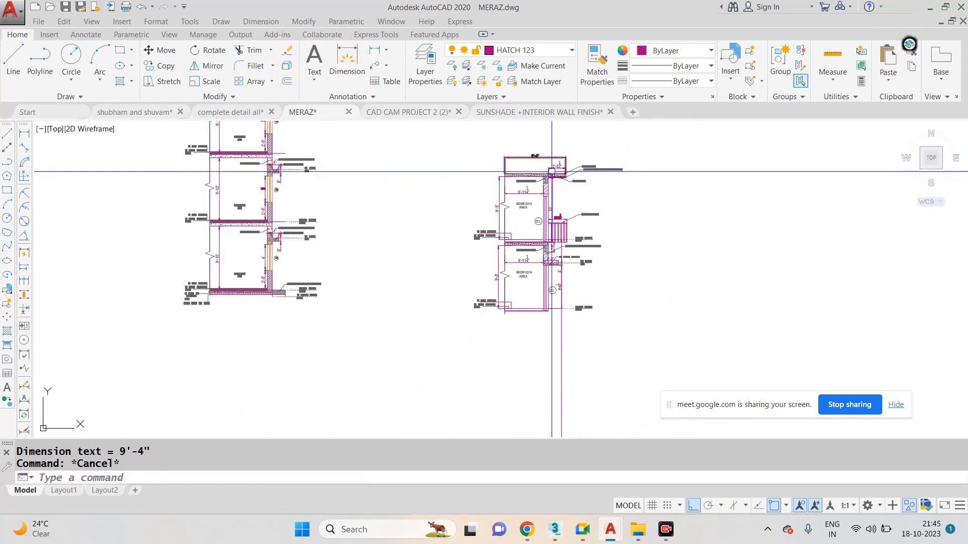
Examine the dimensioned bedroom section, checking its labels and dimensions from the top slab down to the lower storey.
scroll(560, 221, up, 3)
scroll(560, 220, down, 6)
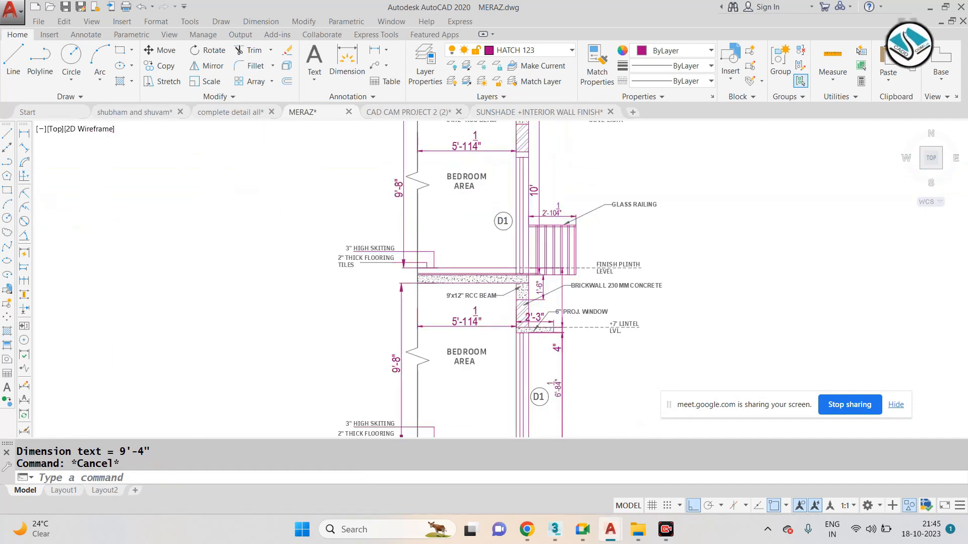
scroll(603, 225, up, 4)
scroll(600, 201, down, 1)
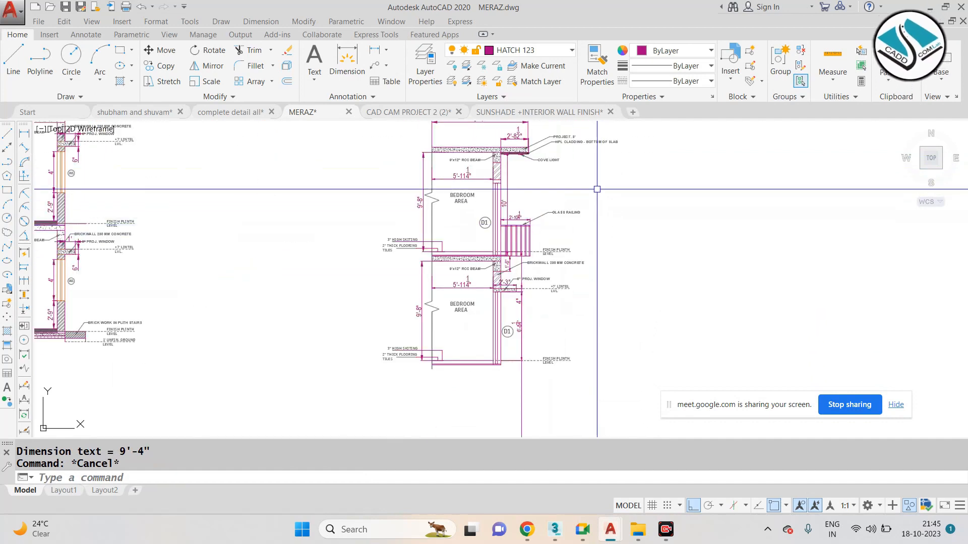
scroll(550, 170, up, 3)
scroll(550, 171, down, 2)
scroll(550, 192, up, 3)
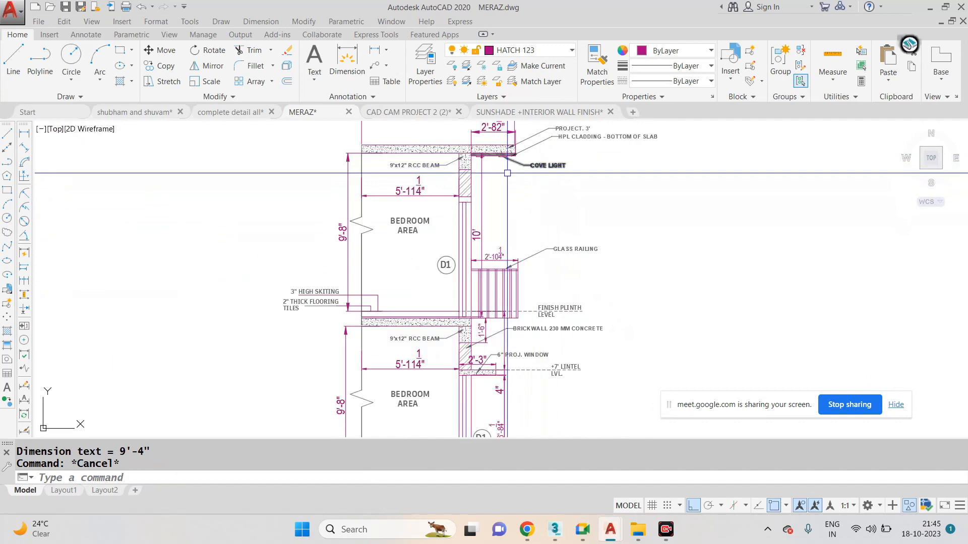
scroll(553, 253, down, 3)
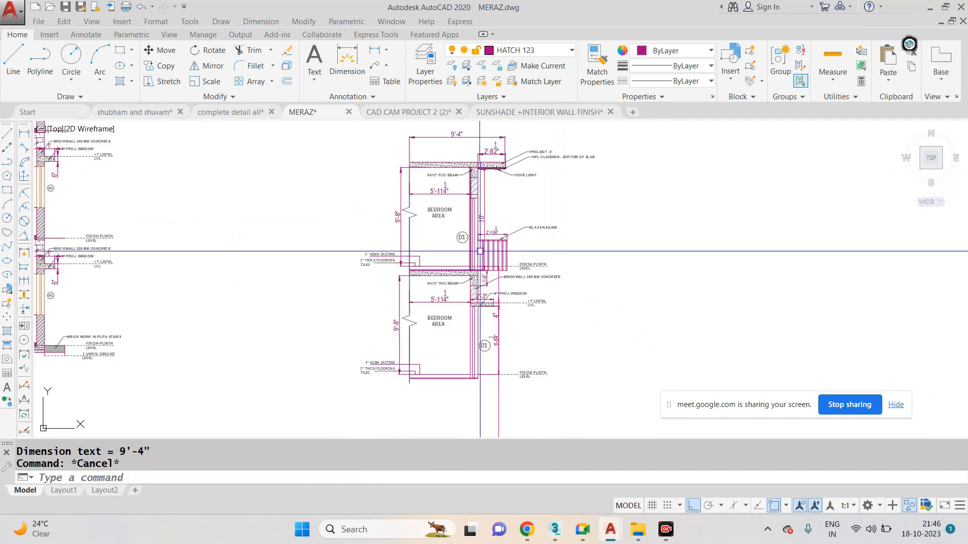
scroll(514, 249, up, 4)
scroll(506, 237, down, 2)
scroll(506, 236, down, 3)
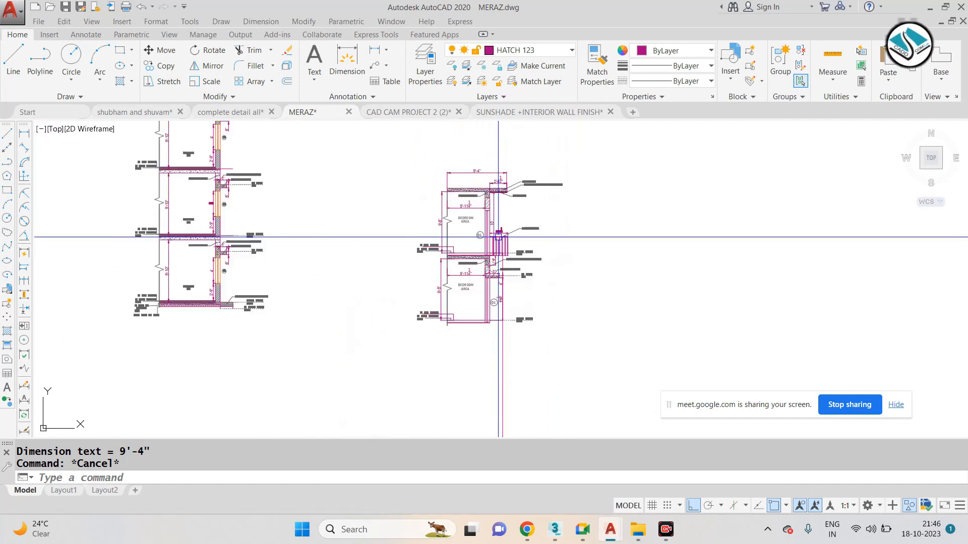
Move the complete three-storey wall section from beside the bedroom section to the far side of the floor plan.
scroll(353, 212, down, 2)
click(378, 176)
click(283, 269)
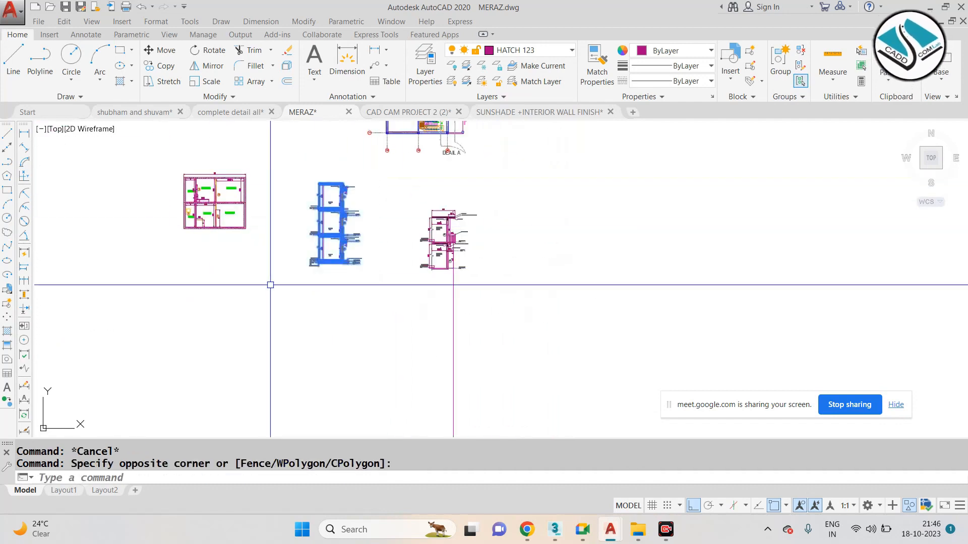
text(m)
key(Return)
click(343, 249)
click(138, 198)
key(Escape)
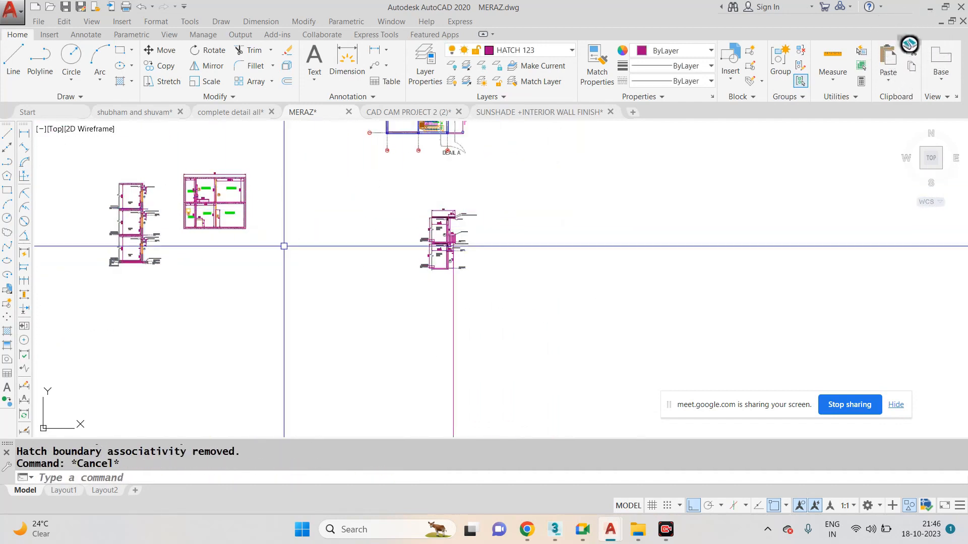
Draw a rectangle enclosing the bedroom section with its labels and dimensions.
scroll(447, 241, up, 5)
text(REC)
key(Return)
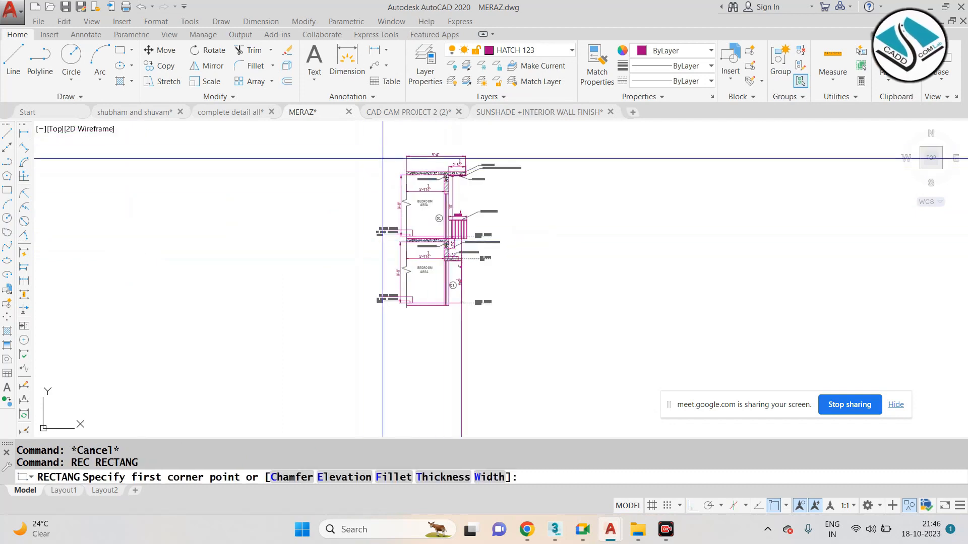
click(363, 143)
click(513, 320)
key(Escape)
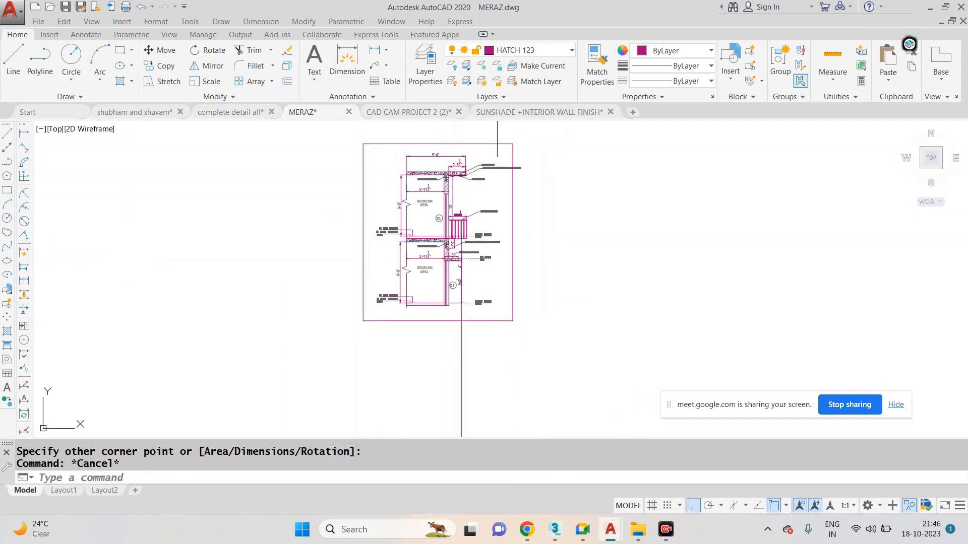
Erase the long vertical line running down below the bedroom section.
click(495, 345)
click(435, 378)
text(e)
key(Return)
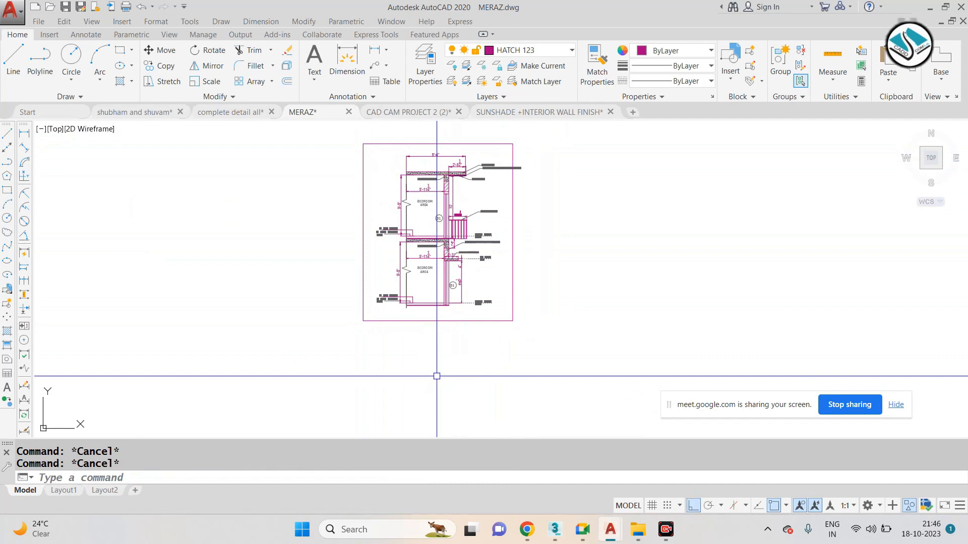
Convert the rectangle around the bedroom section into a revision cloud with the Object option.
text(REVCLOUD)
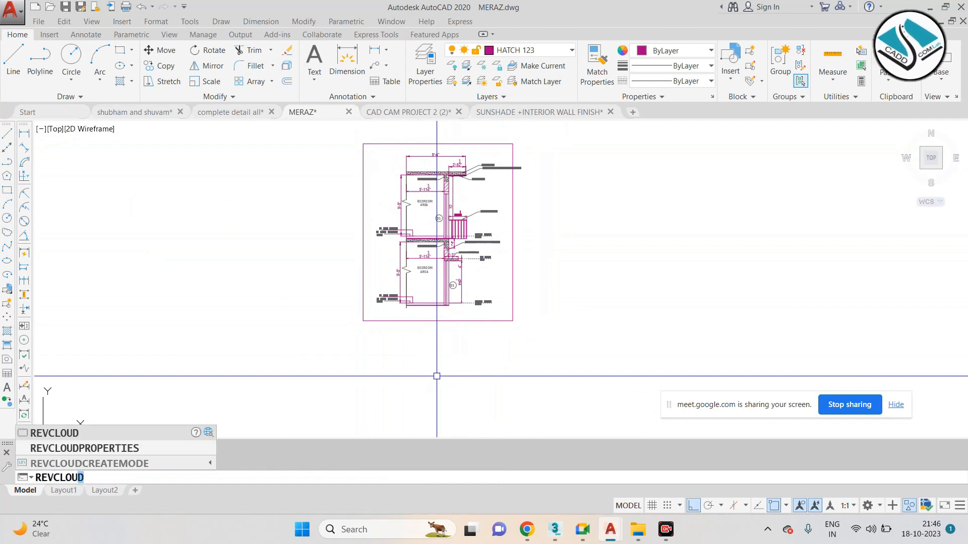
key(Return)
click(303, 482)
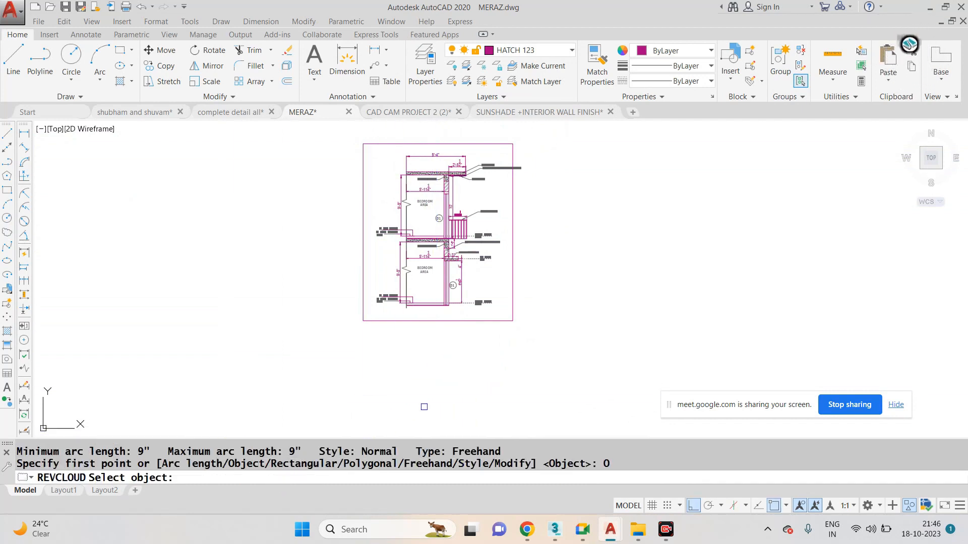
click(457, 321)
key(Escape)
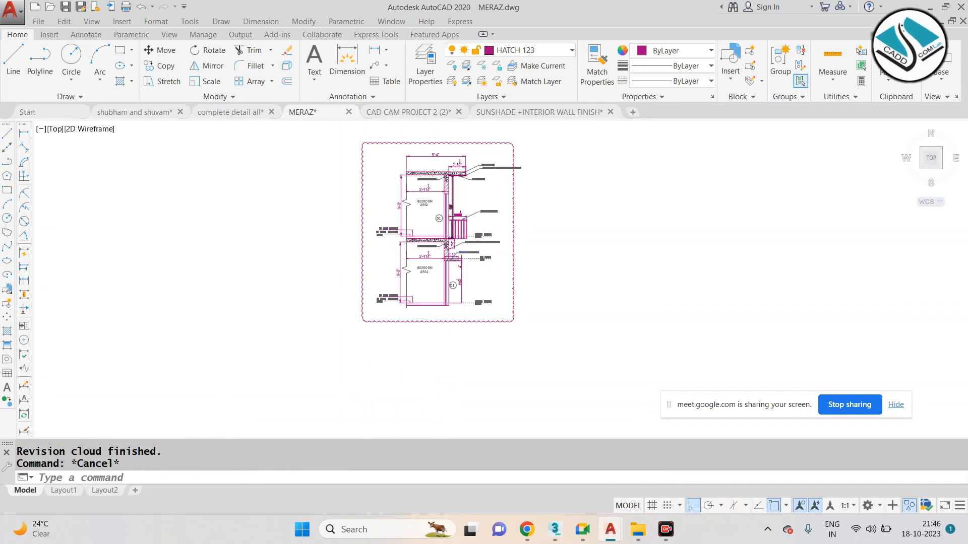
key(Escape)
Draw a detail circle around the junction of the glass railing, floor slab and outer wall.
scroll(454, 262, up, 6)
scroll(451, 258, down, 3)
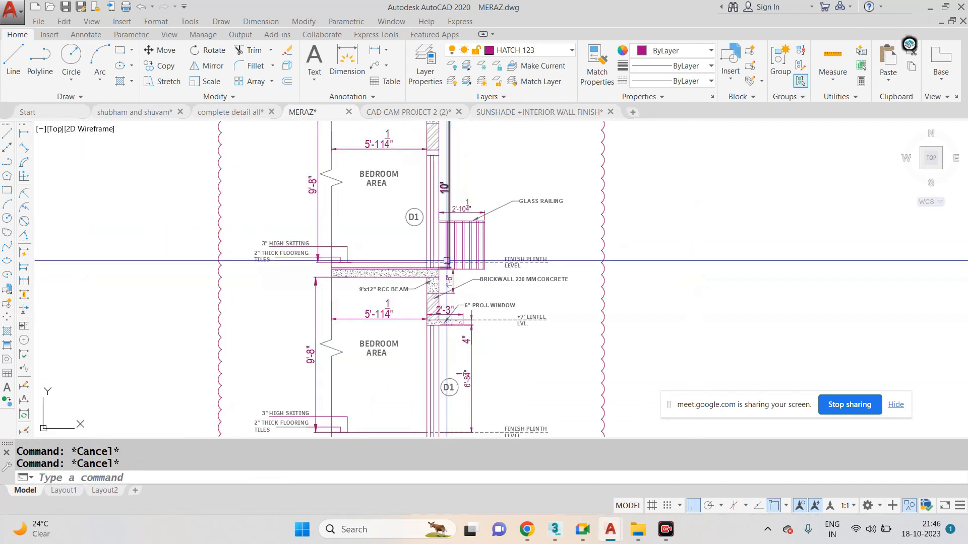
scroll(446, 260, up, 3)
text(C)
key(Return)
click(419, 239)
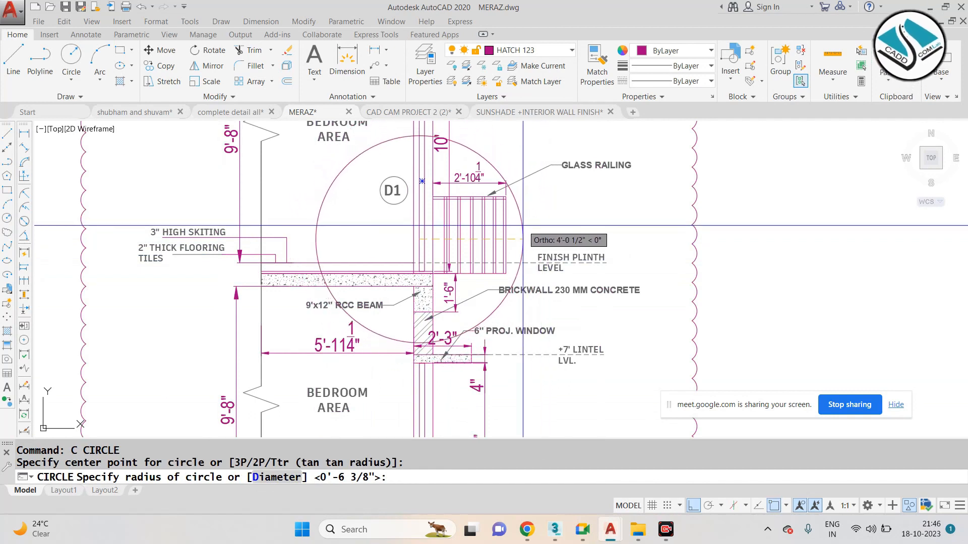
click(502, 231)
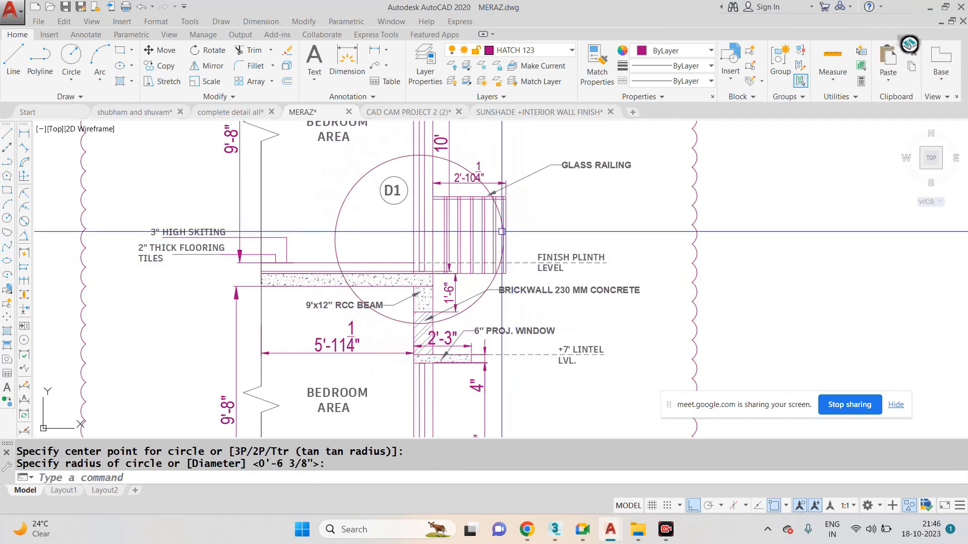
Move the detail circle horizontally towards the outside so that it fully encloses the glass railing.
click(501, 231)
text(M)
key(Return)
scroll(430, 215, up, 2)
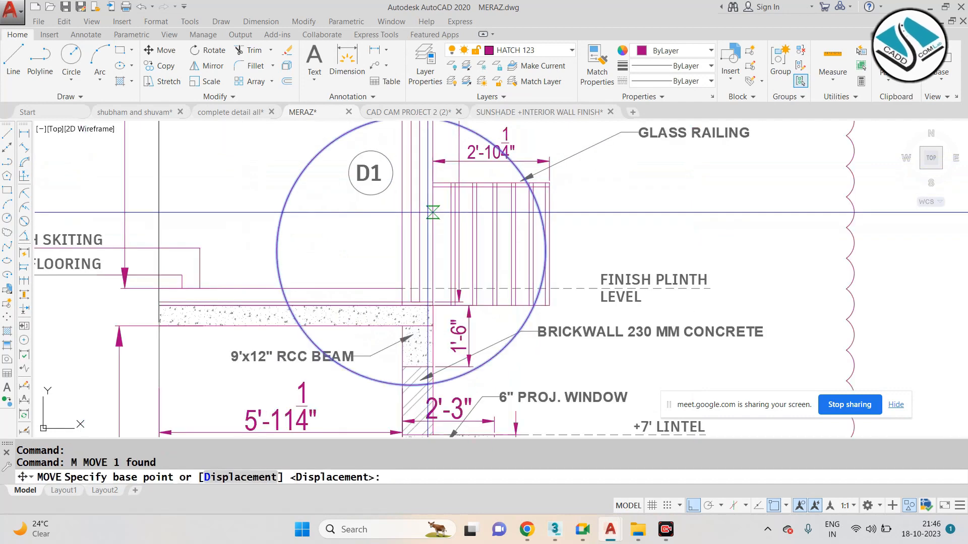
click(433, 212)
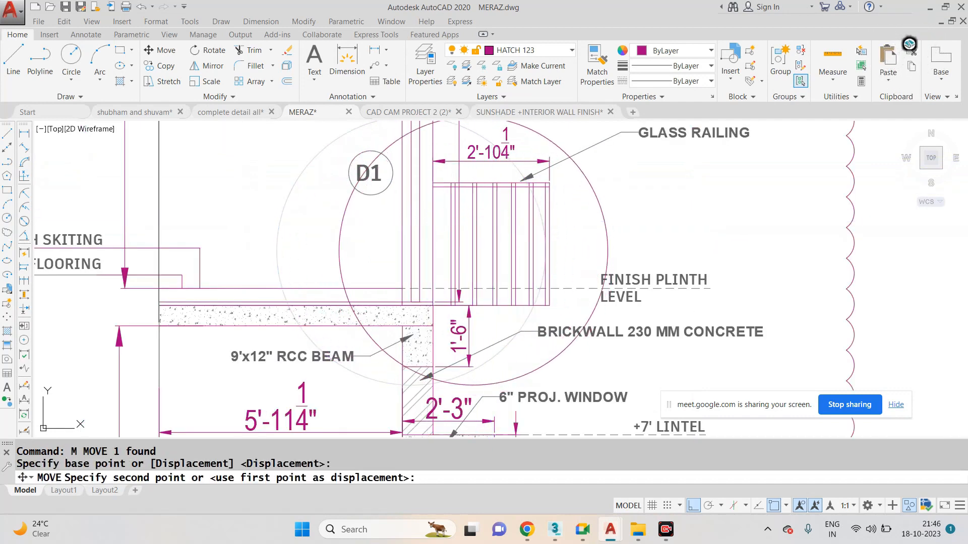
key(Escape)
key(Escape)
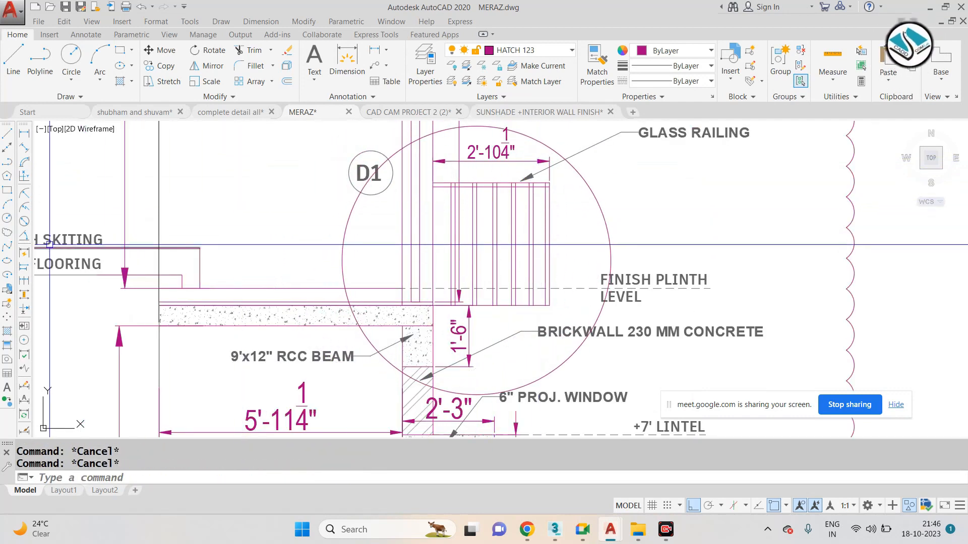
Convert the detail circle around the glass railing junction into a revision cloud with the Object option.
click(6, 233)
click(321, 477)
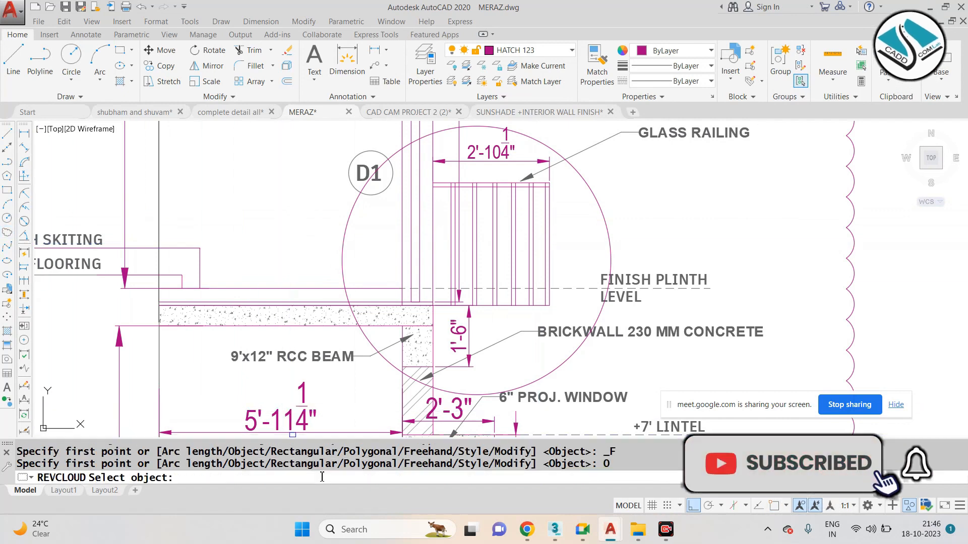
key(Return)
scroll(449, 258, down, 3)
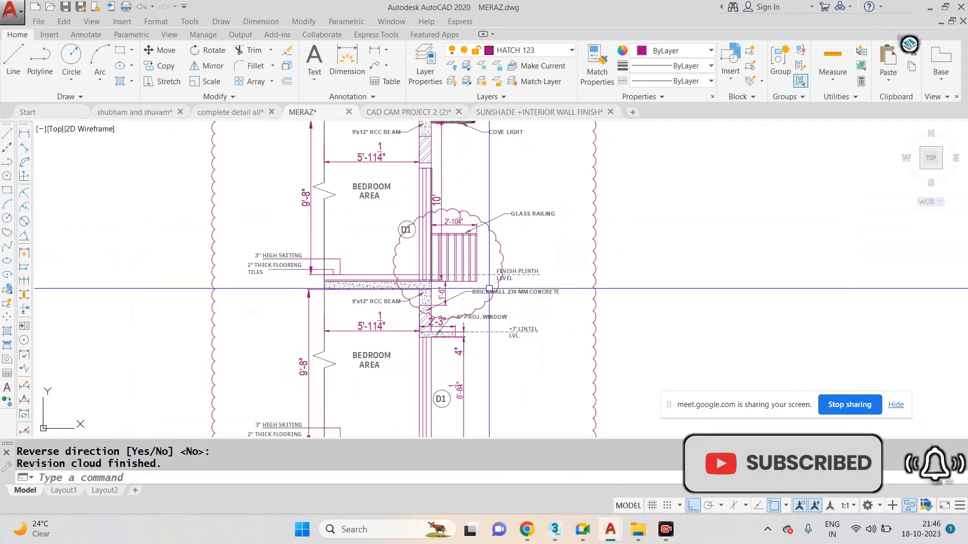
key(Escape)
key(Escape)
Explode the GLASS RAILING leader so that its text is separate from its arrow.
scroll(493, 231, up, 2)
scroll(410, 263, up, 2)
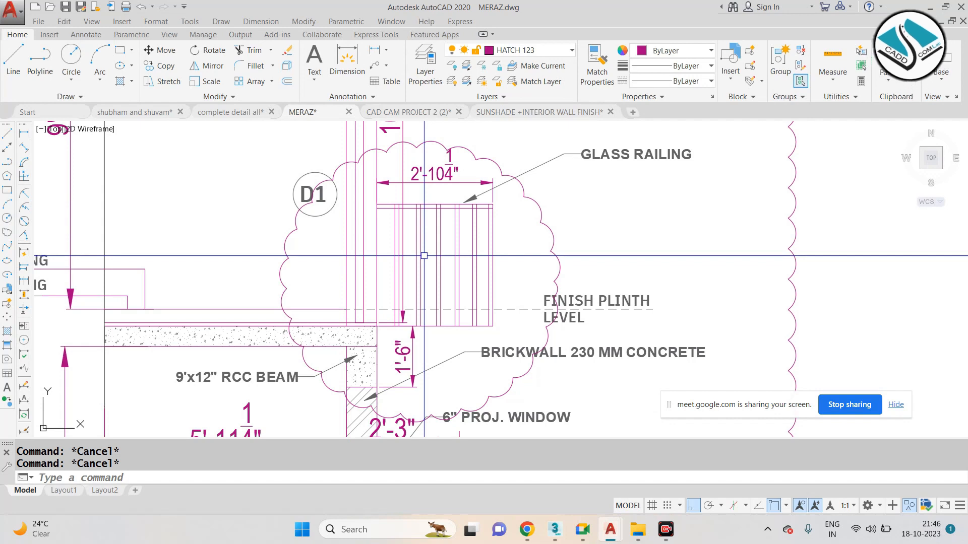
scroll(537, 203, down, 3)
scroll(571, 177, up, 3)
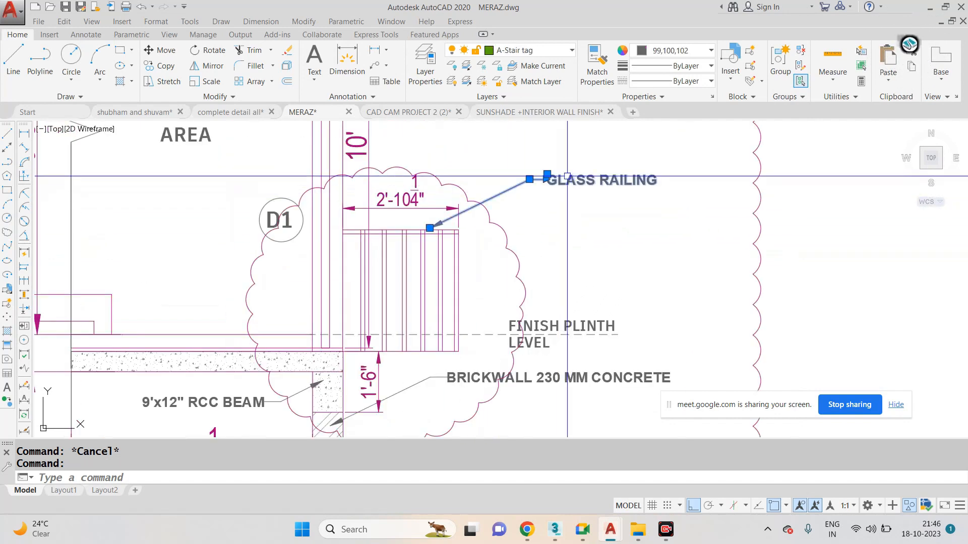
key(Return)
key(Escape)
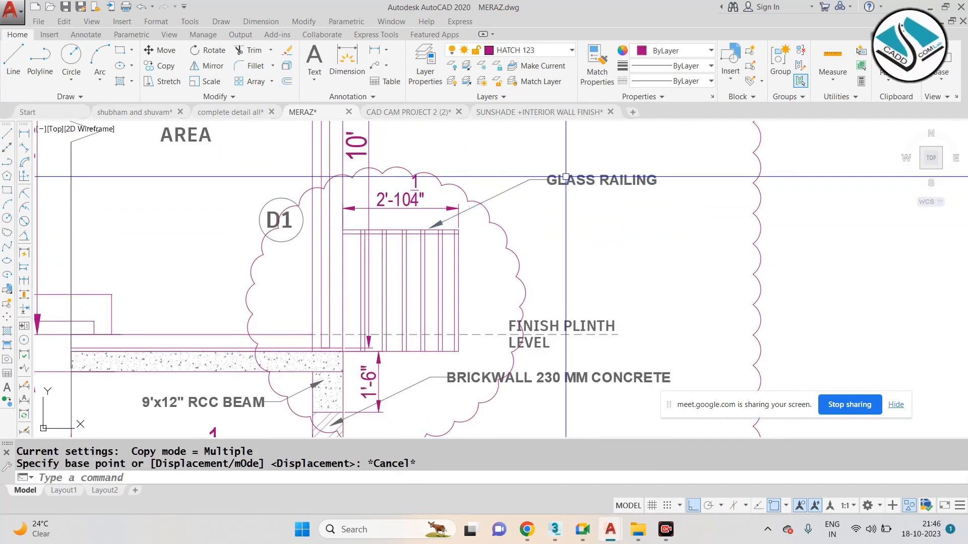
text(X)
key(Return)
key(Return)
Copy the GLASS RAILING text to just below the original, beside the railing.
click(598, 181)
text(C)
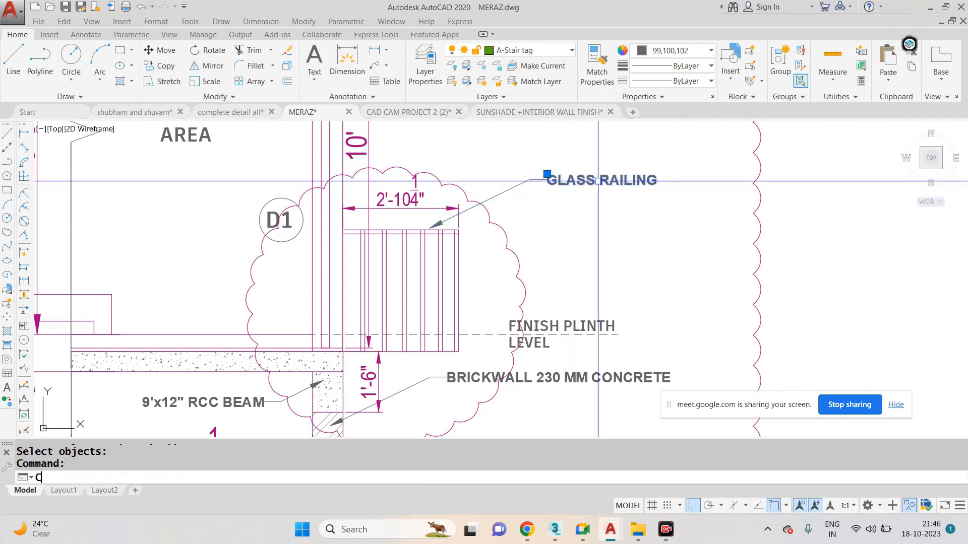
text(O)
key(Return)
click(598, 181)
click(536, 245)
key(Escape)
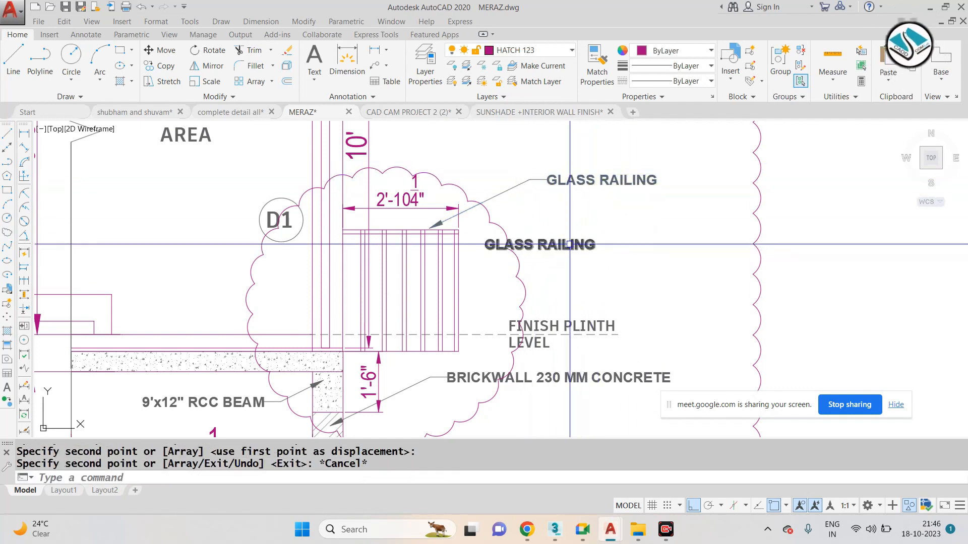
Change the copied text to DETAL B.
double_click(570, 244)
text(DETAL)
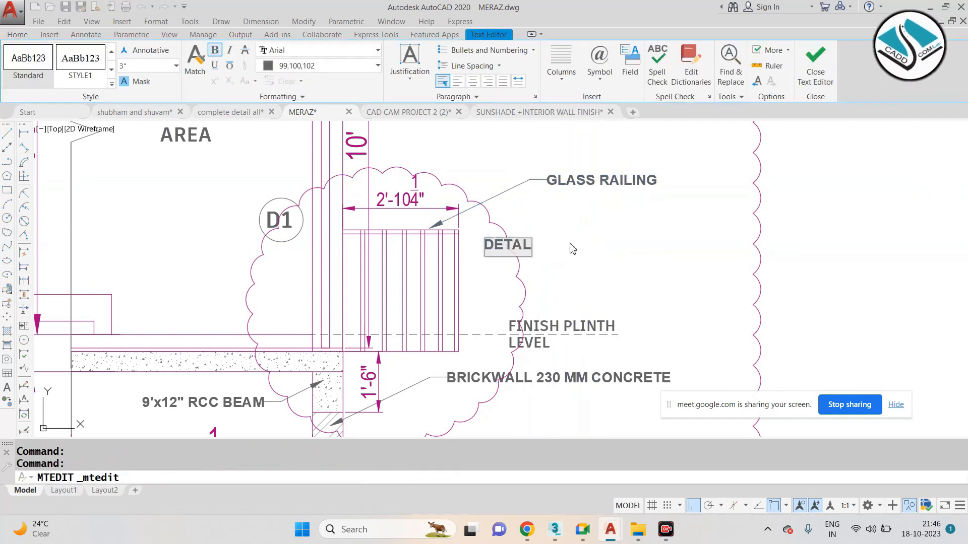
text( B)
key(Escape)
Move the DETAL B label horizontally to clear space outside the railing's revision cloud.
scroll(523, 247, up, 2)
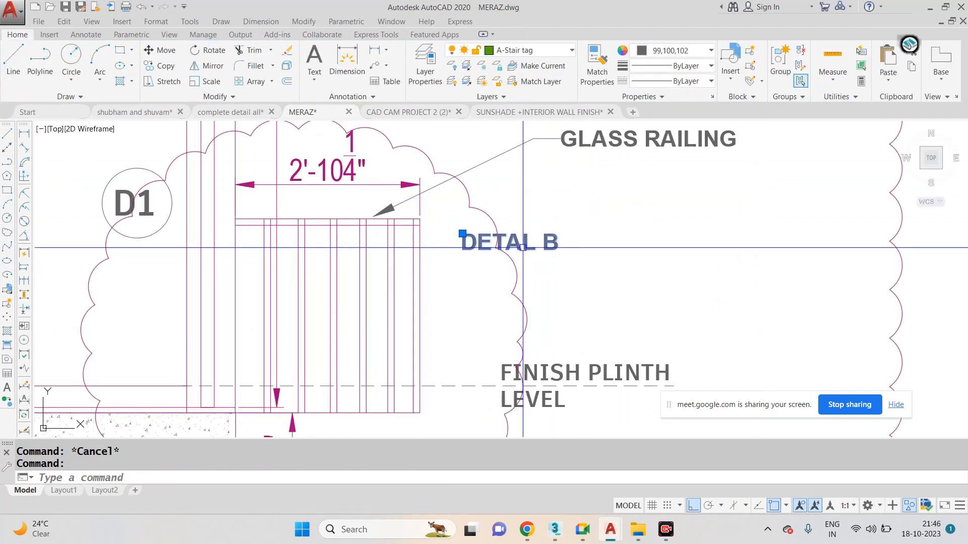
text(m)
key(Return)
click(523, 247)
click(673, 247)
key(Escape)
Draw two curved arcs that run from the edge of the railing's revision cloud and meet at the DETAL B label.
text(a)
key(Return)
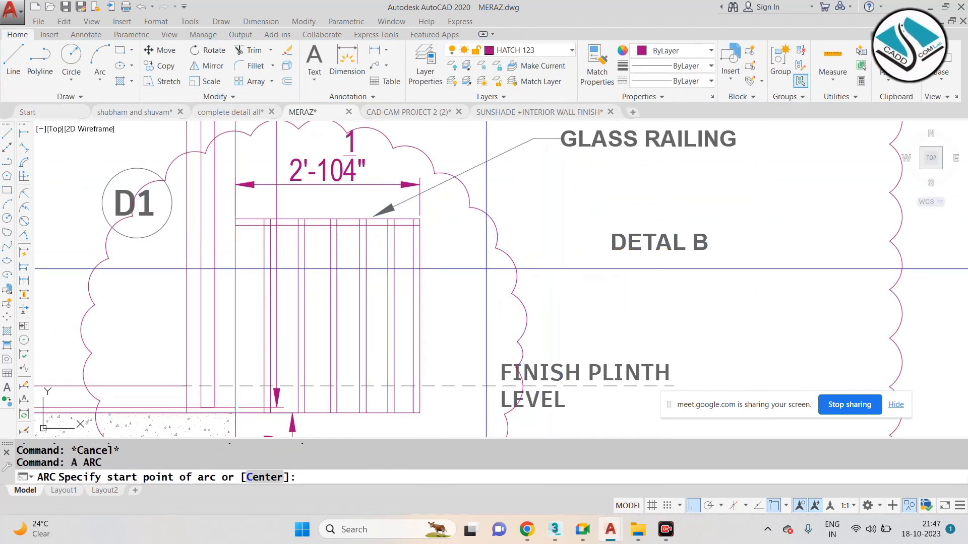
click(512, 292)
click(525, 266)
click(603, 232)
key(Escape)
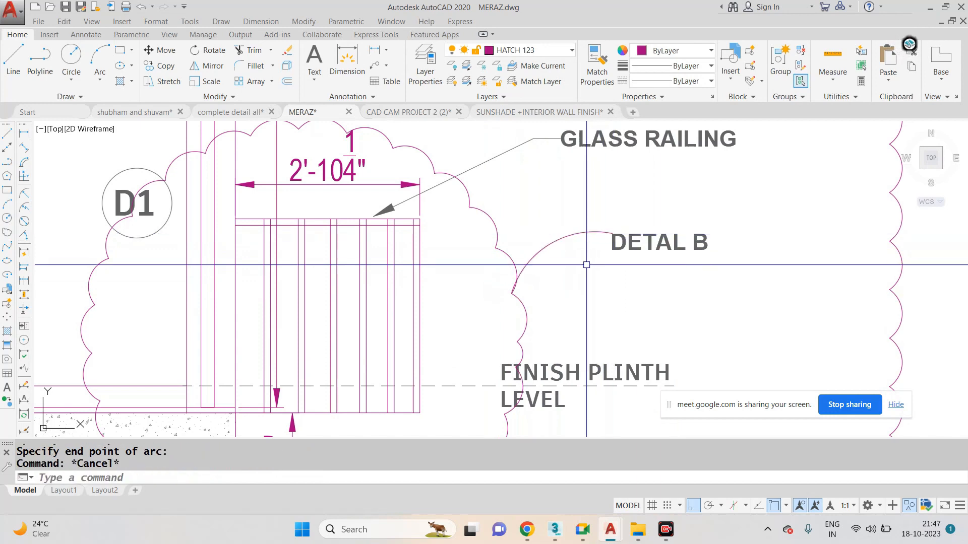
key(Return)
click(524, 337)
click(546, 287)
click(612, 236)
key(Escape)
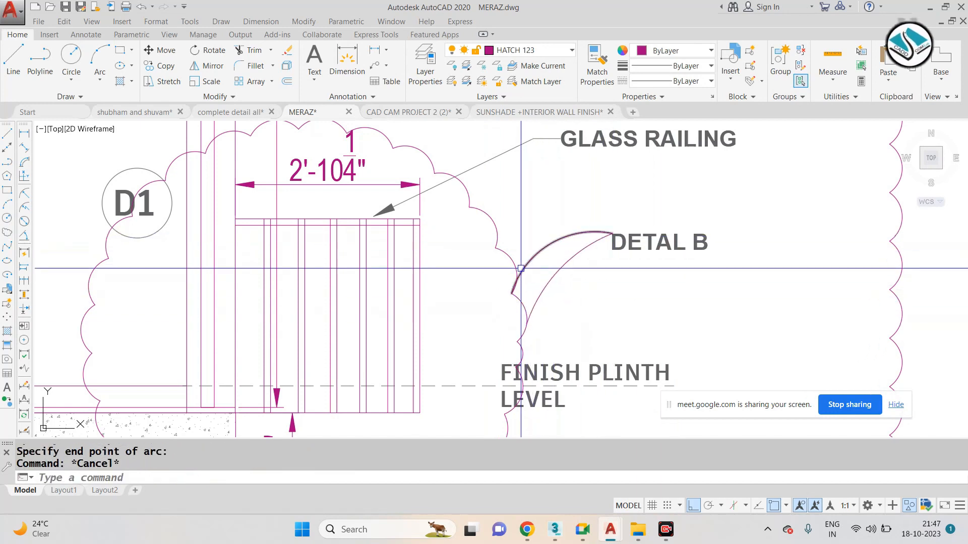
Trim away the piece of the revision cloud between the two arcs leading to DETAL B.
text(tr)
key(Return)
scroll(517, 295, up, 2)
key(Return)
click(522, 308)
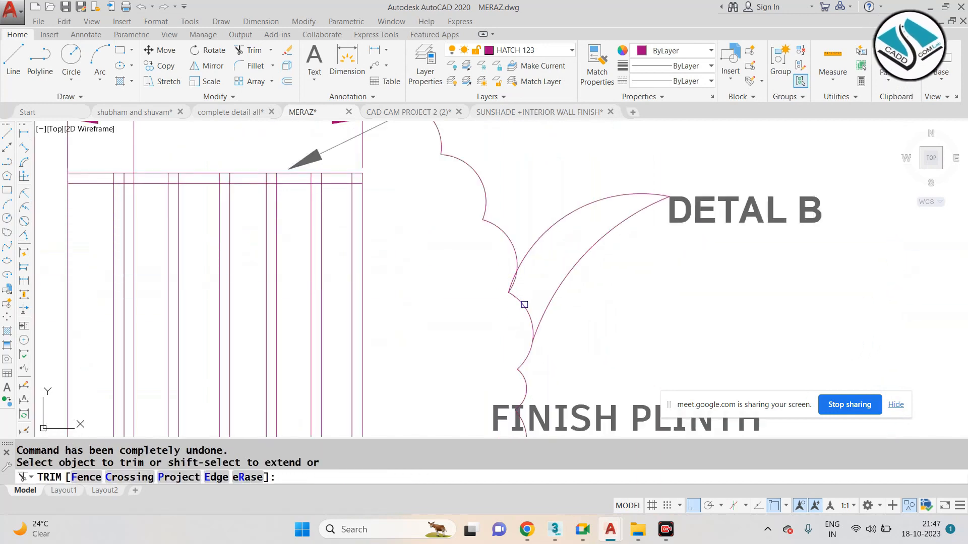
scroll(525, 304, up, 2)
click(489, 331)
scroll(493, 260, down, 5)
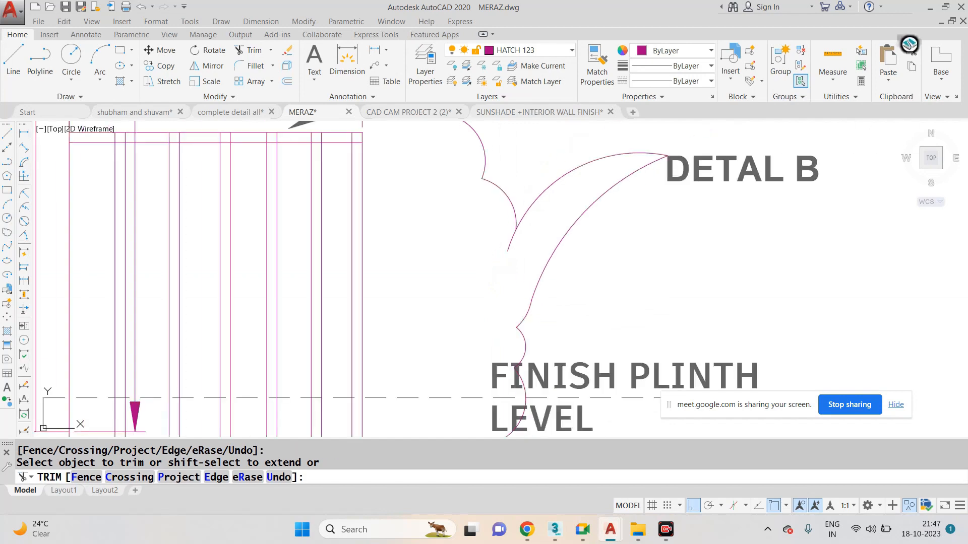
key(Escape)
Set the colour of the railing's revision cloud and its two label arcs to 99,100,102.
click(523, 264)
click(504, 282)
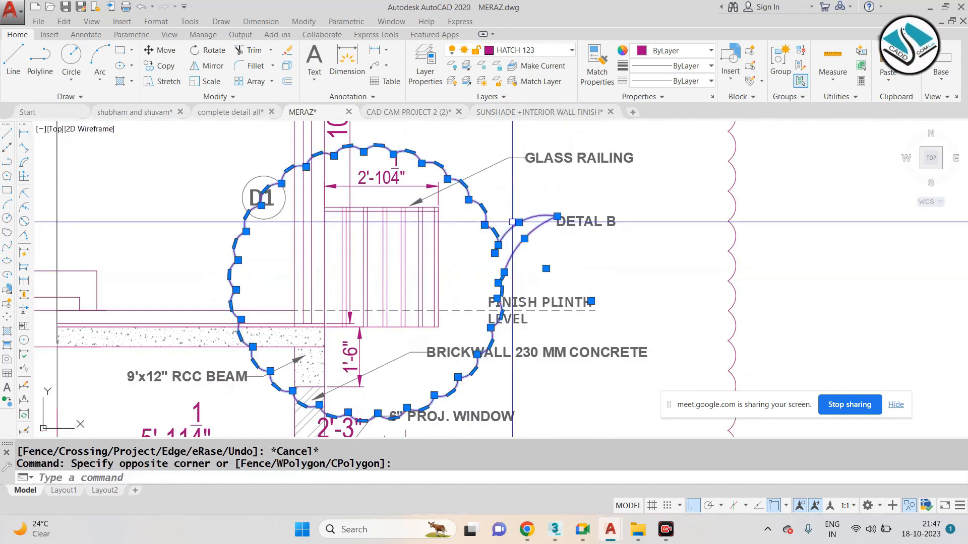
click(675, 50)
click(641, 114)
key(Escape)
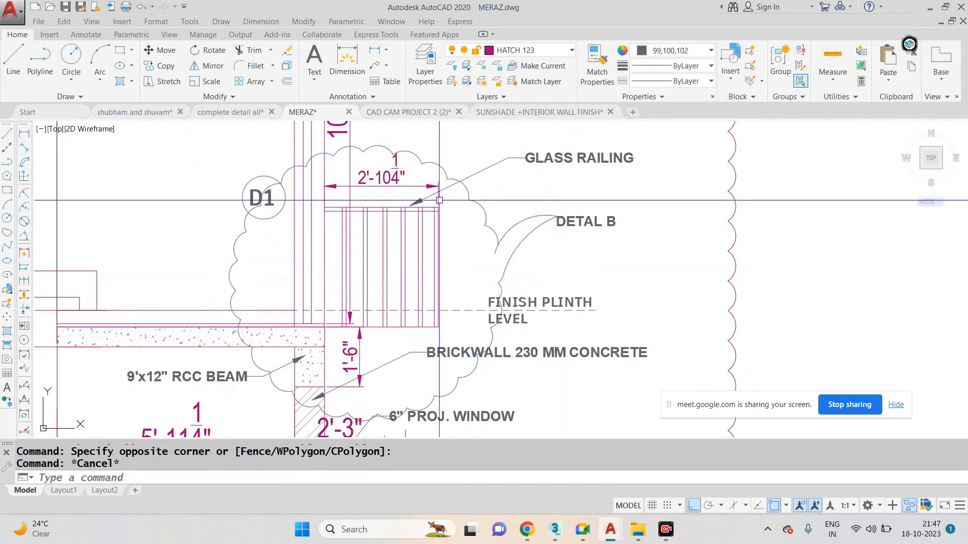
Copy both sunshade details from the SUNSHADE +INTERIOR WALL FINISH drawing and paste them beside the bedroom section in MERAZ.
scroll(421, 201, down, 3)
scroll(428, 187, down, 5)
scroll(436, 171, up, 2)
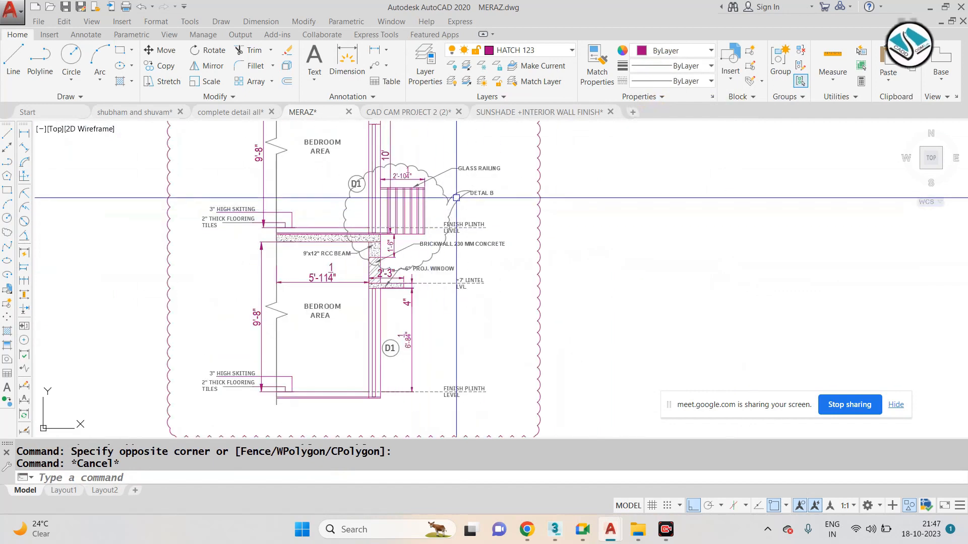
click(538, 112)
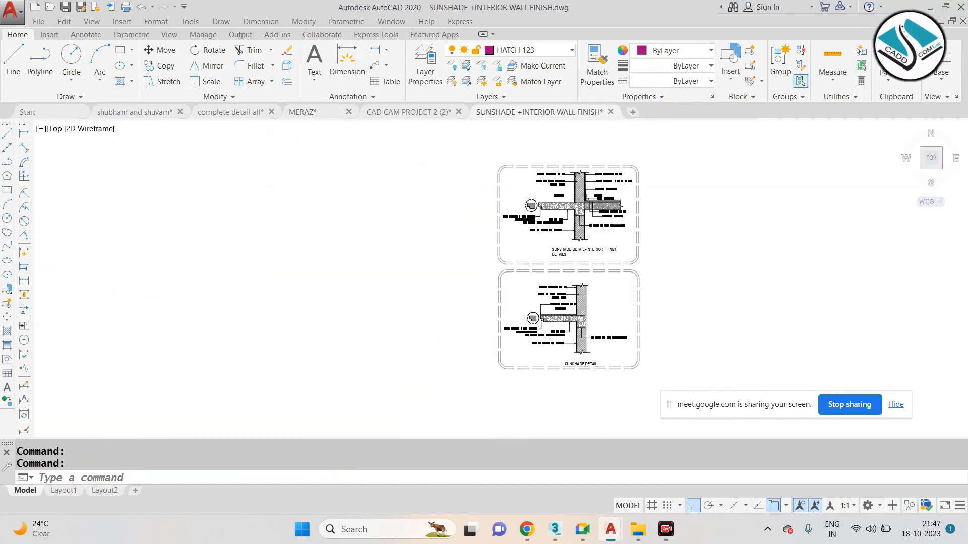
click(674, 151)
click(446, 338)
key(ctrl+c)
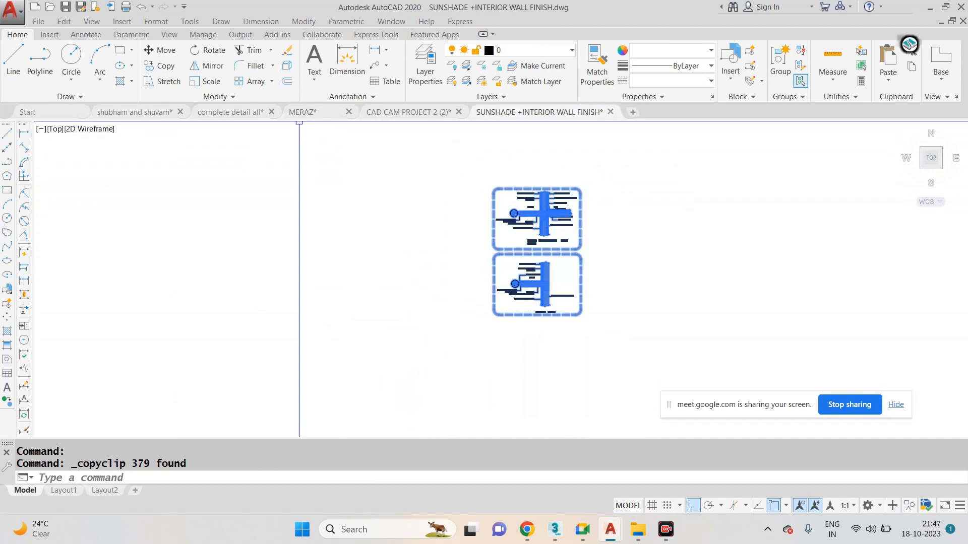
click(303, 112)
key(ctrl+v)
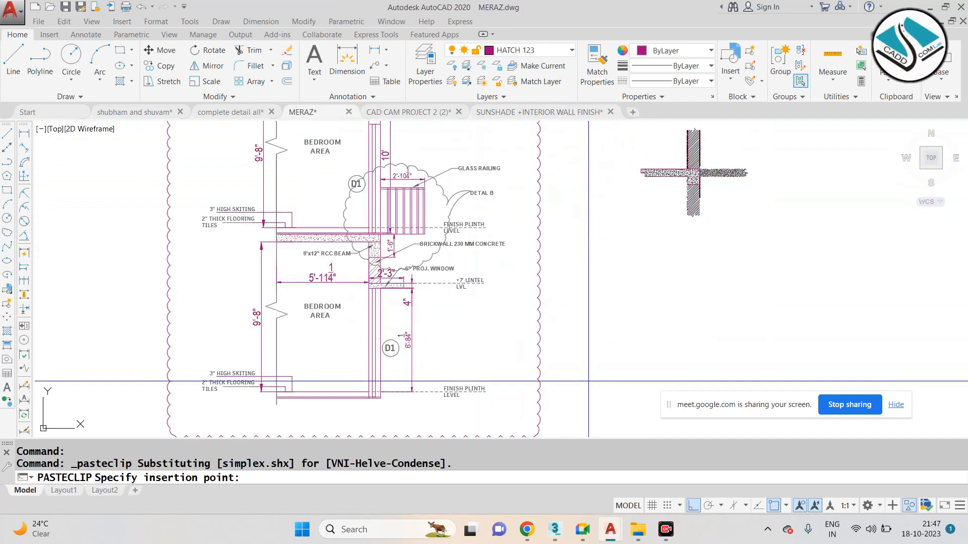
Compare the pasted sunshade and interior finish details with the clouded DETAL B junction, examining the wall, plaster, slab and skirting labels.
scroll(674, 215, up, 10)
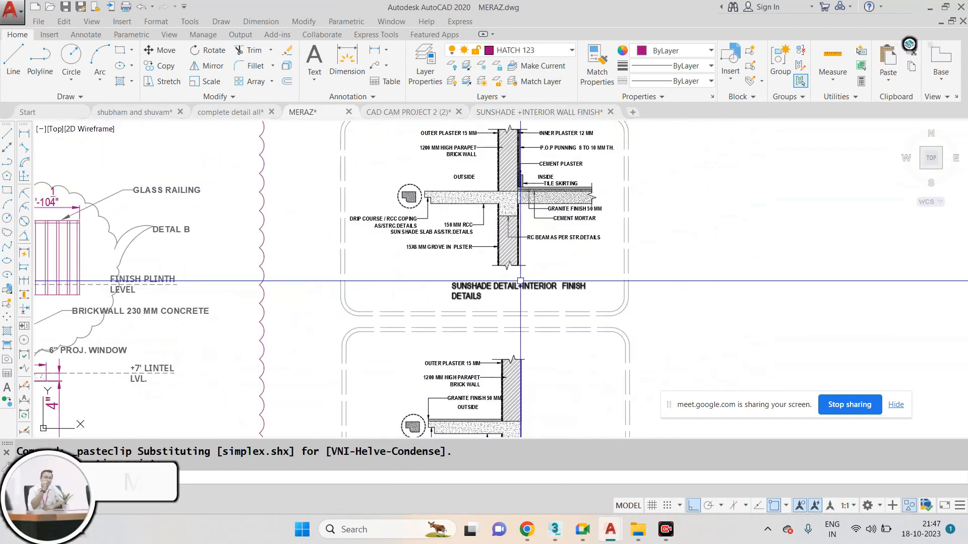
scroll(650, 209, down, 2)
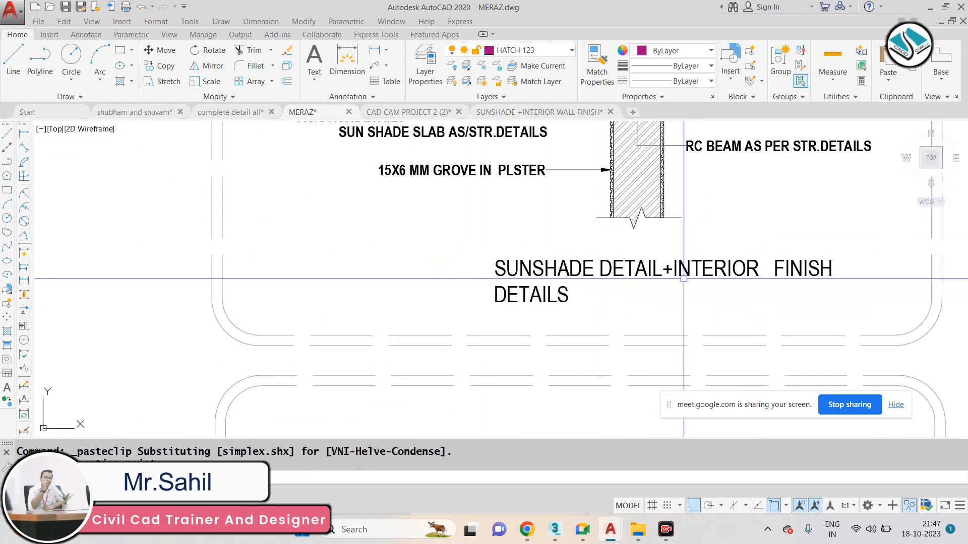
scroll(745, 273, up, 2)
scroll(738, 272, down, 3)
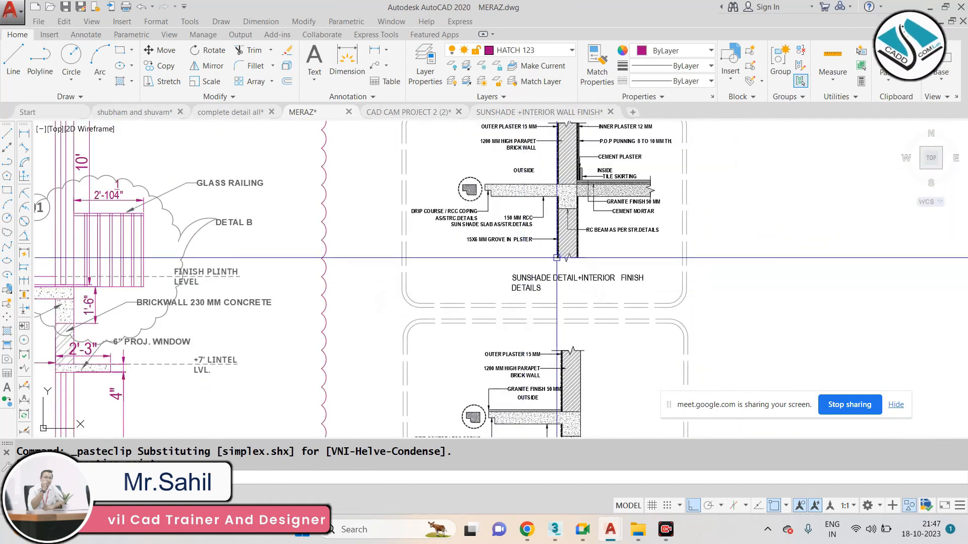
scroll(529, 338, down, 2)
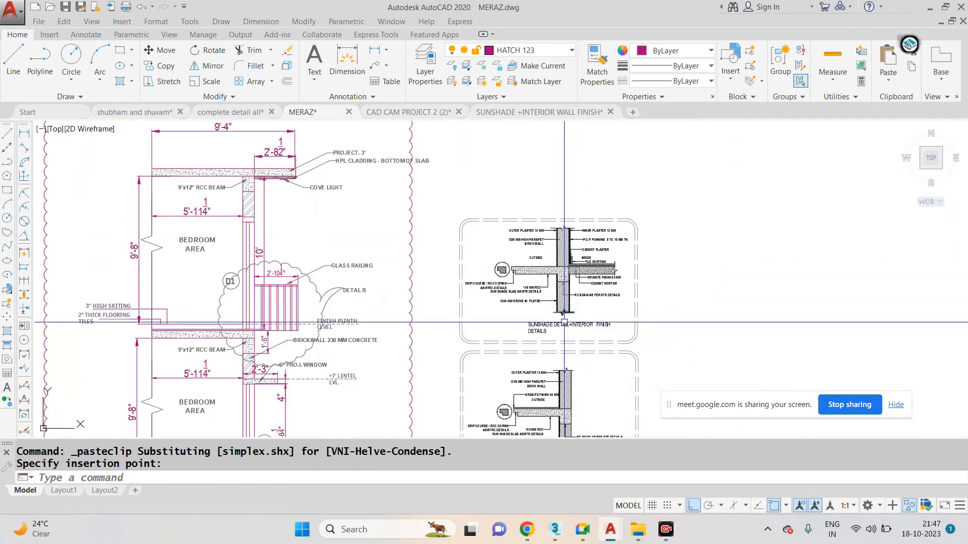
scroll(235, 311, up, 2)
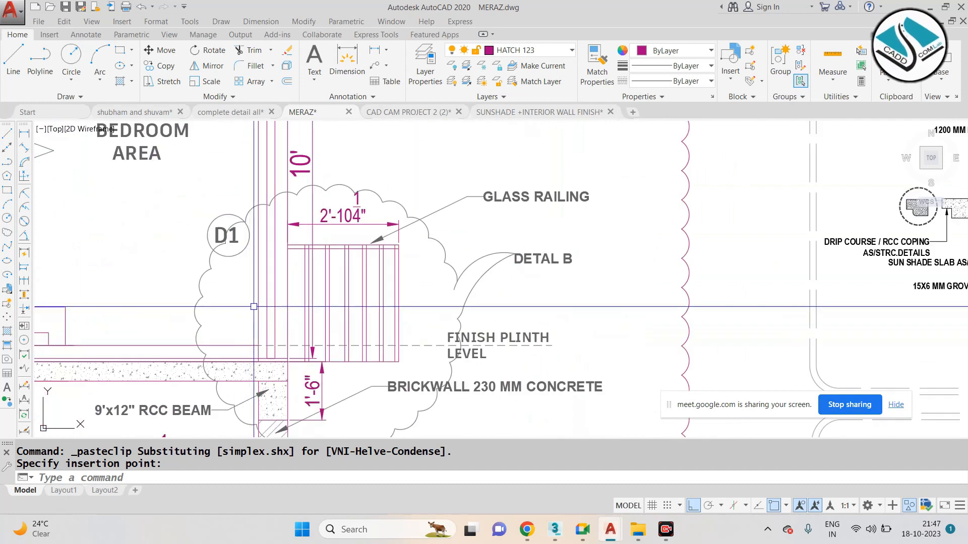
scroll(354, 259, down, 1)
scroll(384, 328, up, 1)
scroll(491, 268, down, 3)
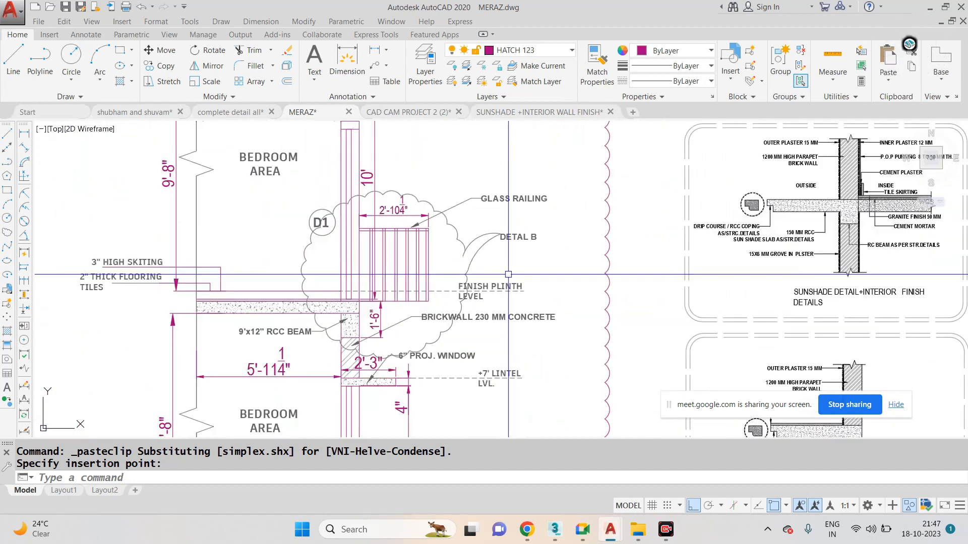
scroll(490, 258, up, 2)
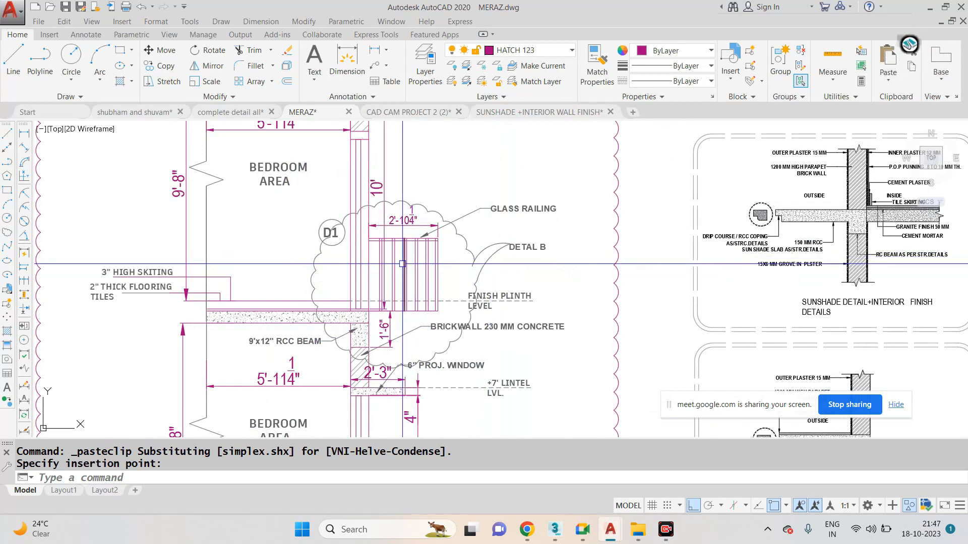
scroll(402, 264, down, 2)
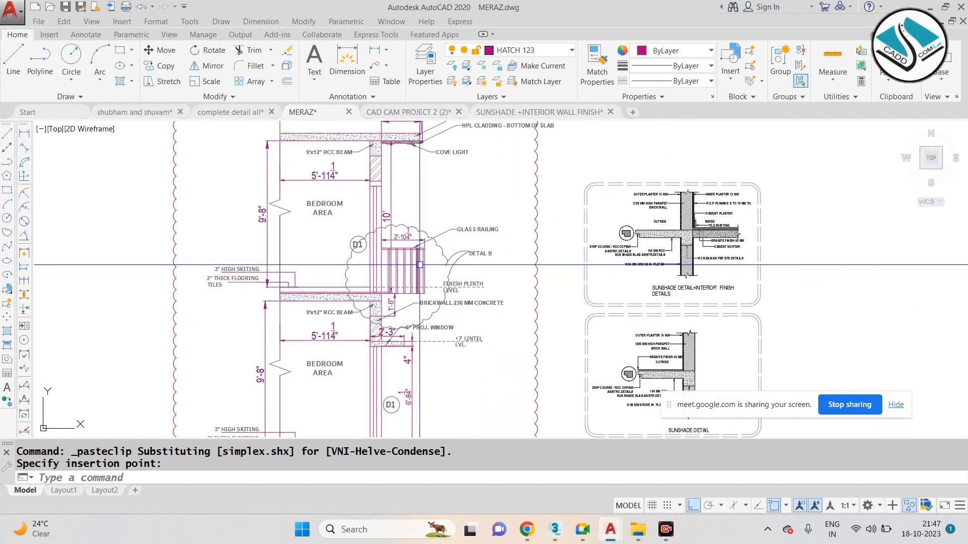
scroll(680, 263, up, 4)
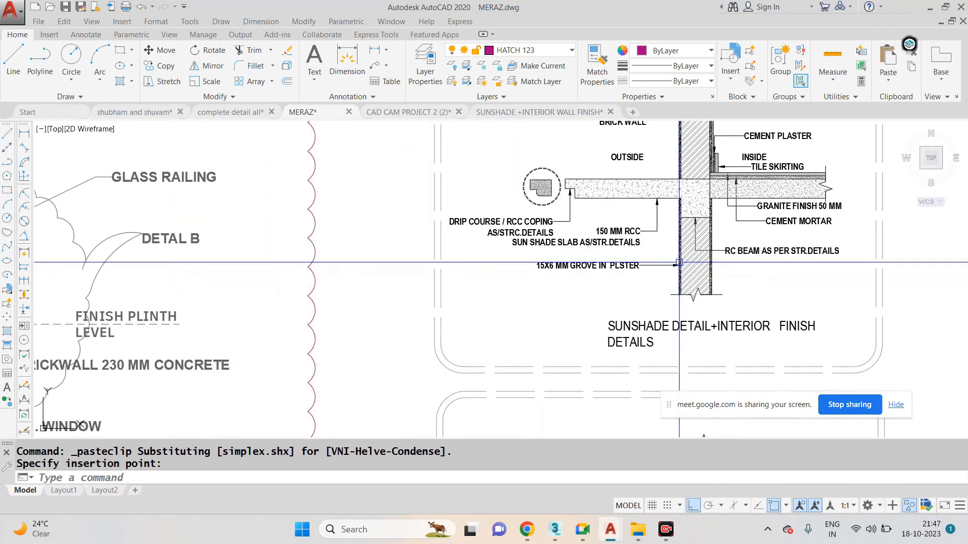
scroll(679, 263, down, 2)
scroll(553, 241, up, 4)
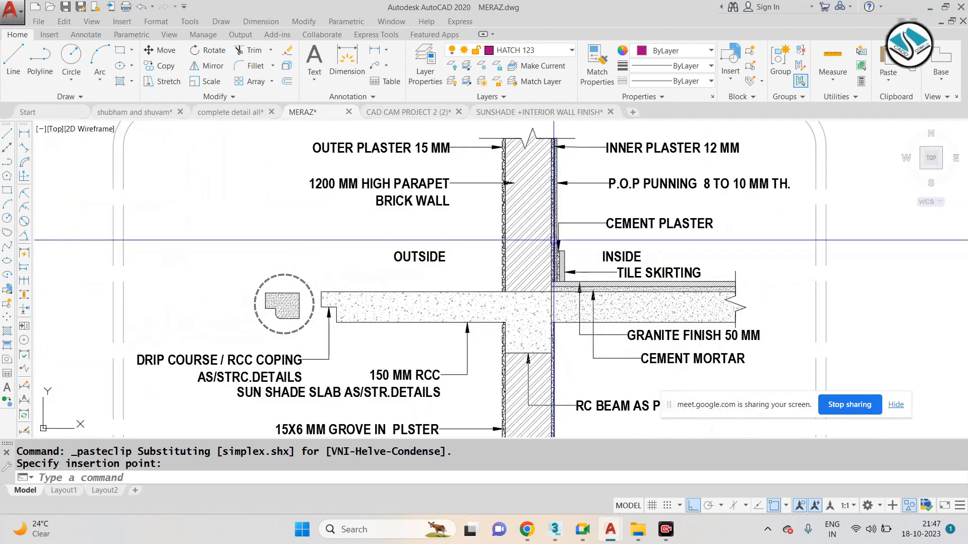
scroll(563, 154, up, 2)
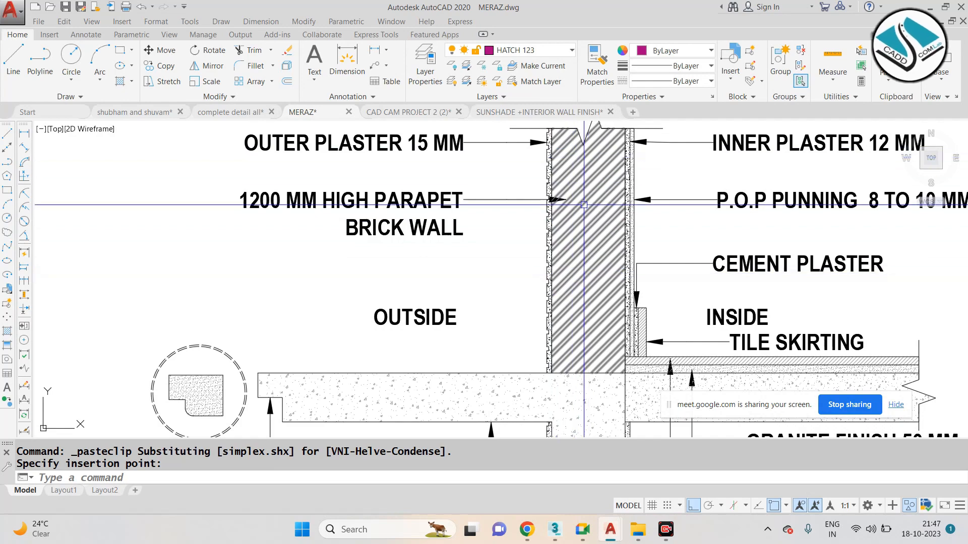
scroll(579, 229, down, 2)
scroll(517, 253, up, 2)
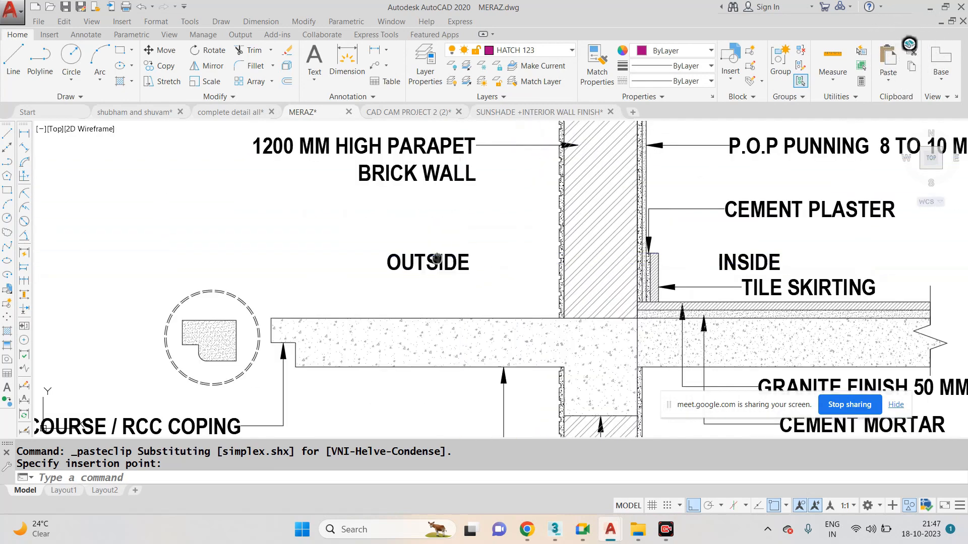
Compare the sunshade and interior finish detail with the clouded railing junction, examining its drip course profile and slab edge.
middle_drag(437, 259, 252, 228)
scroll(275, 231, down, 2)
scroll(274, 231, up, 2)
scroll(483, 230, down, 8)
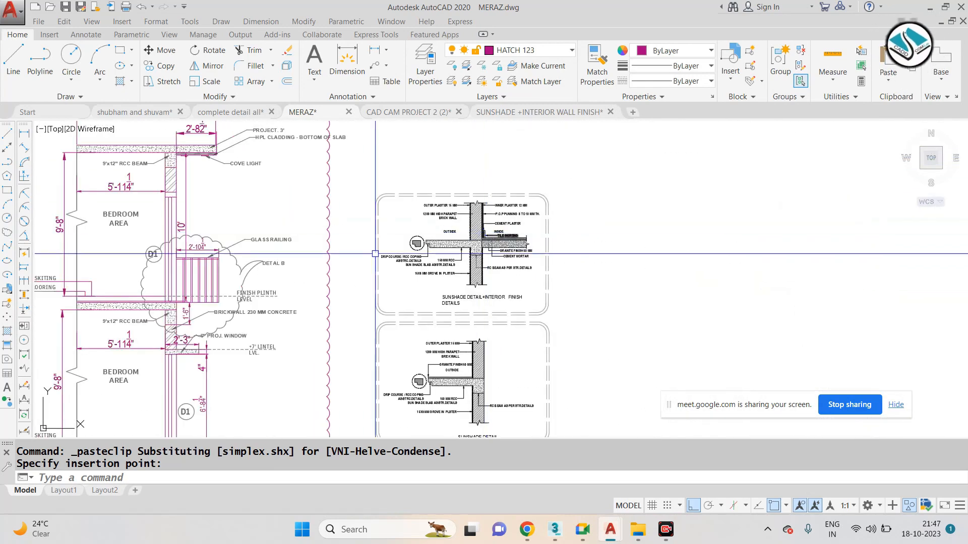
scroll(152, 279, up, 4)
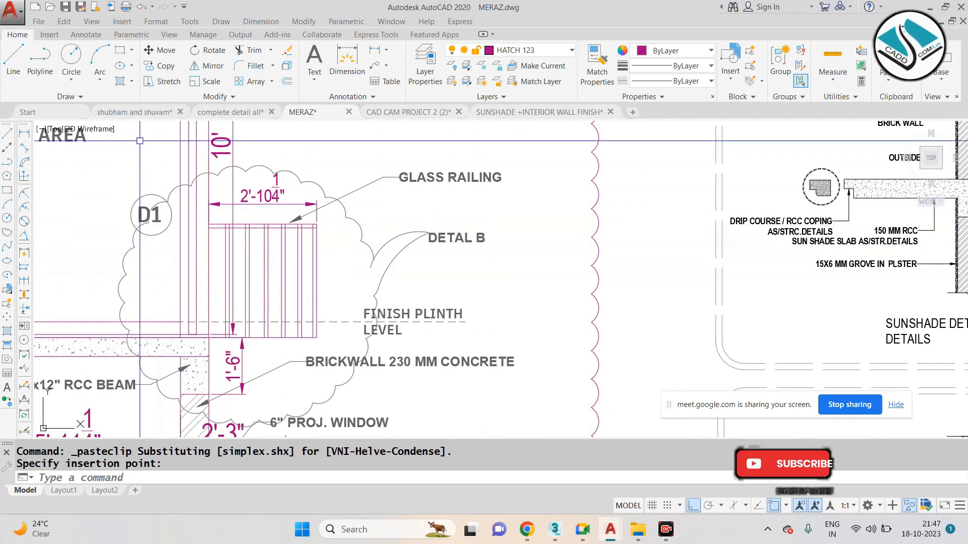
scroll(242, 210, down, 4)
scroll(525, 181, up, 4)
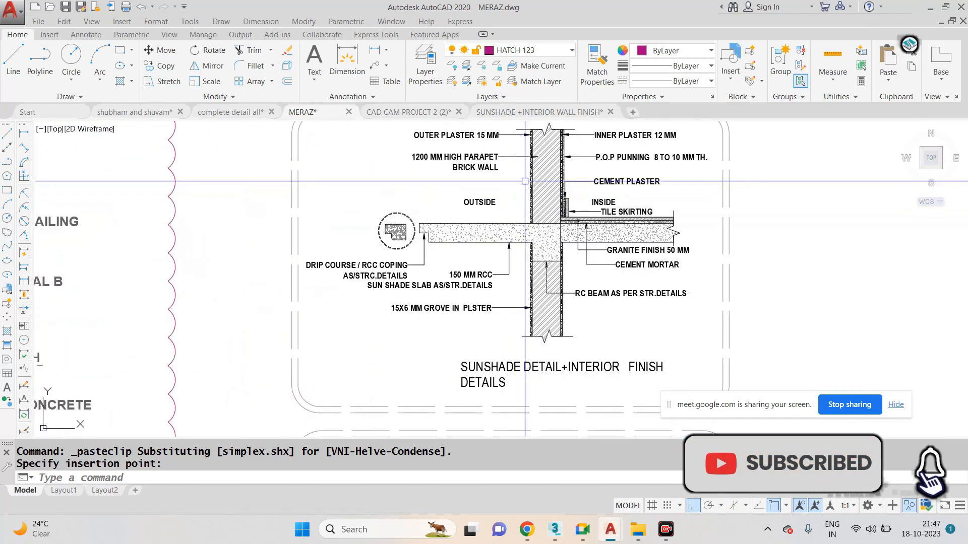
scroll(417, 254, up, 4)
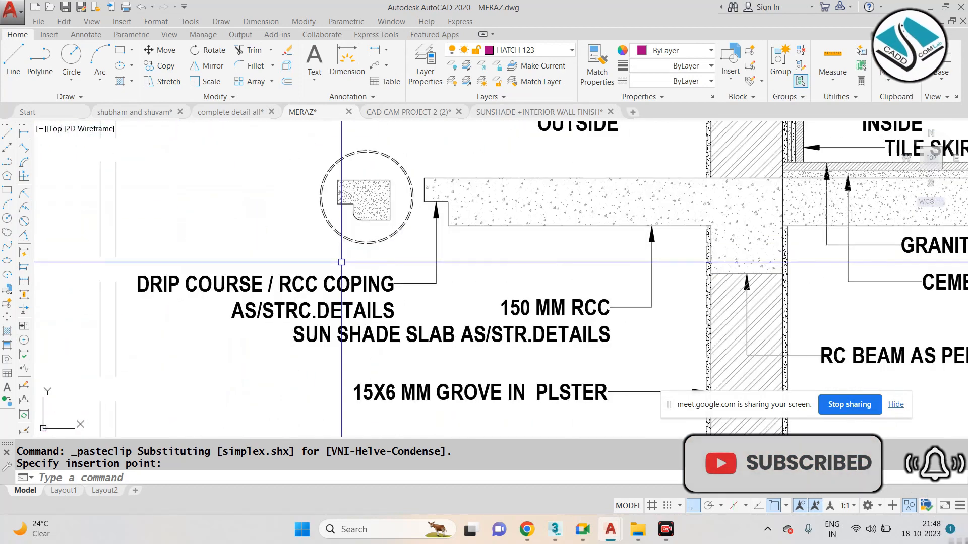
scroll(356, 192, up, 2)
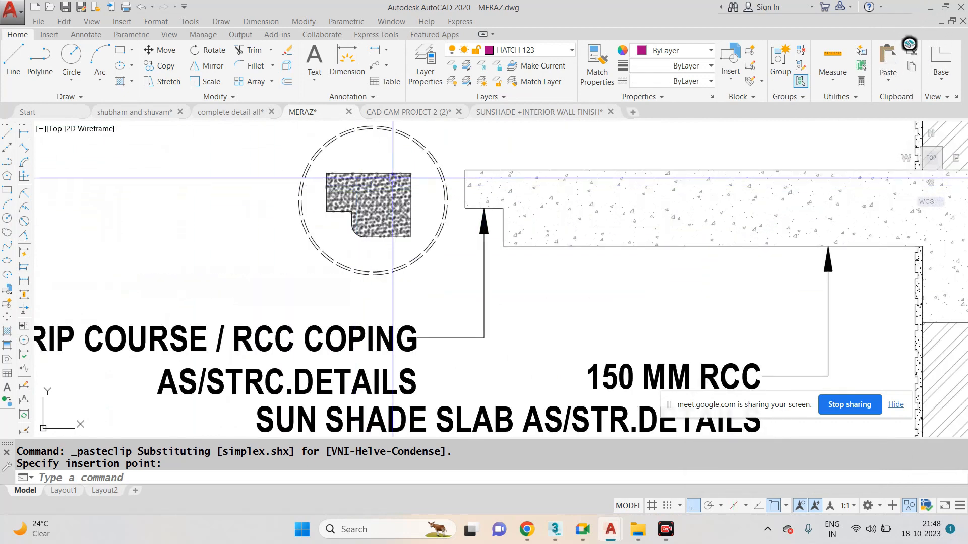
scroll(354, 177, down, 3)
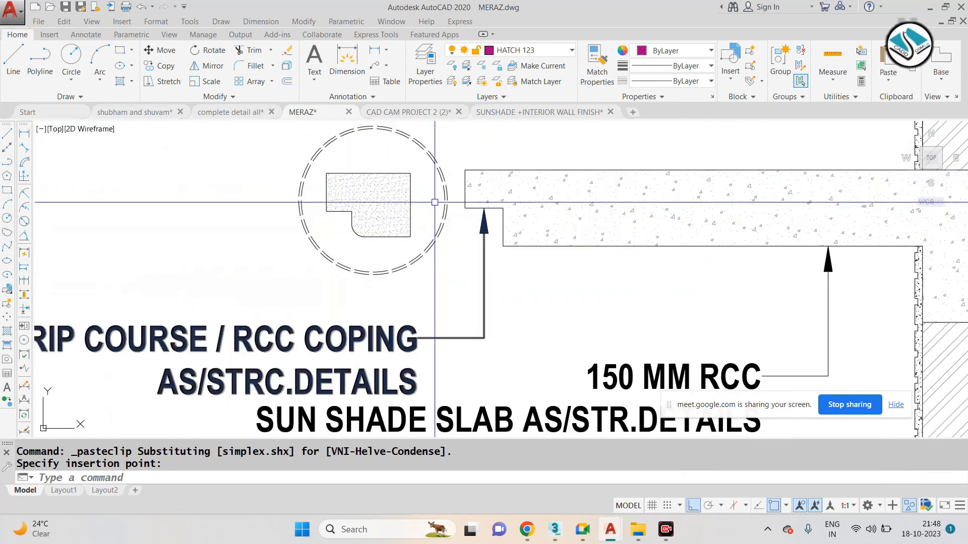
Examine the coping, 150 MM RCC sunshade slab and plaster groove labels beside the lower wall.
middle_drag(421, 339, 377, 318)
scroll(522, 318, up, 2)
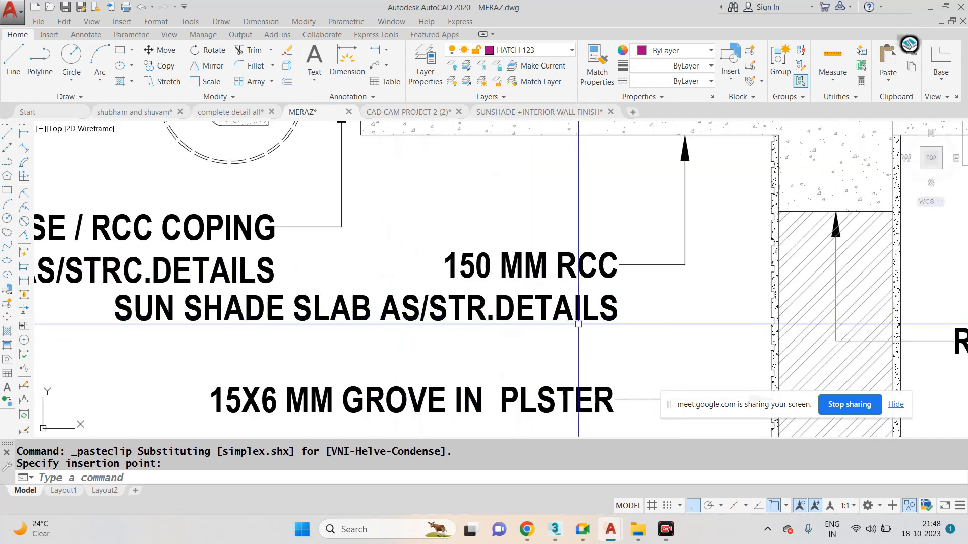
scroll(554, 313, down, 3)
scroll(492, 225, down, 2)
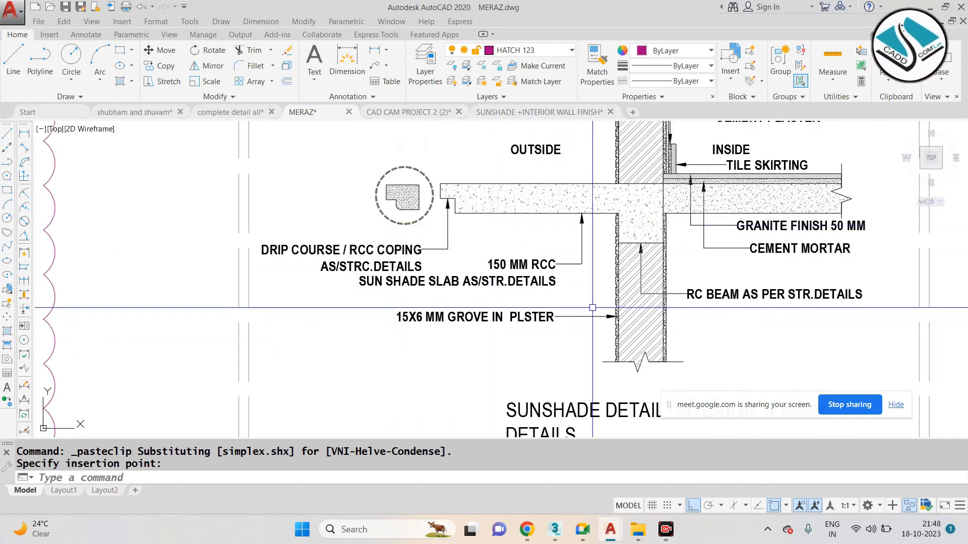
scroll(616, 316, up, 2)
scroll(618, 311, up, 2)
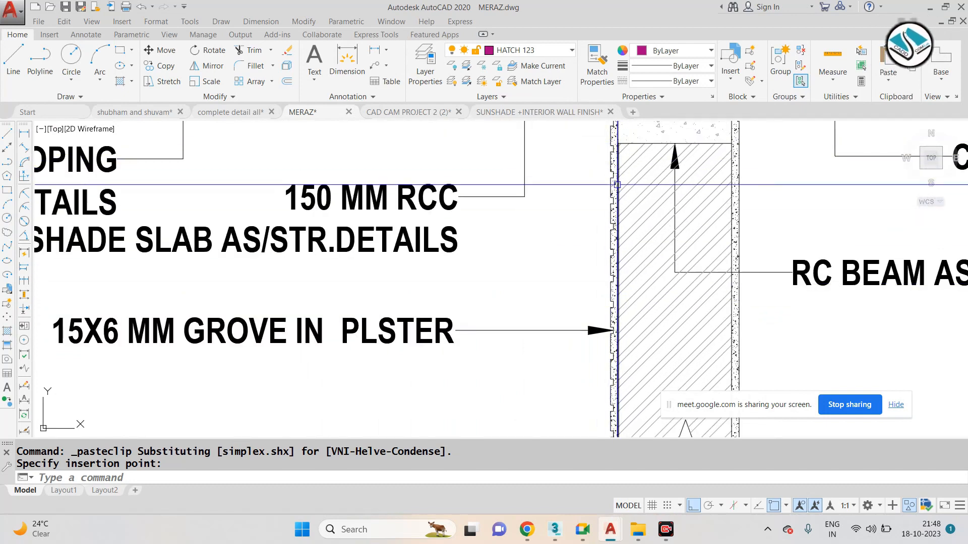
scroll(449, 227, down, 3)
scroll(344, 292, up, 3)
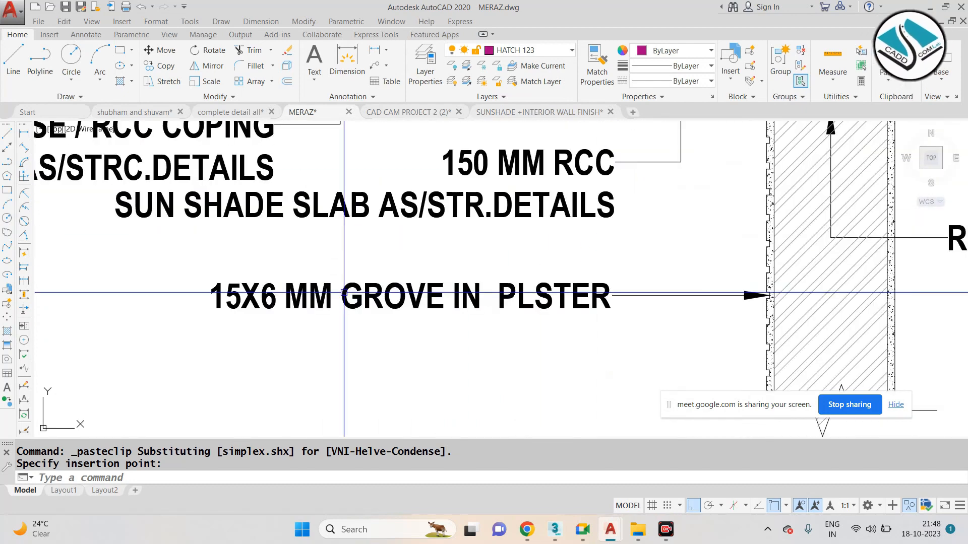
scroll(343, 293, down, 2)
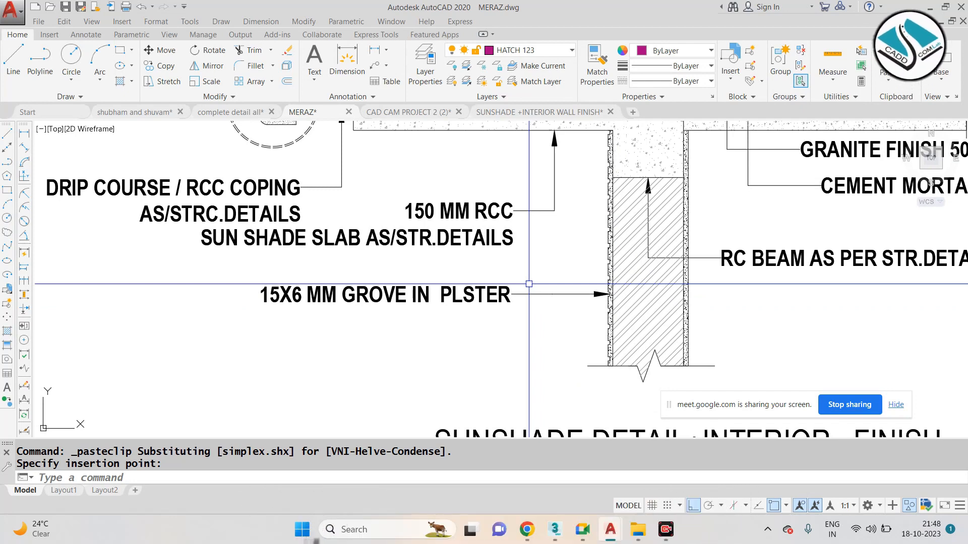
Compare the interior floor build-up in the pasted detail with the slab at the DETAL B junction.
mouse_move(619, 257)
middle_down()
mouse_move(411, 330)
mouse_move(408, 362)
middle_up()
middle_drag(523, 222, 477, 347)
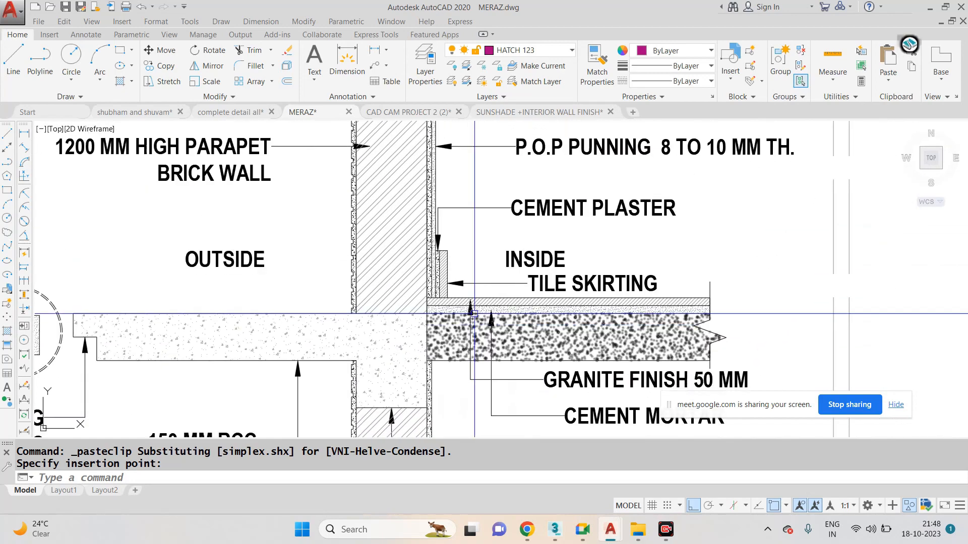
scroll(537, 271, down, 4)
scroll(314, 183, up, 5)
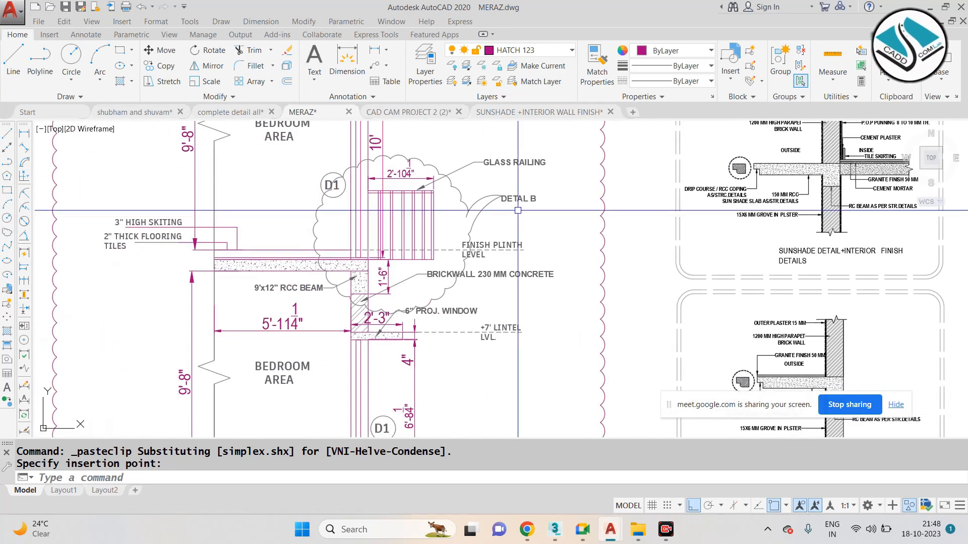
scroll(427, 172, up, 2)
scroll(492, 257, down, 6)
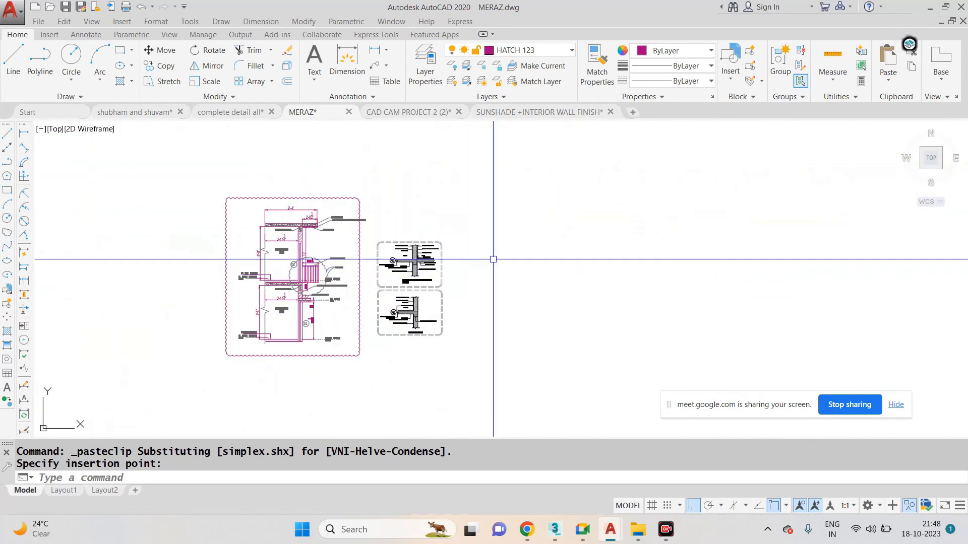
scroll(356, 261, up, 4)
scroll(356, 261, up, 6)
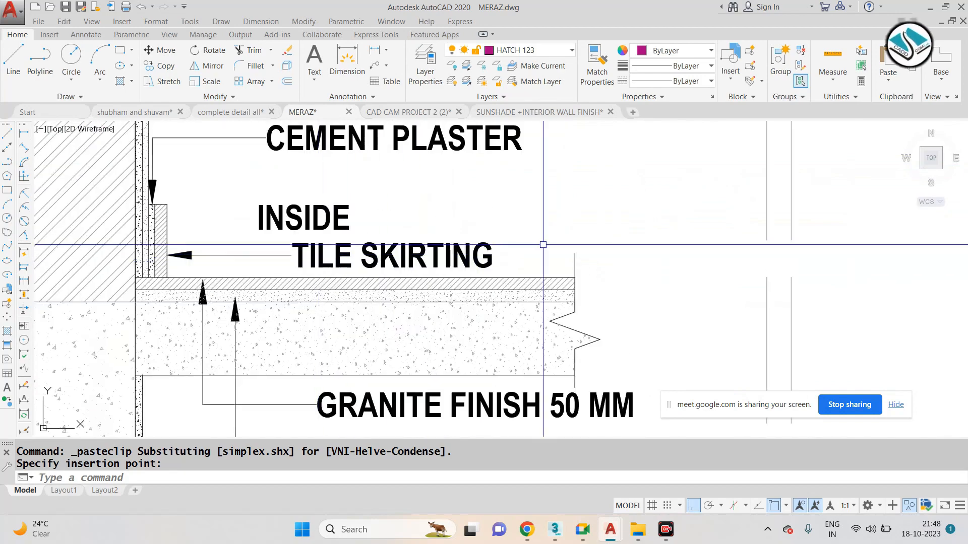
scroll(514, 246, up, 2)
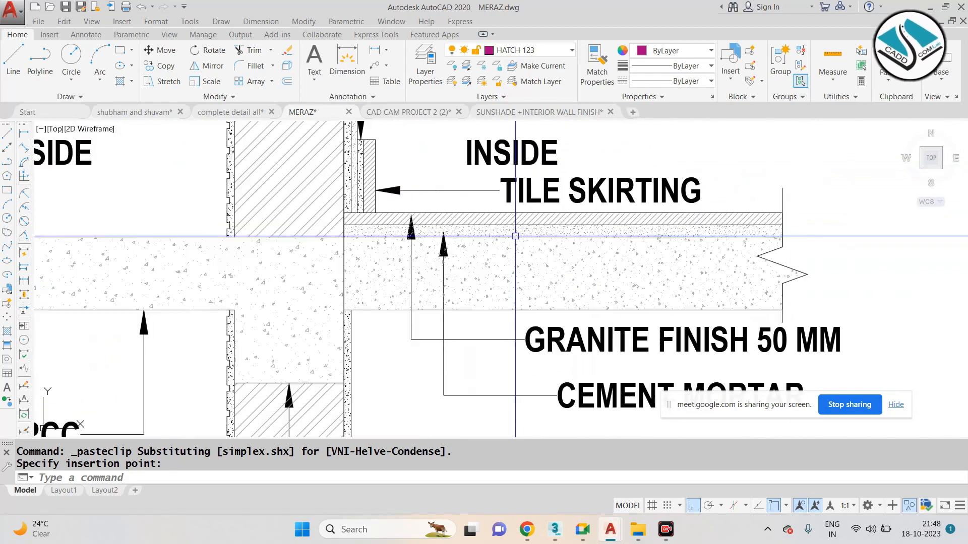
Examine the granite, cement mortar, tile skirting, inner plaster and P.O.P punning layers of the interior finish detail.
key(Escape)
scroll(513, 246, down, 2)
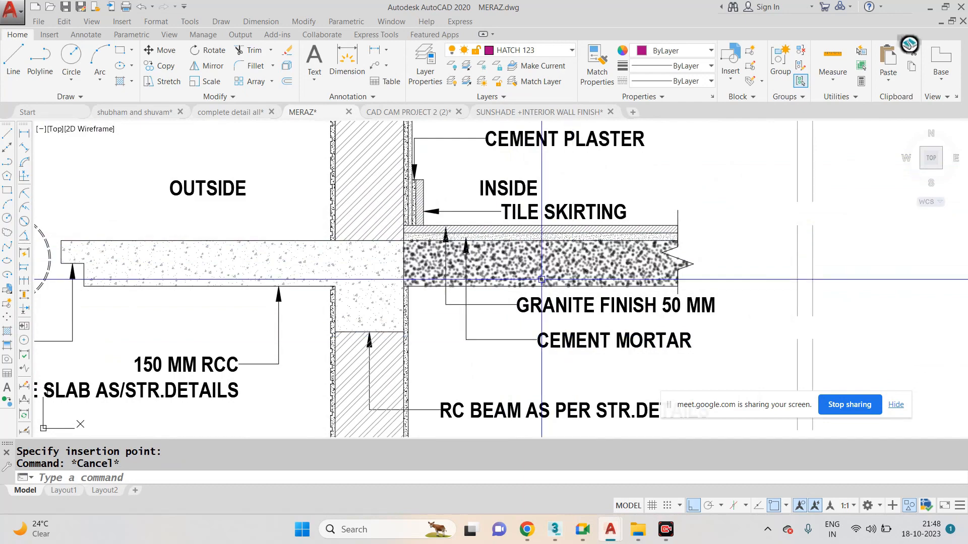
scroll(508, 201, up, 2)
scroll(431, 246, down, 2)
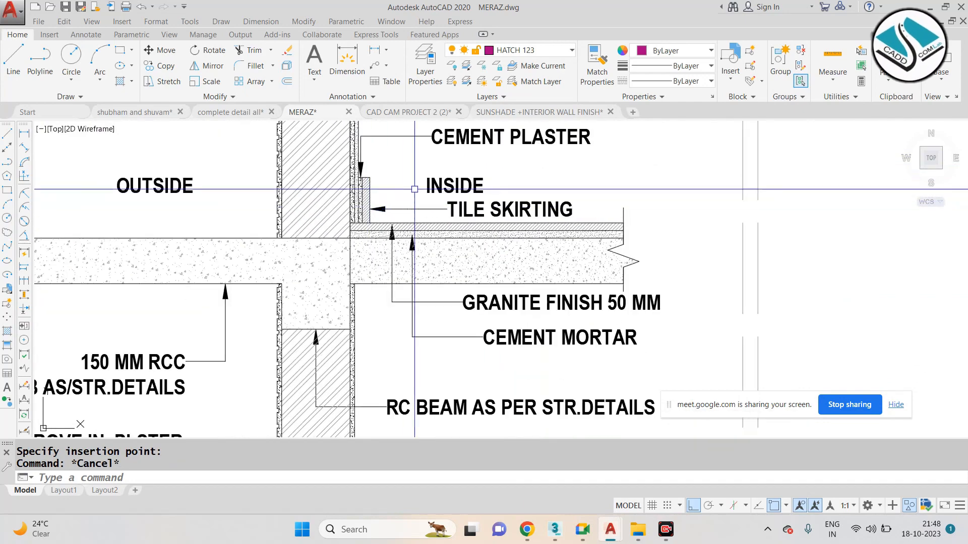
scroll(481, 207, up, 2)
scroll(452, 382, down, 2)
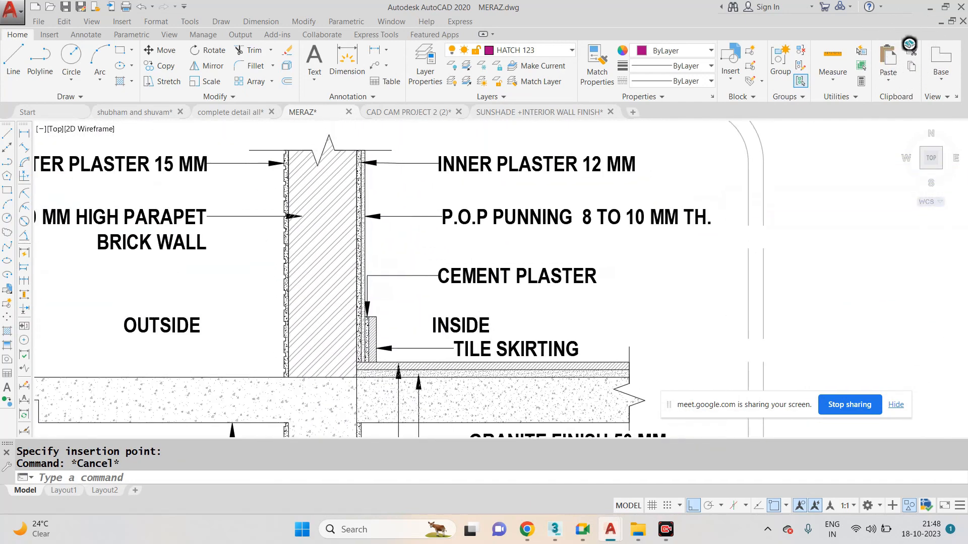
scroll(405, 219, up, 2)
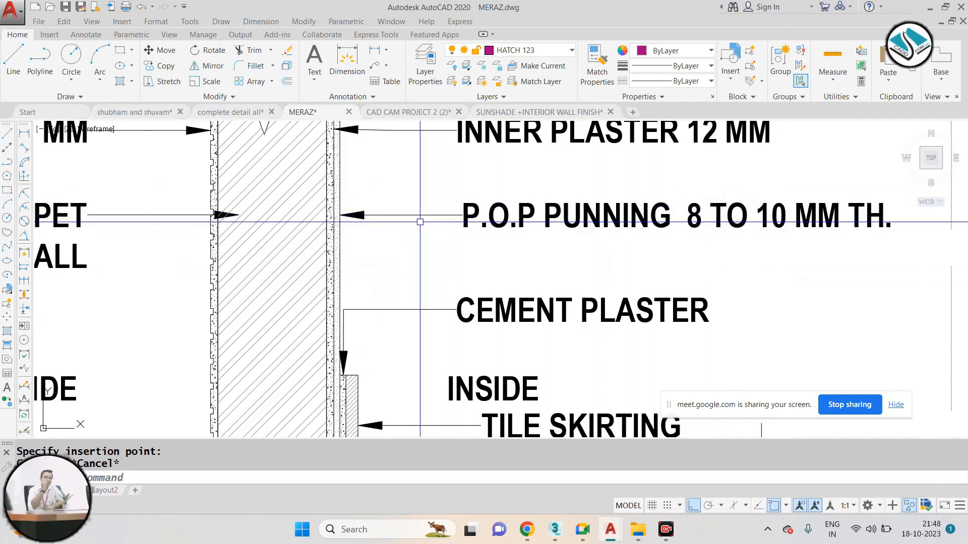
scroll(403, 292, down, 1)
scroll(639, 168, up, 1)
scroll(489, 167, down, 4)
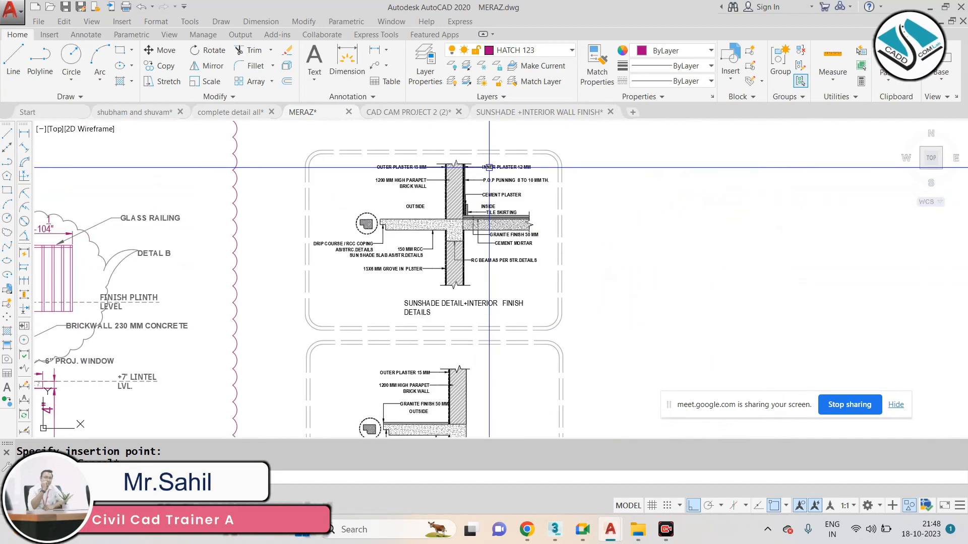
scroll(457, 223, down, 2)
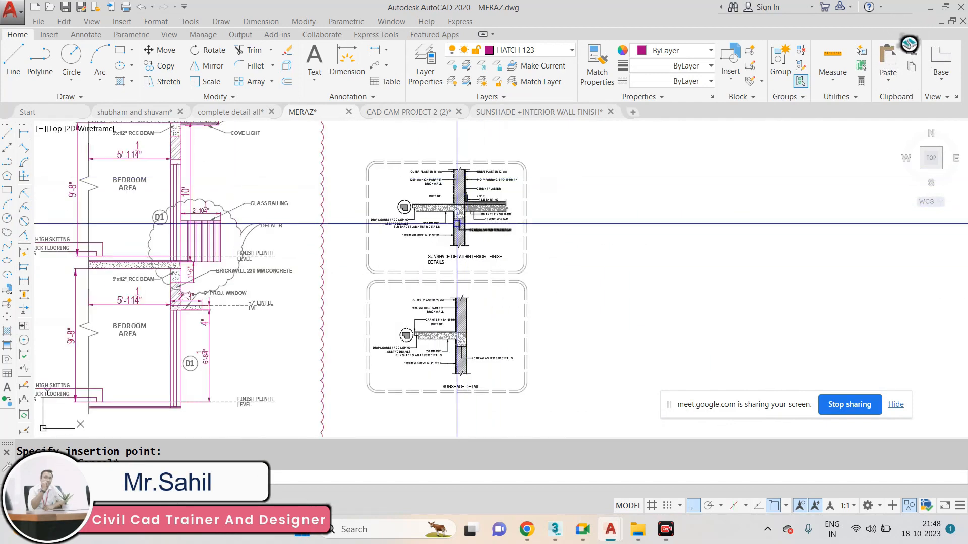
Erase the separate SUNSHADE DETAIL drawing with its frame, below the combined sunshade and interior finish detail.
scroll(535, 283, up, 4)
click(537, 274)
middle_drag(413, 354, 543, 190)
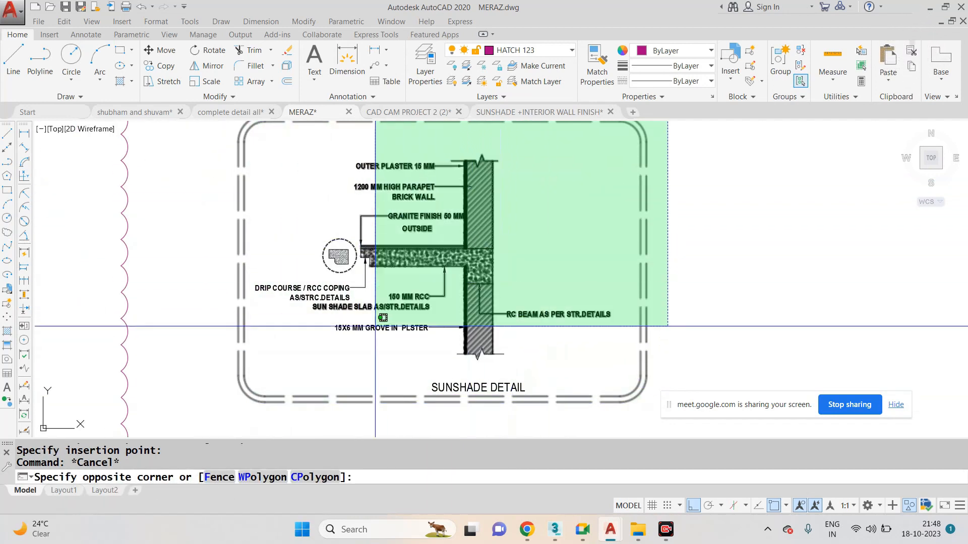
click(221, 413)
text(e)
key(Return)
Copy the DETAL B label from the railing cloud to just below the frame of the sunshade and interior finish detail.
scroll(528, 259, down, 4)
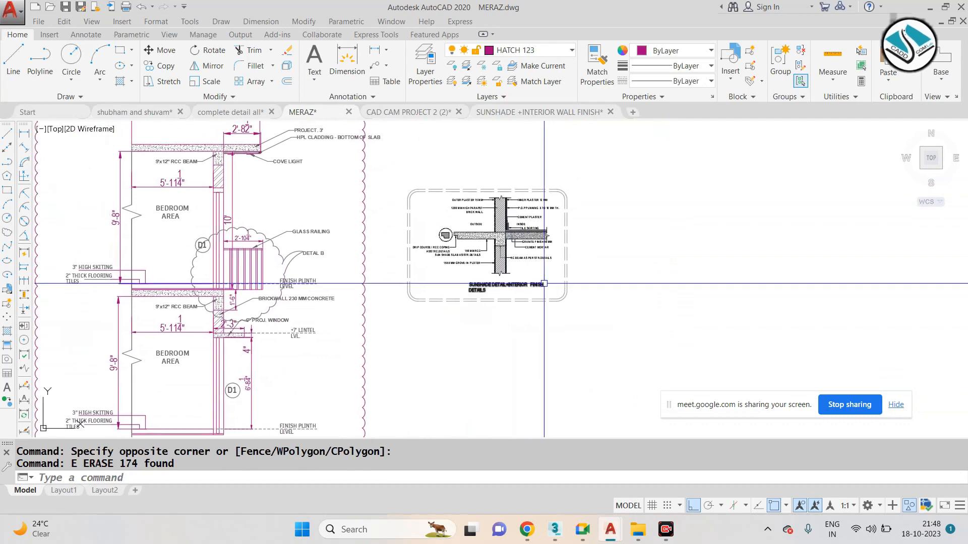
scroll(528, 259, up, 2)
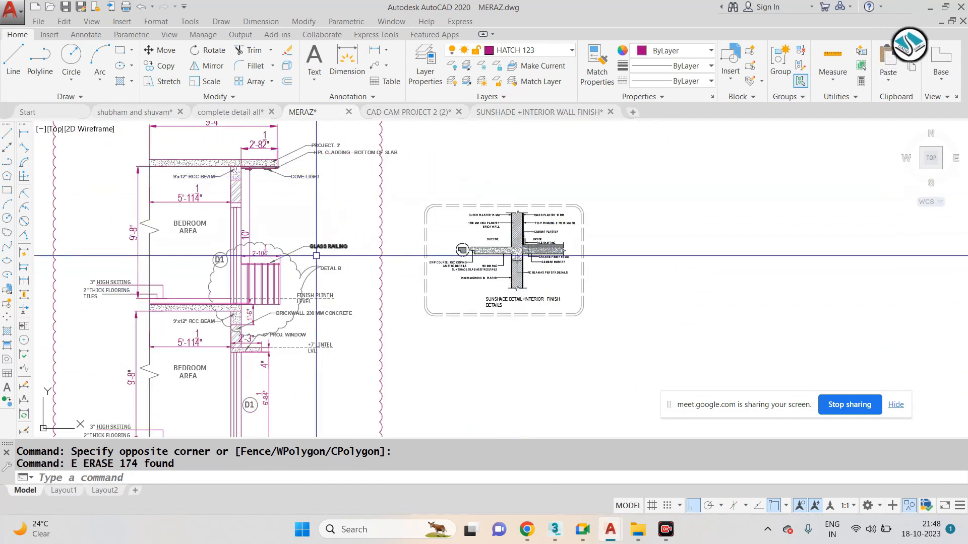
scroll(313, 274, up, 3)
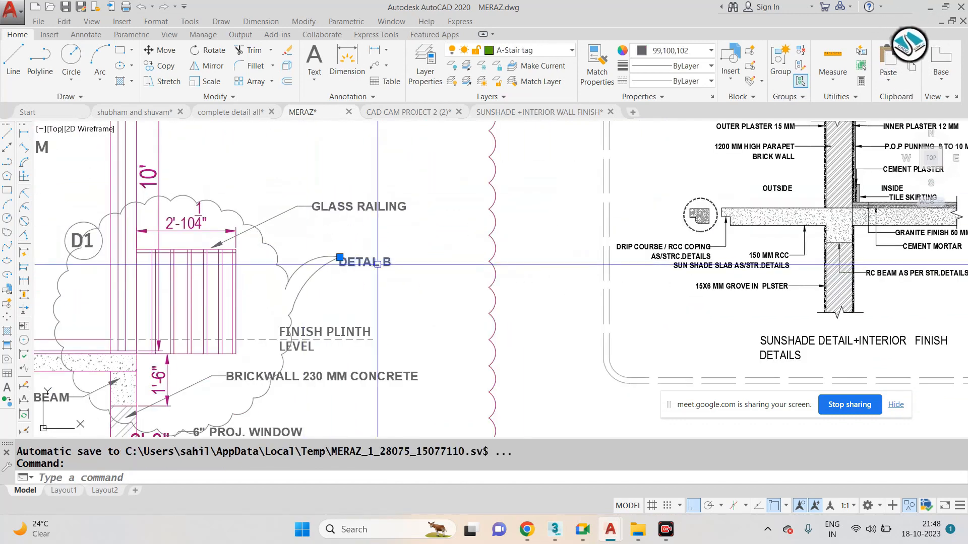
text(CO)
key(Return)
click(378, 264)
scroll(378, 264, down, 3)
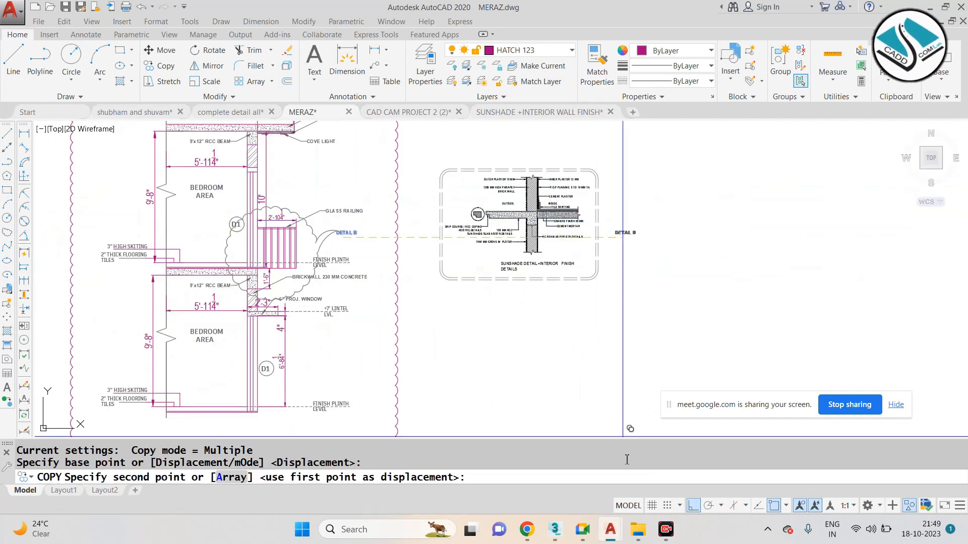
scroll(580, 333, up, 3)
click(451, 230)
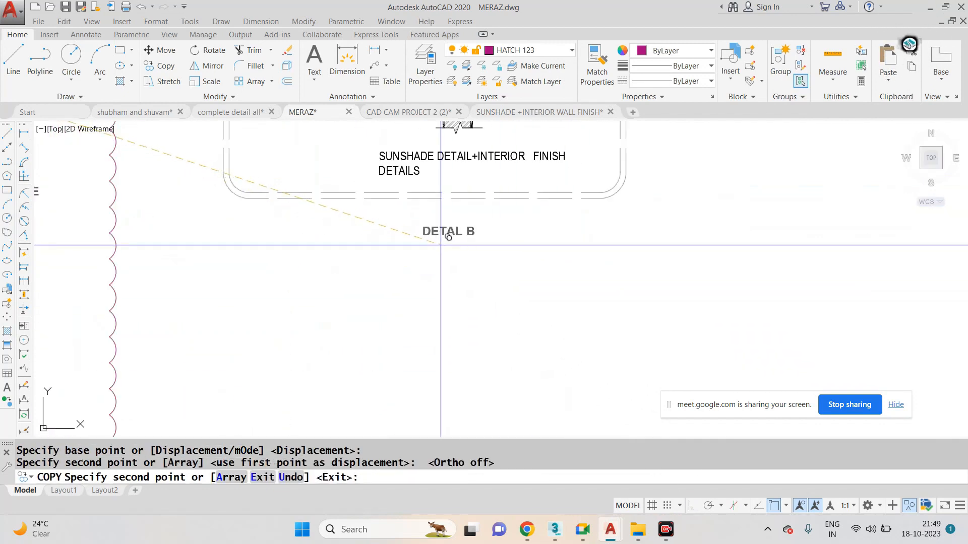
key(Escape)
Change the copied label's text to DETAIL - B.
double_click(457, 232)
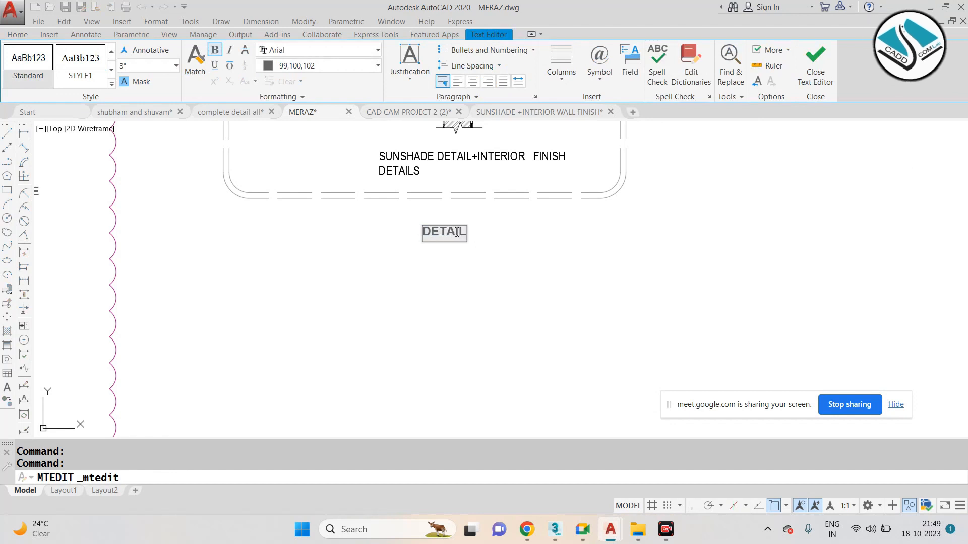
click(457, 232)
text(I)
scroll(475, 229, up, 1)
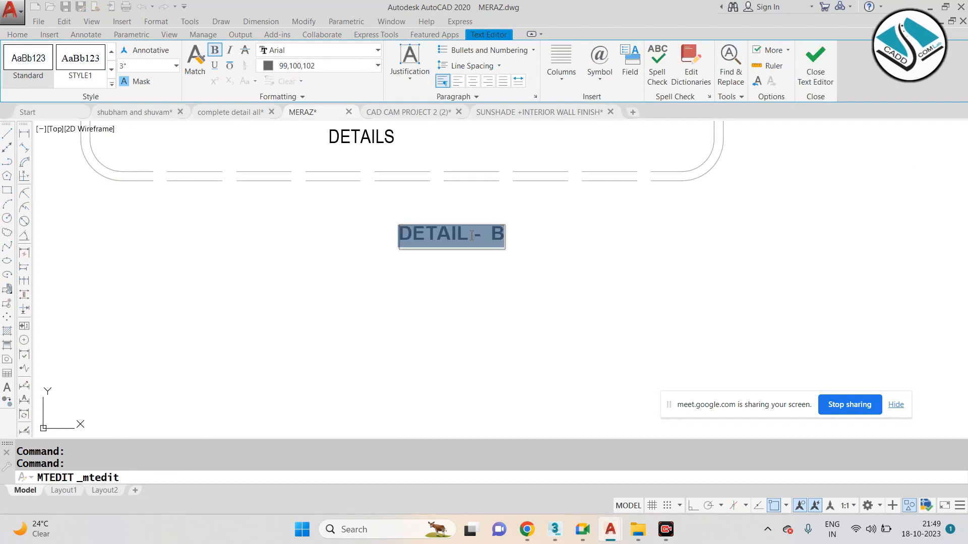
key(Escape)
Scale the DETAIL - B label up to title size from a base point on the text.
click(522, 214)
click(374, 272)
text(sc)
key(space)
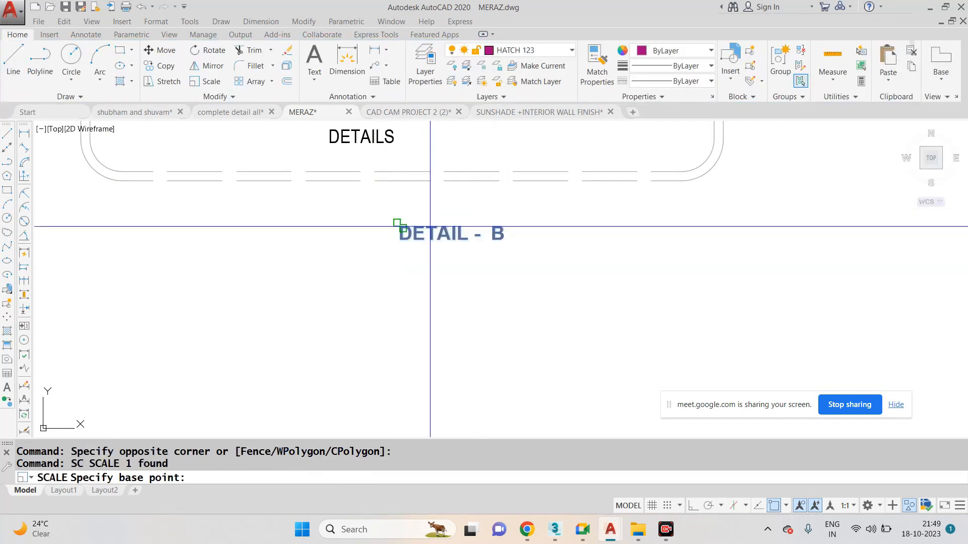
click(430, 226)
click(245, 248)
Move the enlarged DETAIL - B title so that it sits centred beneath the detail's frame.
click(524, 317)
click(422, 250)
text(m)
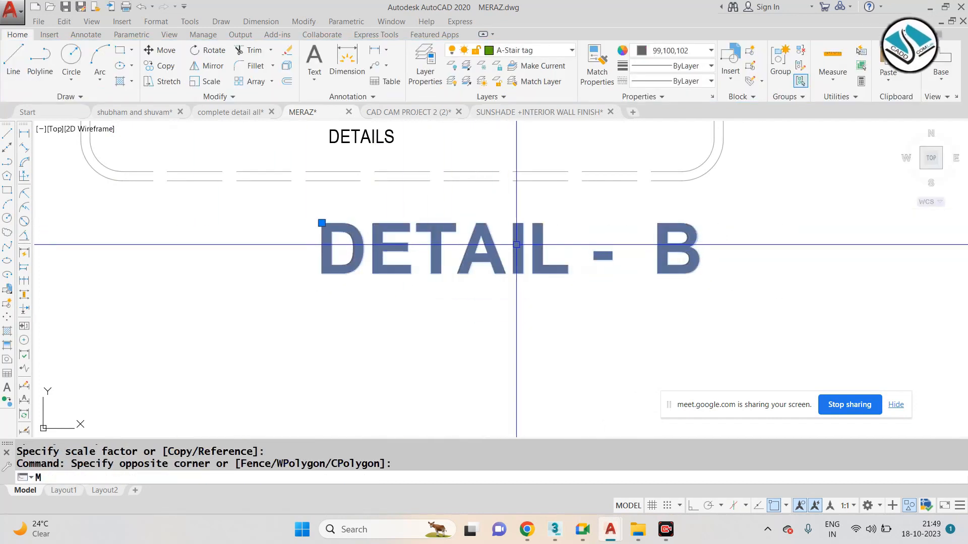
key(space)
click(525, 244)
click(428, 241)
scroll(551, 268, down, 4)
key(Escape)
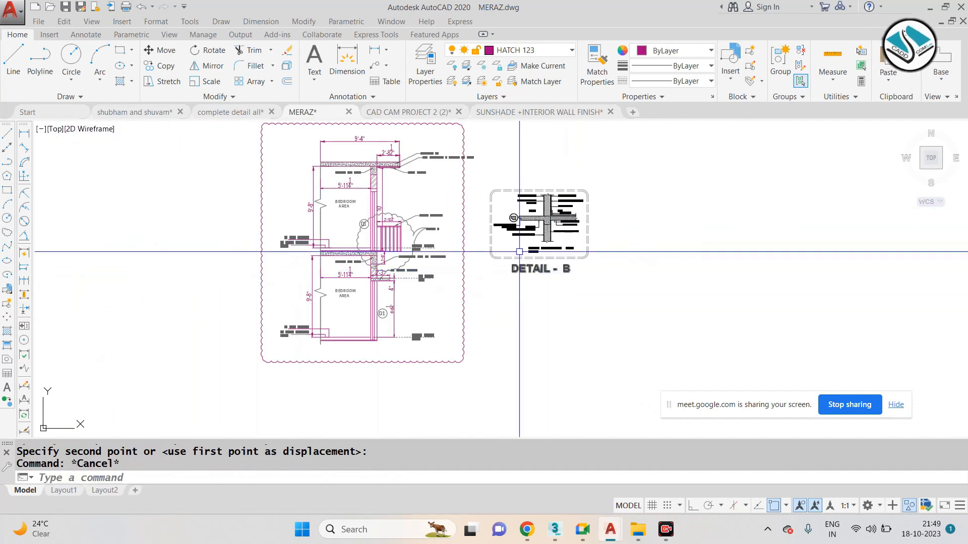
Erase the large revision cloud border surrounding the bedroom section.
key(Escape)
click(462, 207)
text(e)
key(space)
Draw a rectangle that encloses both the bedroom wall section and the DETAIL - B drawing with its title.
text(rec)
key(space)
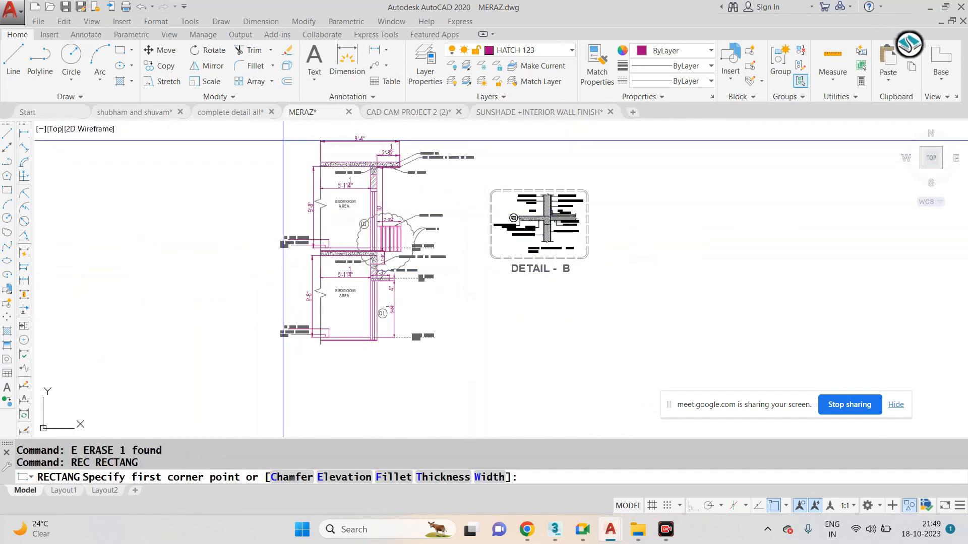
click(263, 132)
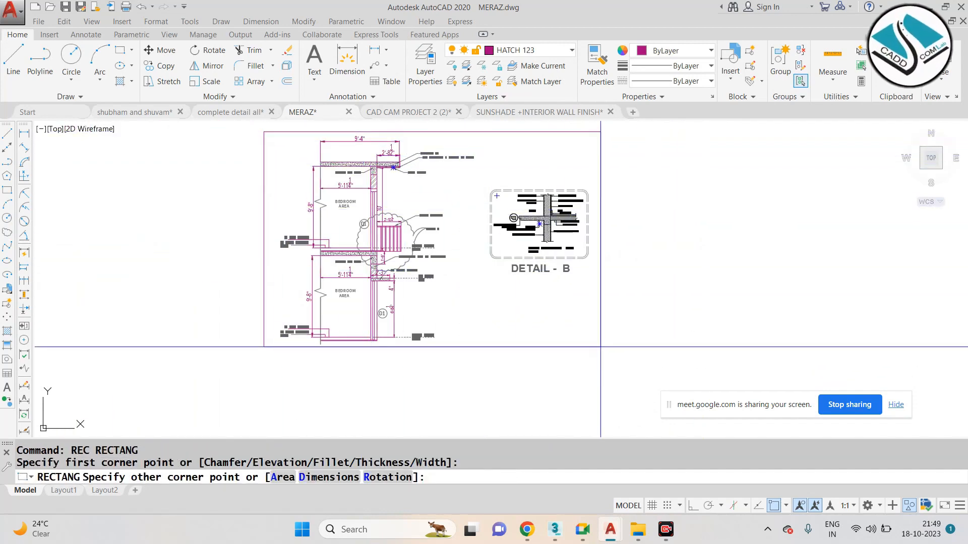
key(Escape)
text(o)
key(space)
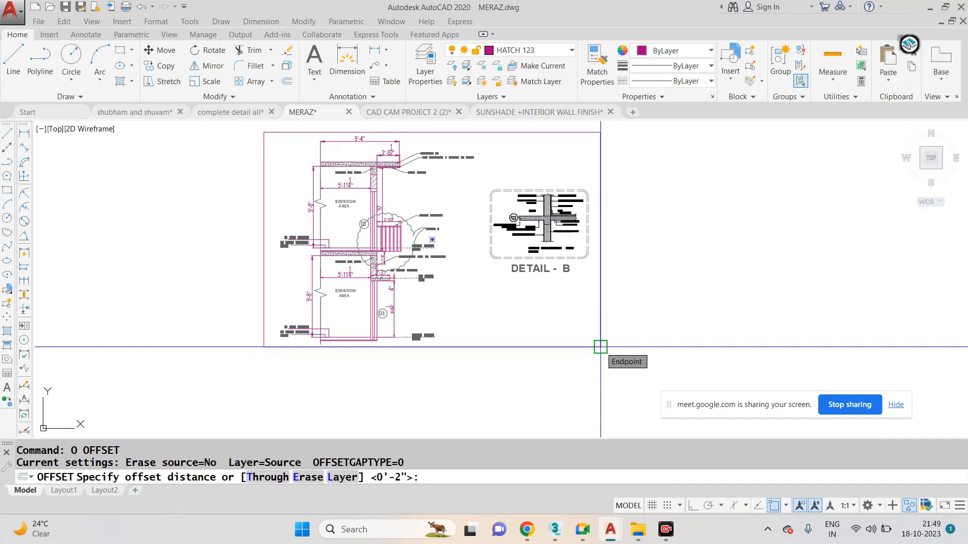
key(Escape)
Convert the rectangle around the section and DETAIL - B into a revision cloud using the Object option.
click(7, 232)
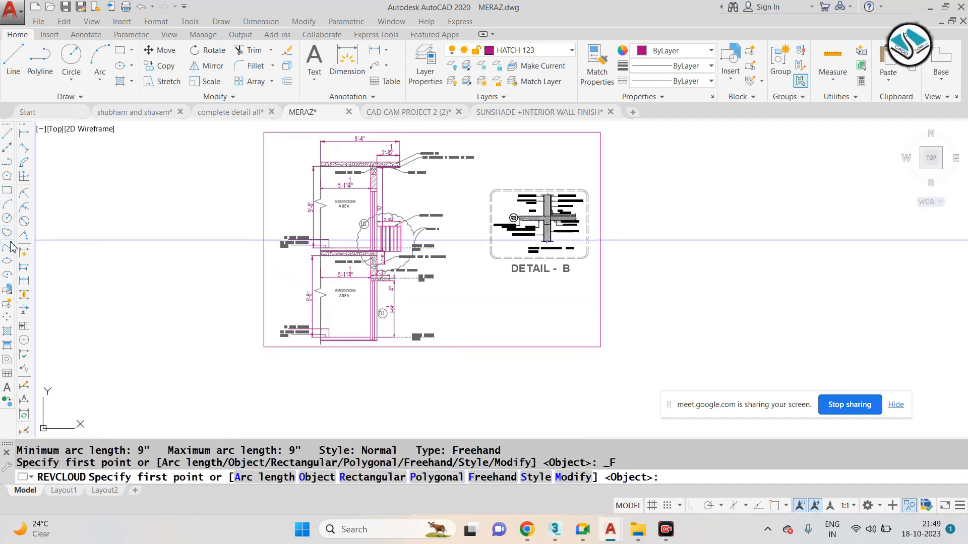
click(322, 478)
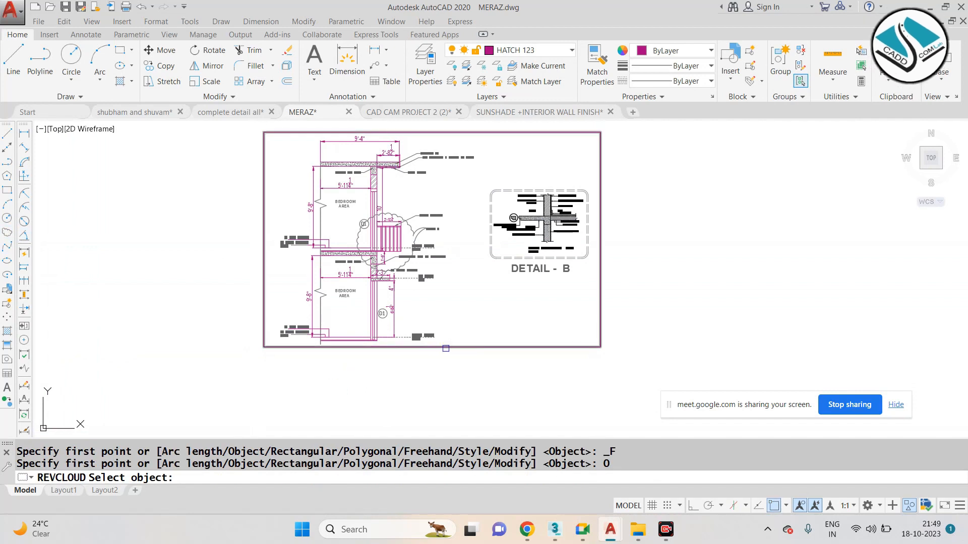
click(446, 349)
key(Return)
Change the colour of the new revision cloud border to dark grey.
click(583, 331)
click(580, 357)
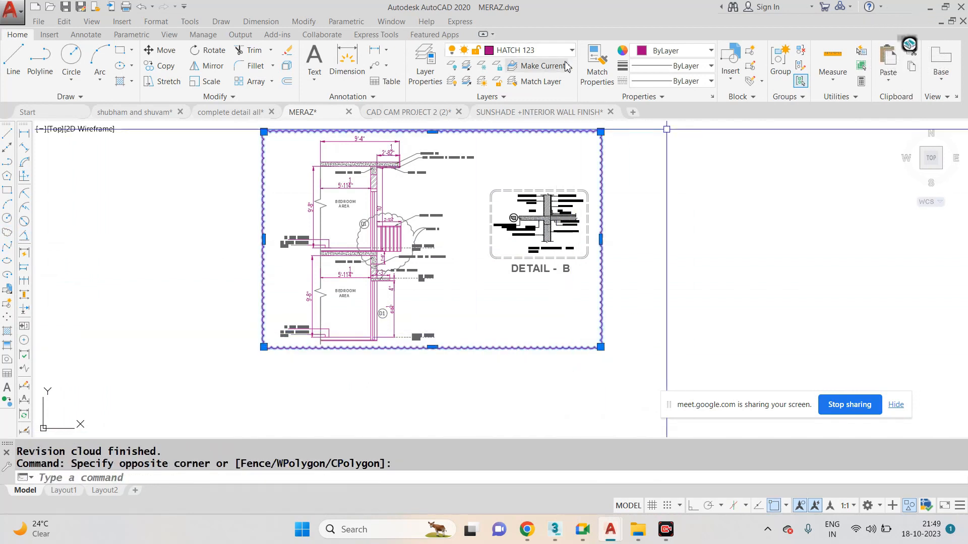
click(666, 52)
click(638, 109)
key(Escape)
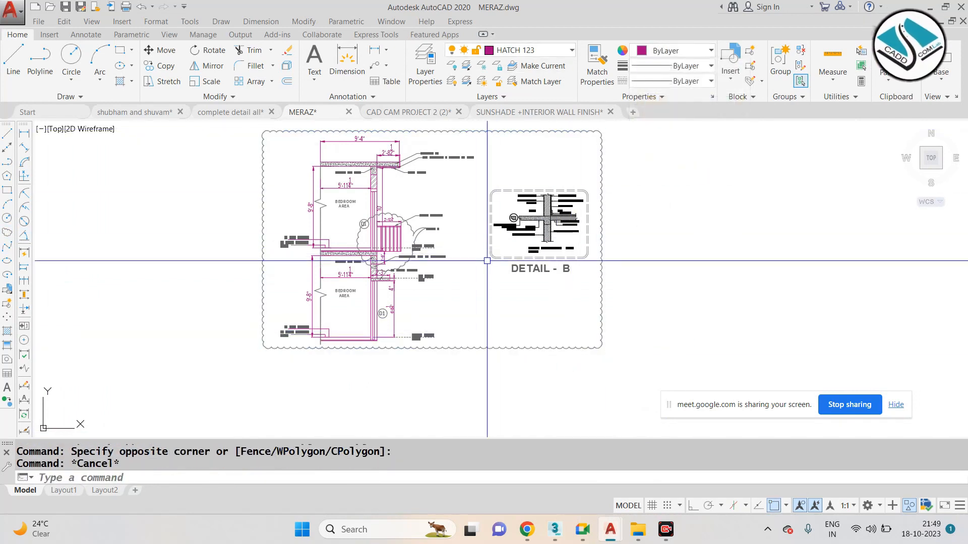
Copy the bordered section with DETAIL - B and paste it above the front elevation in CAD CAM PROJECT 2 (2).dwg.
scroll(573, 263, down, 2)
click(637, 160)
click(329, 341)
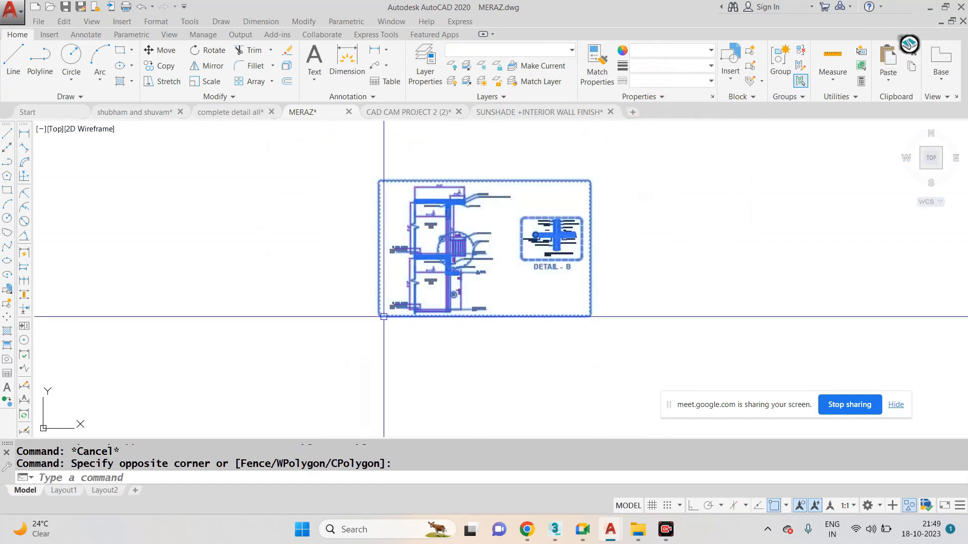
click(430, 113)
key(ctrl+v)
scroll(327, 335, down, 2)
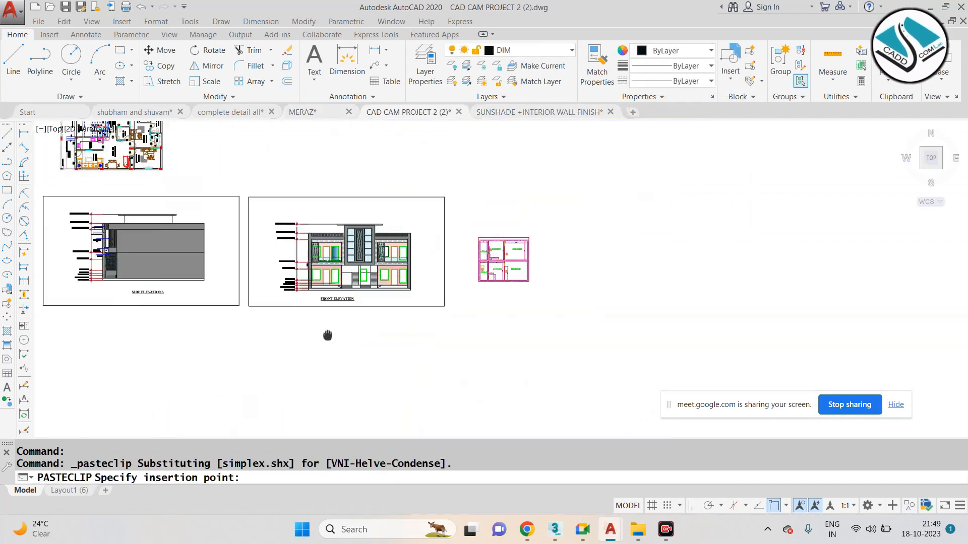
scroll(329, 166, up, 4)
click(329, 167)
scroll(326, 234, down, 2)
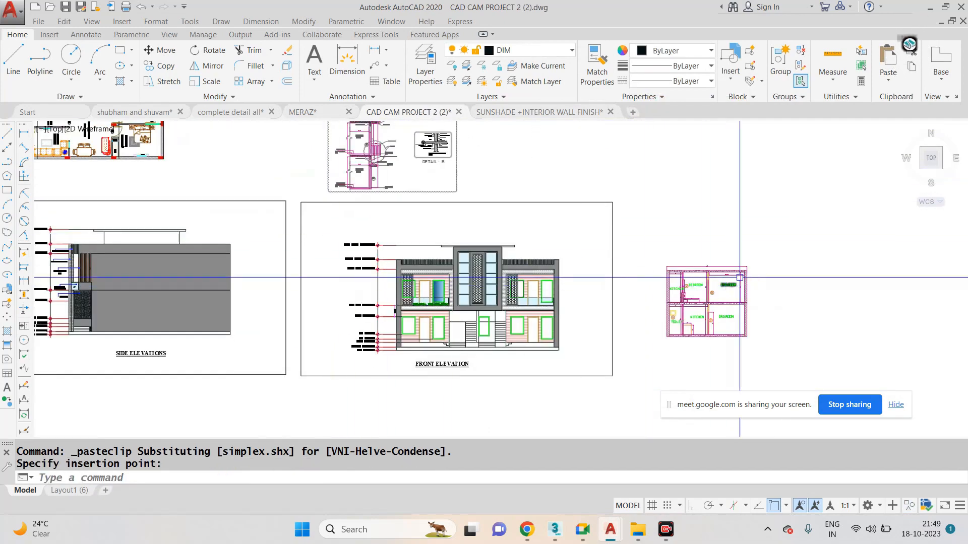
click(788, 236)
key(Escape)
Erase the overlong vertical dimension that runs up from the pasted bedroom section beyond its revision cloud border.
scroll(450, 324, up, 4)
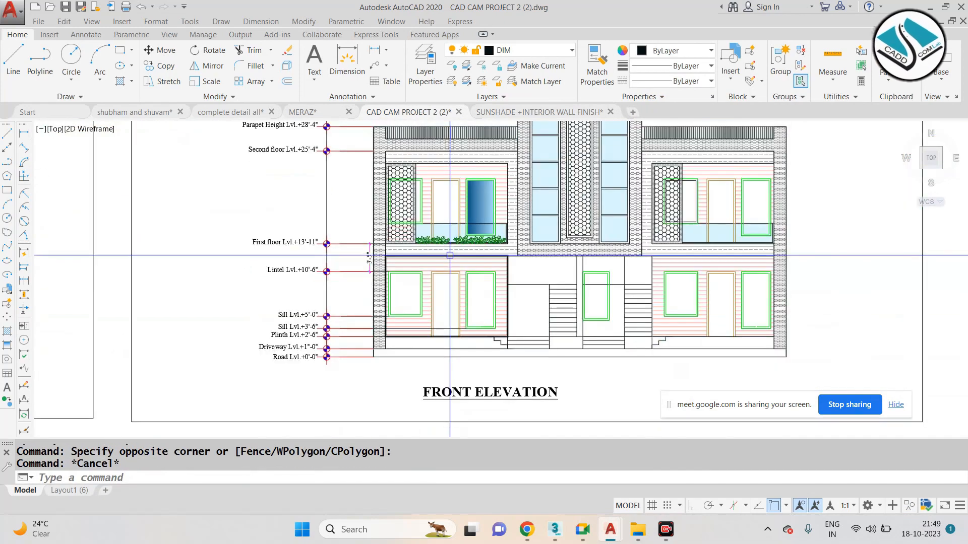
scroll(398, 152, down, 4)
scroll(398, 244, up, 2)
scroll(398, 244, up, 3)
scroll(504, 163, down, 1)
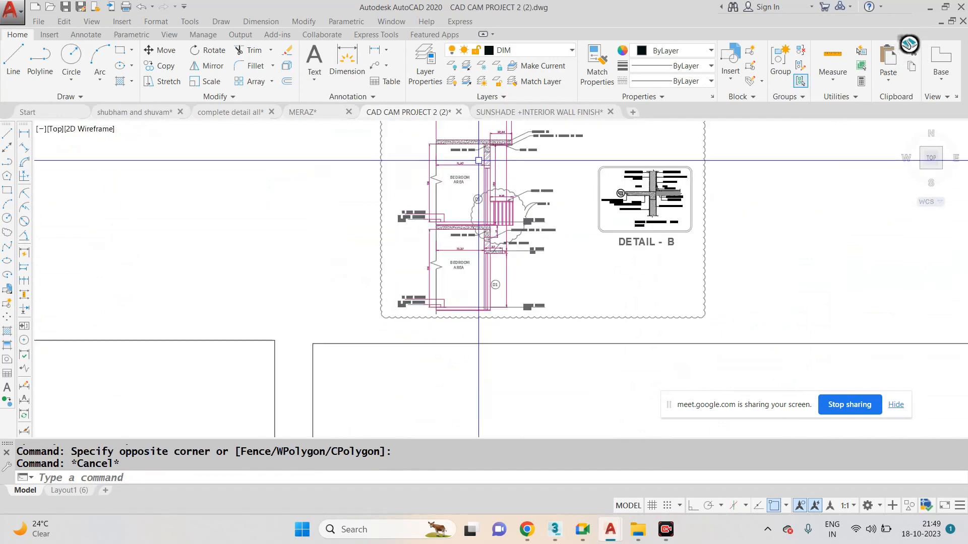
scroll(621, 165, up, 1)
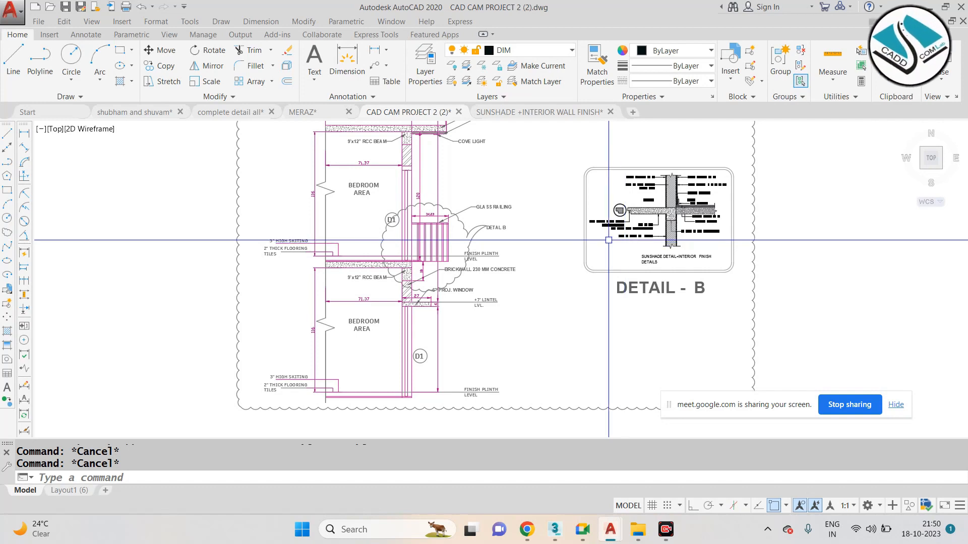
scroll(404, 210, down, 3)
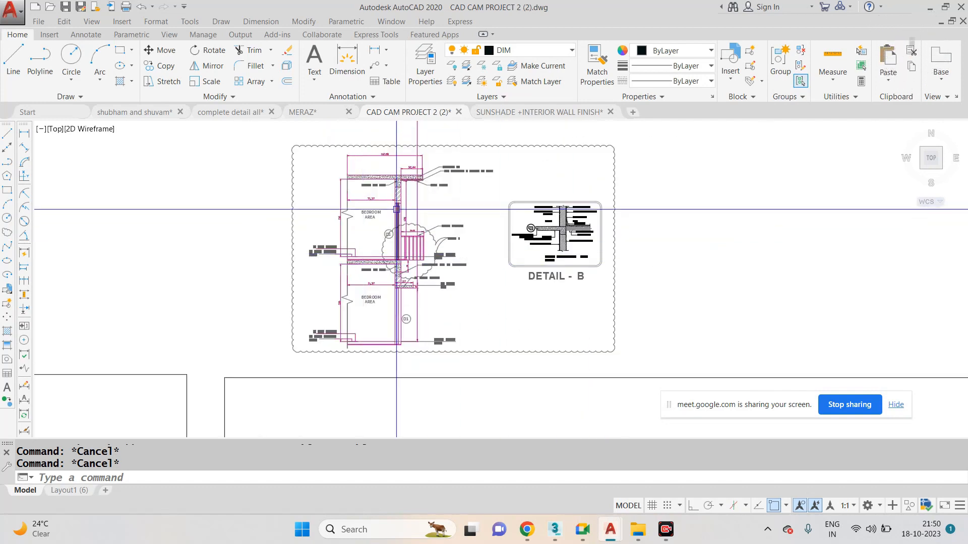
middle_drag(476, 167, 469, 230)
click(467, 164)
click(361, 167)
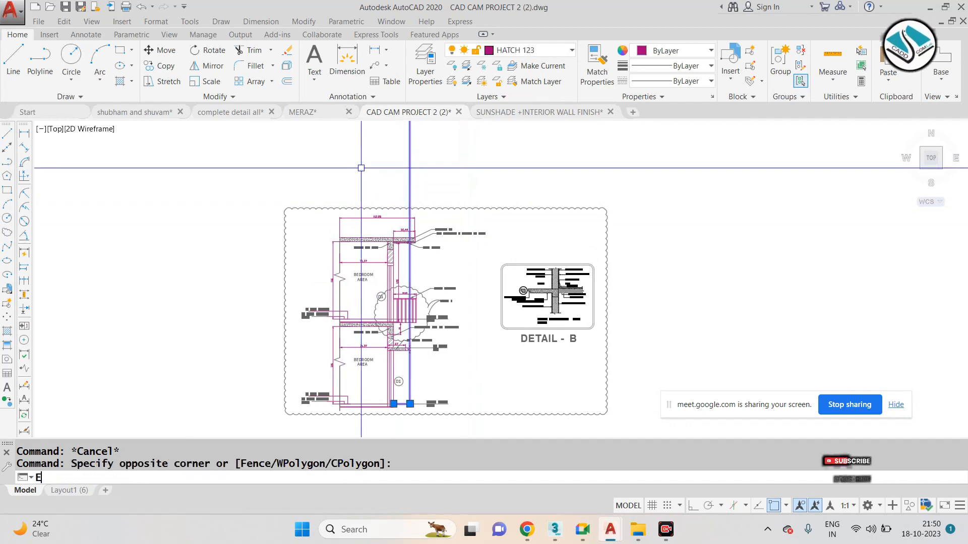
text(e)
key(Return)
Examine the pasted DETAIL - B notes, the matching balcony area in the bedroom section, and their placement beside the elevations.
scroll(563, 300, up, 8)
scroll(639, 237, down, 3)
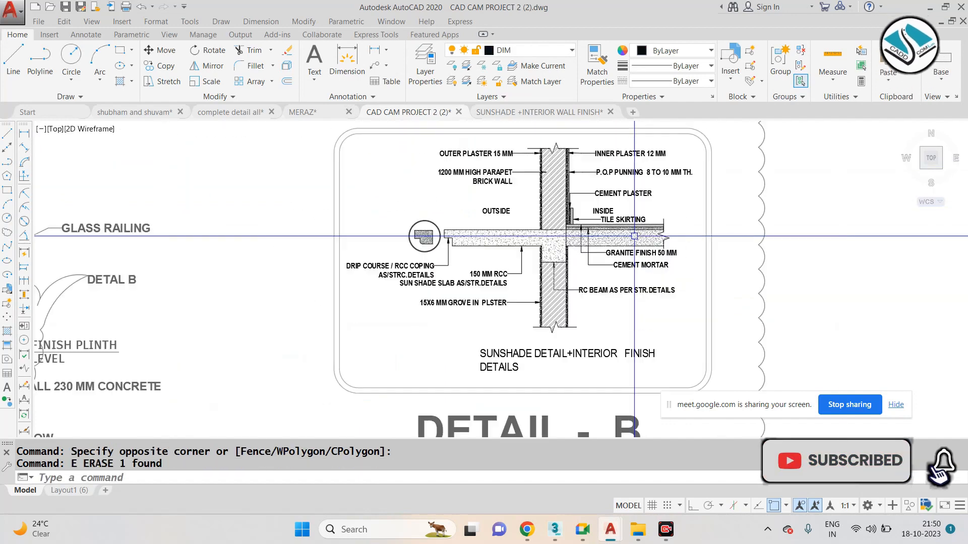
scroll(672, 240, down, 2)
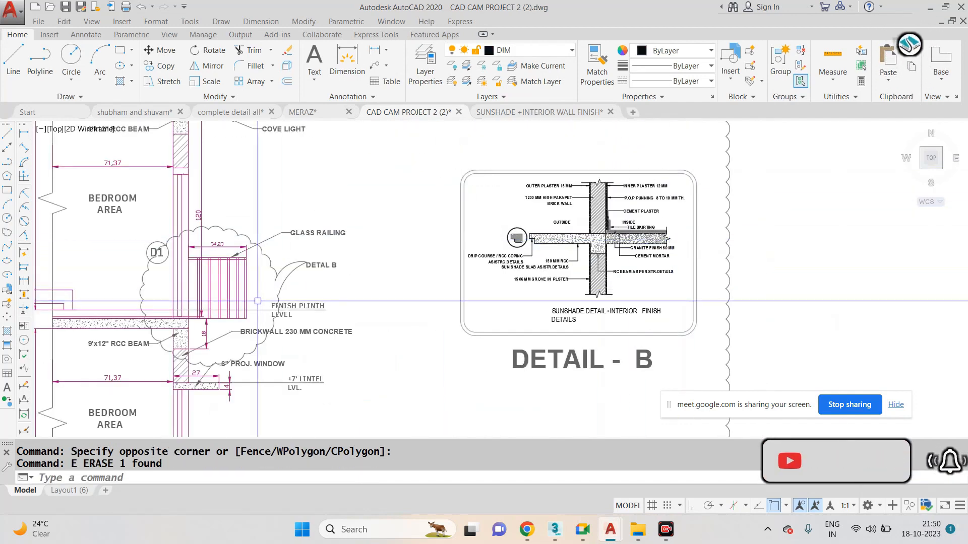
scroll(172, 321, up, 2)
scroll(343, 288, down, 2)
scroll(528, 224, up, 4)
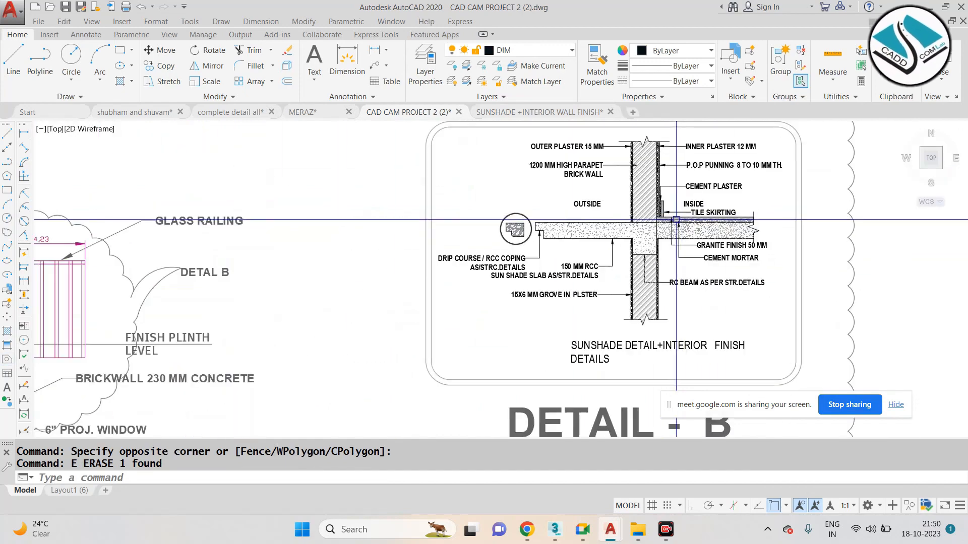
scroll(463, 234, down, 6)
scroll(463, 234, up, 3)
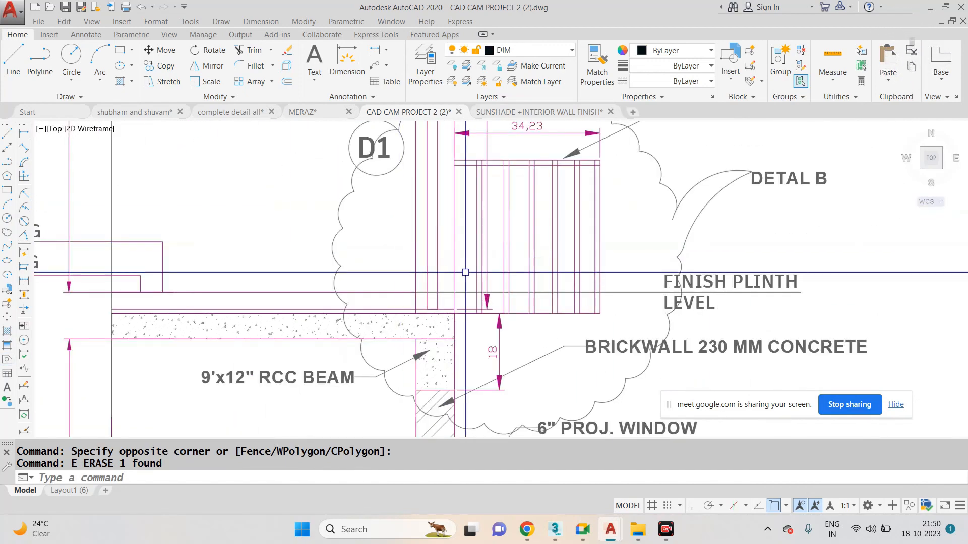
scroll(464, 234, down, 3)
scroll(690, 218, up, 4)
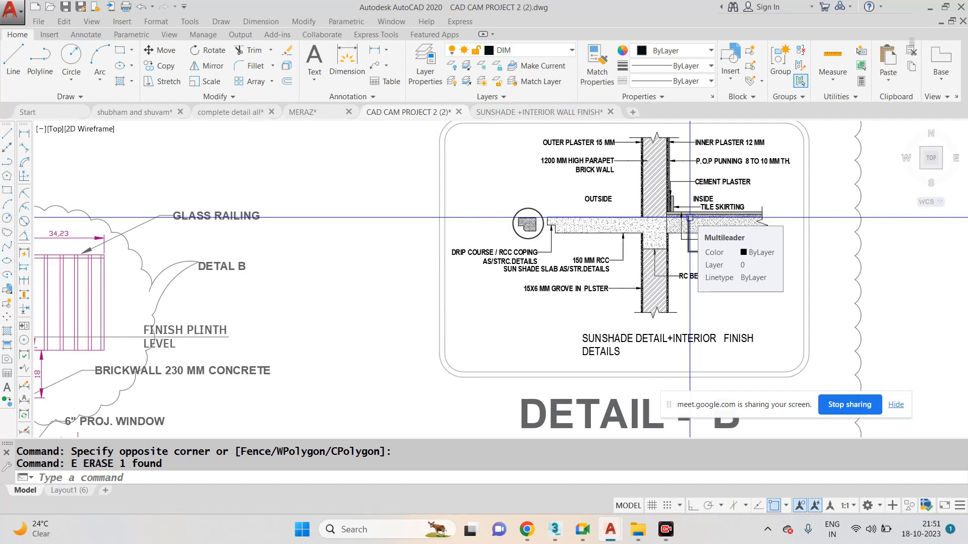
scroll(689, 218, down, 5)
scroll(423, 232, up, 2)
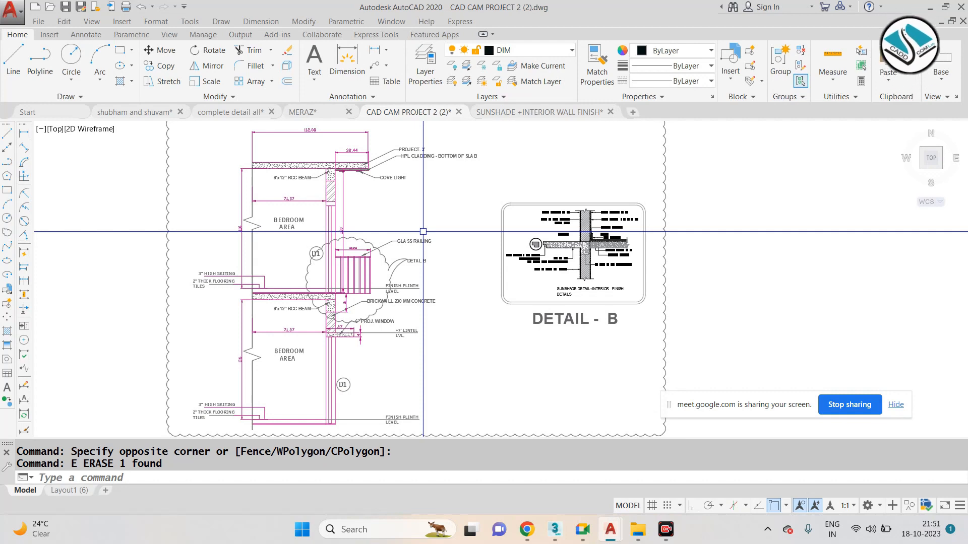
scroll(421, 232, down, 6)
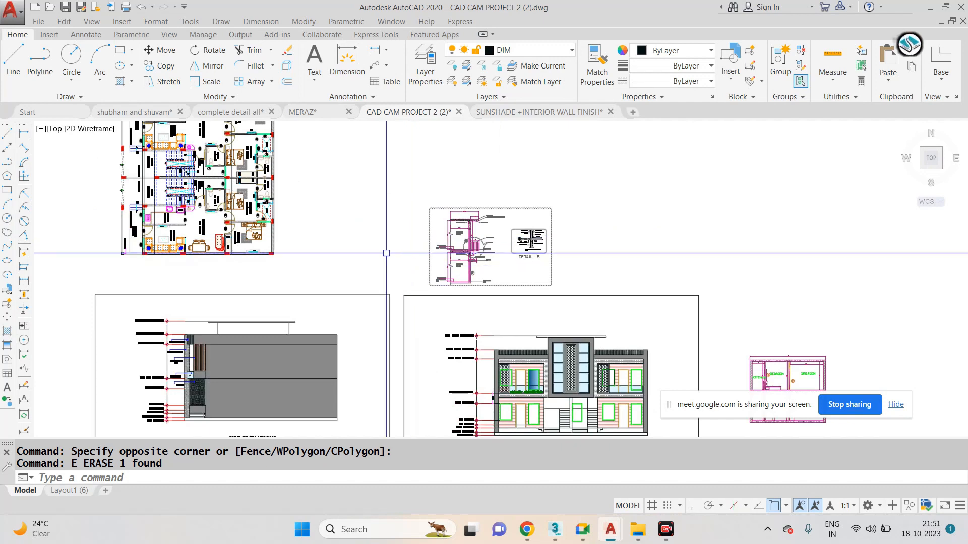
middle_drag(563, 363, 480, 218)
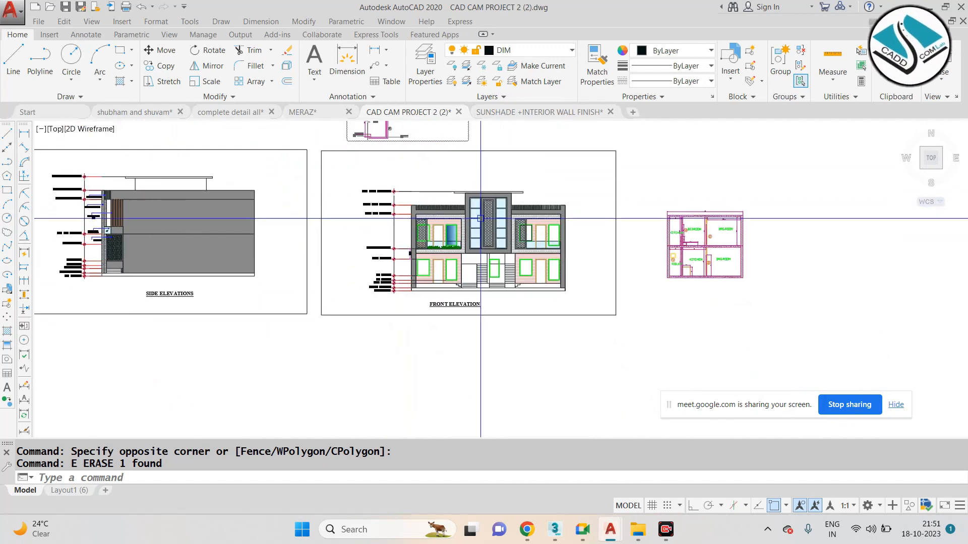
scroll(480, 219, down, 6)
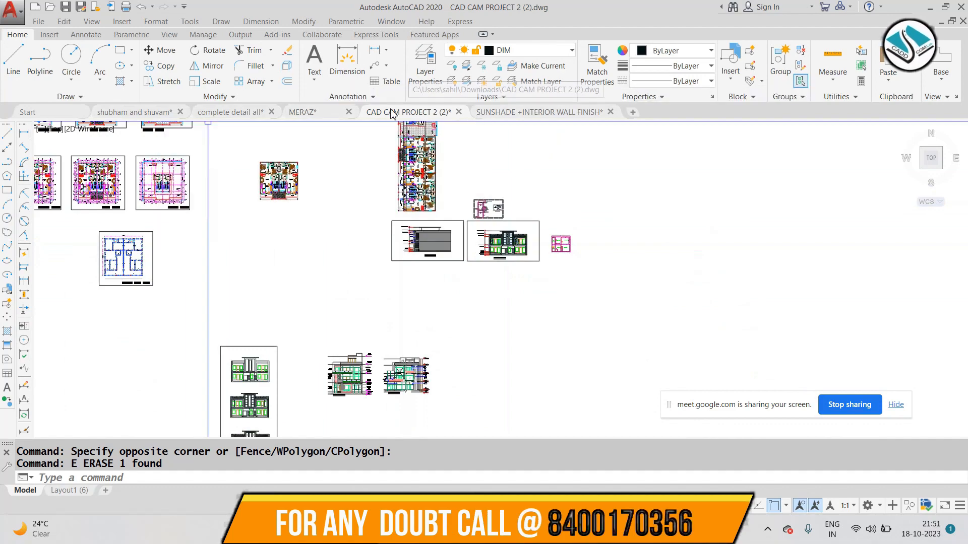
Switch to complete detail all.dwg and examine the long building section's rooms, floor slabs, beams and level marks.
click(230, 112)
scroll(695, 273, up, 5)
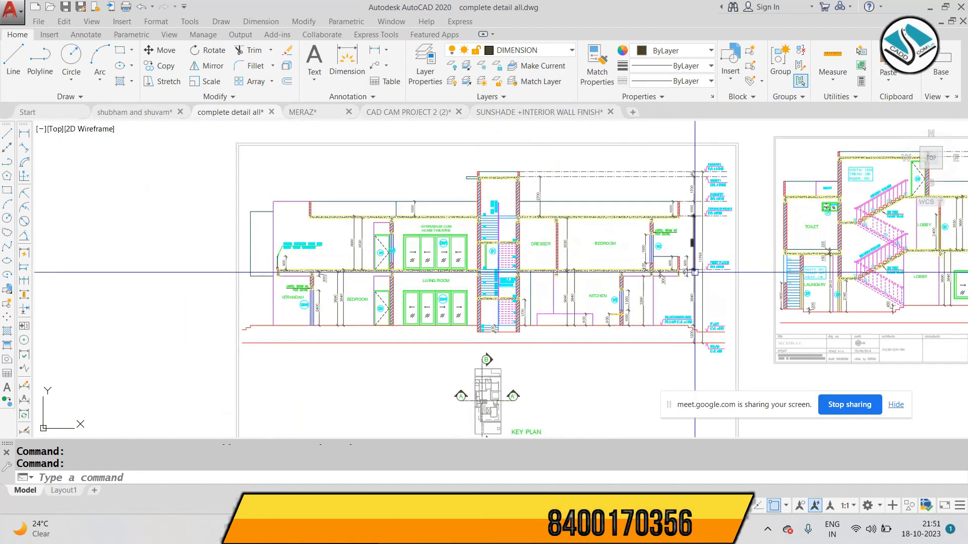
scroll(695, 272, up, 3)
scroll(528, 271, up, 3)
scroll(528, 271, down, 3)
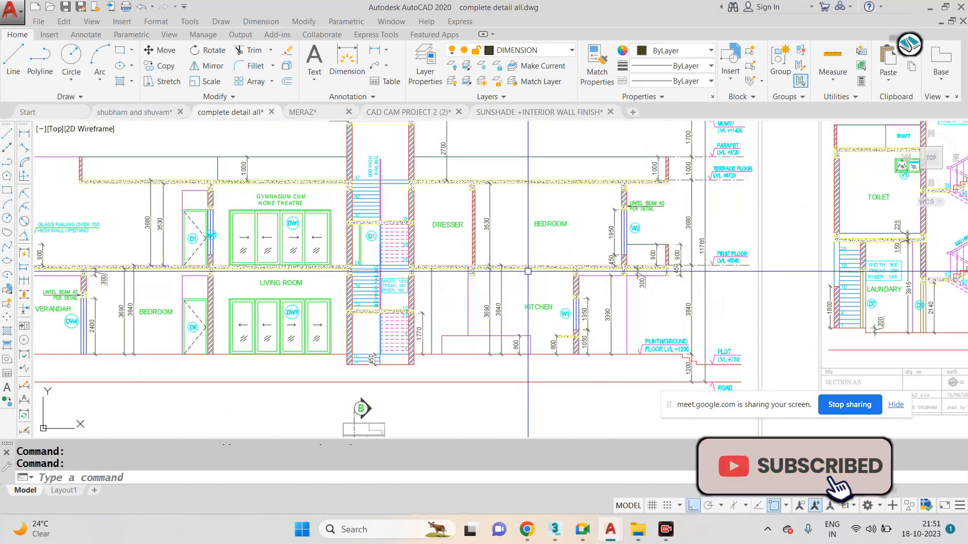
scroll(528, 271, down, 6)
scroll(483, 291, up, 2)
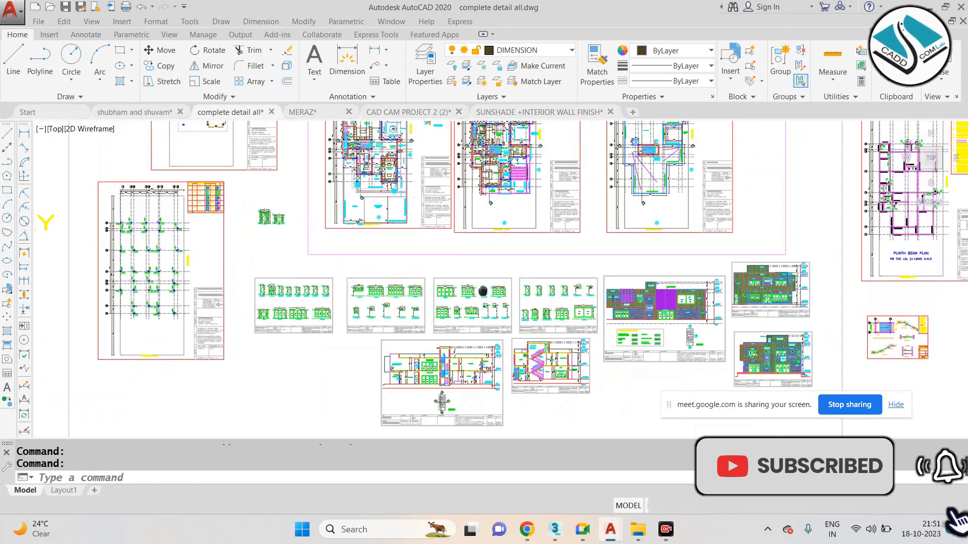
middle_drag(480, 357, 455, 232)
scroll(454, 239, up, 5)
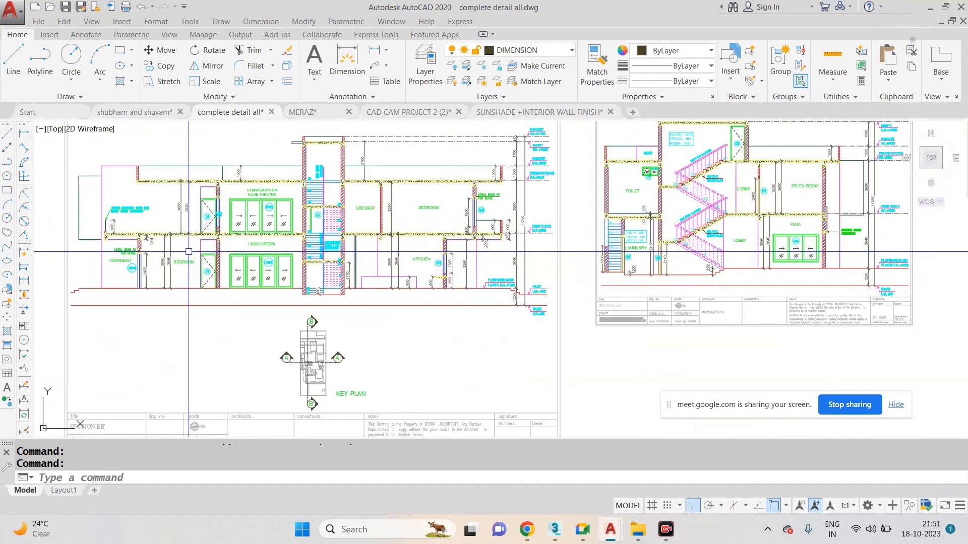
scroll(189, 252, up, 3)
scroll(257, 242, down, 2)
Examine SECTION AA' in detail, including the staircase, the lobby levels and the toilet's walls, slab and ventilator.
middle_drag(546, 238, 129, 261)
middle_drag(631, 253, 369, 306)
scroll(421, 296, up, 2)
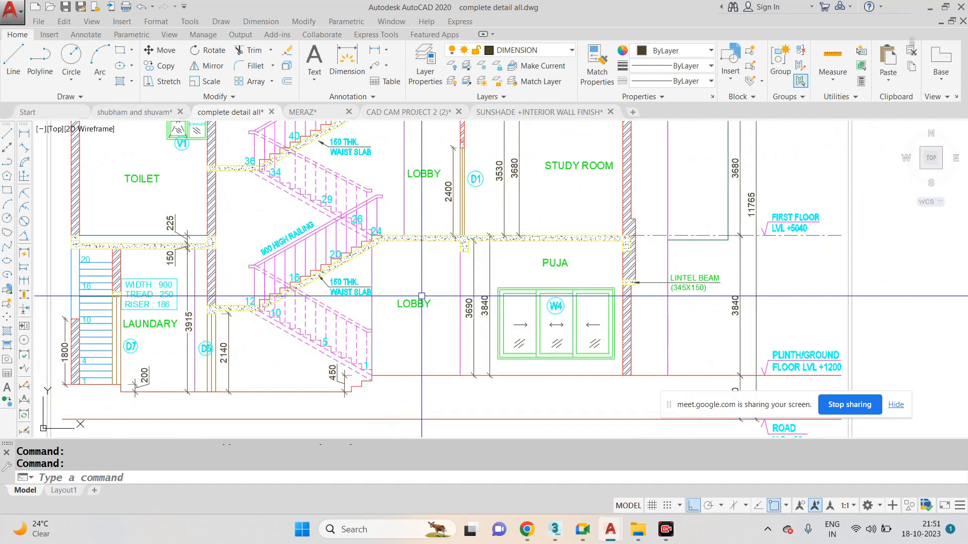
scroll(422, 296, down, 6)
scroll(471, 273, up, 6)
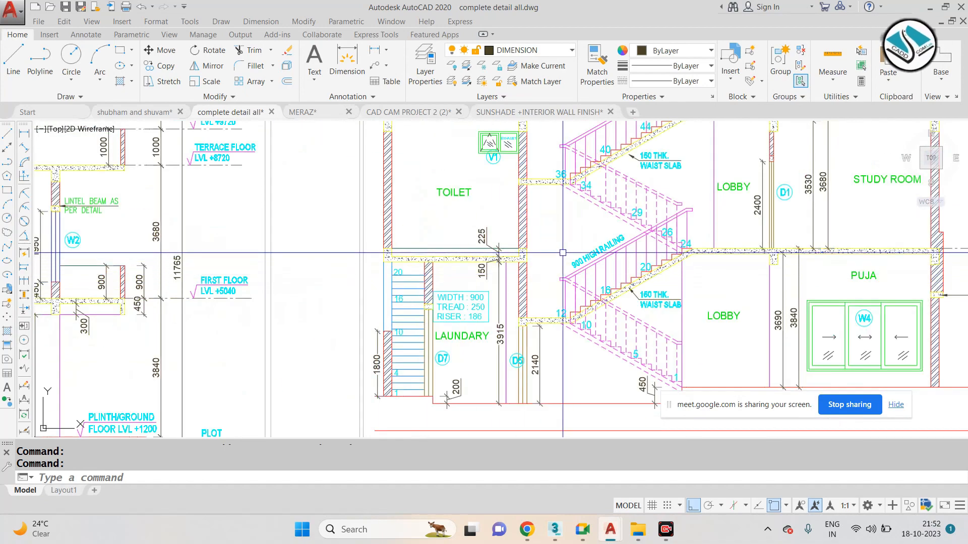
scroll(478, 195, up, 2)
scroll(479, 302, down, 2)
scroll(501, 187, up, 2)
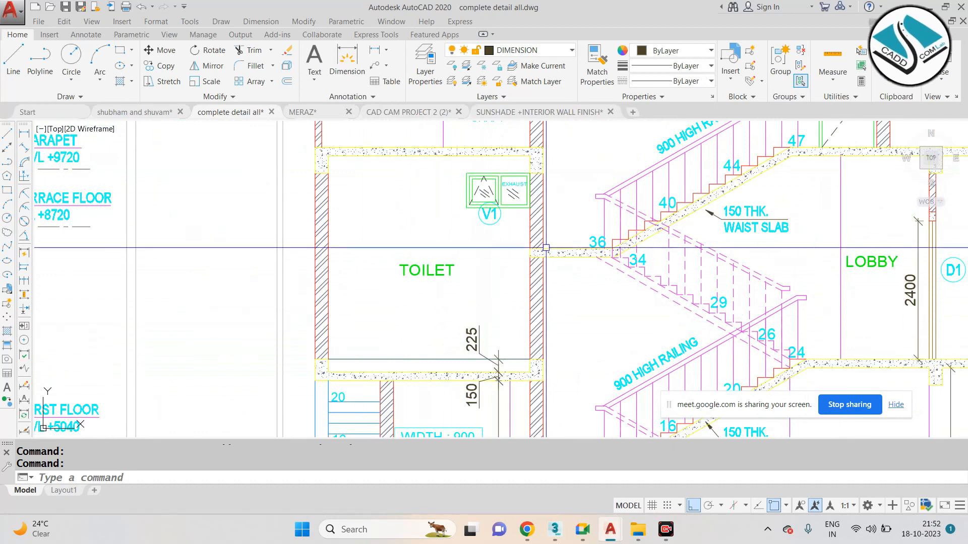
scroll(546, 247, up, 2)
scroll(488, 253, down, 2)
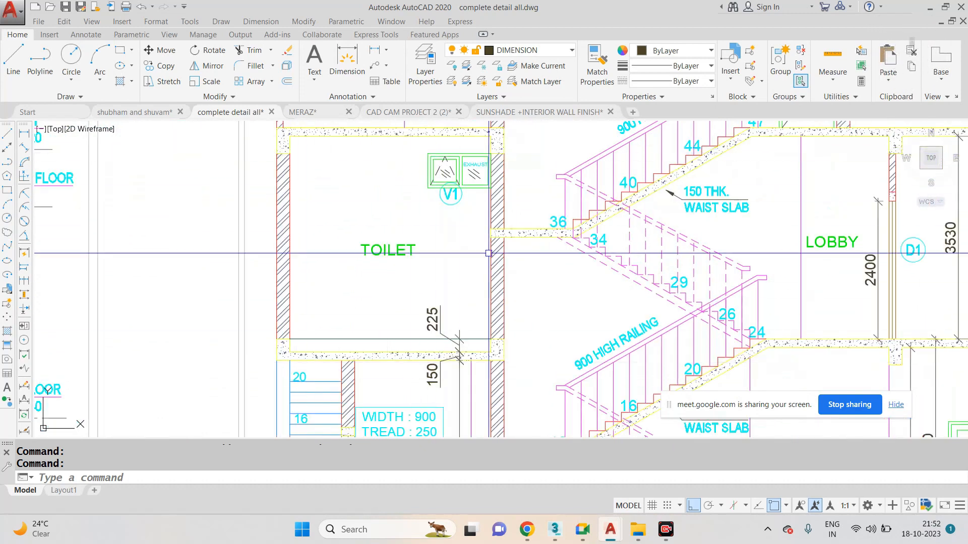
scroll(467, 146, up, 2)
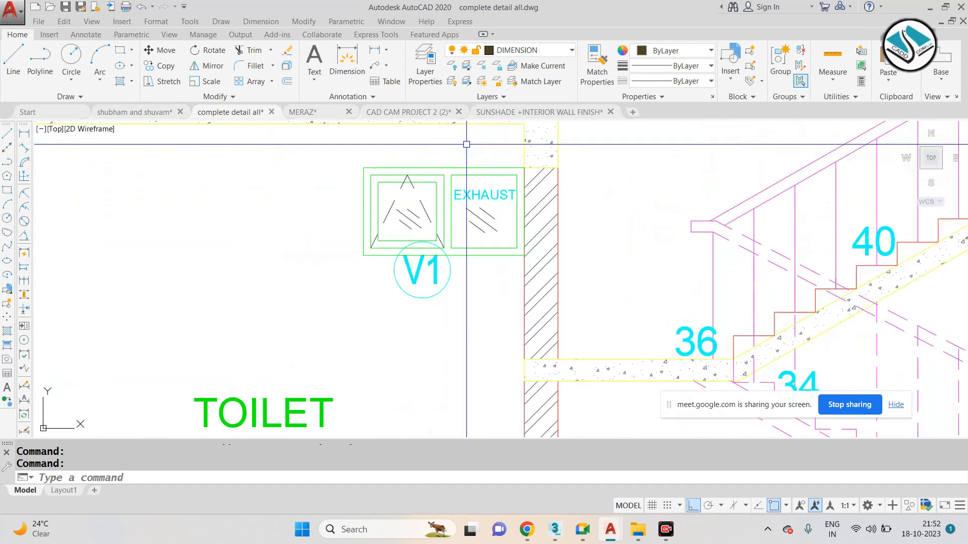
scroll(466, 145, down, 2)
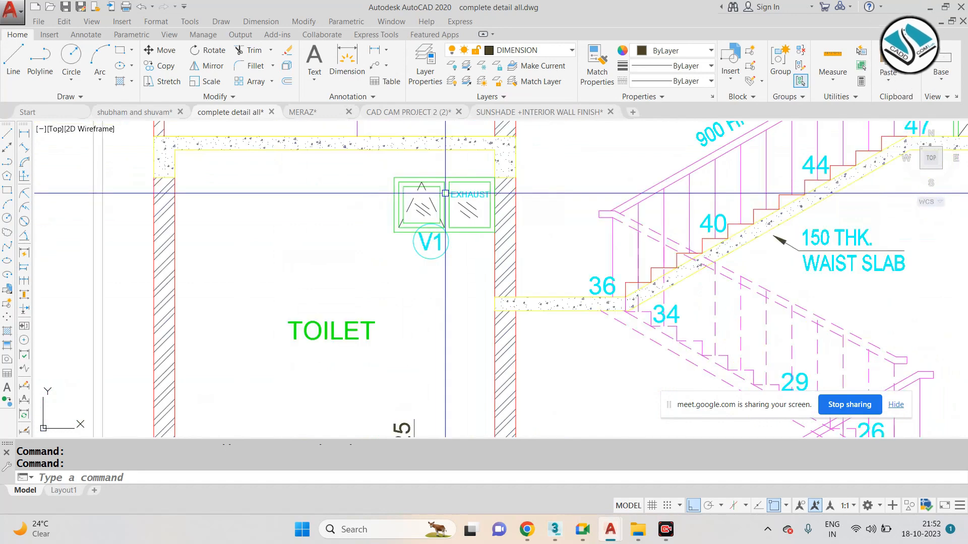
scroll(445, 193, down, 3)
scroll(384, 316, up, 3)
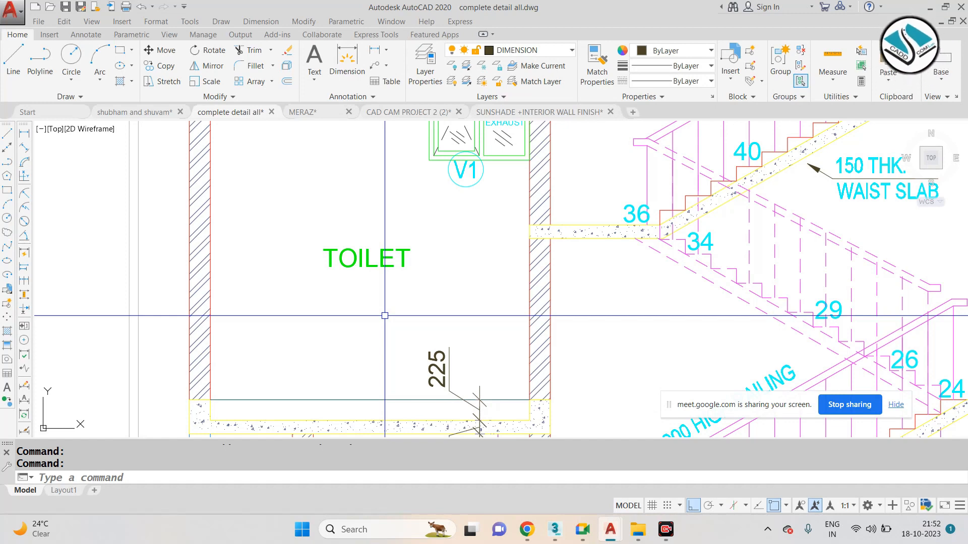
Examine SECTION AA' around the lobbies, study room and puja room, including the floor slabs and level marks.
scroll(384, 315, down, 8)
scroll(592, 211, up, 3)
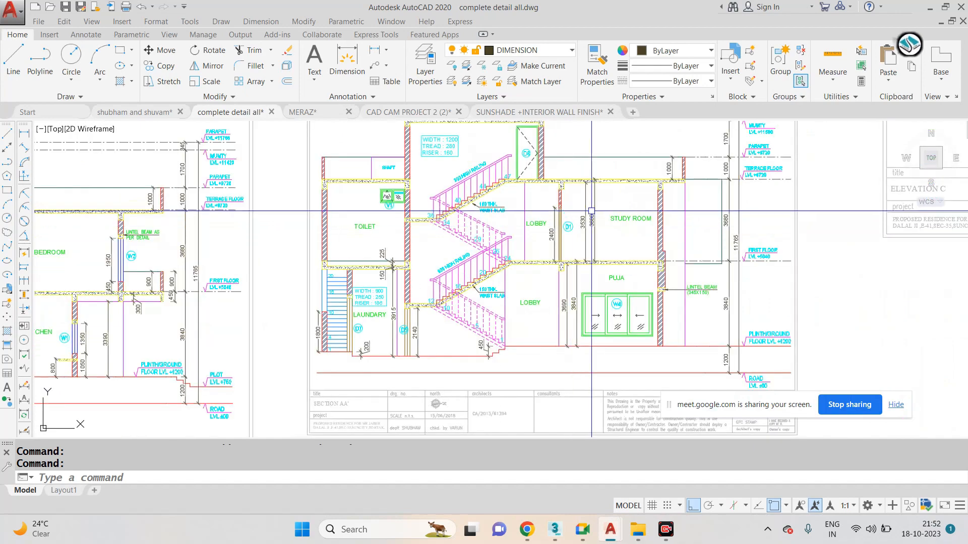
scroll(591, 211, up, 2)
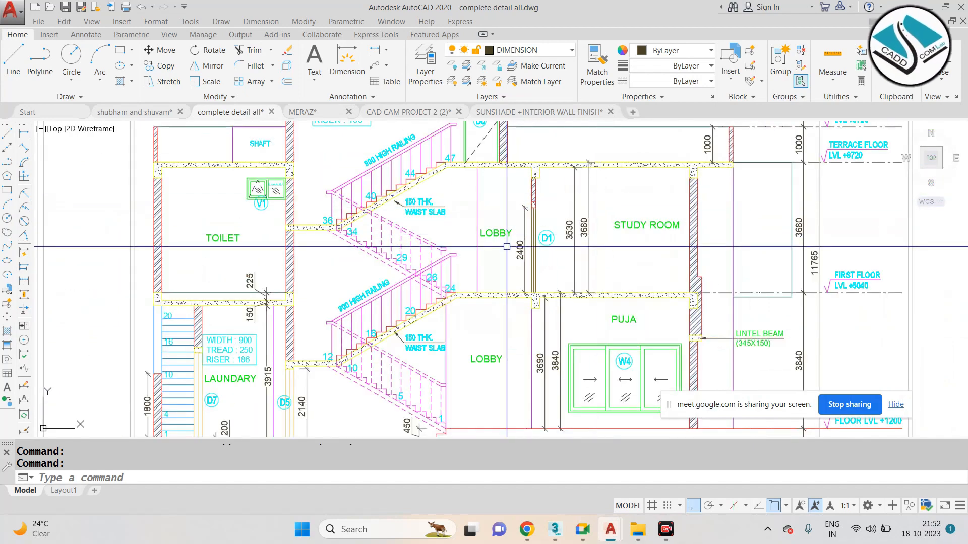
scroll(507, 247, down, 5)
scroll(532, 258, up, 5)
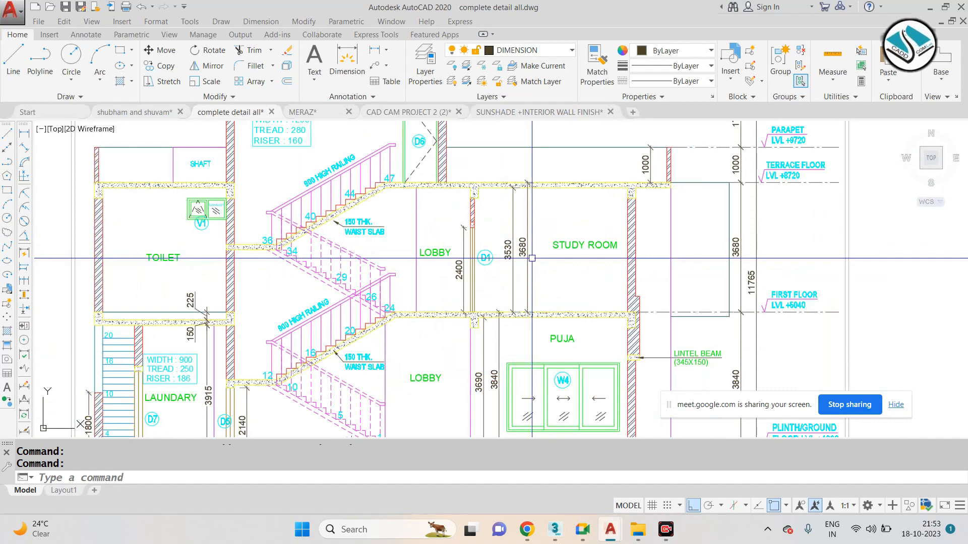
scroll(532, 258, down, 6)
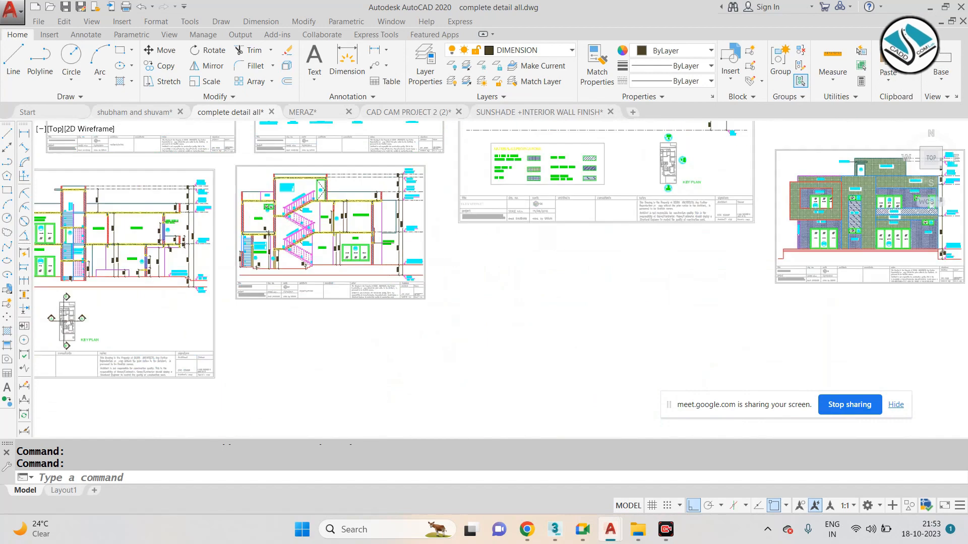
Switch to CAD CAM PROJECT 2 (2).dwg and compare the bedroom section's clouded balcony with DETAIL - B.
click(496, 113)
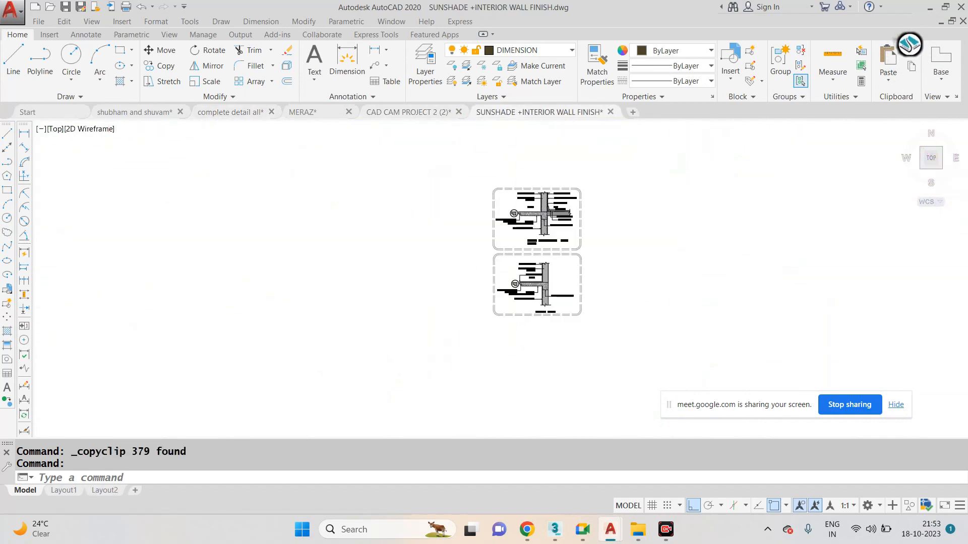
scroll(512, 217, down, 5)
scroll(504, 205, up, 4)
click(413, 115)
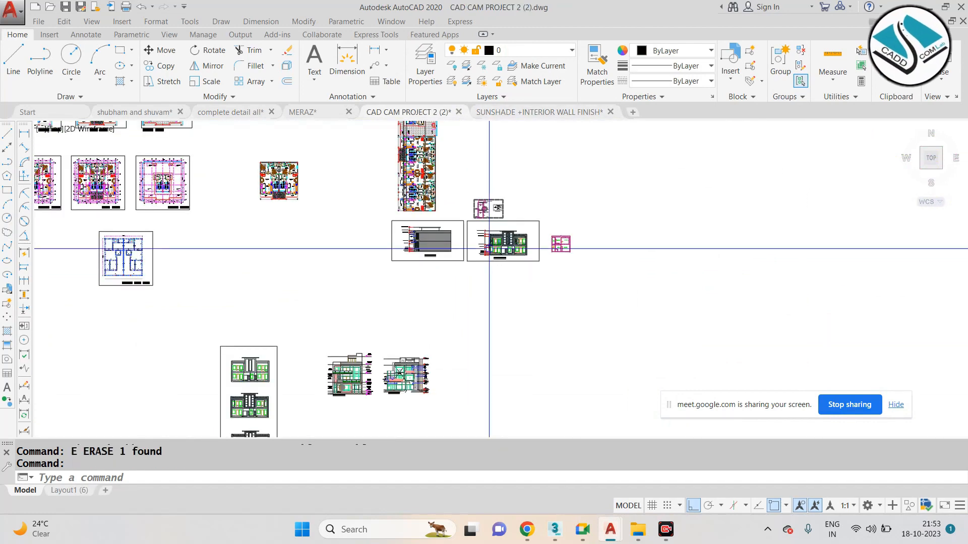
scroll(453, 203, up, 6)
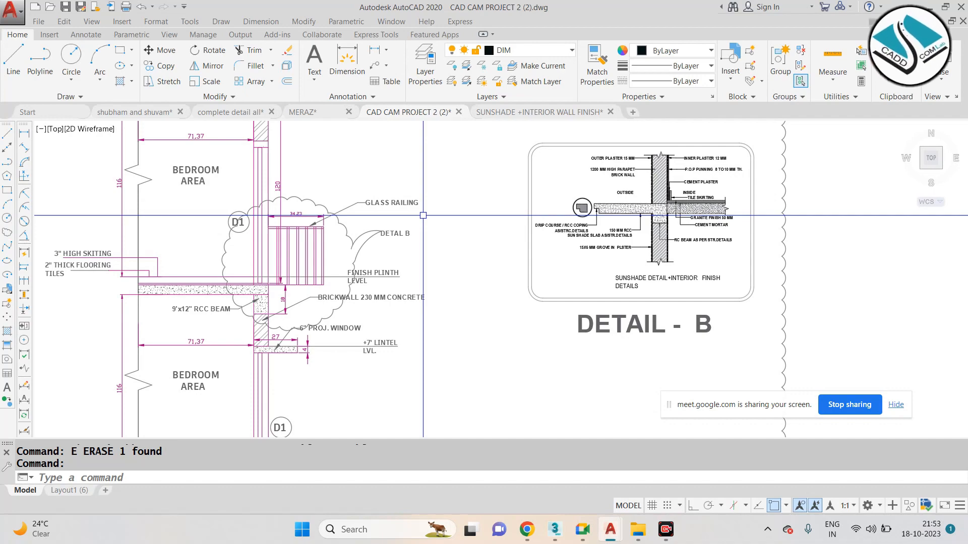
scroll(670, 180, down, 3)
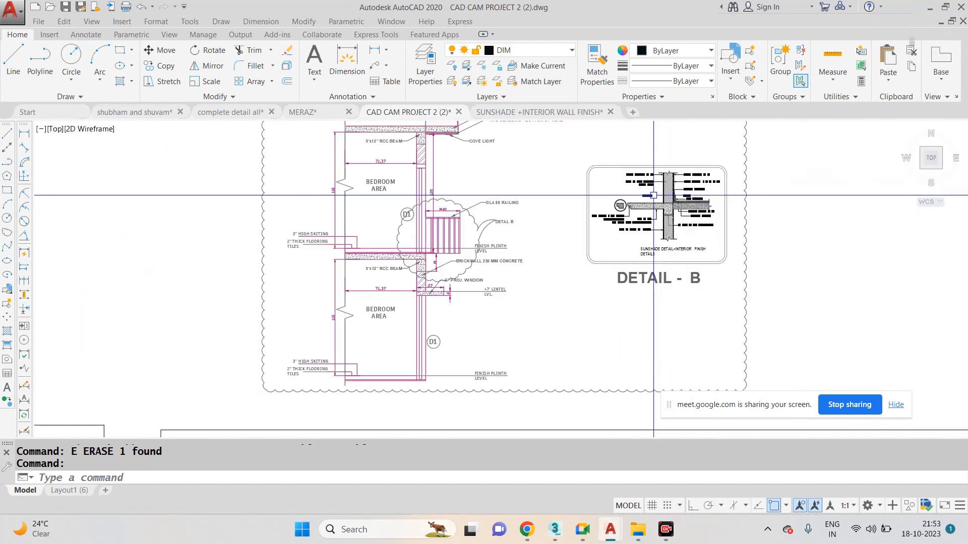
scroll(569, 201, up, 2)
scroll(568, 201, down, 2)
scroll(565, 208, up, 1)
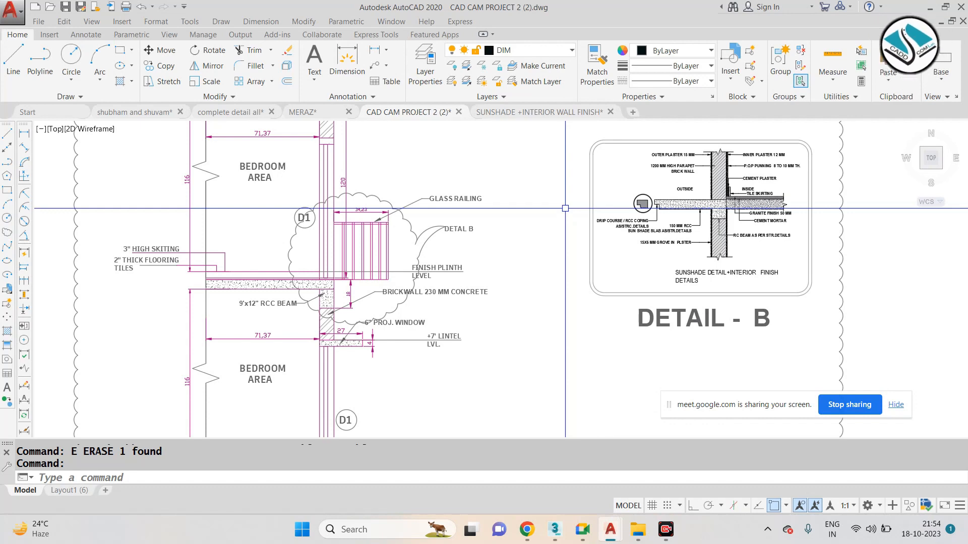
Examine the front elevation, the room section beside it, and the bedroom section's beam, projection and flooring levels.
scroll(518, 241, down, 10)
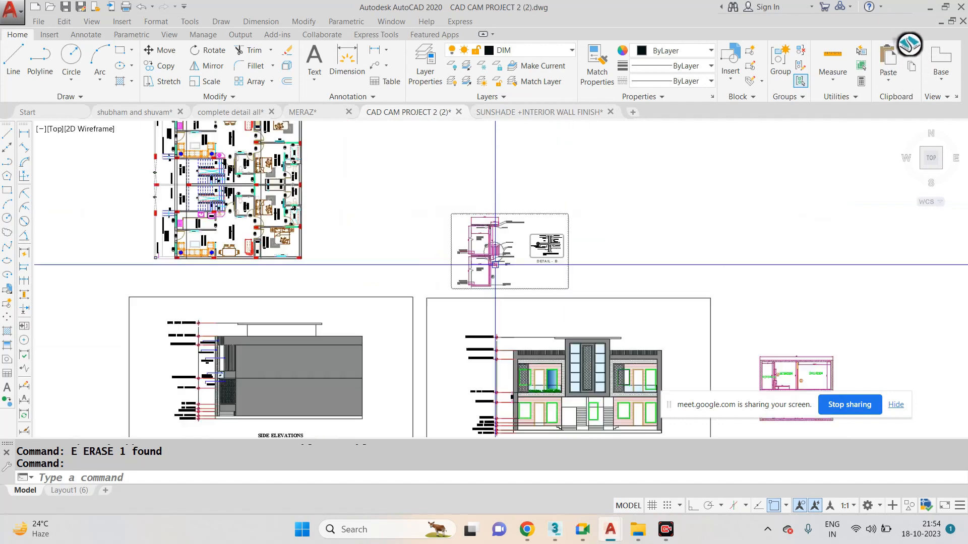
scroll(441, 388, up, 8)
scroll(361, 324, down, 4)
scroll(361, 324, up, 3)
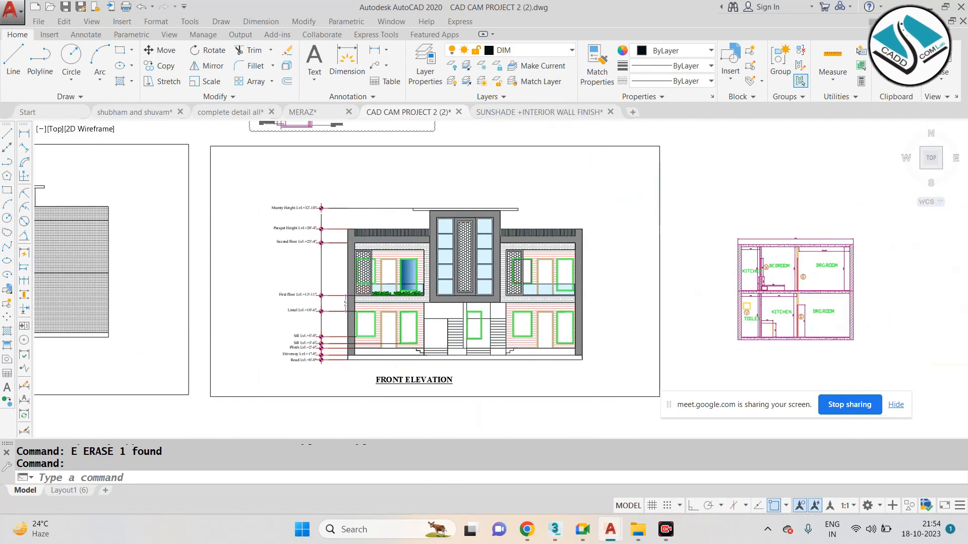
scroll(802, 326, up, 15)
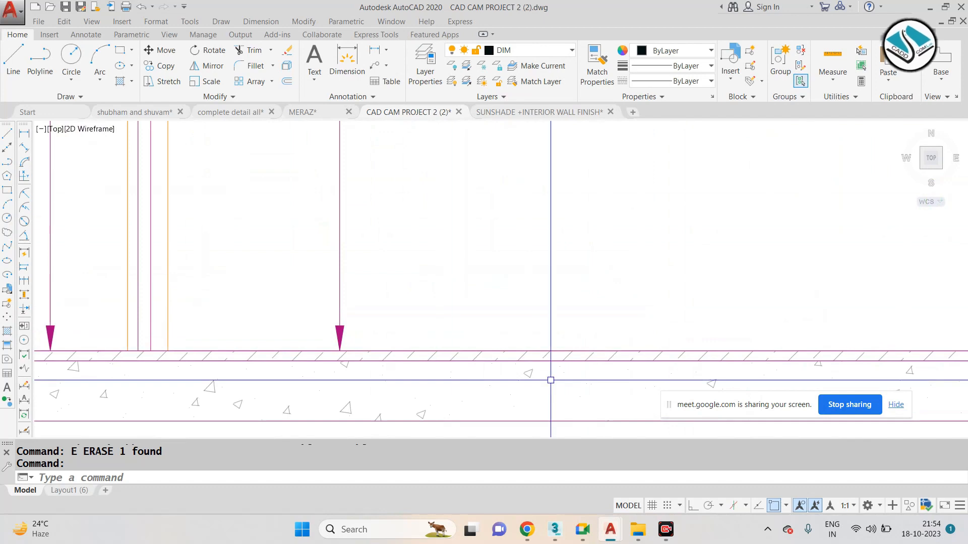
scroll(511, 283, down, 10)
scroll(436, 274, up, 10)
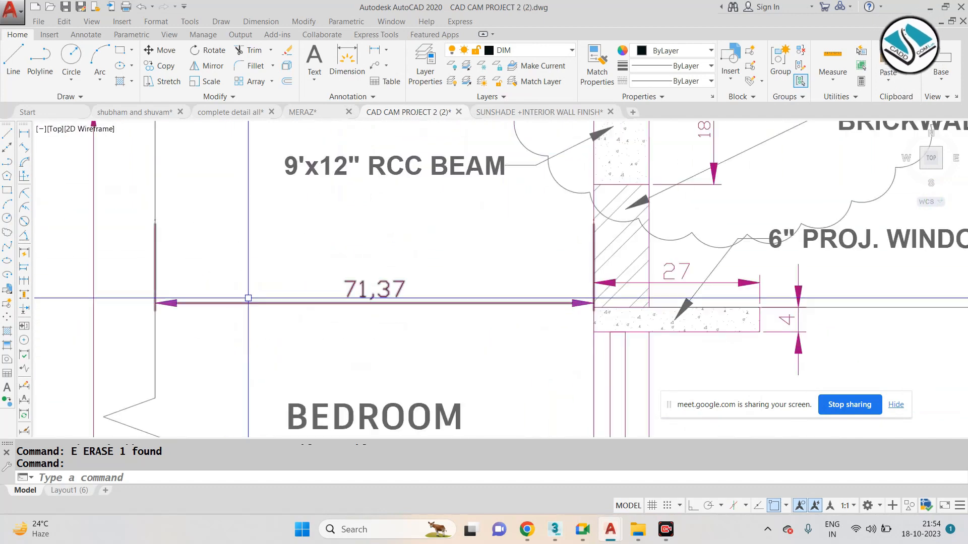
scroll(438, 275, down, 6)
scroll(439, 275, up, 5)
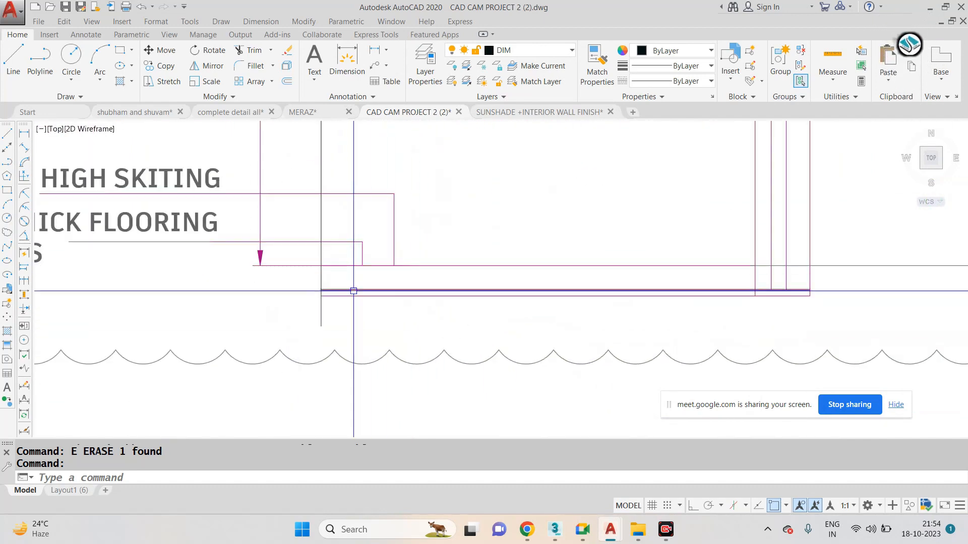
scroll(605, 294, down, 8)
scroll(605, 294, down, 3)
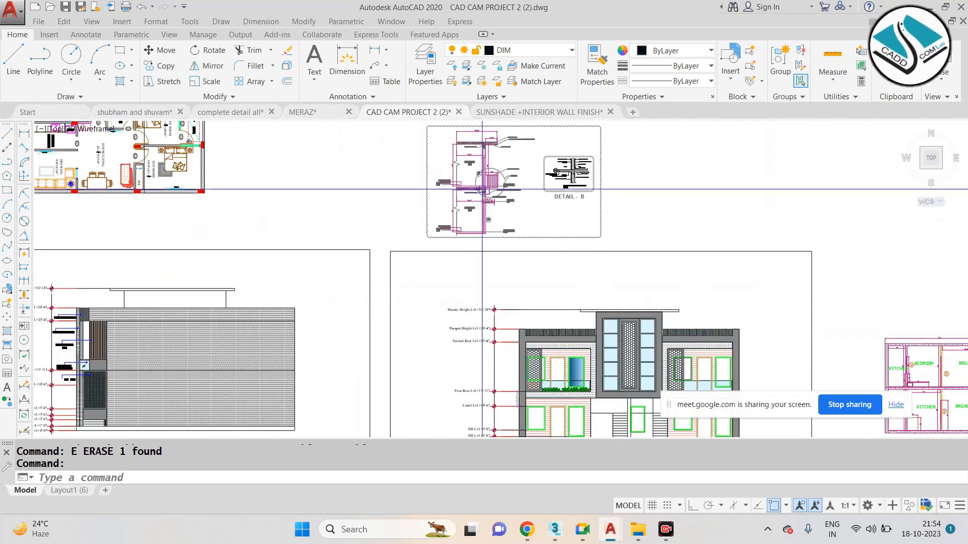
Examine DETAIL - B's floor finish, skirting, plaster and sunshade slab notes against the bedroom section.
scroll(584, 136, up, 8)
scroll(563, 260, up, 4)
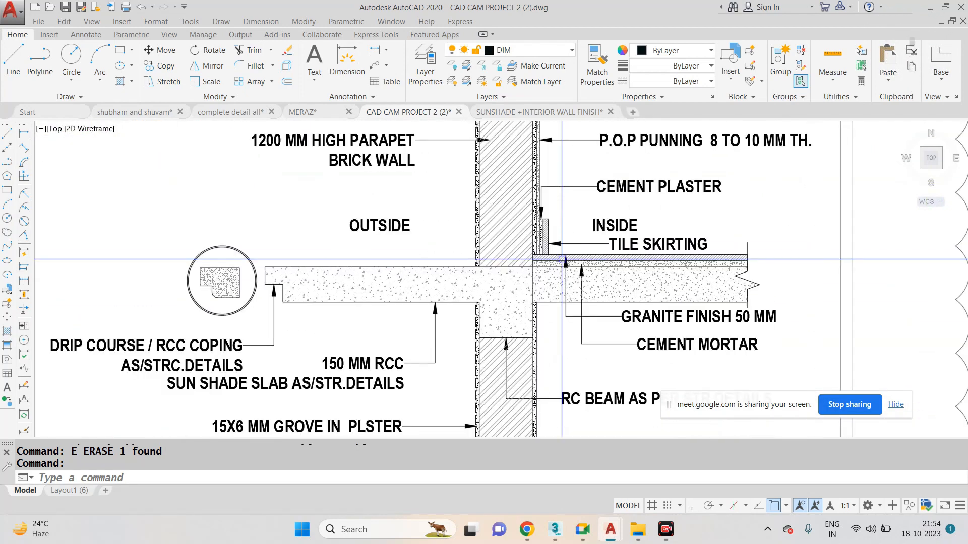
scroll(562, 260, down, 5)
scroll(529, 262, down, 8)
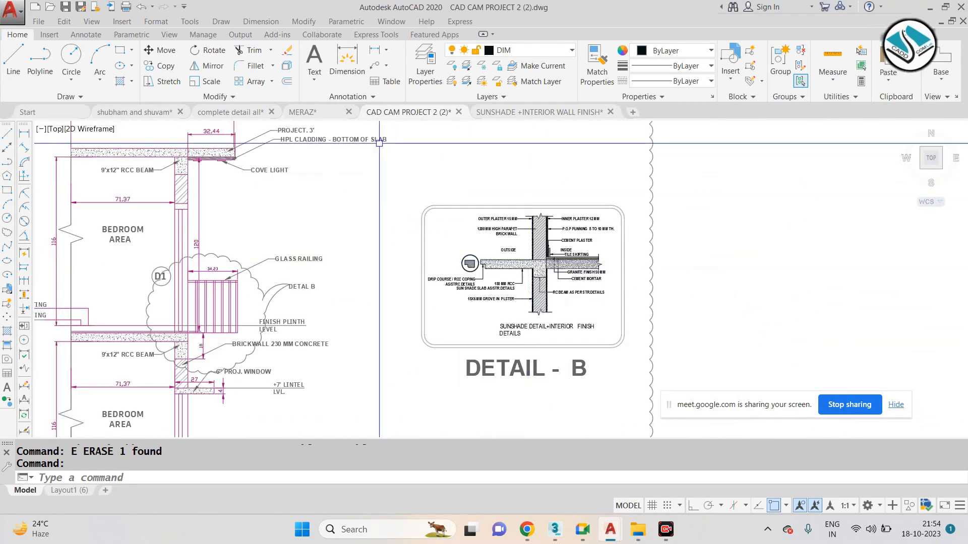
scroll(374, 202, up, 5)
scroll(430, 175, up, 2)
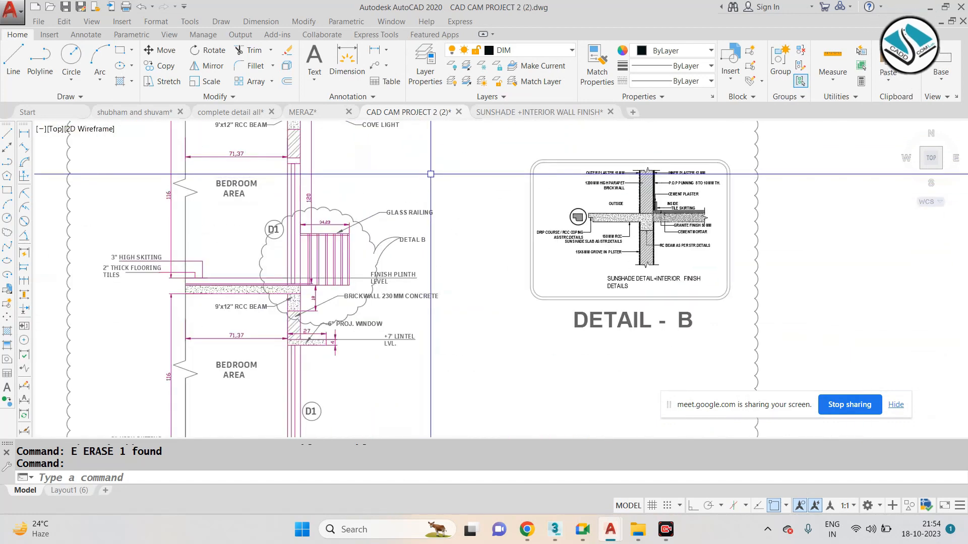
middle_drag(430, 175, 452, 214)
scroll(453, 215, down, 4)
scroll(452, 214, up, 2)
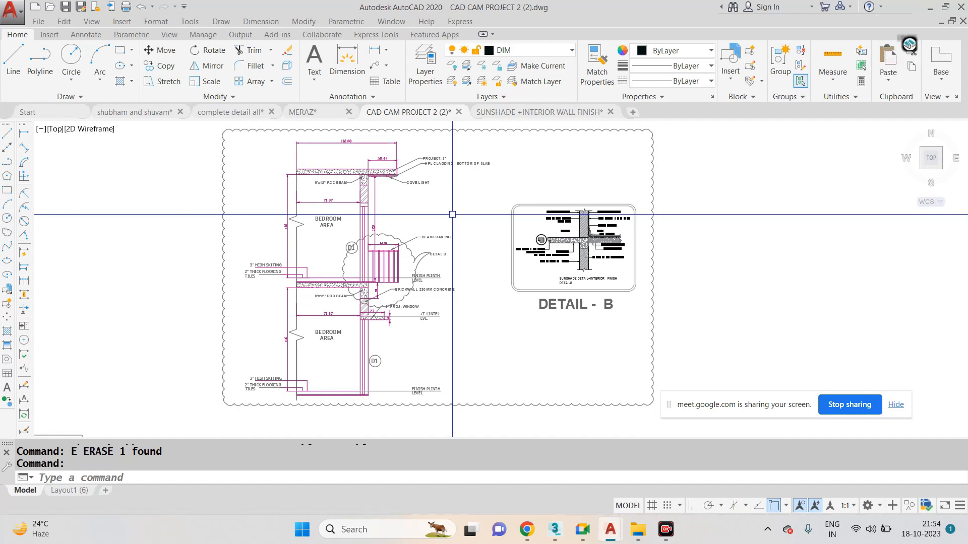
Examine the clouded glass railing and RCC beam area of the bedroom section alongside its enlarged detail.
scroll(452, 214, up, 3)
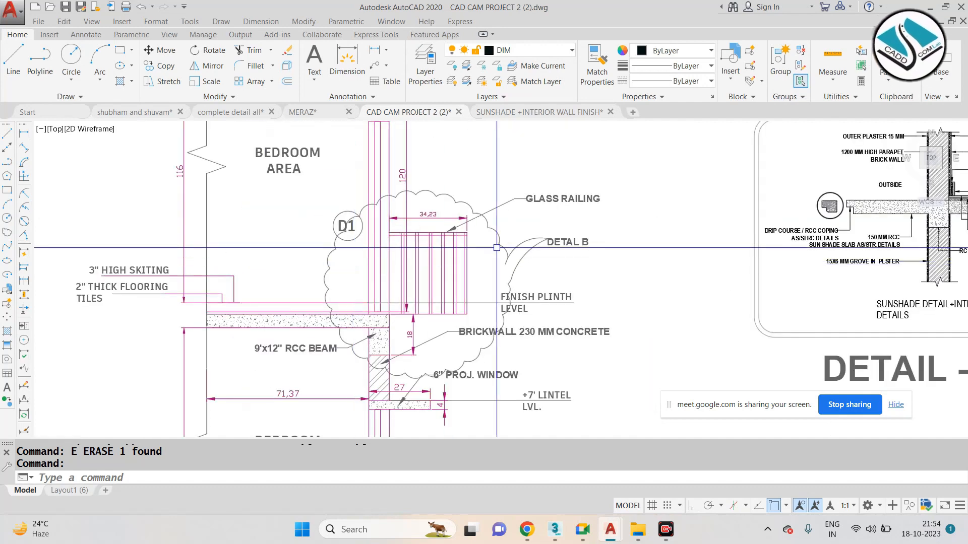
scroll(467, 251, up, 5)
scroll(467, 251, down, 5)
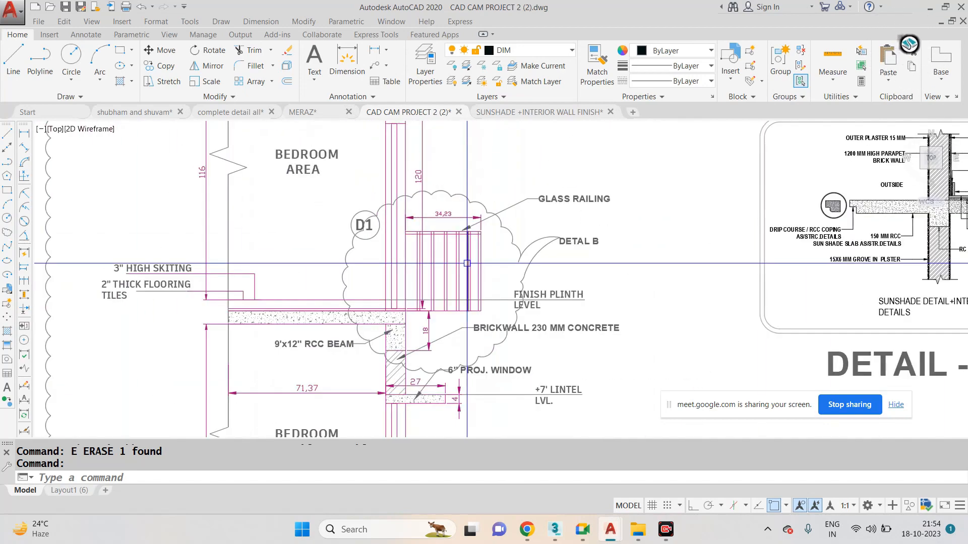
scroll(399, 162, down, 3)
scroll(715, 247, up, 6)
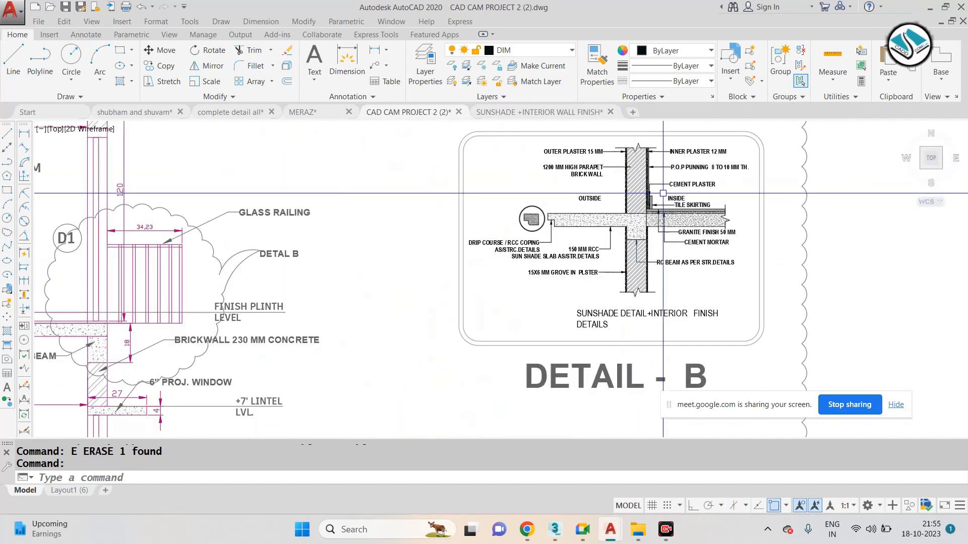
scroll(630, 233, down, 3)
scroll(630, 234, down, 3)
scroll(559, 270, up, 2)
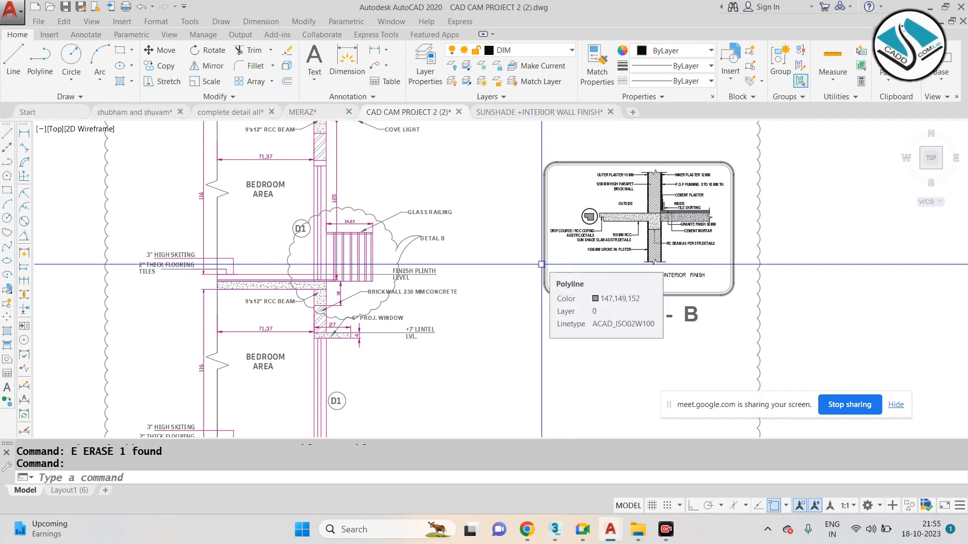
Draw a short, exactly horizontal line in the empty space beside the framed bedroom section, using Ortho mode.
scroll(522, 263, down, 2)
middle_drag(622, 255, 295, 261)
text(l)
key(Return)
click(447, 250)
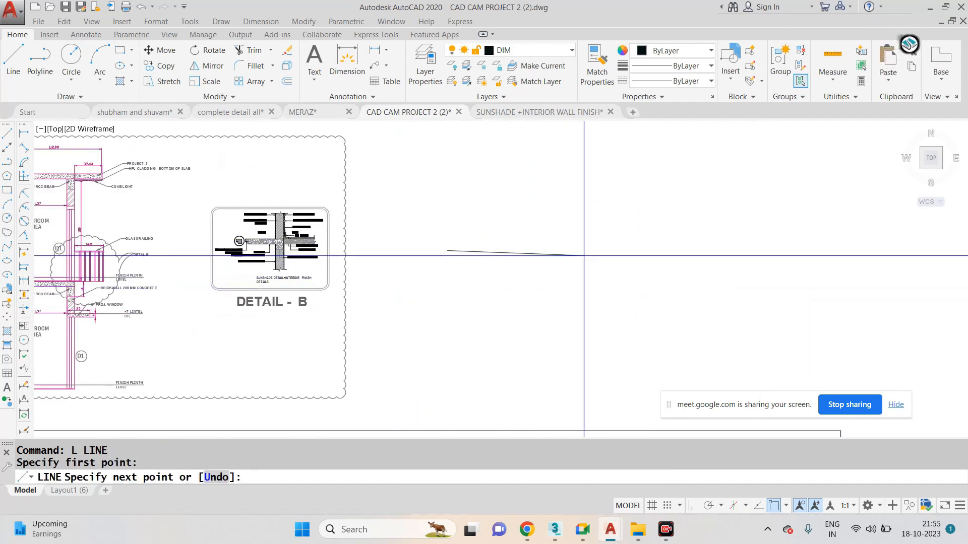
click(583, 255)
key(ctrl+z)
key(F8)
click(515, 262)
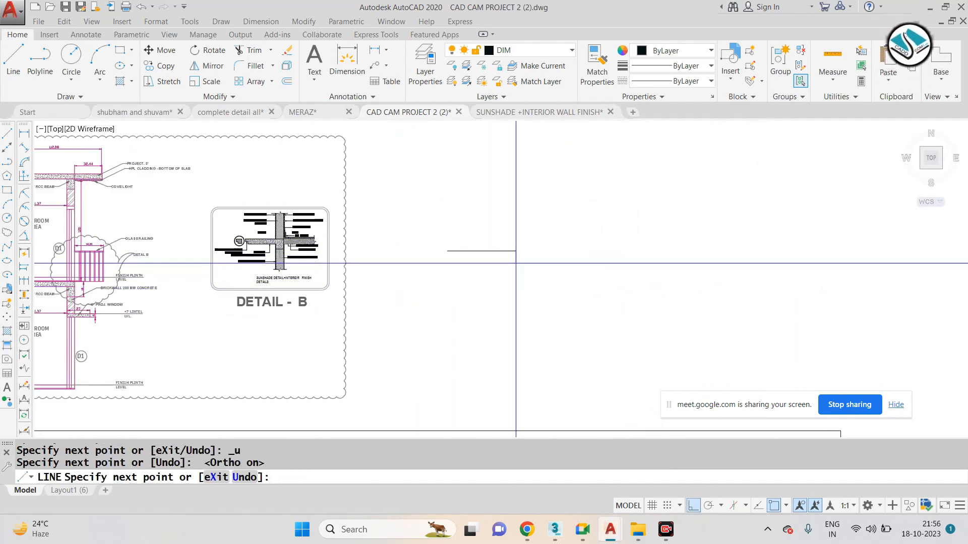
key(Return)
Draw a separate vertical line a short distance beyond the free end of the horizontal line.
key(Return)
click(618, 189)
click(634, 338)
key(Escape)
key(Escape)
Lengthen the horizontal line with the Dynamic option until its end meets the vertical line.
text(len)
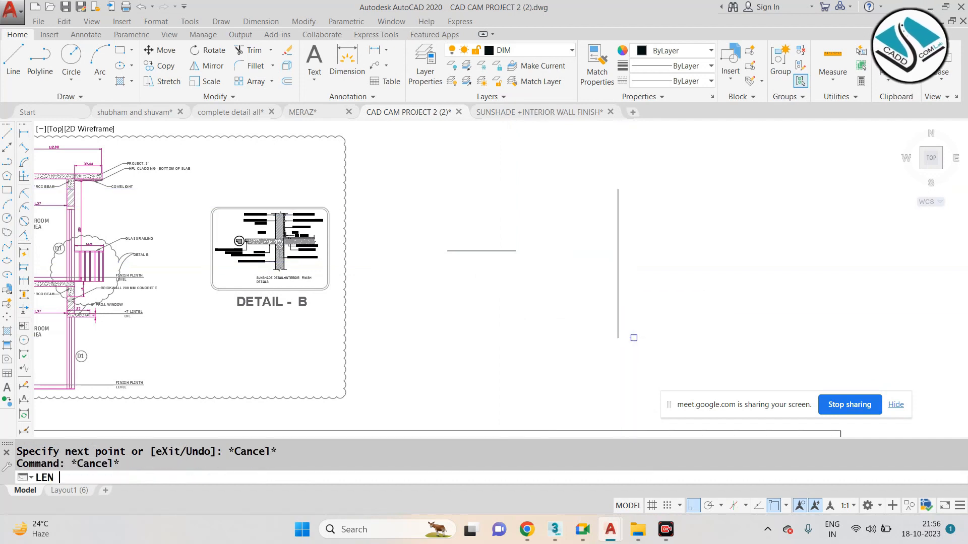
key(Return)
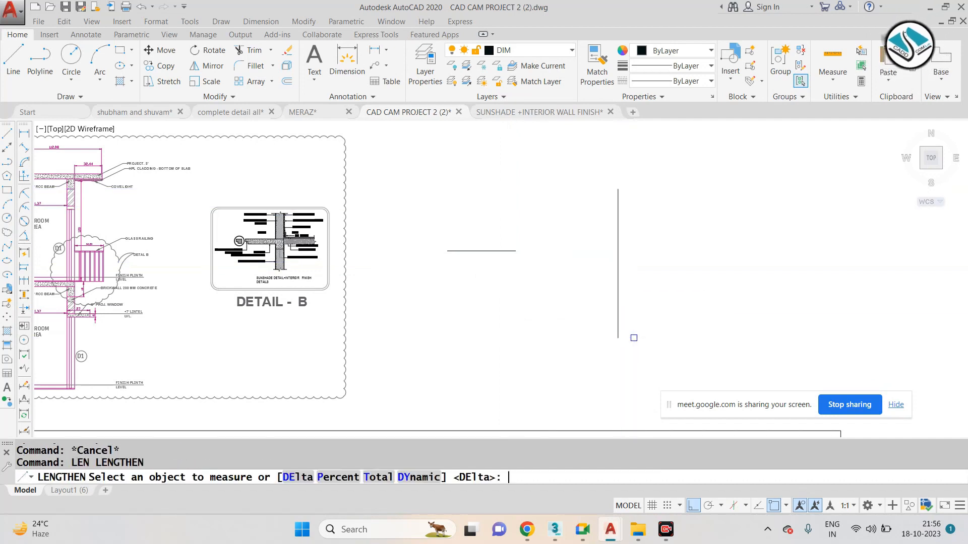
click(426, 477)
click(513, 250)
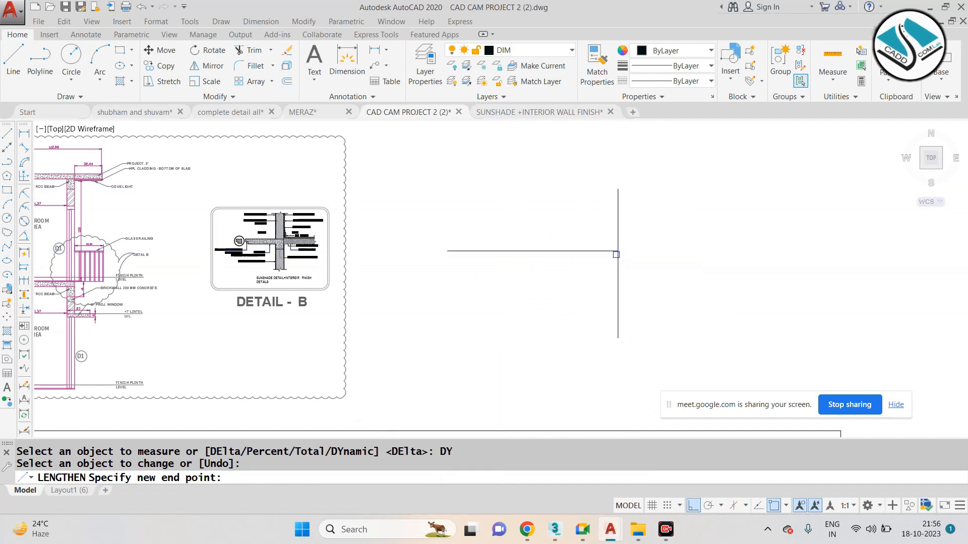
click(618, 251)
Stretch the horizontal line dynamically across the vertical line and shorten it back to the crossing.
click(616, 250)
click(784, 251)
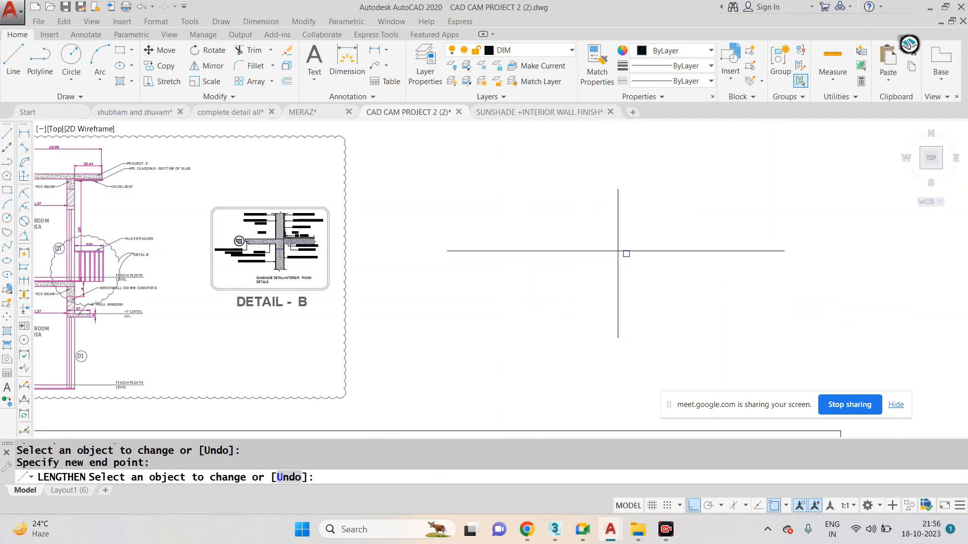
click(655, 251)
click(615, 251)
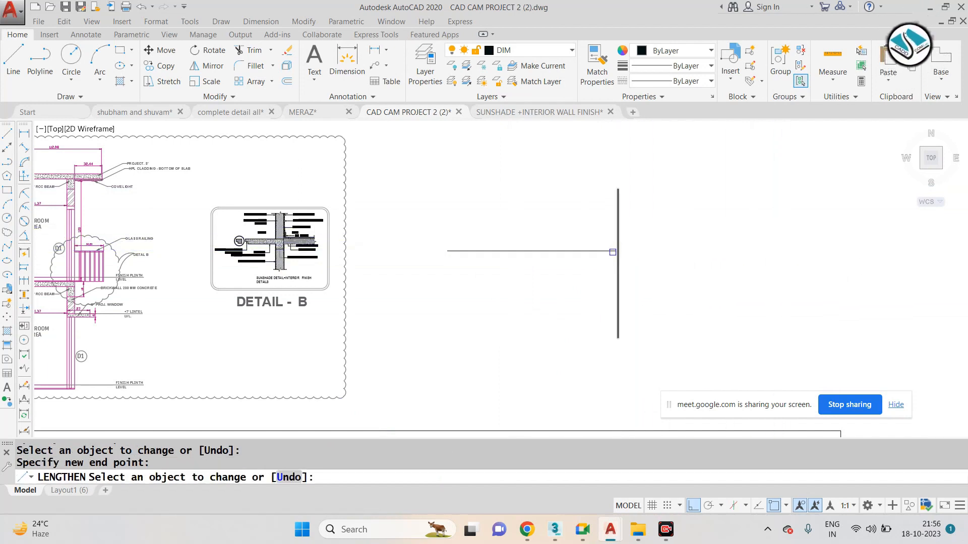
Pull the horizontal line's end away from the vertical line and extend it back to meet it.
click(614, 251)
click(502, 256)
click(498, 253)
click(617, 250)
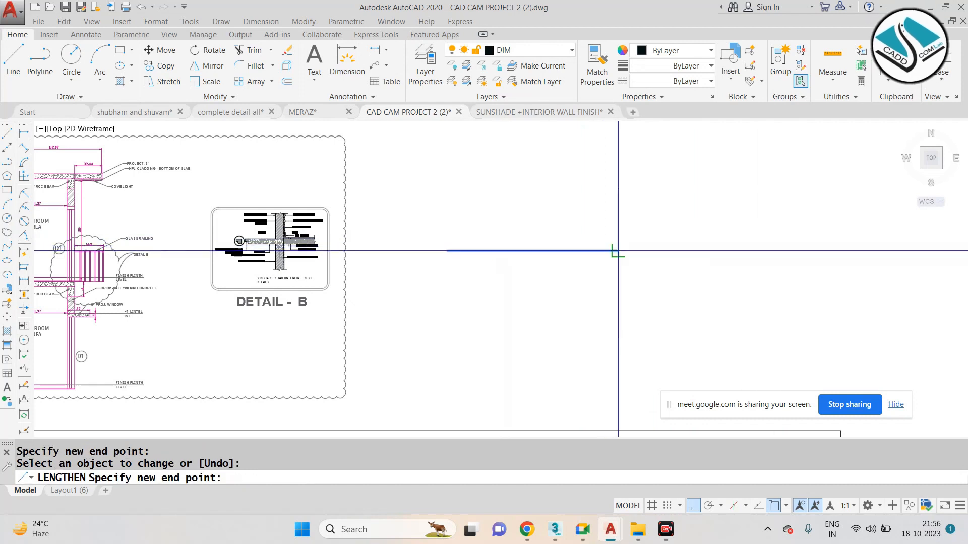
key(Escape)
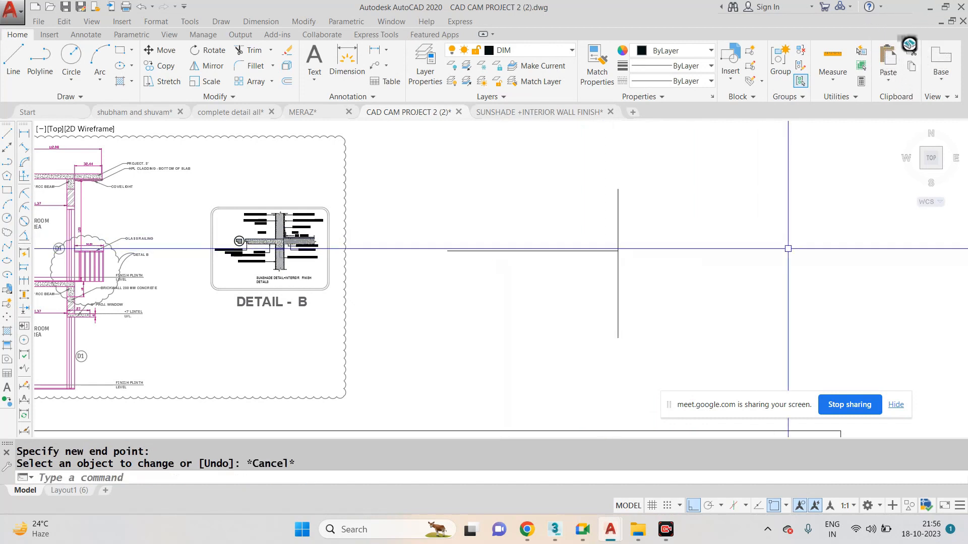